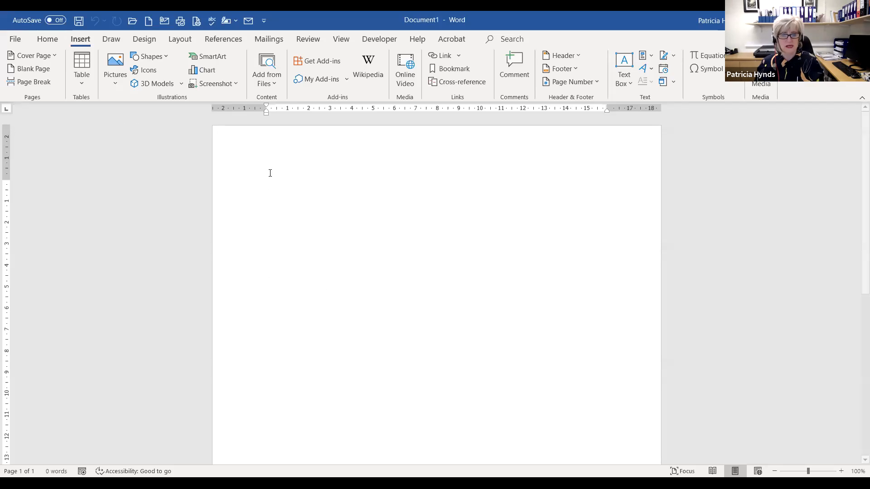
- Turn on 'Ignore words in UPPERCASE' in Word's Proofing options
left_click(48, 39)
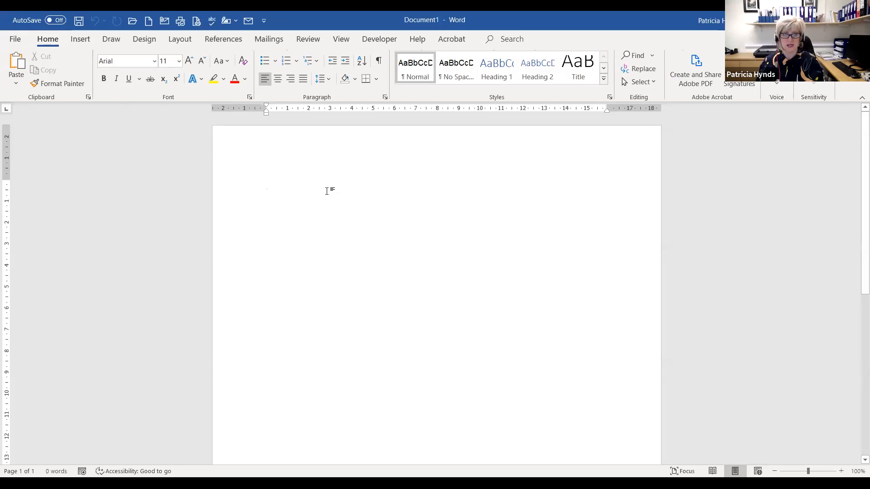
left_click(14, 39)
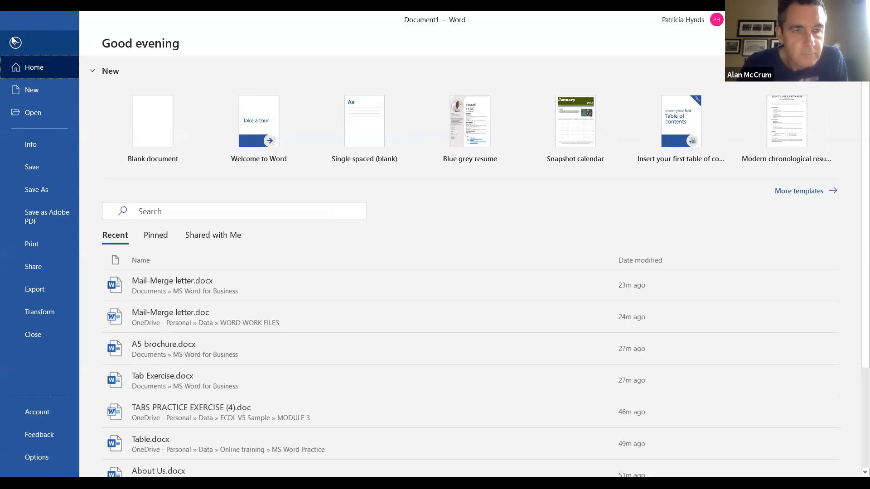
left_click(33, 458)
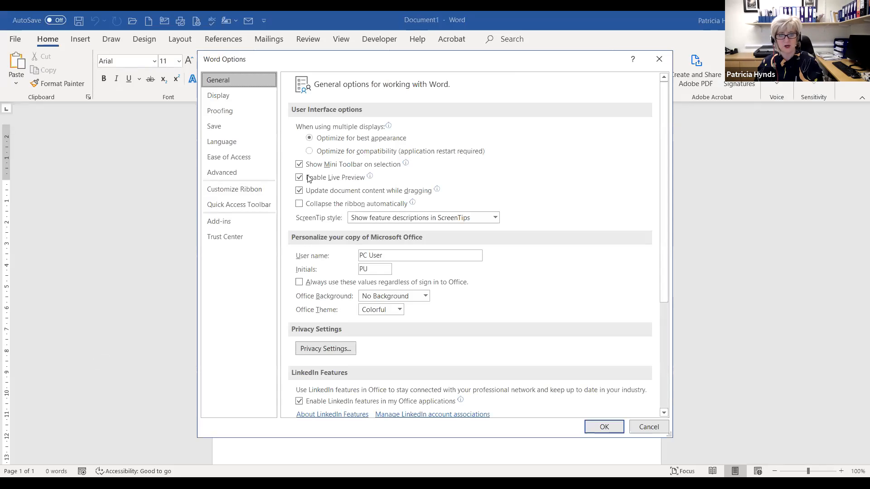
left_click(227, 116)
left_click(299, 166)
left_click(599, 427)
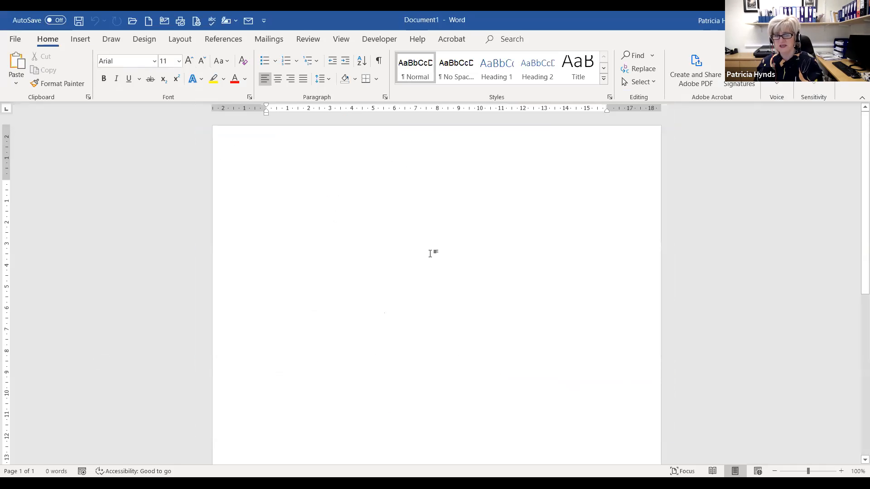
- Type HELLLO on the blank page and zoom the view in three steps
type("HELL")
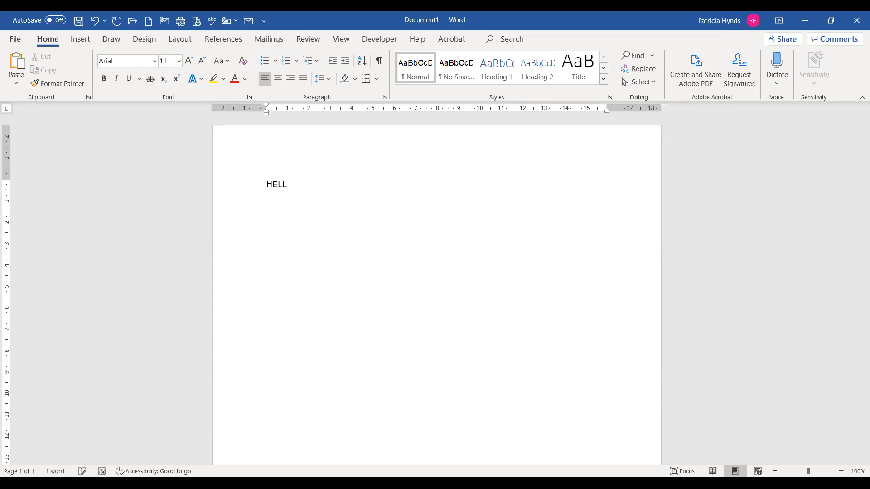
type("LO")
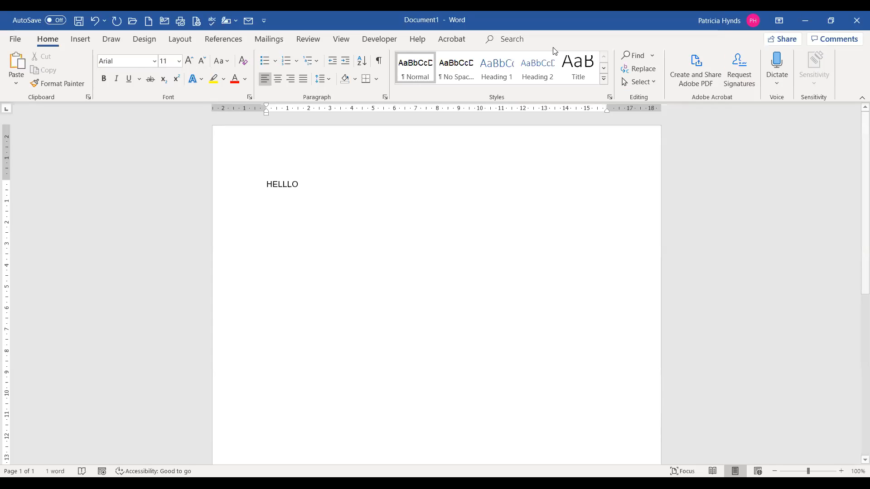
left_click(841, 471)
left_click(841, 471)
left_click(841, 472)
left_click(841, 471)
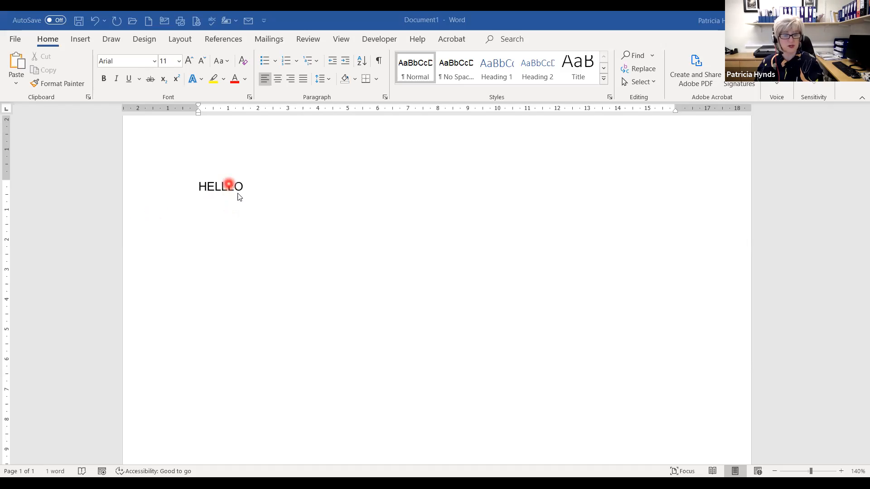
- Untick 'Ignore words in UPPERCASE' in Proofing options so HELLLO gets flagged
left_click(15, 39)
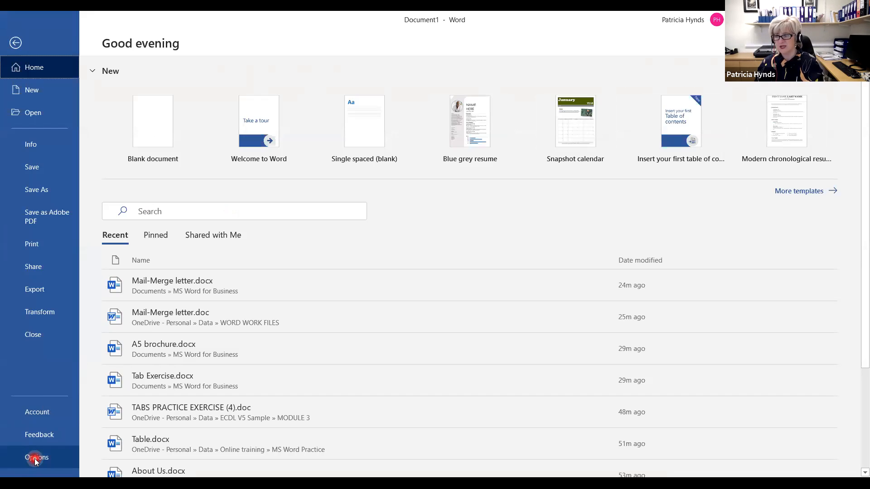
left_click(36, 459)
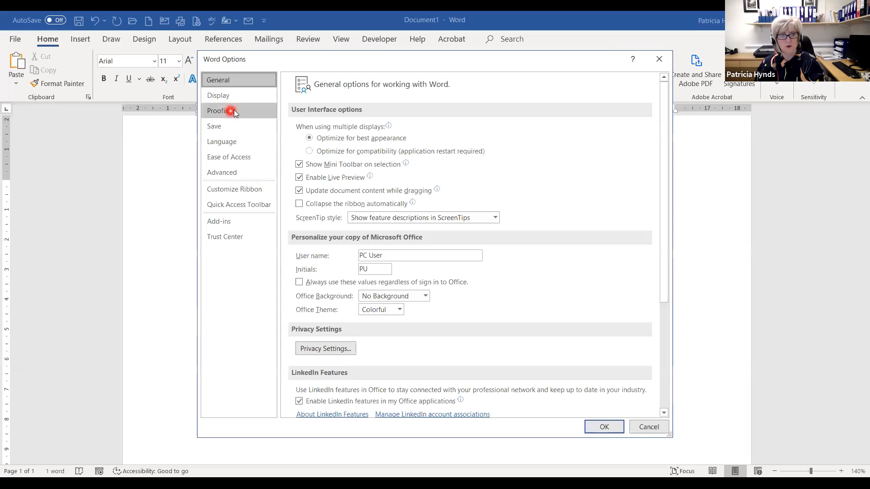
left_click(217, 112)
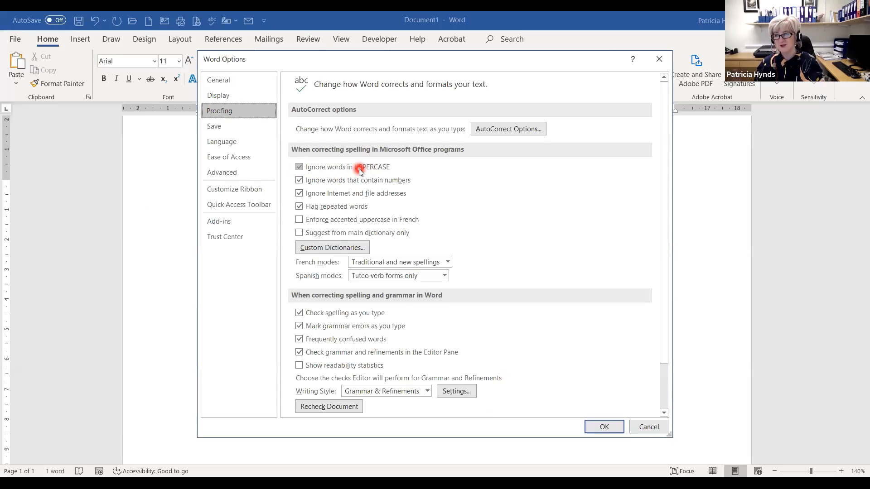
left_click(300, 166)
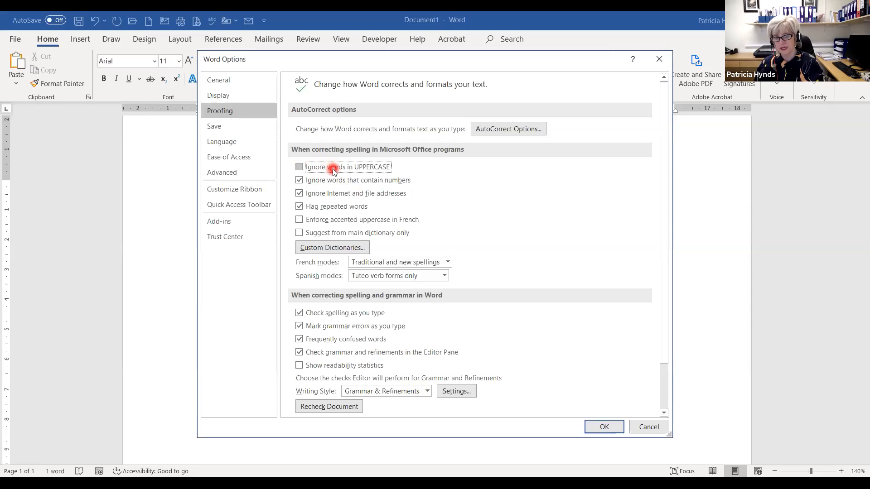
left_click(604, 427)
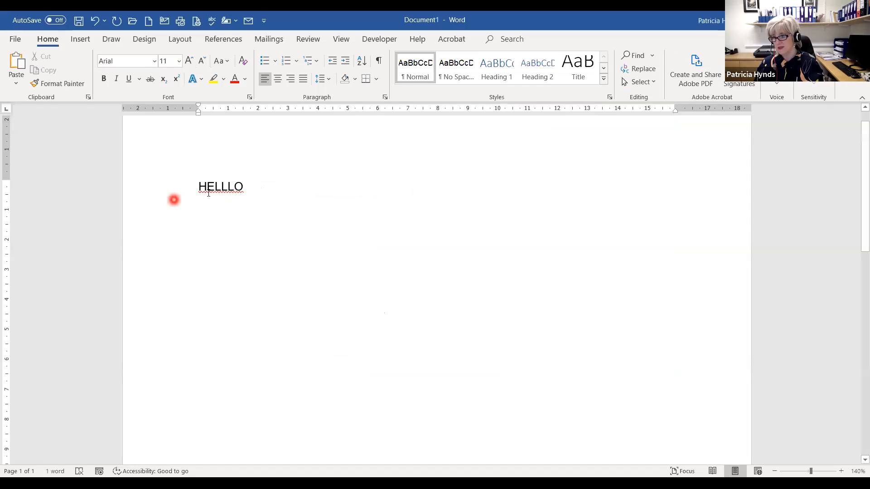
- Select the line containing HELLLO and delete it, leaving the page empty
left_click(252, 188)
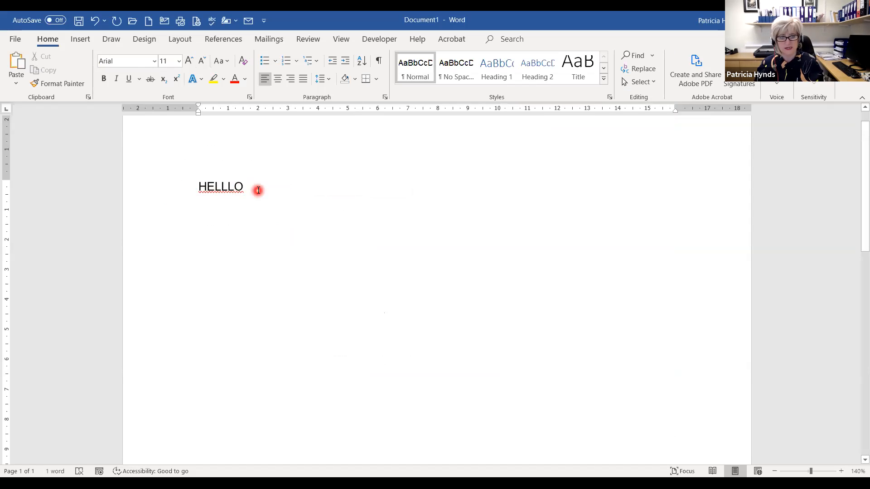
left_click_drag(246, 187, 164, 188)
key("Delete")
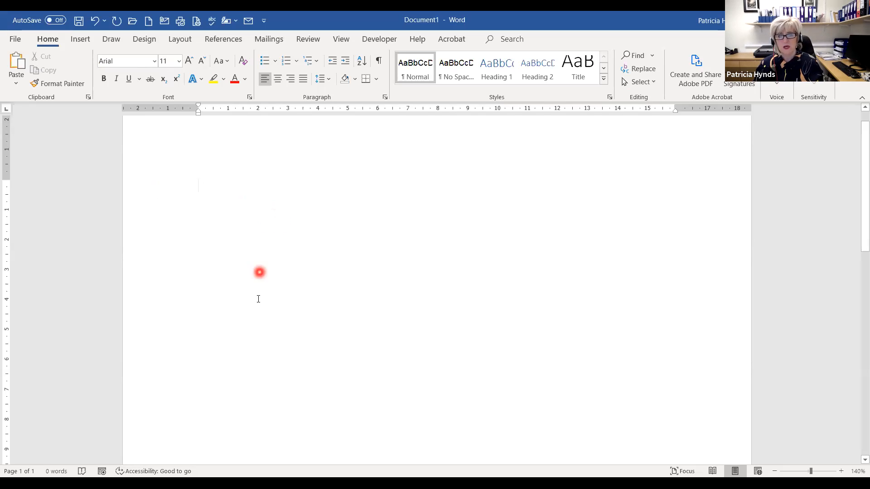
left_click(342, 39)
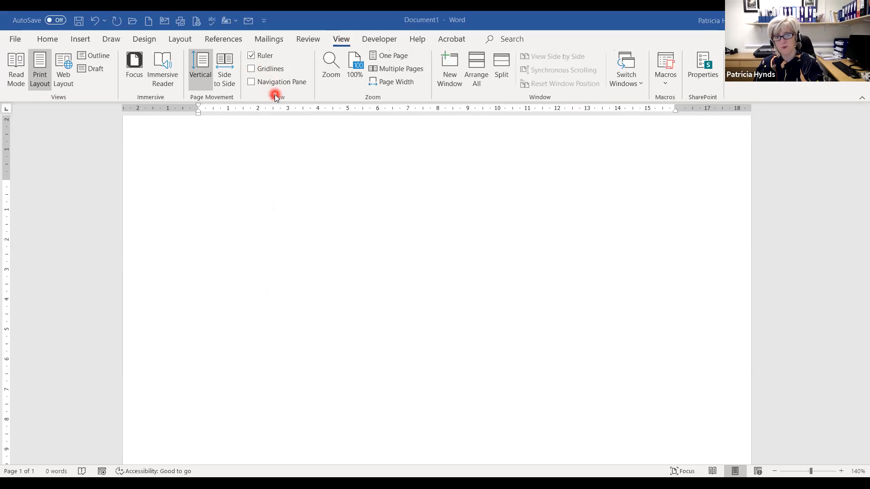
left_click(252, 57)
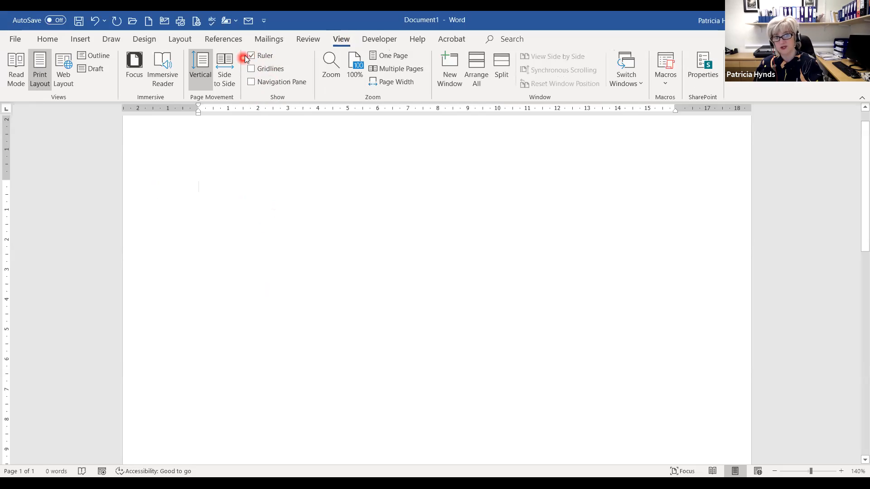
left_click(251, 56)
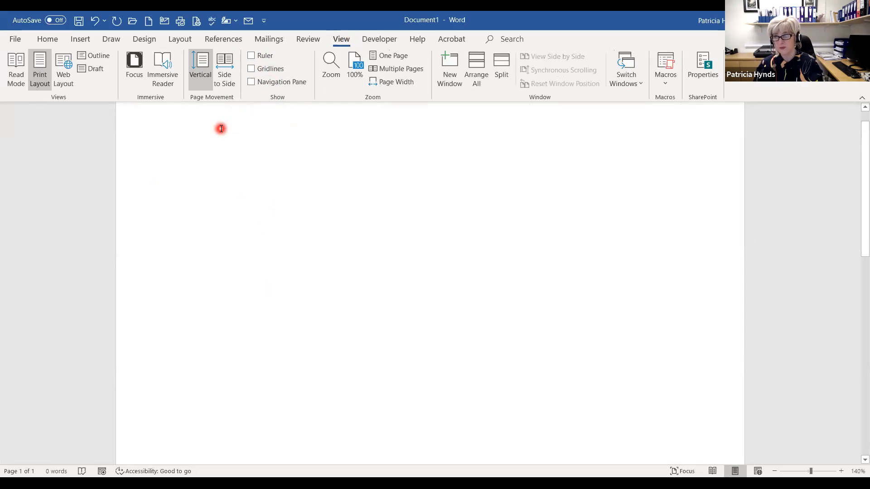
left_click(251, 56)
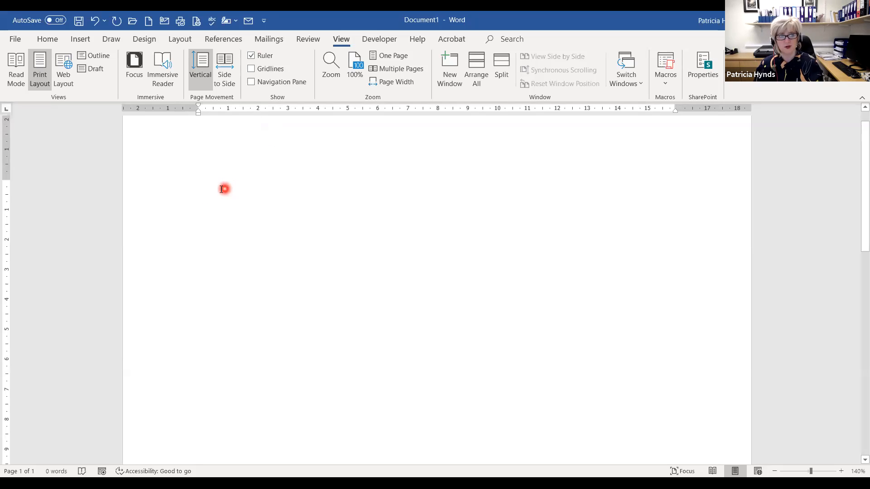
left_click(47, 39)
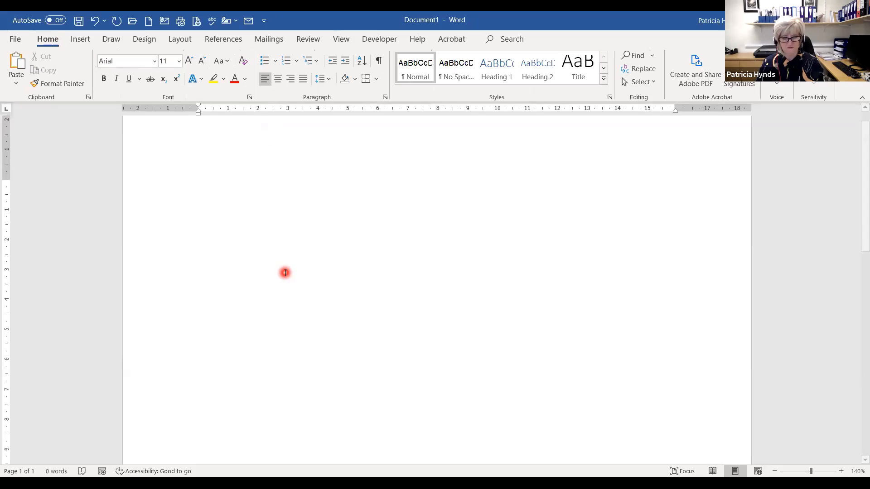
- Enter =Rand(6,6) to generate 571 words of sample paragraphs
type("=")
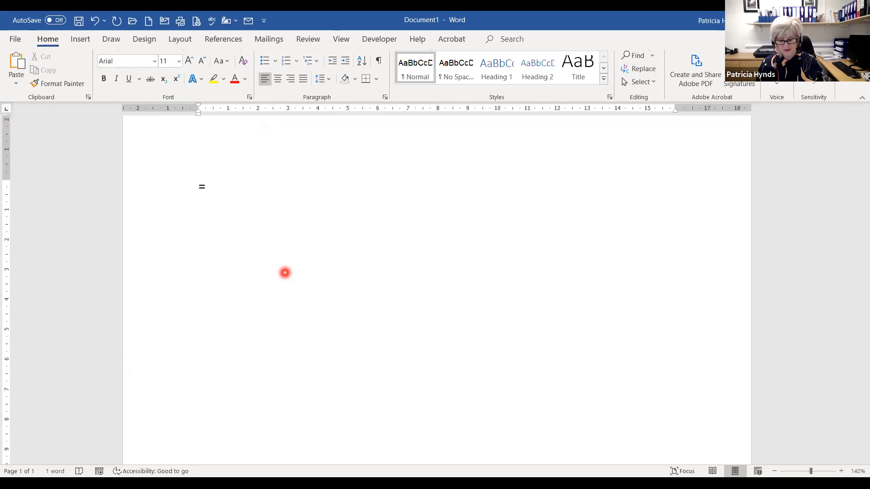
type("Ra")
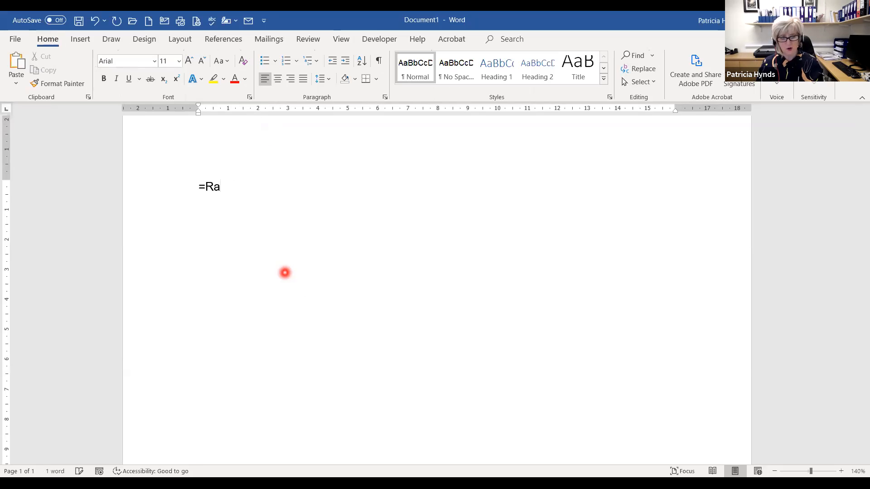
type("nd")
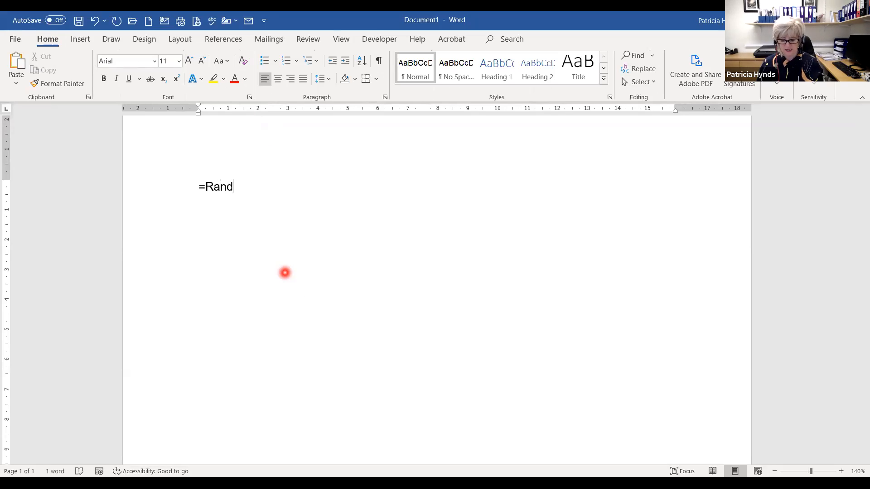
type("(")
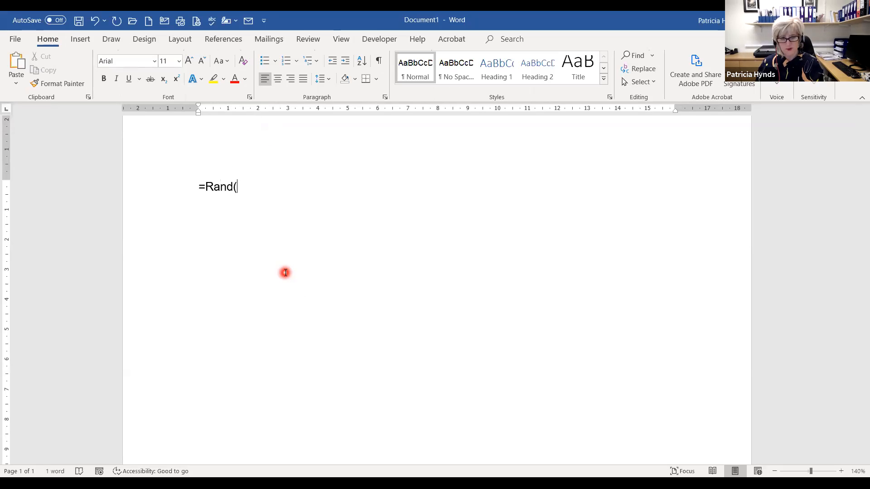
type("6")
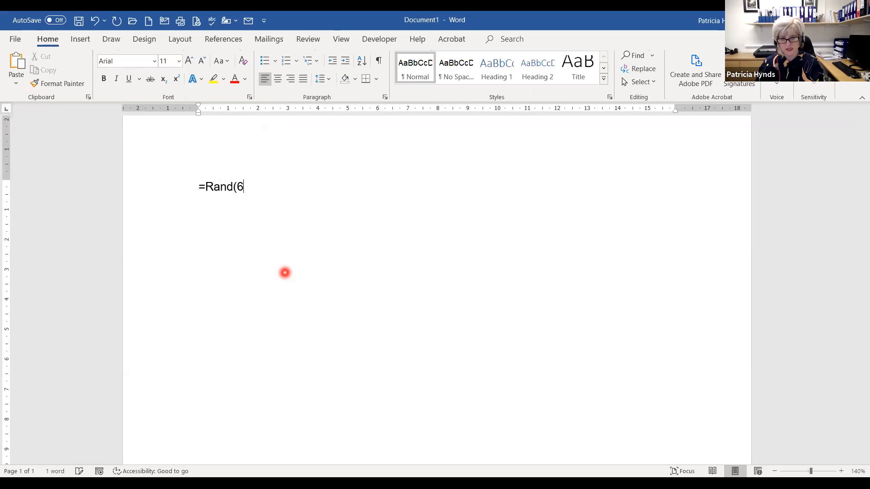
type(",")
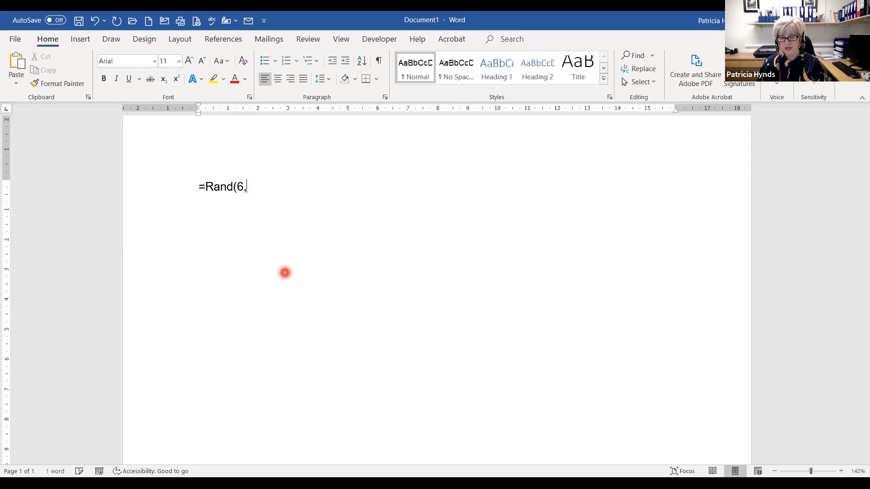
type("6")
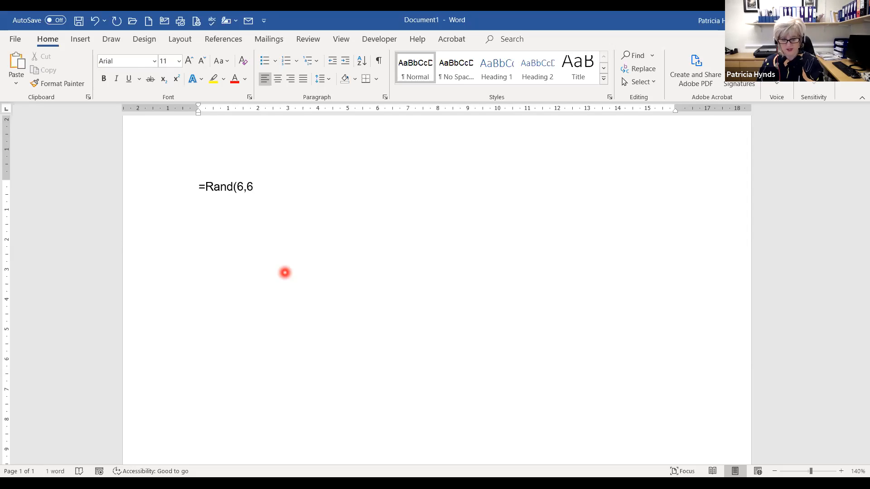
type(")")
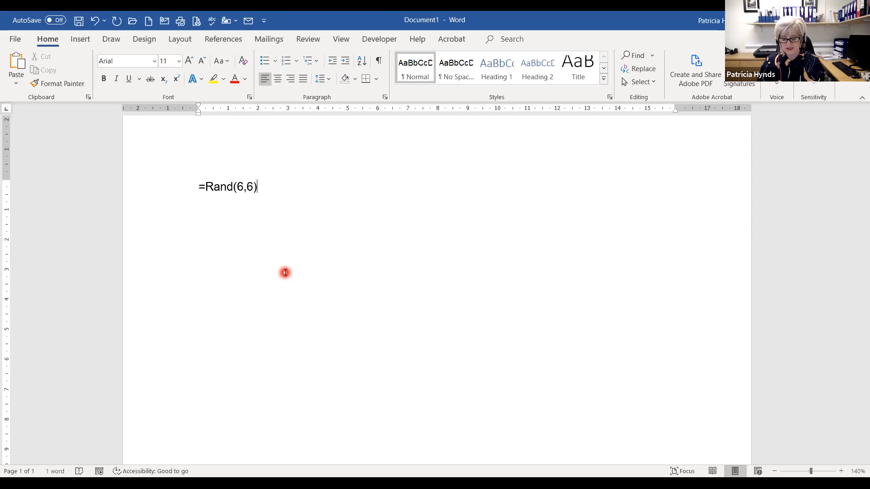
key("Return")
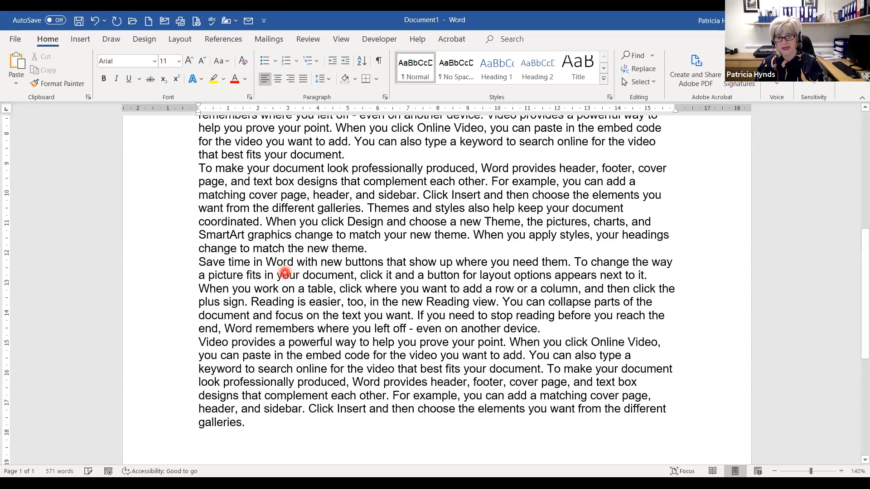
scroll(299, 281, "up", 3)
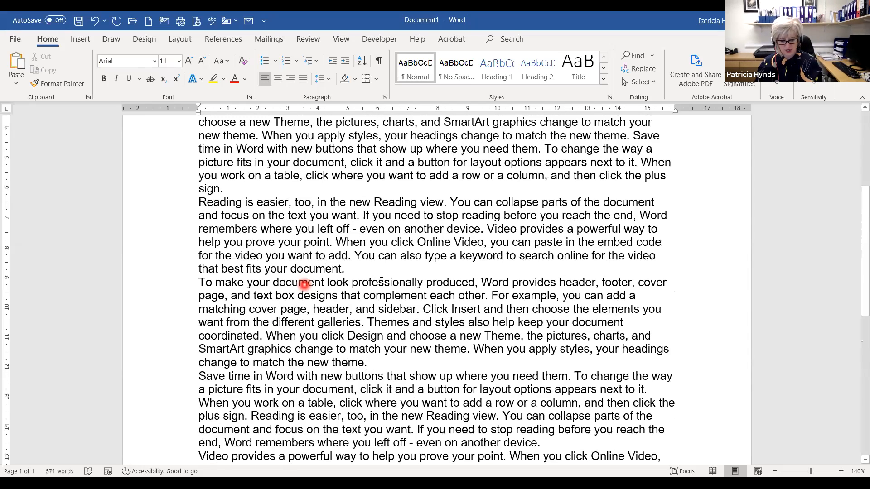
scroll(302, 283, "up", 1)
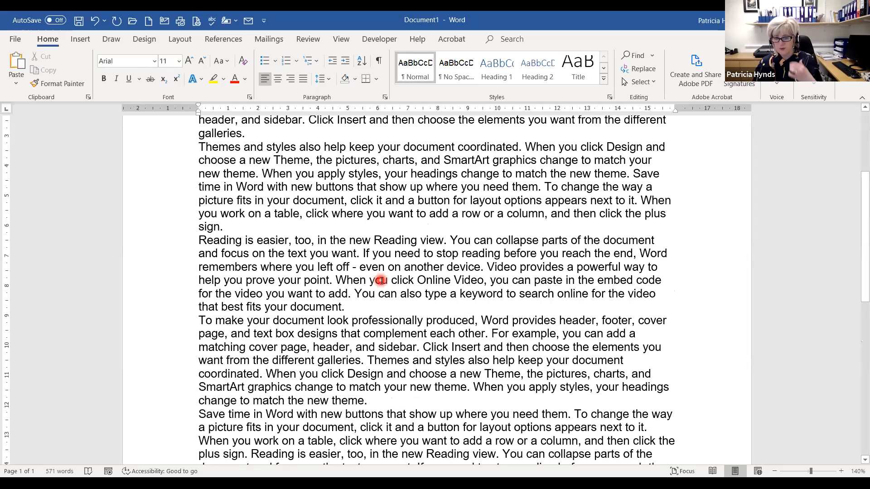
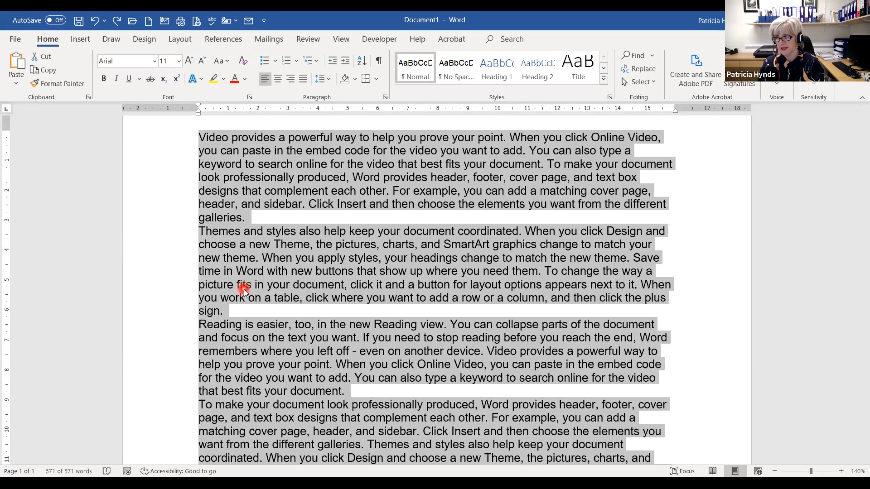
- Right-align, then left-align, and finally justify all six paragraphs with Ctrl+R, Ctrl+L and Ctrl+J
key("ctrl+r")
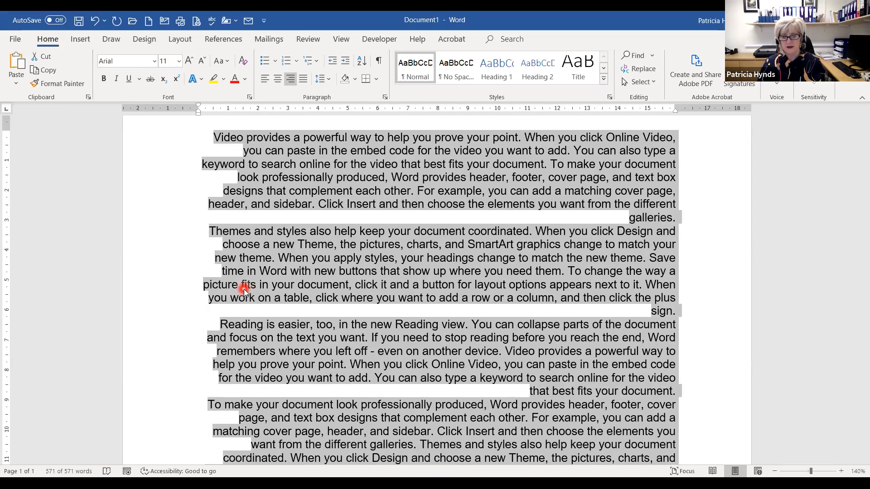
key("ctrl+l")
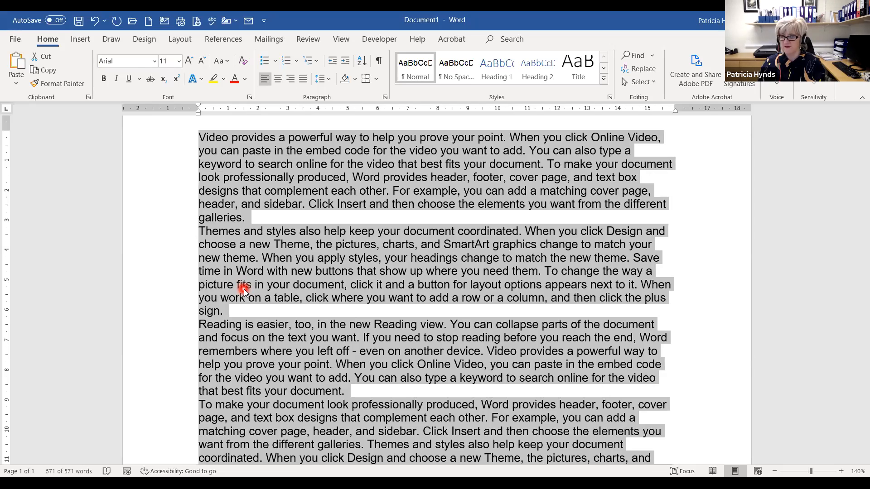
key("ctrl+j")
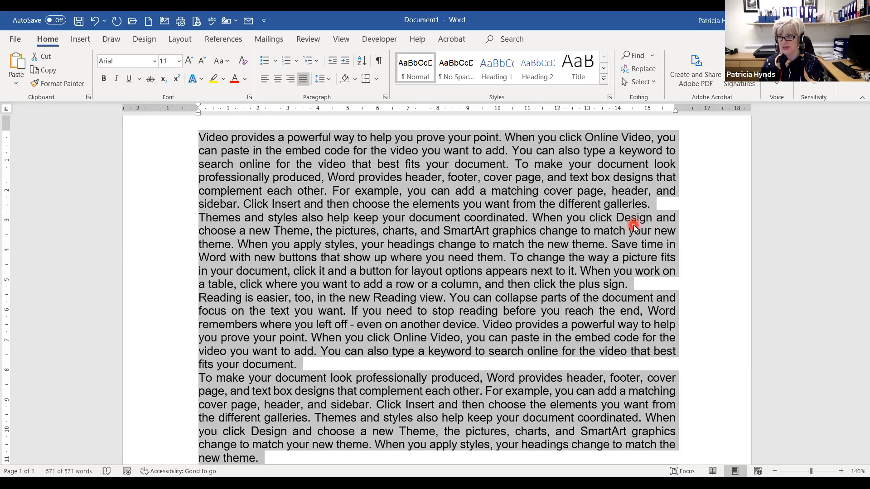
- Centre the paragraphs with Ctrl+E, then switch from double line spacing back to single
key("ctrl+e")
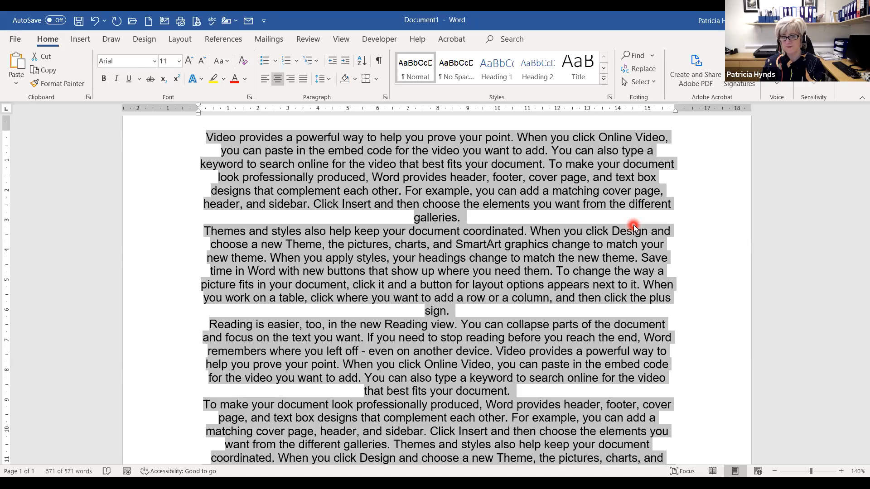
key("ctrl+2")
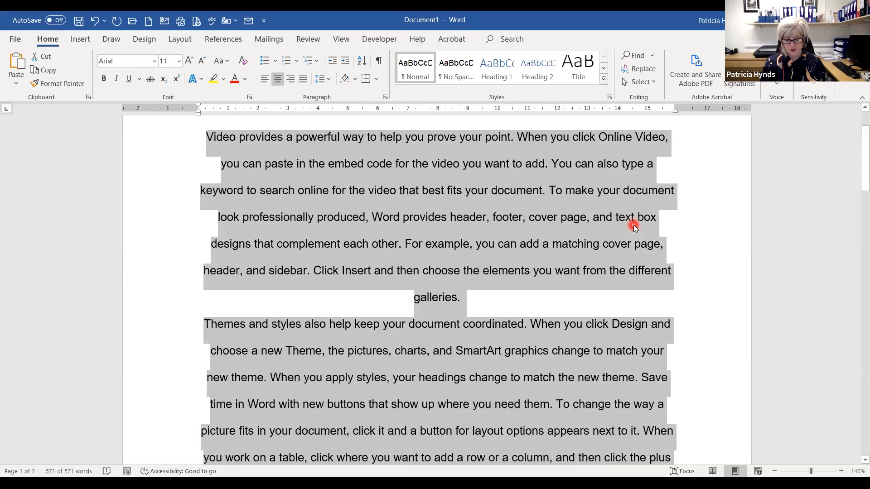
key("ctrl+1")
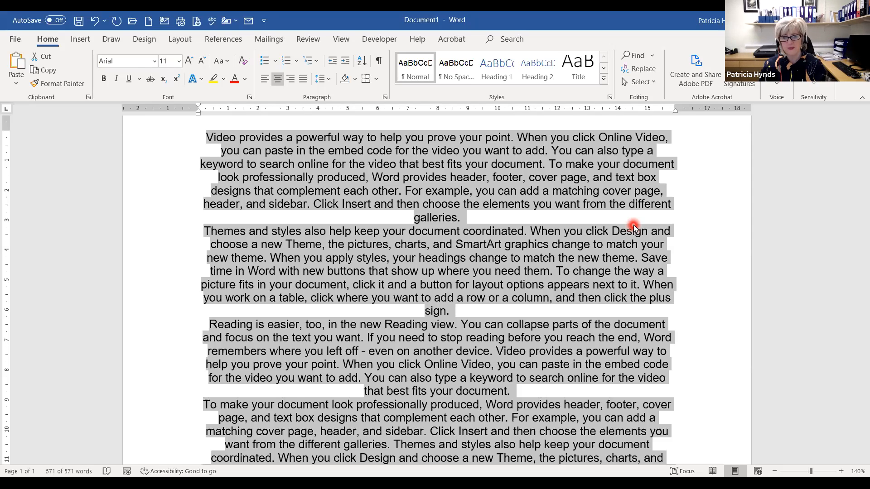
- Switch all the selected text to uppercase with Shift+F3
key("shift+F3")
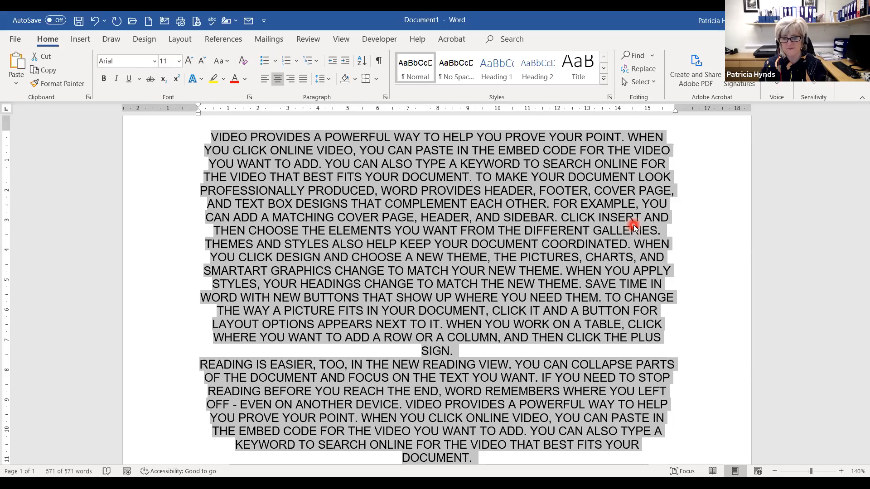
- Cycle the text from uppercase to lowercase, then to sentence case with Shift+F3
key("shift+F3")
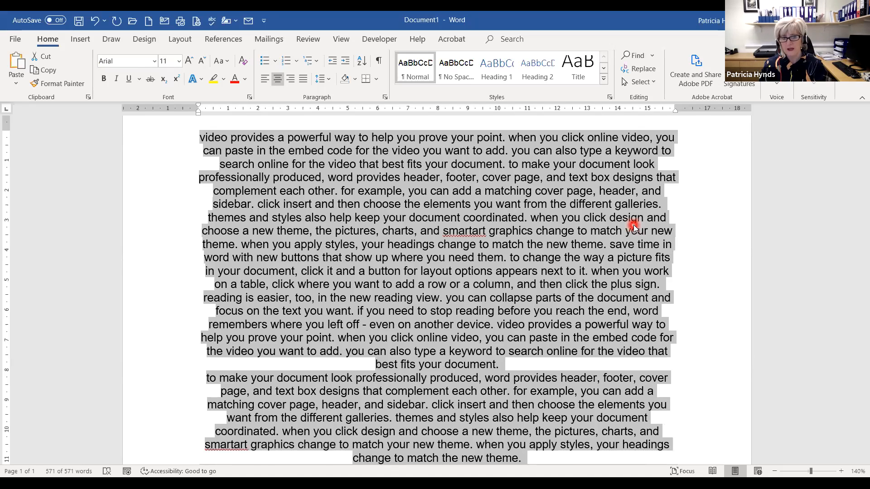
key("shift+F3")
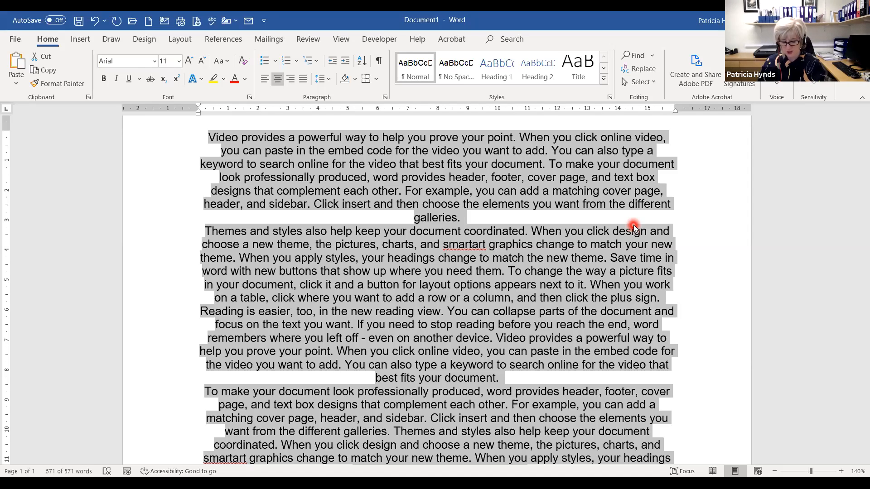
- Make all the text bold, italic and underlined
key("ctrl+b")
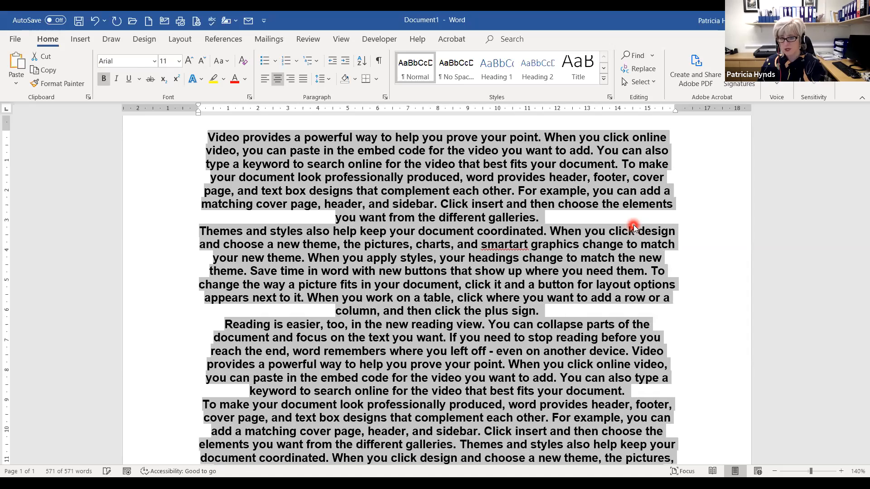
key("ctrl+i")
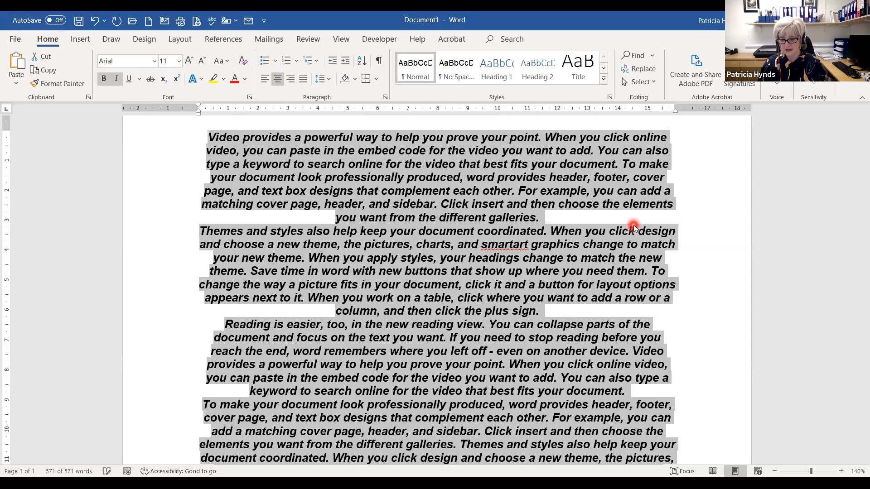
key("ctrl+u")
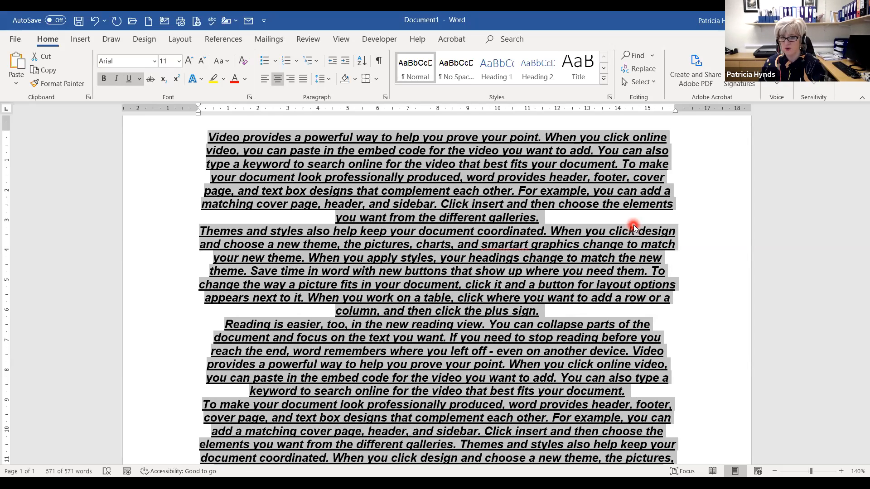
- Remove the underline, italic and bold, then left-align the paragraphs
key("ctrl+u")
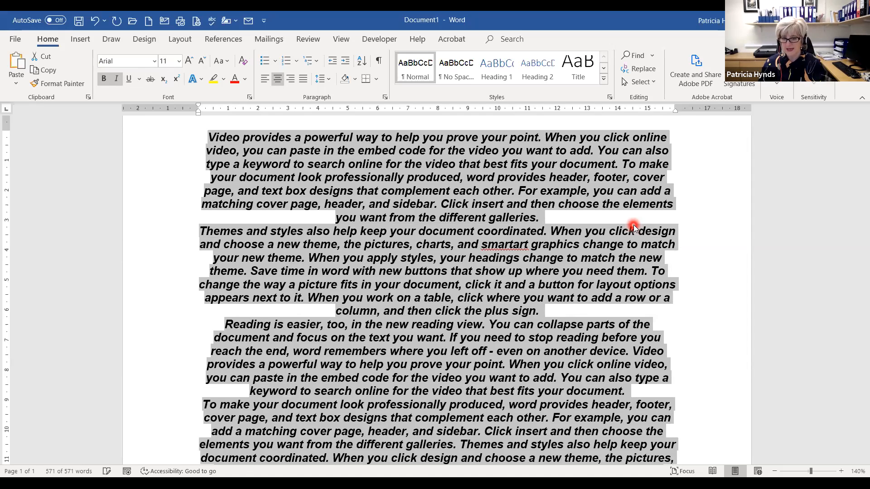
key("ctrl+i")
key("ctrl+b")
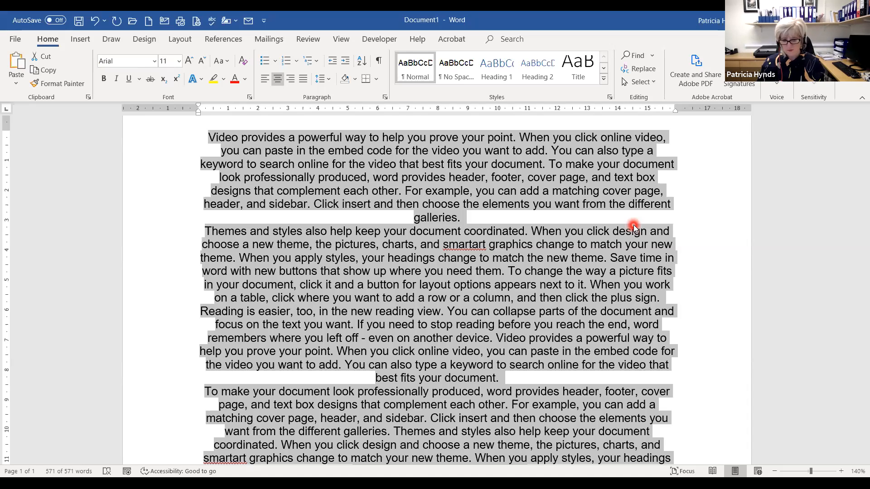
key("ctrl+l")
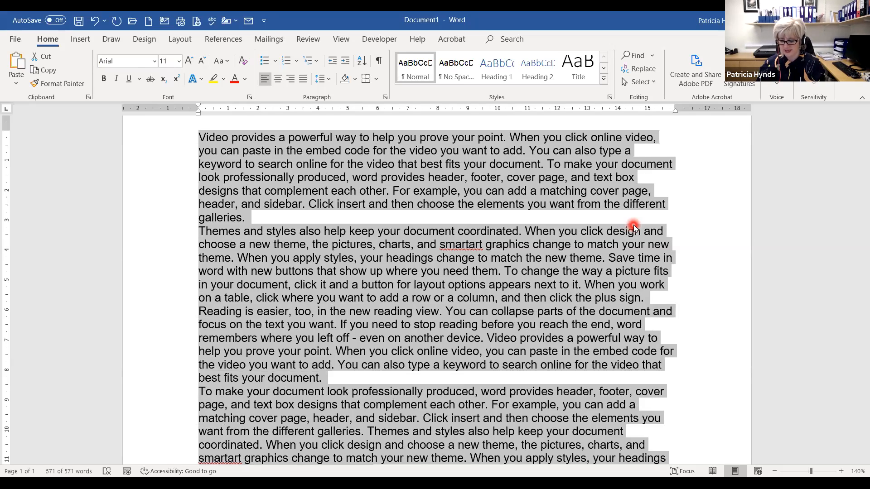
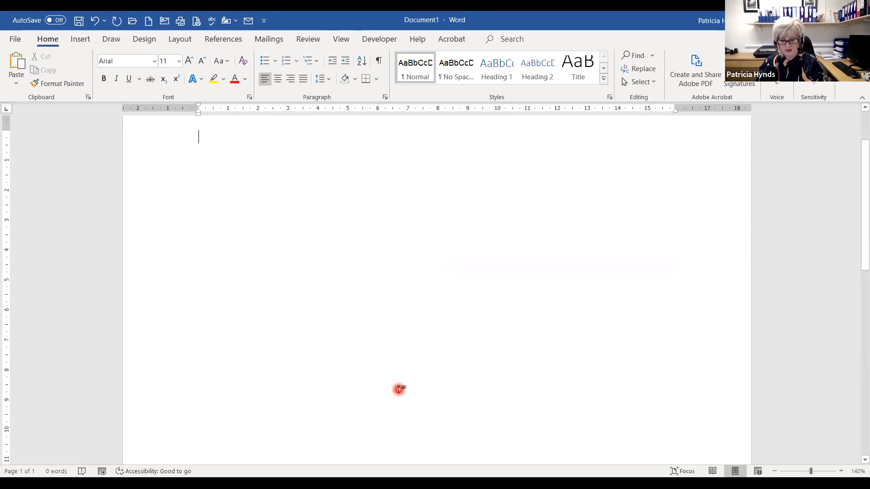
- Type 'Car for Sale' with '£5000' below it, select all, and start enlarging the text
type("Car")
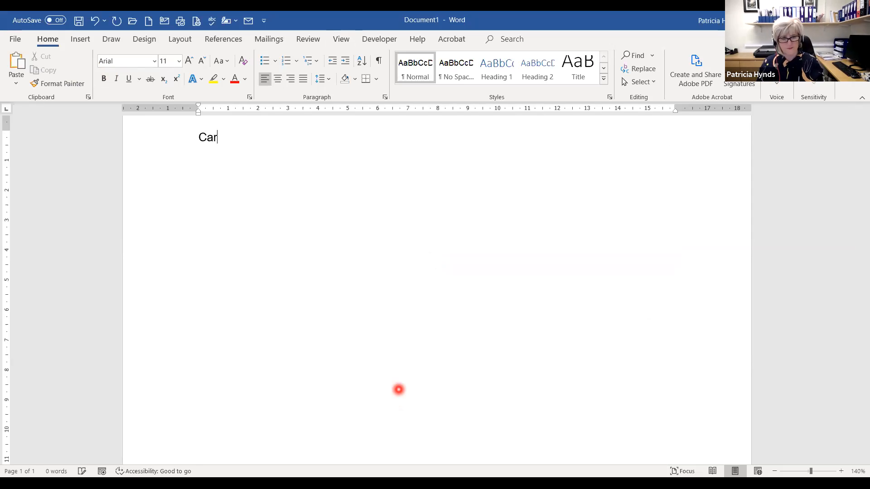
type(" for Sale ")
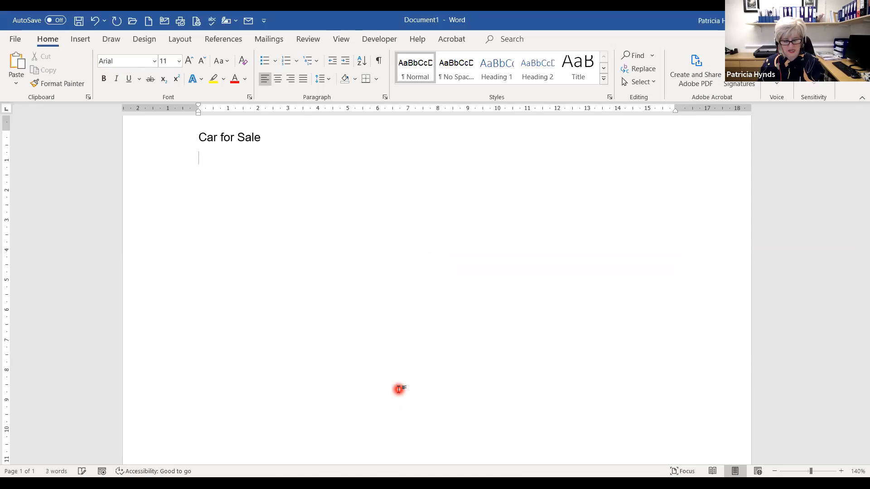
type("£5000")
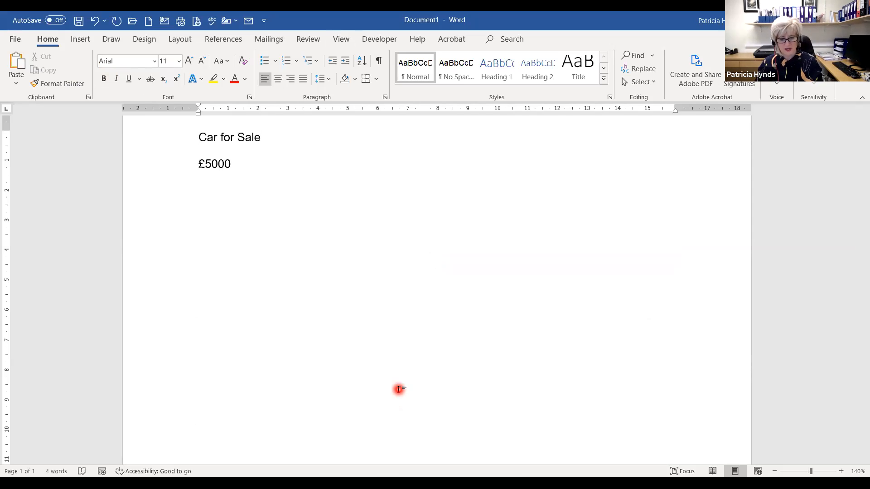
key("ctrl+a")
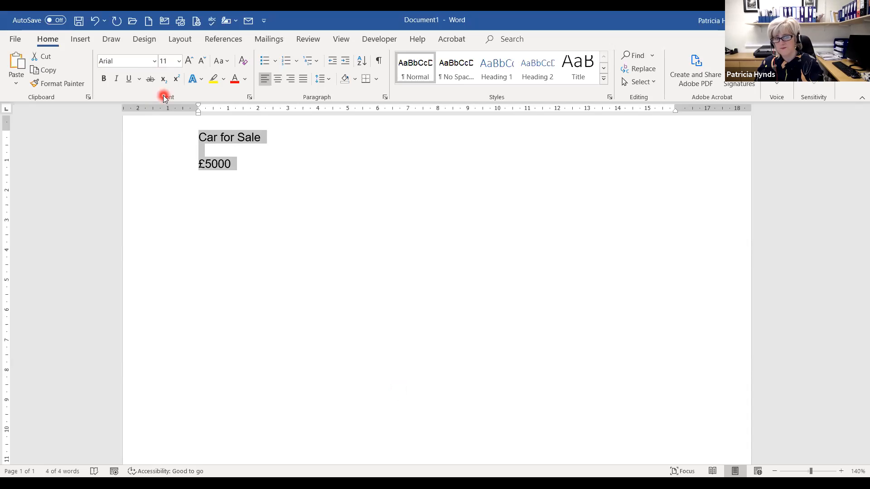
left_click(189, 60)
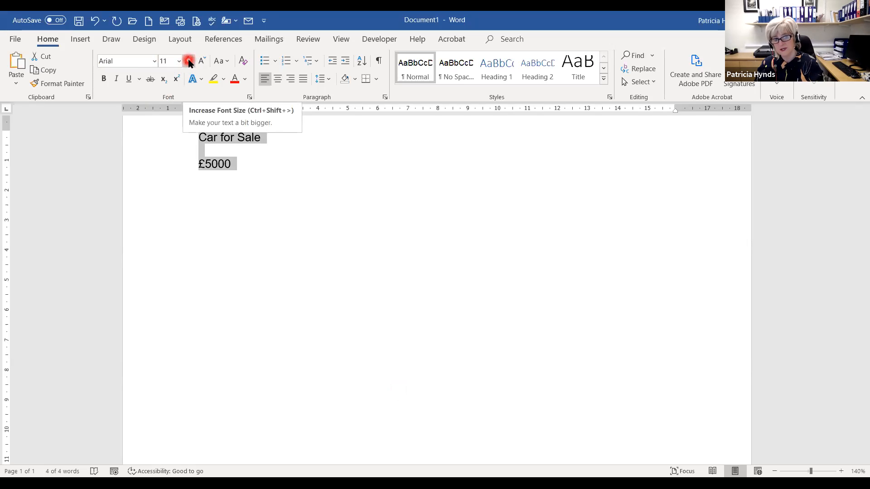
- Enlarge the selected notice text step by step to 72 pt
left_click(188, 61)
left_click(188, 61)
left_click(188, 61)
left_click(188, 61)
left_click(188, 61)
left_click(189, 61)
left_click(189, 61)
left_click(188, 61)
left_click(188, 61)
left_click(188, 61)
left_click(188, 62)
left_click(188, 61)
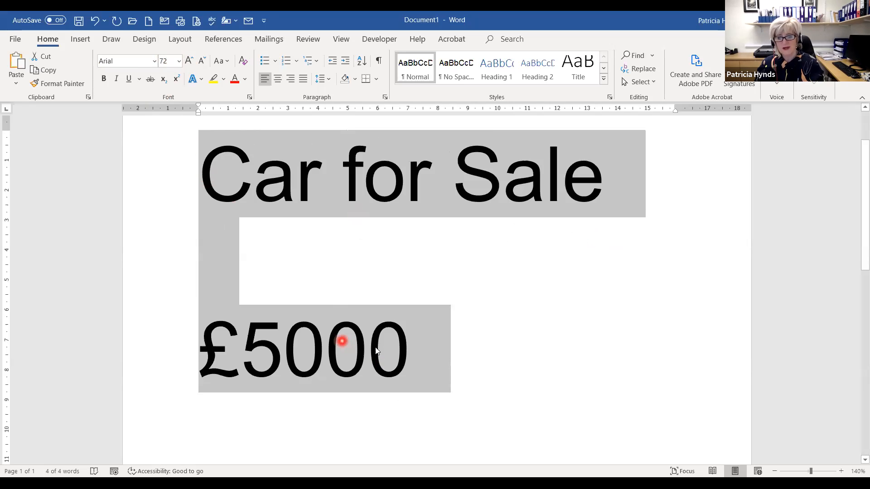
- Centre both lines and place the caret at the end of £5000
left_click(281, 85)
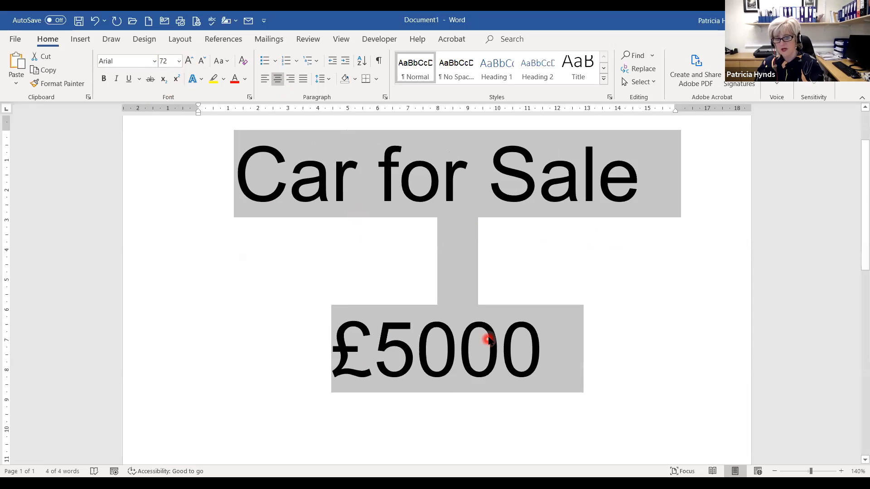
left_click(562, 354)
left_click(564, 353)
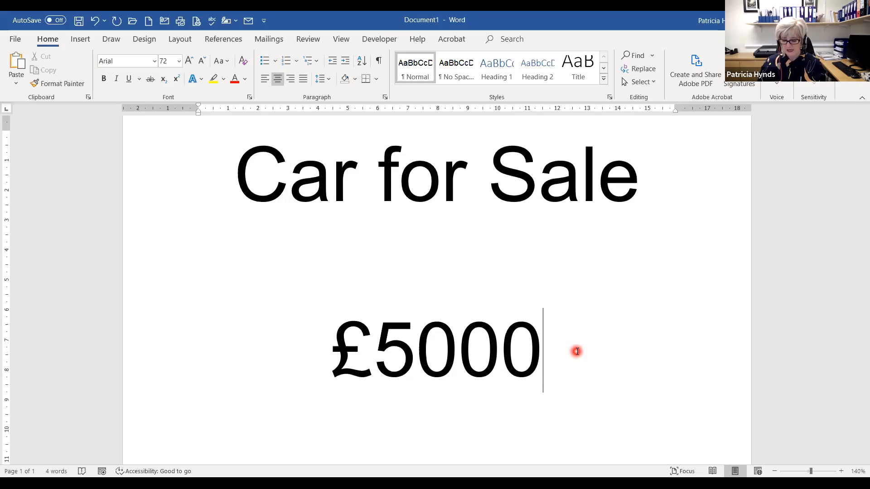
- Add '£3500' on a new line and strike through the old £5000 price
key("Return")
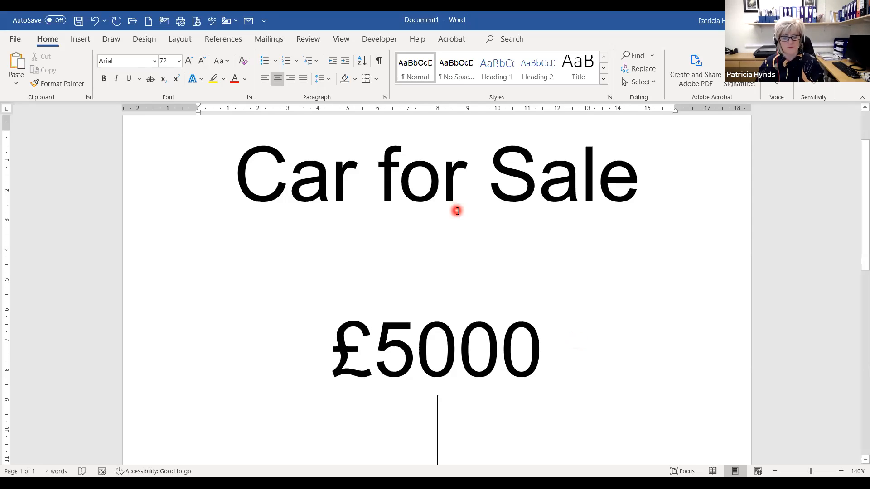
type("£")
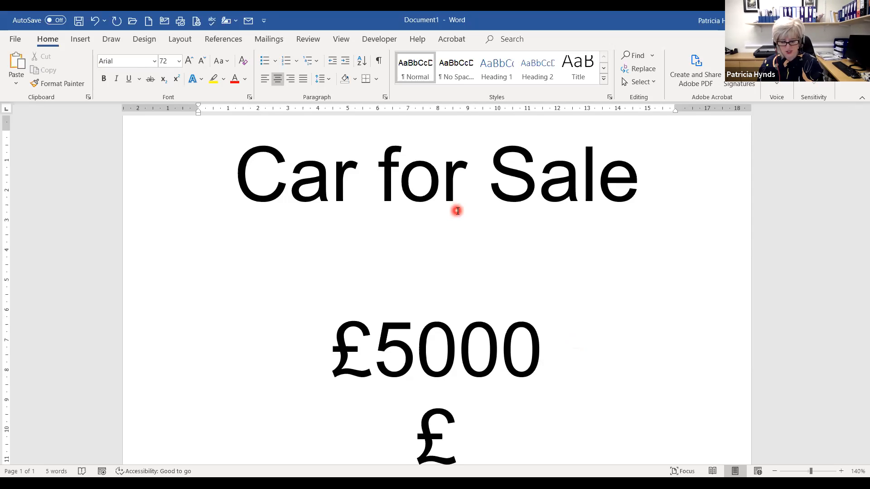
type("3500")
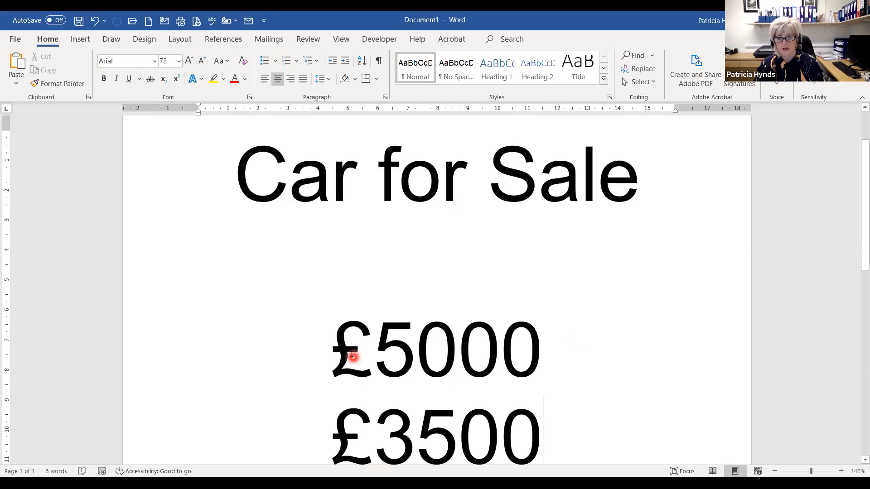
left_click_drag(340, 350, 509, 346)
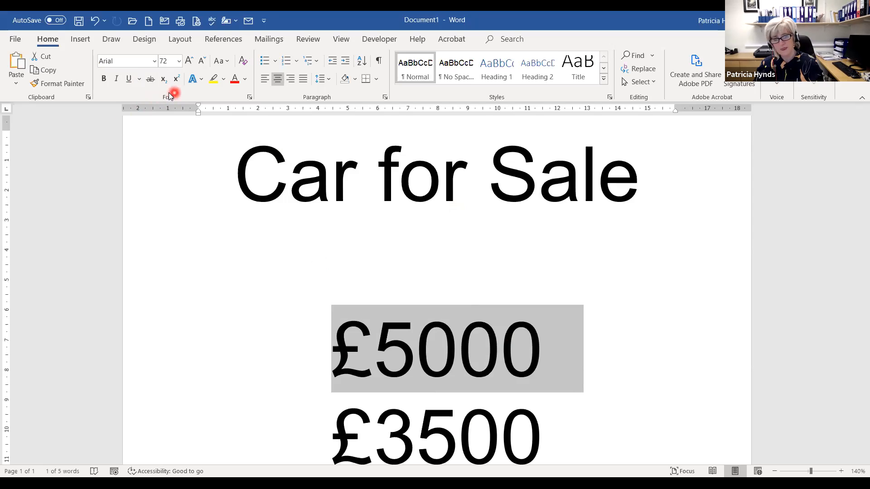
left_click(149, 79)
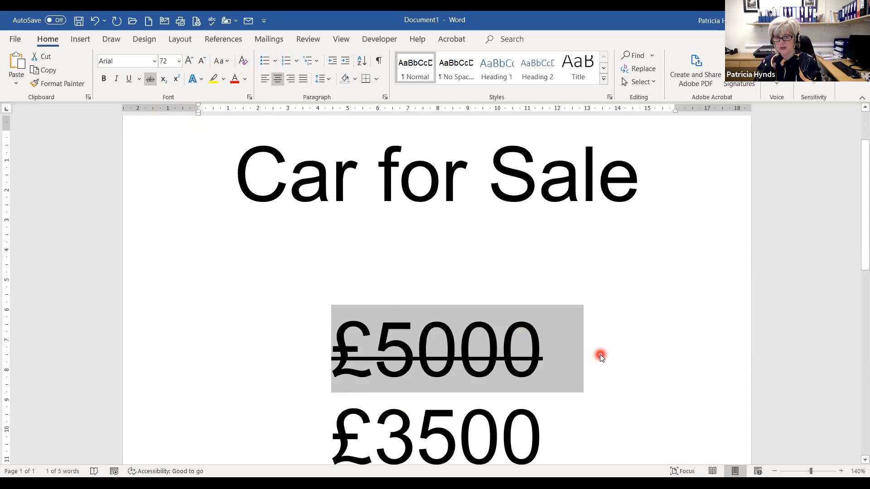
key("ctrl+a")
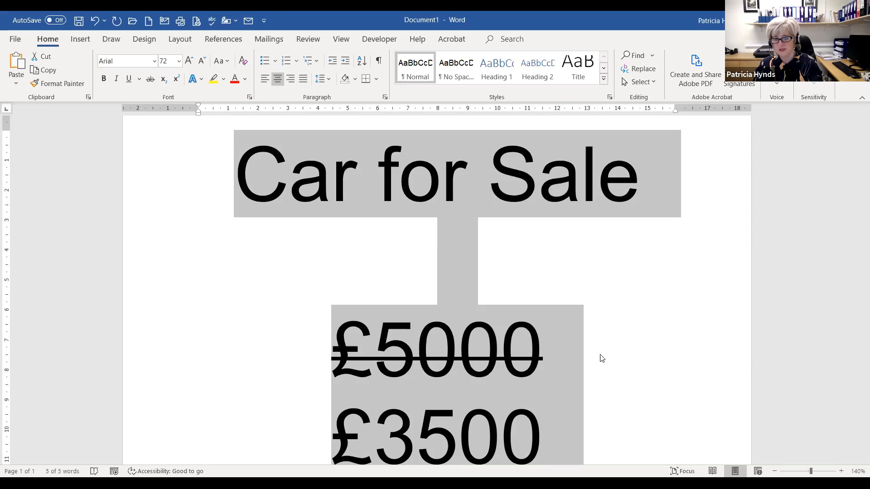
left_click(601, 359)
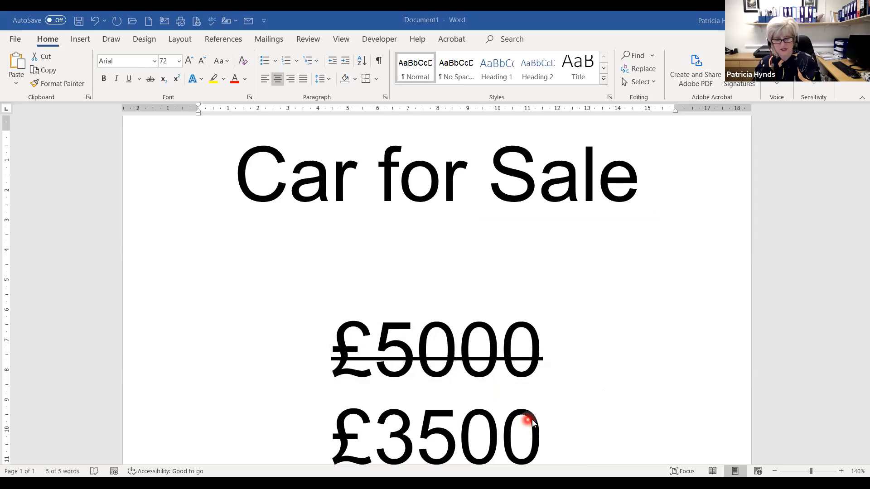
key("ctrl+a")
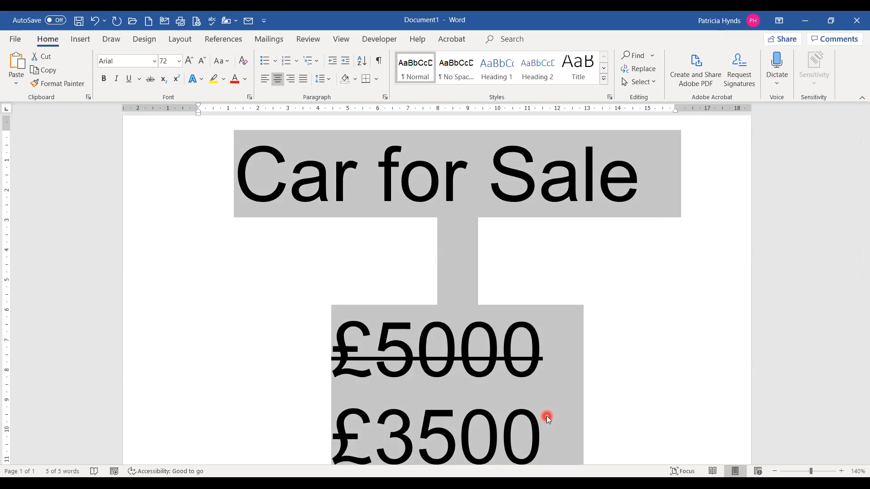
left_click(483, 269)
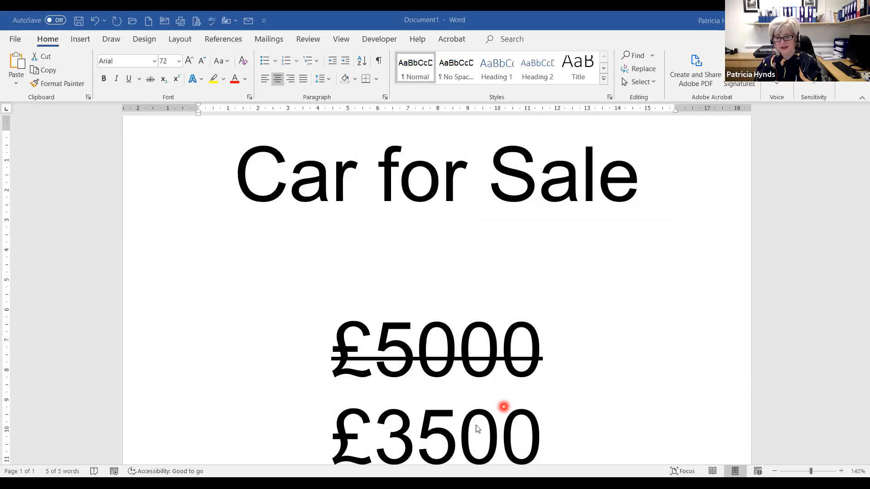
- Delete the whole notice, then type and erase a practice 'hello', leaving the page blank
key("ctrl+a")
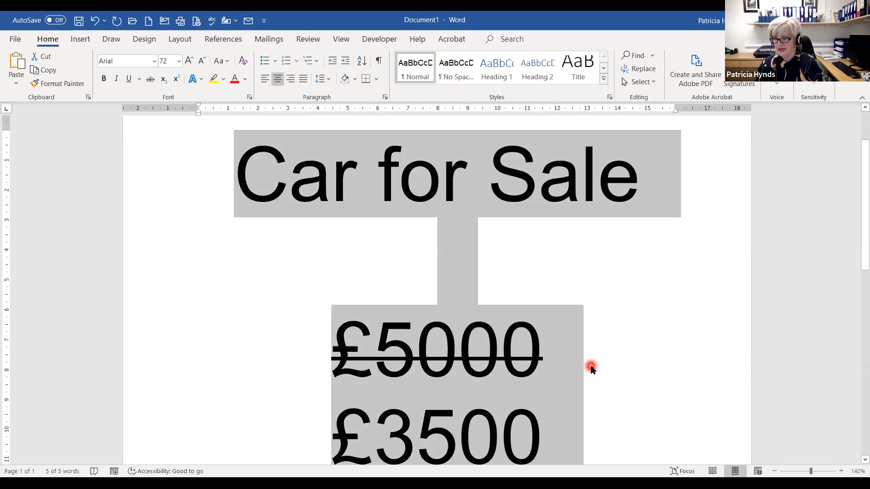
key("Delete")
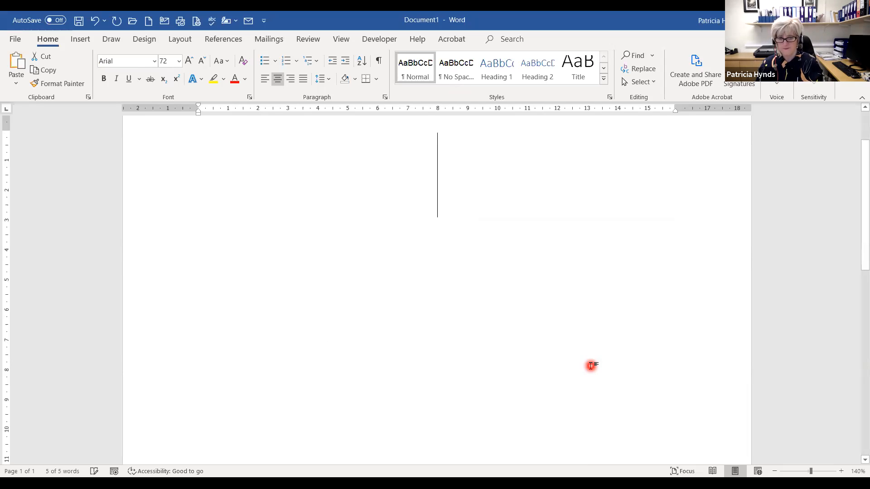
type("hello")
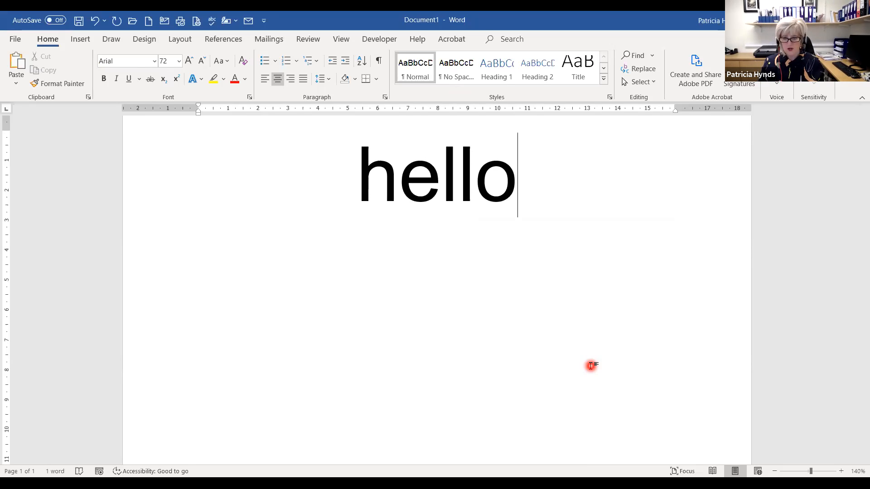
key("ctrl+z")
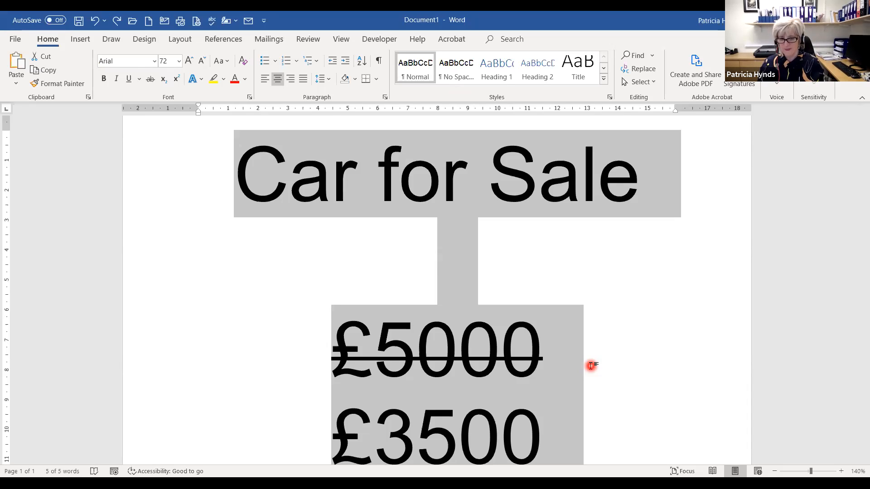
key("Delete")
type("hello")
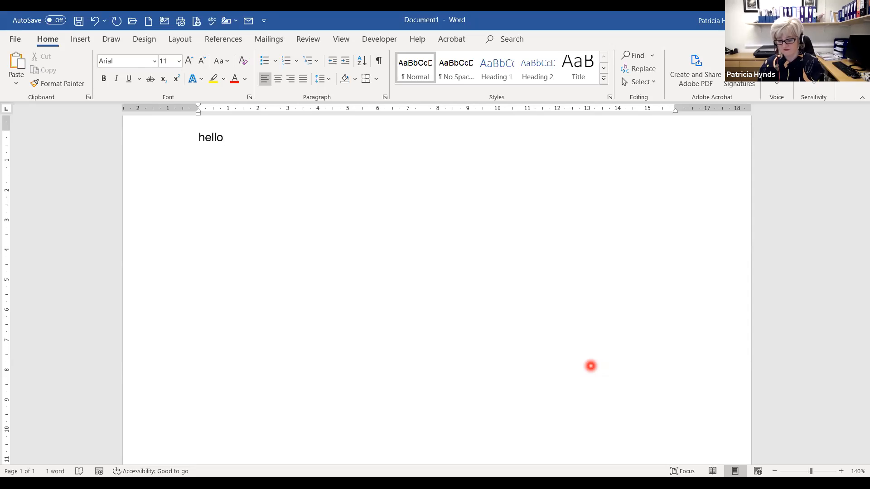
key("BackSpace")
key("BackSpace")
key("BackSpace")
key("BackSpace")
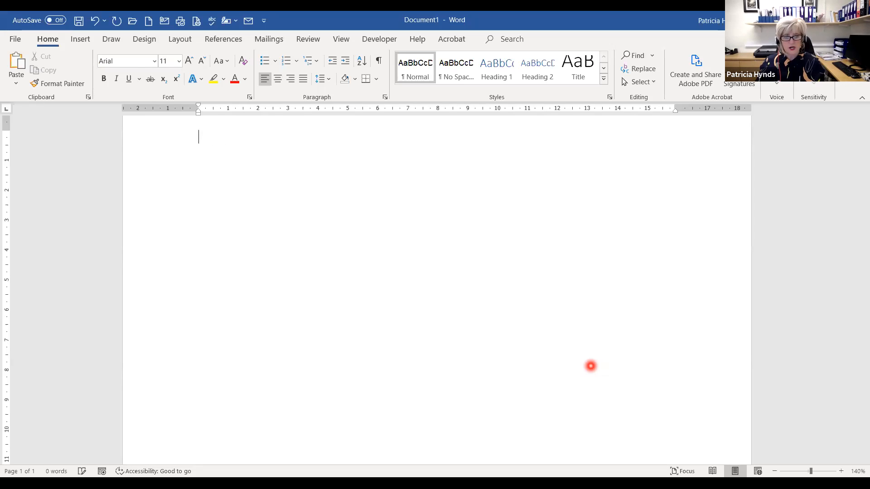
- Type '40 m2' and '60 m3' on two separate lines
type("40")
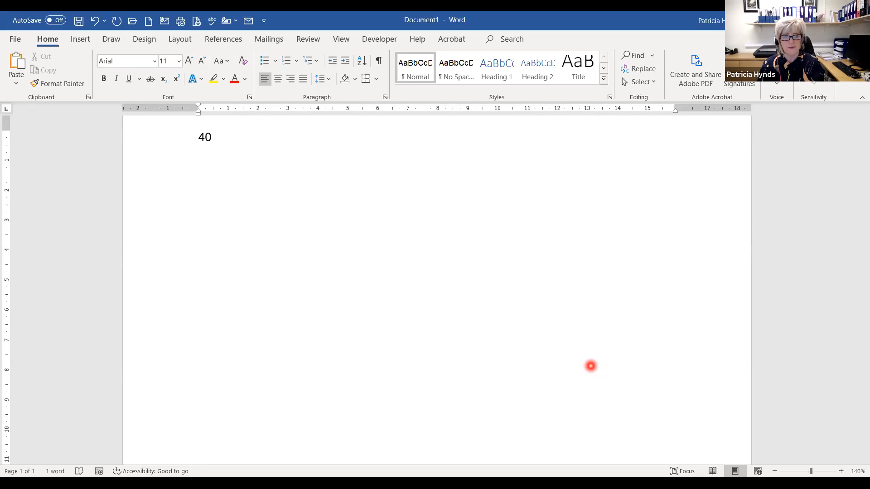
type("m")
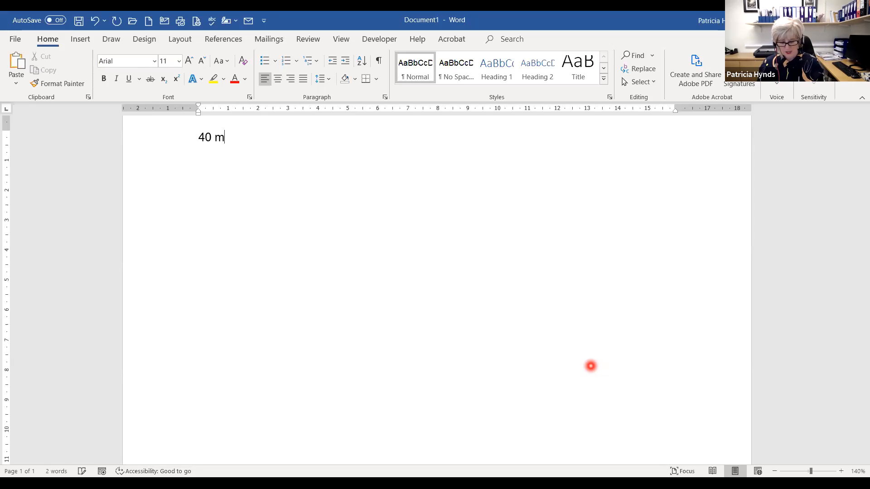
type("2")
key("Return")
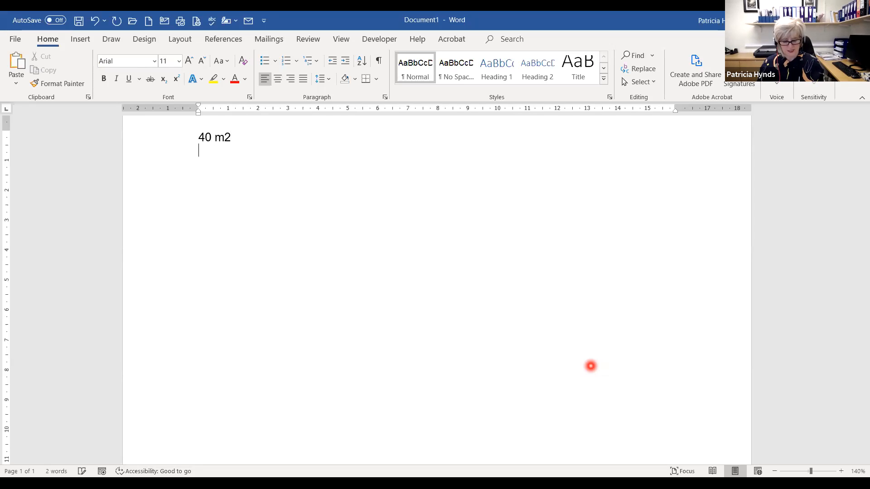
type("60 m3")
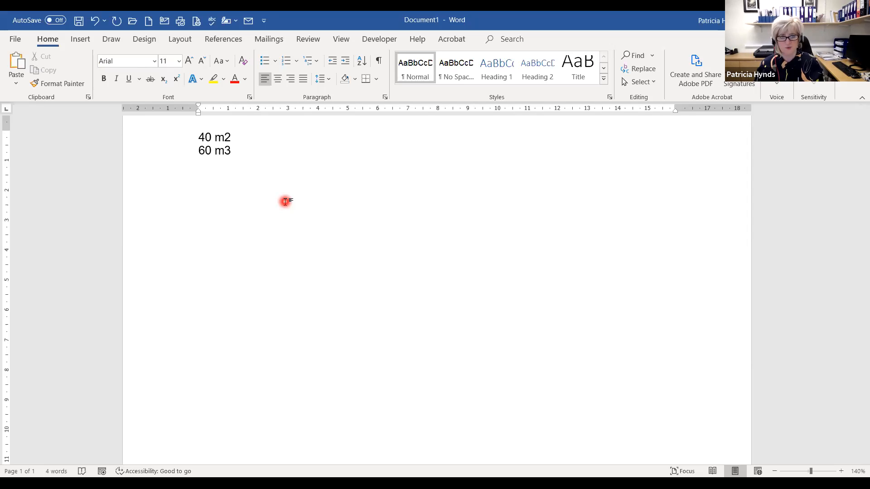
- Select the 2 and 3 after each m and set them as subscript, replacing a superscript attempt
left_click(226, 135)
left_click_drag(230, 135, 230, 135)
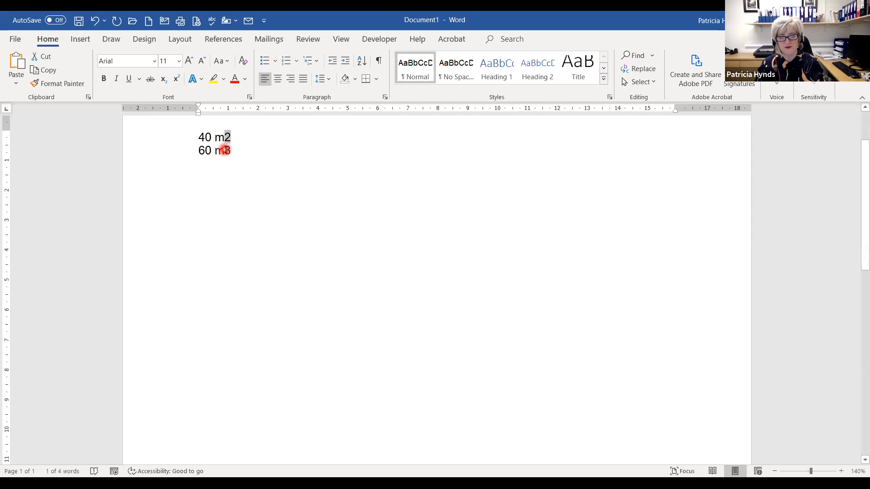
left_click_drag(225, 150, 231, 150)
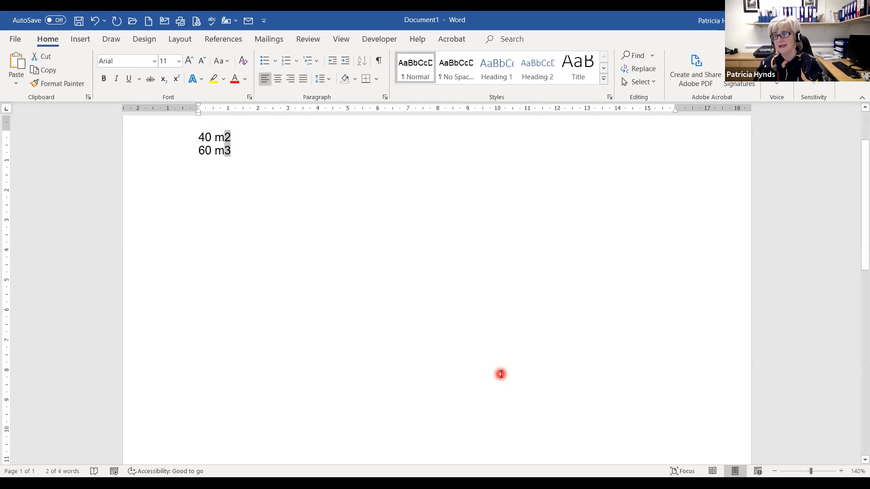
left_click(177, 79)
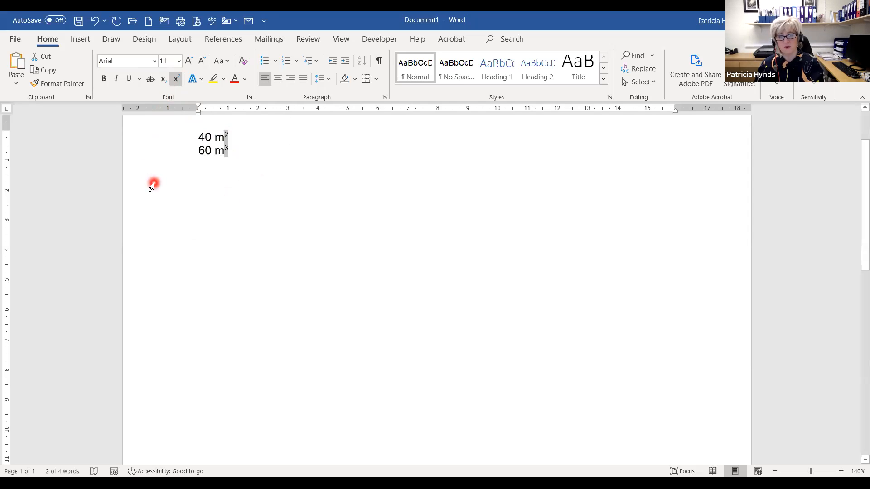
left_click(165, 79)
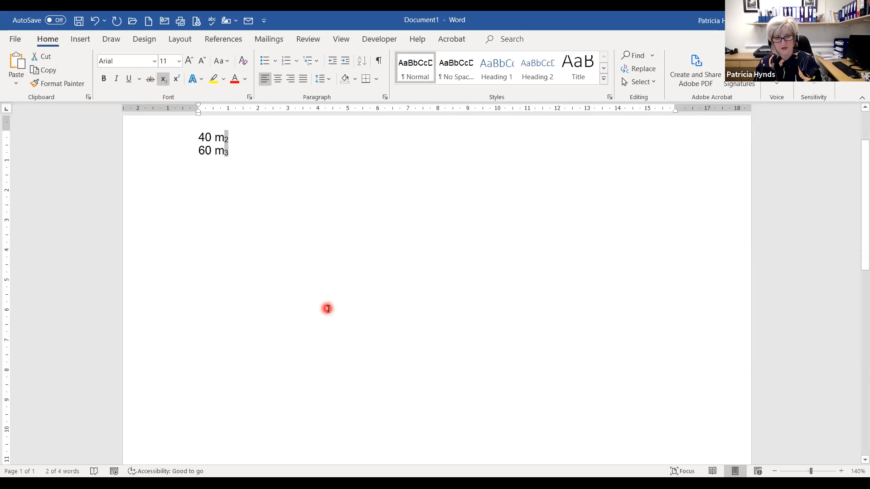
key("ctrl+a")
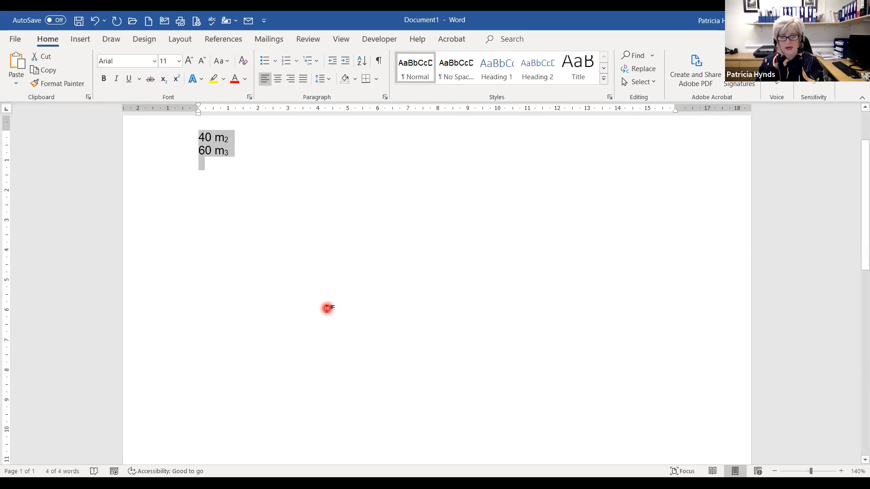
- Replace the text with ½, ¼ and ° on separate lines using Alt codes
key("Delete")
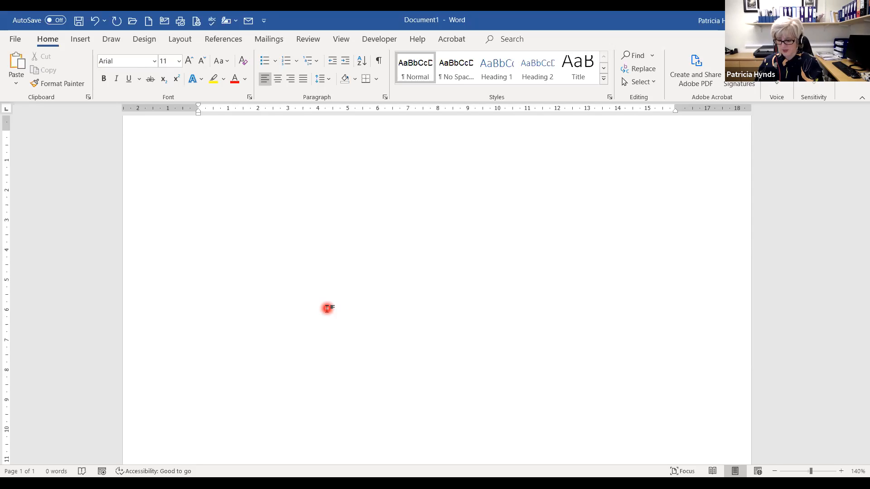
key("alt")
key("Escape")
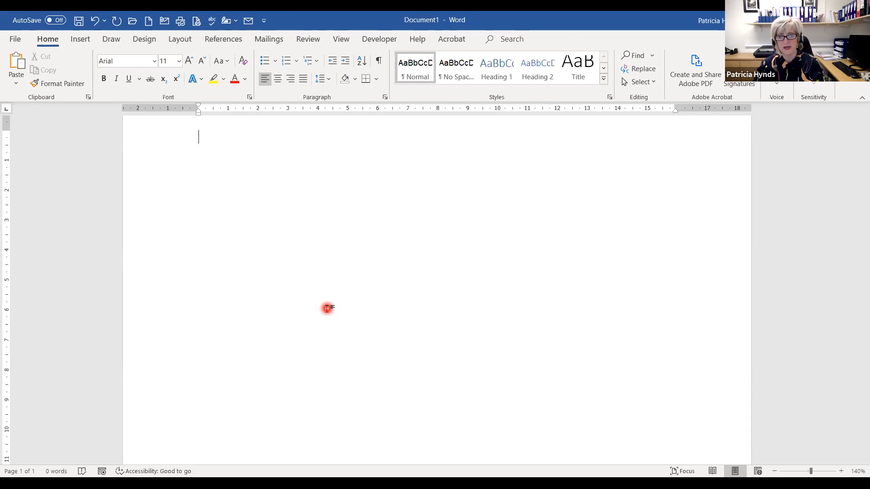
type("½")
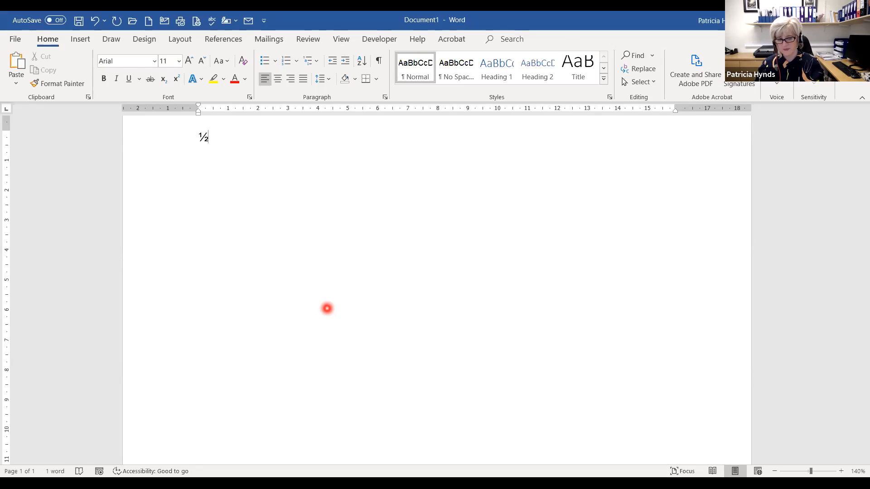
key("Return")
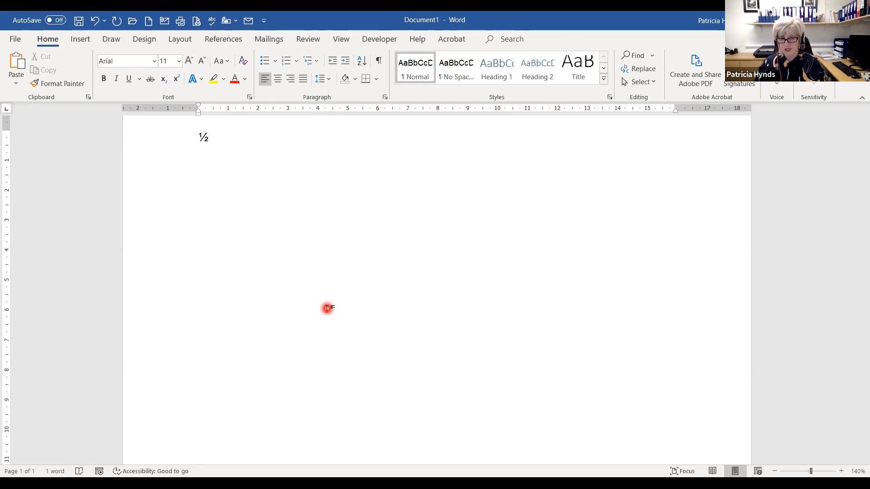
type("¼")
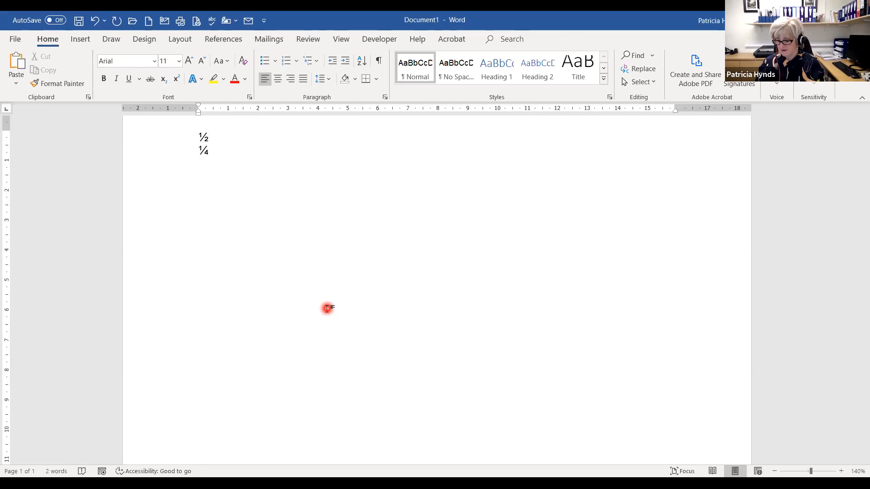
key("alt")
key("Return")
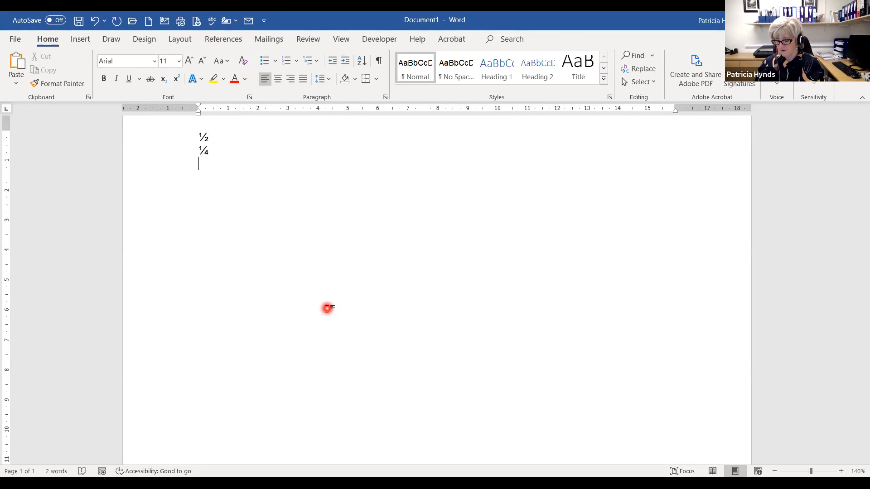
type("°")
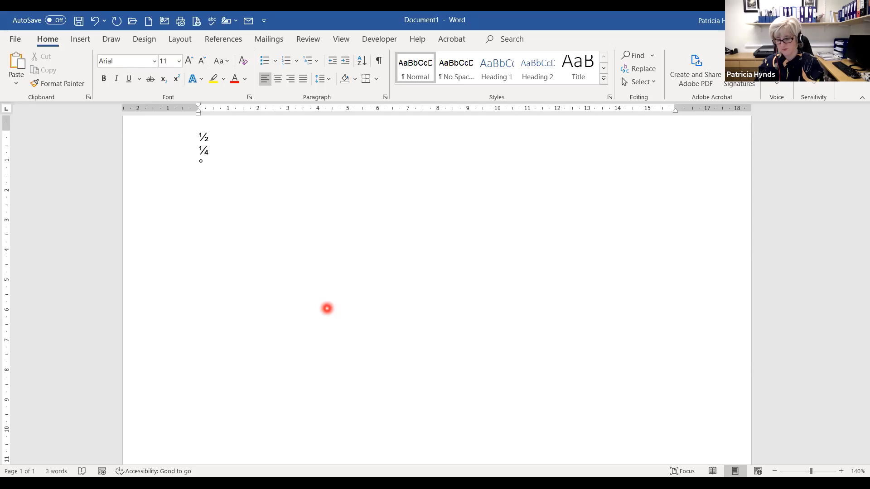
- Add a superscript ² on a new line, then open the Insert tab's Symbol list
key("Return")
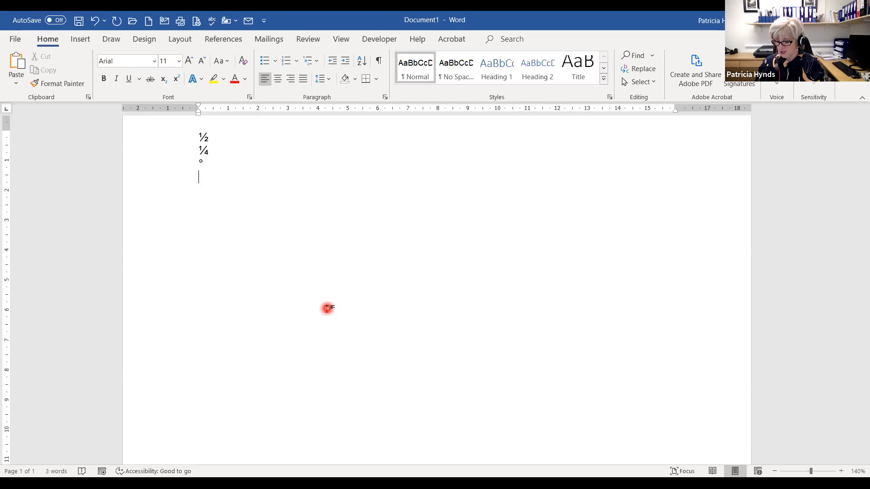
type("²")
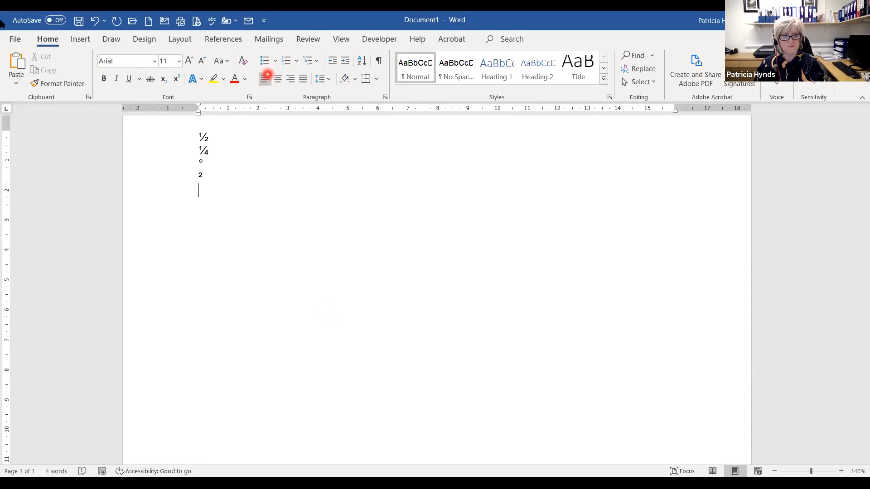
left_click(79, 40)
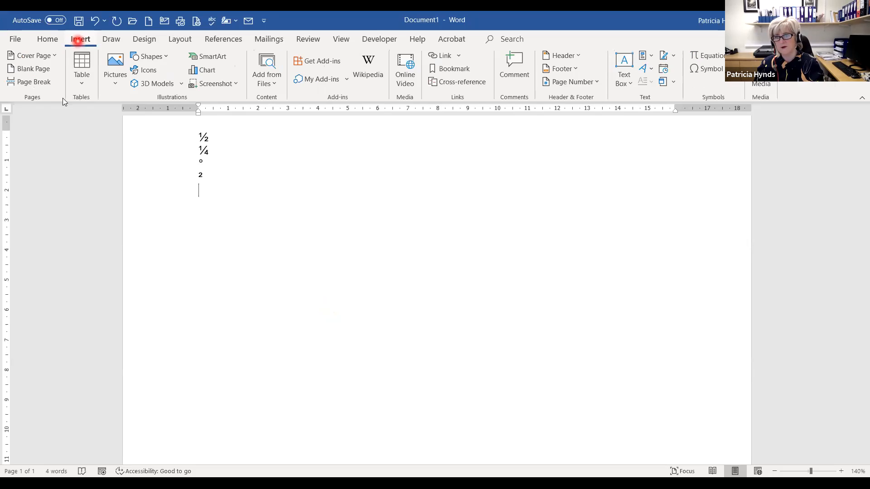
left_click(712, 70)
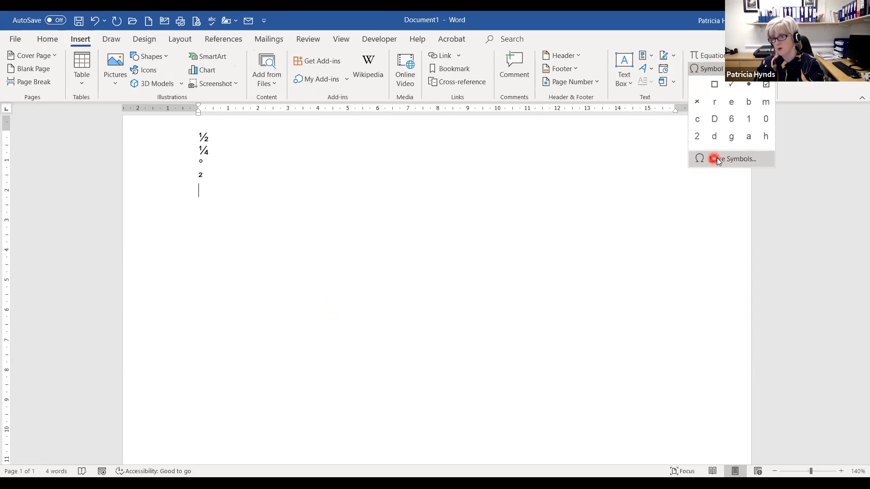
left_click(716, 160)
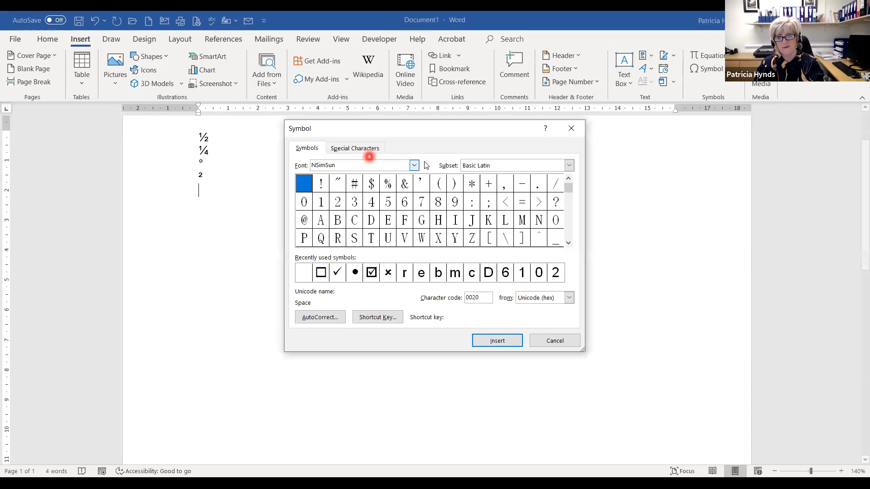
left_click(414, 166)
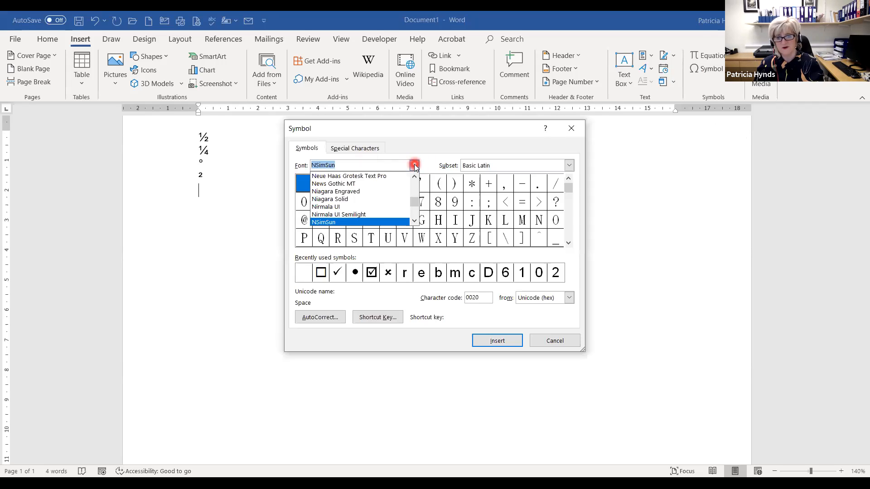
left_click_drag(414, 201, 414, 175)
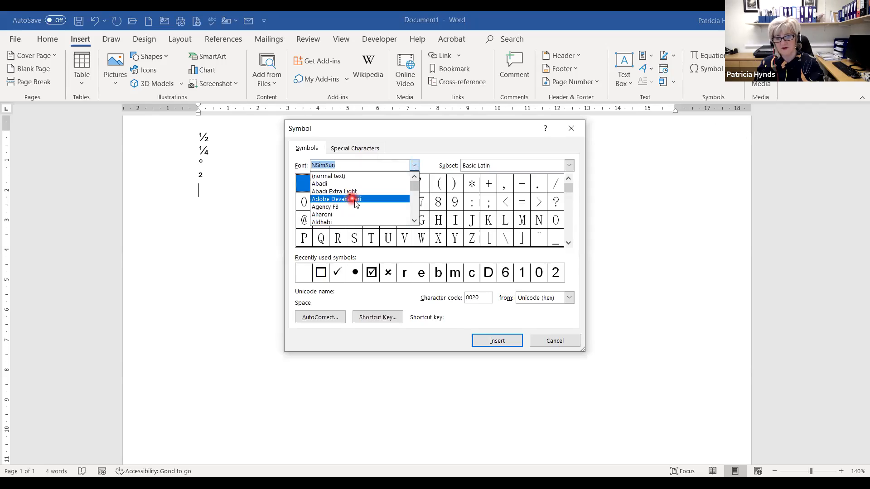
scroll(356, 217, "down", 1)
scroll(356, 215, "down", 2)
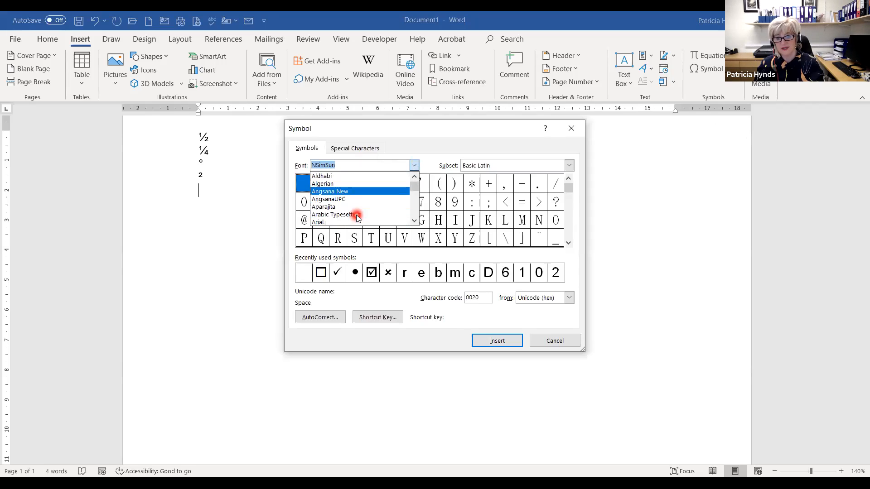
left_click(330, 219)
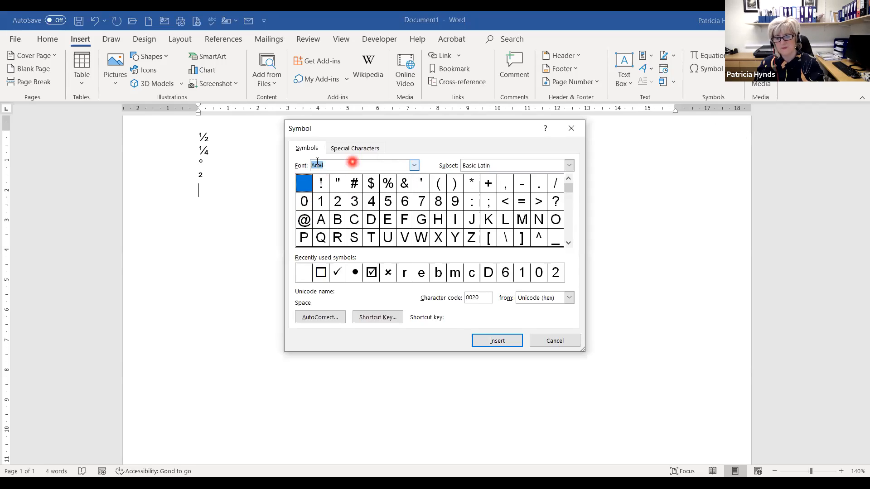
left_click(568, 245)
left_click(568, 245)
left_click(568, 245)
left_click(569, 244)
left_click(569, 244)
left_click(568, 244)
left_click(568, 244)
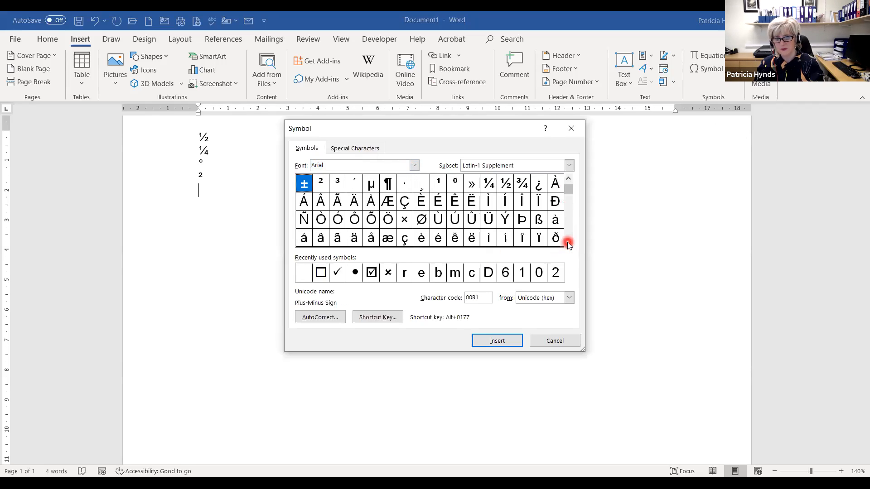
left_click(568, 244)
left_click(568, 244)
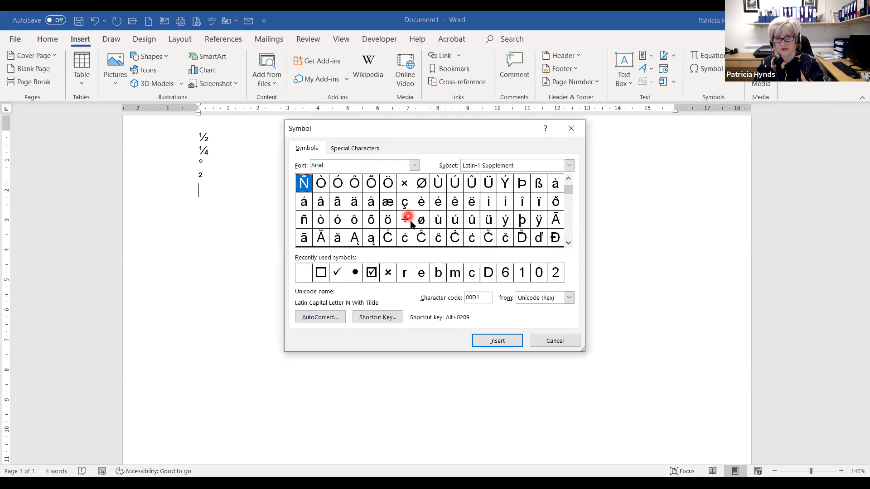
left_click(354, 208)
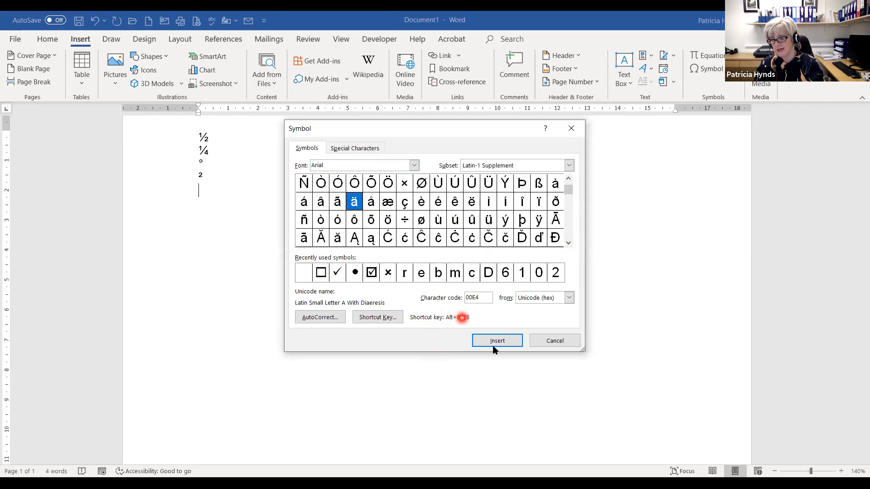
left_click(556, 341)
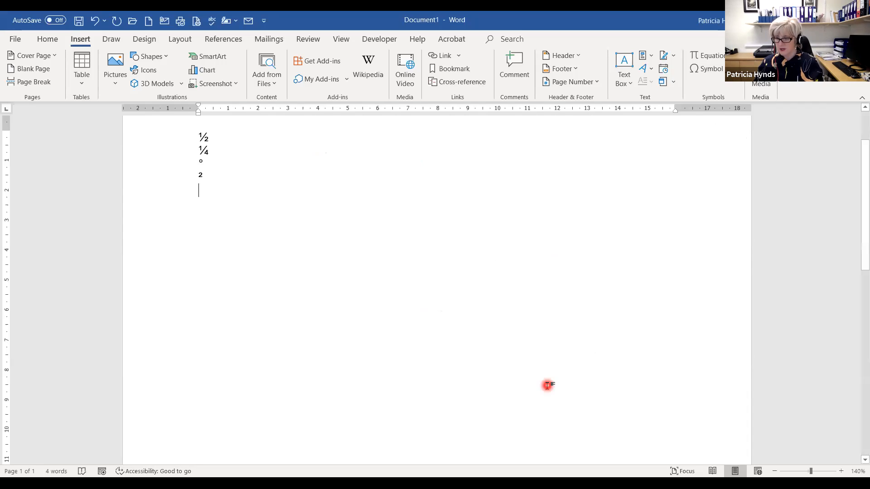
- Enter ä by Alt code so AutoCorrect makes it Ä, then begin typing 'Sinea' below
key("alt")
key("alt")
type("ä")
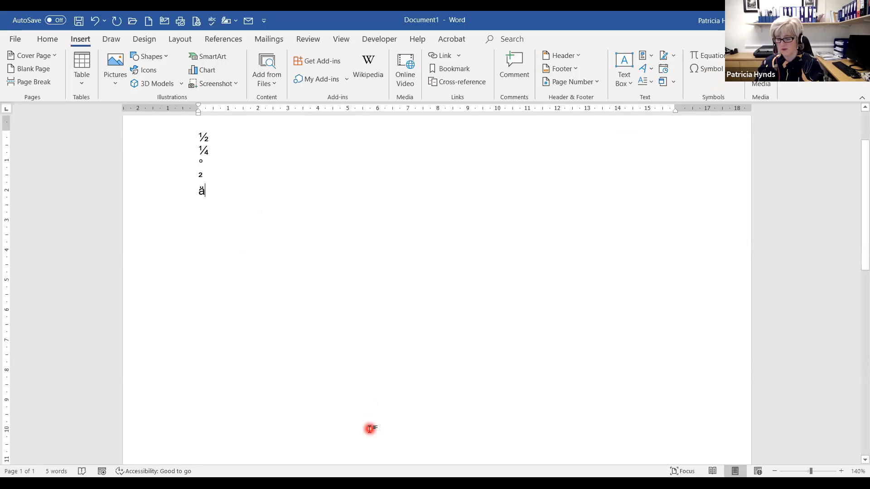
key("Return")
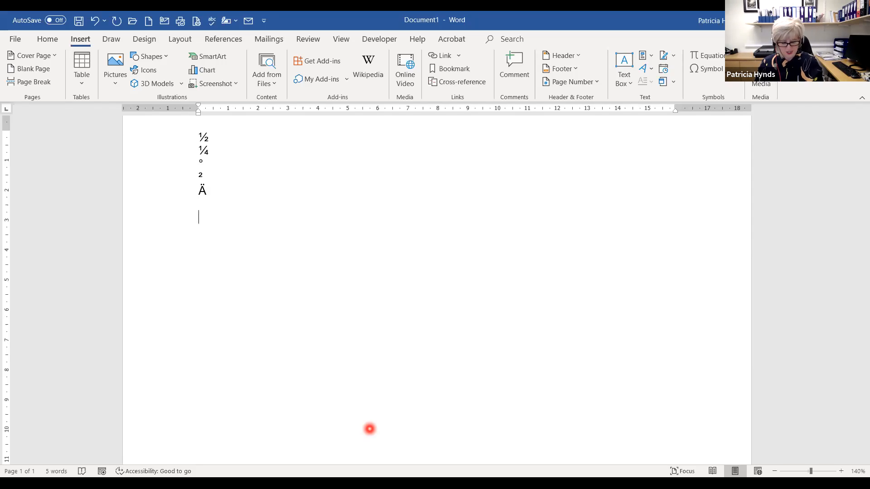
type("Sin")
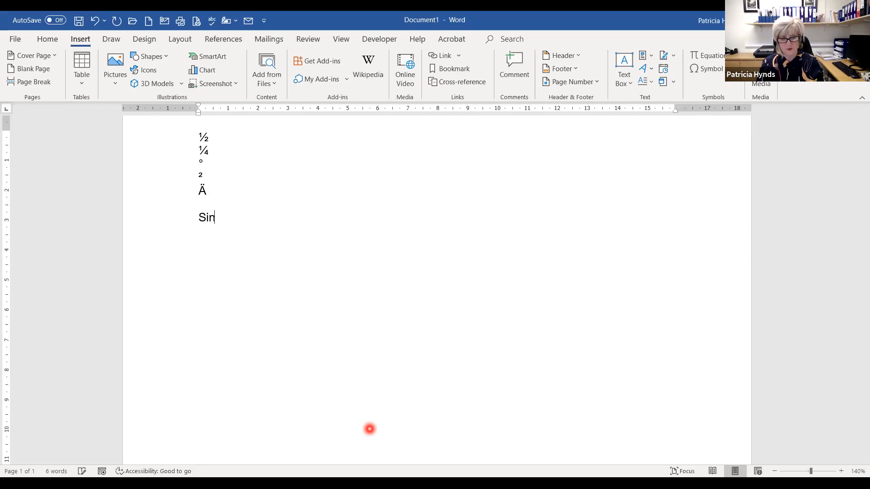
type("ea")
- Fix the typo to finish the first name with an accented á, then type 'áéíóú' below
key("BackSpace")
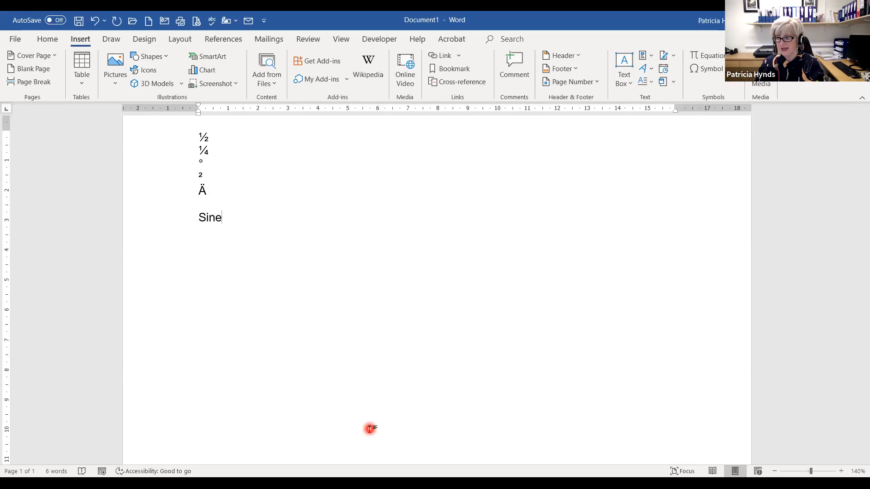
type("á")
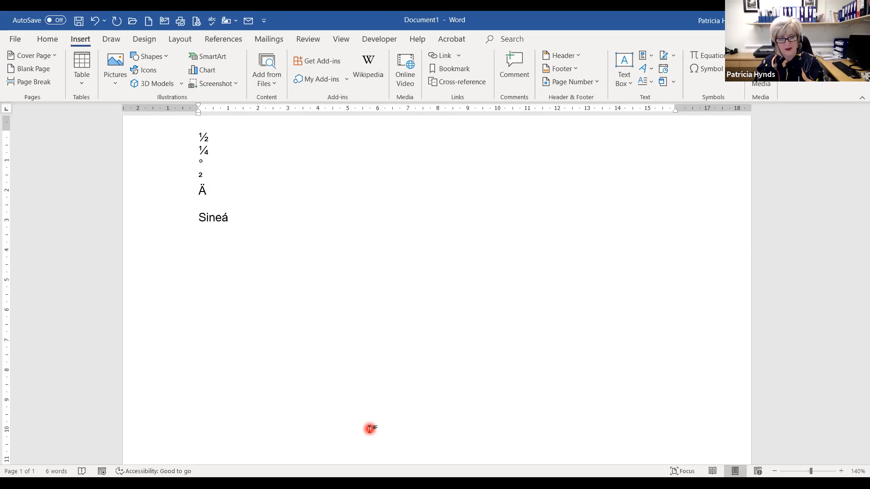
type("d")
key("Return")
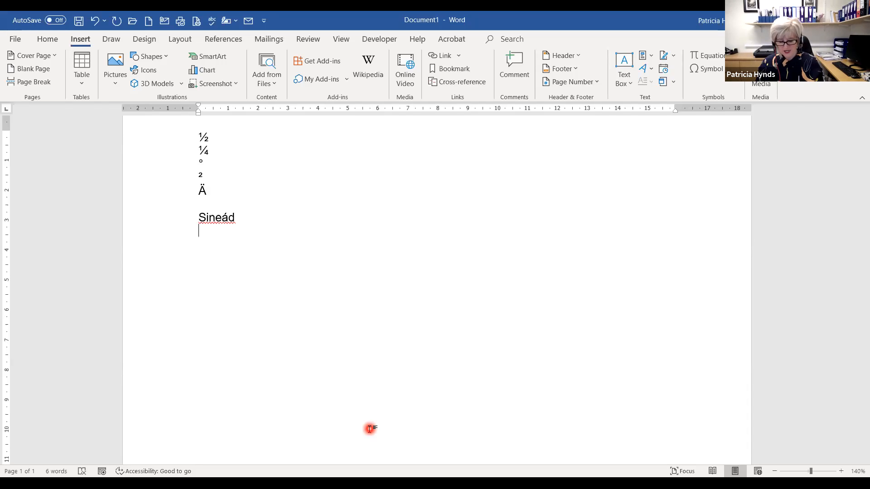
type("á")
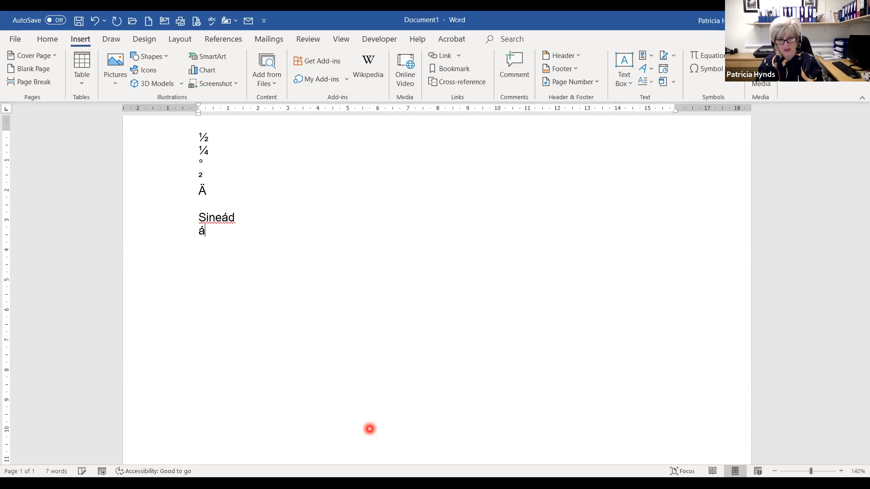
type("éíóú")
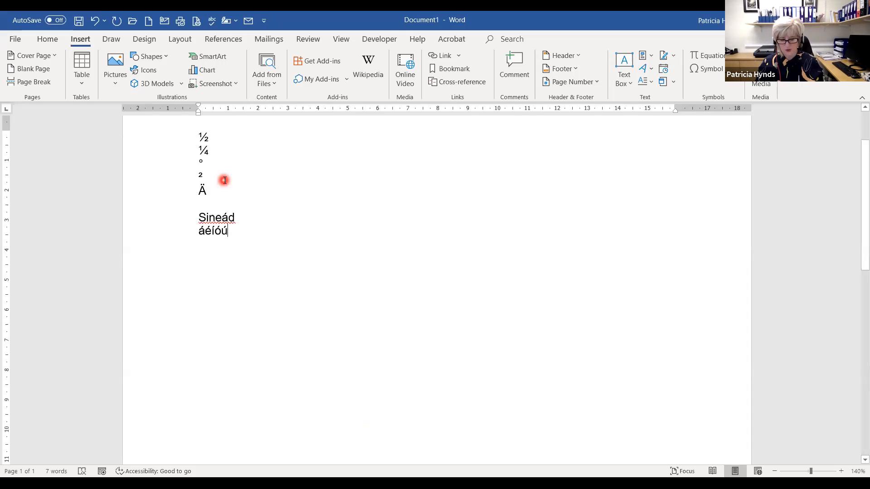
- Delete all the practice symbols, the accented name and the áéíóú line so the page is empty
key("ctrl+a")
key("Delete")
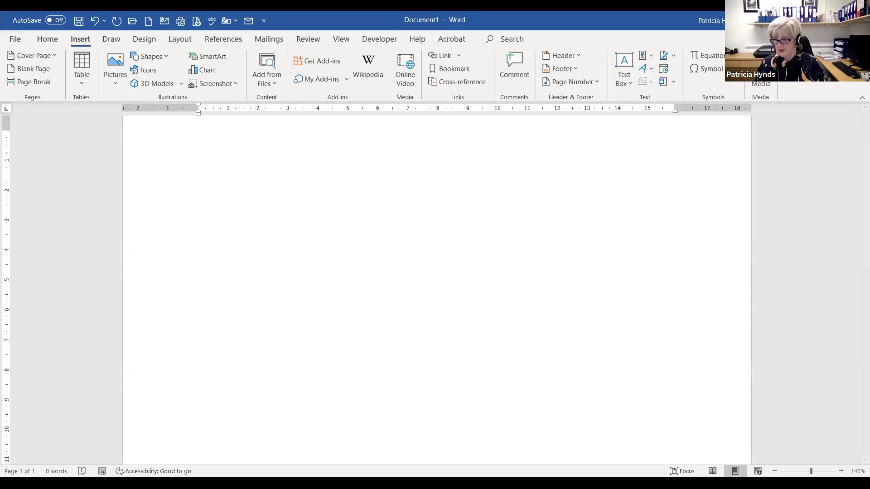
left_click(774, 472)
- Zoom out to 80% and type 'Closed for Lunch' on the blank page
left_click(775, 471)
left_click(774, 471)
left_click(775, 471)
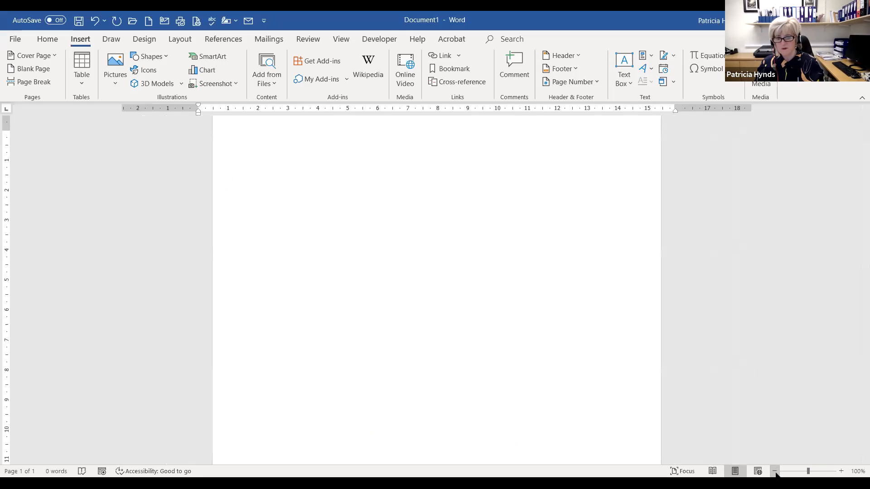
left_click(775, 471)
left_click(775, 471)
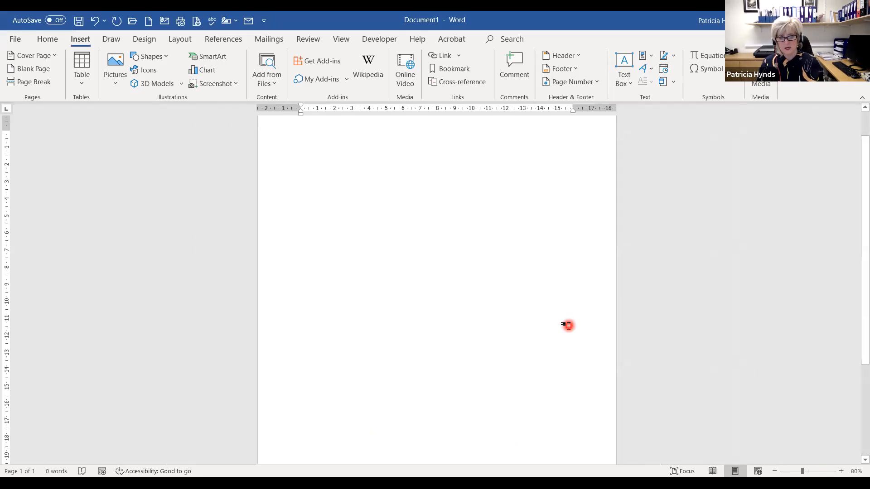
type("C")
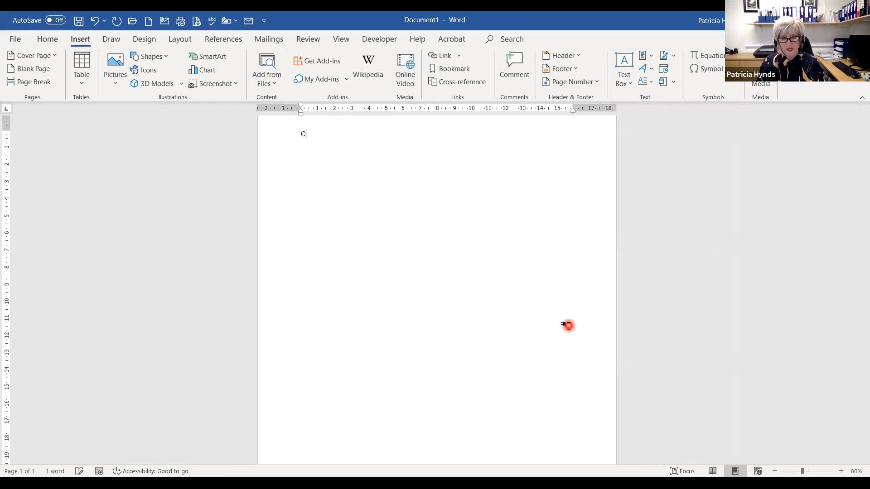
type("losed for Lunch")
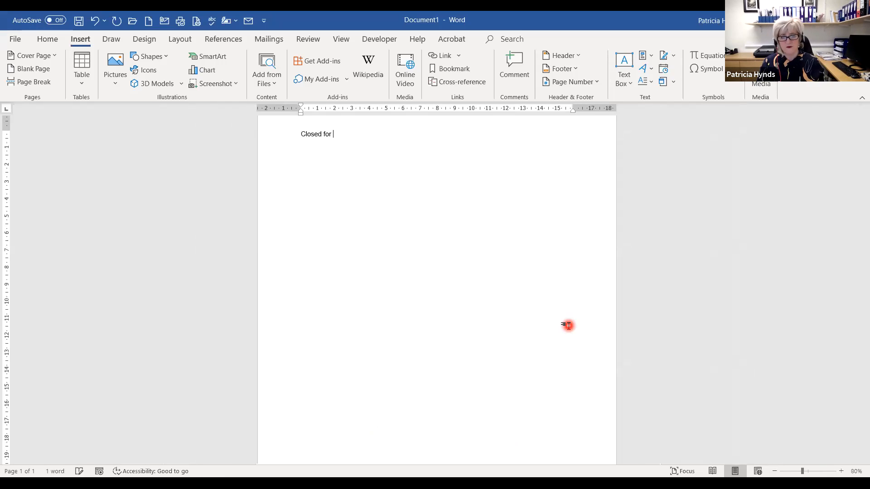
key("BackSpace")
key("BackSpace")
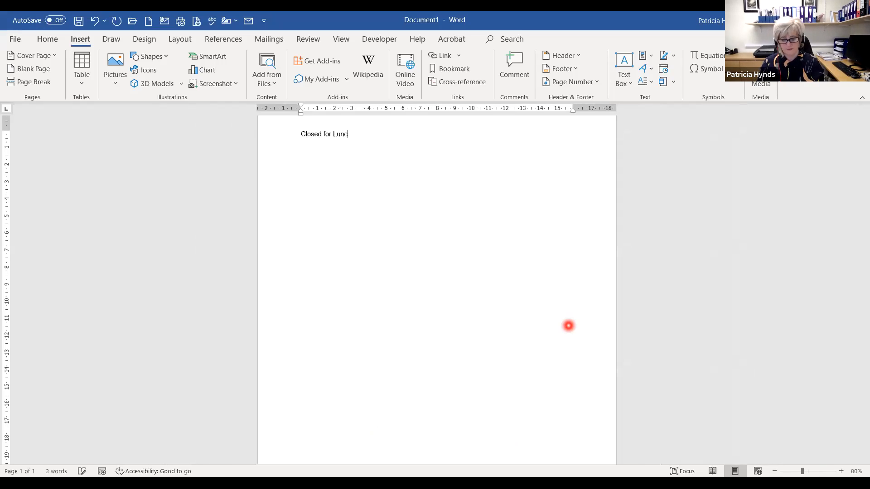
type("h")
- Select the 'Closed for Lunch' text and start enlarging its font size
key("ctrl+a")
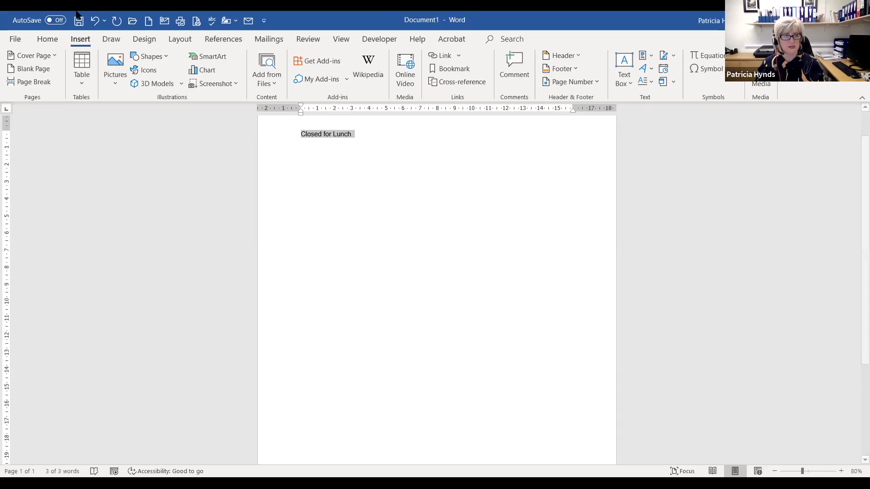
left_click(49, 40)
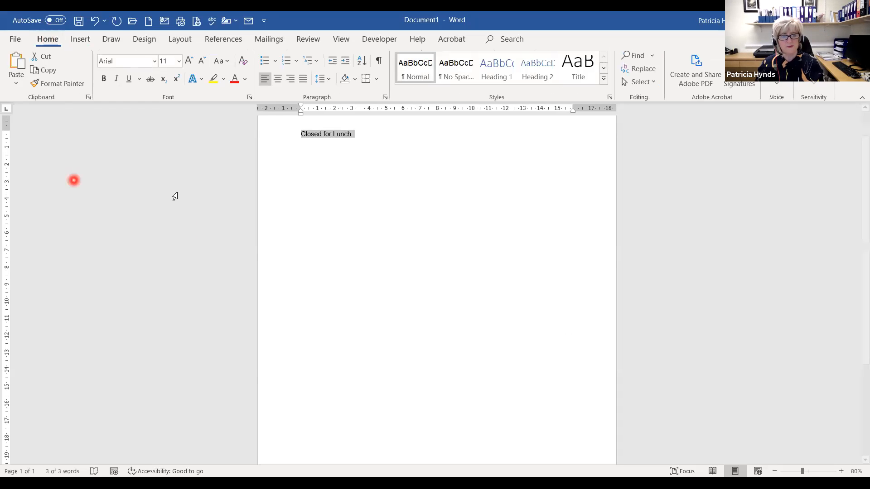
left_click(189, 60)
- Enlarge 'Closed for Lunch' to 110 pt and centre it horizontally
left_click(189, 61)
left_click(189, 61)
left_click(190, 61)
left_click(190, 61)
left_click(190, 60)
left_click(190, 61)
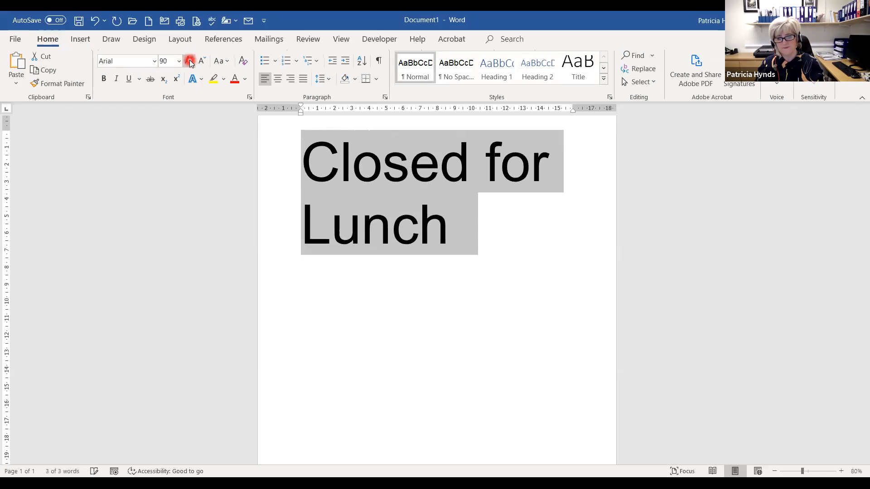
left_click(189, 60)
left_click(189, 61)
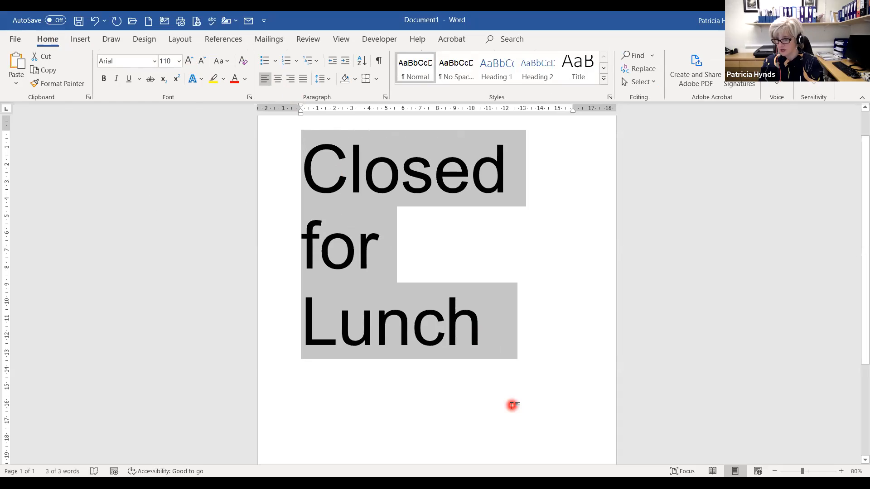
key("ctrl+e")
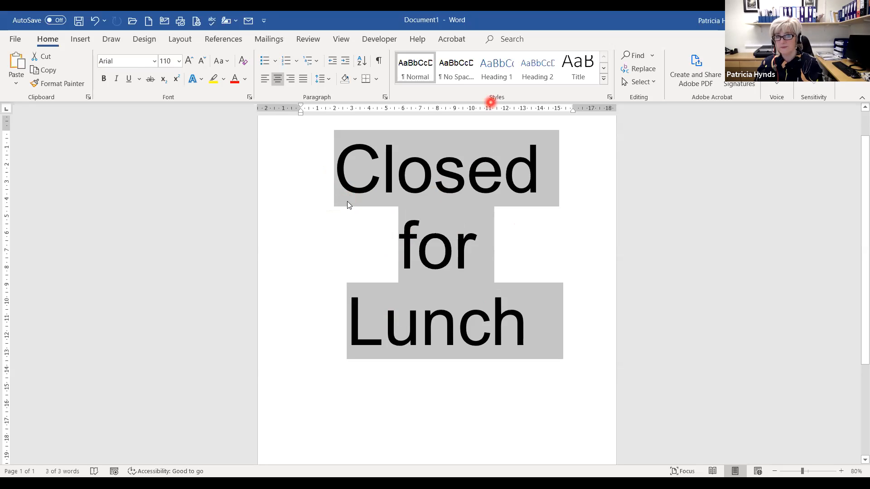
- Review the centred notice on the page, then reselect all its text
left_click(599, 332)
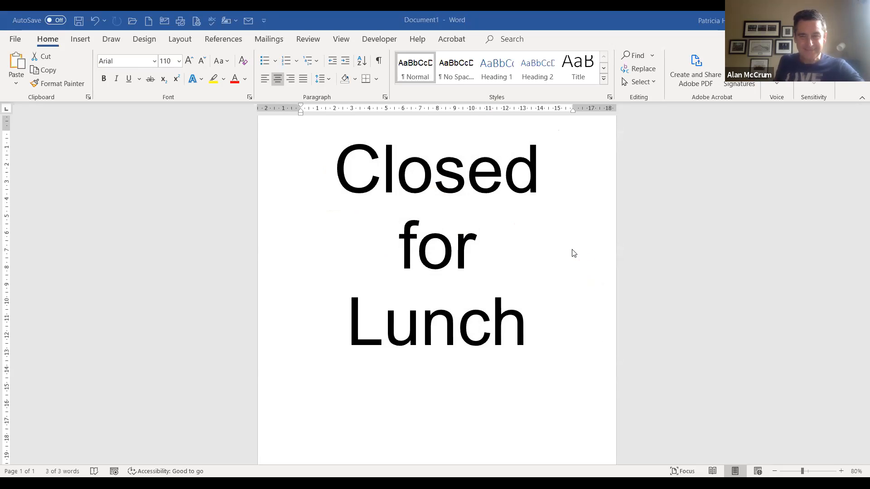
scroll(371, 221, "up", 2)
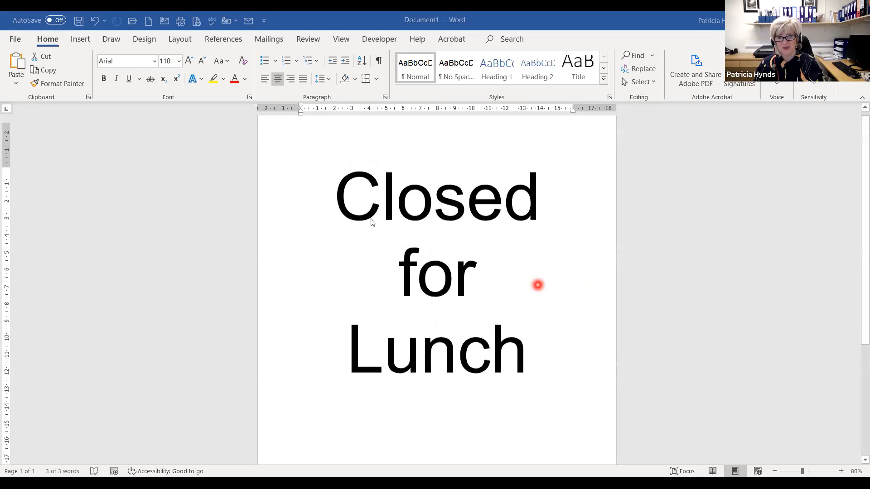
scroll(420, 309, "down", 1)
scroll(419, 310, "down", 2)
scroll(365, 250, "up", 2)
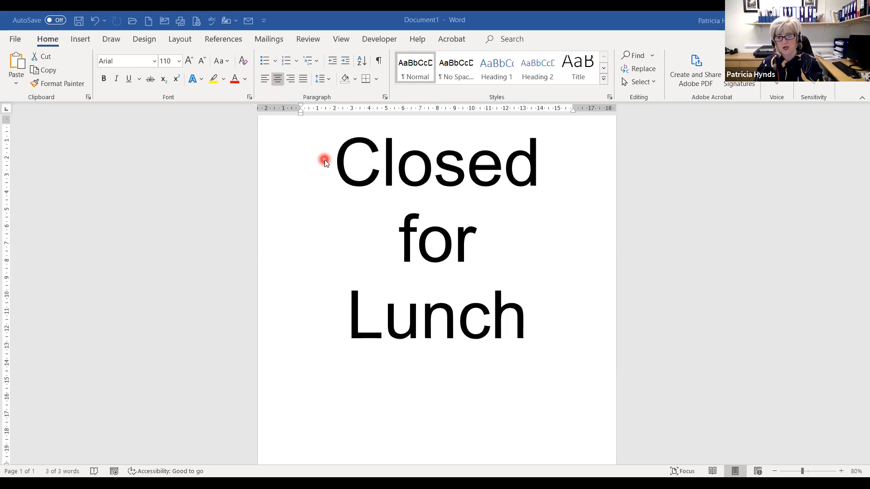
key("ctrl+a")
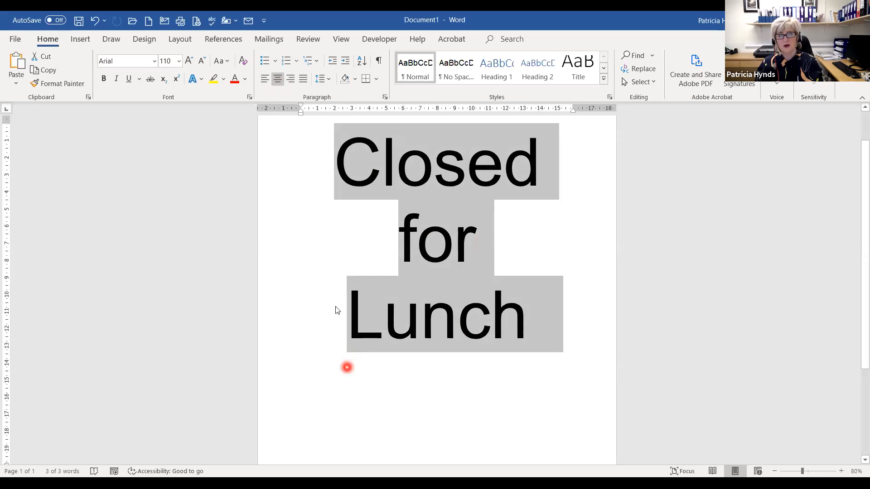
left_click(176, 41)
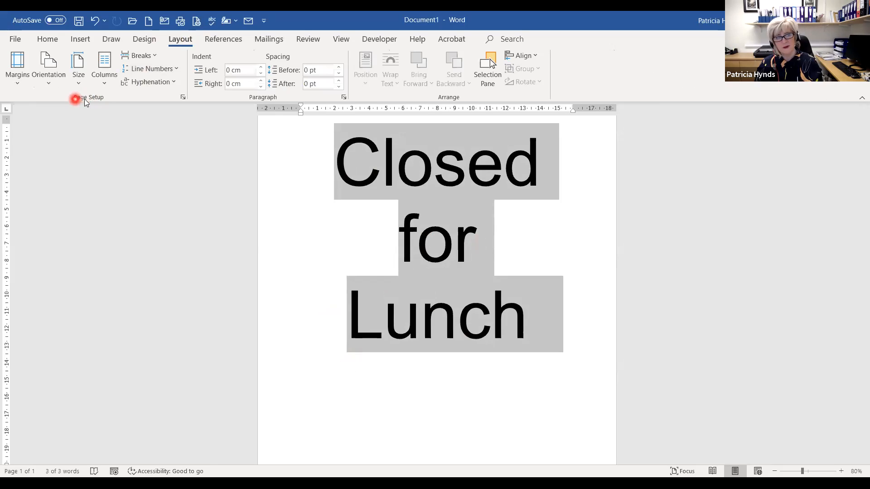
- In Page Setup, set vertical alignment to Center, applied to the selected text
left_click(181, 97)
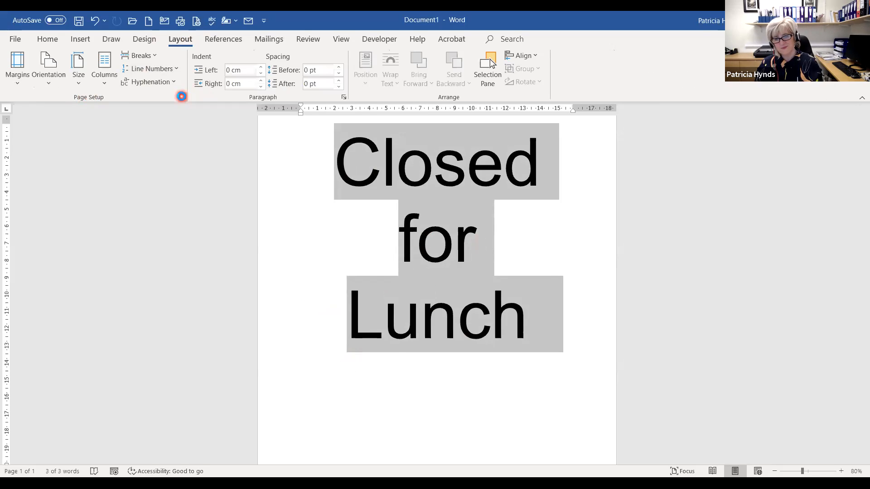
left_click(452, 85)
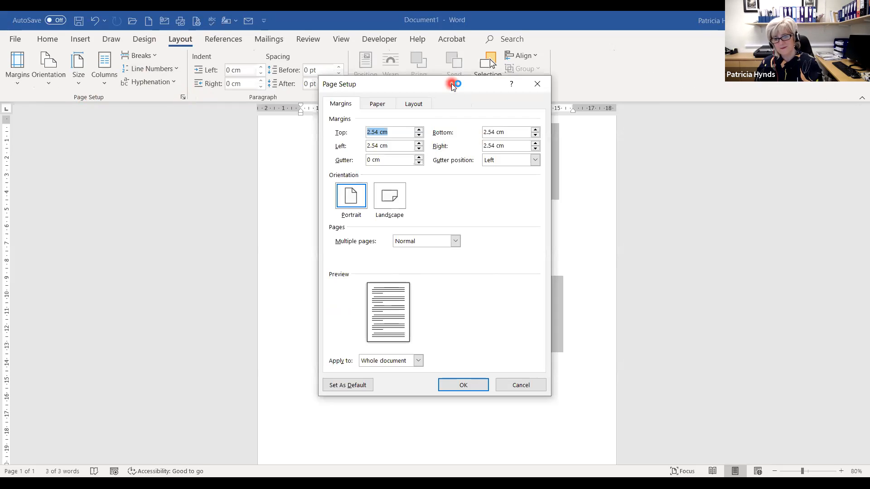
left_click_drag(453, 85, 538, 106)
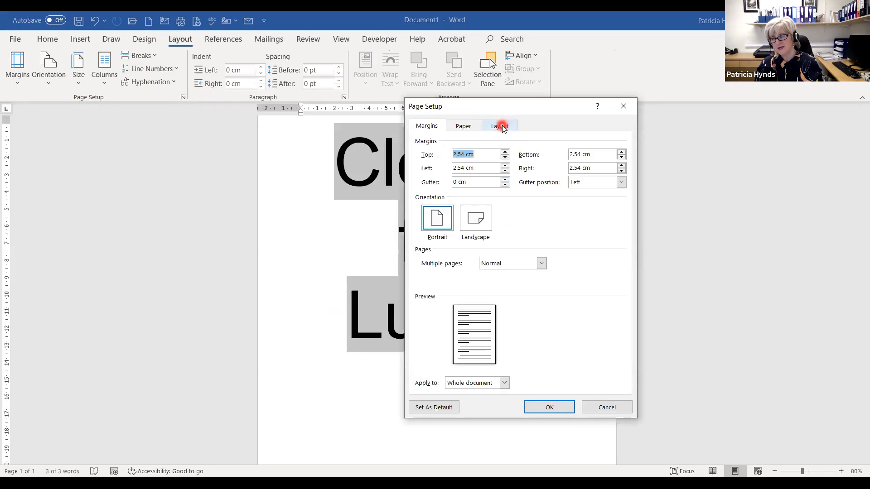
left_click(501, 127)
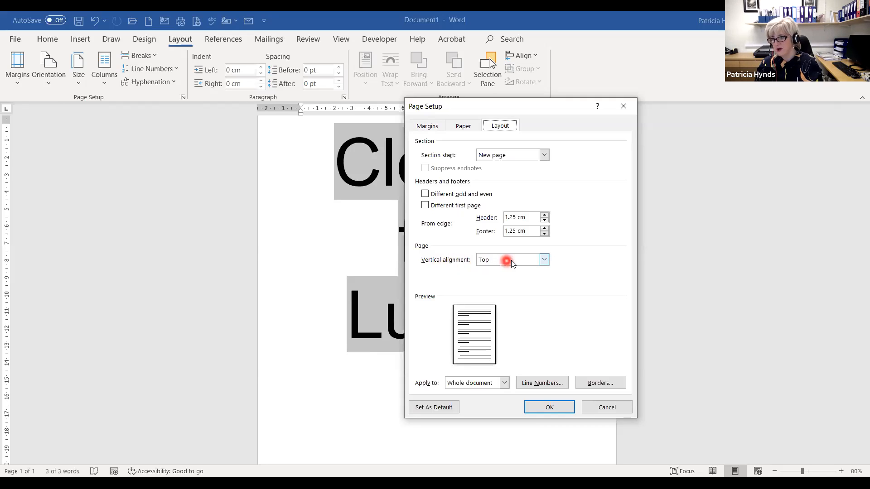
left_click(545, 259)
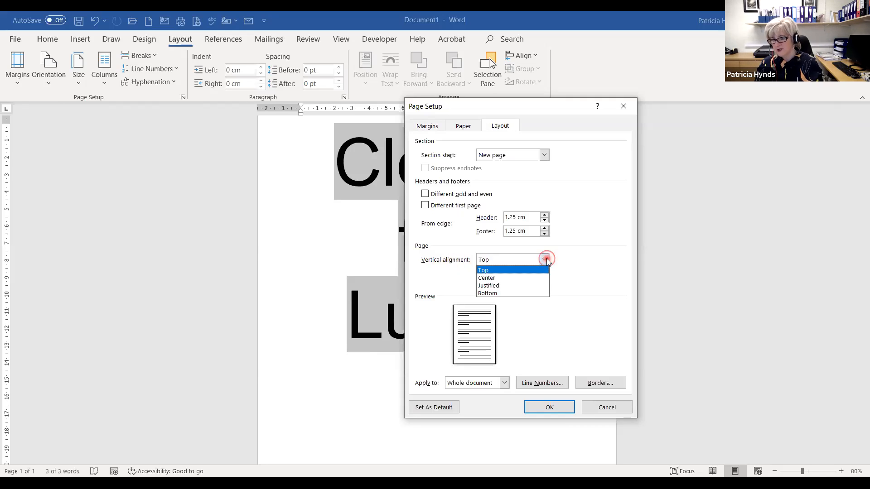
left_click(503, 277)
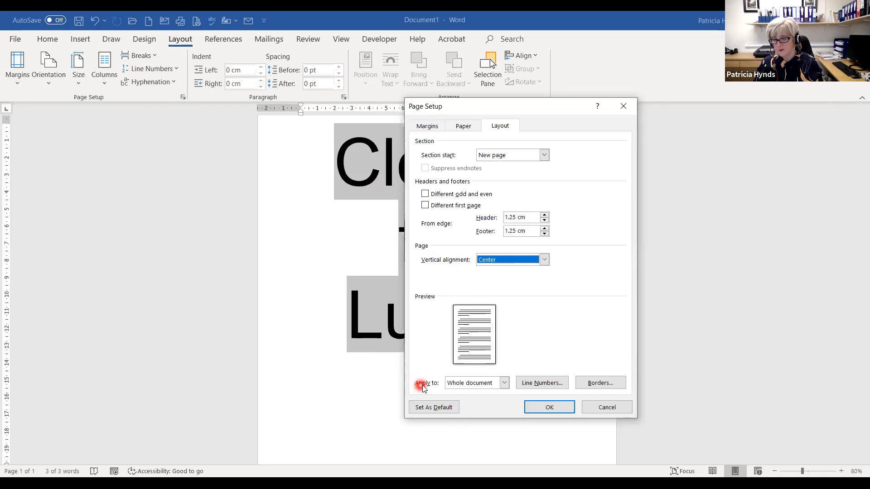
left_click(503, 383)
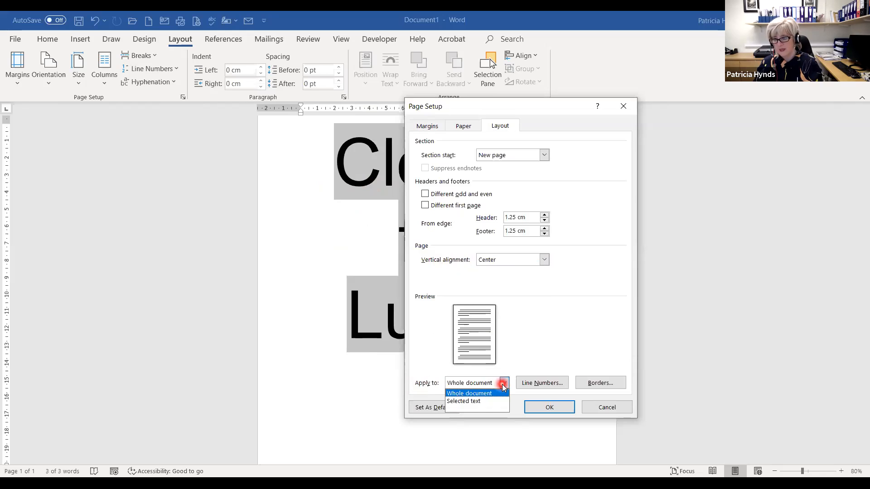
left_click(465, 402)
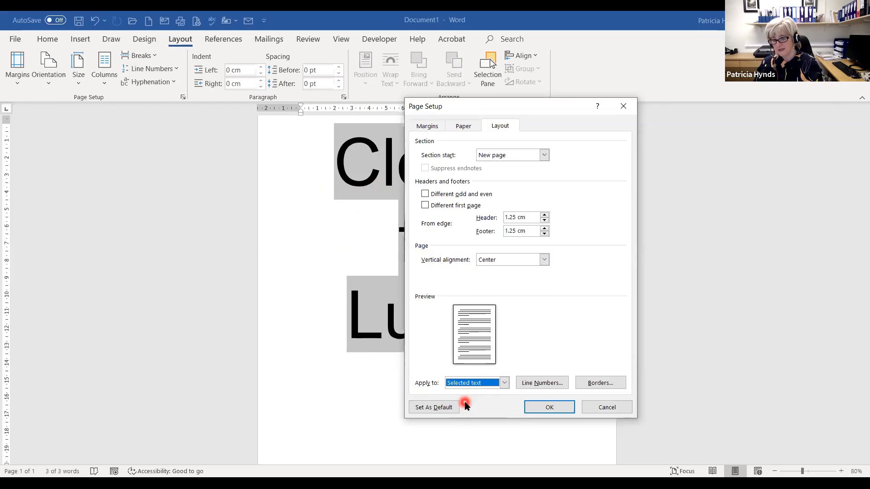
left_click(540, 407)
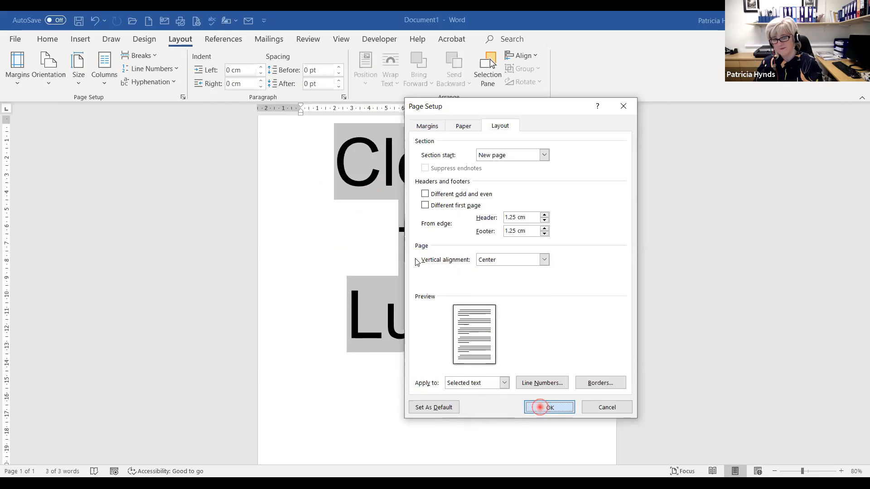
- Zoom out to view the vertically centred notice on the whole page
left_click(774, 471)
left_click(775, 471)
left_click(775, 471)
left_click(774, 471)
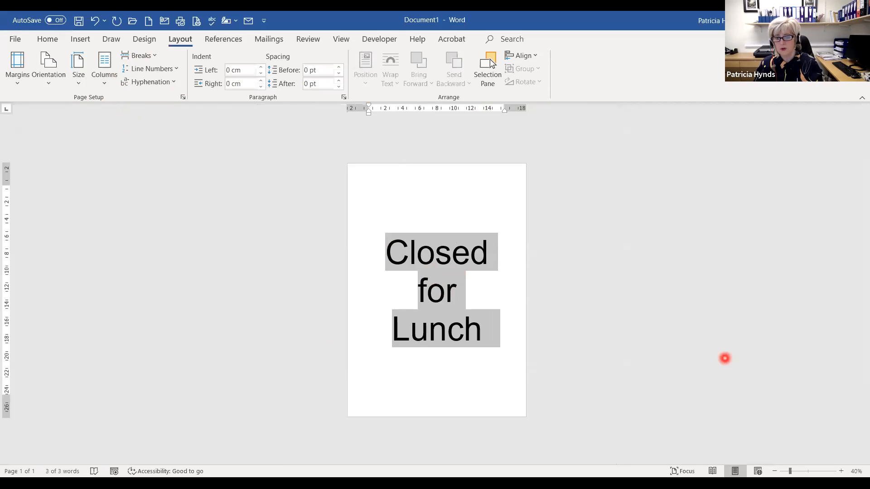
left_click(563, 302)
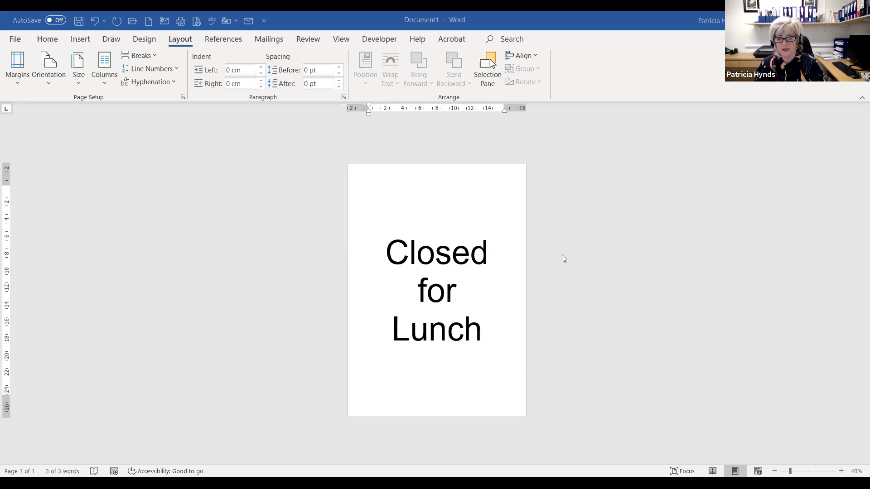
left_click(17, 39)
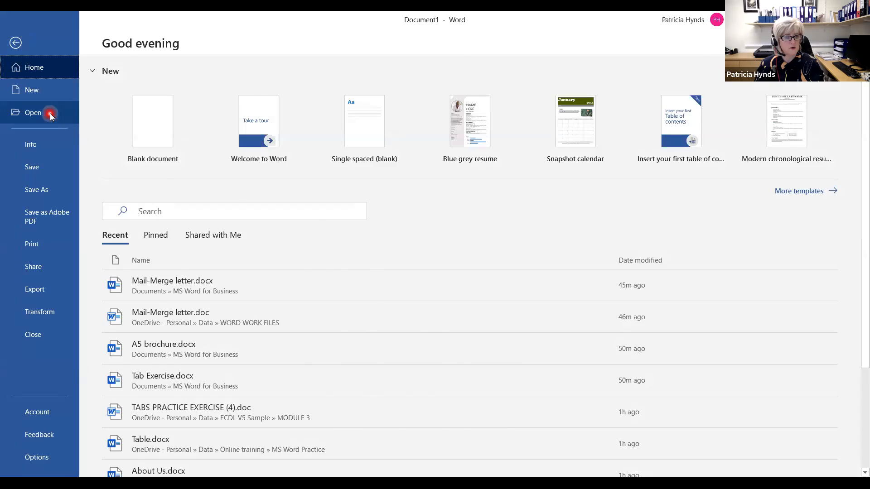
- Browse to the MS Word for Business folder and open Positive Thinking.docx
left_click(50, 113)
left_click(155, 308)
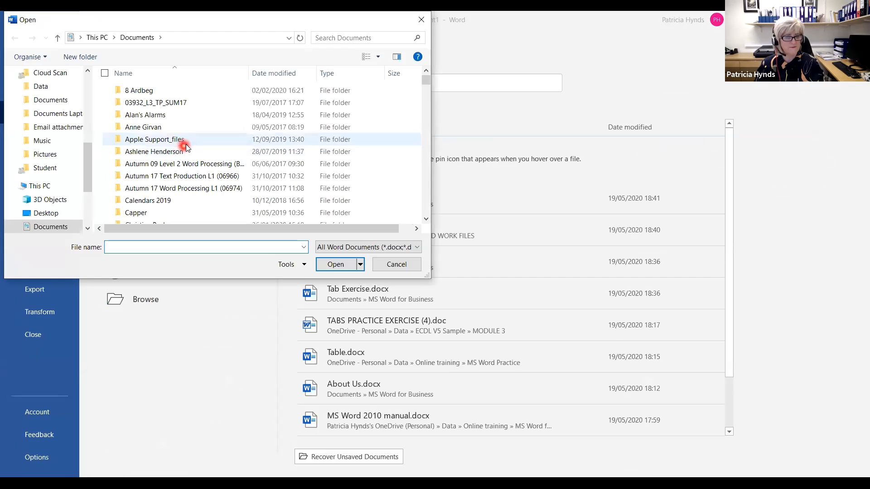
scroll(185, 148, "down", 4)
scroll(186, 150, "down", 15)
scroll(168, 179, "up", 6)
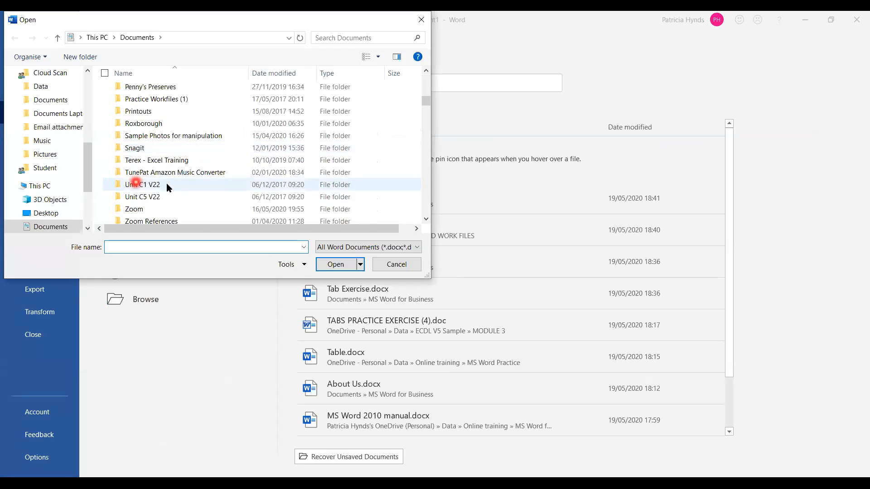
scroll(171, 172, "up", 2)
scroll(170, 172, "down", 2)
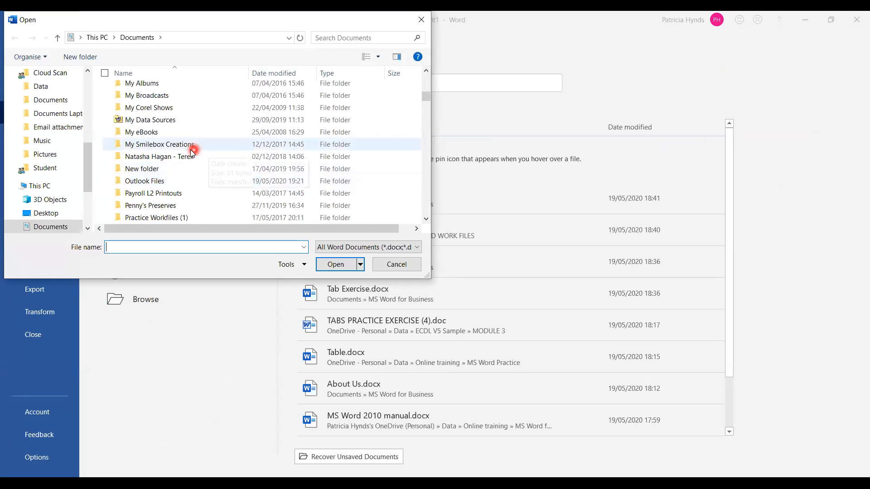
scroll(191, 153, "up", 1)
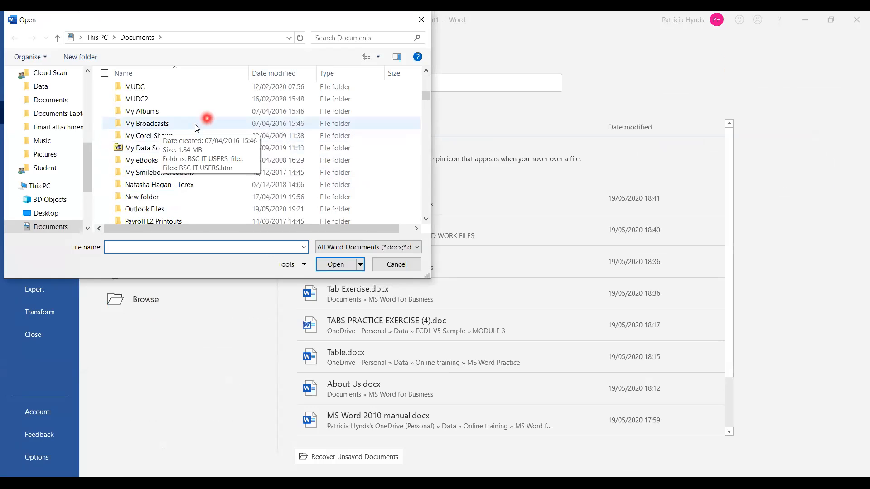
scroll(187, 127, "up", 1)
double_click(161, 116)
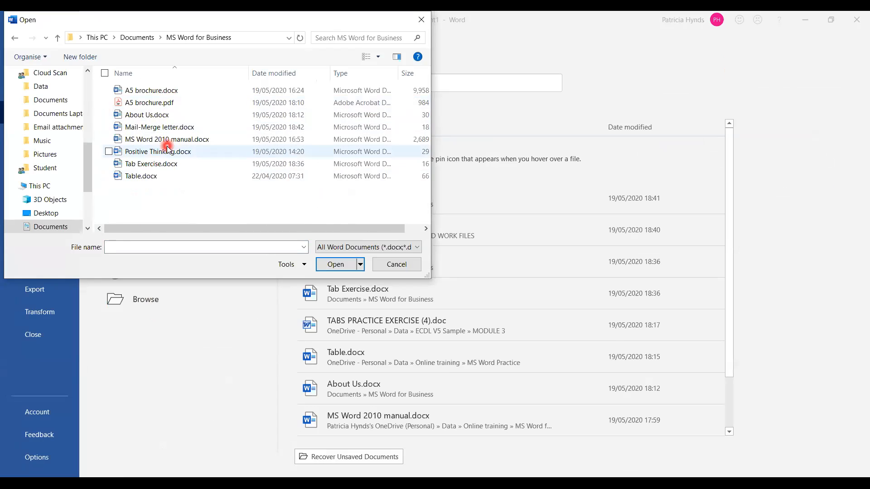
left_click(167, 153)
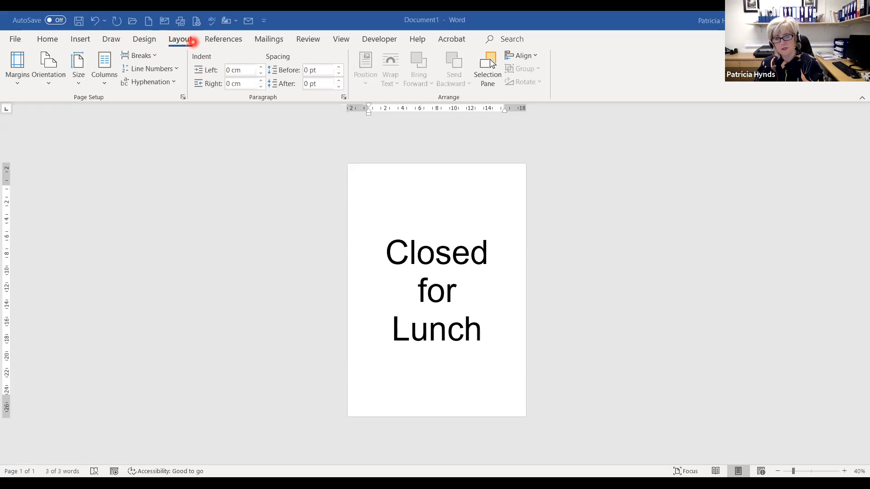
- Format the notice with the Two column preset and a line between columns
left_click(105, 75)
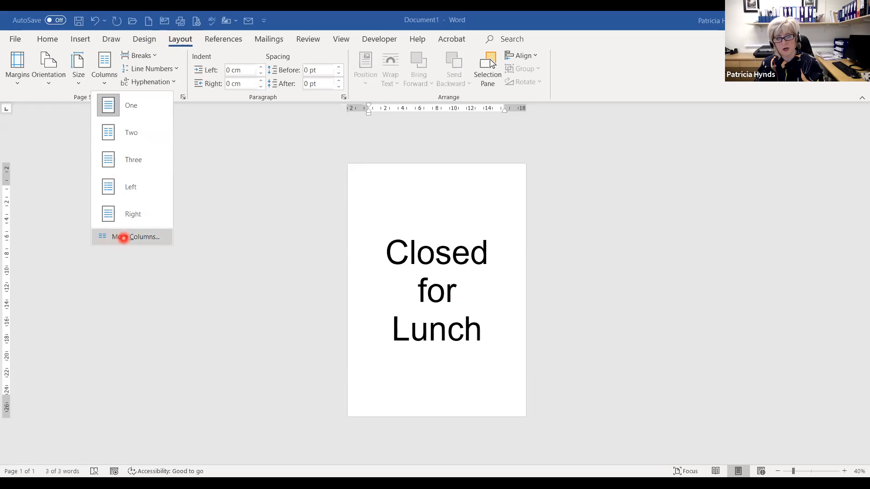
left_click(123, 238)
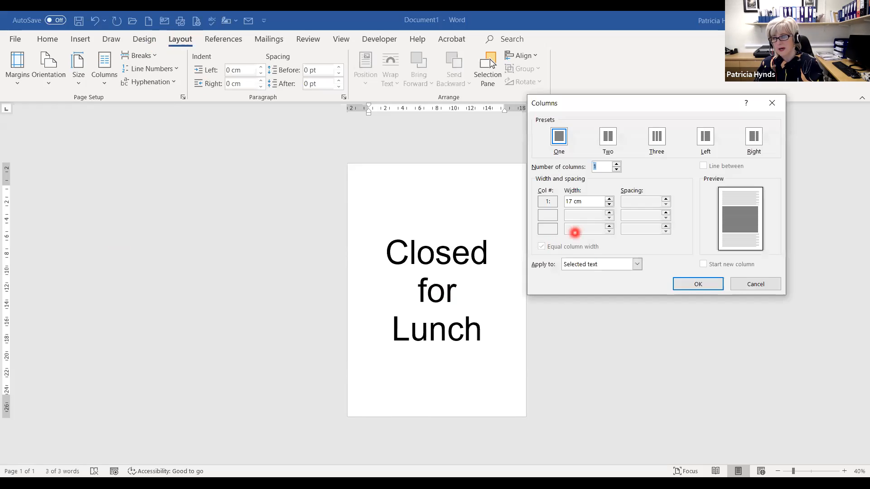
left_click_drag(634, 108, 587, 96)
left_click(561, 134)
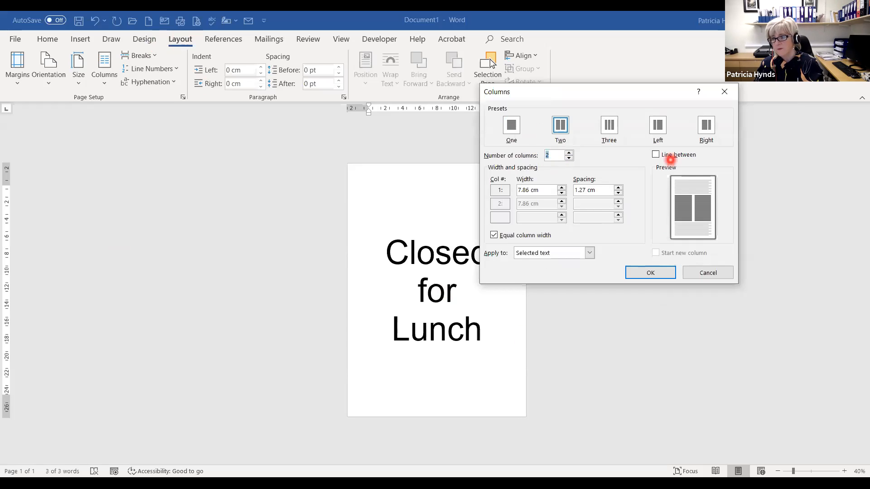
left_click(655, 154)
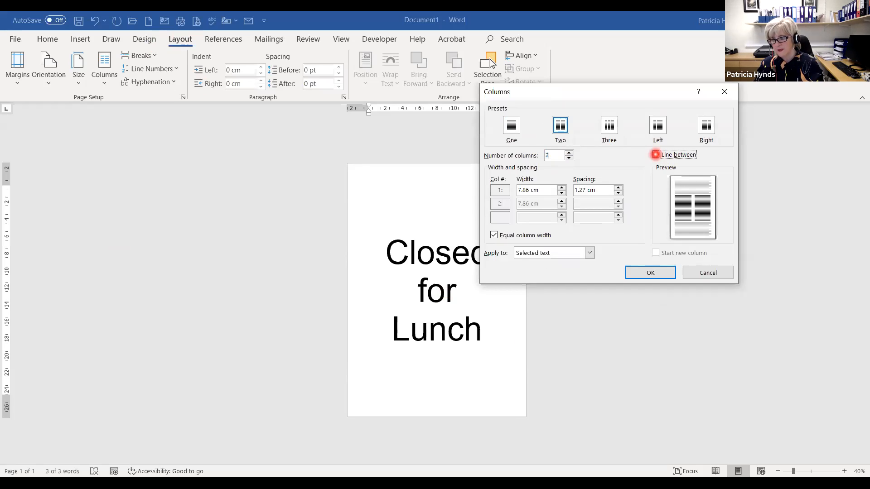
left_click(650, 272)
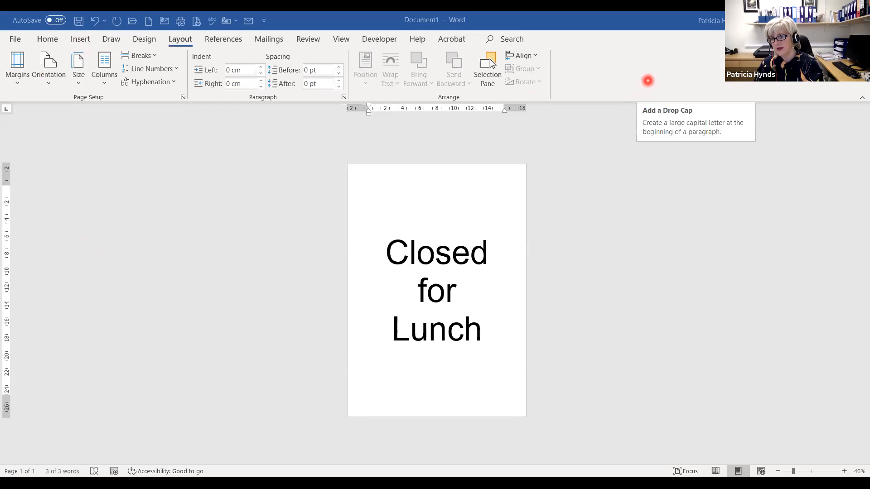
- Give the text a Dropped drop cap
left_click(648, 80)
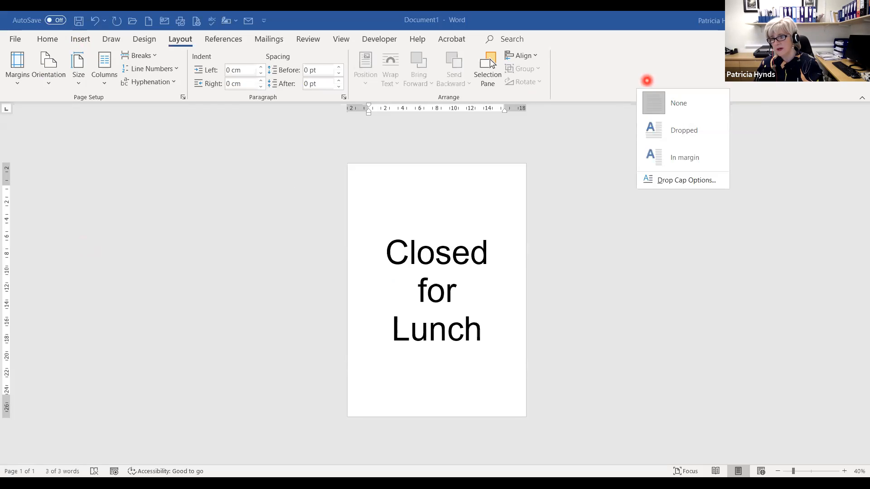
left_click(665, 130)
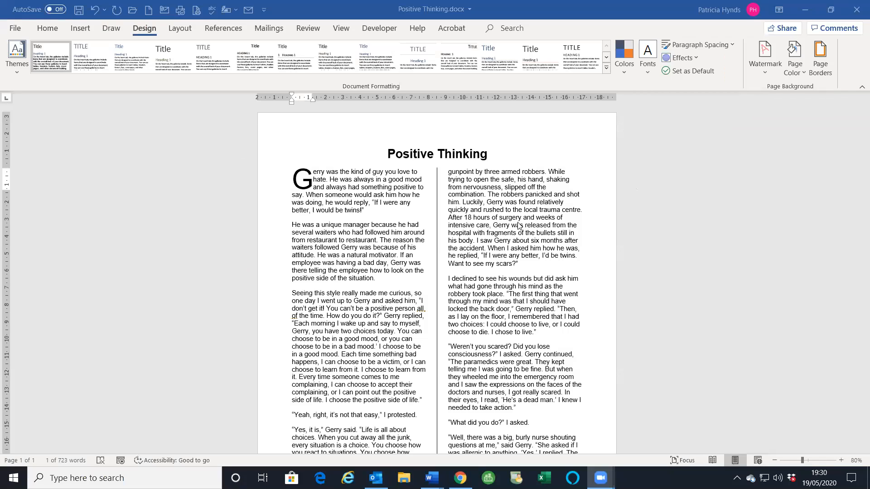
- Undo the article's drop cap, columns and title enlargement
left_click(302, 176)
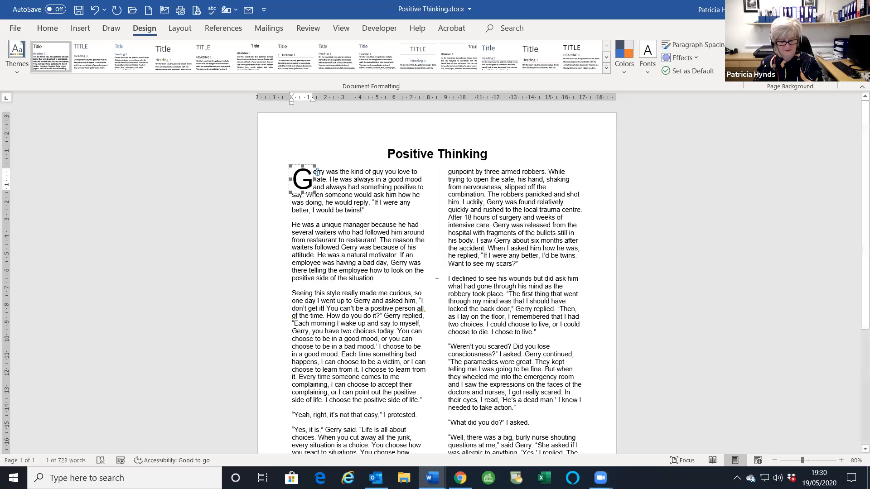
key("ctrl+z")
key("ctrl+z")
key("ctrl+z")
key("ctrl+z")
key("ctrl+z")
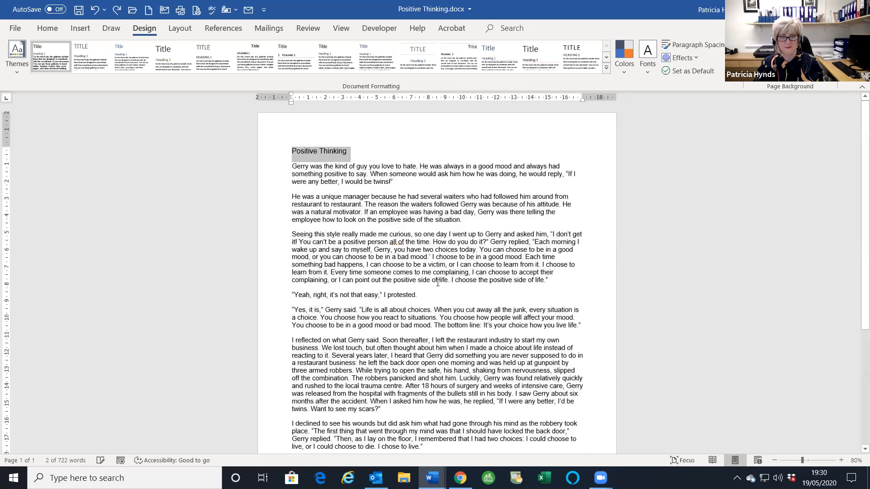
key("ctrl+z")
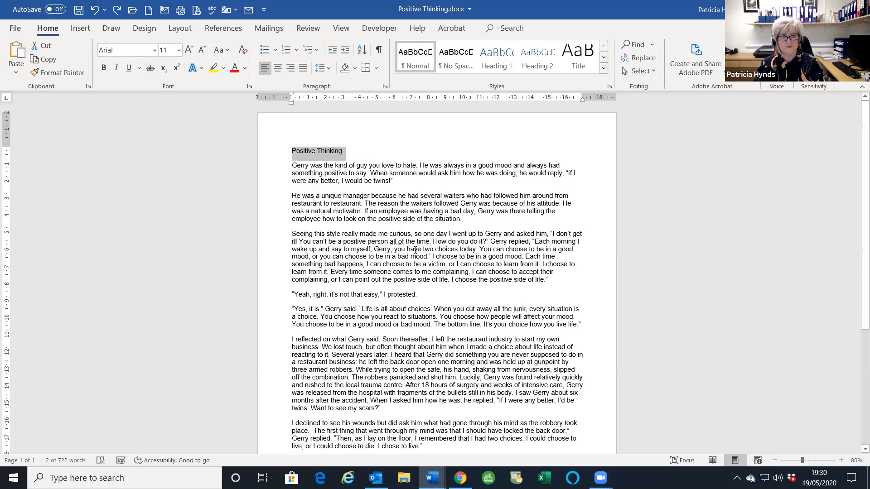
scroll(434, 246, "down", 8)
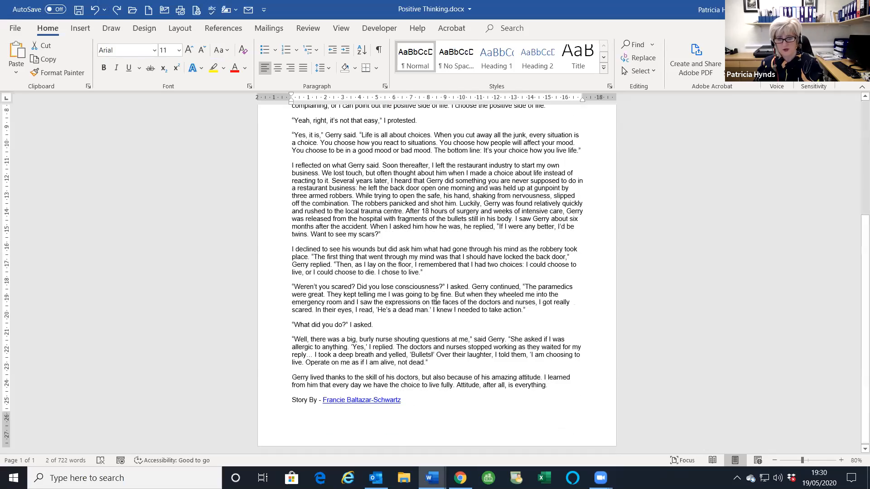
scroll(303, 285, "up", 5)
scroll(459, 298, "up", 3)
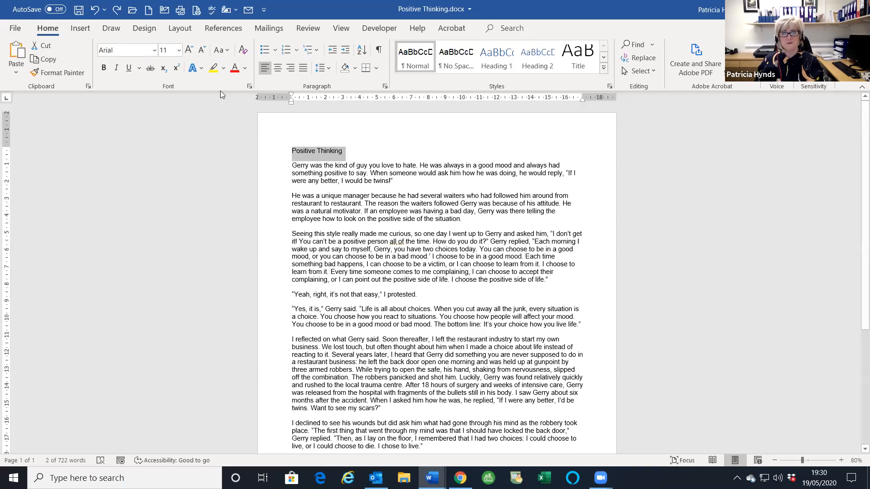
- Make the Positive Thinking title 20 pt, bold and centred, then select the article body
left_click(189, 50)
left_click(189, 50)
left_click(189, 50)
left_click(190, 50)
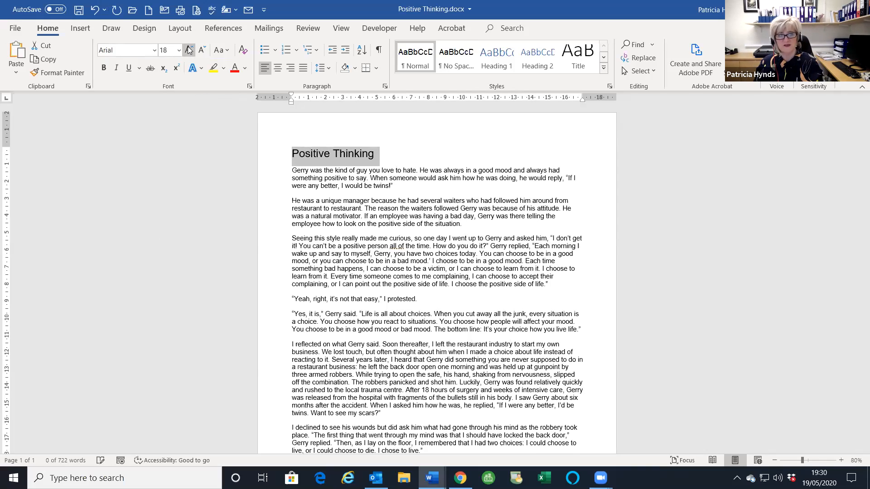
left_click(189, 50)
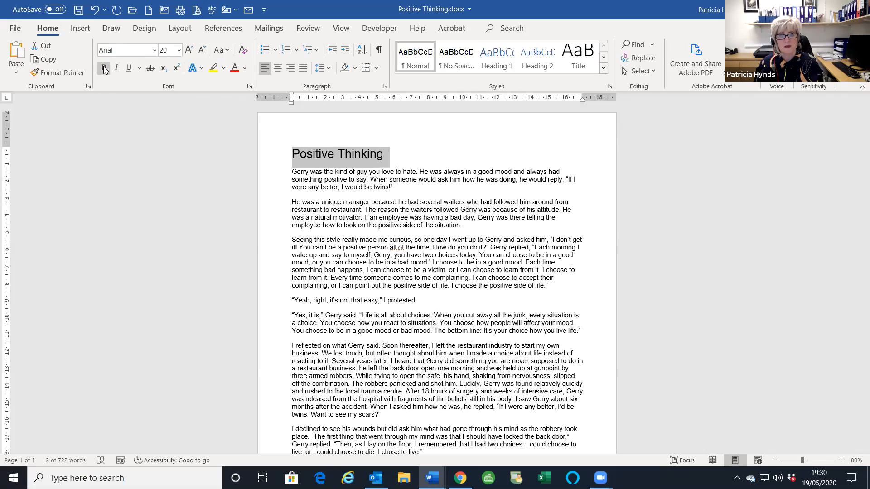
left_click(104, 68)
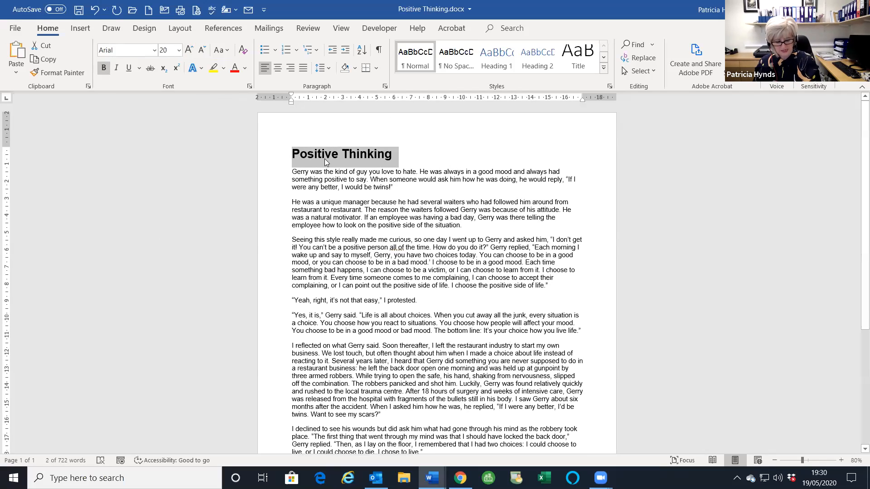
key("ctrl+e")
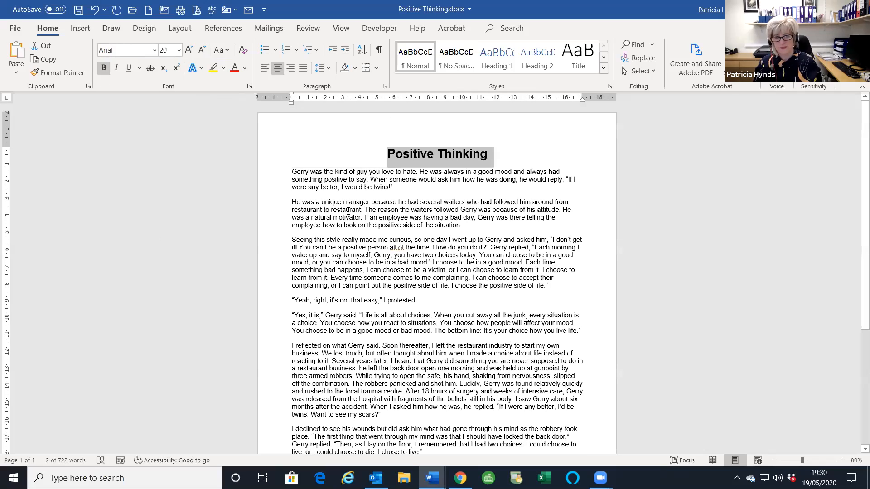
left_click_drag(295, 171, 322, 265)
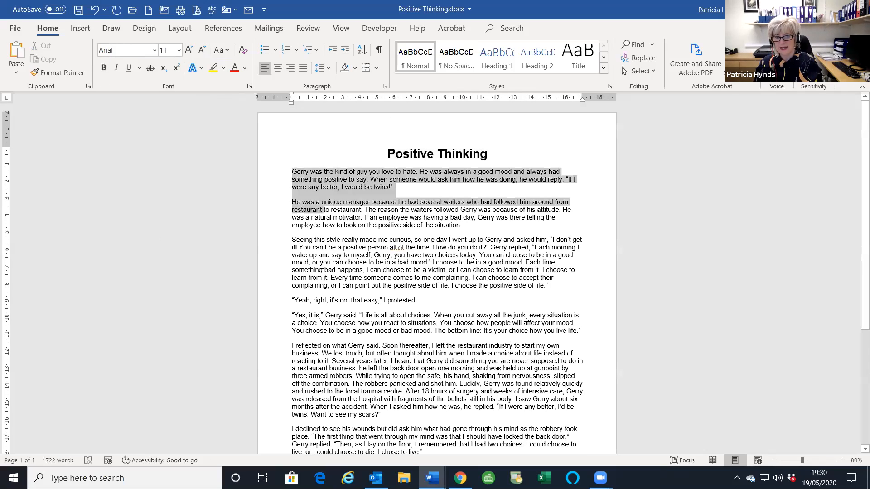
left_click_drag(337, 305, 420, 410)
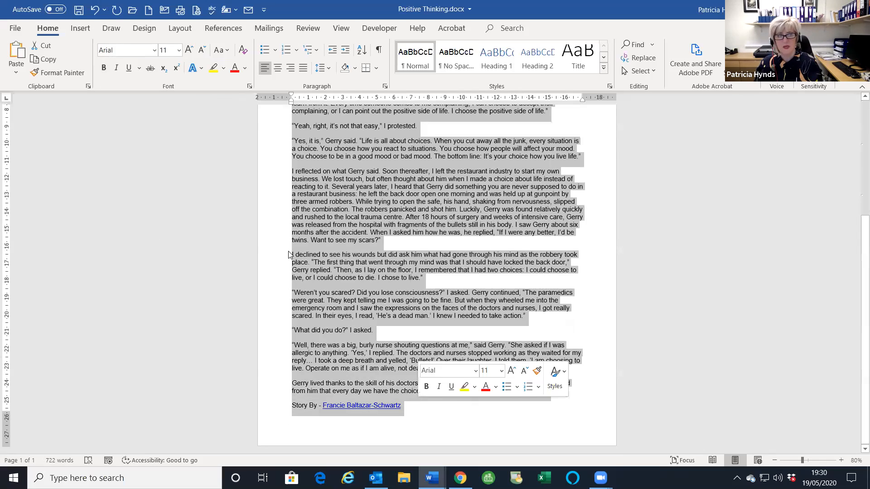
- Set the article body in two columns with a line between them
left_click(179, 30)
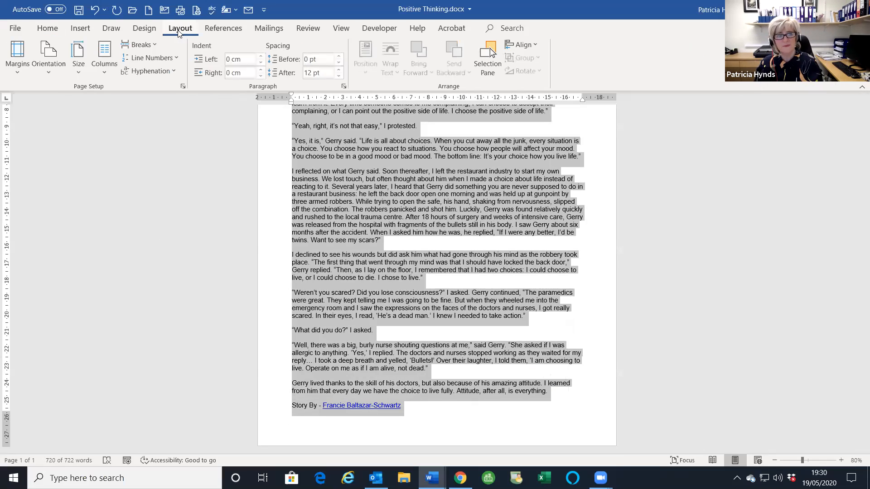
left_click(104, 72)
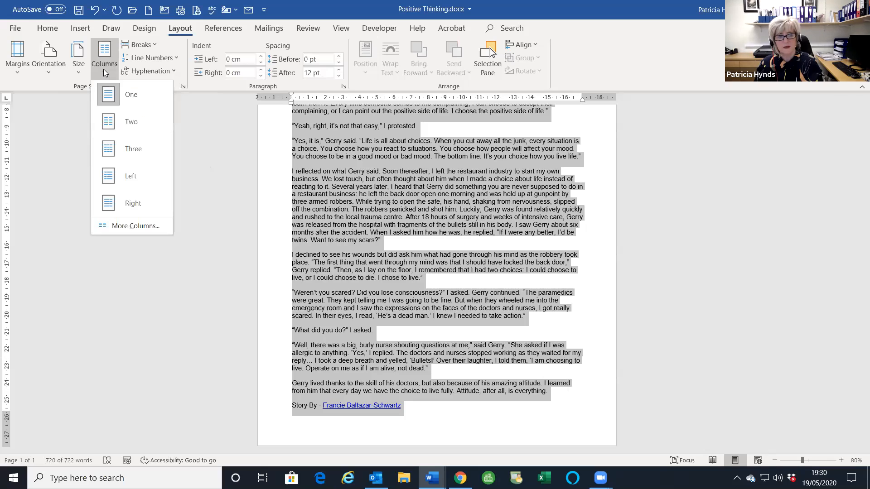
left_click(129, 227)
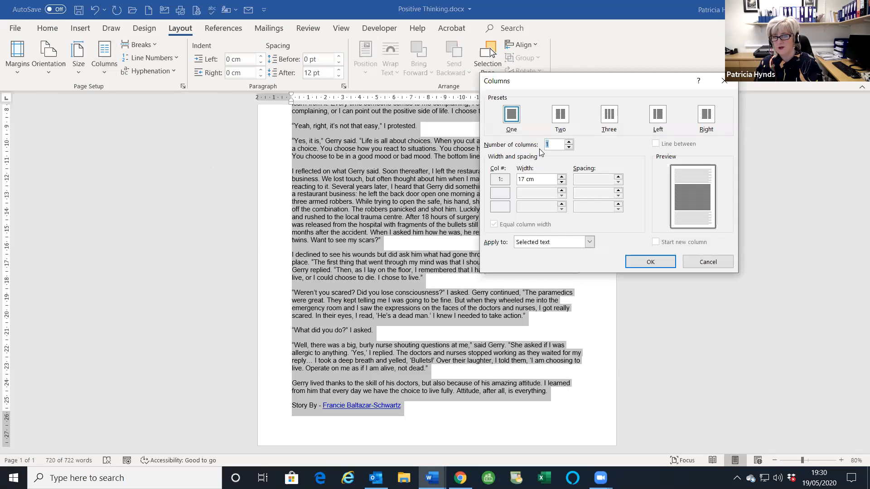
left_click(569, 143)
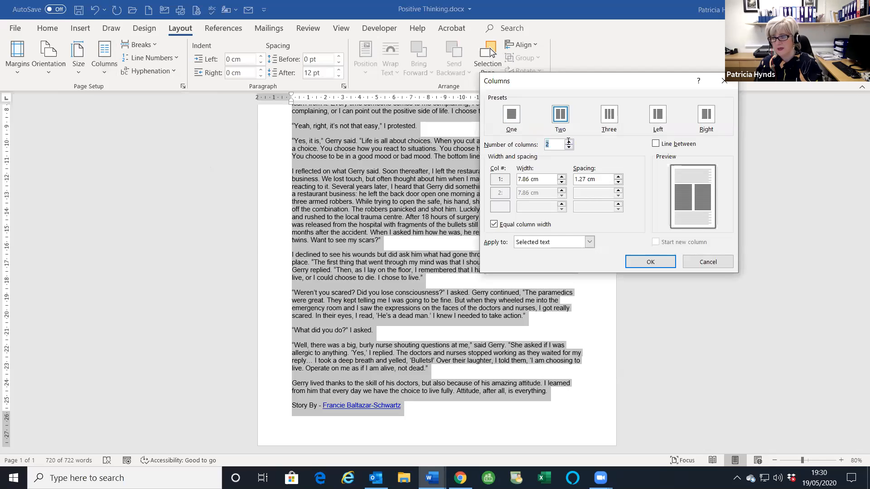
left_click(655, 144)
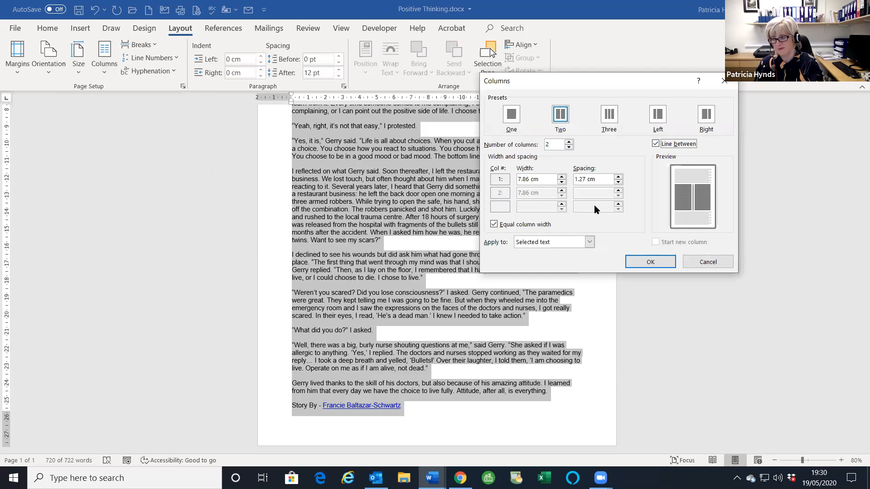
left_click(648, 262)
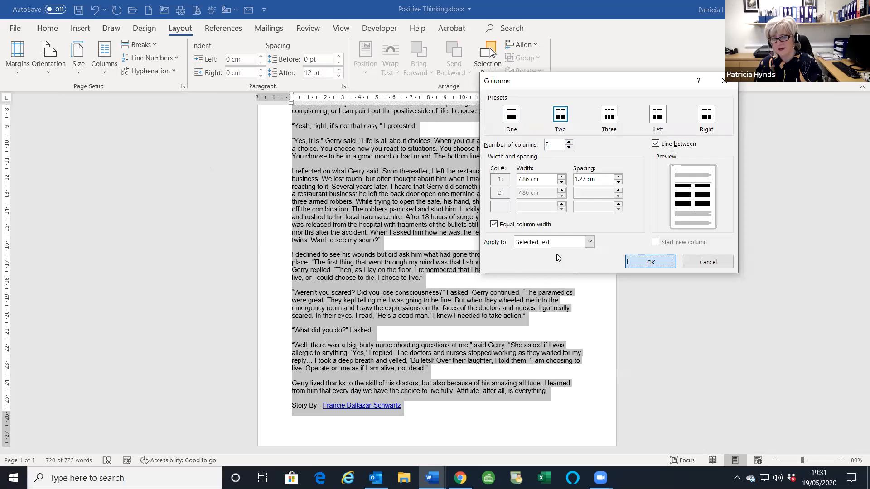
- Add a blank line below the title and select the G of Gerry
scroll(547, 238, "up", 5)
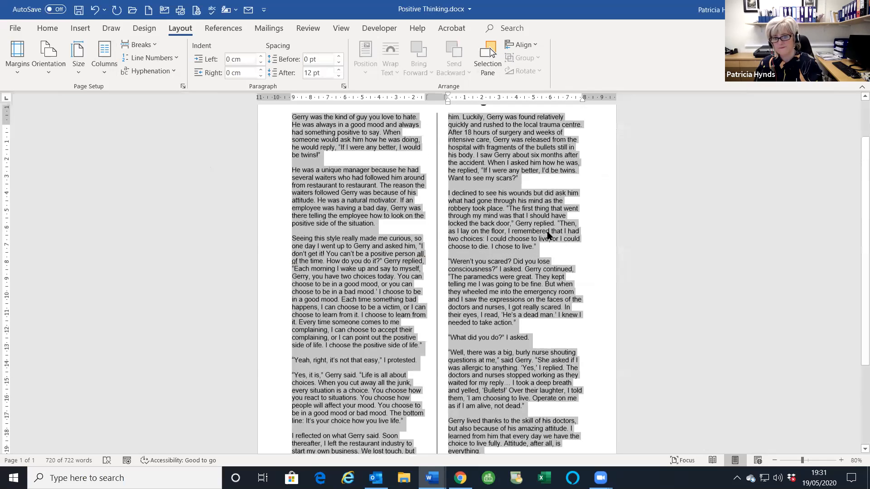
left_click(507, 150)
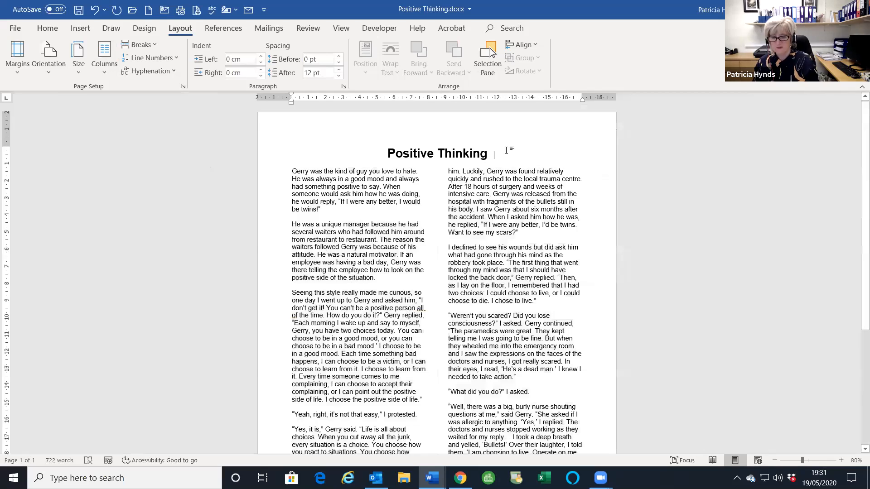
key("Return")
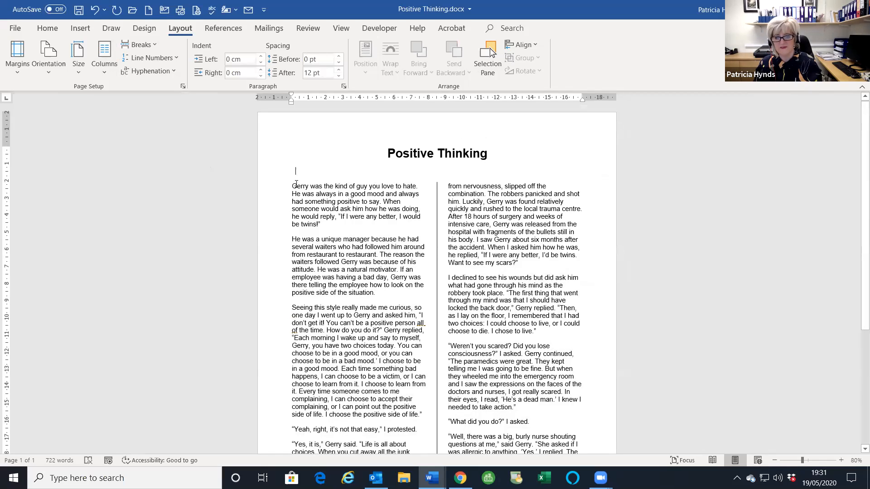
left_click_drag(296, 185, 292, 185)
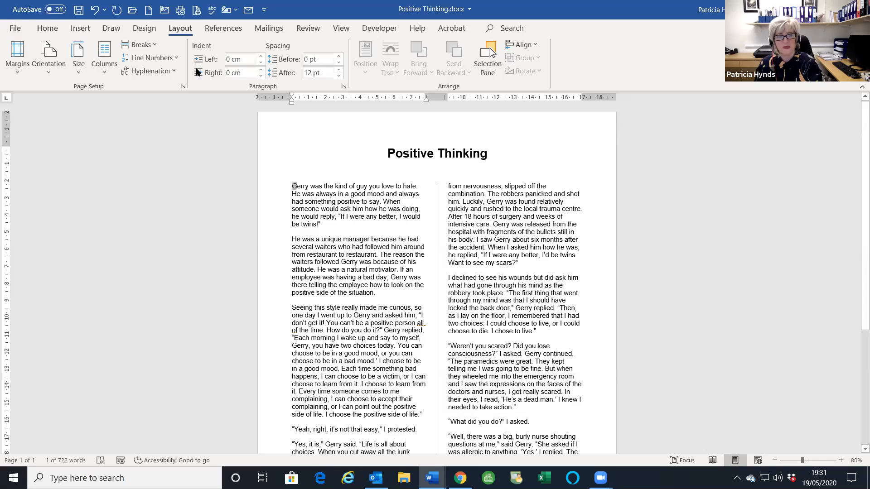
- Turn the opening G of Gerry into a Dropped capital spanning three lines
left_click(72, 30)
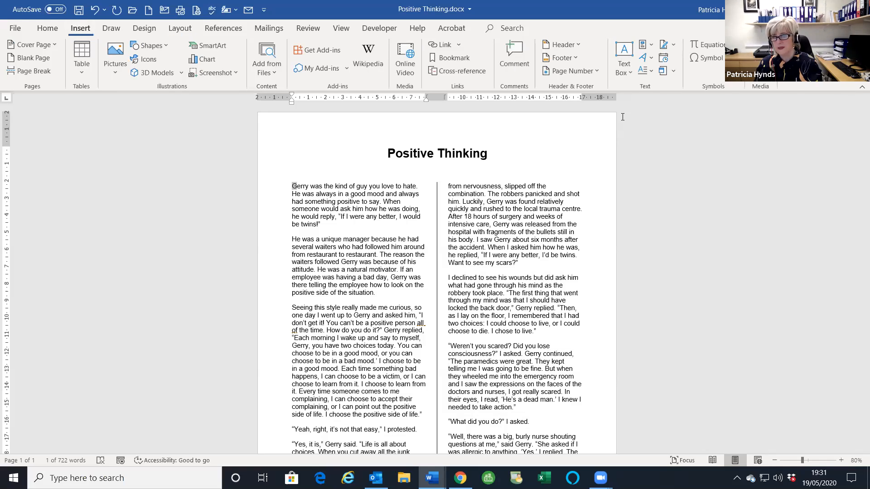
left_click(644, 72)
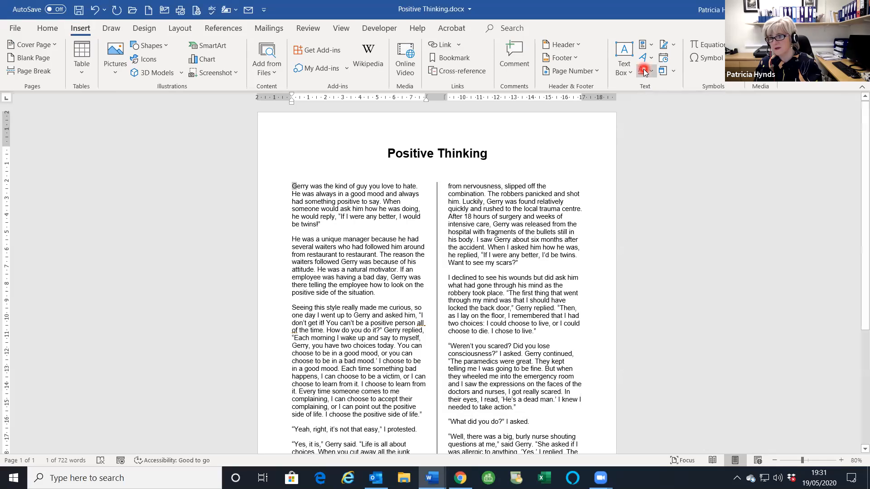
left_click(652, 72)
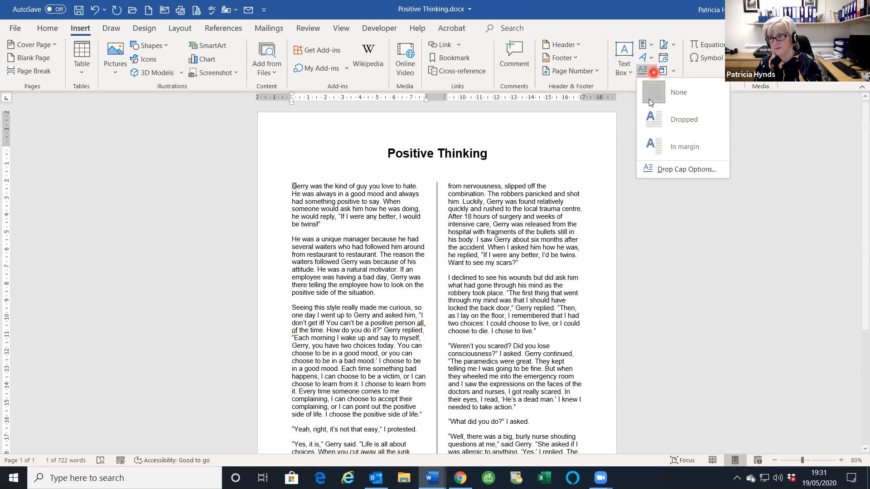
left_click(652, 120)
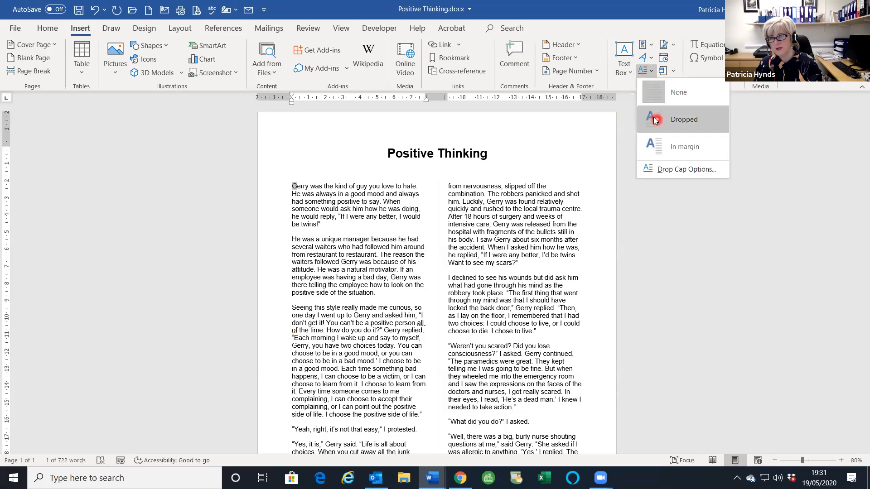
left_click(652, 119)
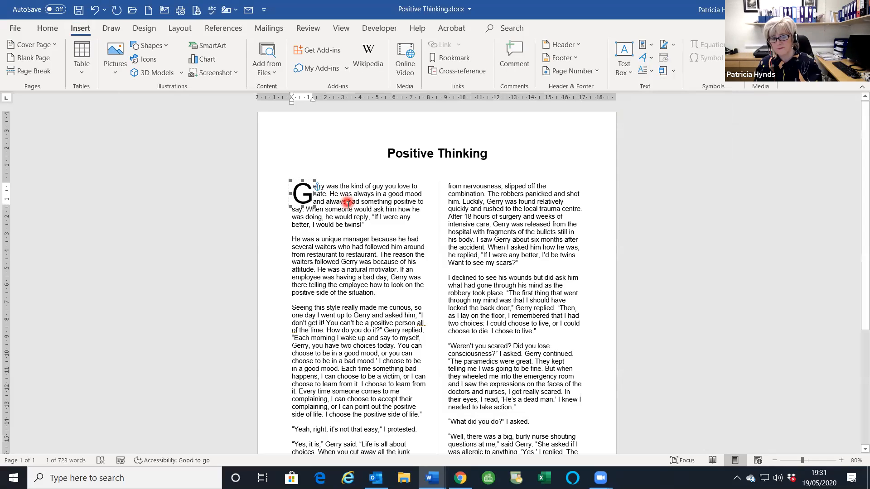
left_click(456, 271)
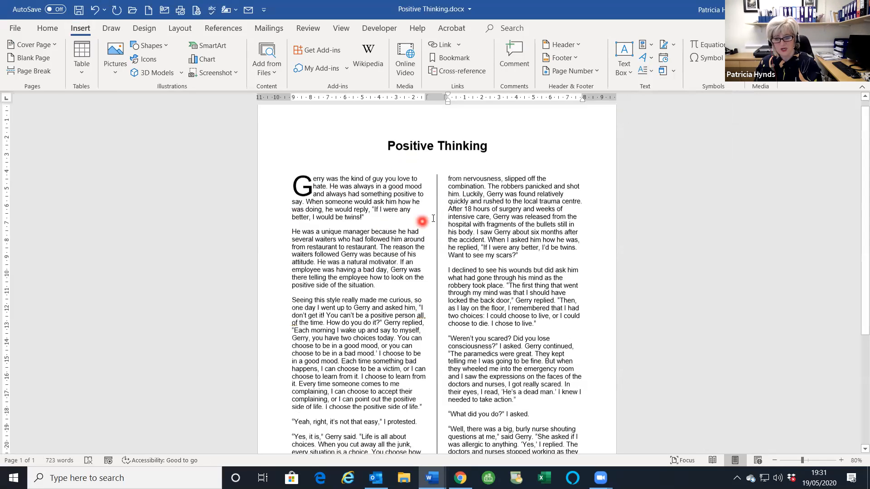
scroll(421, 218, "down", 8)
scroll(436, 213, "up", 8)
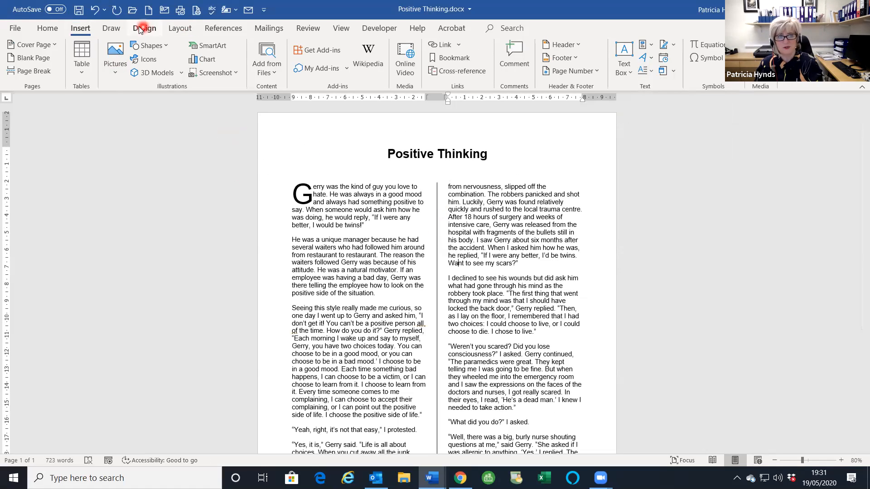
- Frame the whole page with a double-line Box page border
left_click(144, 29)
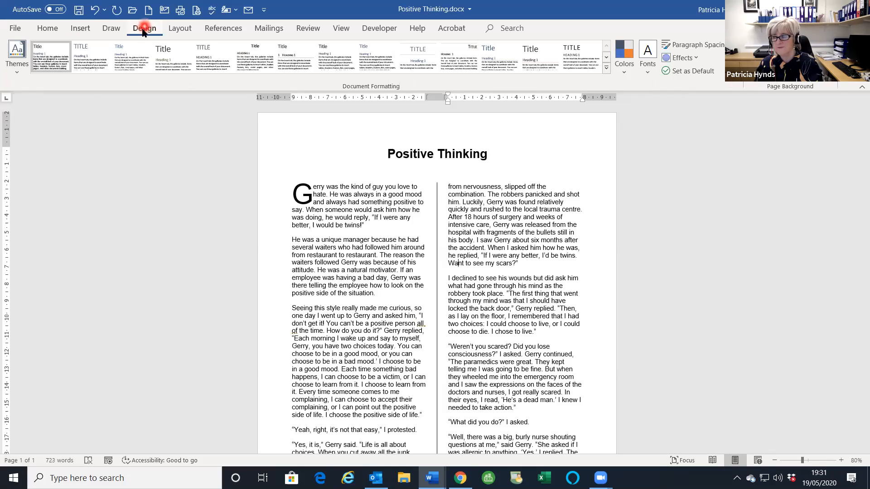
left_click(820, 57)
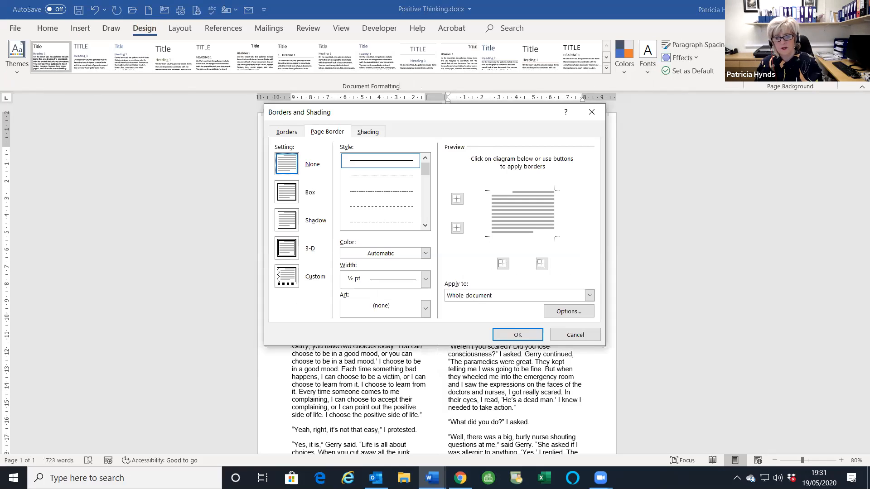
left_click(283, 195)
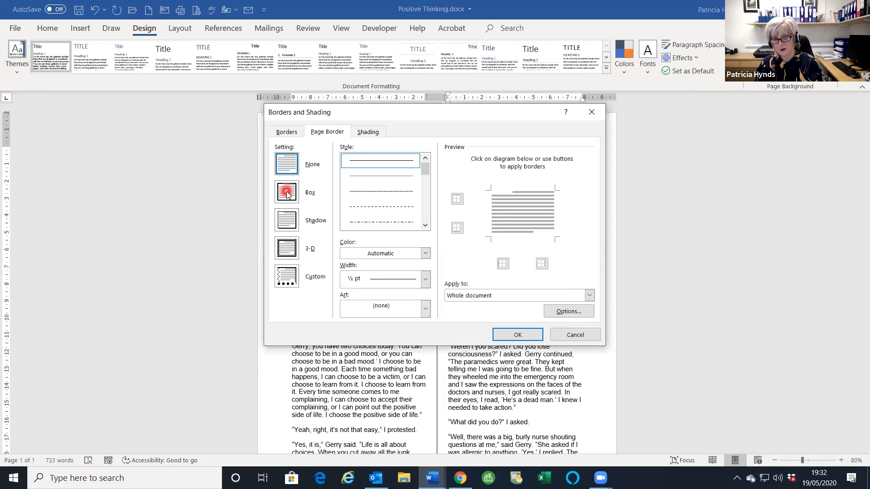
left_click(286, 194)
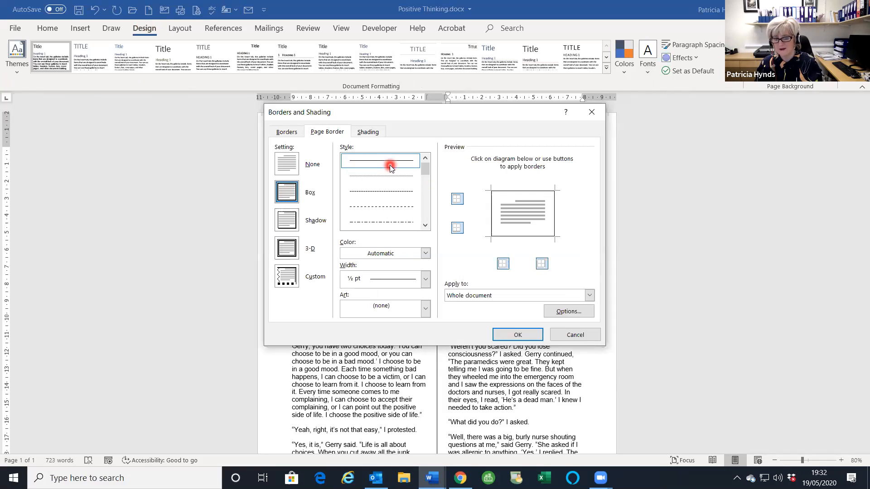
left_click(425, 226)
left_click(425, 226)
left_click(426, 225)
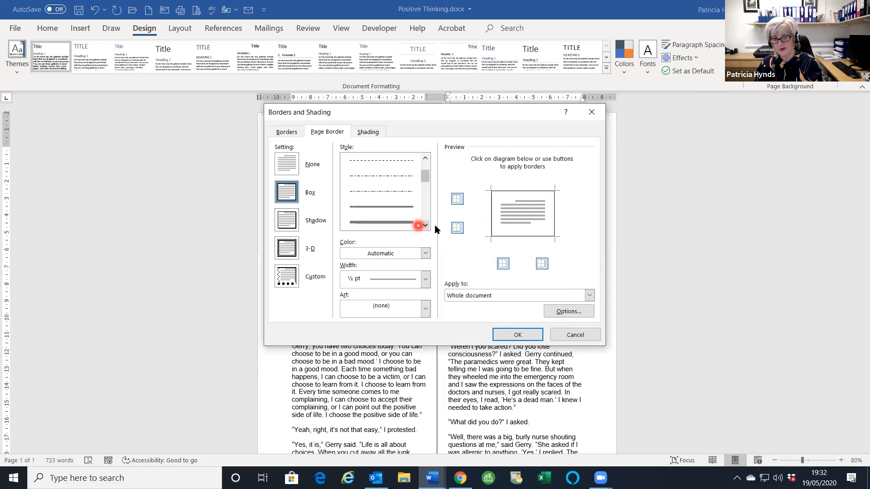
left_click(391, 207)
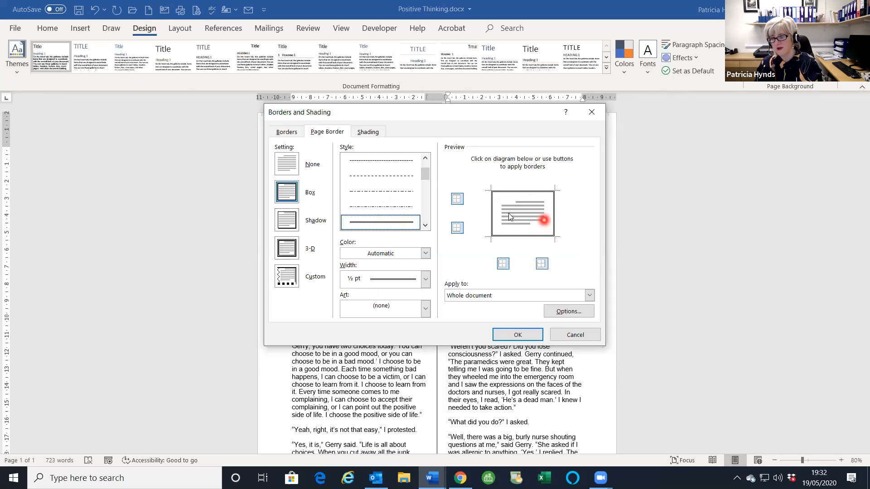
left_click(512, 336)
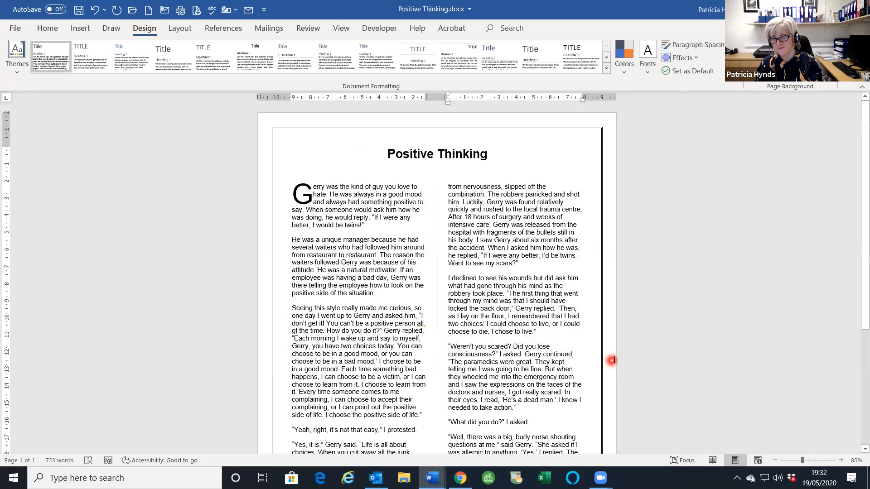
- Select the two-column story text and justify it with Ctrl+J
scroll(619, 360, "down", 6)
scroll(594, 353, "up", 3)
scroll(595, 353, "up", 3)
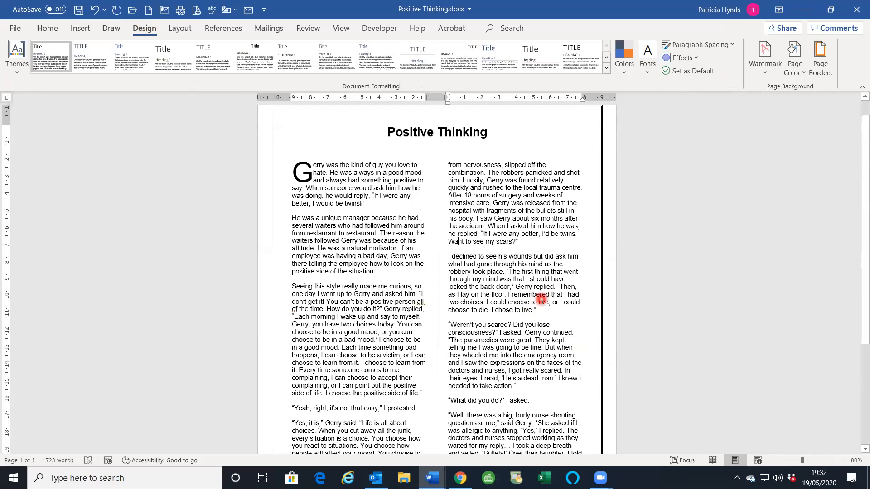
scroll(543, 307, "down", 4)
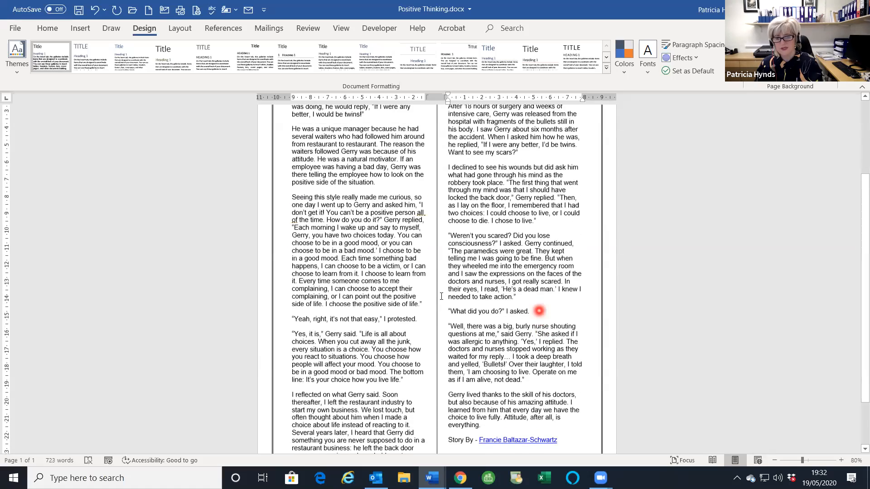
scroll(584, 307, "up", 5)
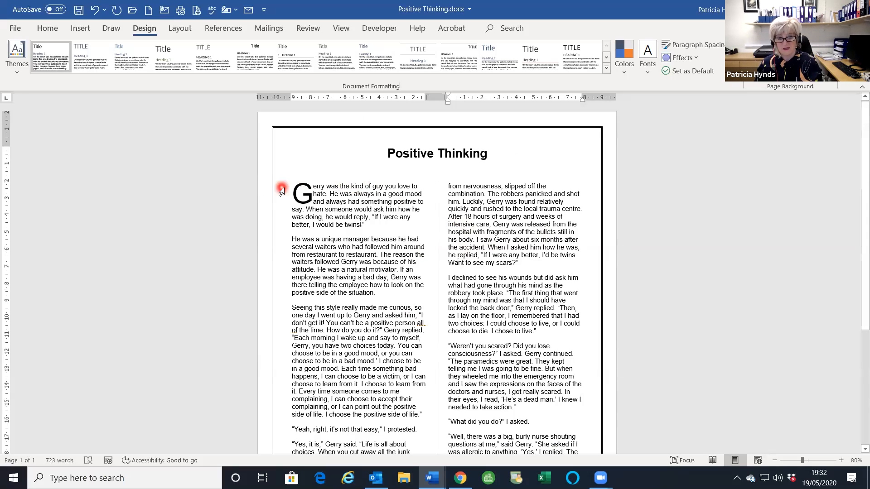
left_click_drag(281, 189, 382, 281)
left_click_drag(462, 321, 576, 396)
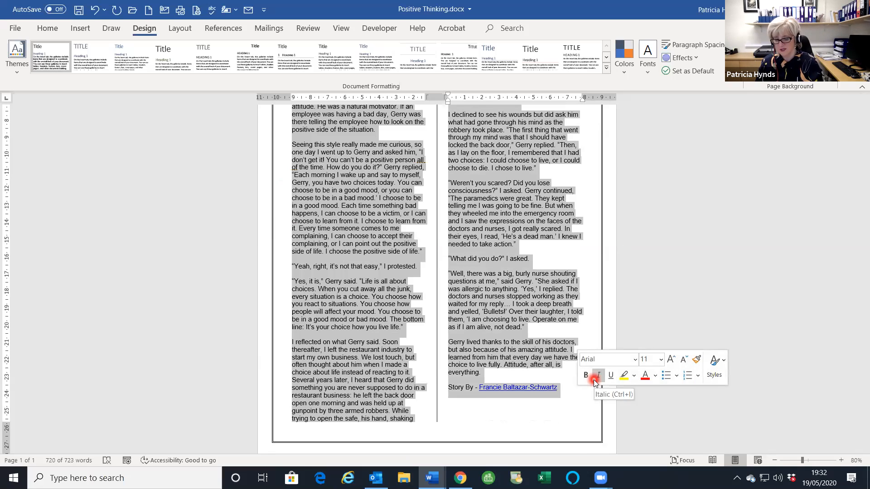
key("ctrl+j")
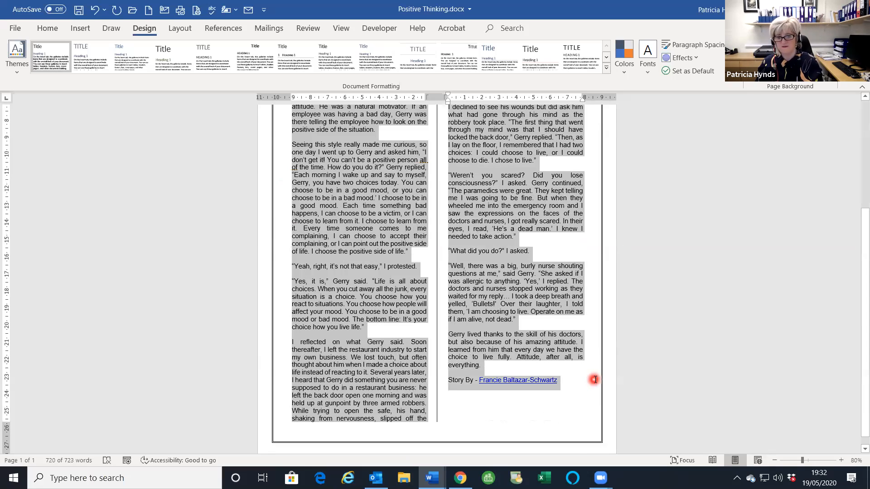
scroll(598, 371, "up", 3)
left_click(674, 337)
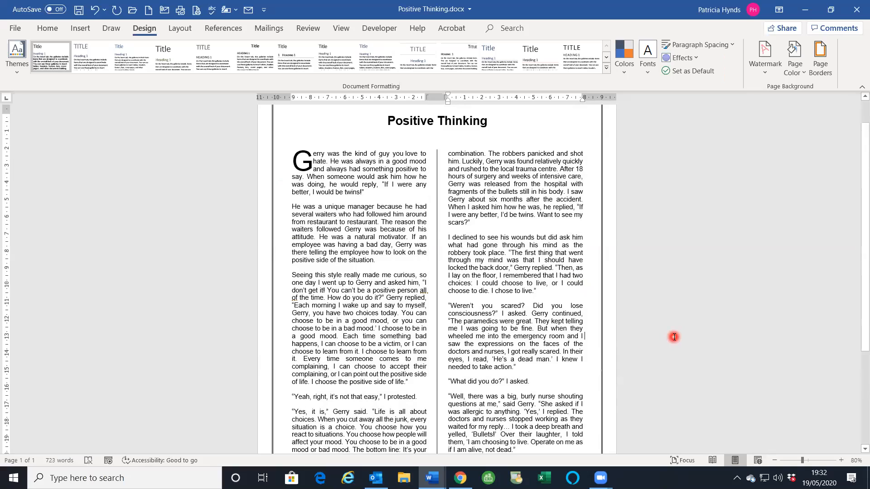
scroll(549, 297, "down", 5)
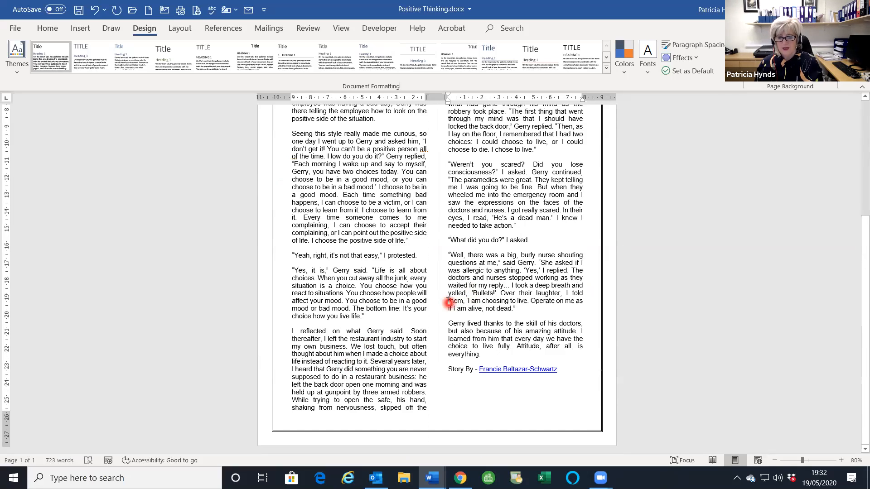
scroll(452, 303, "up", 6)
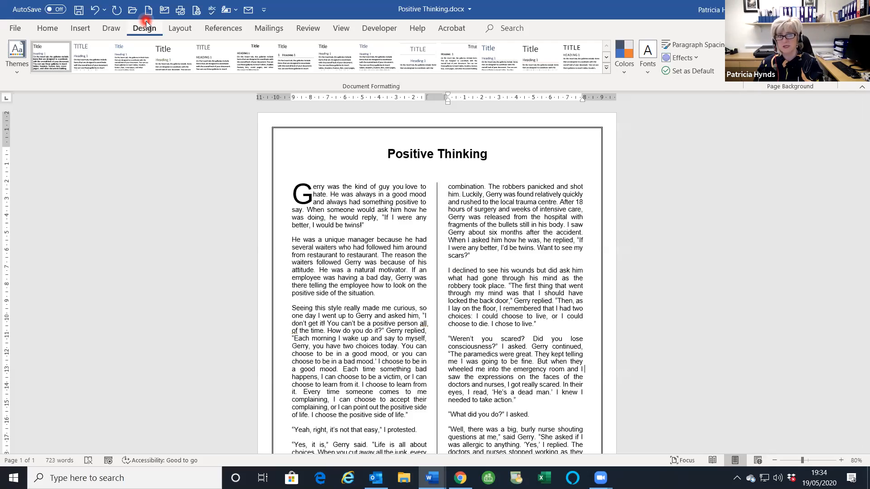
- Create a new blank document and switch its orientation to Landscape
left_click(132, 195)
left_click(148, 12)
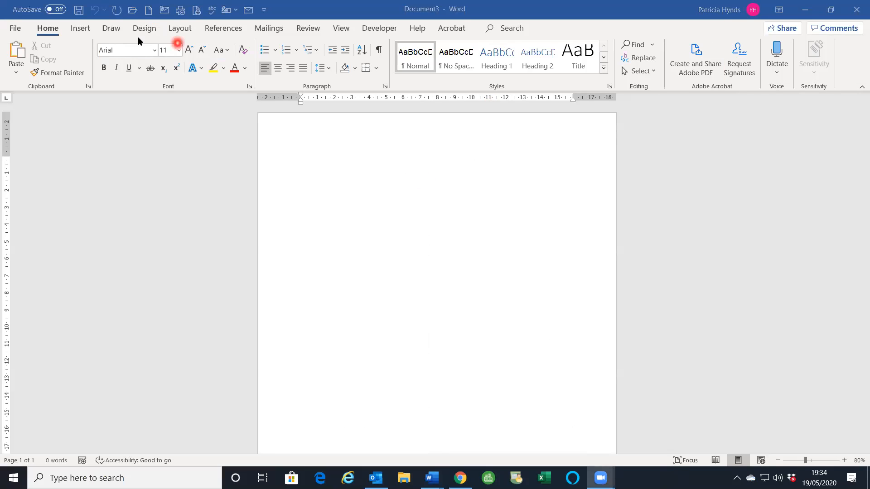
left_click(181, 28)
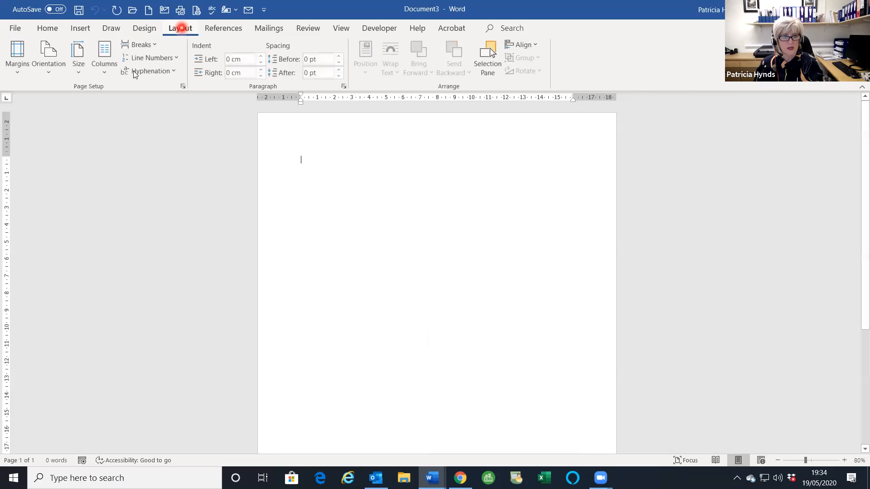
left_click(48, 64)
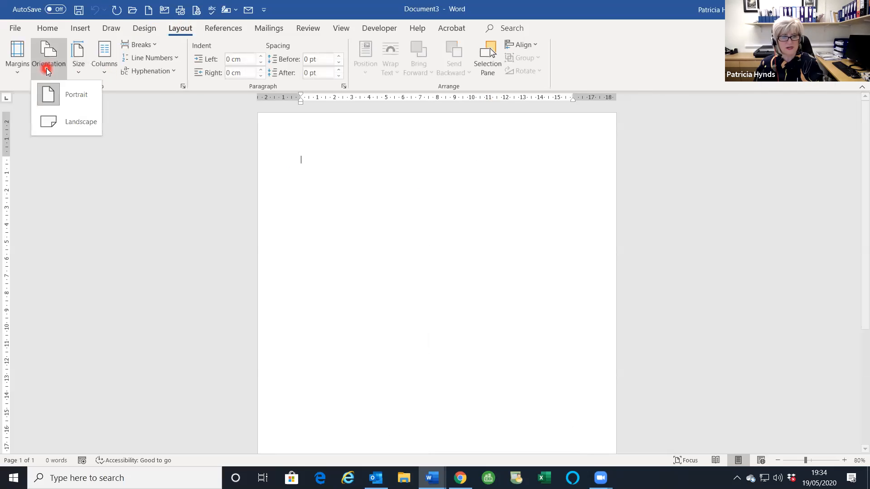
left_click(47, 121)
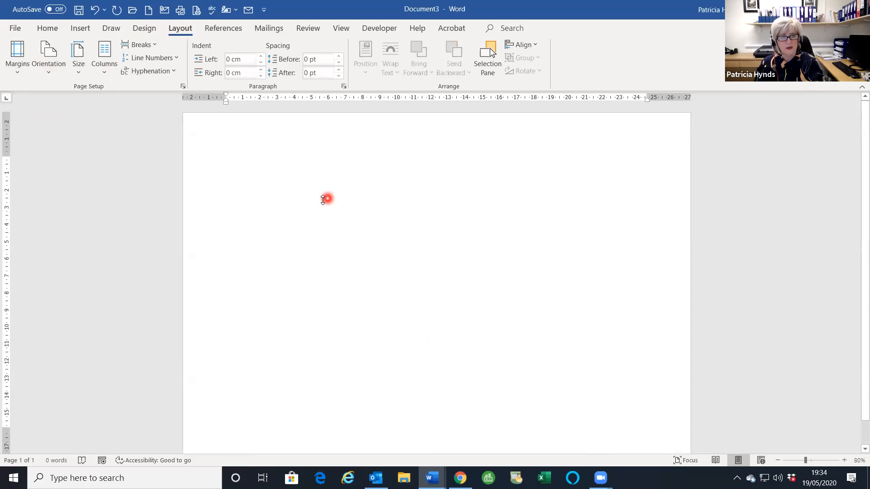
left_click(17, 55)
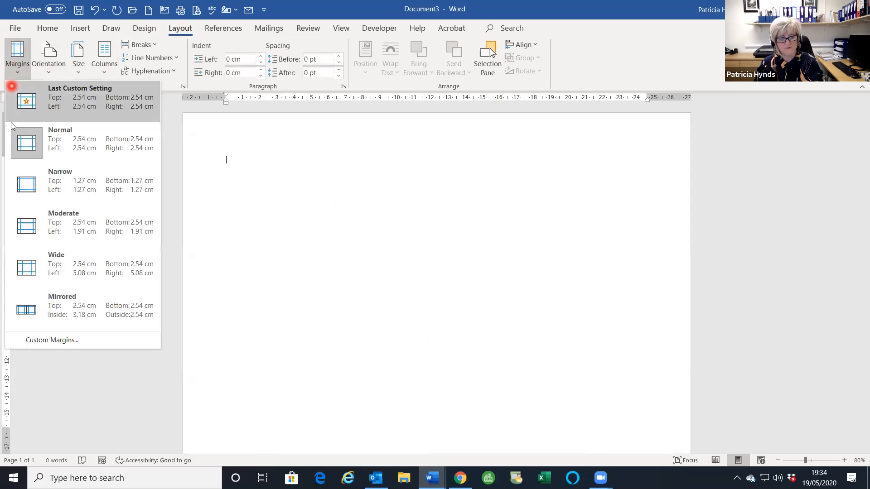
- Set custom margins of 1 for Top, Bottom, Left and Right
left_click(54, 339)
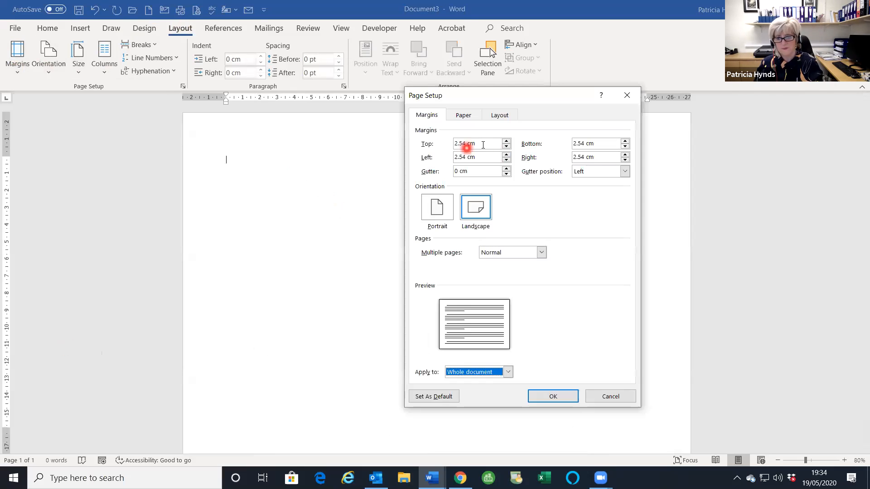
left_click_drag(480, 144, 444, 144)
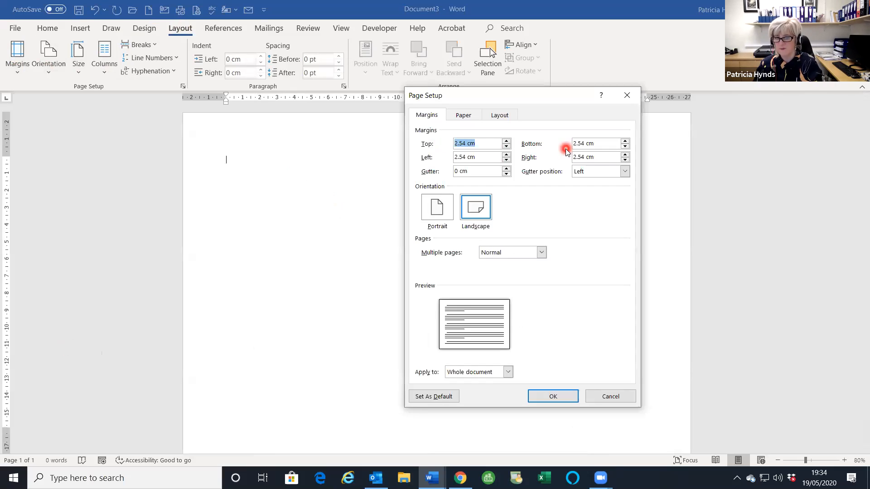
type("1")
key("Tab")
type("1")
key("Tab")
type("1")
key("Tab")
type("1")
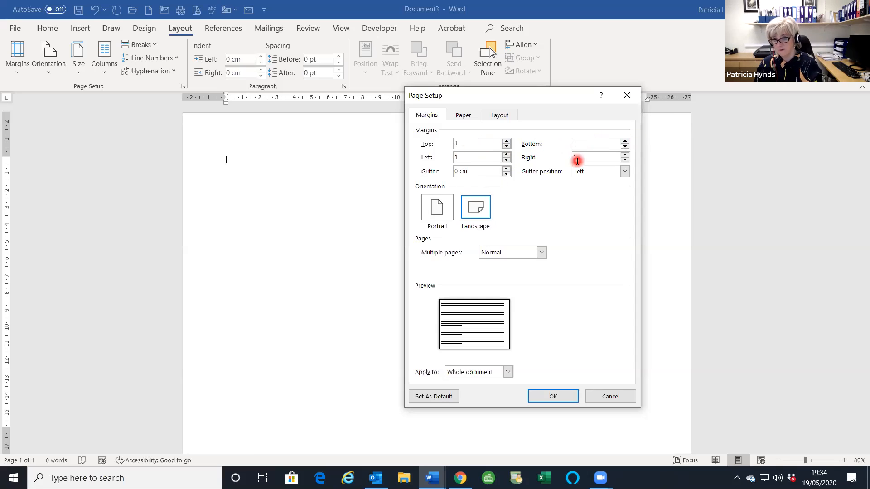
left_click(551, 394)
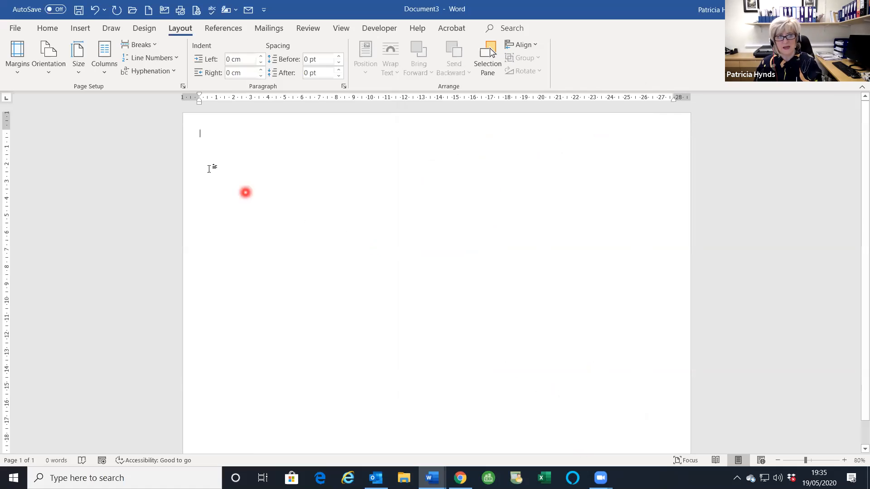
- Lay out the document in 3 columns with column spacing of 2
left_click(102, 72)
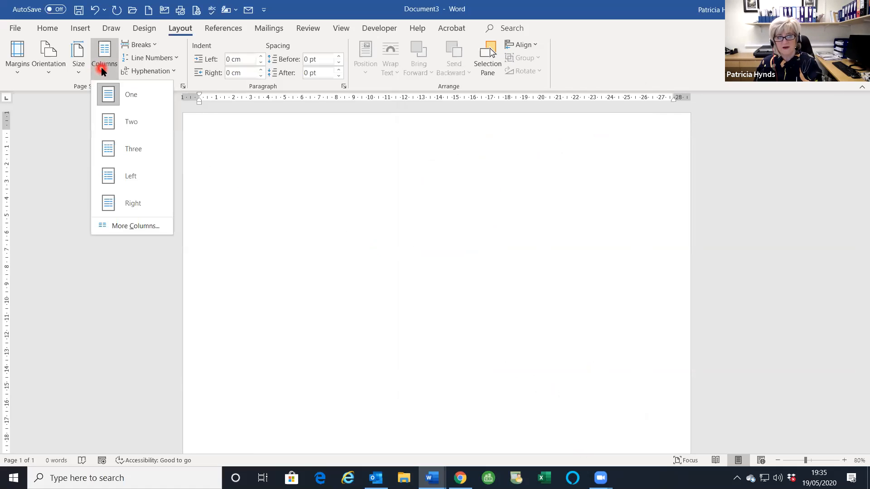
left_click(116, 230)
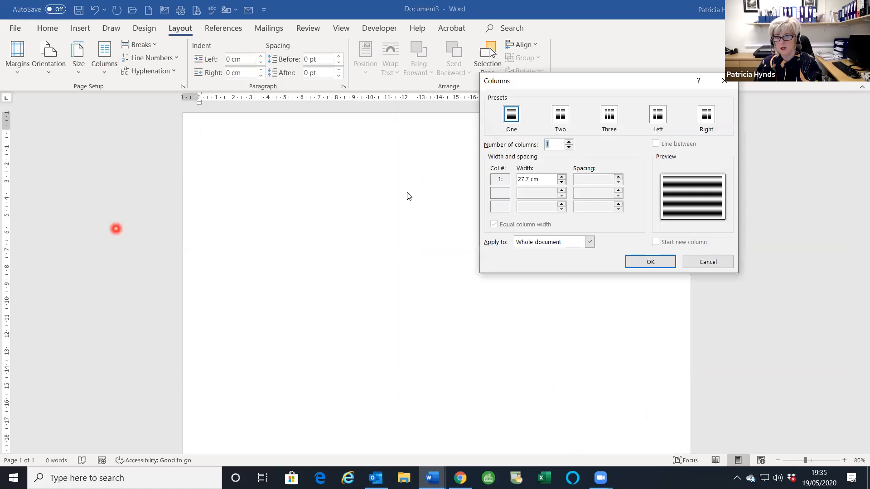
left_click(569, 142)
left_click(569, 142)
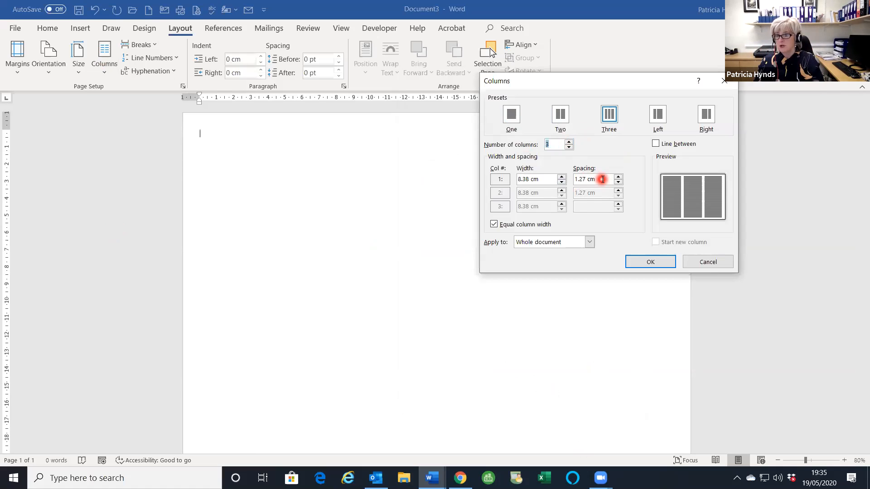
left_click_drag(602, 179, 568, 176)
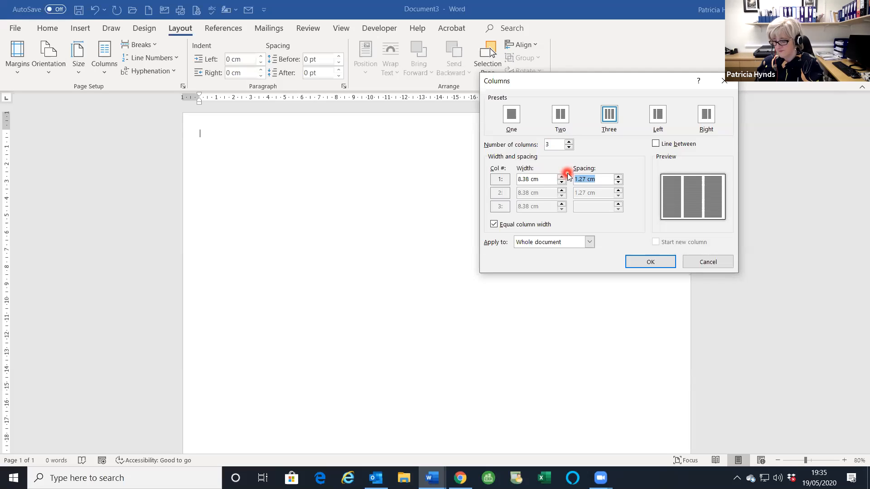
type("2")
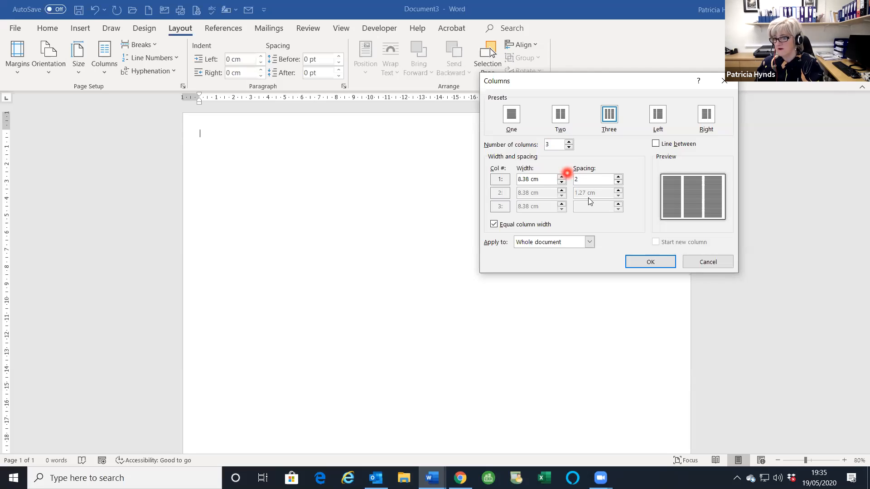
left_click(649, 261)
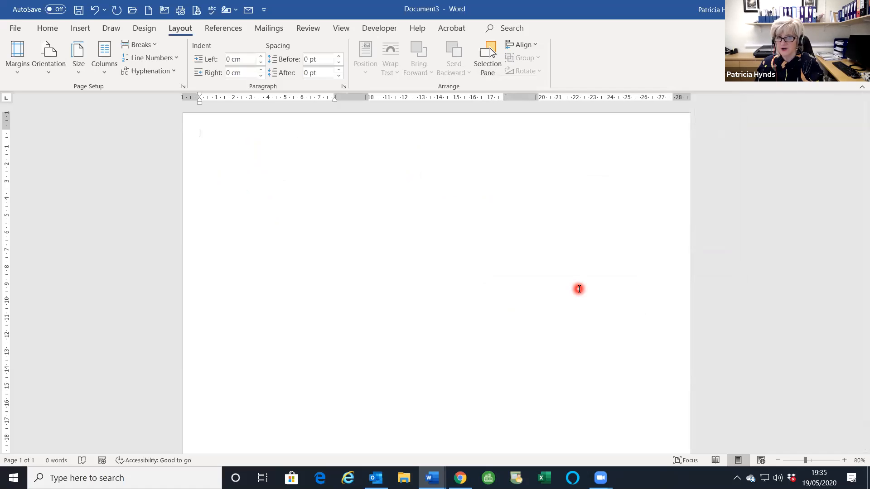
- Insert a column break and turn on Show/Hide ¶ formatting marks
key("ctrl+shift+Return")
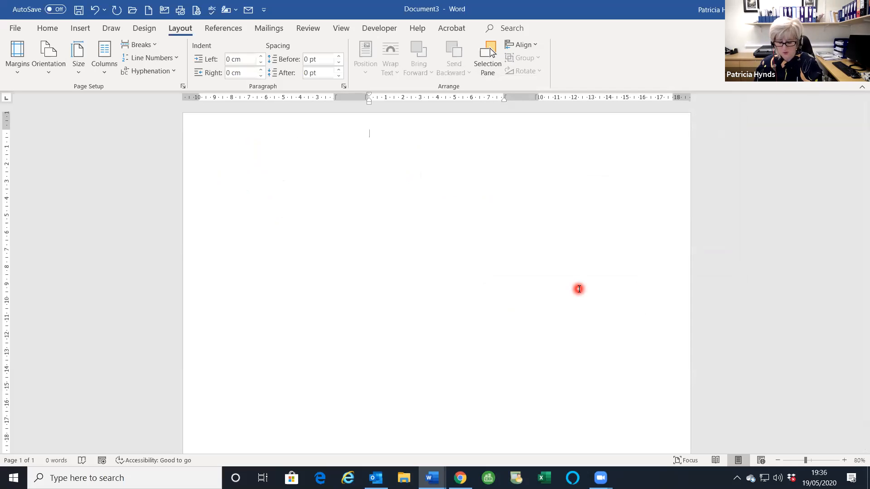
left_click(579, 288)
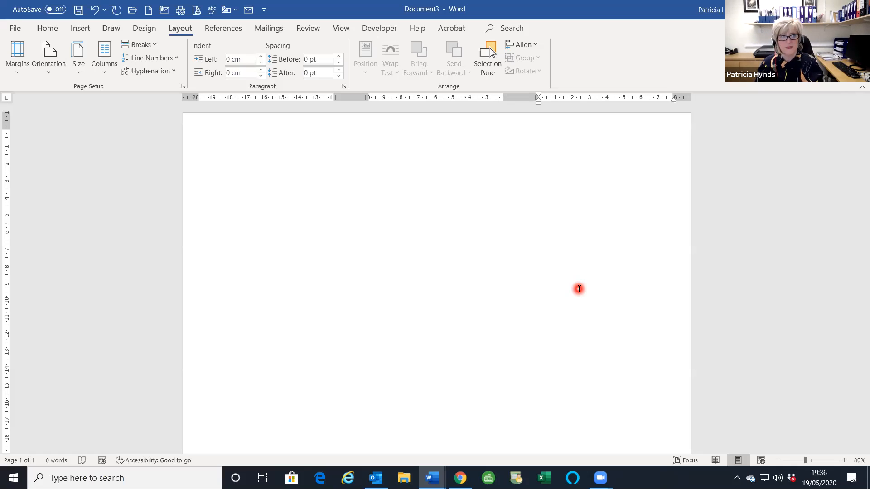
left_click(48, 29)
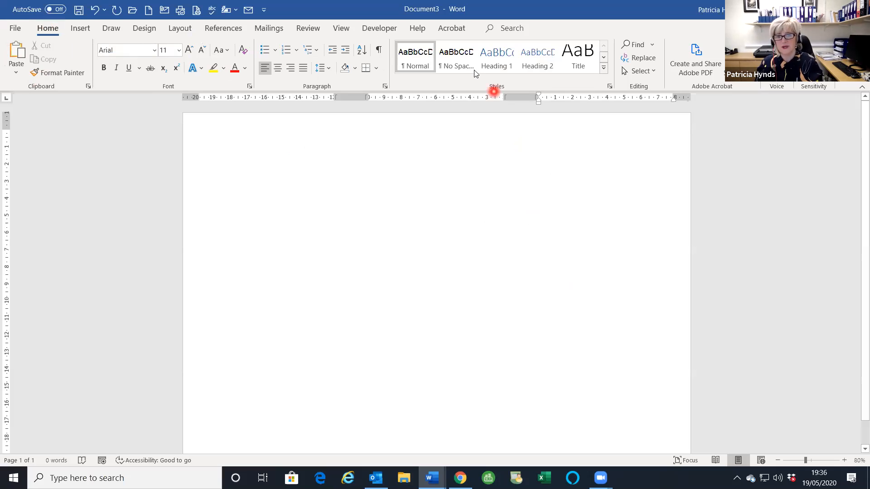
left_click(380, 50)
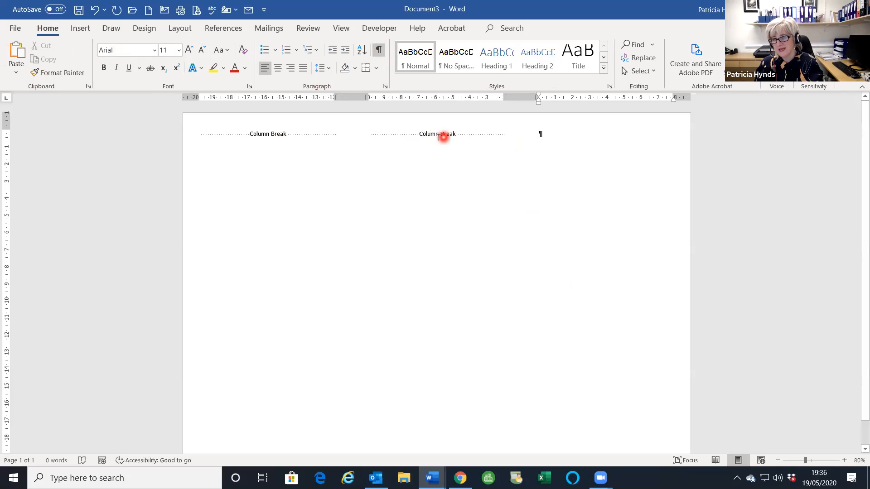
- Delete the extra column break and type 'Ewrehurhuew riwejreiqw' in column two
left_click(373, 134)
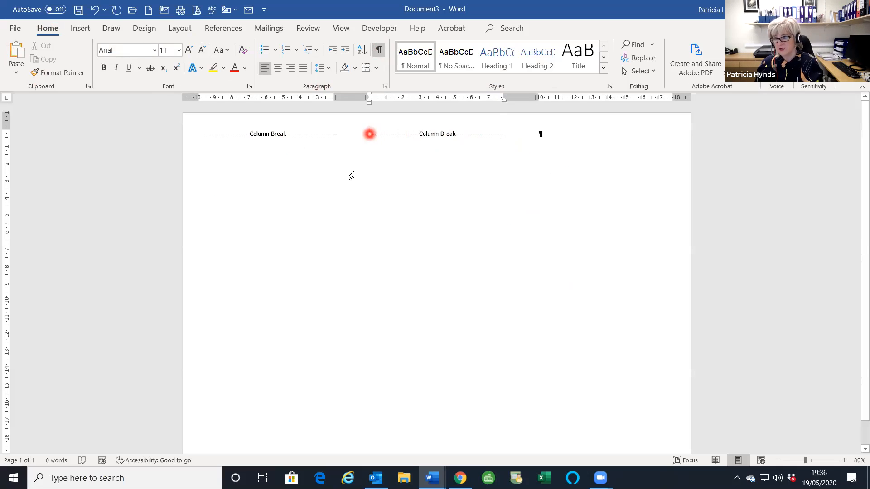
key("Delete")
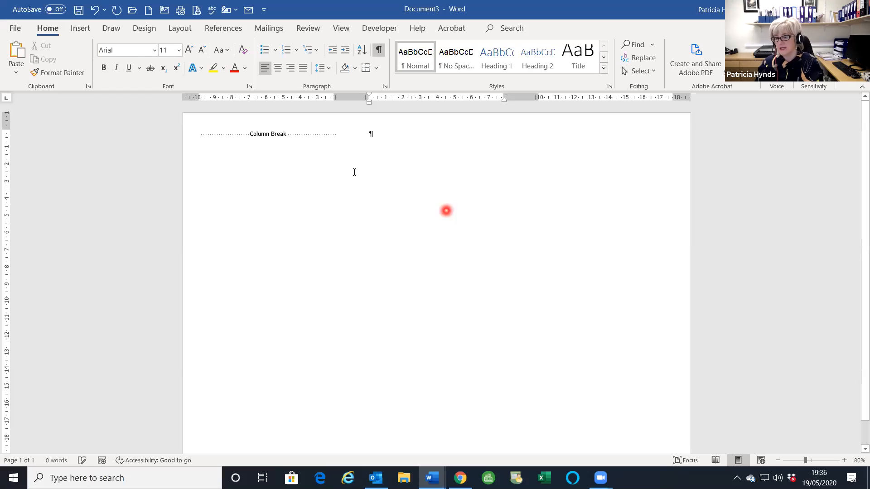
type("Ewrehurhuew")
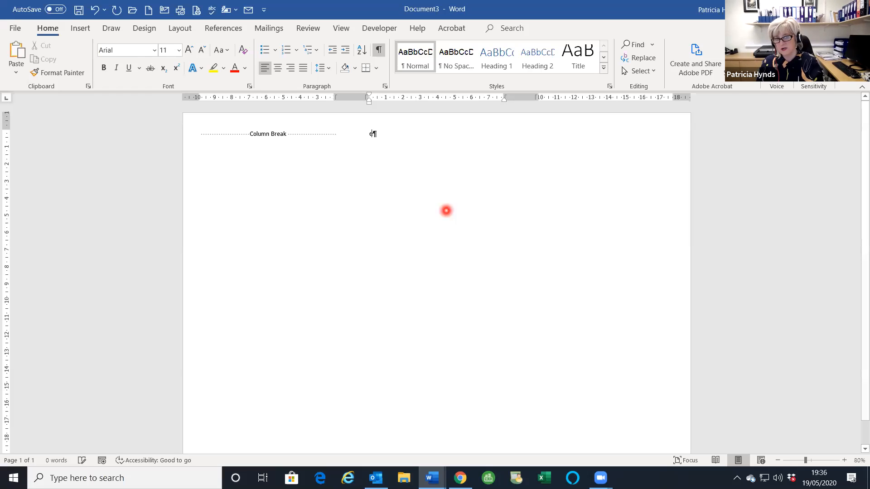
type(" riwejreiqw")
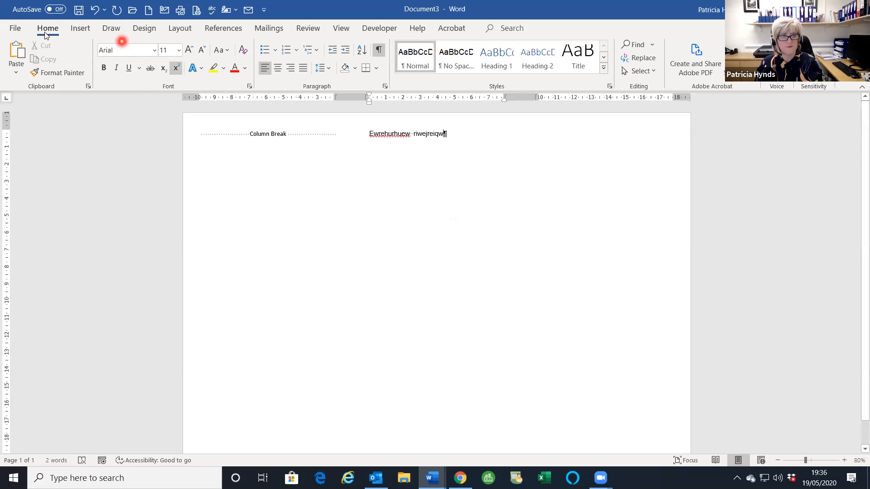
left_click(14, 28)
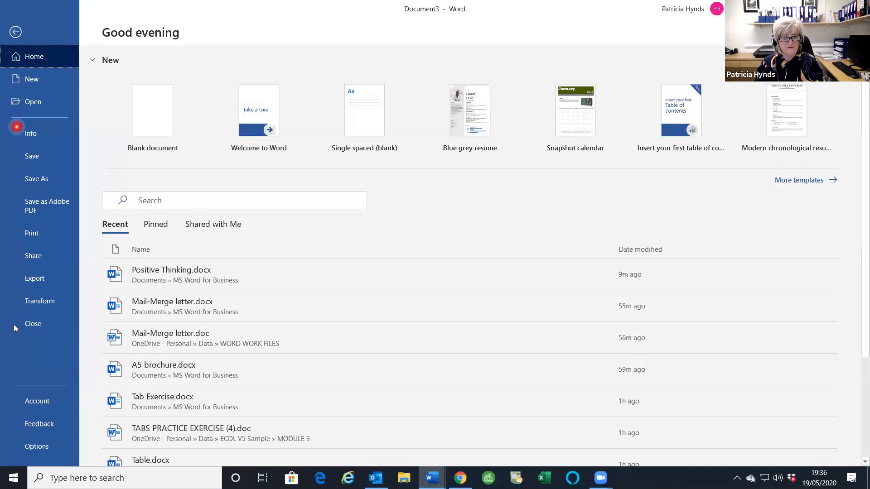
- Switch back to the Positive Thinking.docx window from the Word taskbar icon
left_click(32, 325)
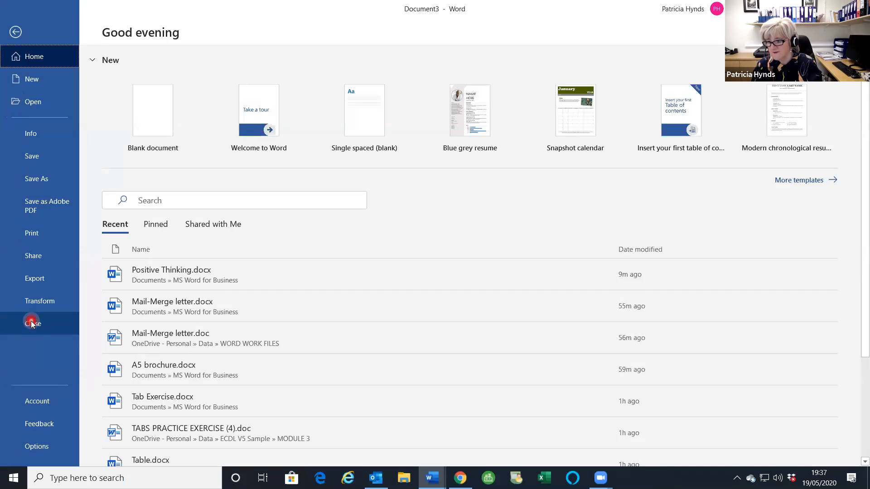
left_click(649, 56)
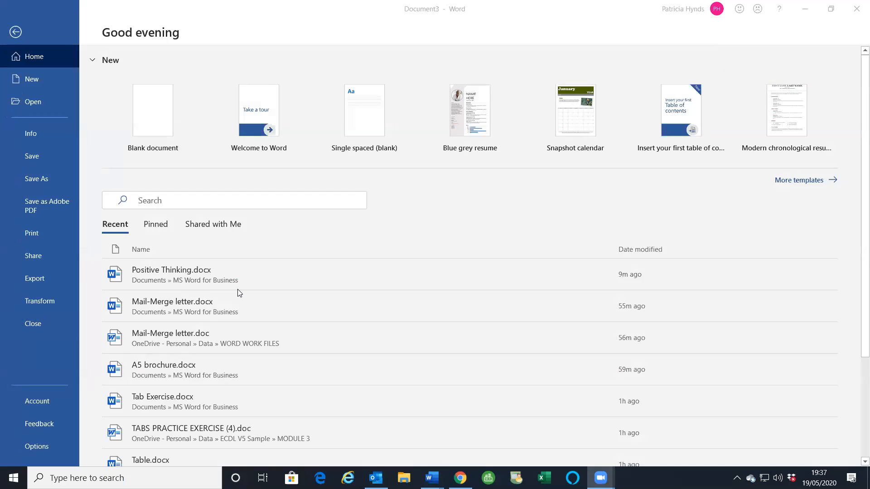
mouse_move(432, 478)
left_click(459, 440)
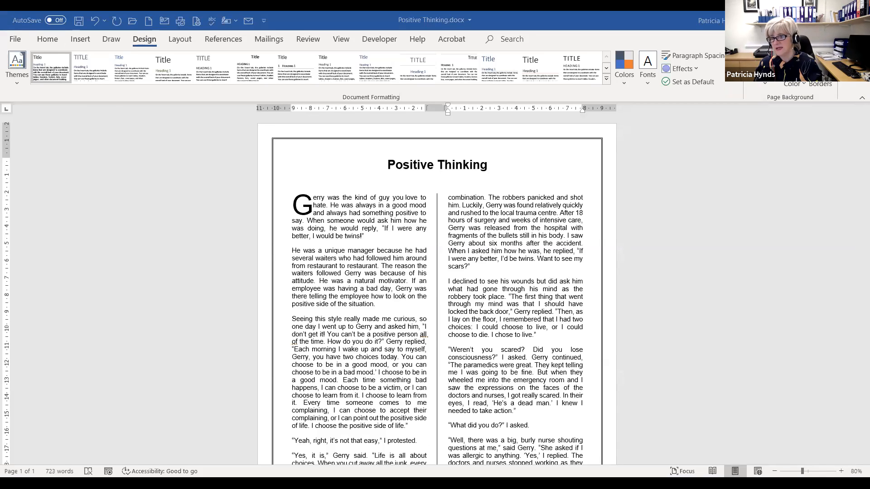
- Open the Watermark gallery on the Design tab
left_click(765, 82)
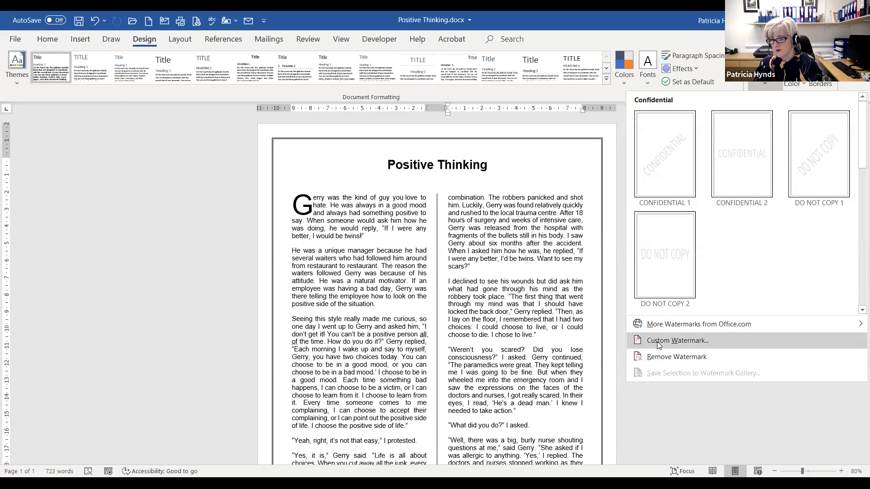
- Add a custom purple text watermark reading TR@INIT in place of ASAP
left_click(693, 343)
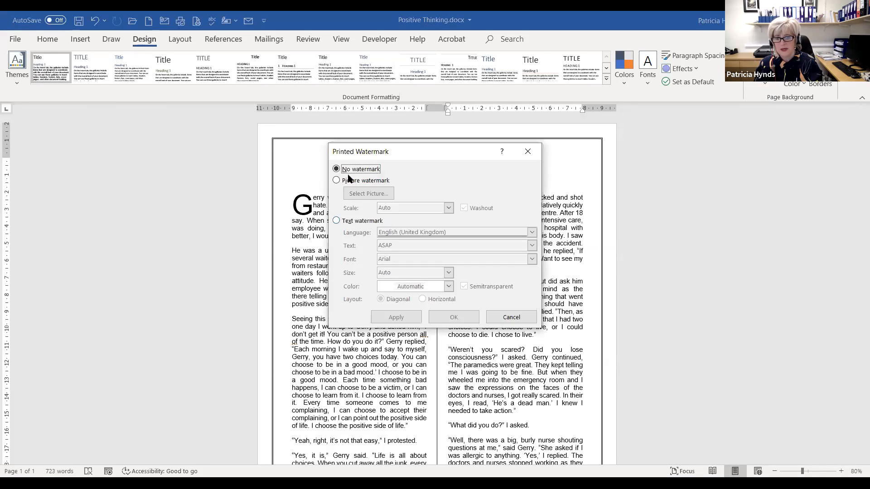
left_click(337, 220)
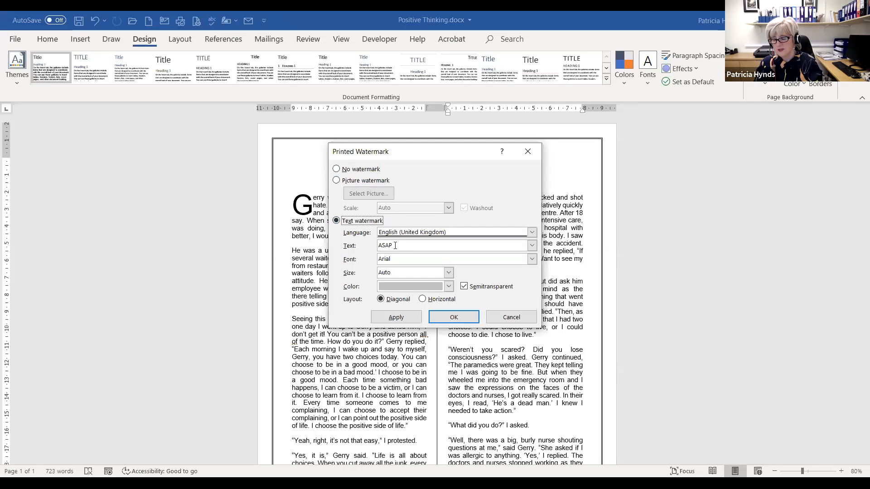
left_click(531, 246)
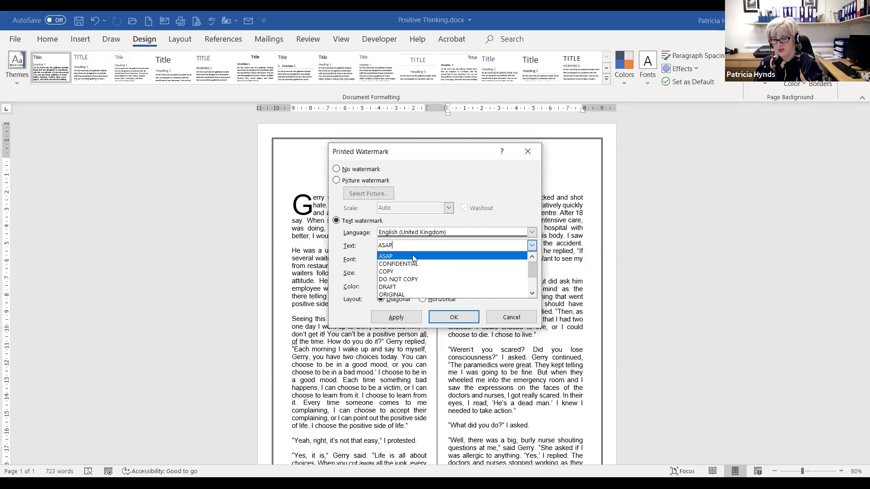
left_click(357, 241)
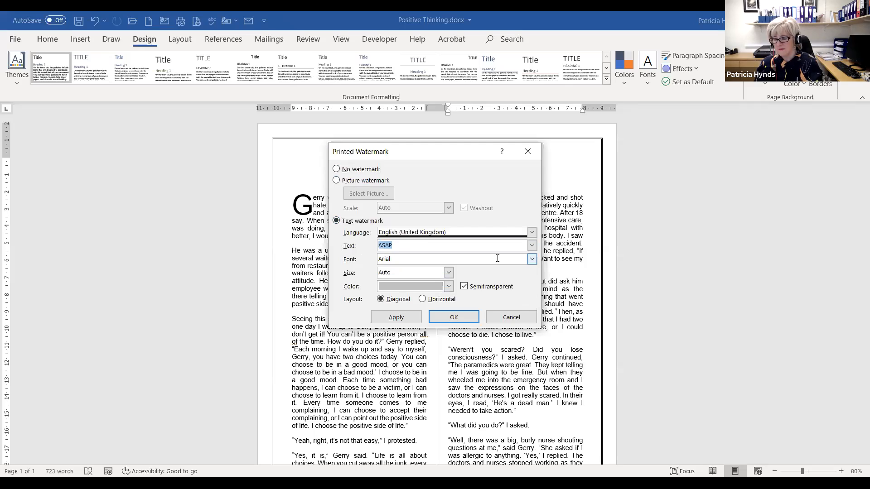
type("TR@")
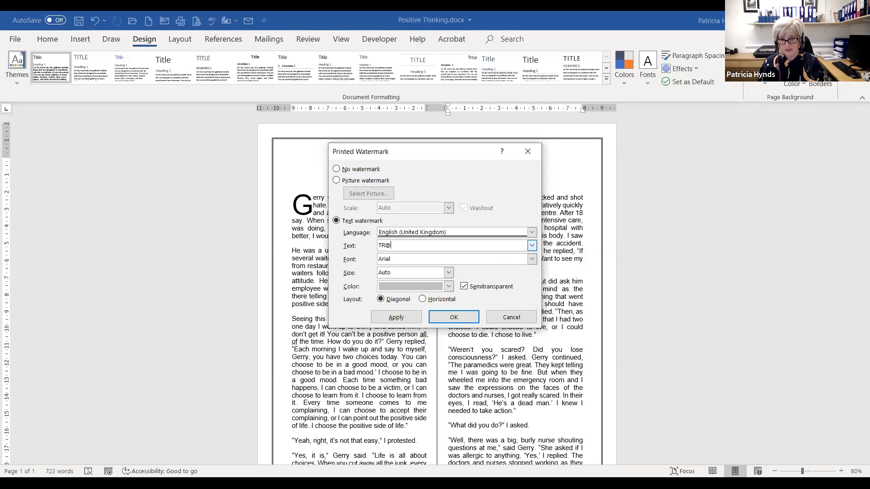
type("INIT")
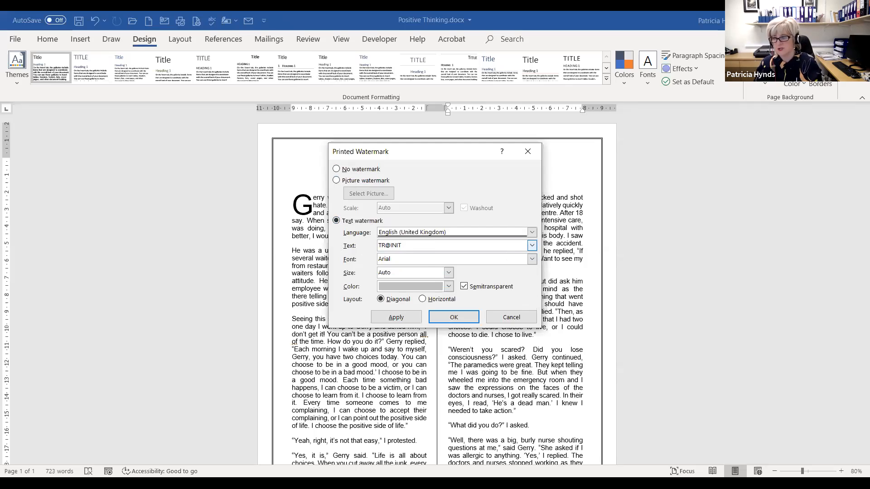
left_click(449, 287)
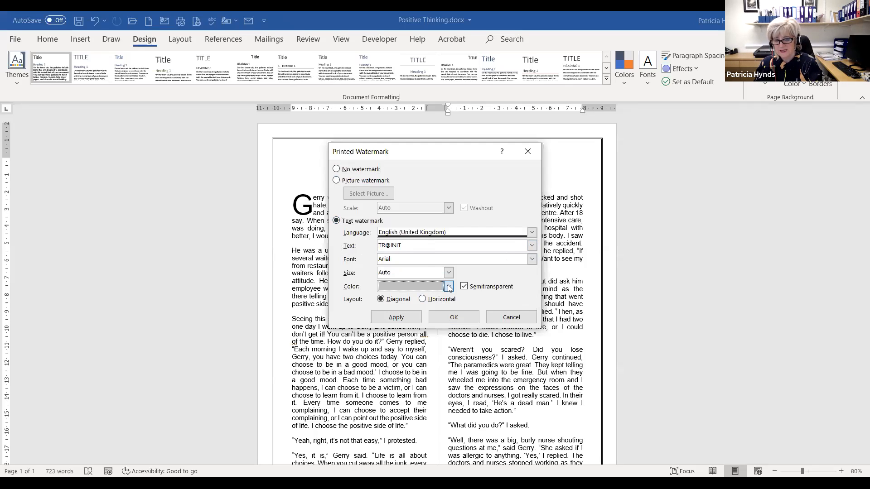
left_click(448, 287)
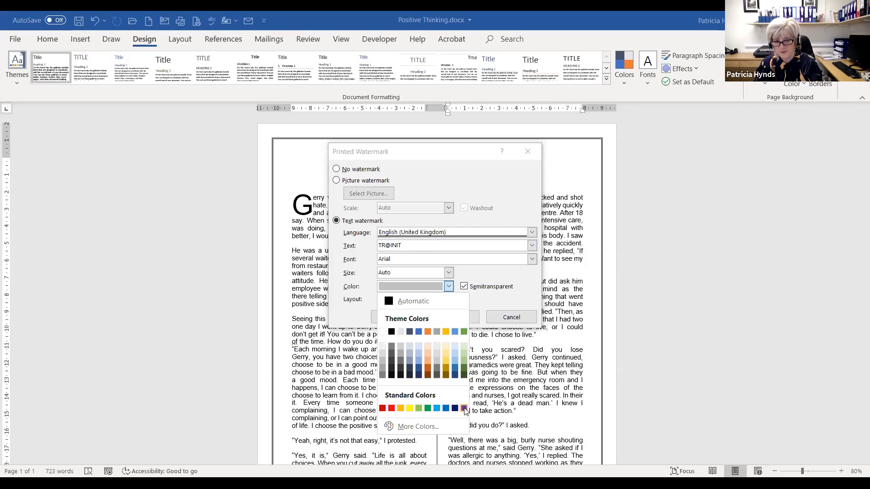
left_click(464, 409)
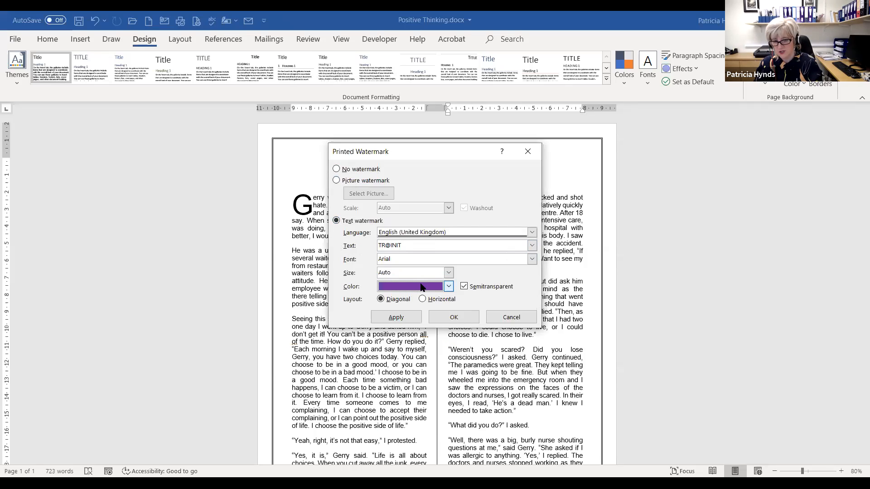
left_click(450, 317)
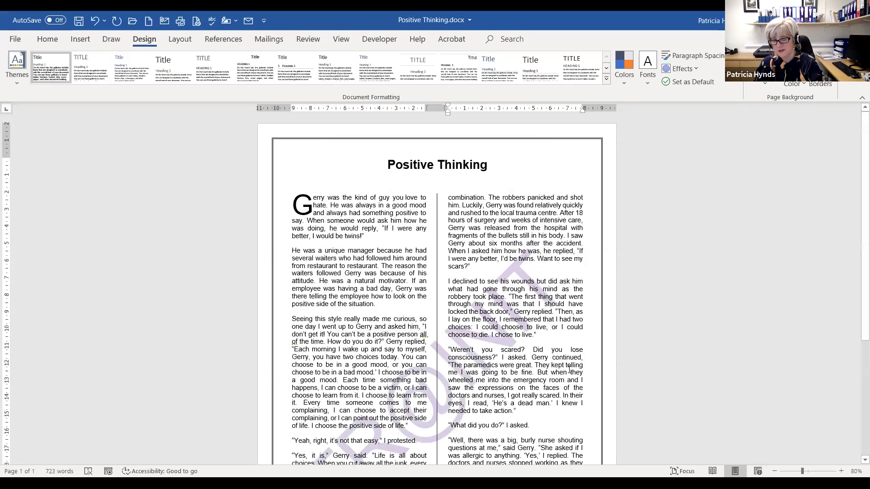
- Remove the TR@INIT watermark and open the Custom Watermark dialog
scroll(570, 369, "down", 5)
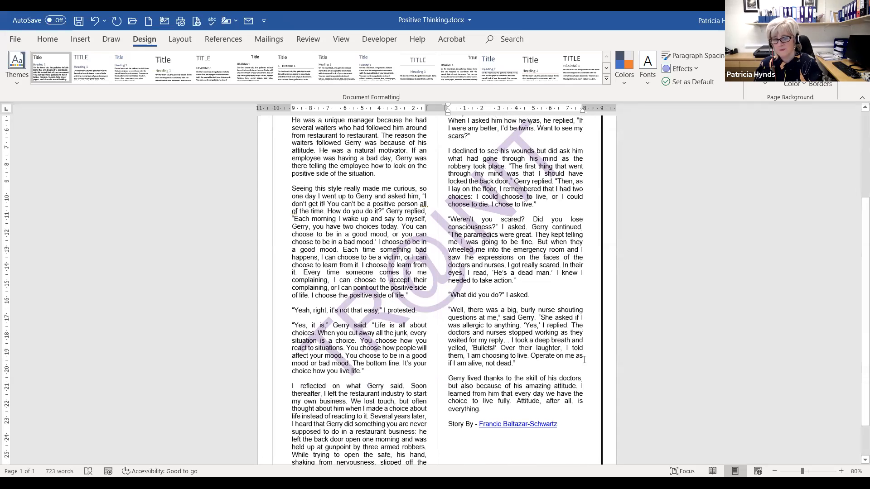
scroll(584, 360, "up", 3)
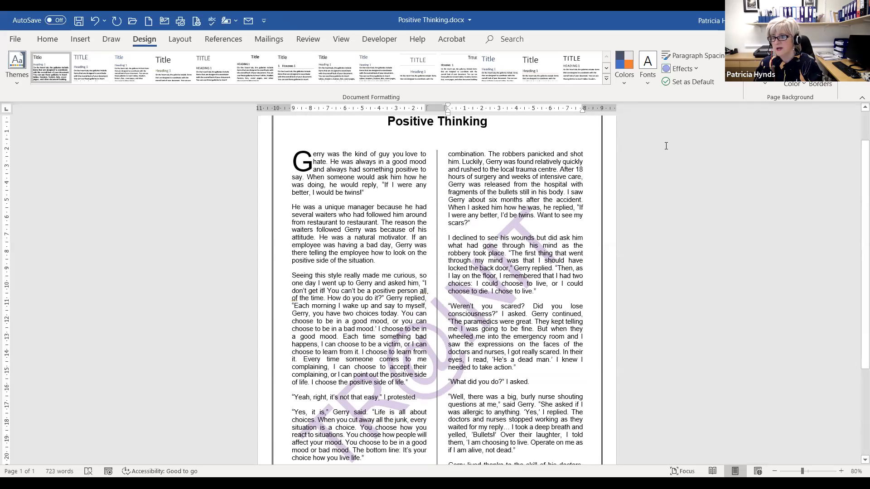
left_click(766, 83)
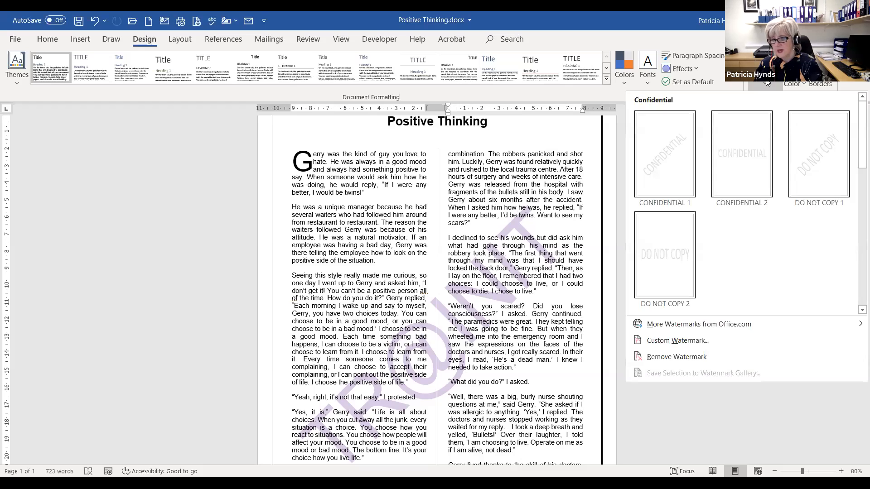
left_click(653, 356)
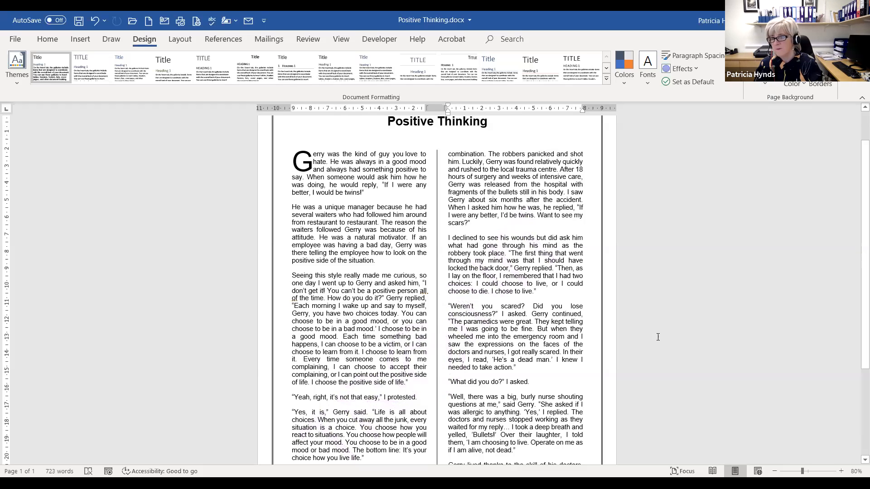
left_click(765, 82)
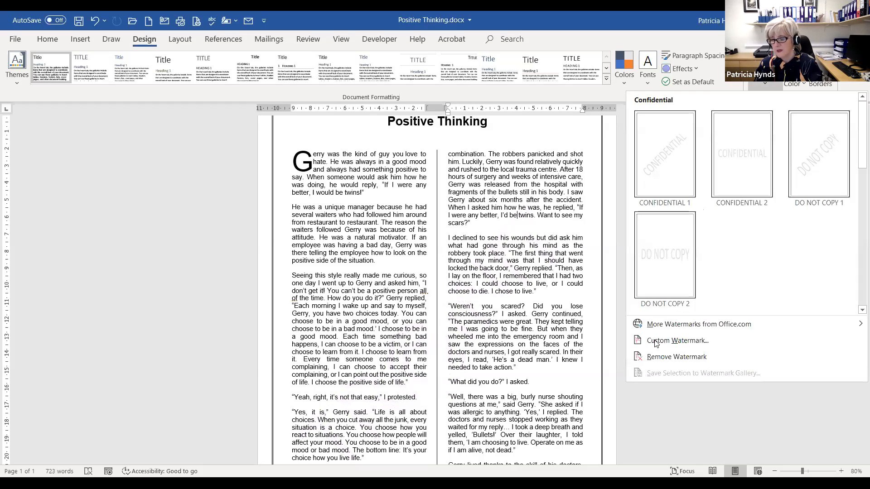
left_click(657, 340)
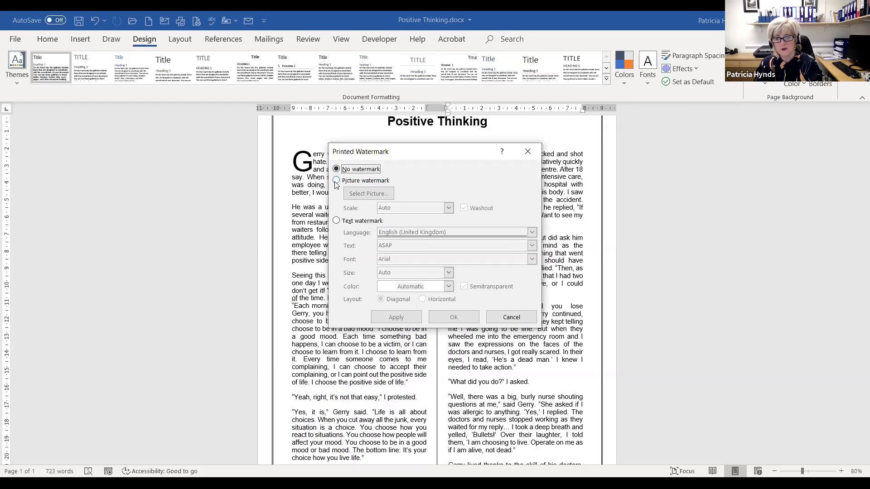
- Switch to a picture watermark and browse for its image in the Documents folder
left_click(336, 182)
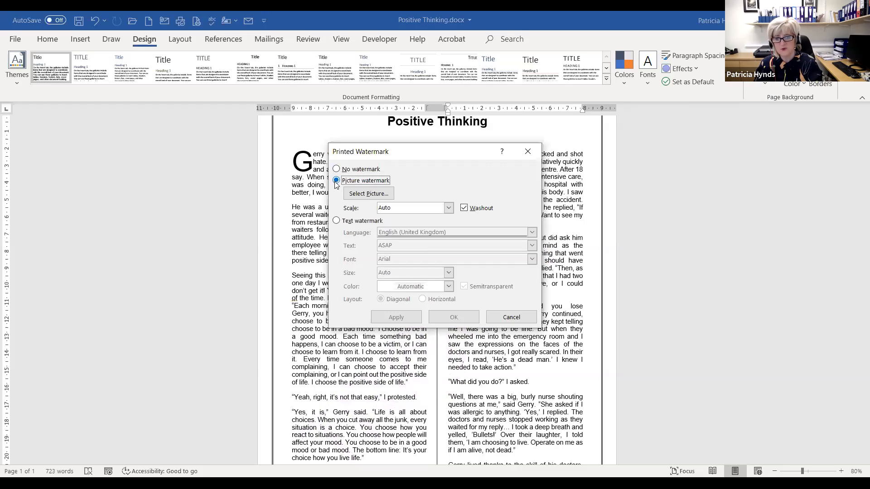
left_click(369, 195)
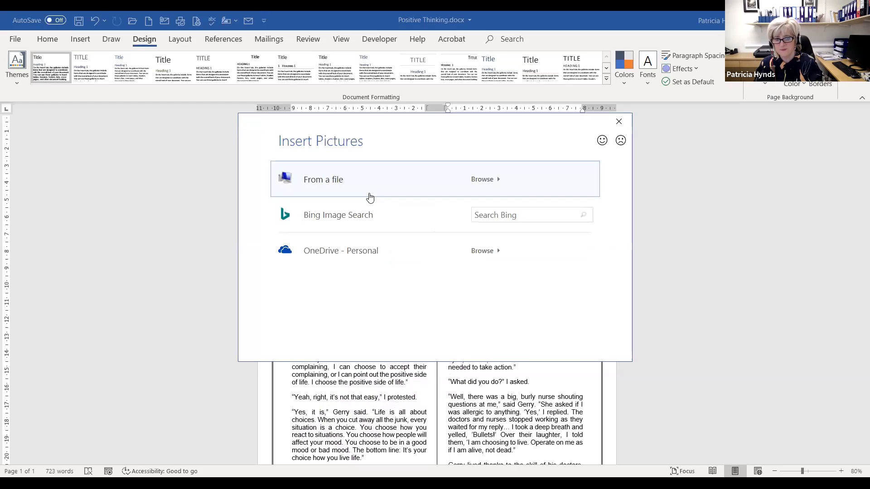
left_click(348, 180)
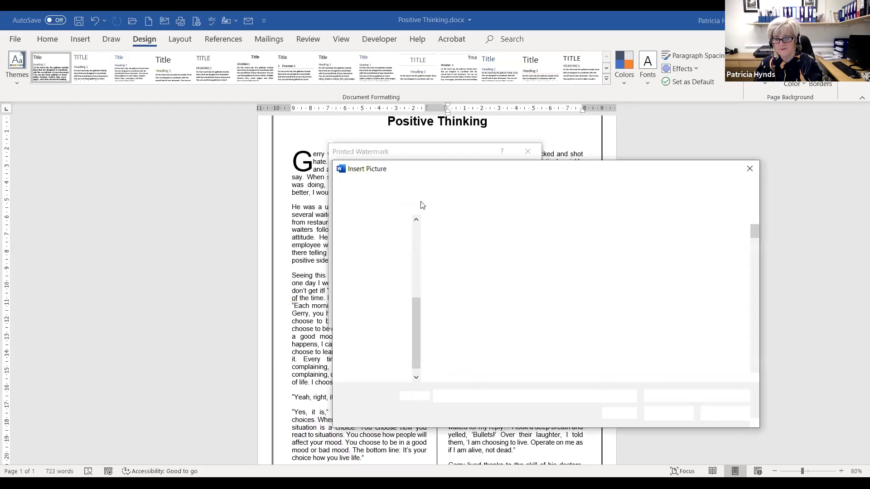
scroll(387, 239, "up", 1)
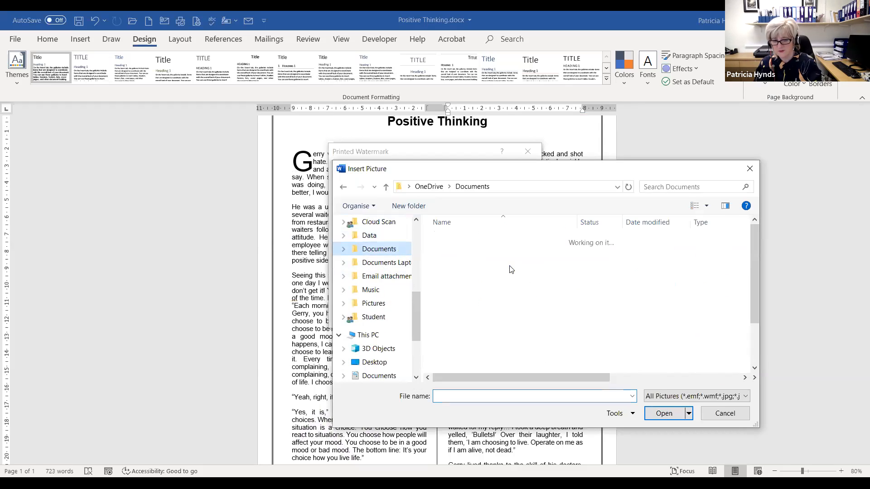
scroll(510, 271, "down", 10)
scroll(510, 273, "down", 2)
scroll(510, 273, "down", 1)
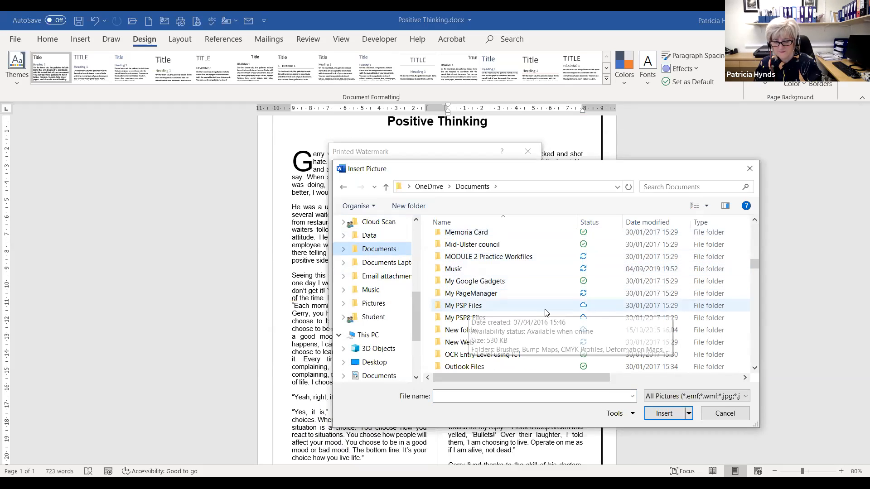
scroll(472, 300, "up", 1)
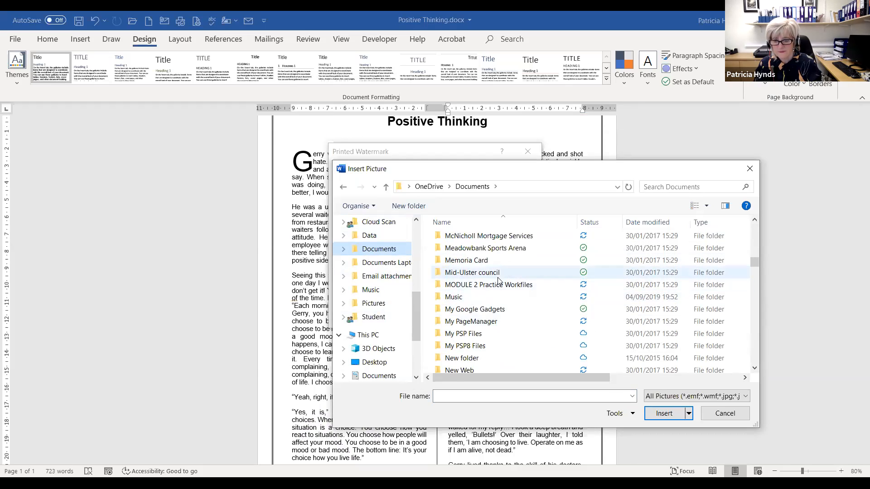
scroll(365, 253, "up", 5)
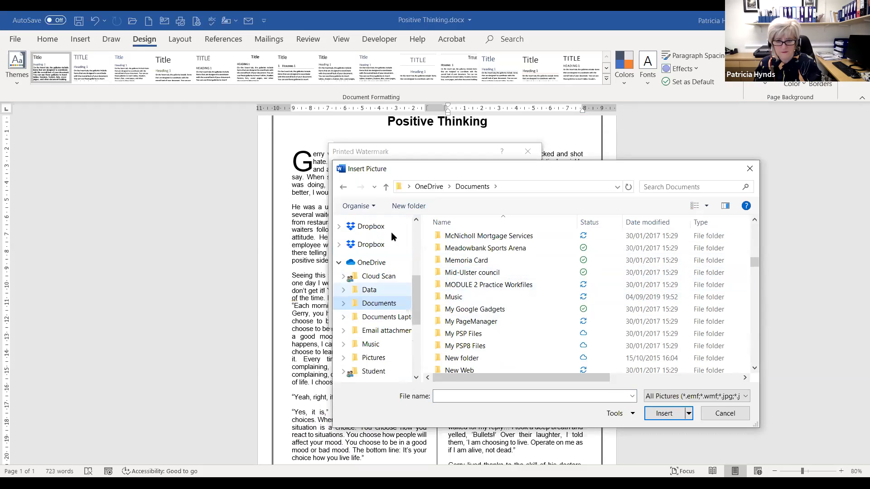
left_click(372, 239)
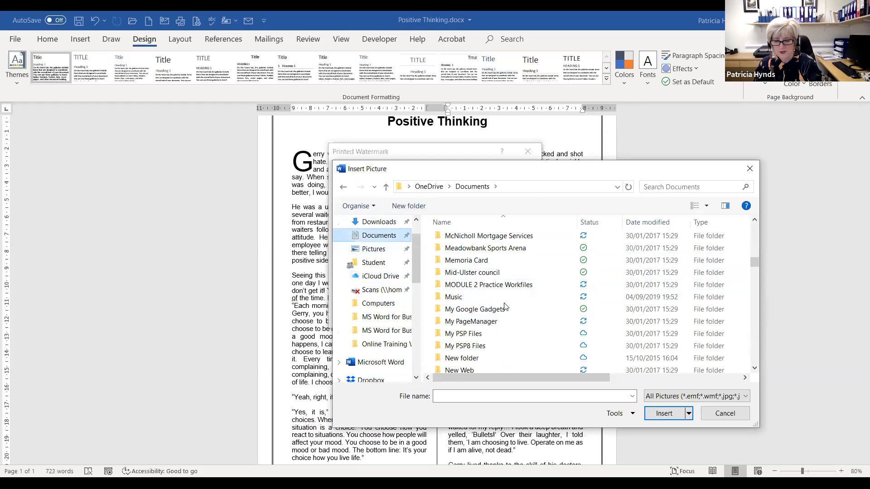
- Insert TrainIT logo-01.jpg from MS Word for Business as a washed-out watermark
scroll(501, 301, "down", 10)
scroll(501, 301, "up", 3)
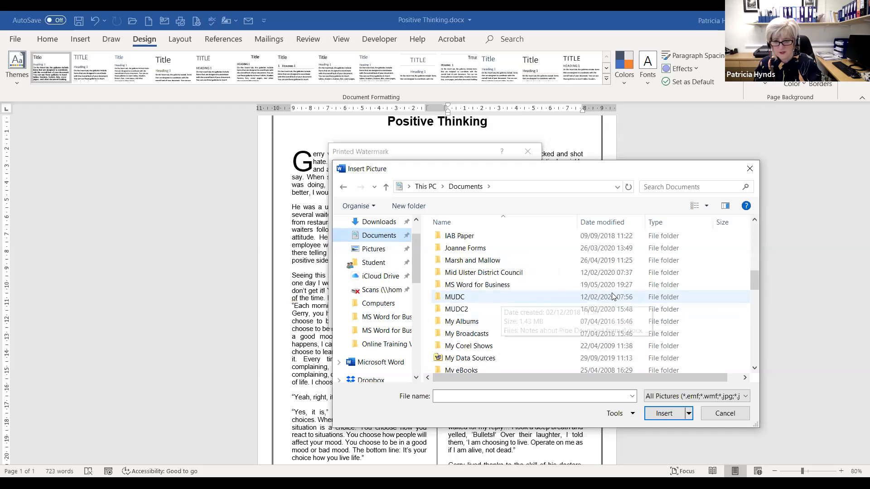
left_click(505, 286)
left_click(462, 288)
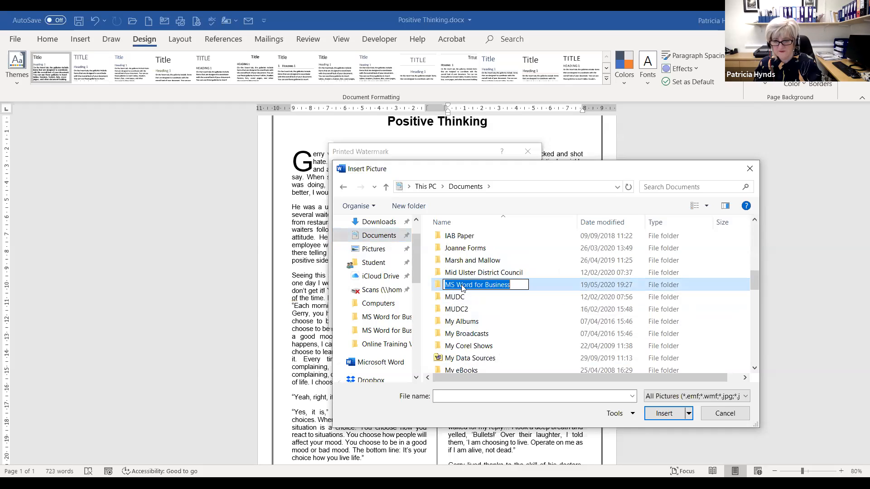
left_click(515, 292)
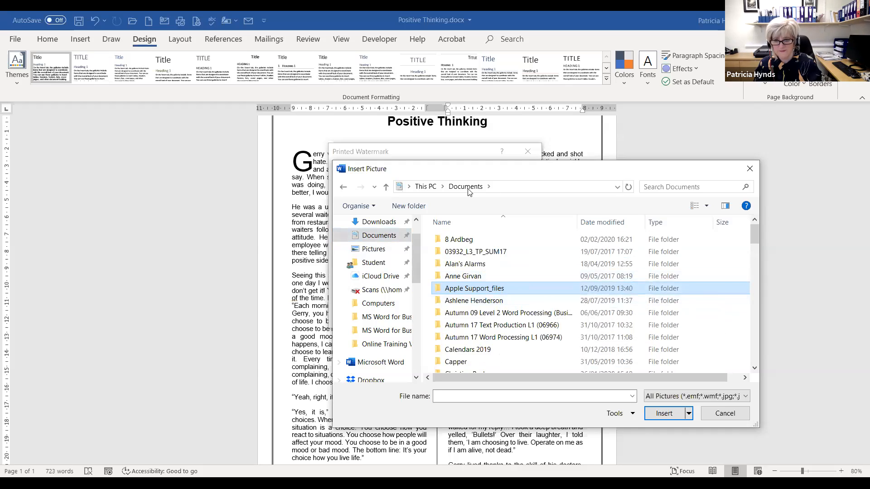
left_click(381, 237)
scroll(483, 293, "down", 10)
scroll(519, 334, "up", 2)
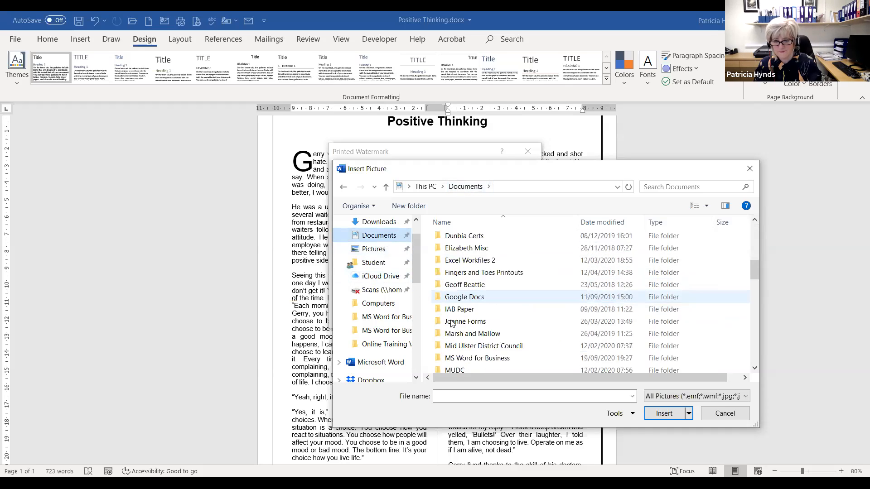
scroll(520, 334, "down", 1)
double_click(509, 334)
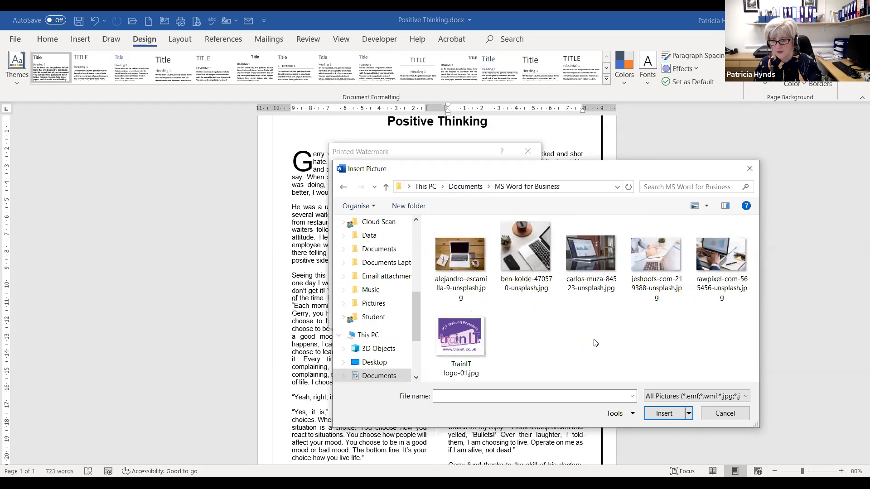
left_click(465, 329)
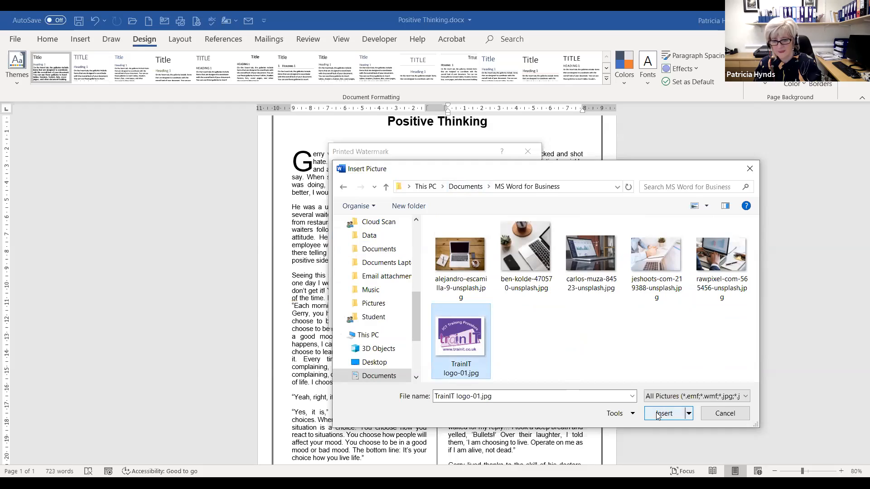
left_click(396, 318)
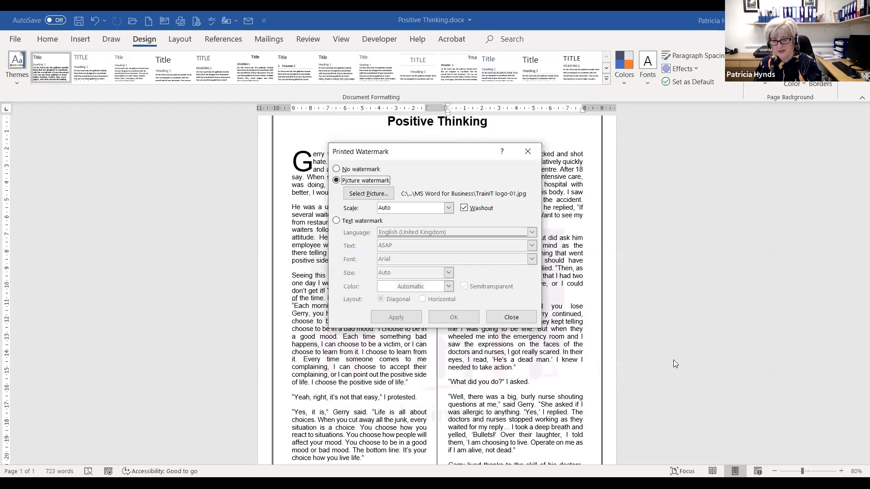
- Close the Printed Watermark dialog, review the logo watermark on the page, then open the File backstage
left_click(510, 317)
scroll(655, 337, "down", 1)
scroll(655, 337, "down", 5)
scroll(511, 285, "up", 2)
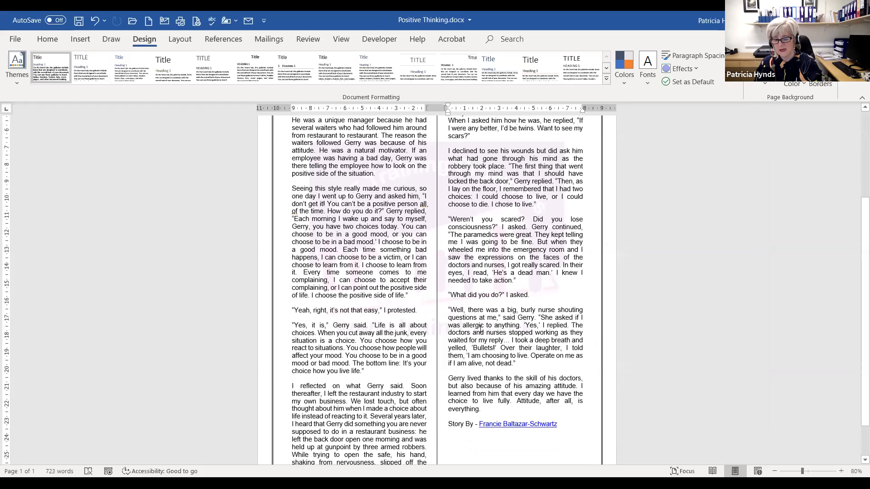
scroll(530, 312, "up", 3)
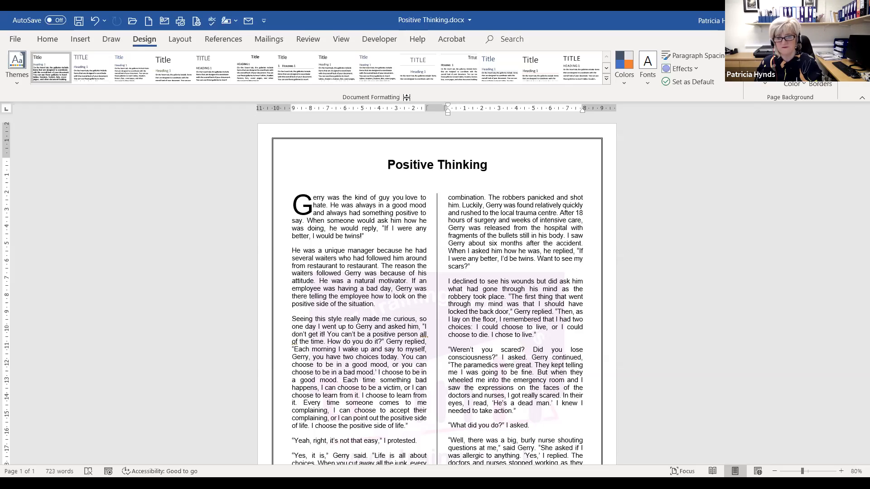
left_click(402, 213)
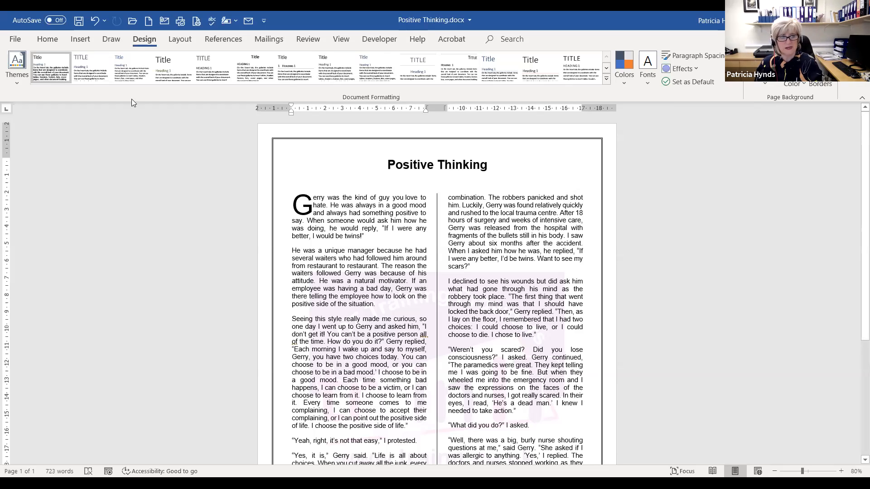
left_click(15, 42)
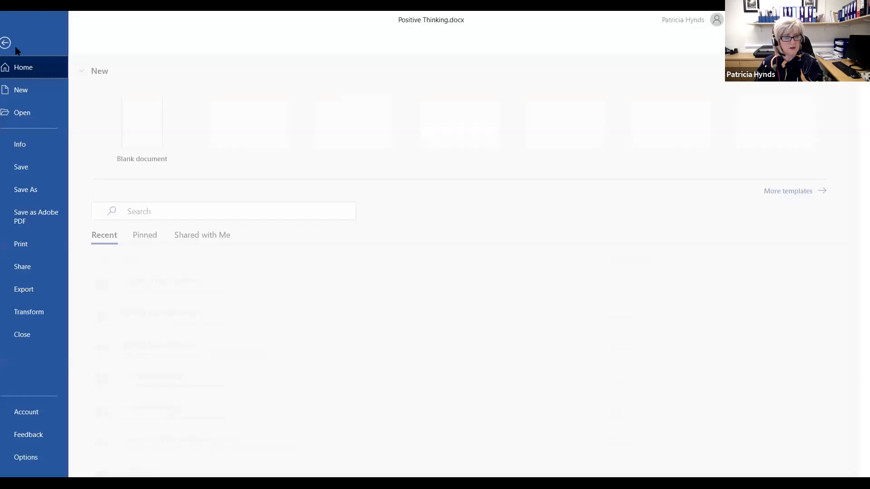
- Open A5 brochure.docx, not the PDF version, from the MS Word for Business folder
left_click(30, 116)
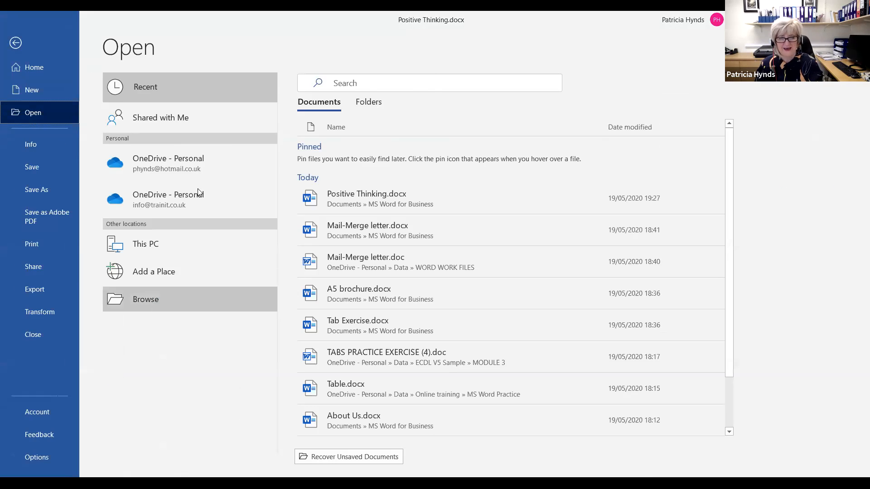
left_click(149, 103)
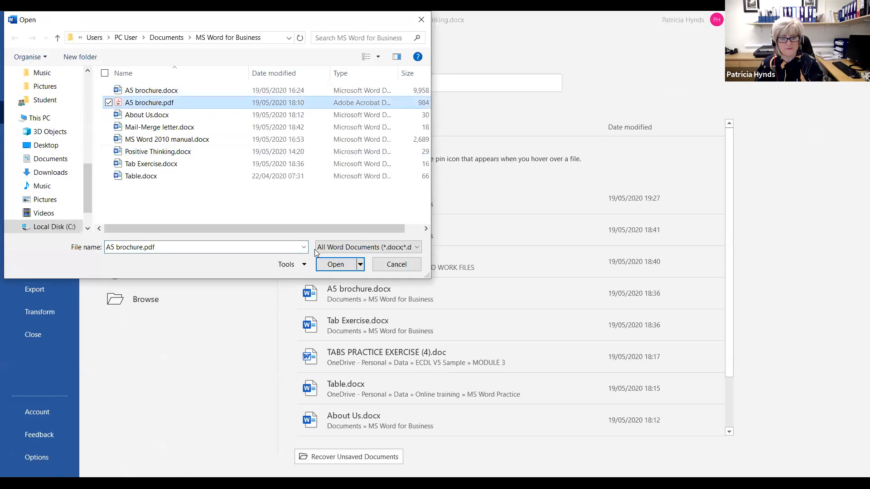
left_click(191, 93)
left_click(327, 266)
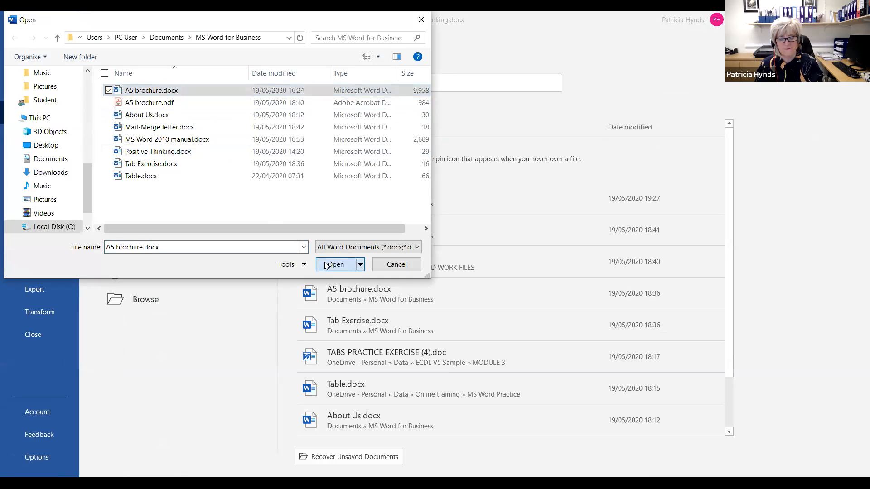
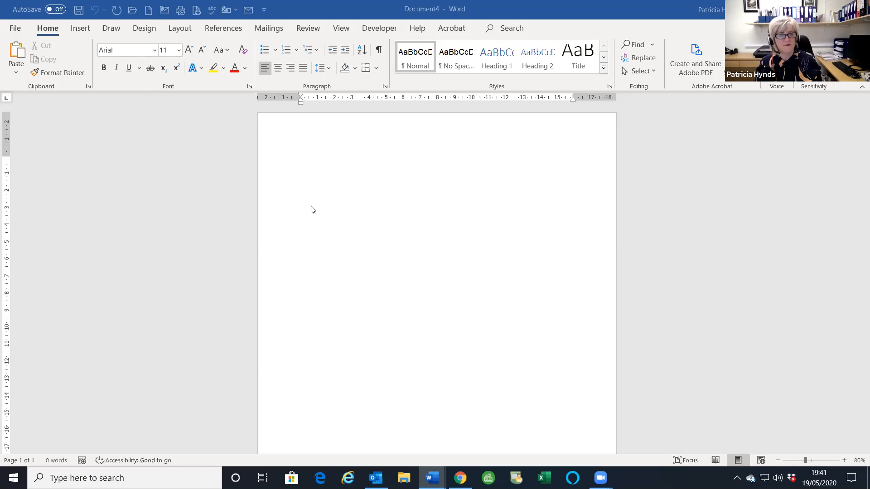
- Set multiple pages to Book fold in Page Setup, switching the layout to landscape
left_click(177, 29)
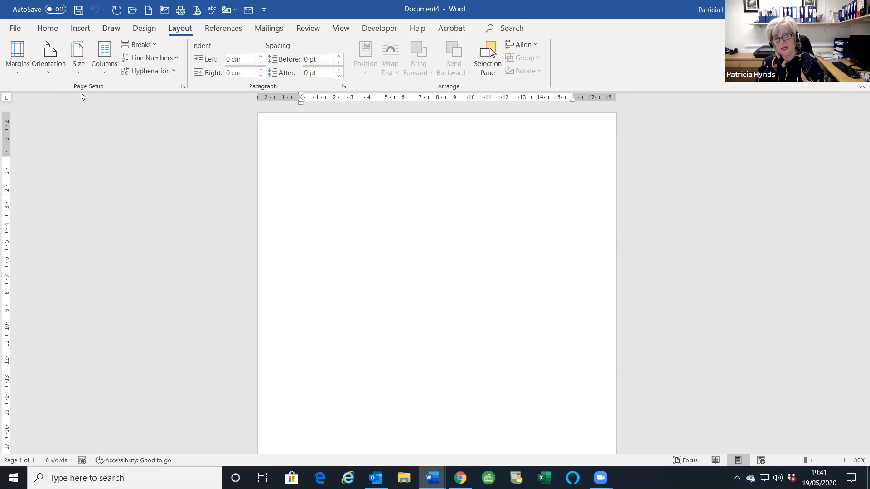
left_click(183, 86)
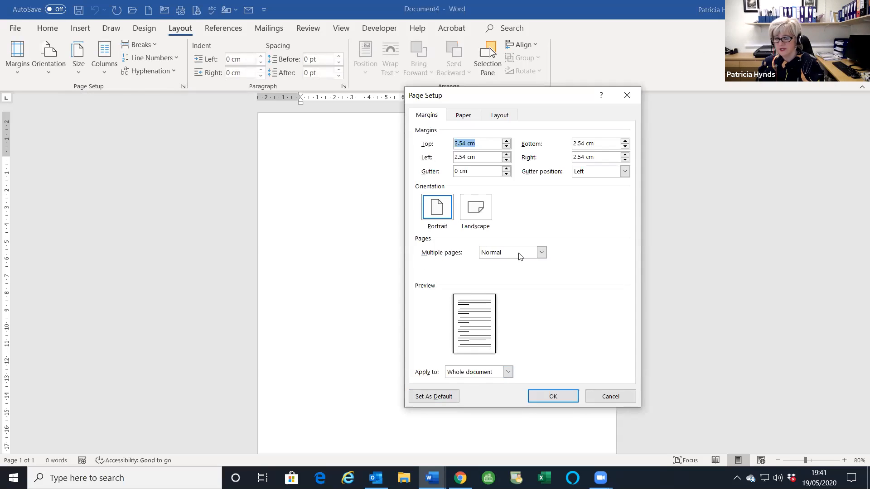
left_click(542, 253)
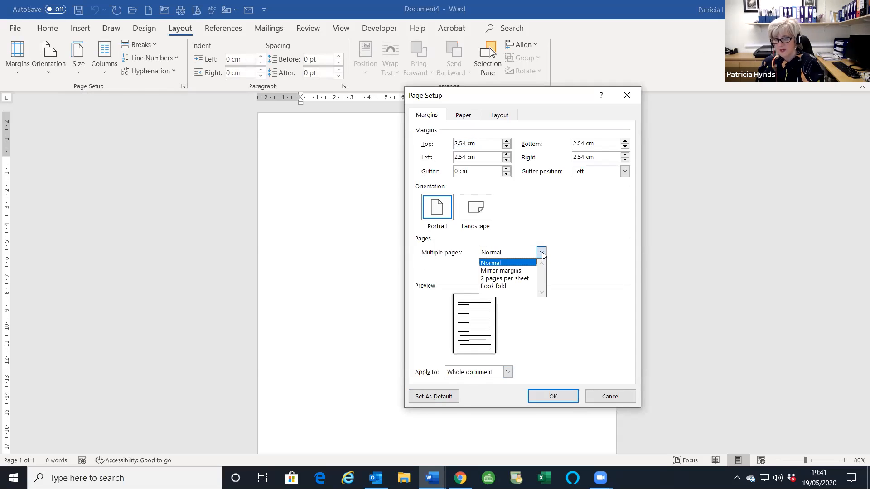
left_click(504, 286)
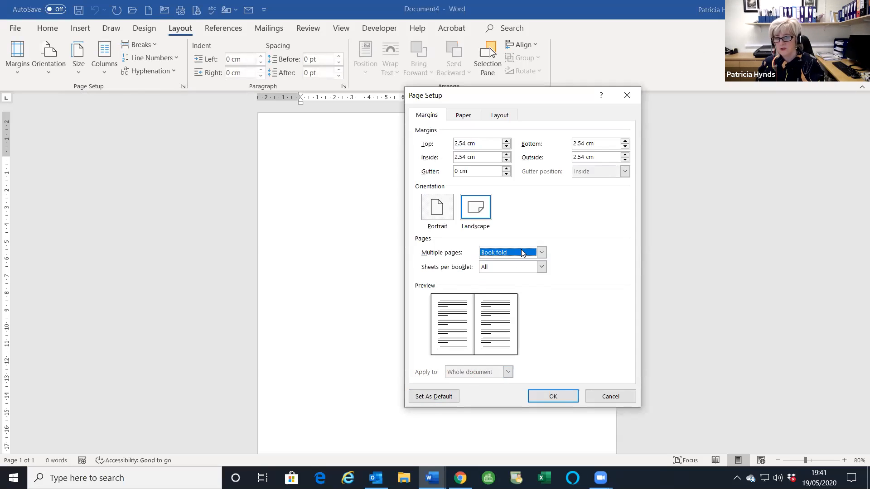
left_click(553, 396)
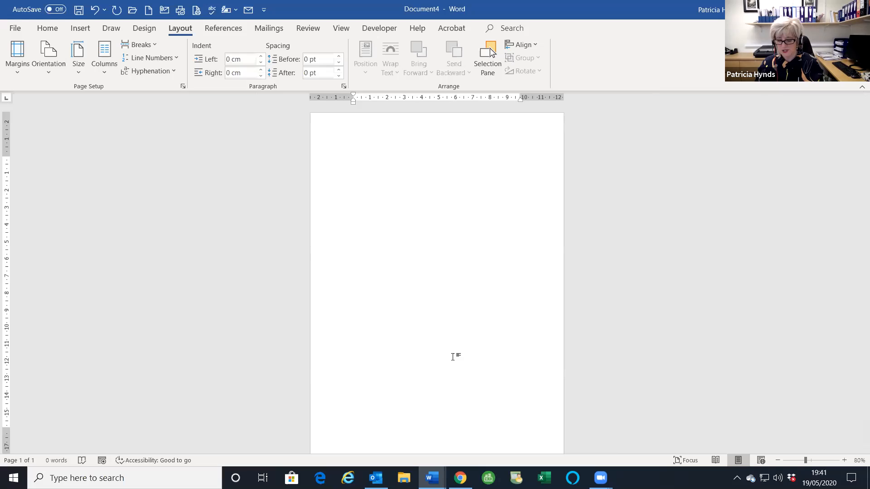
- Add three page breaks for four blank pages, then place the cursor on page 1
key("ctrl+Return")
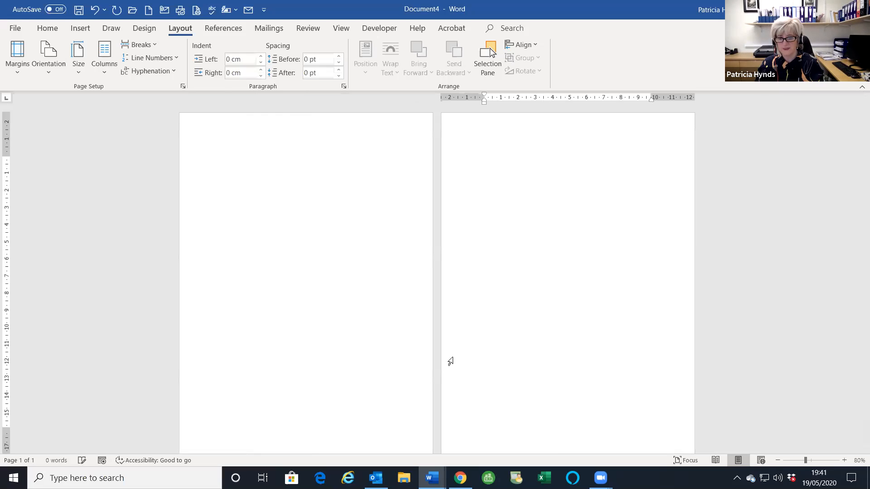
key("ctrl+Return")
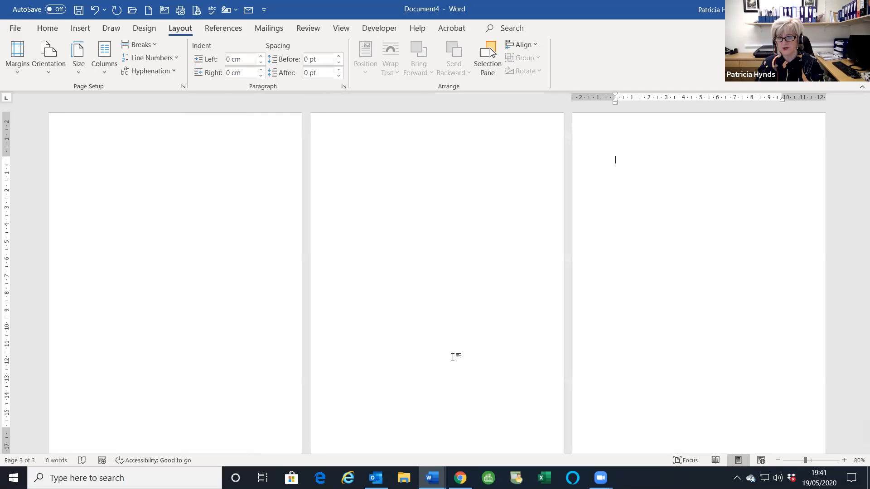
key("ctrl+Return")
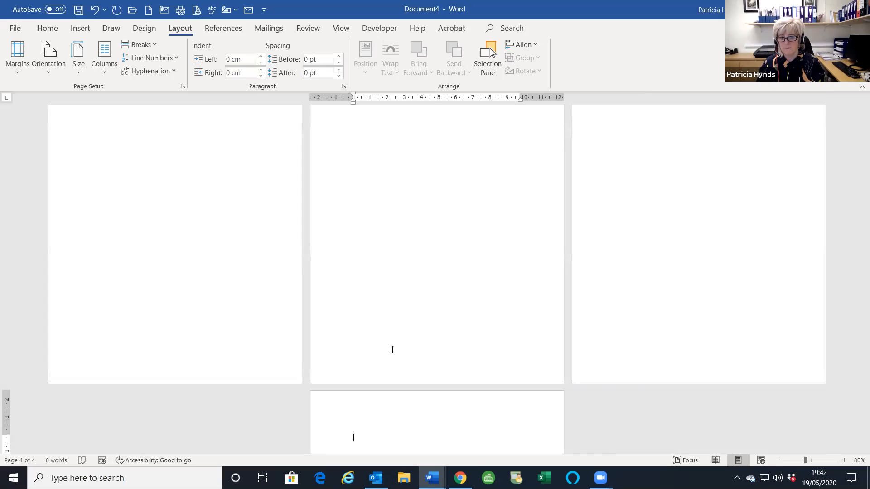
scroll(403, 317, "up", 3)
left_click(200, 166)
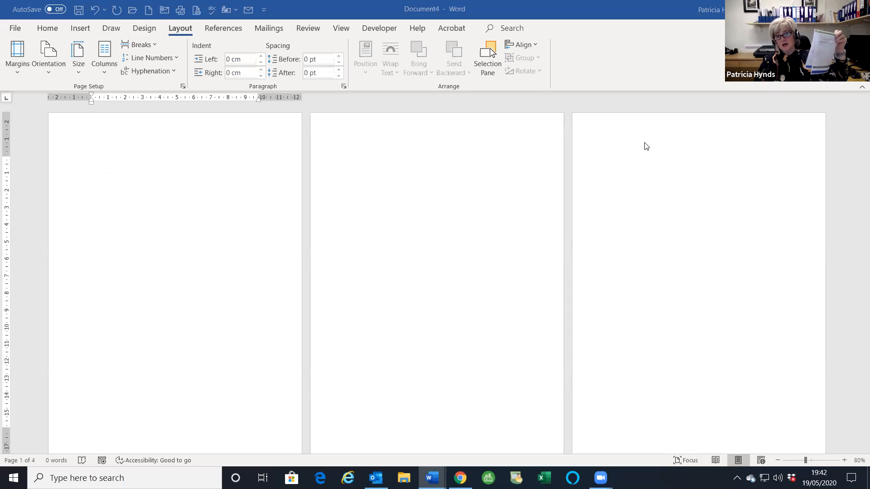
scroll(545, 242, "down", 3)
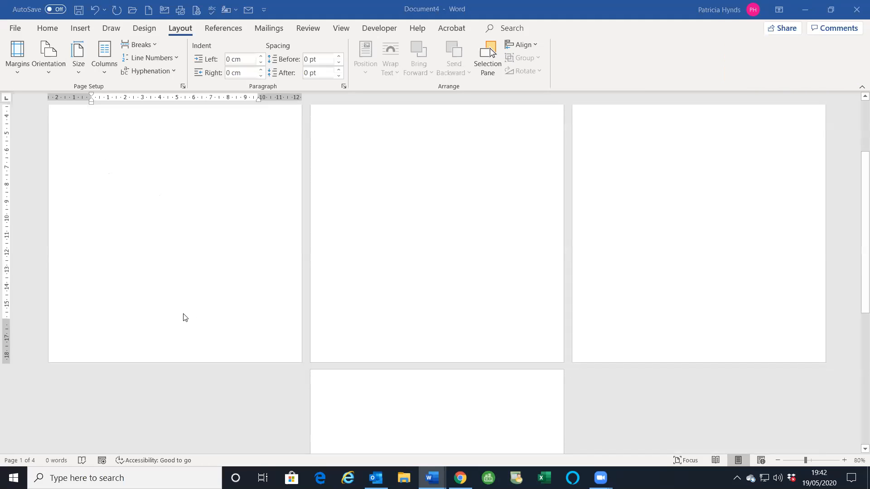
scroll(181, 327, "up", 3)
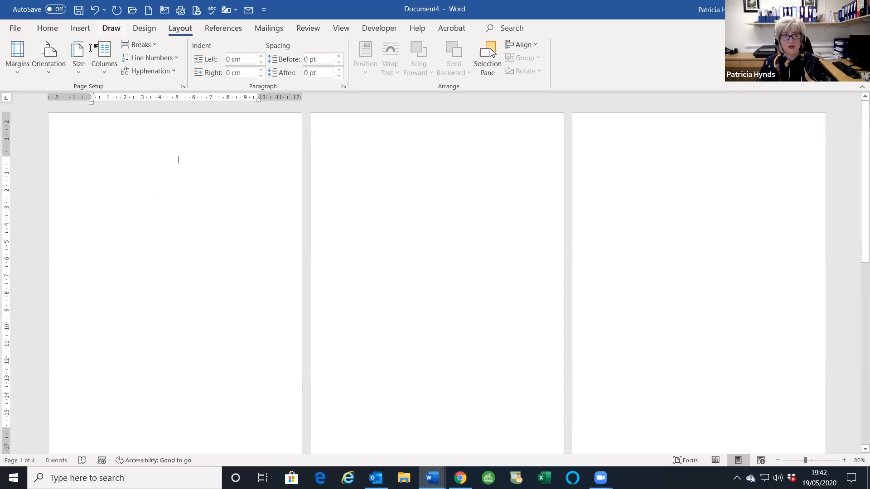
- Draw a rectangle spanning page 1 from top-left to bottom-right corner
left_click(85, 27)
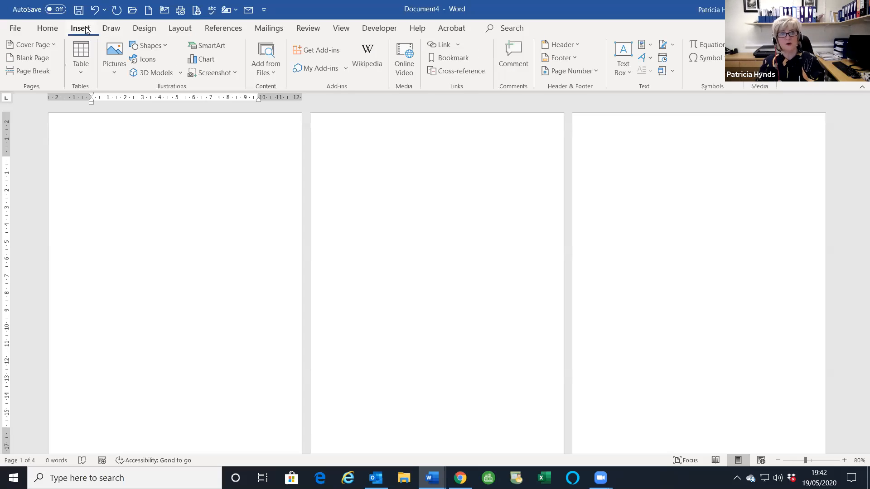
left_click(154, 46)
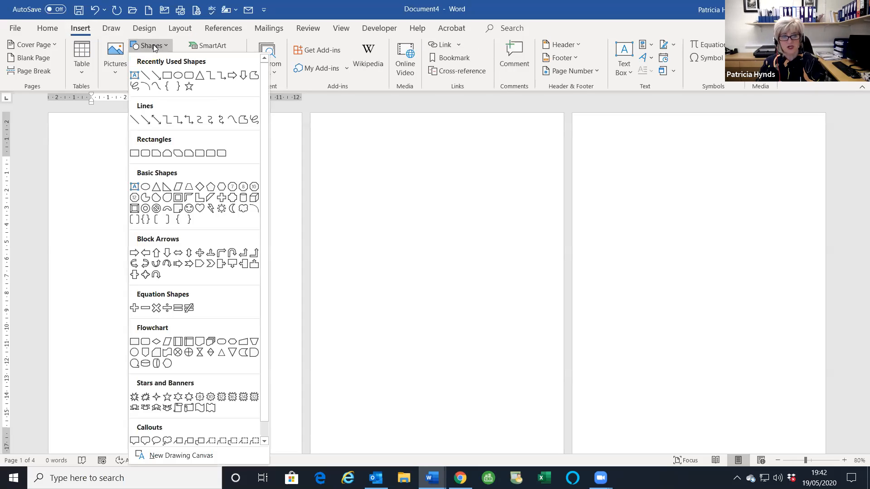
left_click(166, 76)
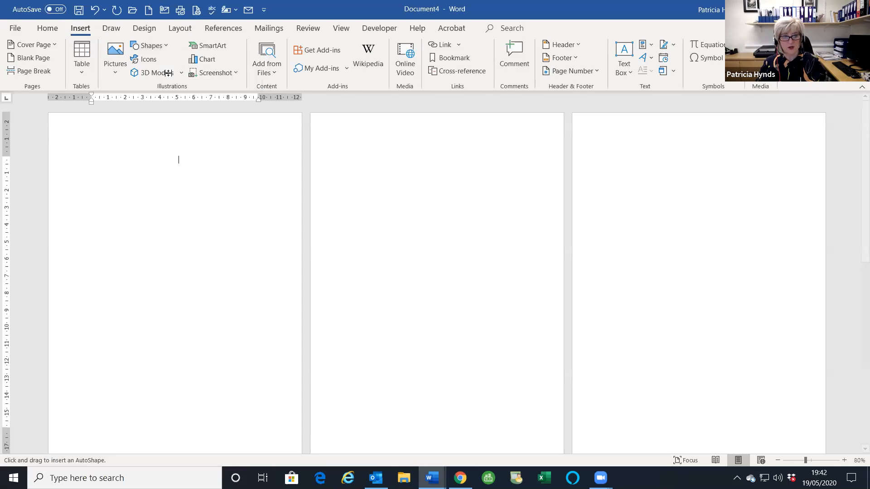
mouse_move(49, 113)
left_mouse_down()
mouse_move(132, 204)
mouse_move(237, 457)
mouse_move(301, 463)
left_mouse_up()
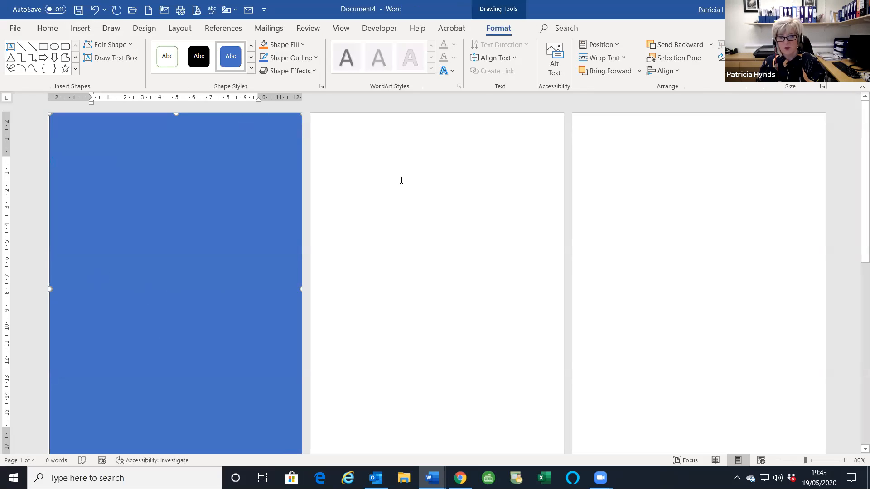
left_click(399, 194)
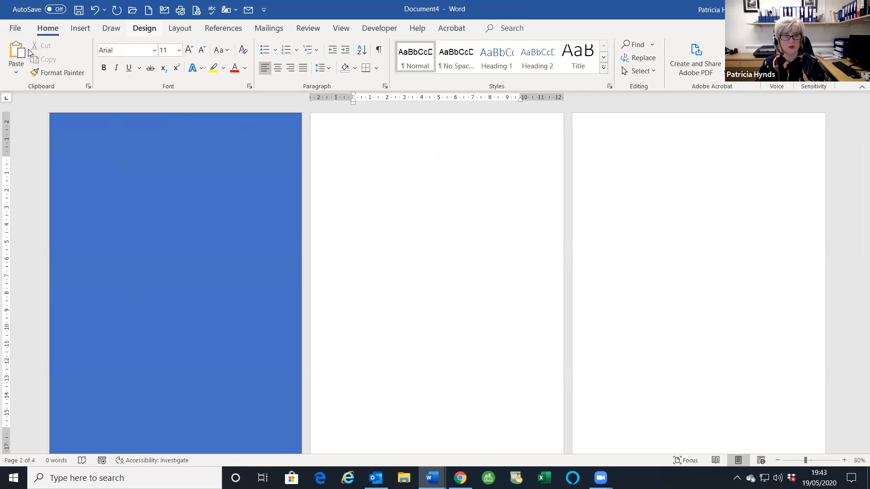
- Draw a large circle on the blue page and nudge it into place
left_click(79, 29)
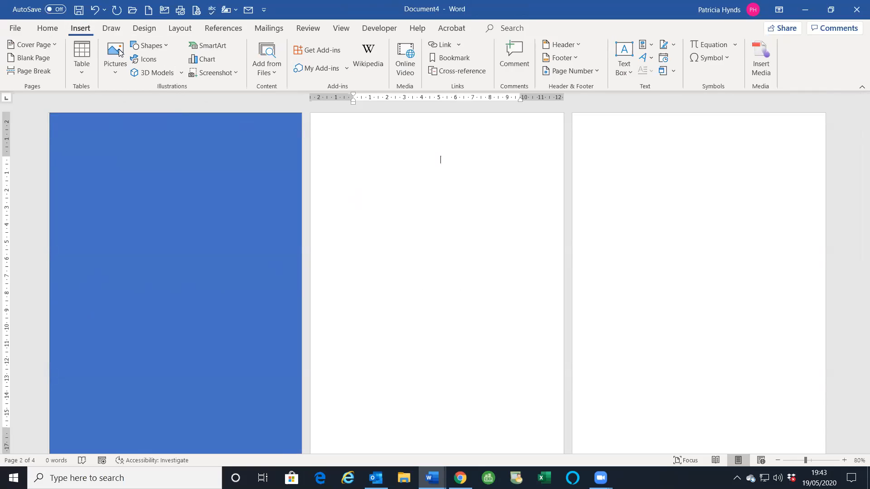
left_click(150, 46)
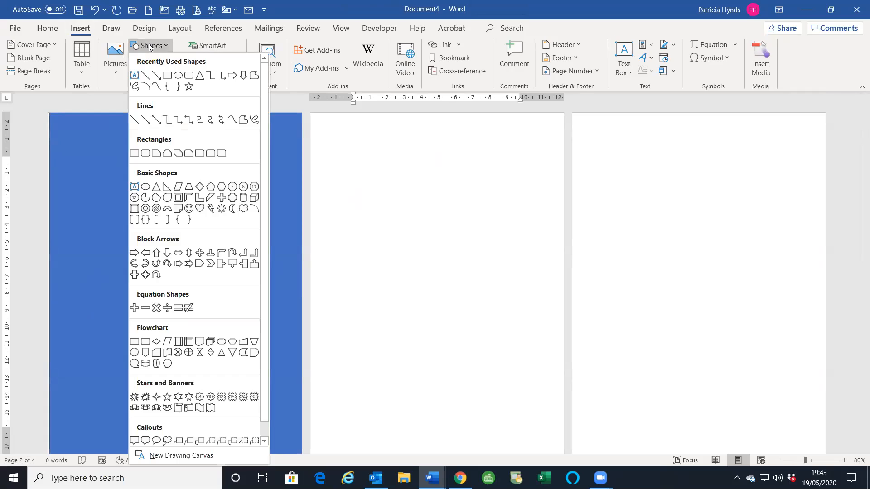
left_click(178, 76)
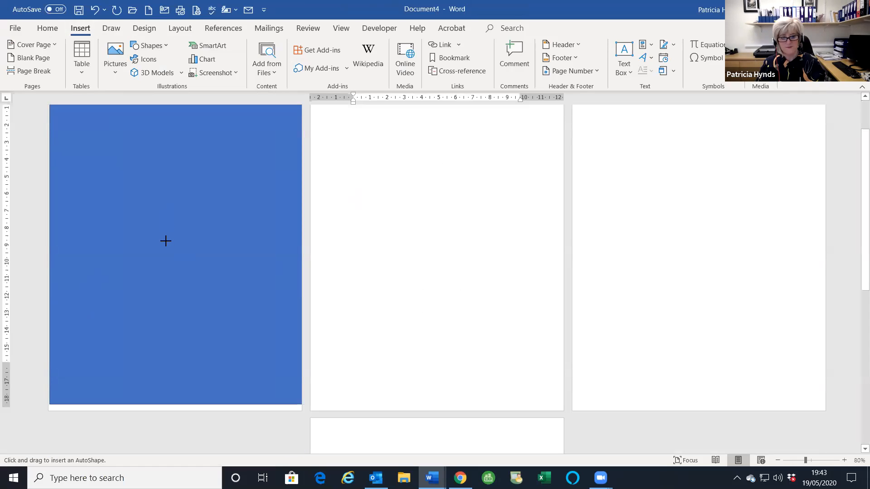
left_click_drag(116, 192, 240, 375)
left_click_drag(321, 406, 334, 415)
mouse_move(249, 351)
left_mouse_down()
mouse_move(233, 344)
mouse_move(239, 347)
left_mouse_up()
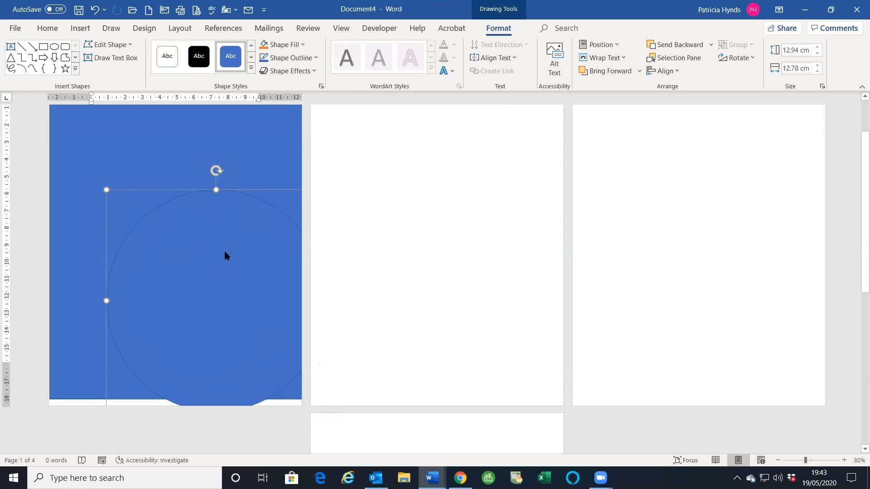
- Fill the circle with the jeshoots-com-219388-unsplash.jpg photo from a file
left_click(301, 45)
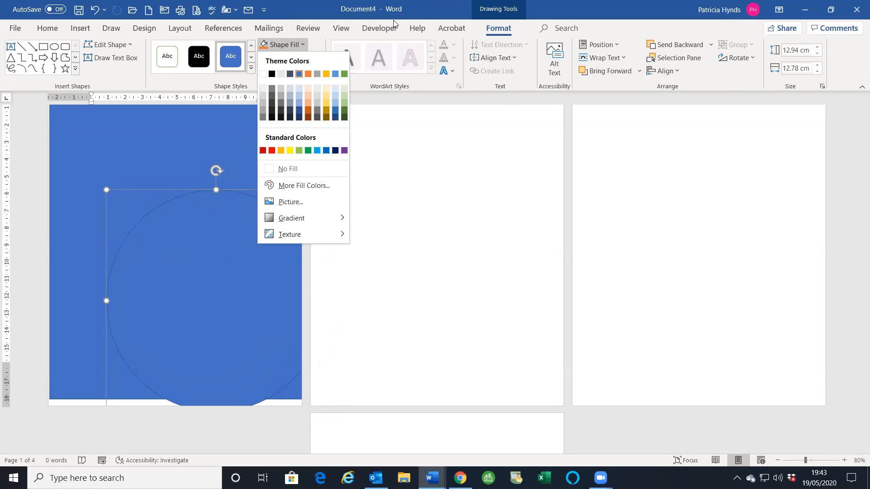
left_click(206, 275)
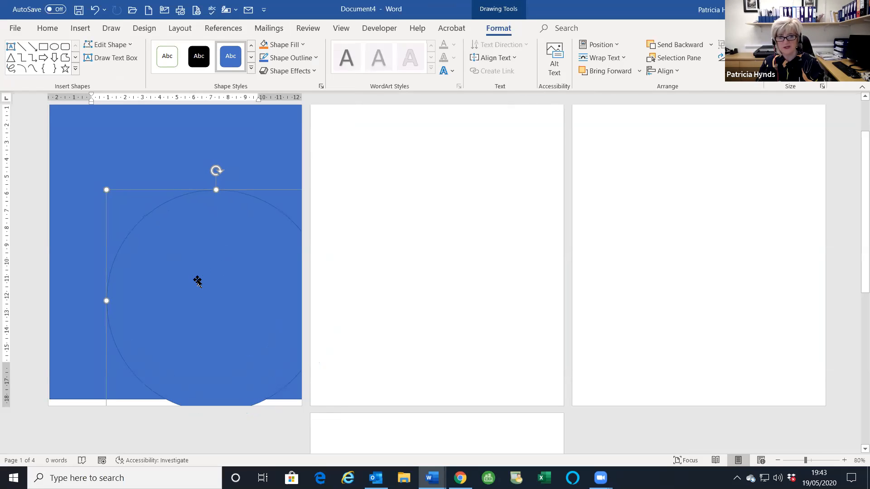
left_click(285, 44)
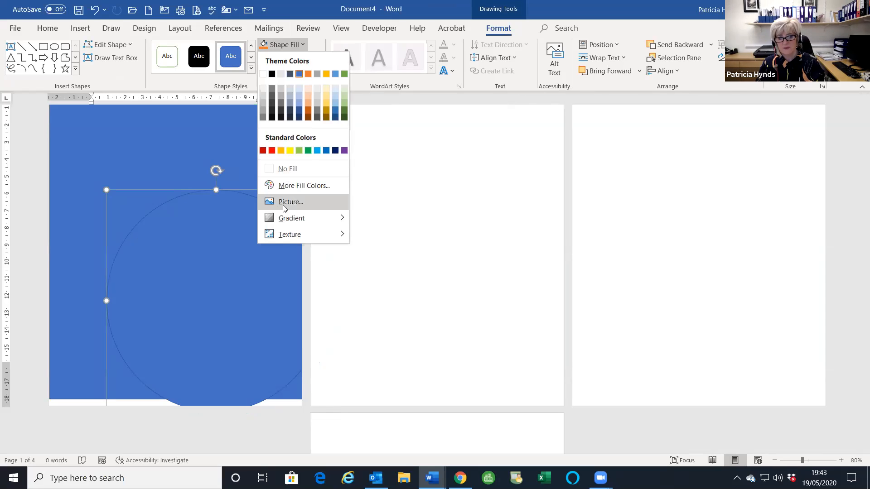
left_click(283, 204)
left_click(335, 193)
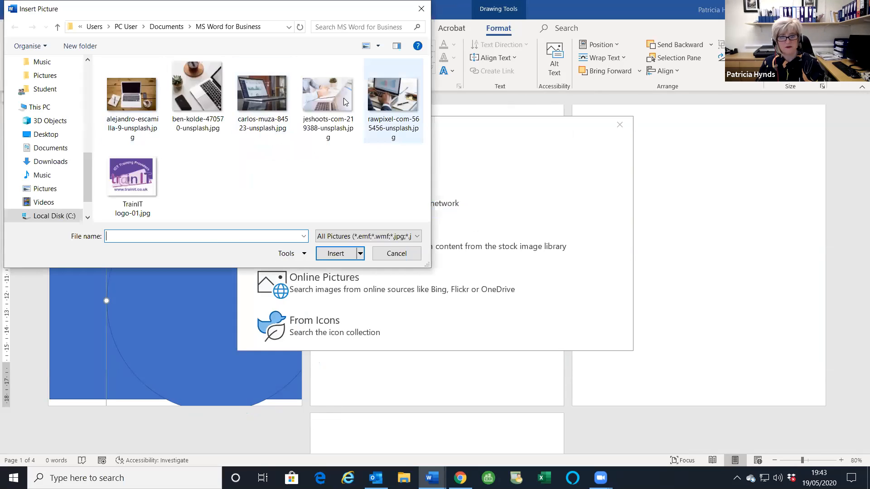
left_click(341, 106)
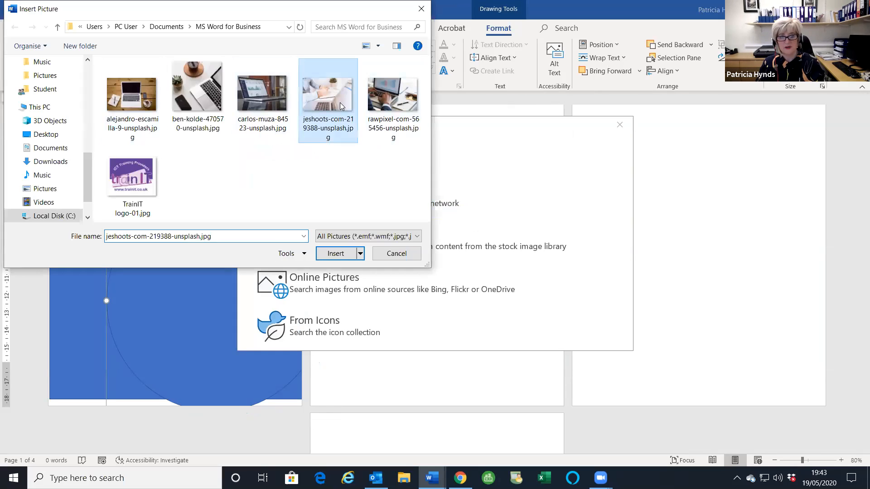
left_click(336, 253)
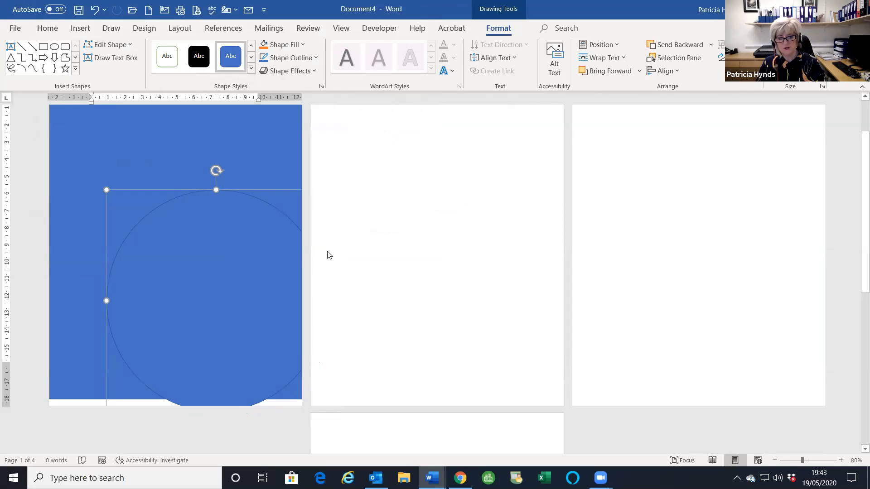
- Reposition and slightly shrink the photo circle on the blue page
left_click_drag(220, 308, 238, 303)
scroll(233, 342, "down", 2)
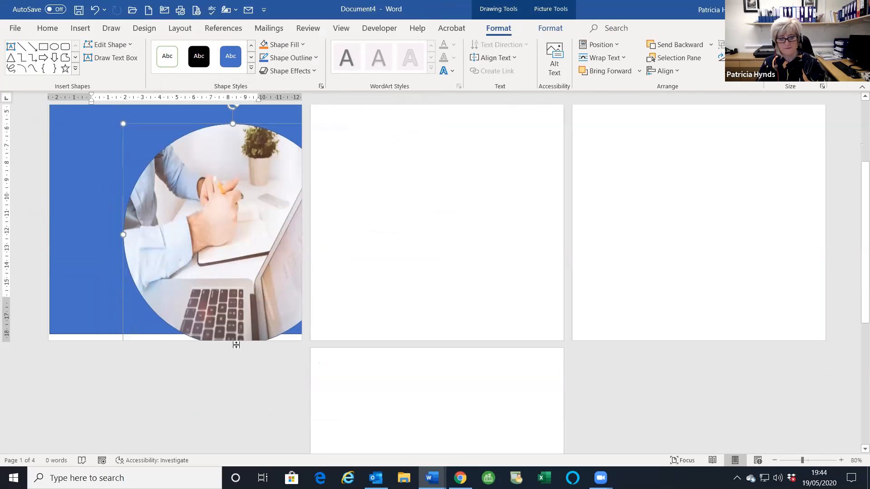
mouse_move(213, 175)
left_mouse_down()
mouse_move(212, 154)
mouse_move(211, 165)
left_mouse_up()
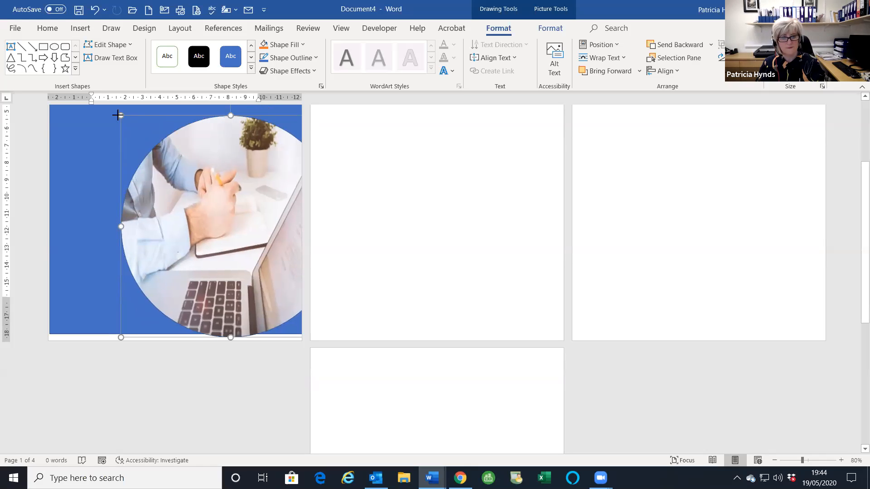
left_click_drag(118, 115, 131, 130)
left_click_drag(220, 180, 220, 207)
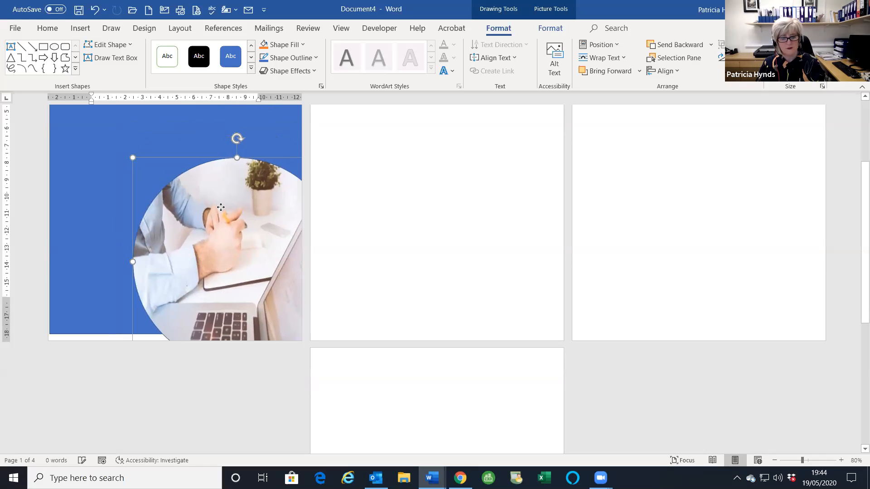
scroll(254, 236, "up", 3)
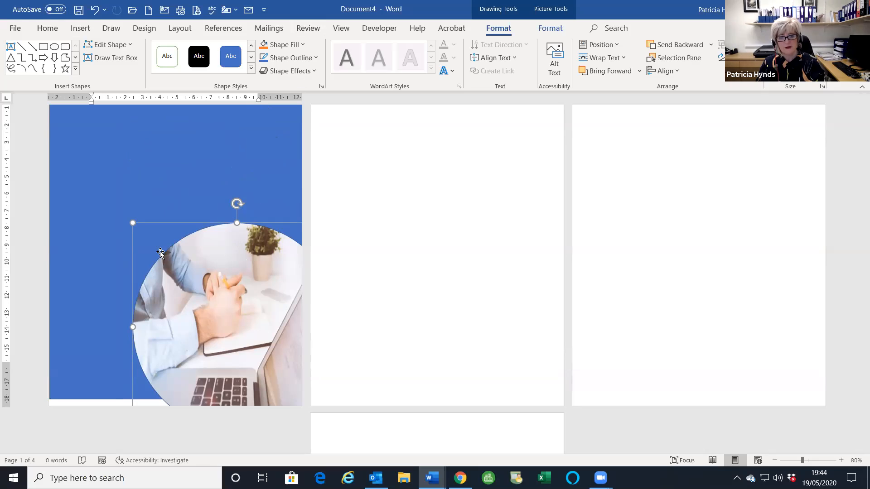
- Set the circular photo's shape outline to No Outline
left_click(292, 59)
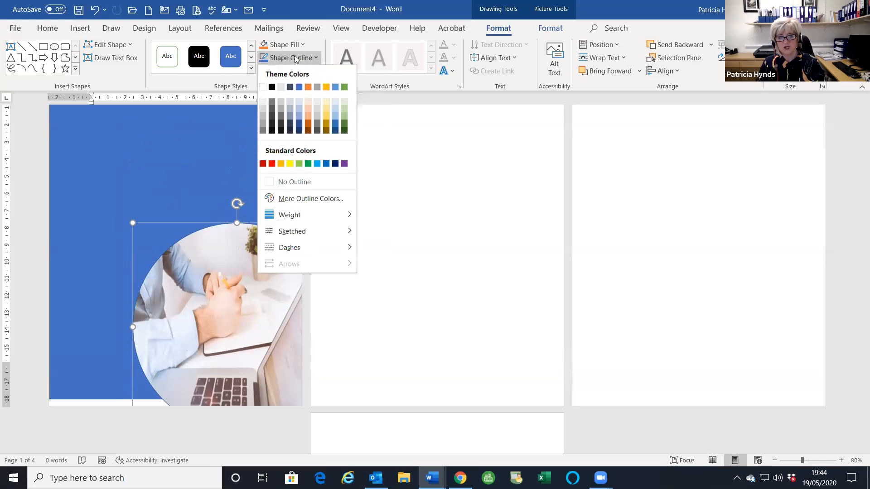
left_click(273, 181)
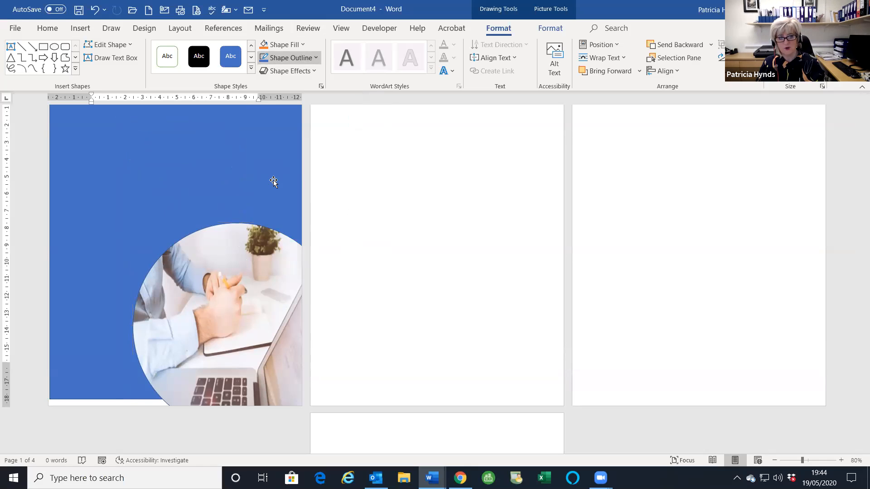
left_click(241, 283)
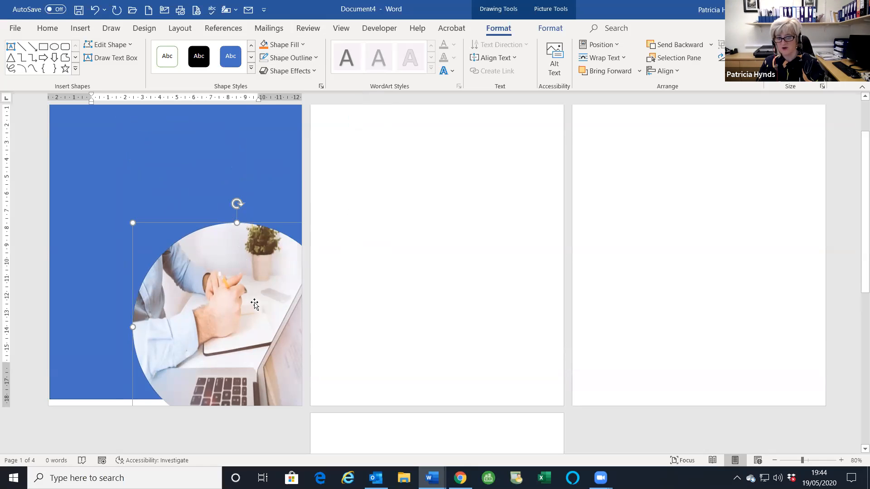
scroll(174, 218, "up", 2)
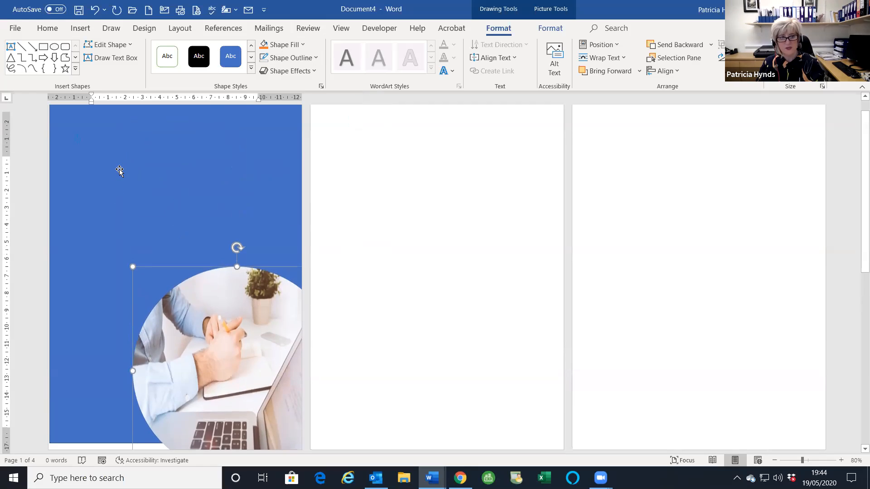
scroll(105, 172, "up", 1)
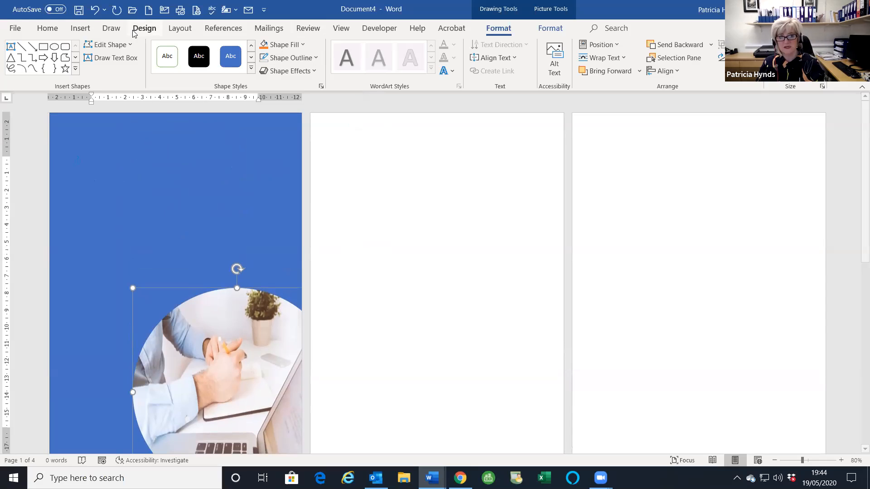
- Draw a plain text box at the top of the blue page and begin typing 'TRAINIT ICT TRAI'
left_click(80, 29)
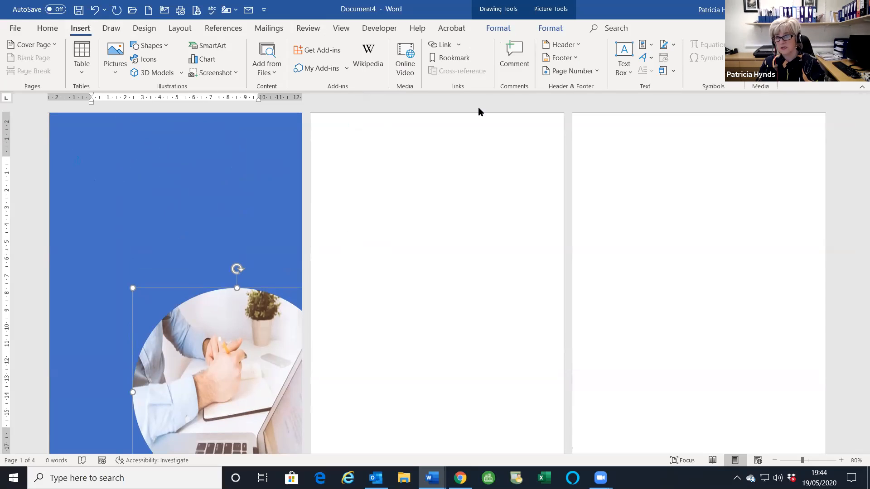
left_click(624, 64)
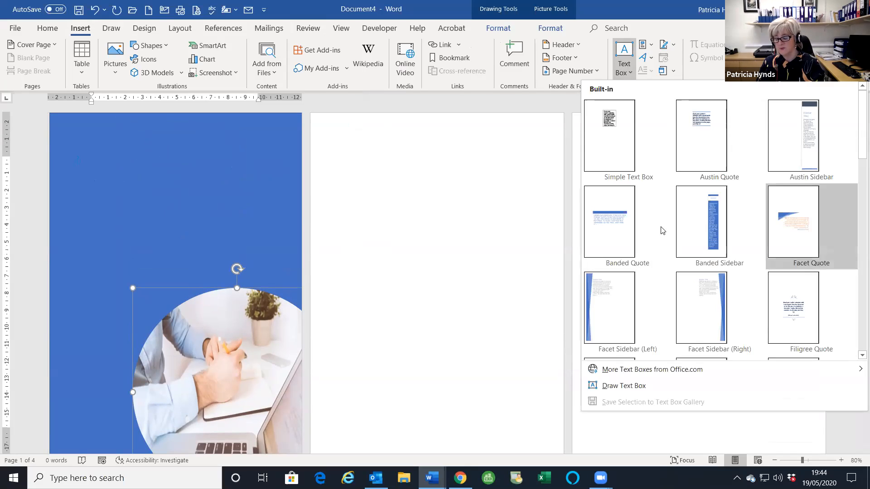
left_click(611, 387)
left_click_drag(60, 129, 245, 205)
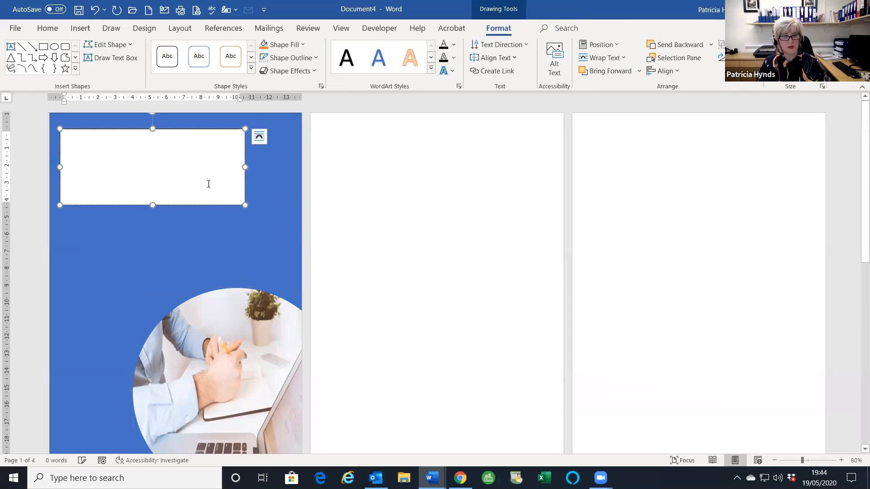
type("trainit")
key("BackSpace")
key("BackSpace")
key("BackSpace")
type("TRAIN")
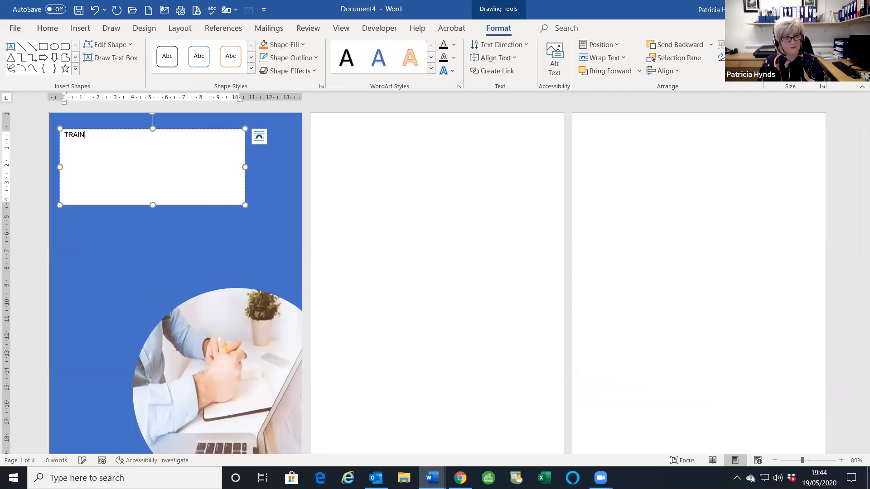
type("IT ICT TRAINING PROVIDERS")
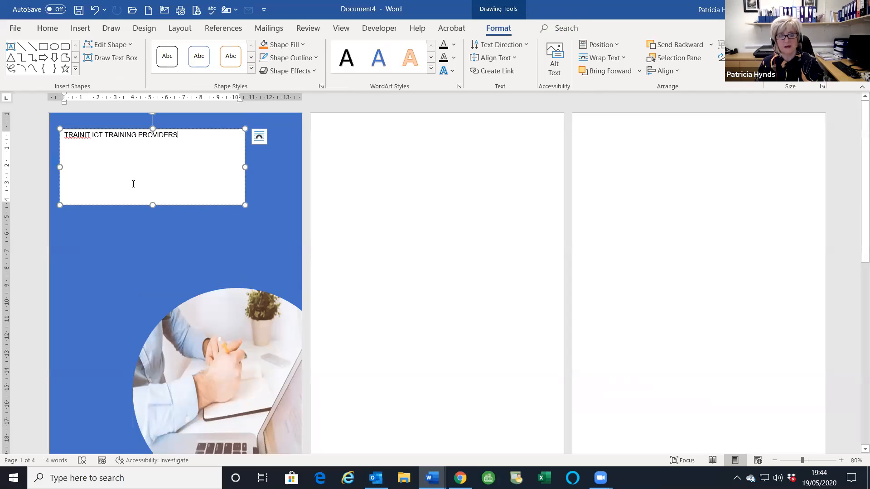
- Give the title text box no fill and no outline
left_click(279, 45)
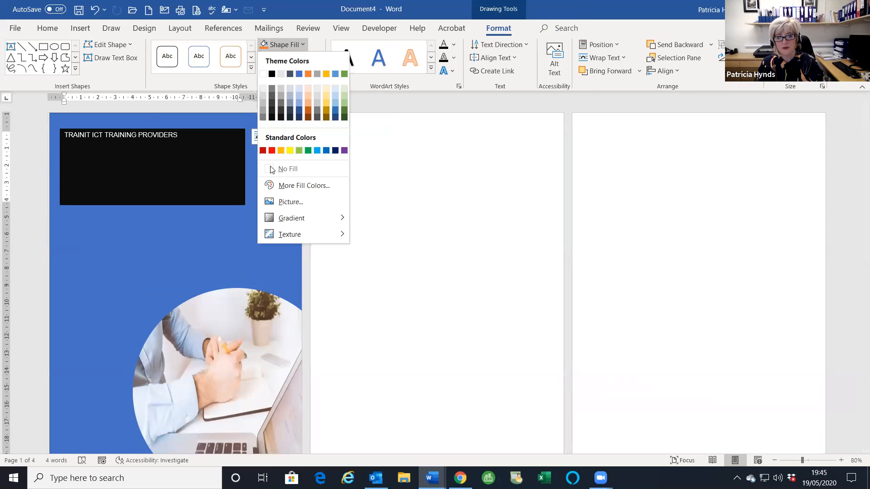
left_click(269, 168)
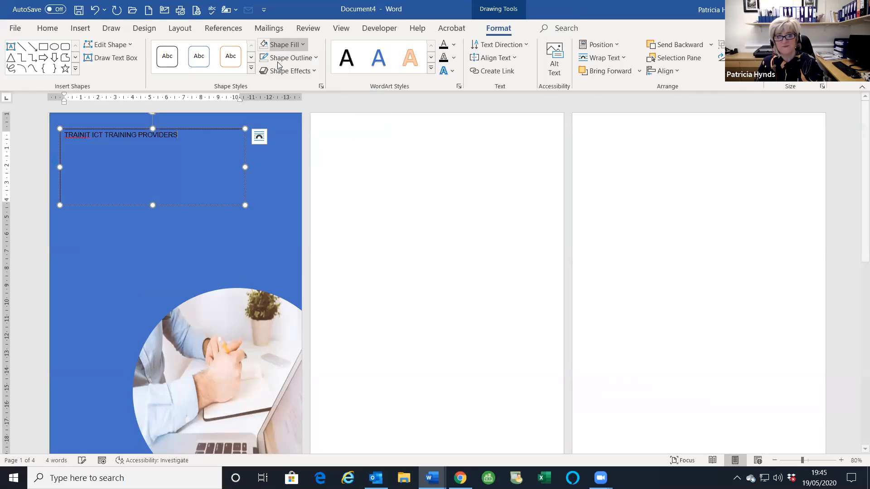
left_click(278, 60)
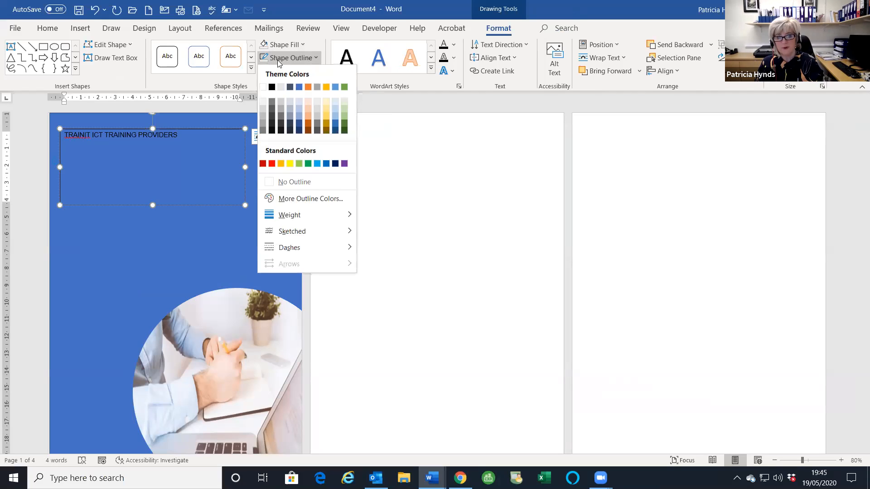
left_click(284, 181)
- Set the title to Bebas Neue at 72 pt and enlarge the box to fit it
left_click_drag(195, 133, 64, 135)
left_click(48, 29)
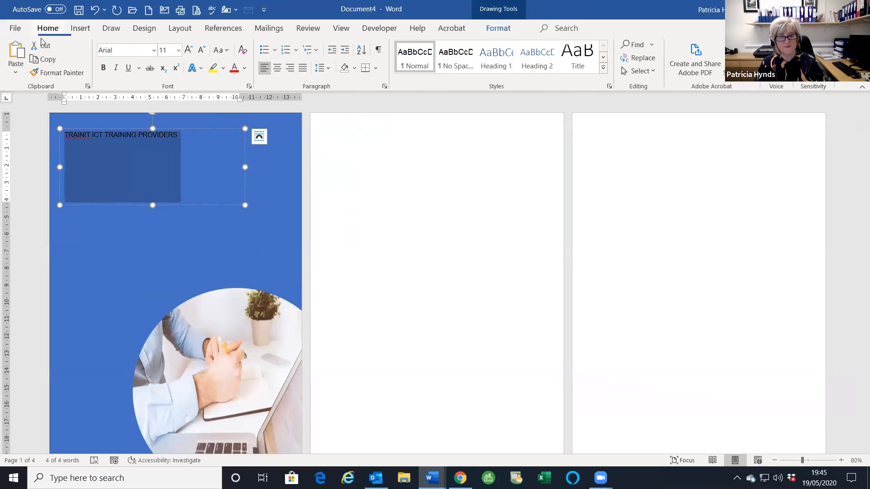
left_click(130, 52)
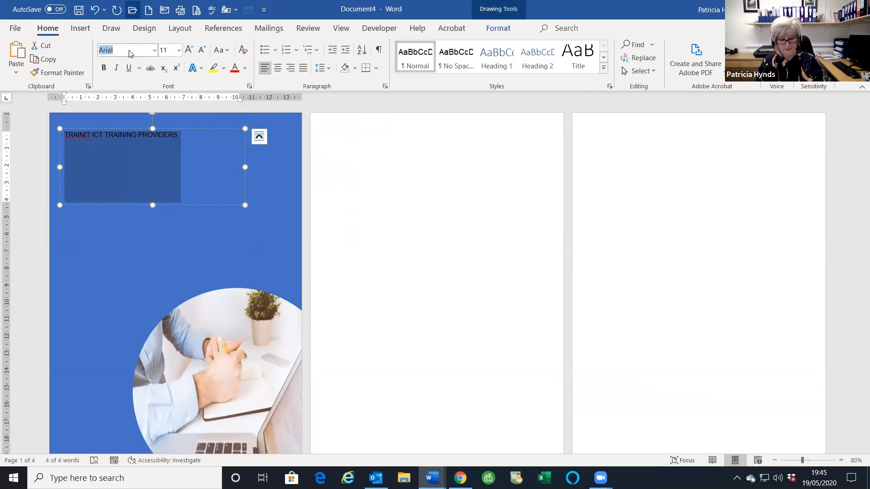
type("Bebas Neue")
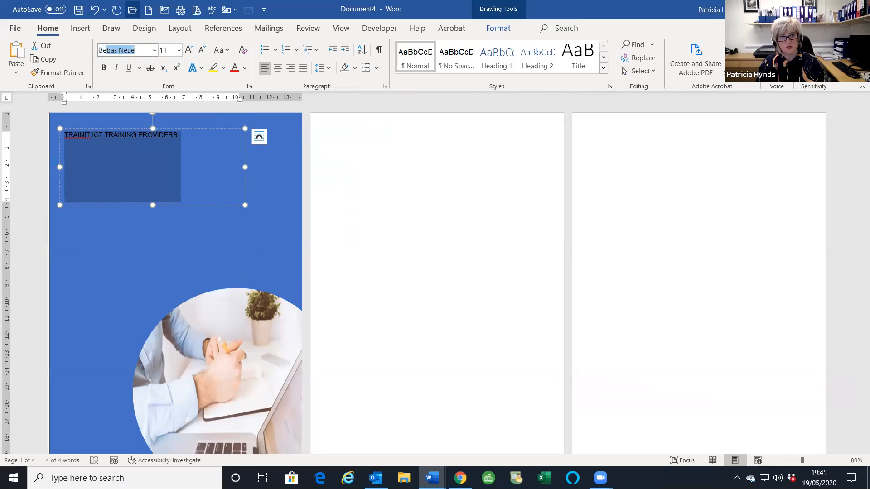
key("Return")
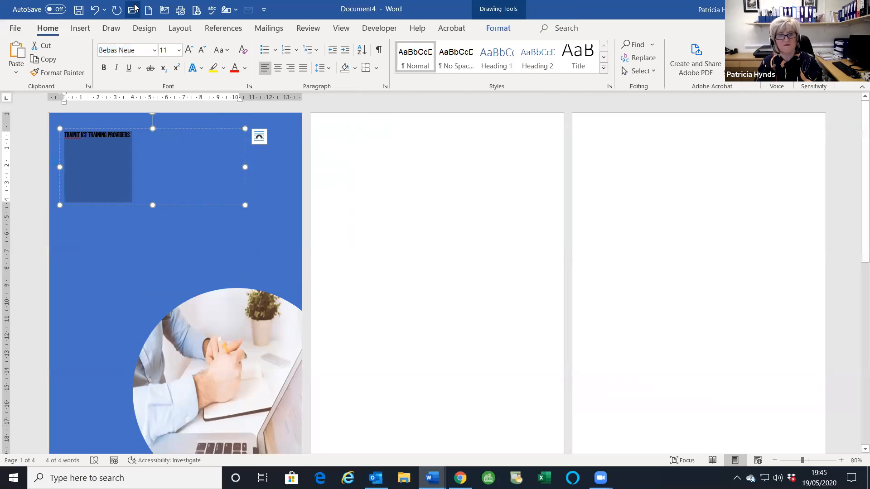
left_click(189, 50)
left_click(188, 50)
left_click(189, 50)
left_click(189, 49)
left_click(189, 50)
left_click(189, 50)
left_click(188, 50)
left_click(188, 50)
left_click(188, 49)
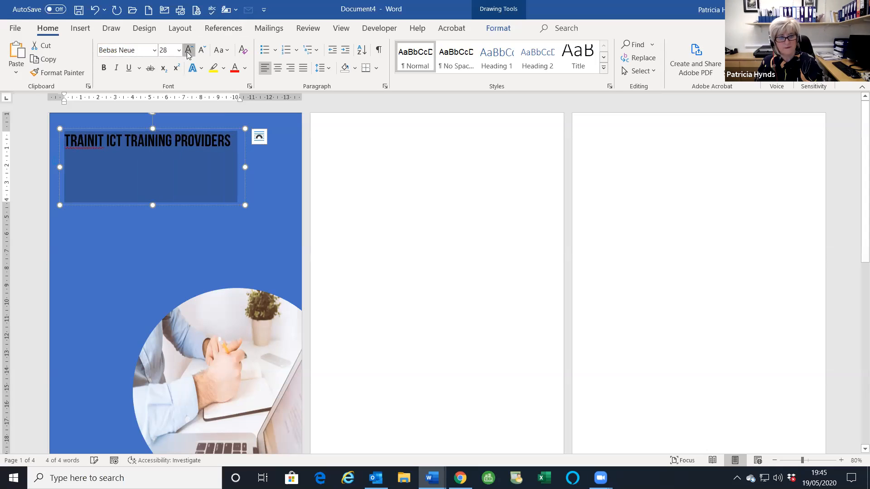
left_click(189, 50)
left_click(189, 49)
left_click(188, 50)
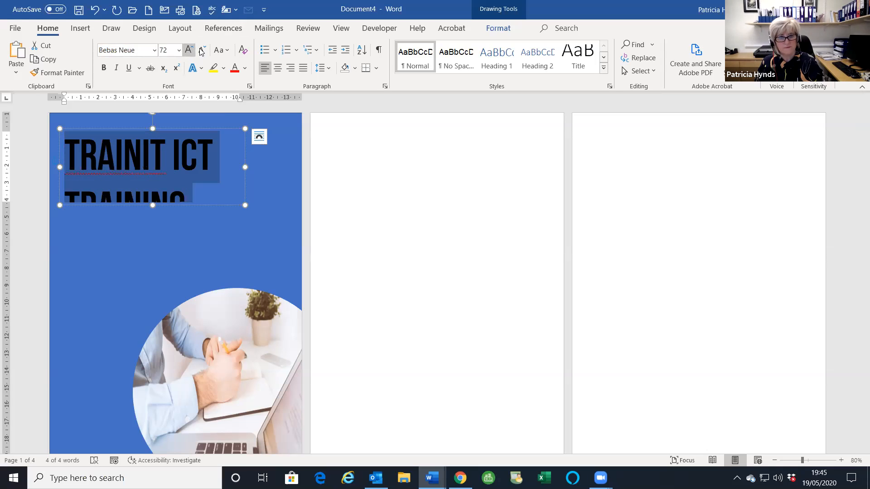
left_click(202, 50)
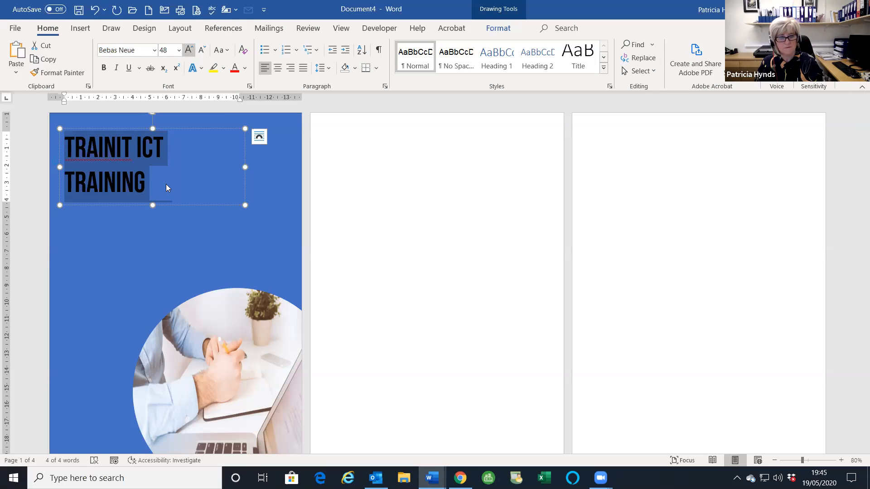
left_click(189, 50)
left_click_drag(254, 222, 288, 287)
- Make the title text white
left_click_drag(220, 260, 62, 150)
left_click(244, 68)
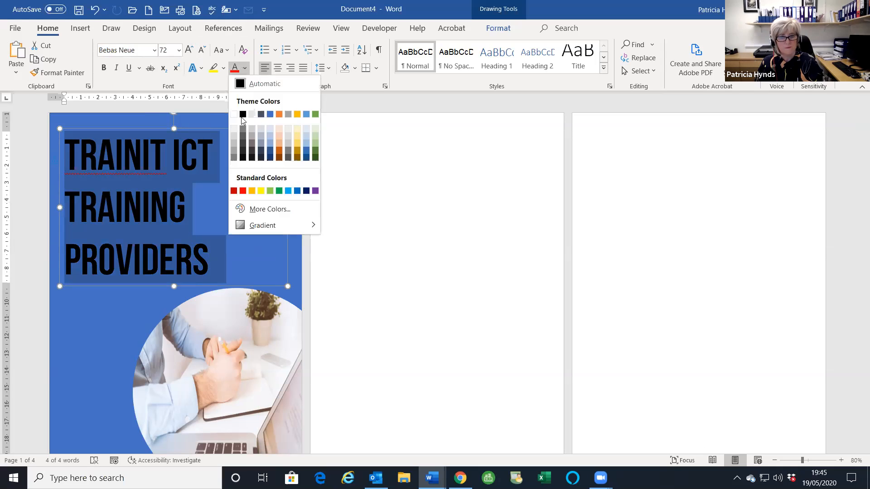
left_click(237, 111)
left_click(361, 186)
left_click(432, 213)
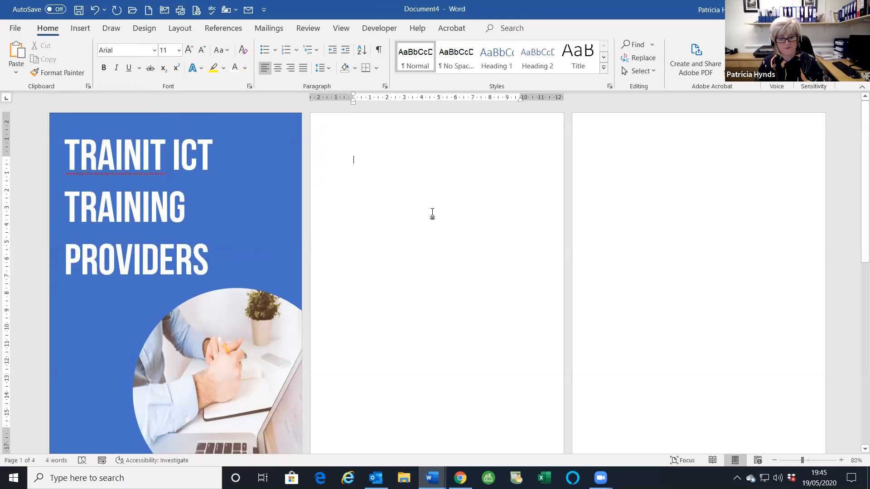
scroll(432, 215, "down", 5)
scroll(431, 216, "up", 5)
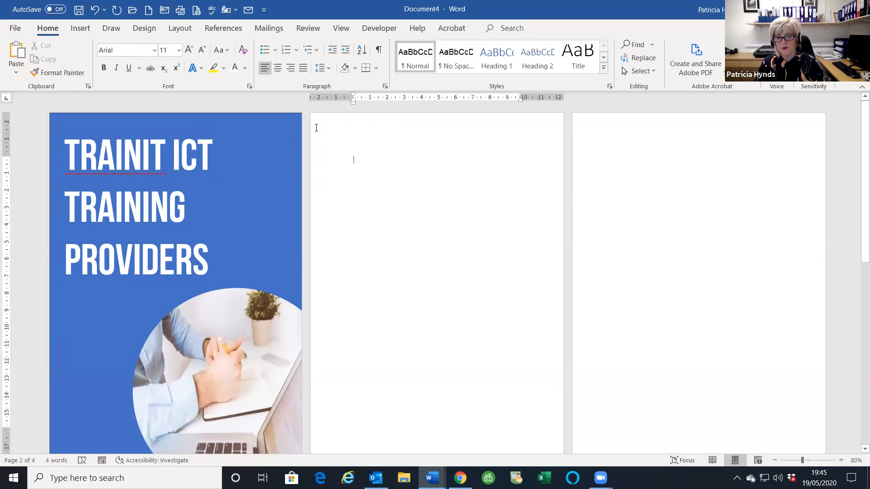
scroll(489, 388, "down", 3)
scroll(472, 320, "up", 3)
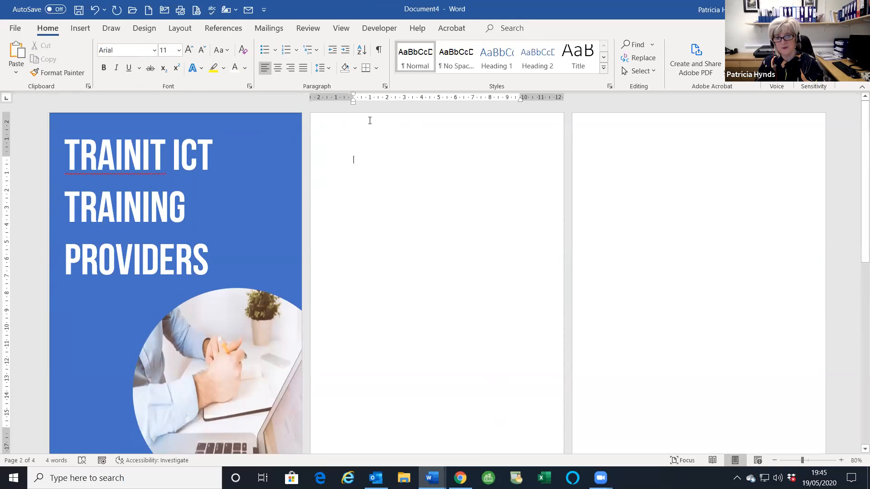
- In the header, draw a blue wave shape across the top of page 2
double_click(352, 129)
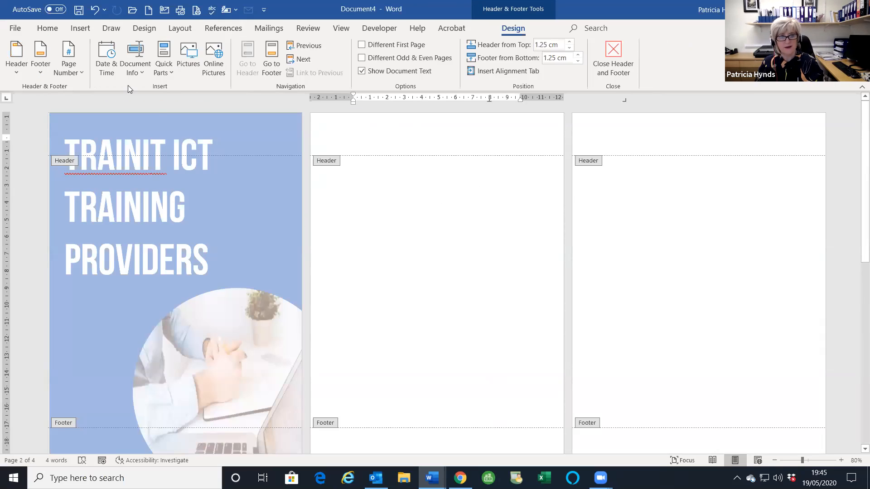
left_click(81, 29)
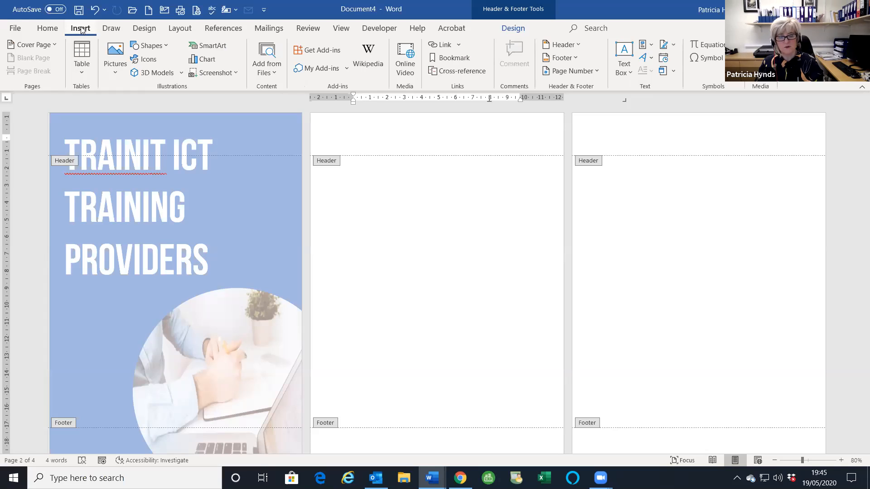
left_click(145, 46)
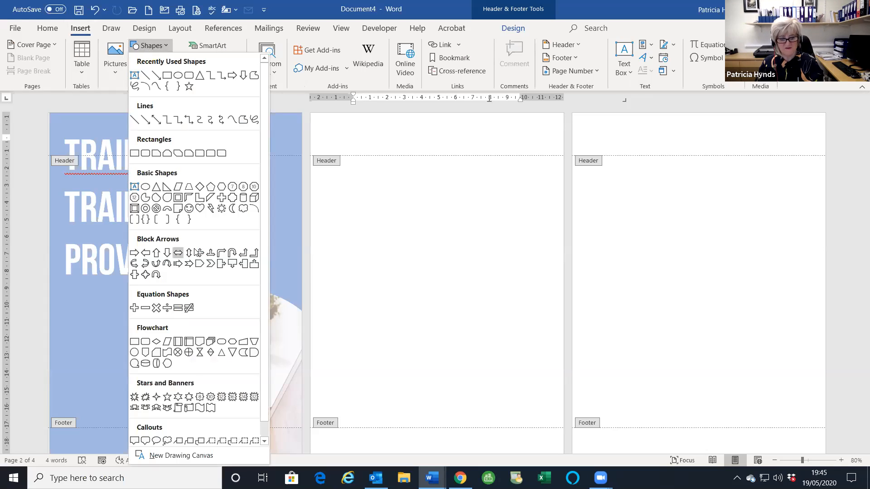
left_click(198, 408)
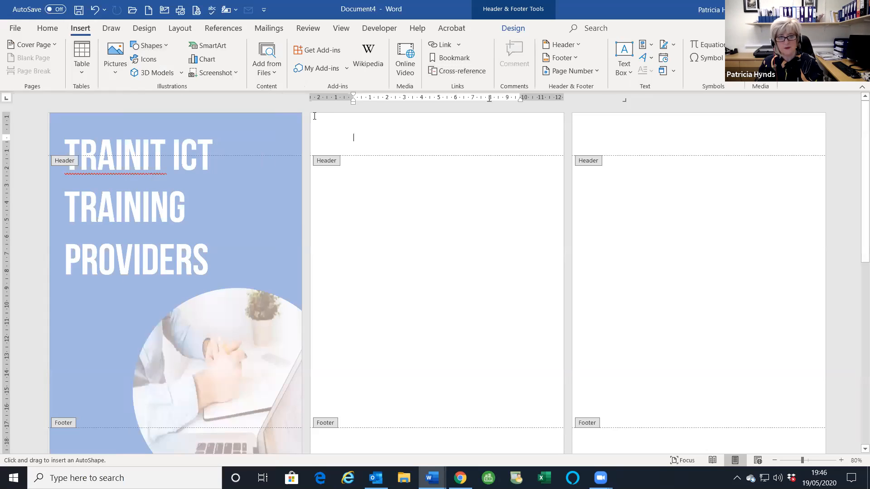
mouse_move(313, 114)
left_mouse_down()
mouse_move(341, 126)
mouse_move(562, 150)
left_mouse_up()
left_click_drag(445, 135, 446, 129)
- Select the Wave shape again to draw a second banner further down
scroll(419, 320, "down", 1)
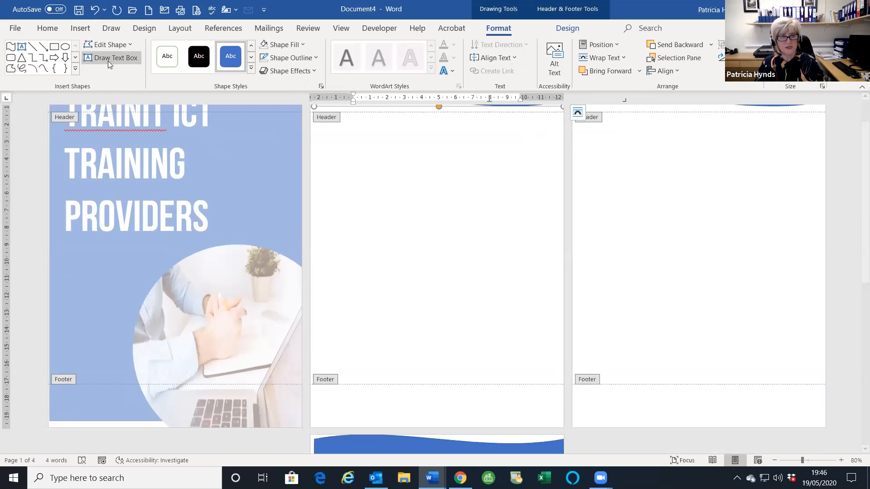
left_click(80, 28)
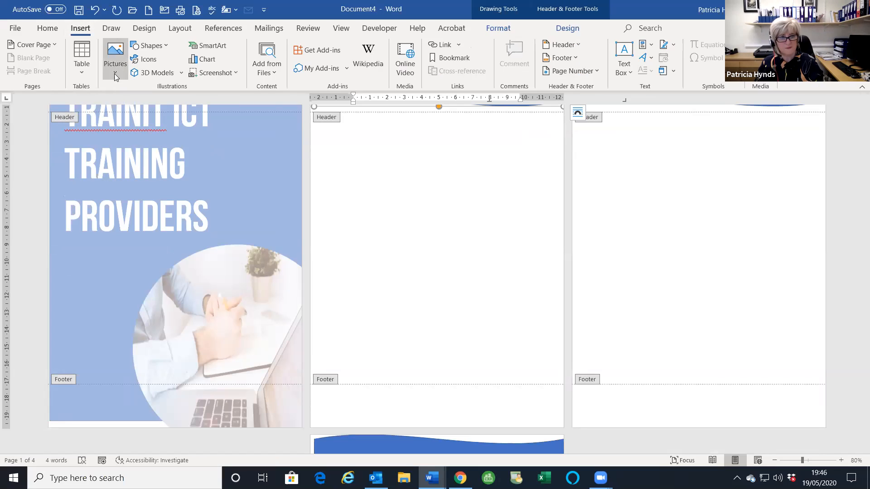
left_click(148, 46)
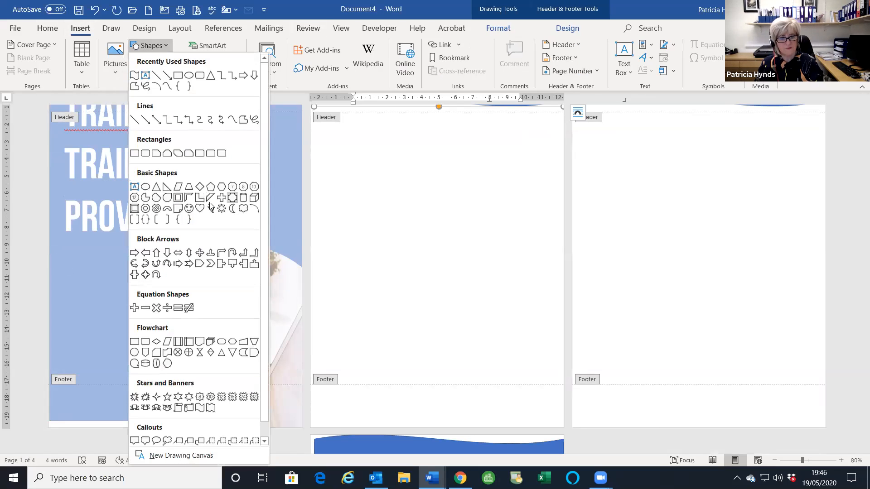
left_click(200, 408)
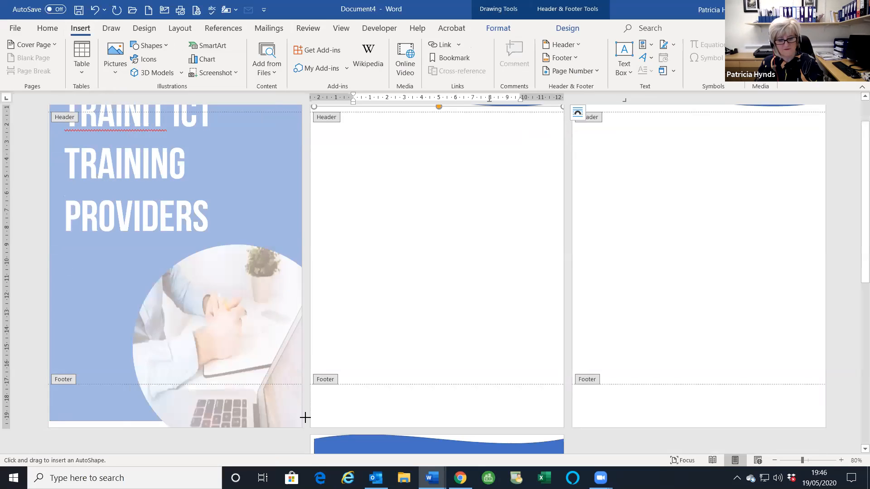
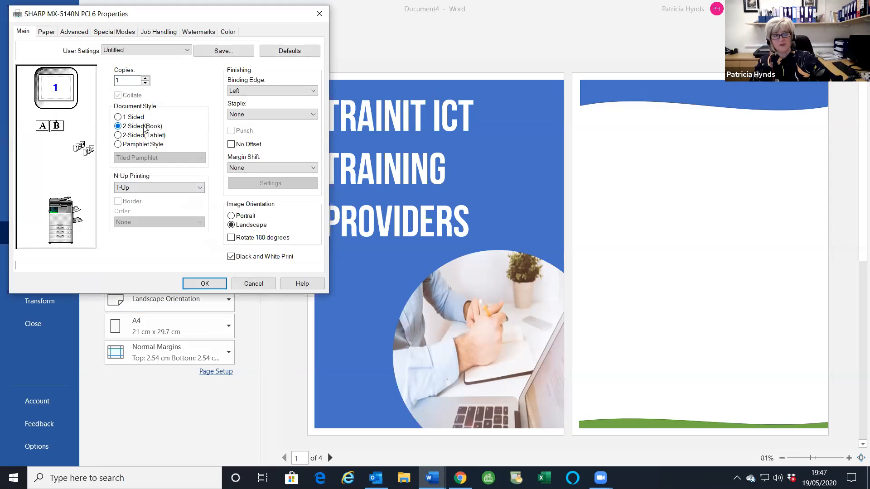
- Dismiss Printer Properties and leave the Print view to return to the booklet pages
key("Return")
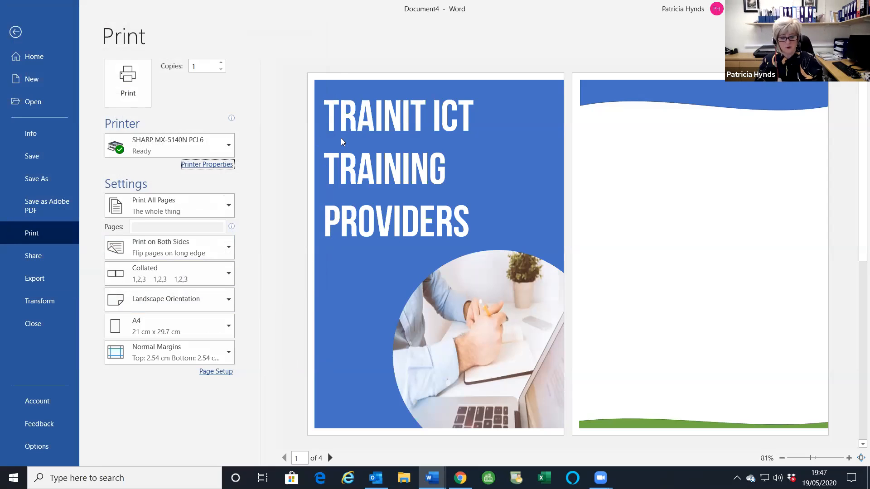
key("Escape")
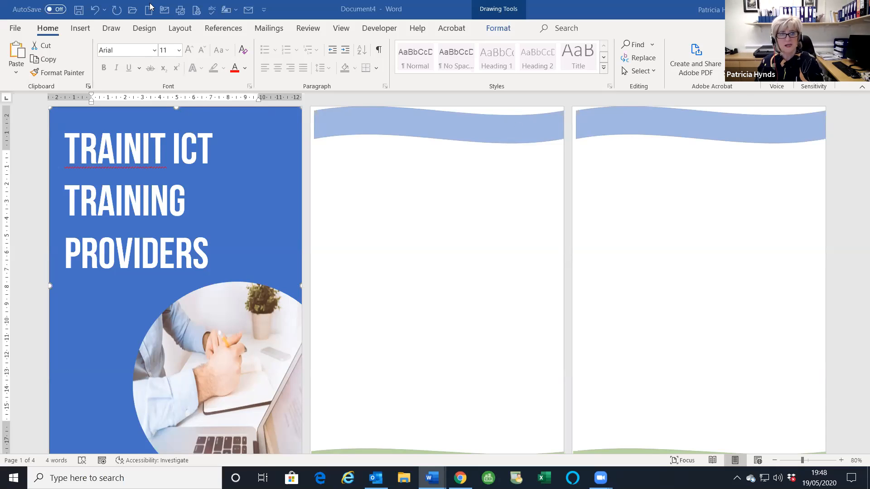
- Confirm Book fold in Page Setup without changes, then go to the File Home view
left_click(180, 28)
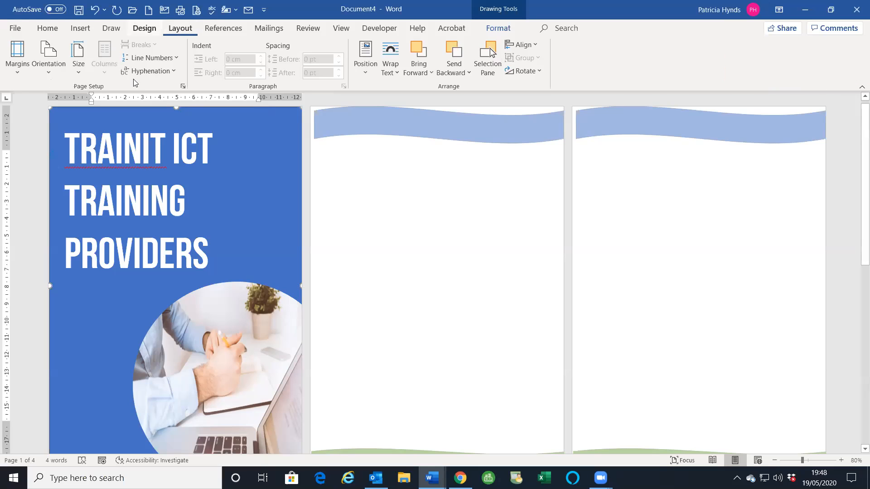
left_click(183, 87)
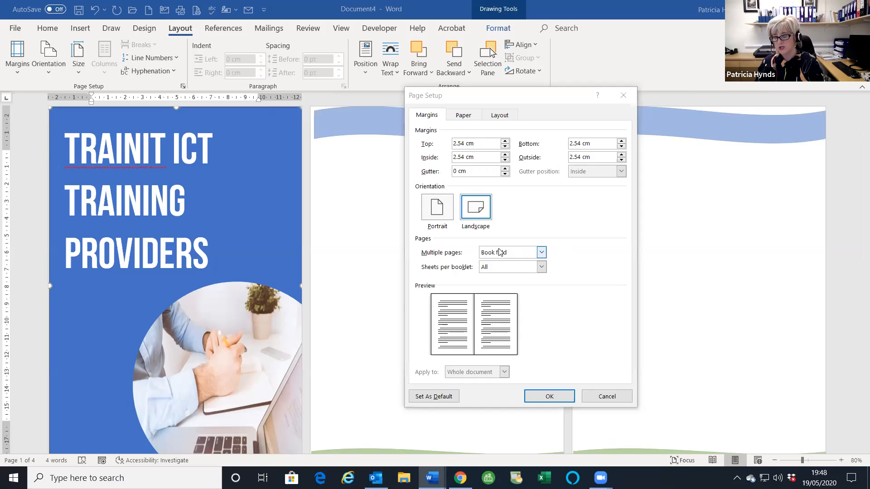
left_click(607, 397)
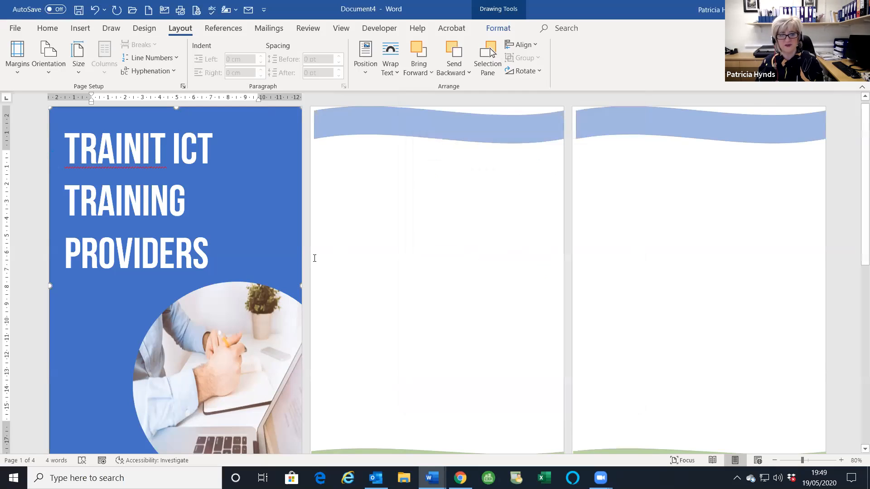
left_click(439, 152)
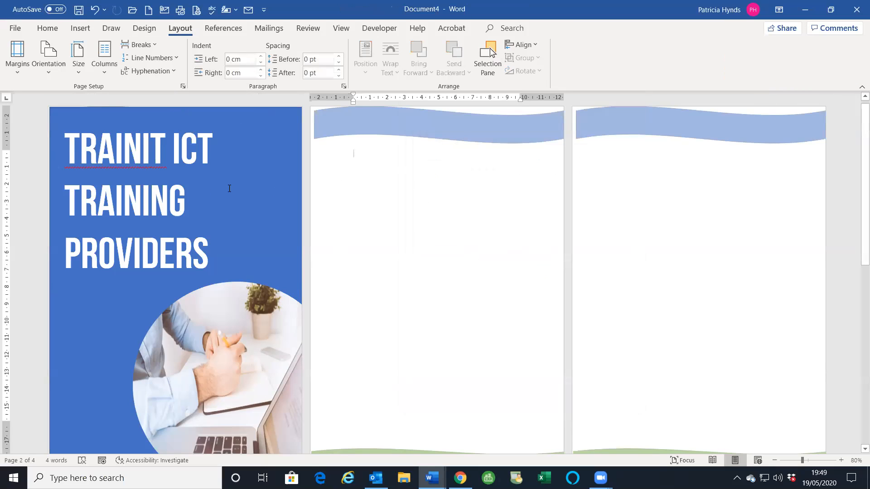
left_click(13, 28)
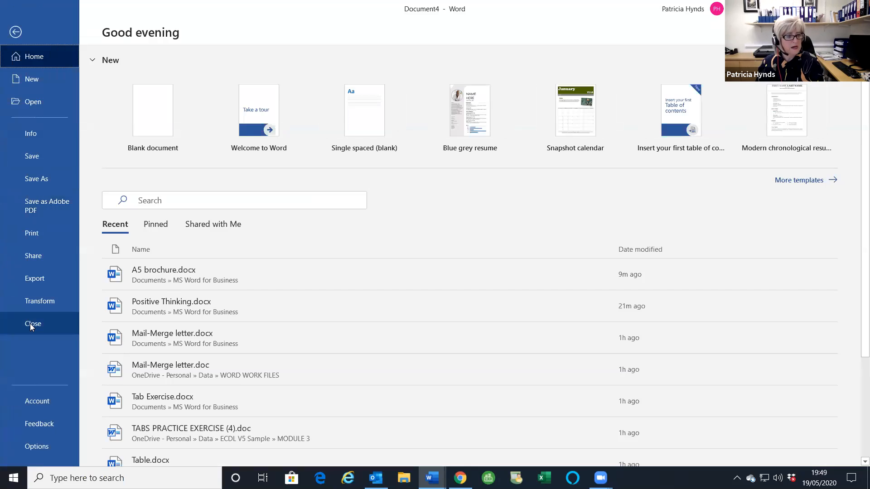
- Close the booklet with Don't Save, start a new blank document, and undo the alignment change
left_click(30, 323)
left_click(478, 307)
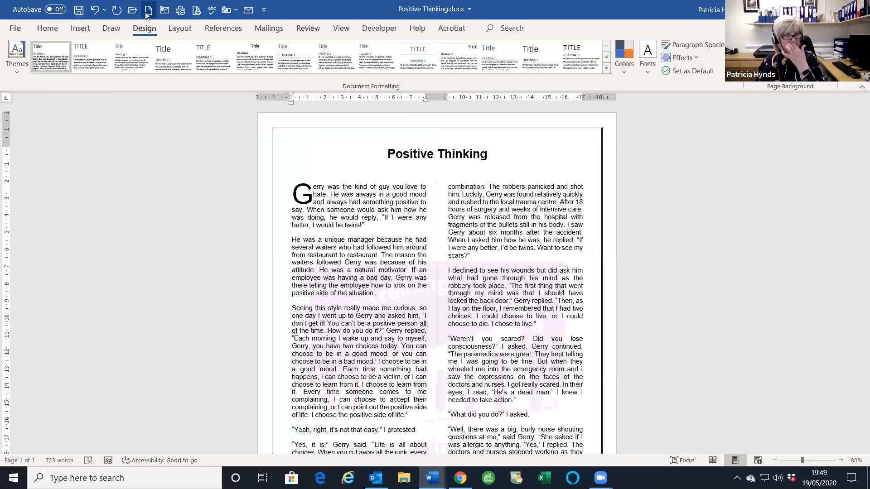
left_click(147, 10)
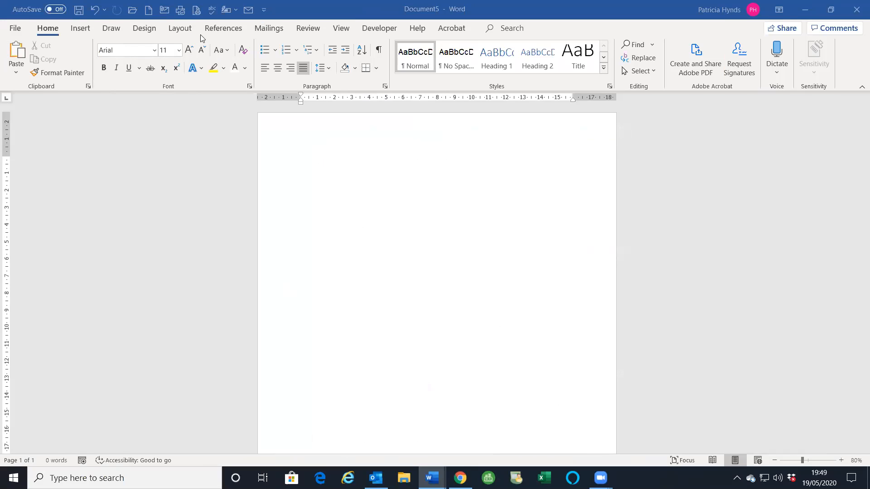
key("ctrl+z")
- Insert a Basic Cycle SmartArt diagram from the Cycle category
left_click(79, 28)
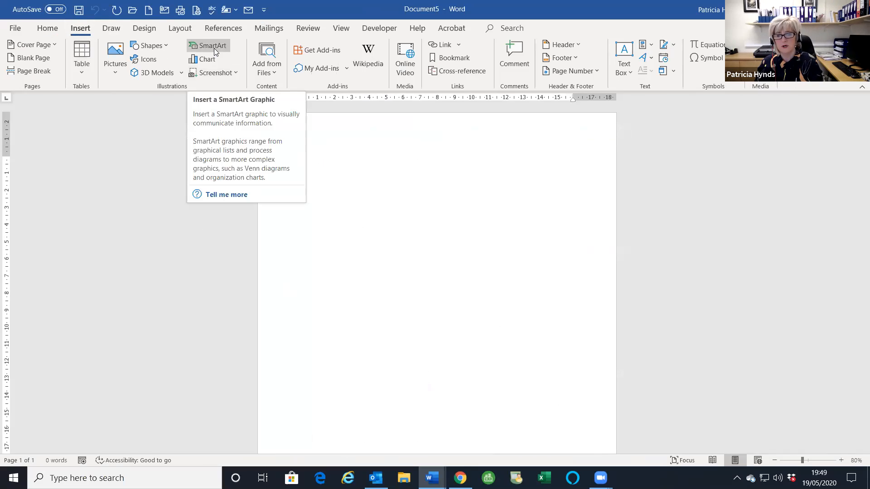
left_click(214, 48)
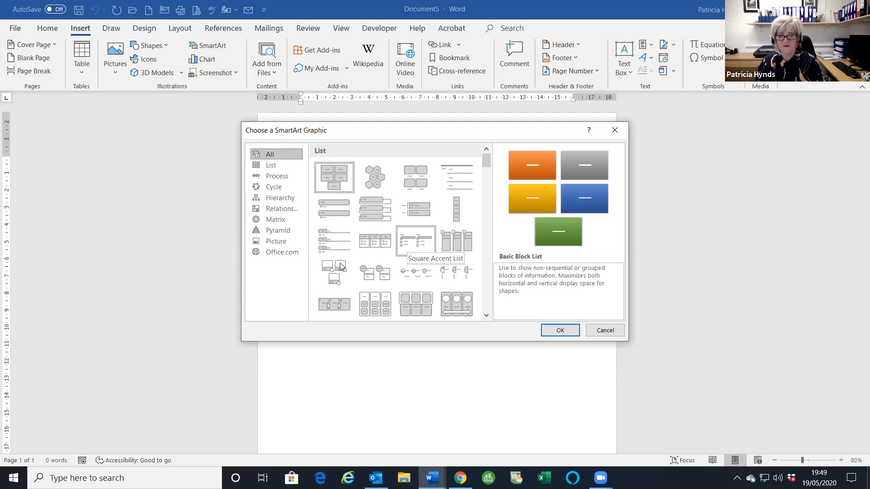
left_click(275, 186)
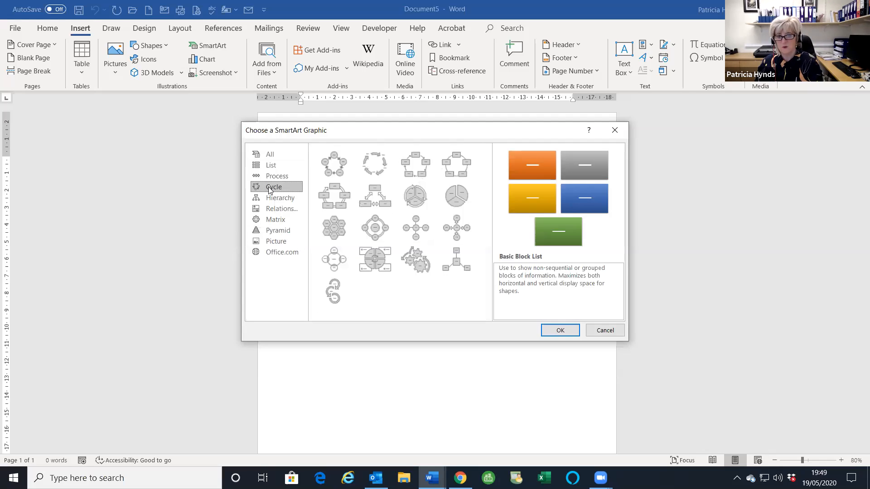
left_click(335, 165)
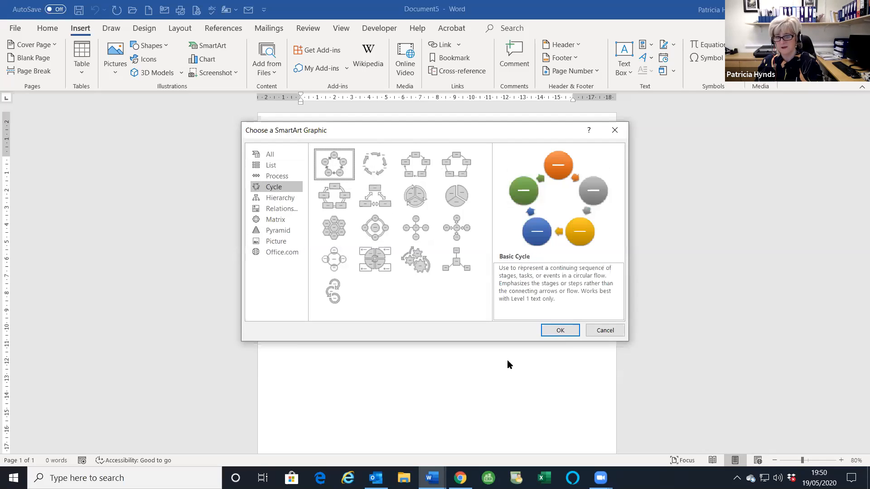
left_click(559, 330)
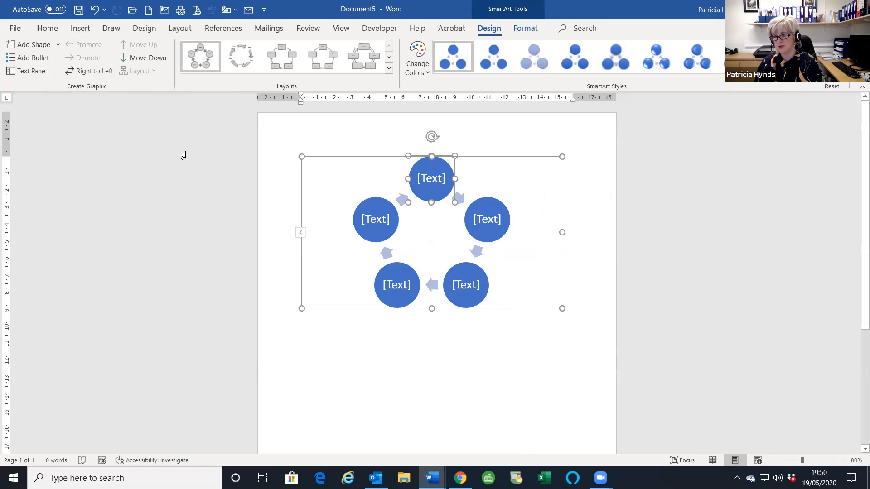
- In the Text Pane, label the five circles One, Two, Three, Four and Five
left_click(24, 71)
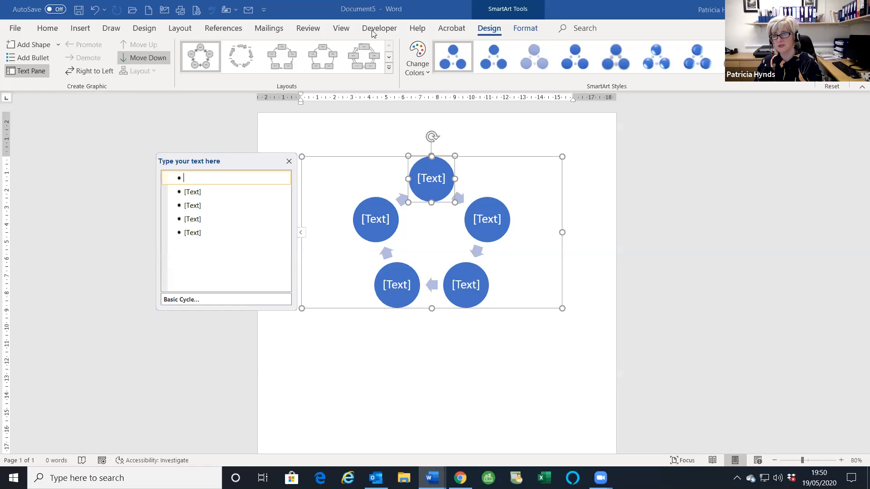
left_click(200, 177)
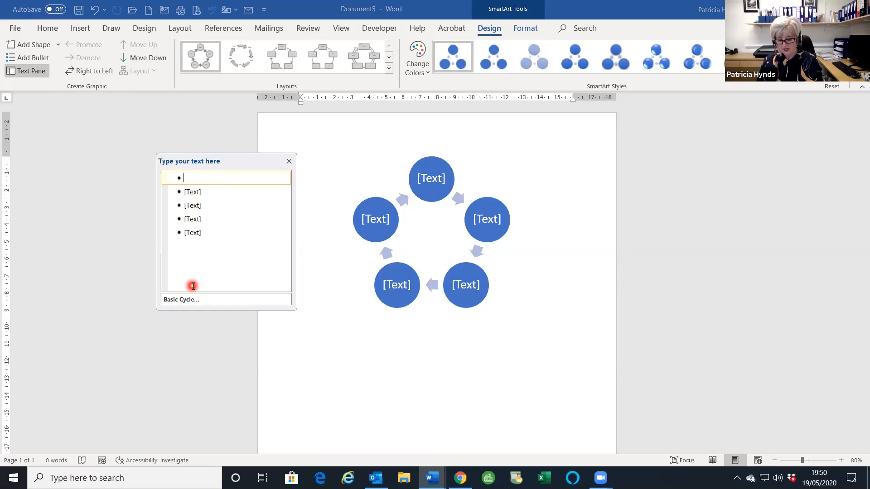
type("One")
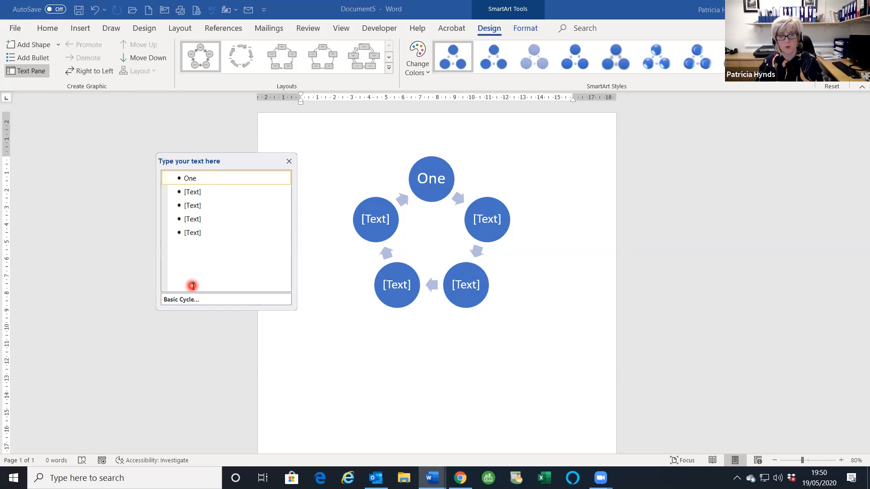
mouse_move(218, 297)
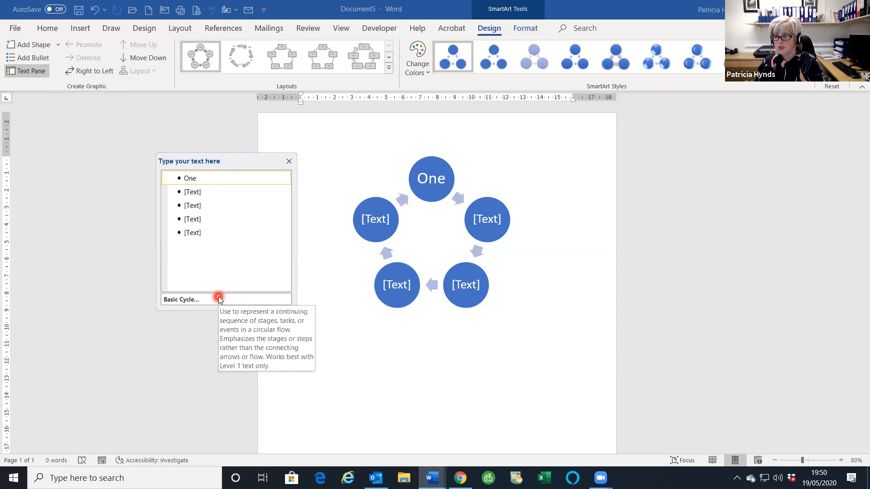
left_click(192, 192)
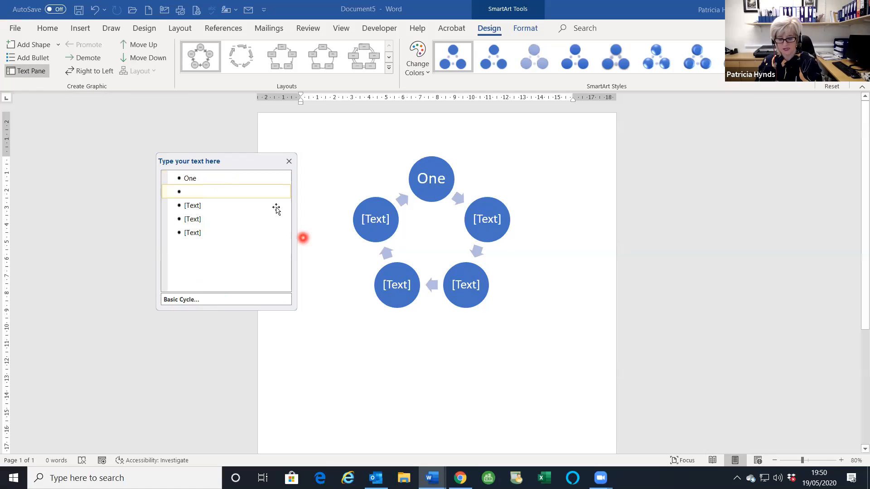
type("Two")
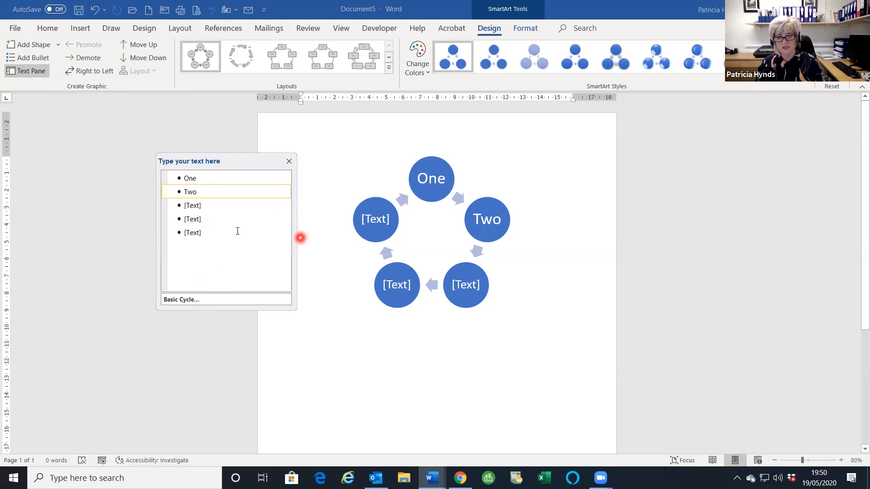
left_click(192, 205)
type("Three")
left_click(194, 219)
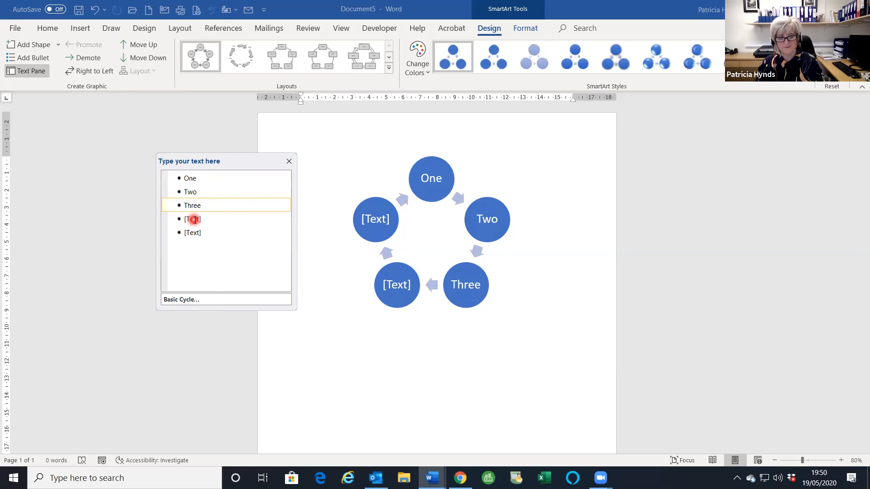
type("Four")
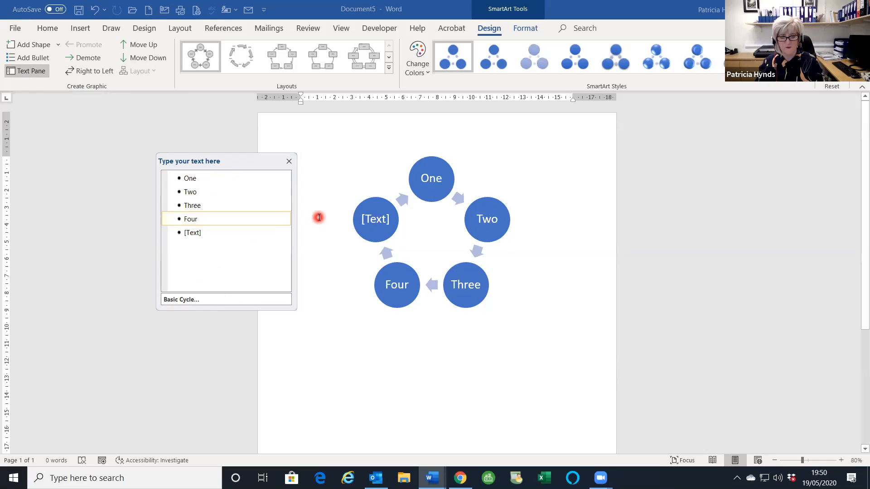
left_click(274, 225)
type("F")
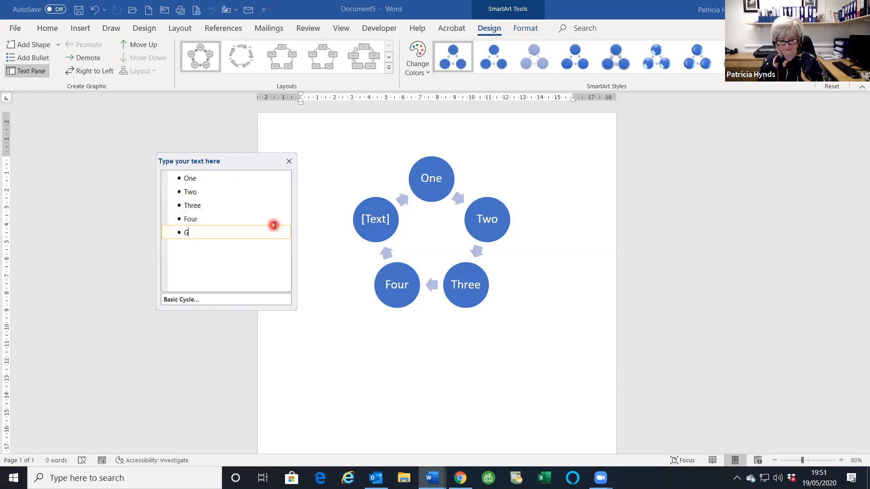
type("ive")
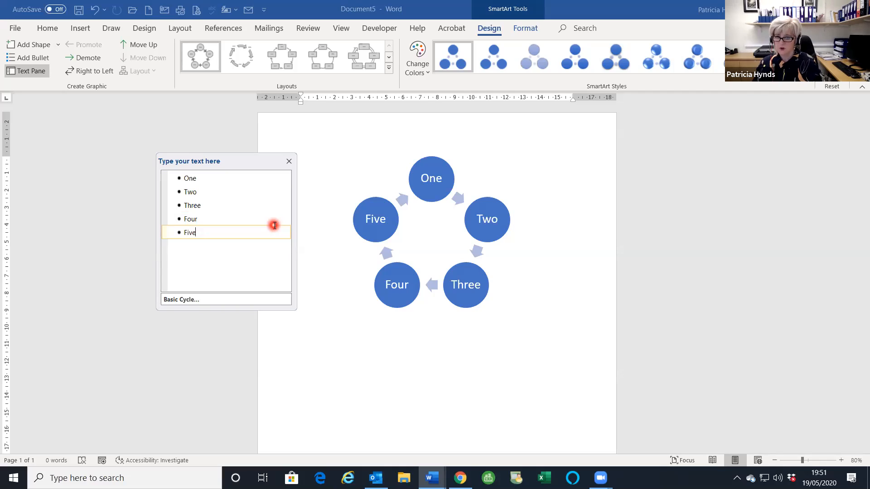
- Add two more cycle items labelled SIx and Seven
key("Return")
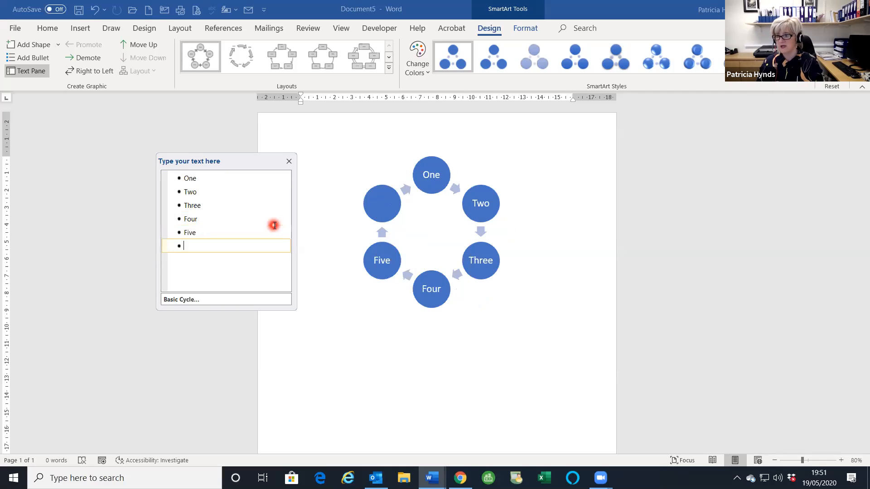
type("SIx")
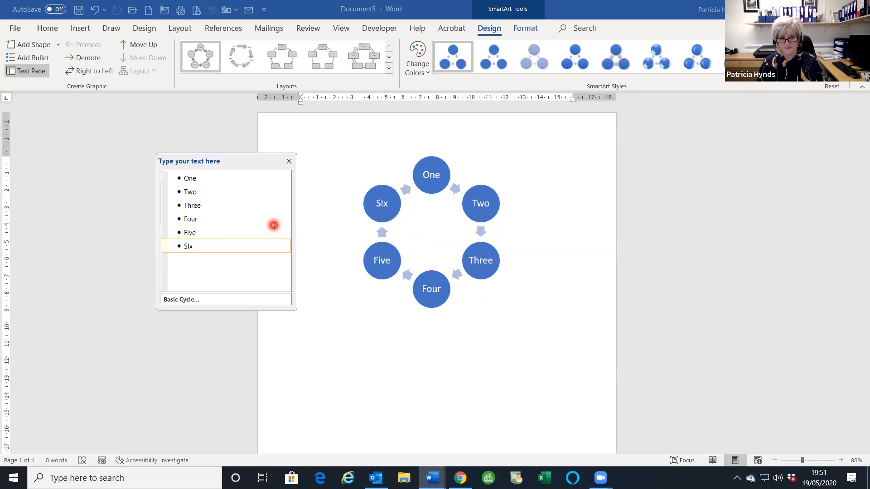
key("Return")
type("Seven")
- Correct SIx to Six and delete the Four item
left_click(185, 246)
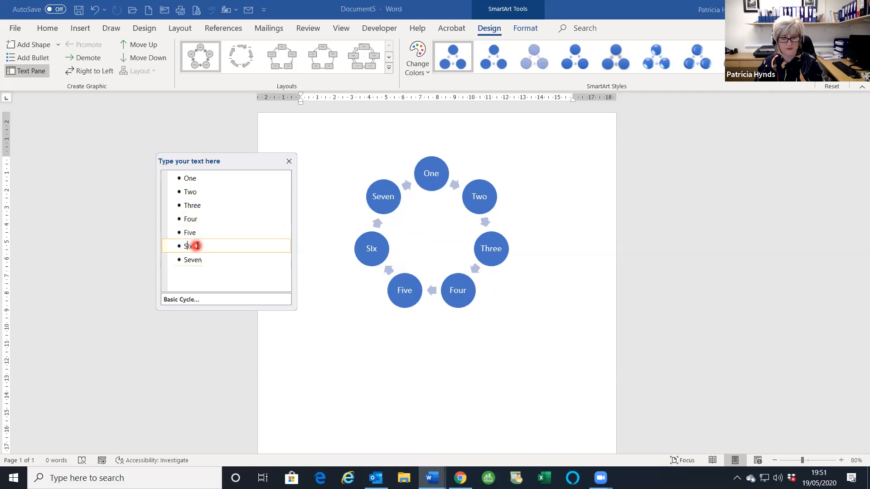
key("Delete")
type("i")
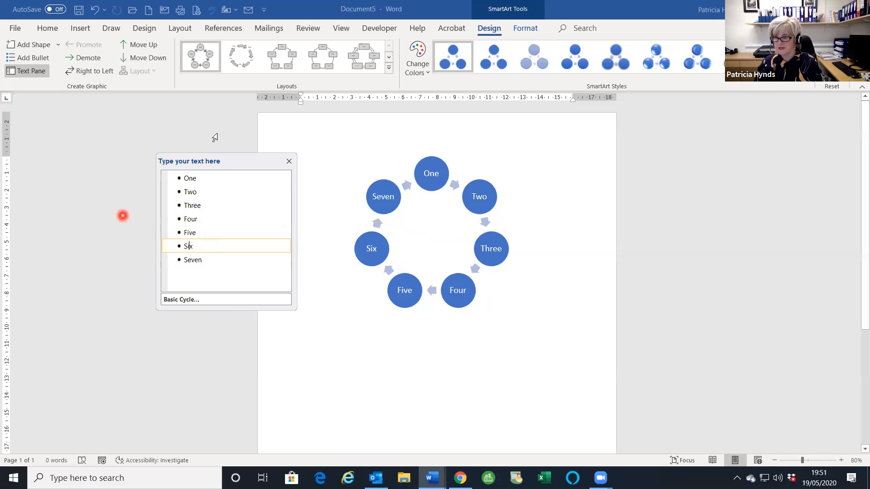
double_click(194, 219)
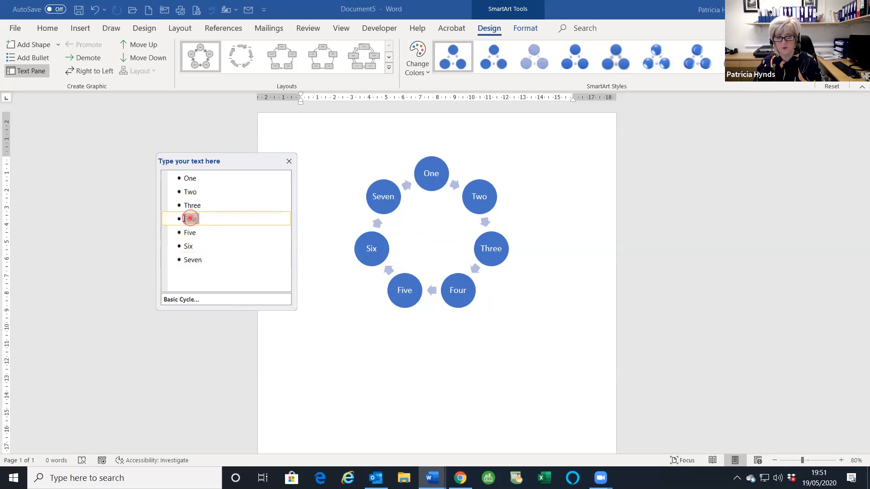
key("Delete")
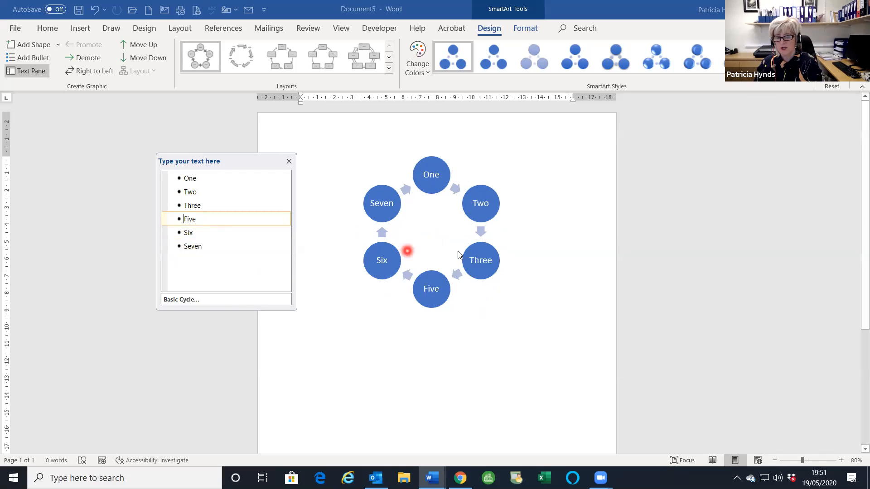
- Apply the first Colorful colour scheme to the cycle diagram
left_click(416, 67)
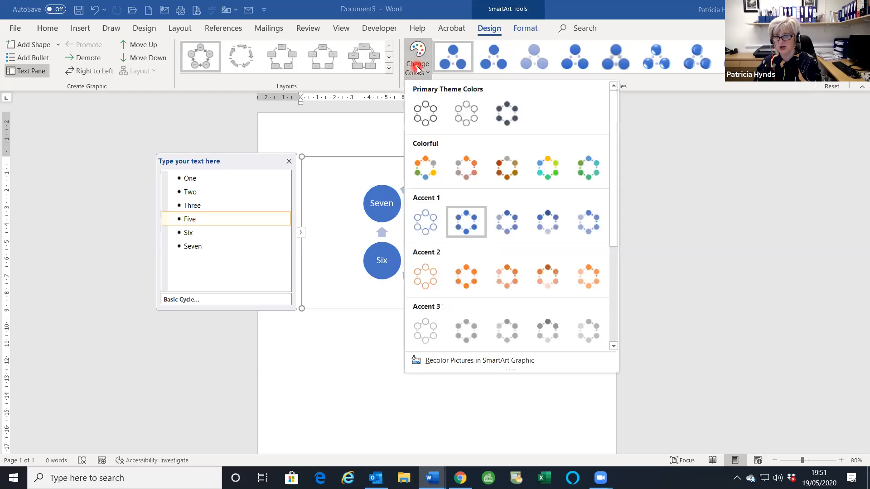
left_click(424, 169)
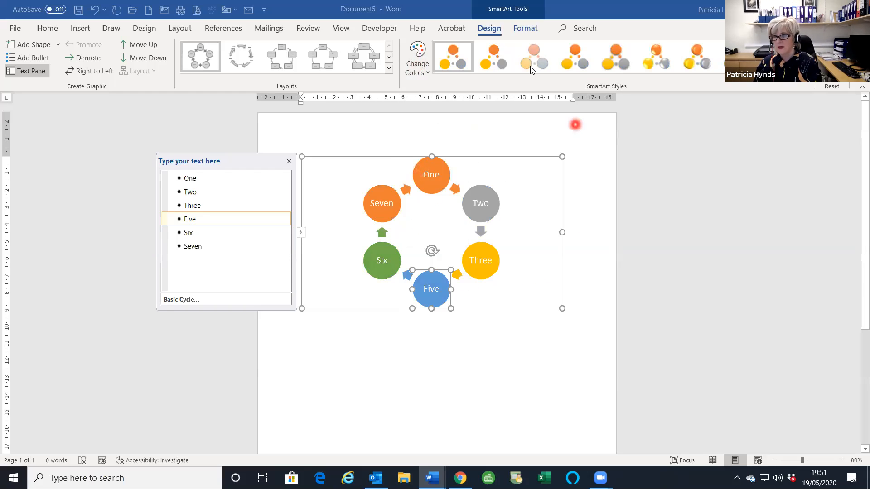
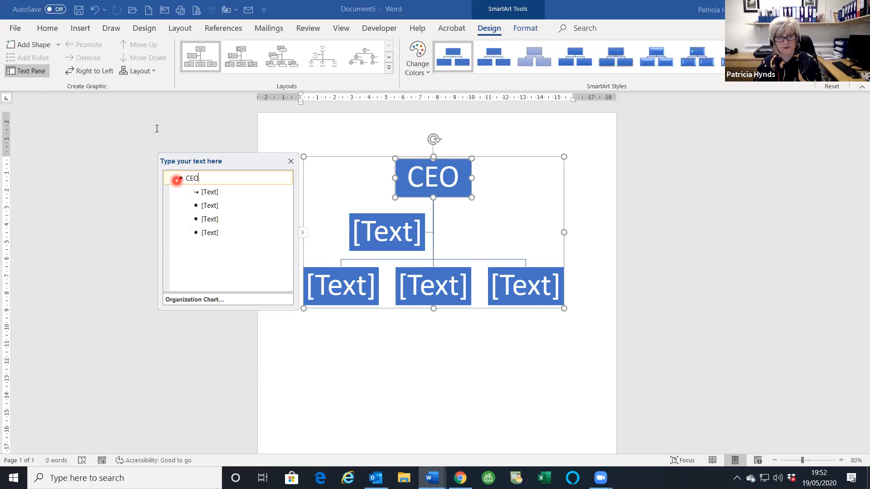
- Fill the three boxes under CEO with Director, Director2 and Director3
left_click(213, 192)
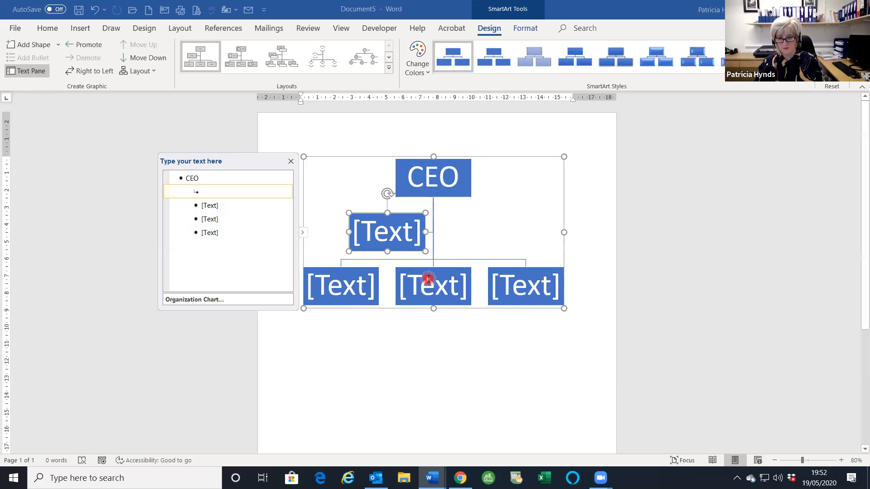
type("DIREC")
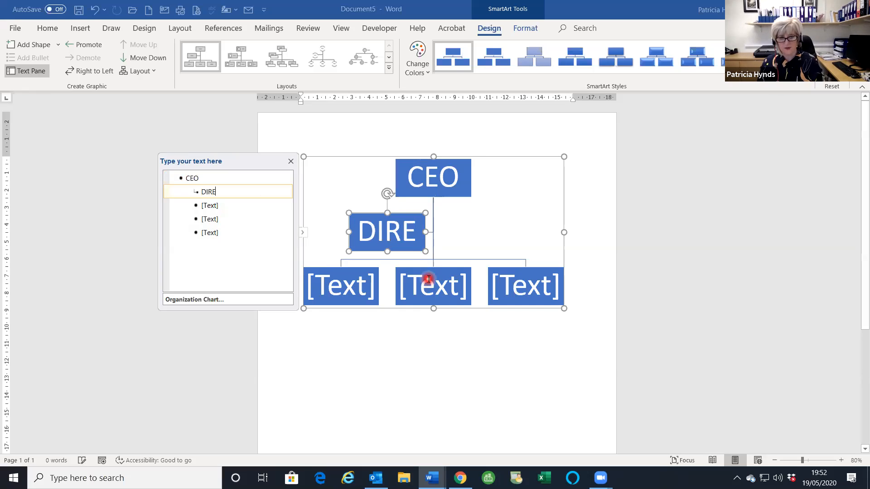
key("BackSpace")
key("BackSpace")
key("BackSpace")
key("BackSpace")
type("irector")
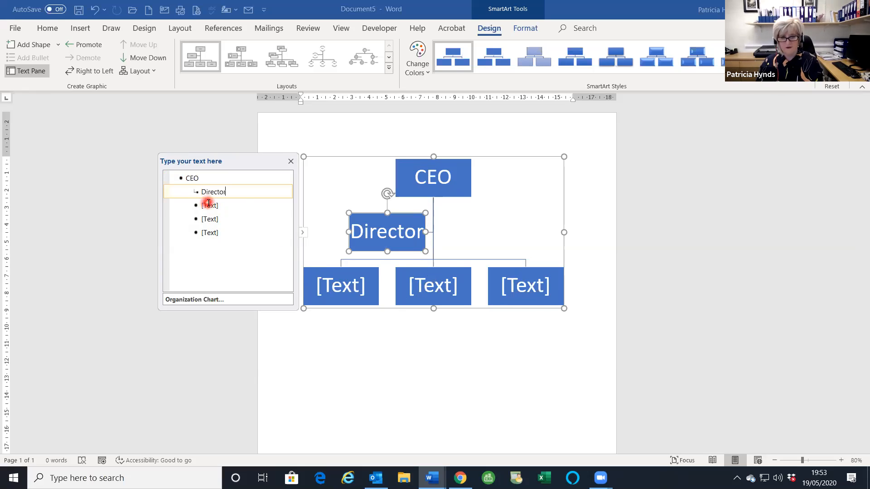
key("Return")
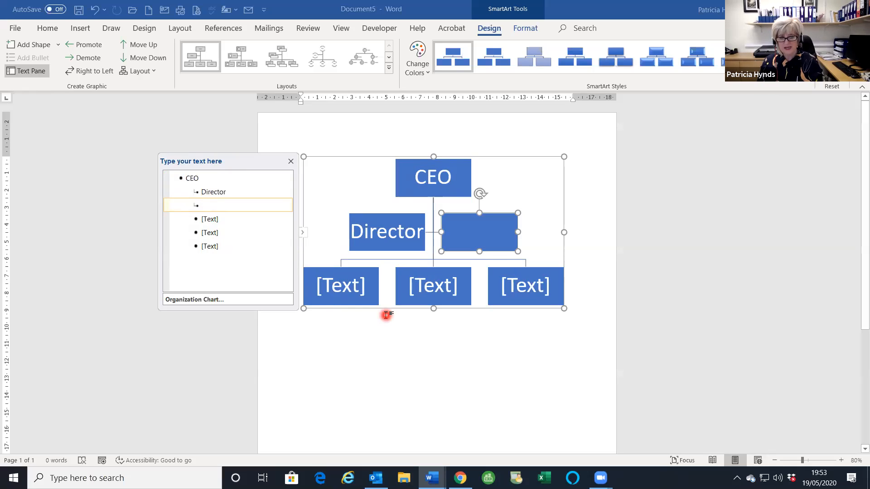
type("Ditr")
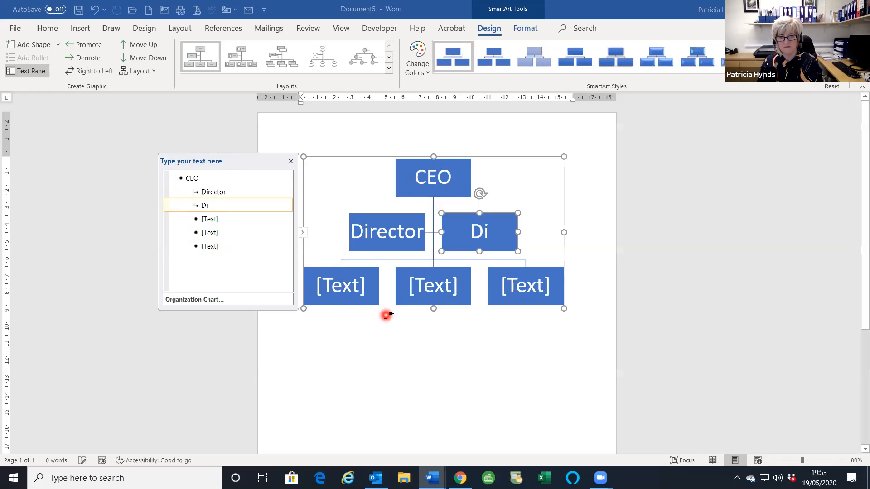
key("BackSpace")
key("BackSpace")
type("re")
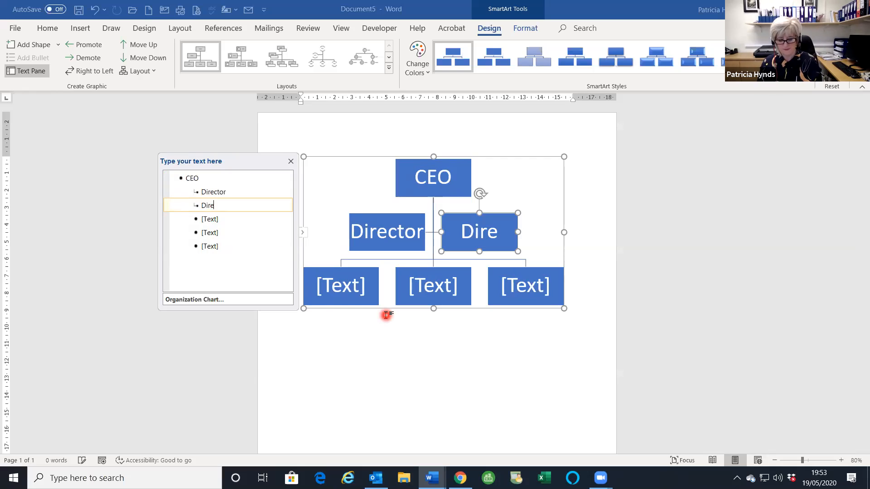
type("ctor2")
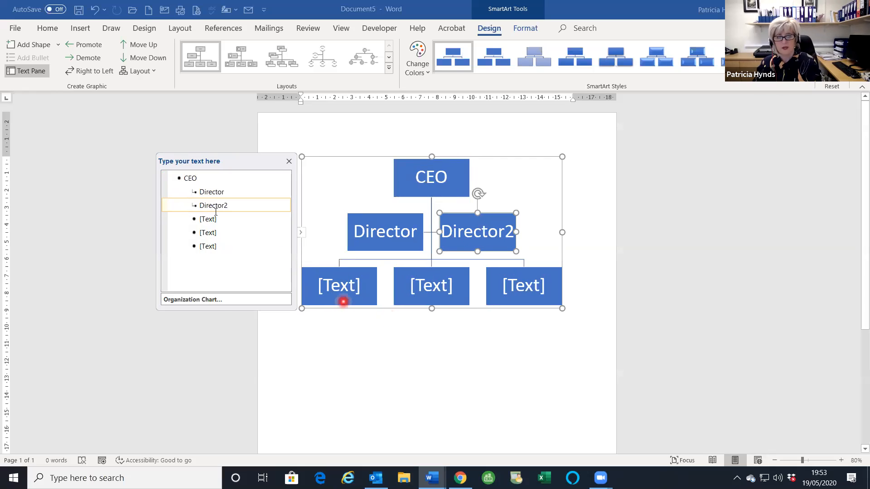
key("Return")
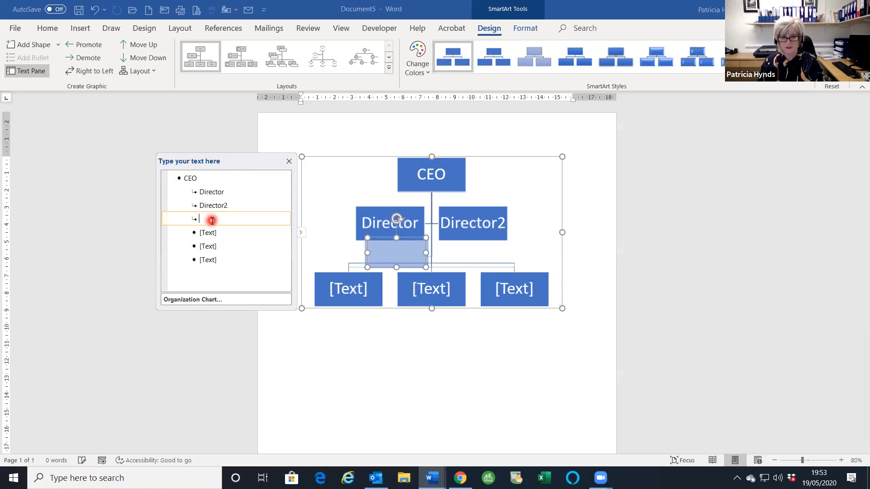
type("Director 3")
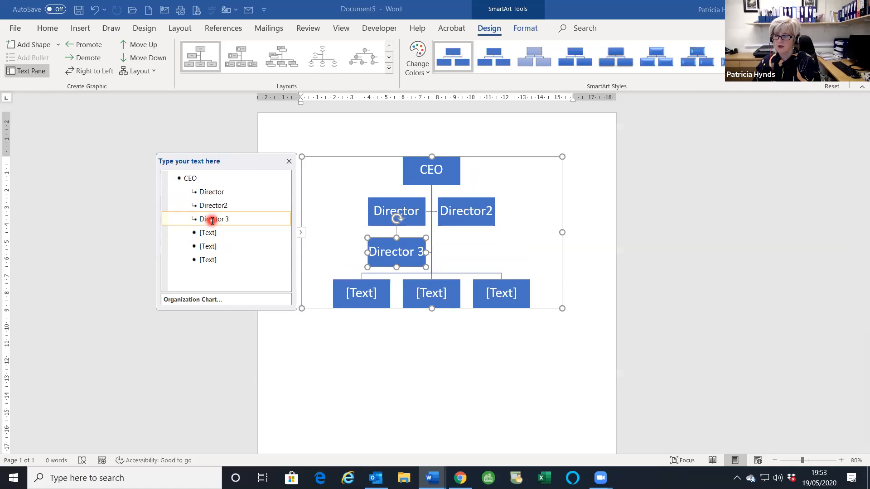
key("BackSpace")
key("BackSpace")
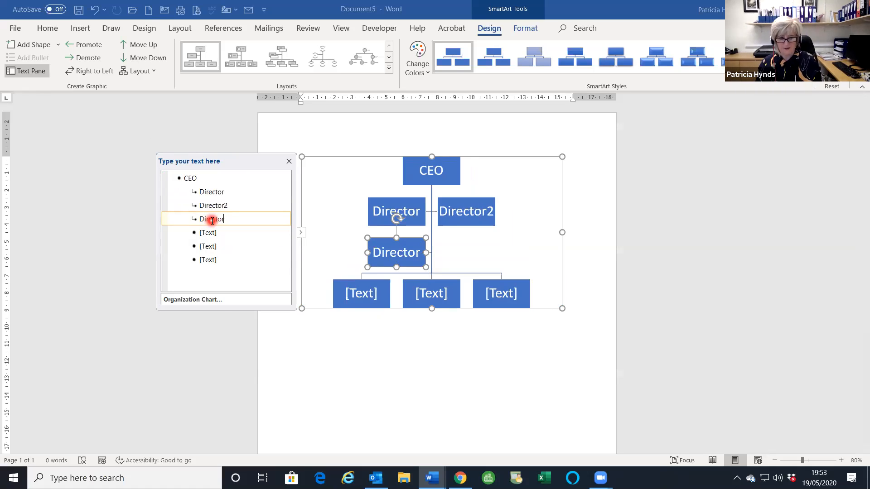
type("3")
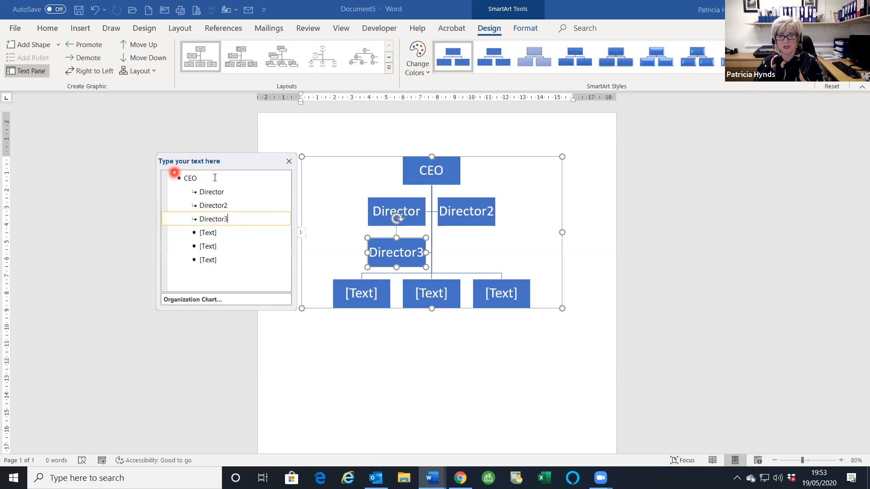
left_click(219, 54)
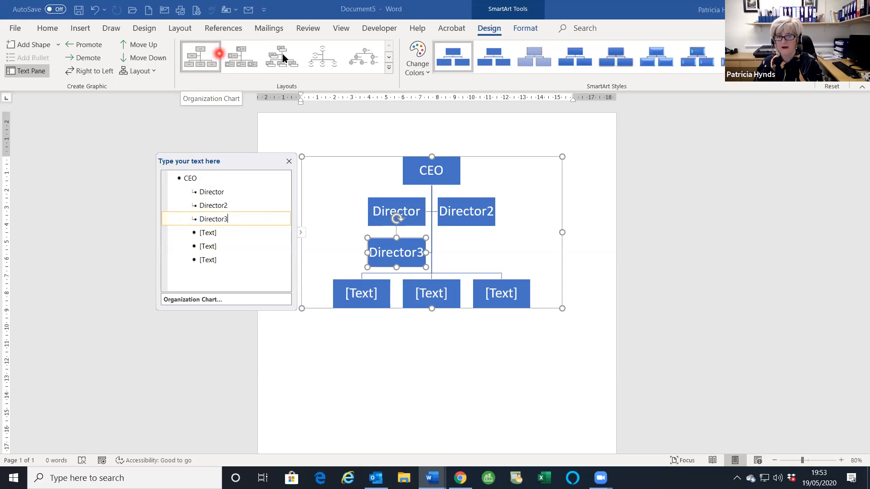
- Apply the Labeled Hierarchy SmartArt layout and set page orientation to Landscape
left_click(389, 69)
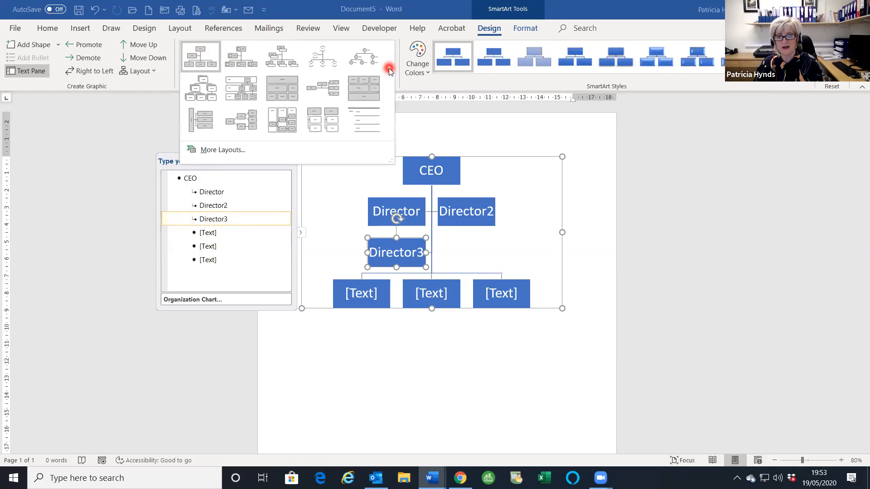
left_click(240, 92)
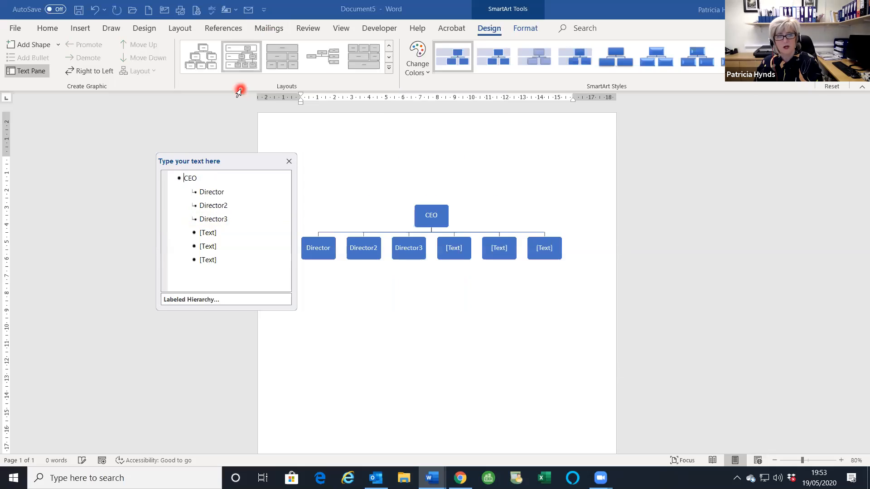
left_click(180, 29)
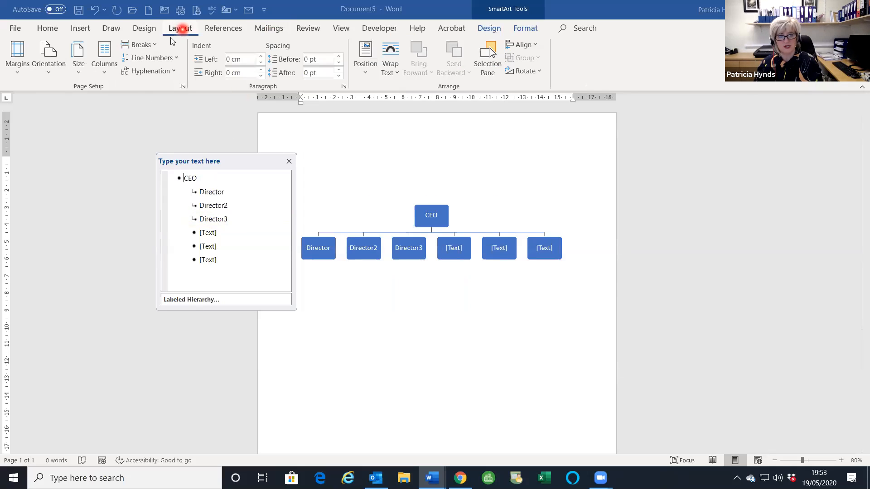
left_click(49, 59)
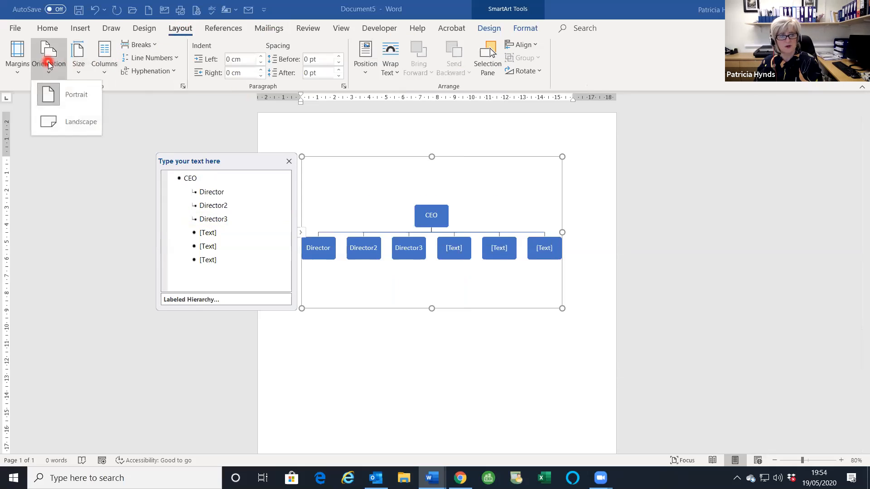
left_click(54, 121)
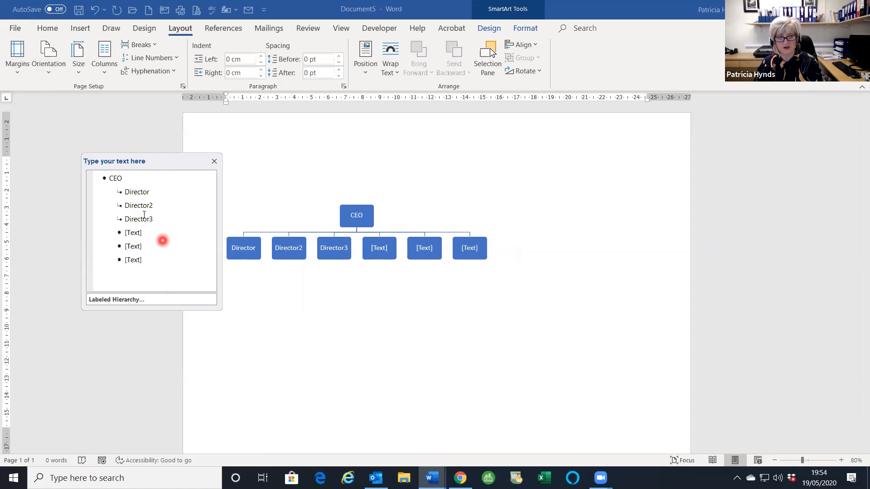
- Rename the first director to Director1 and add a demoted box beneath it
left_click(156, 192)
type("1")
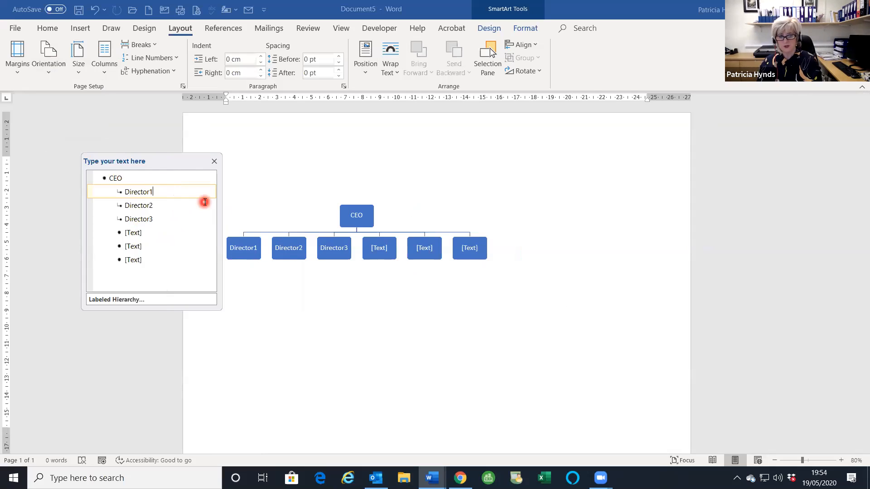
key("Return")
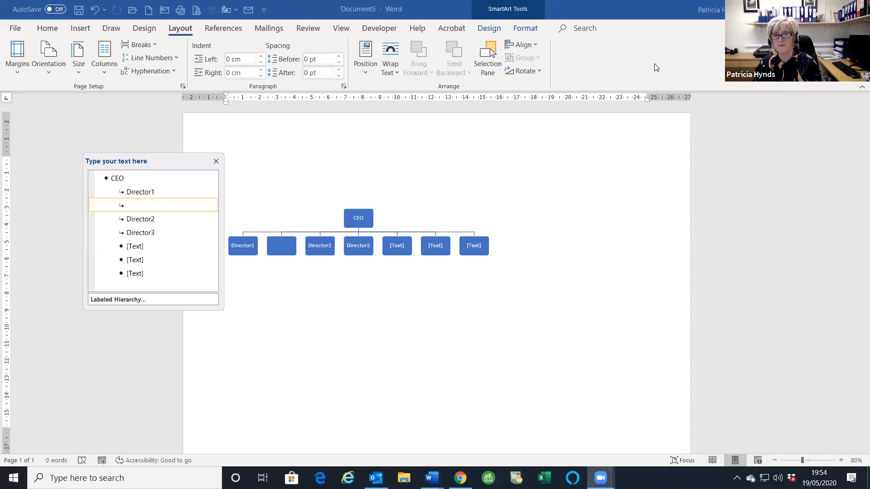
left_click(489, 29)
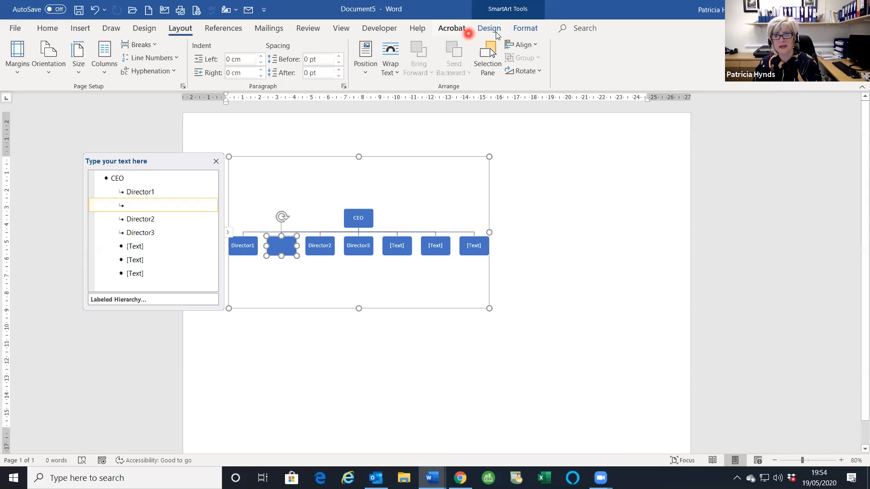
left_click(488, 28)
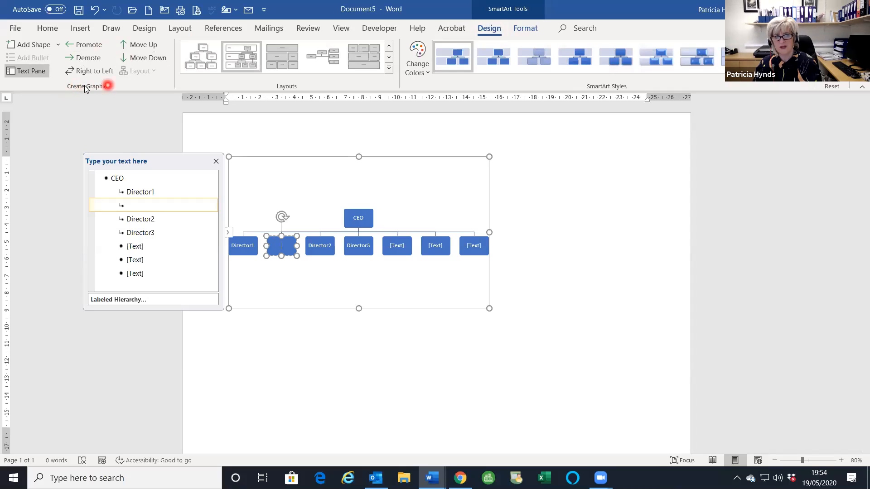
left_click(87, 58)
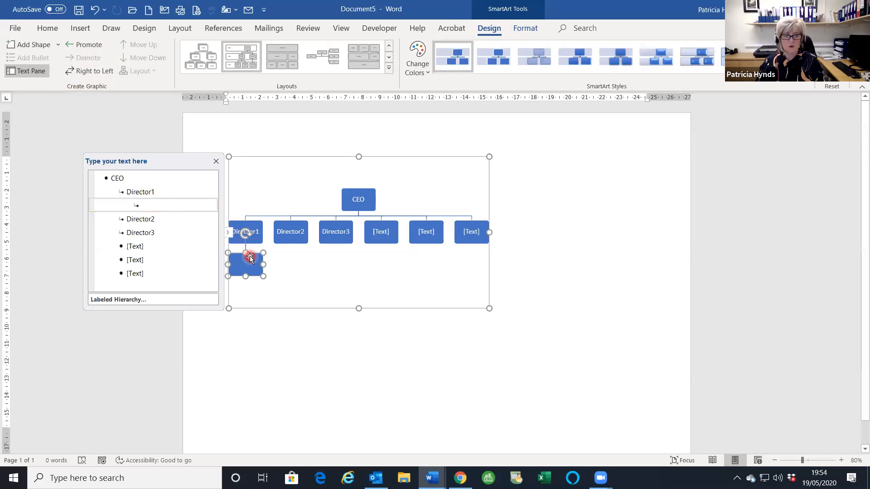
- Label Director1's two subordinate boxes HOD1 and HOD2
left_click(167, 205)
type("h")
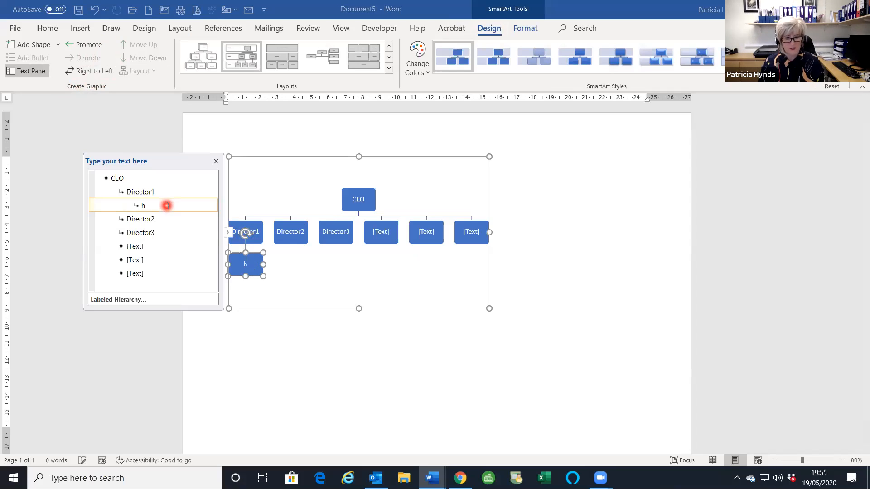
key("BackSpace")
type("HOD")
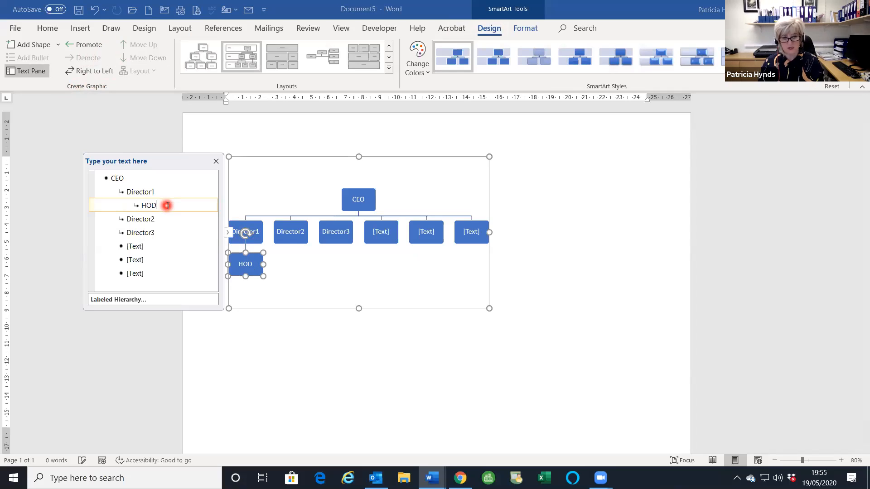
type("1")
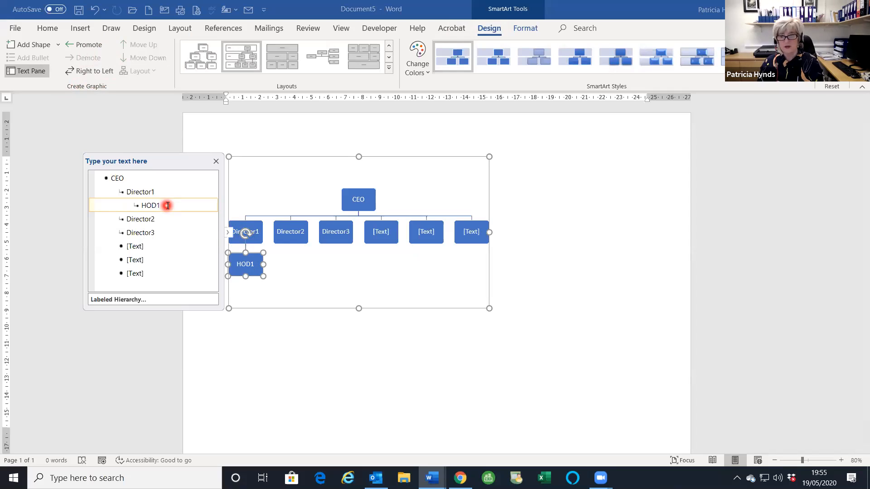
key("Return")
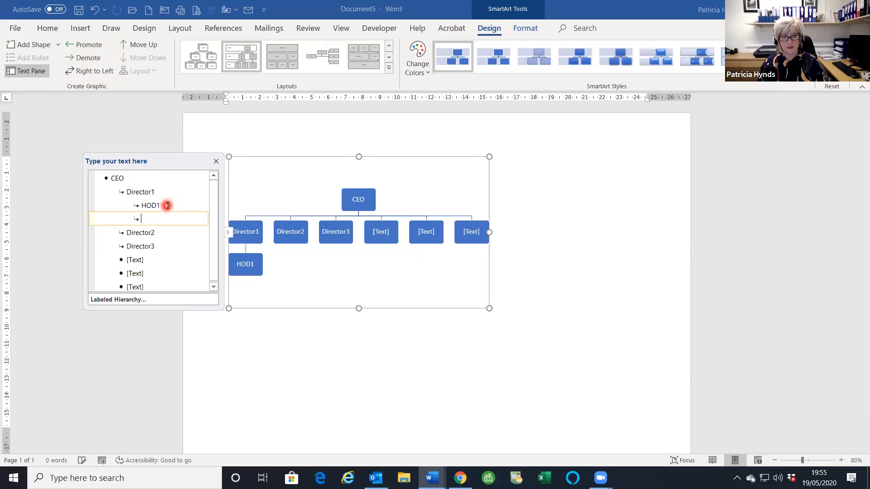
type("h")
key("BackSpace")
type("HOD")
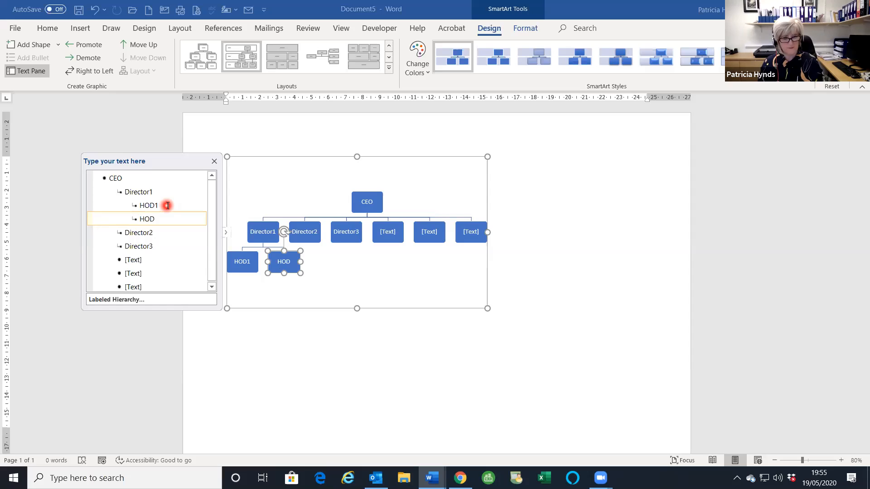
type("2")
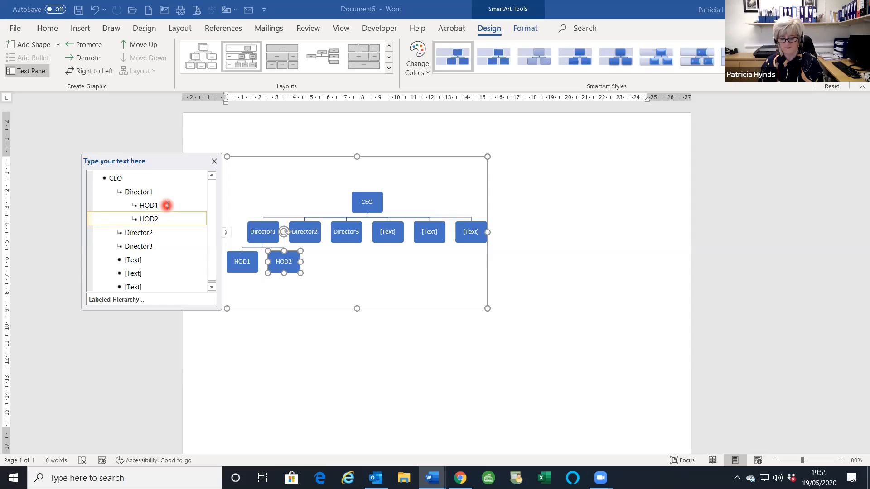
left_click(161, 234)
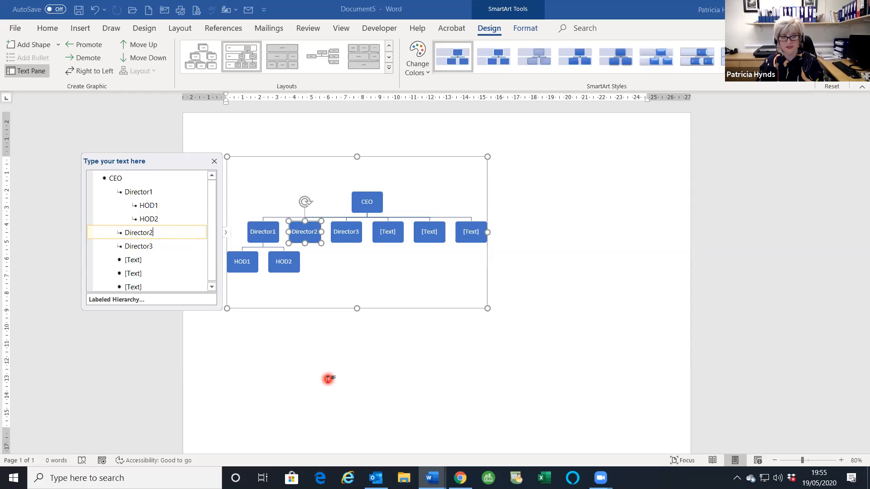
- Add subordinate boxes HOD1 and HOD2 under Director2
key("Return")
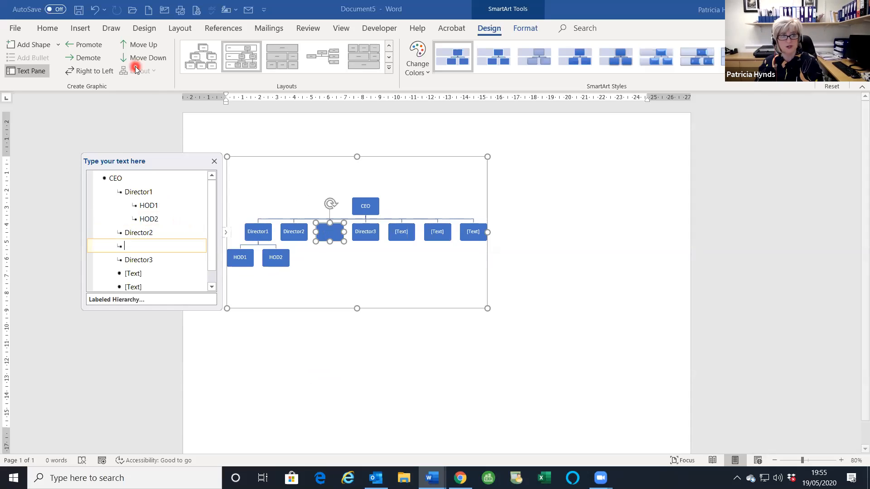
left_click(90, 59)
type("HOD1")
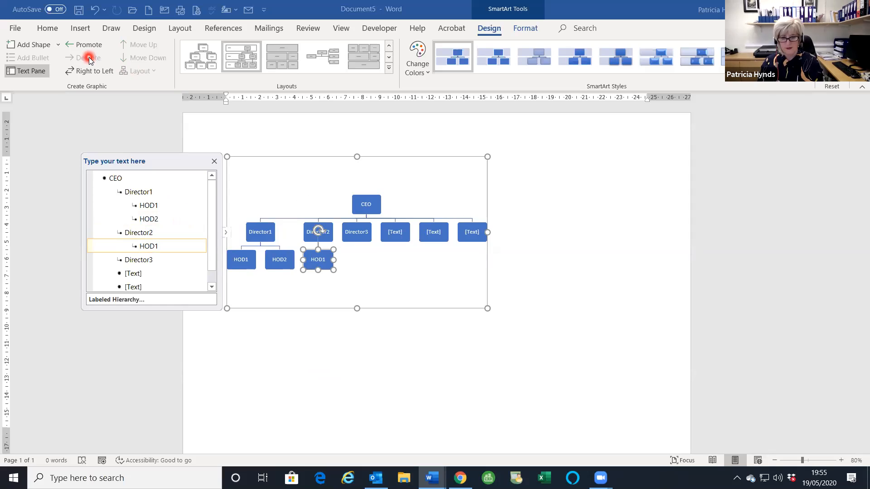
key("Return")
type("HOD")
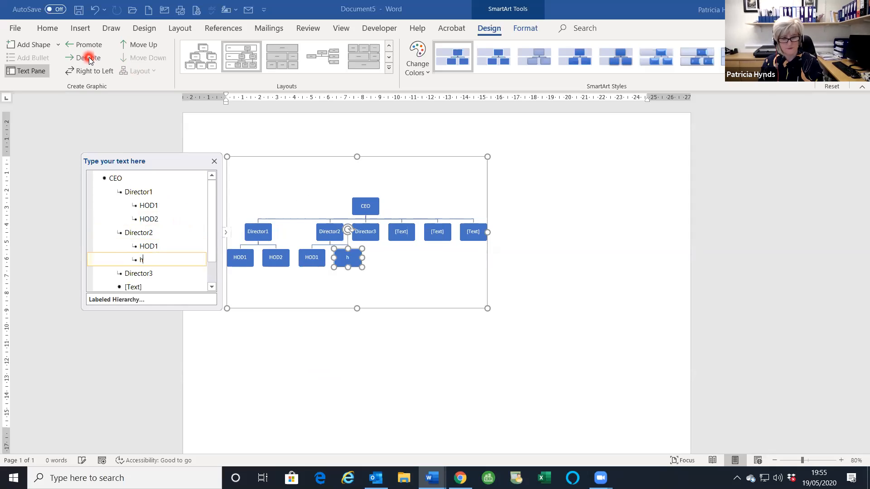
type("2")
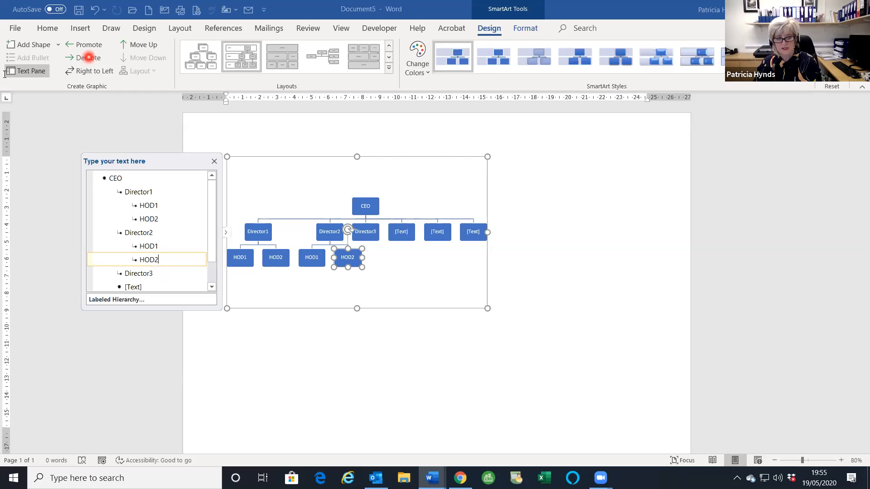
- Add subordinate boxes HOD1 and HOD2 under Director3
left_click(162, 273)
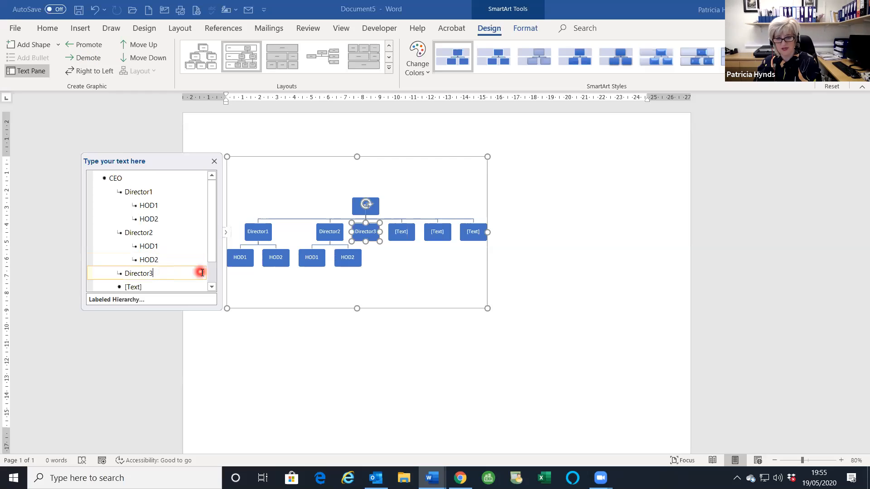
key("Return")
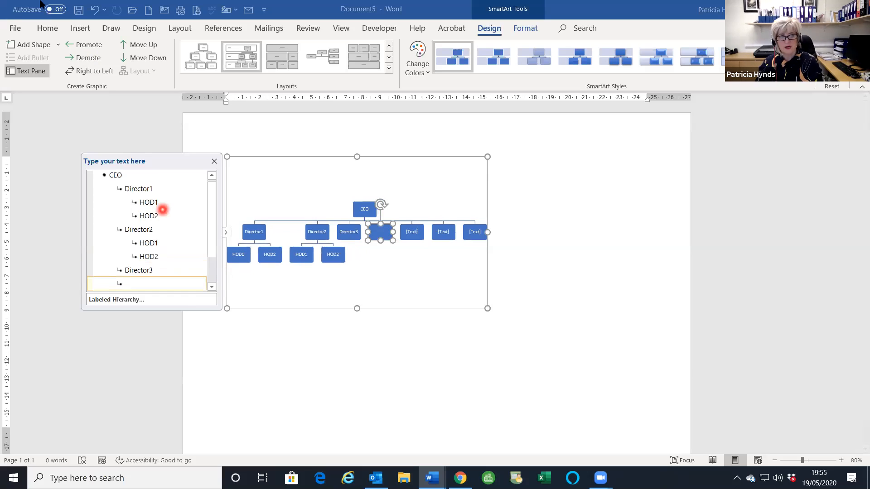
left_click(77, 63)
type("ho")
key("BackSpace")
key("BackSpace")
type("H")
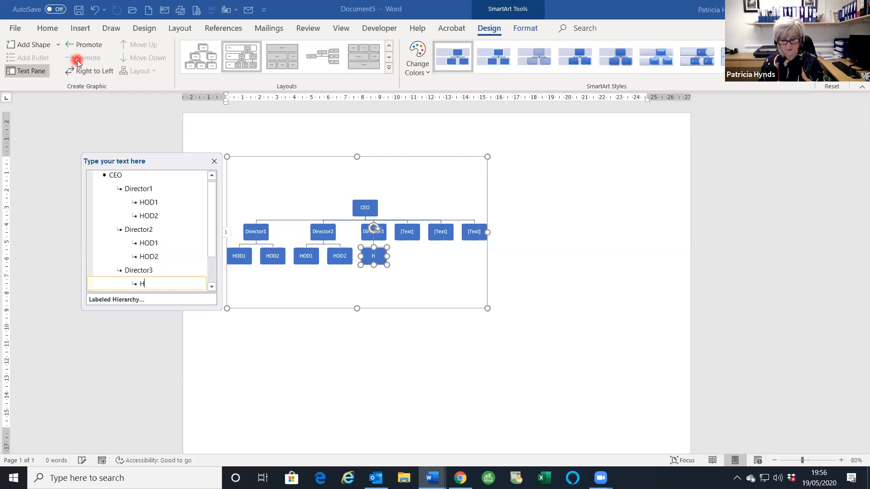
type("OD1")
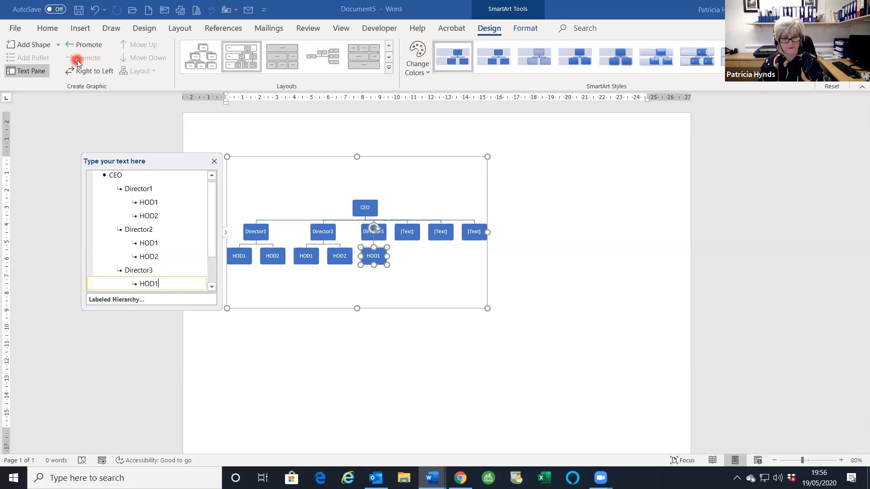
key("Return")
type("HOD")
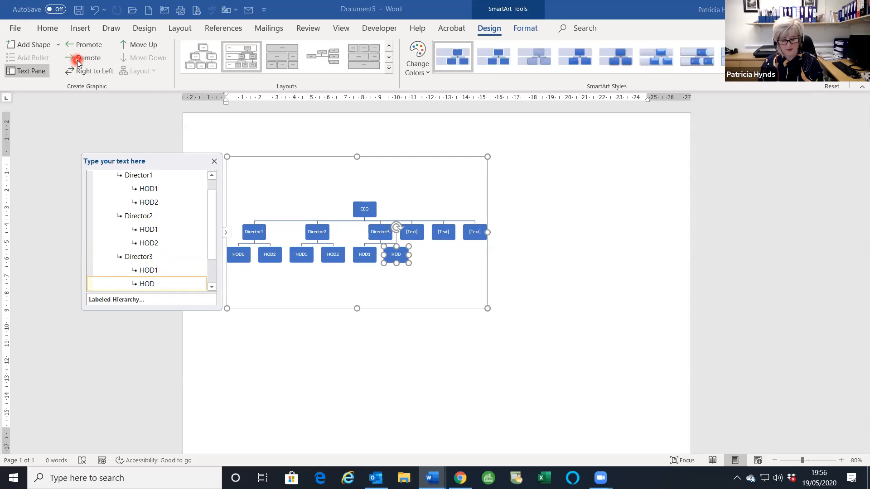
type("2")
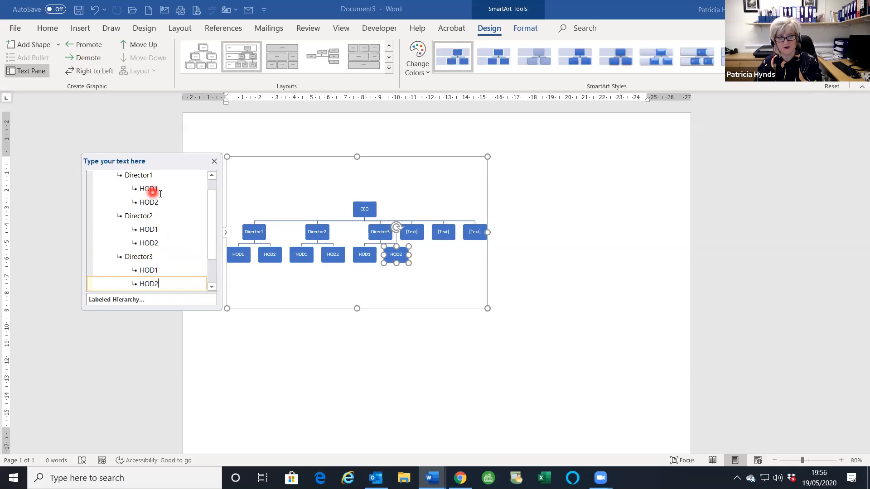
left_click(171, 183)
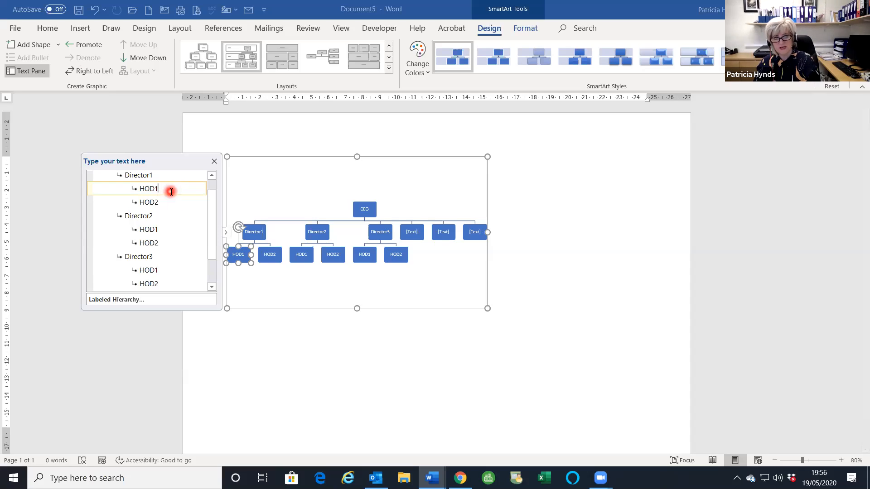
- Add a Finance box under Director1's HOD1, with Admin demoted beneath Finance
key("Return")
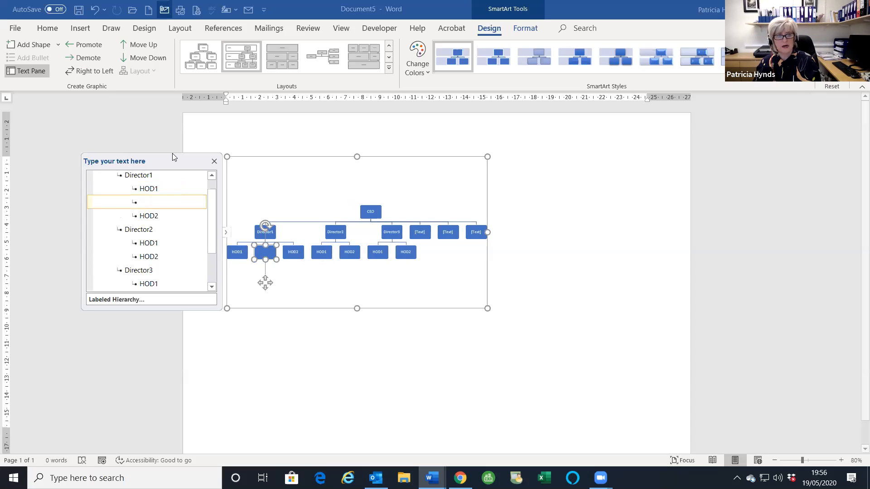
left_click(88, 57)
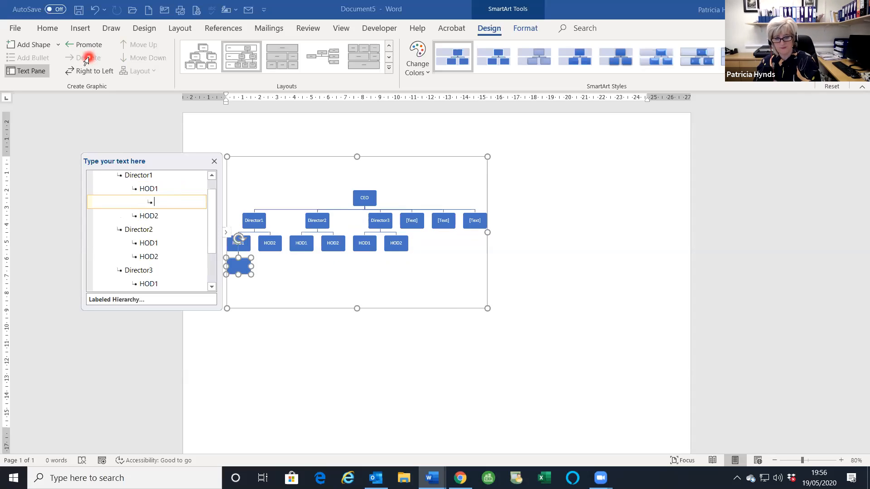
type("Finance")
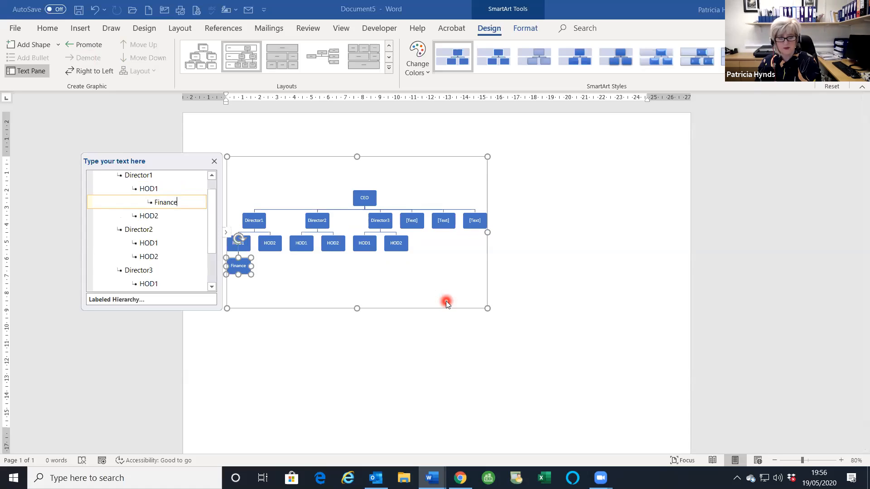
key("Return")
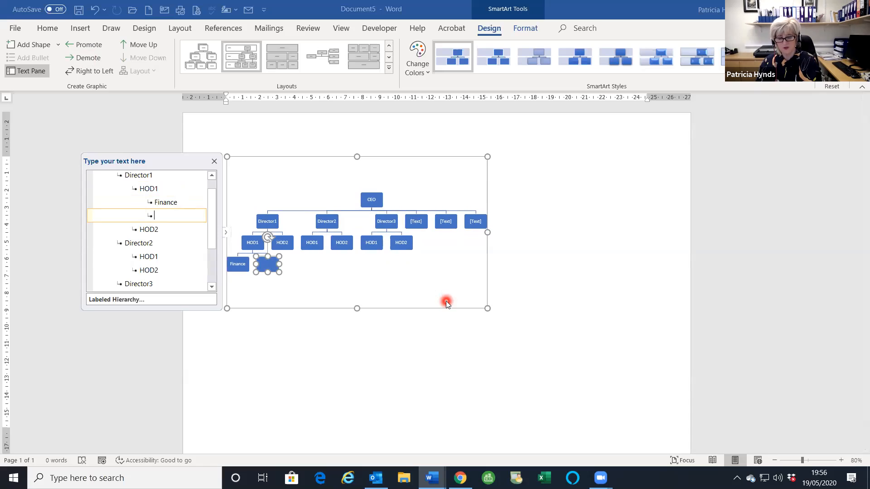
type("A")
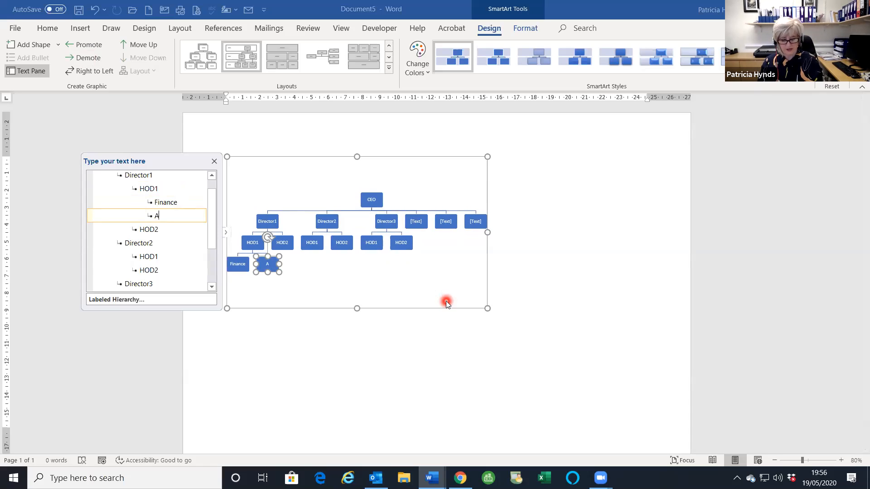
type("dmin")
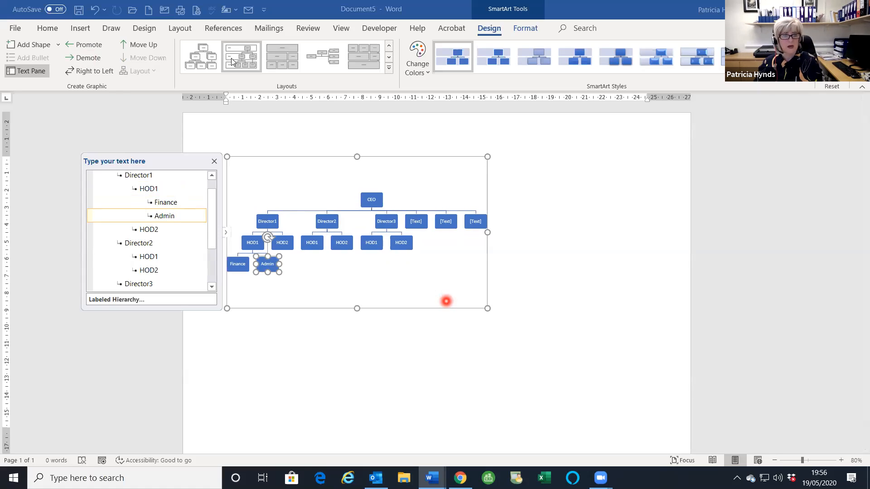
left_click(92, 61)
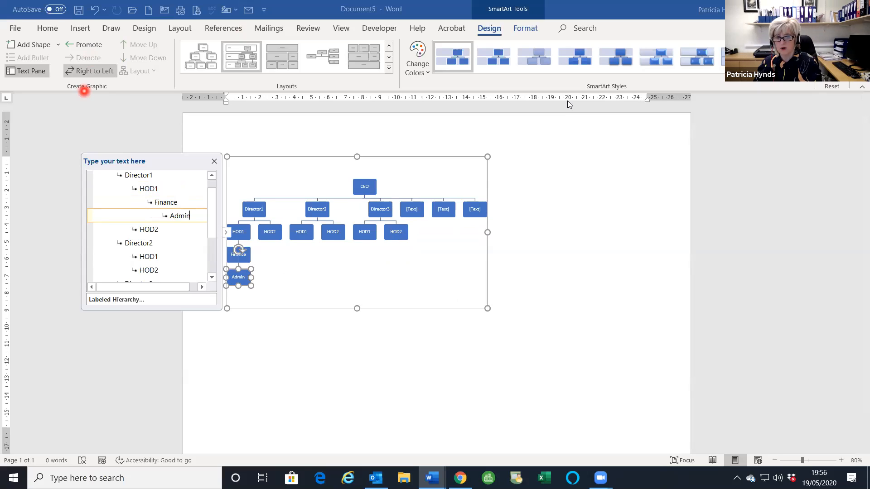
left_click(491, 281)
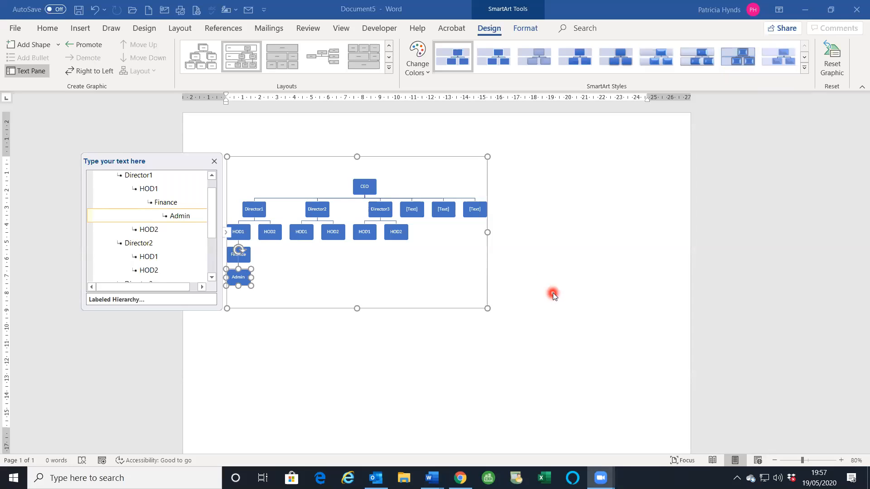
left_click(389, 46)
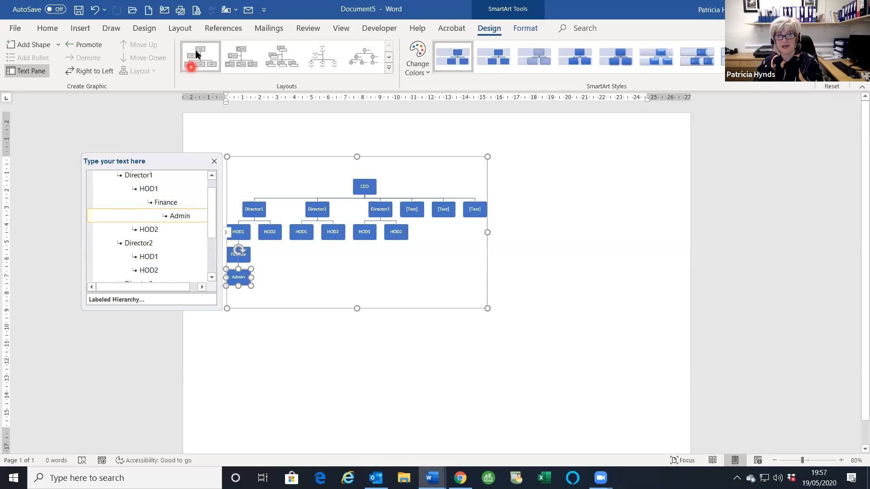
left_click(200, 56)
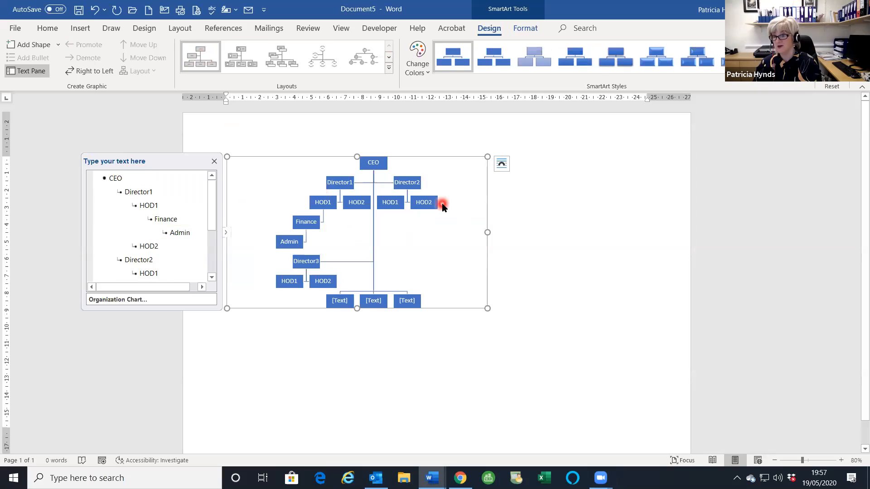
left_click(389, 68)
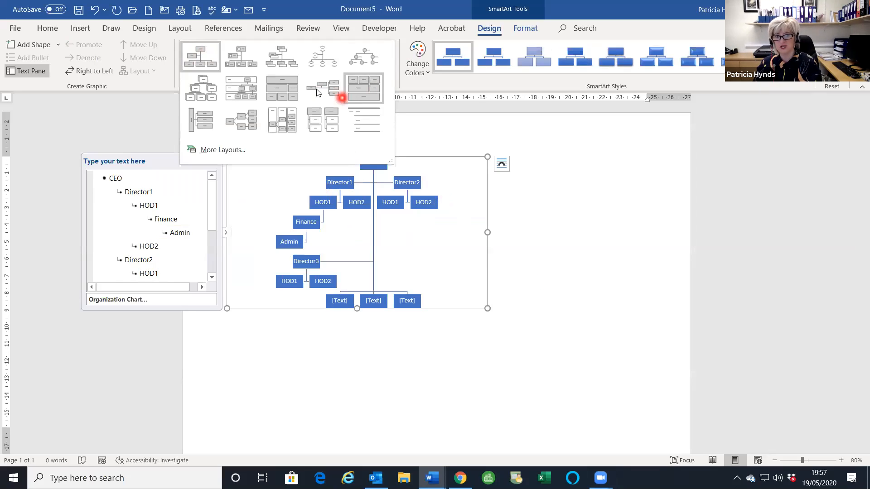
left_click(242, 88)
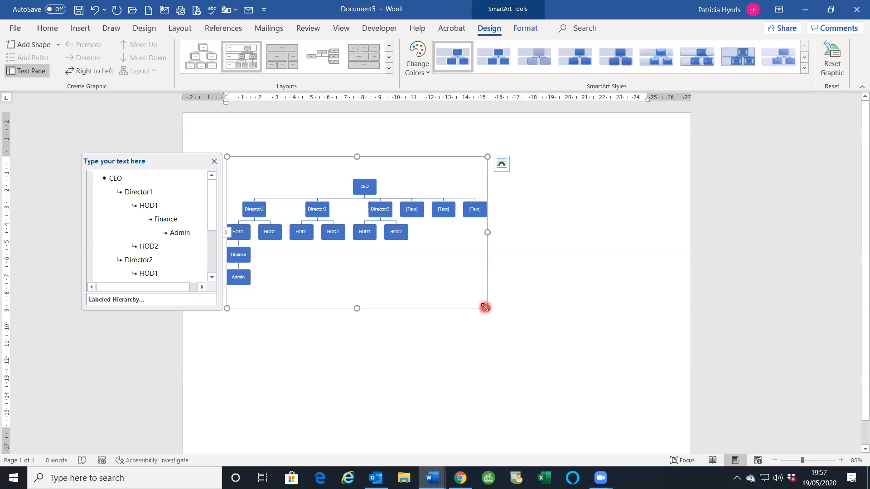
- Enlarge the org chart across the page and apply the orange Colorful scheme with blue CEO
left_click_drag(485, 308, 656, 427)
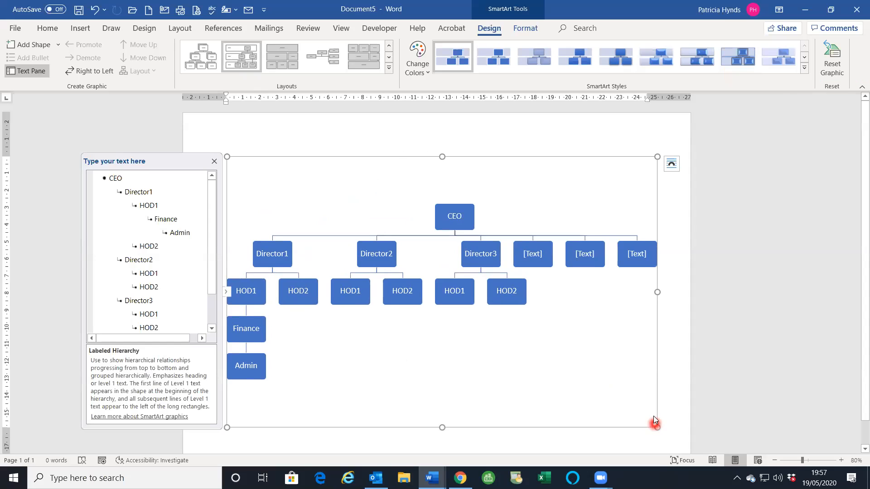
left_click(569, 248)
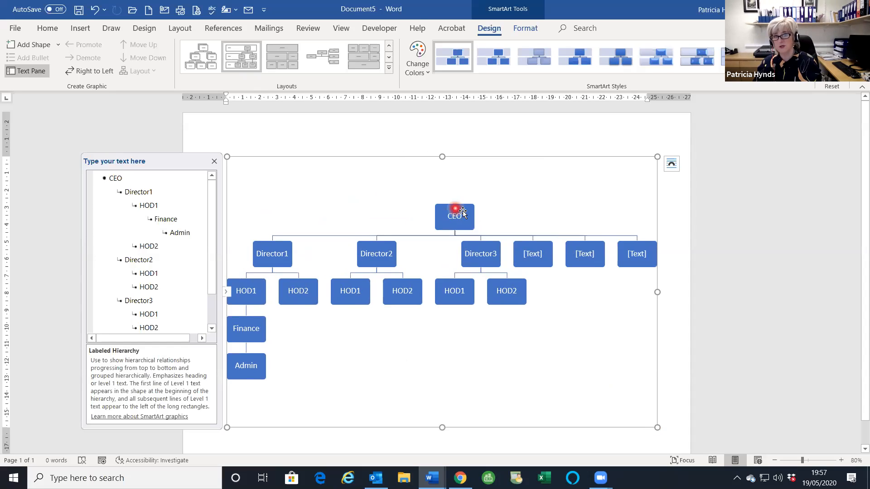
left_click(417, 64)
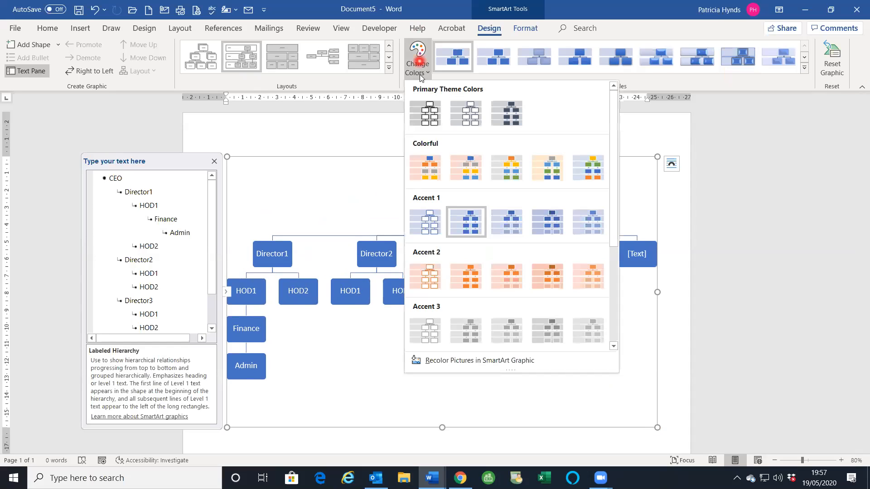
left_click(431, 170)
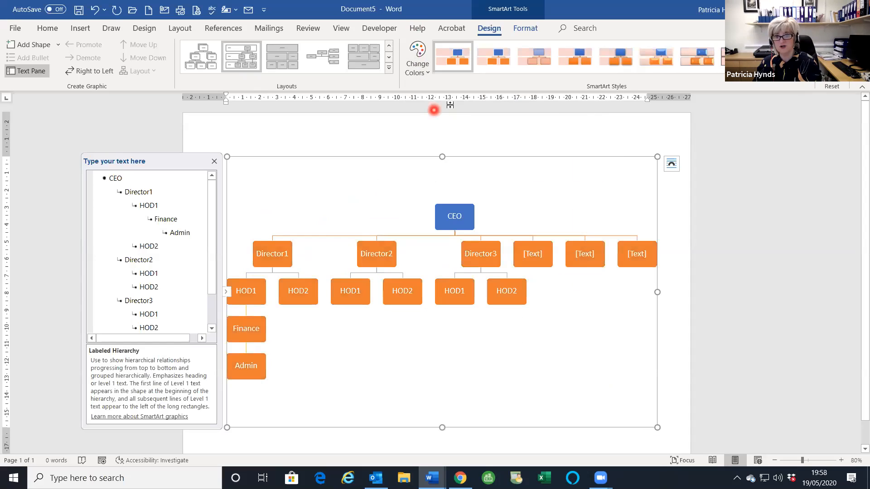
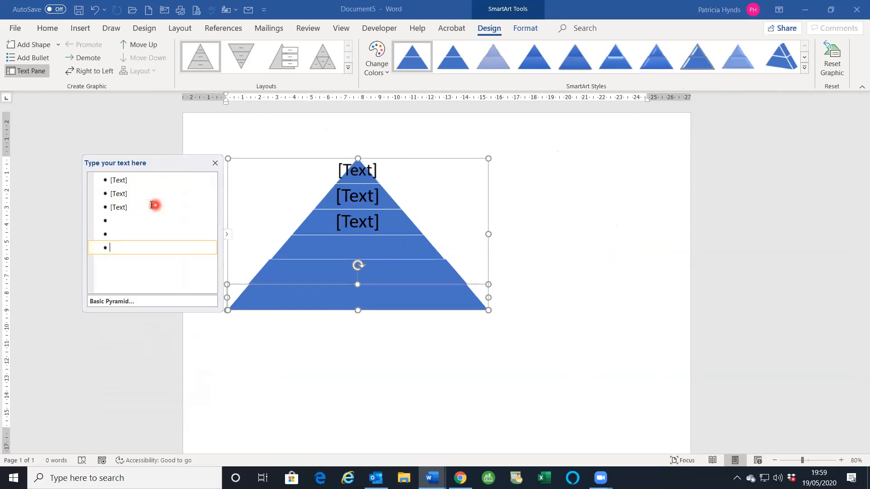
- Apply a Colorful multicoloured scheme to the pyramid tiers, then select the whole diagram
left_click(392, 66)
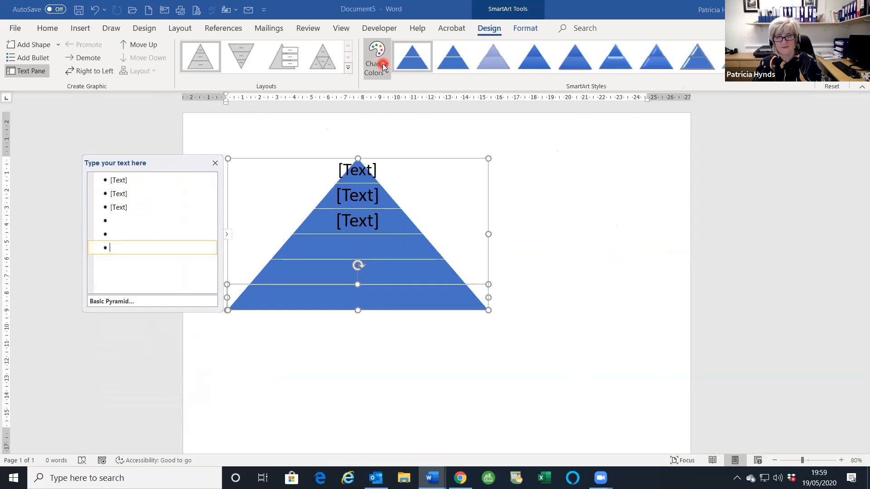
left_click(383, 169)
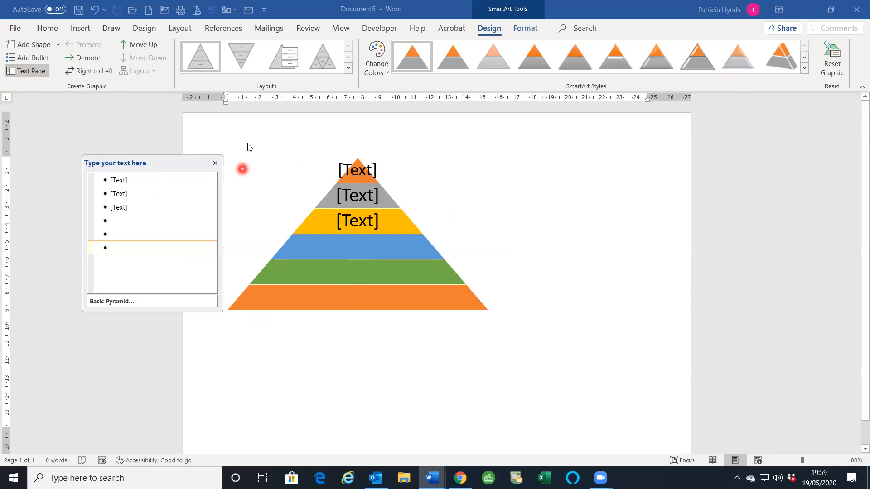
left_click(392, 225)
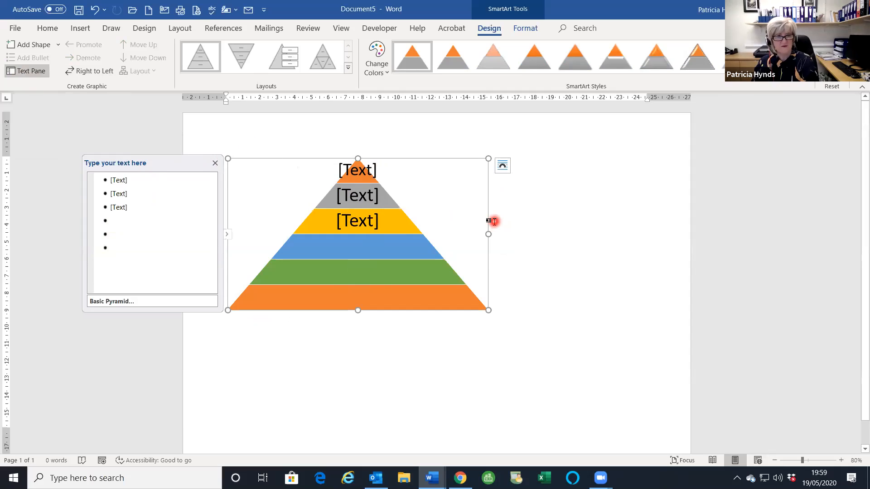
- Delete the pyramid diagram and insert the baby-onesie icon from the Icons library
key("Delete")
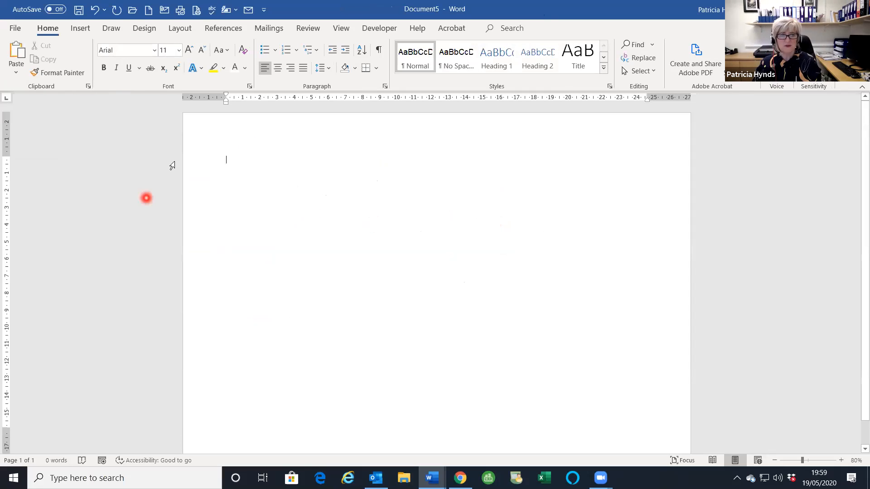
left_click(86, 29)
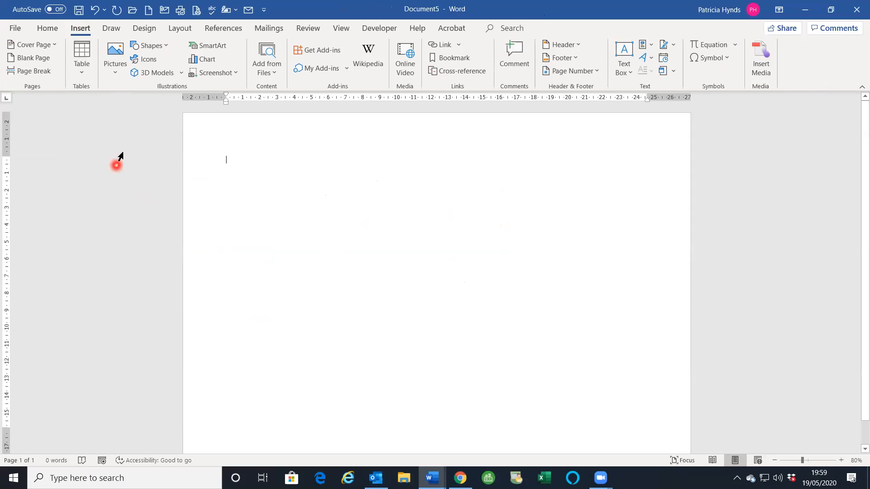
left_click(147, 59)
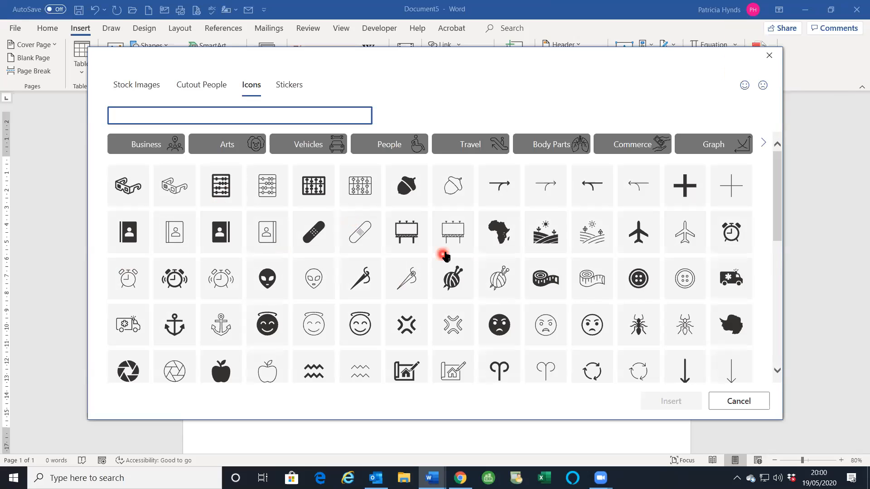
scroll(501, 354, "down", 3)
scroll(506, 347, "down", 2)
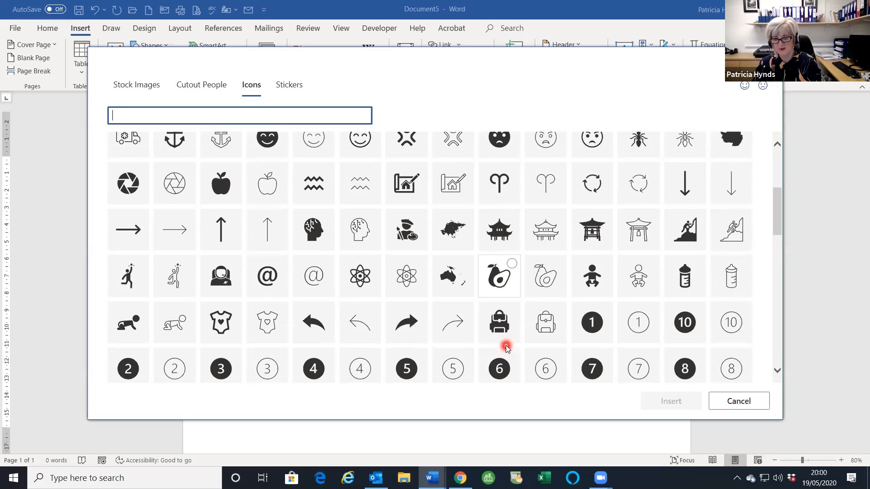
scroll(410, 299, "down", 2)
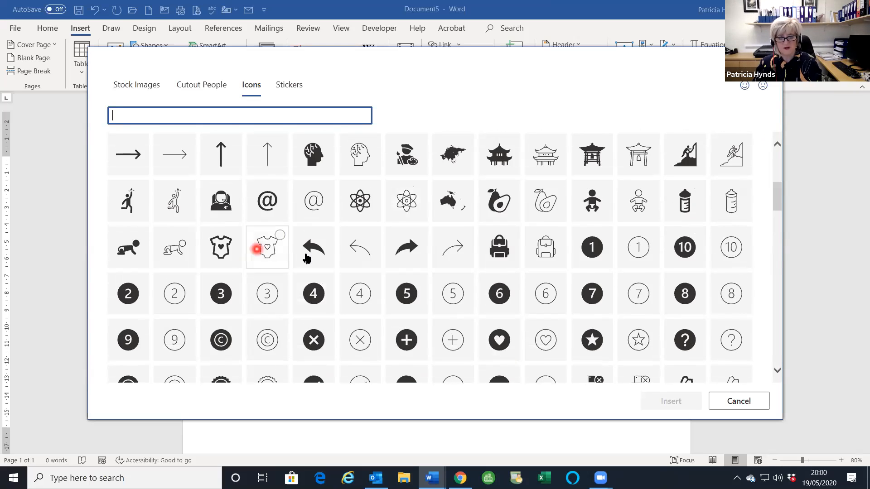
left_click(231, 249)
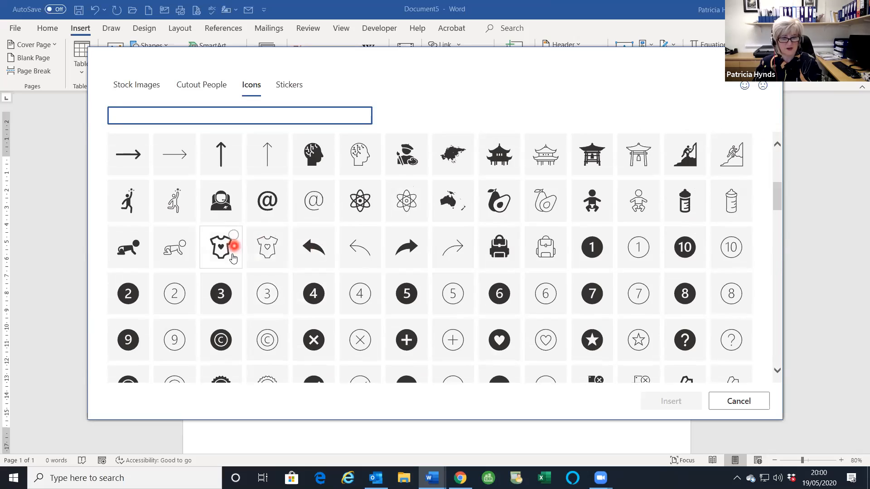
left_click(670, 402)
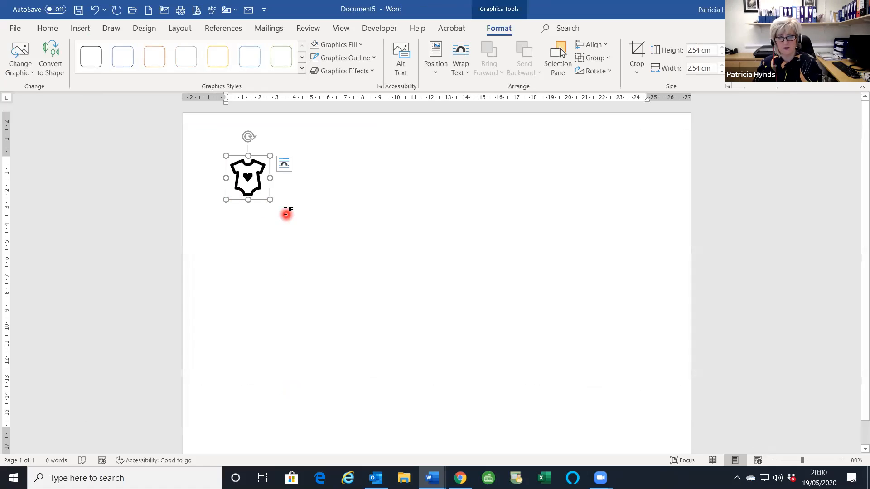
- Resize and reposition the onesie icon into a small graphic at the top left
left_click_drag(270, 199, 553, 414)
scroll(583, 359, "down", 1)
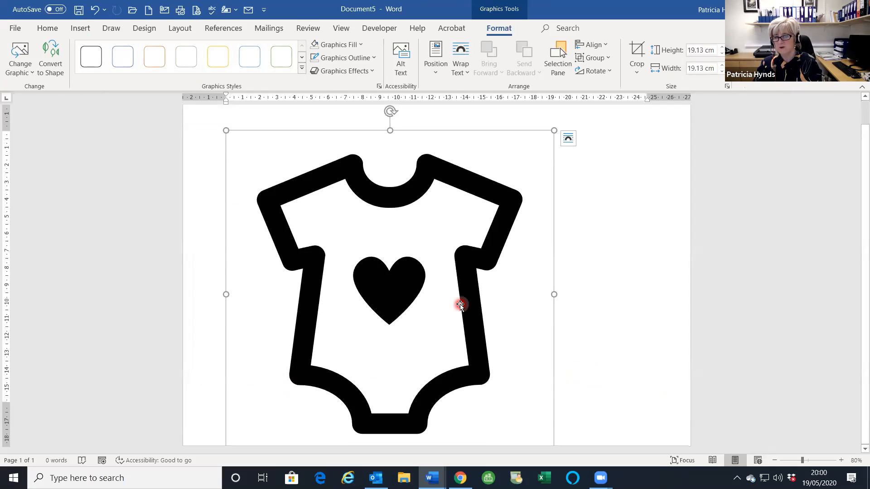
left_click_drag(466, 285, 474, 272)
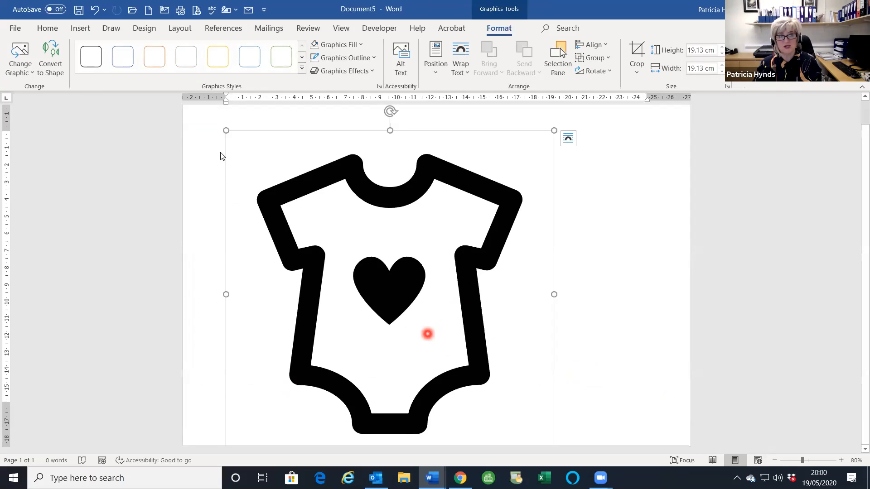
left_click(87, 31)
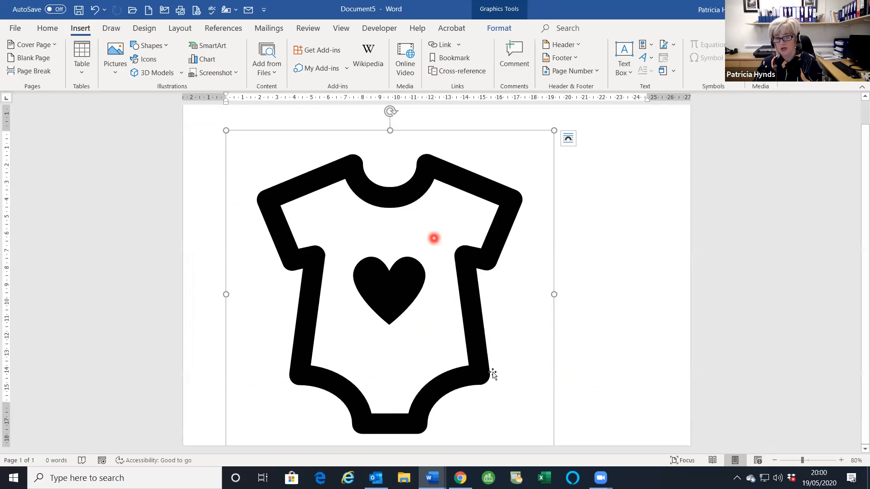
left_click_drag(553, 131, 497, 182)
left_click_drag(497, 400, 307, 169)
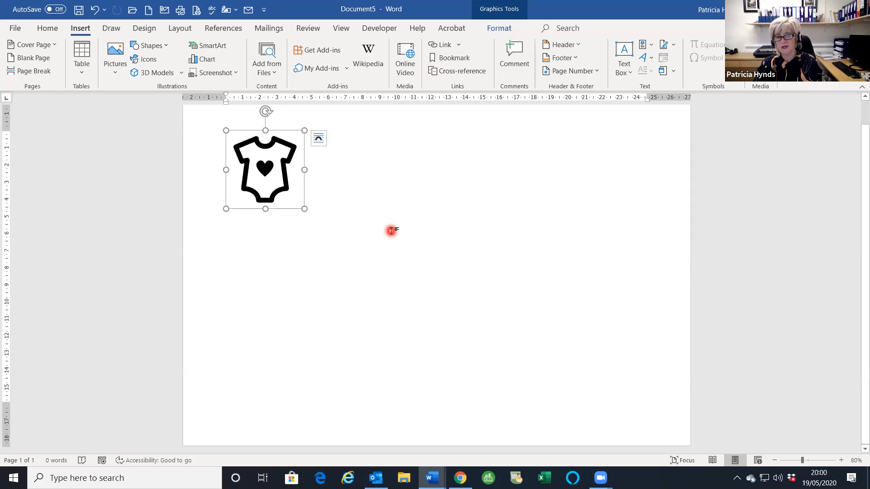
- Delete the onesie icon and insert the yellow robot from the online Robots 3D models
key("Delete")
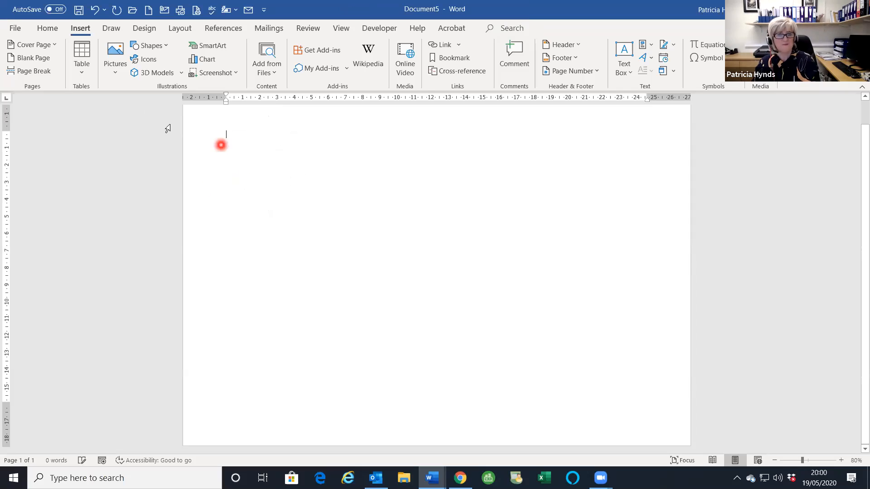
left_click(156, 72)
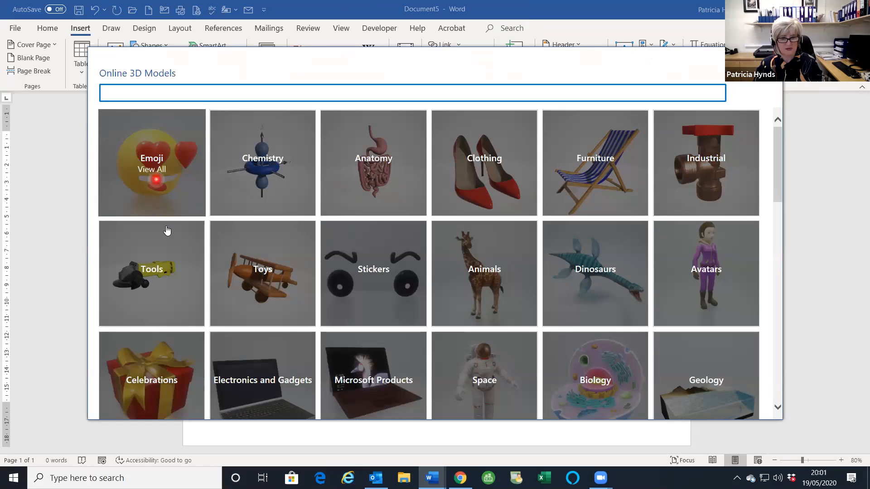
scroll(176, 220, "down", 5)
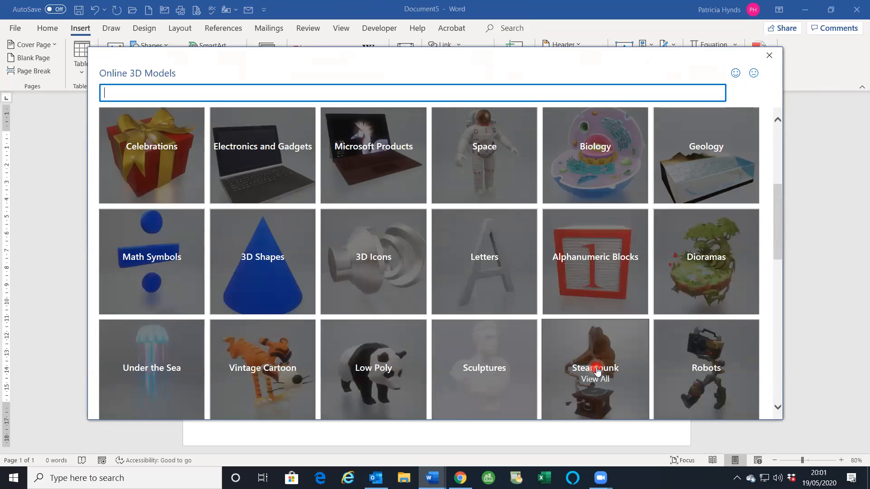
left_click(700, 371)
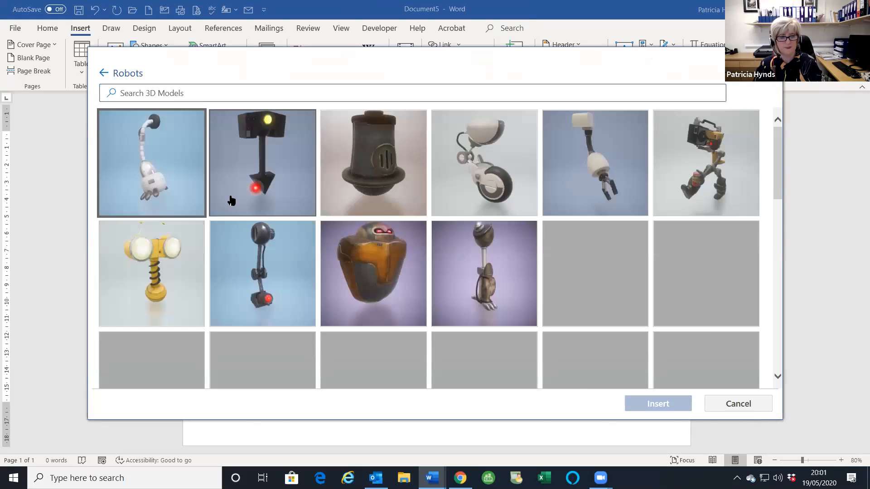
left_click(159, 271)
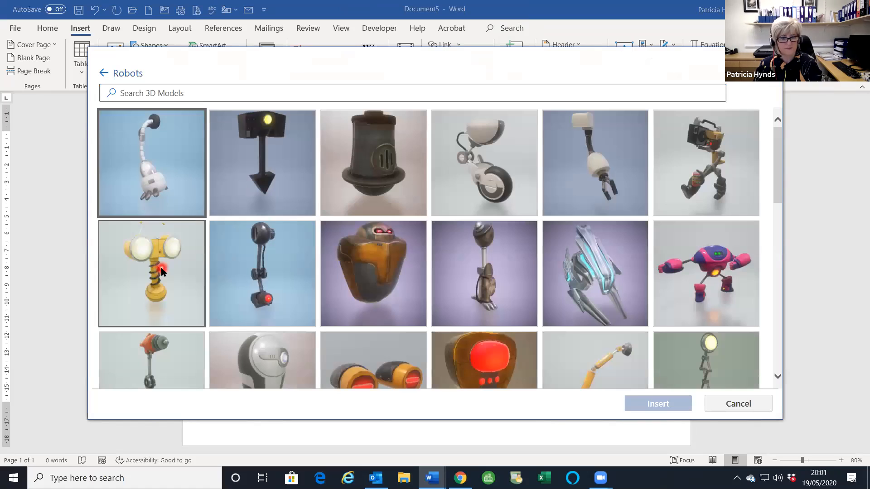
left_click(666, 406)
left_click(439, 335)
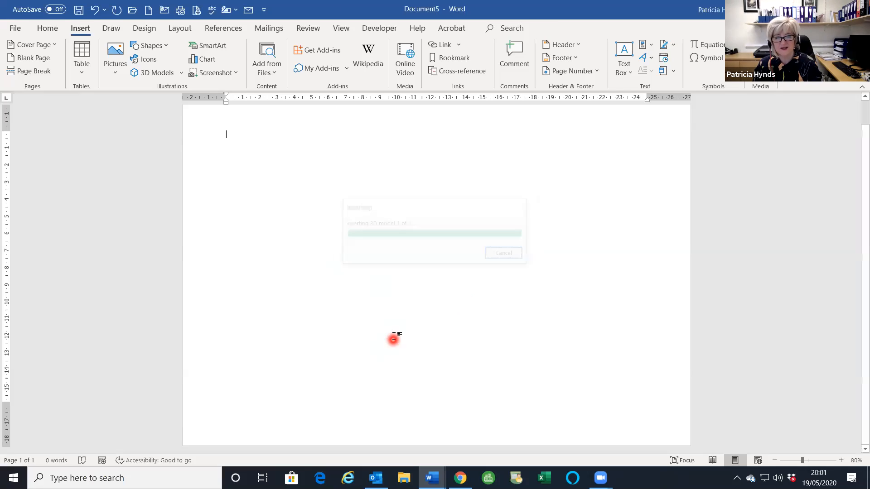
- Rotate the yellow robot through several preset views until it is upside down, lamps at the bottom
left_click_drag(261, 196, 216, 176)
left_click_drag(218, 219, 462, 249)
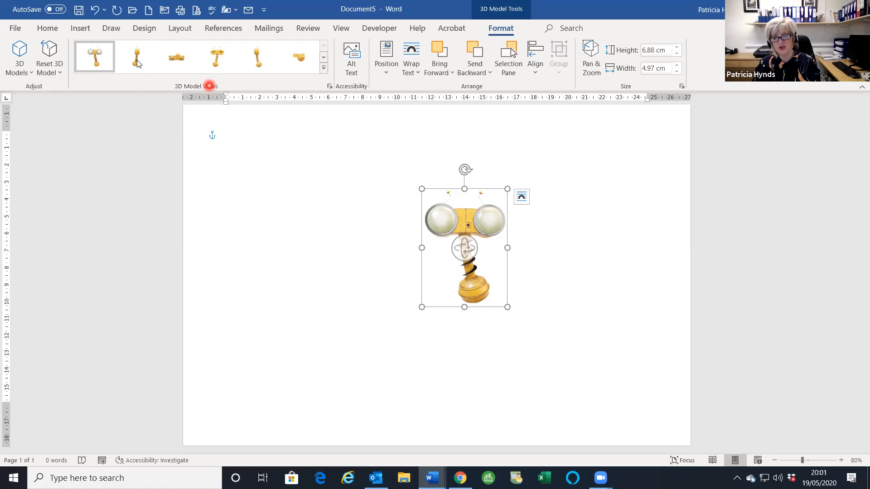
left_click(168, 57)
left_click(214, 56)
left_click(295, 57)
left_click_drag(465, 248, 371, 252)
left_click_drag(456, 251, 464, 284)
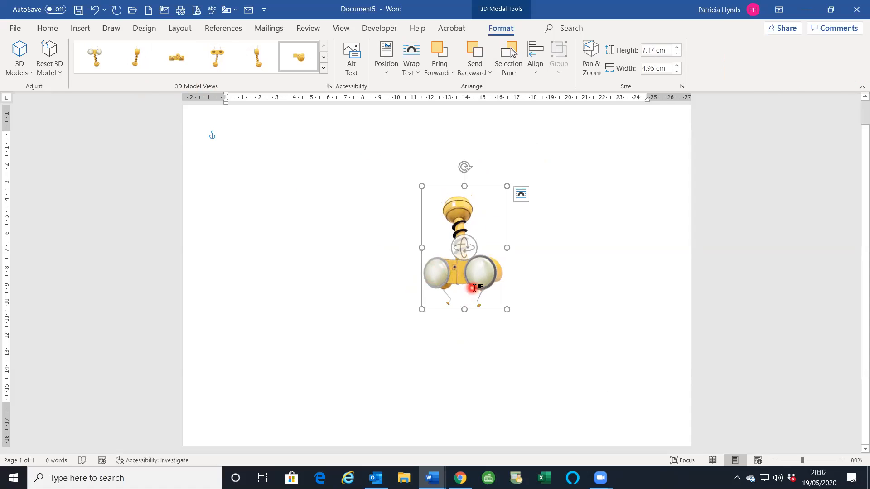
- Delete the robot 3D model, leaving the page blank
key("Delete")
left_click(80, 29)
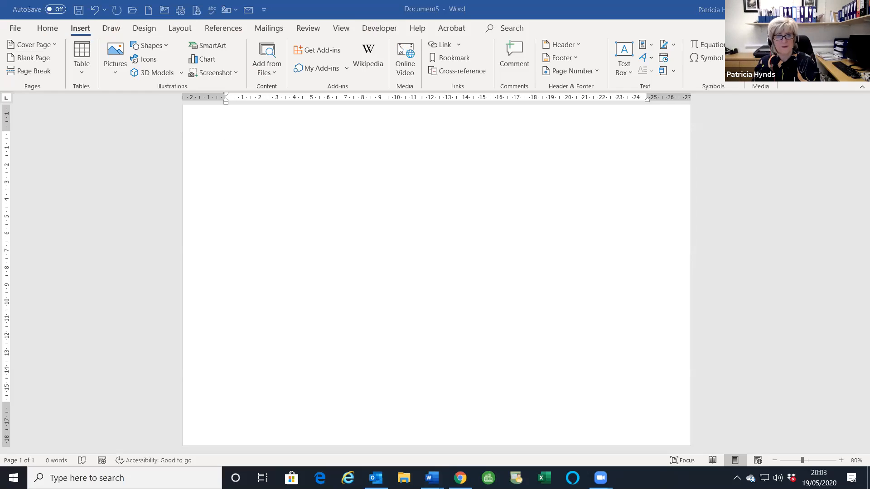
- Open Word Options at the Customize Ribbon settings
left_click(133, 33)
left_click(170, 36)
left_click(92, 50)
left_click(13, 28)
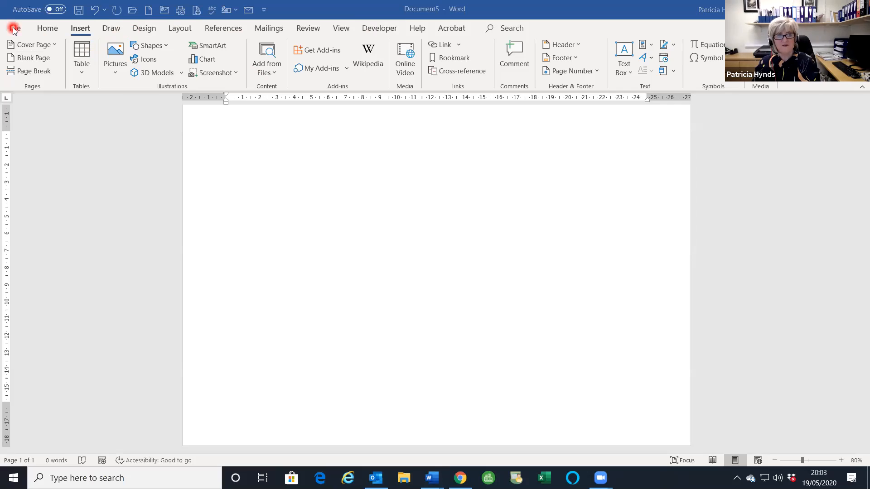
left_click(13, 27)
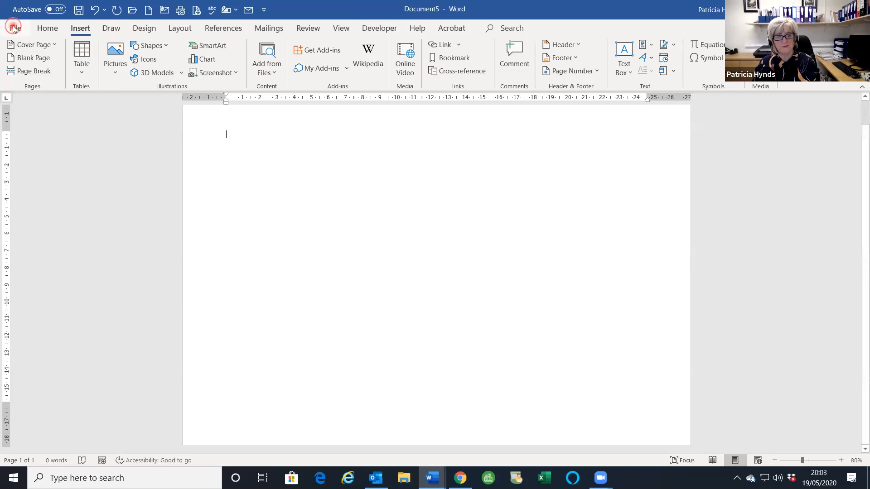
left_click(34, 449)
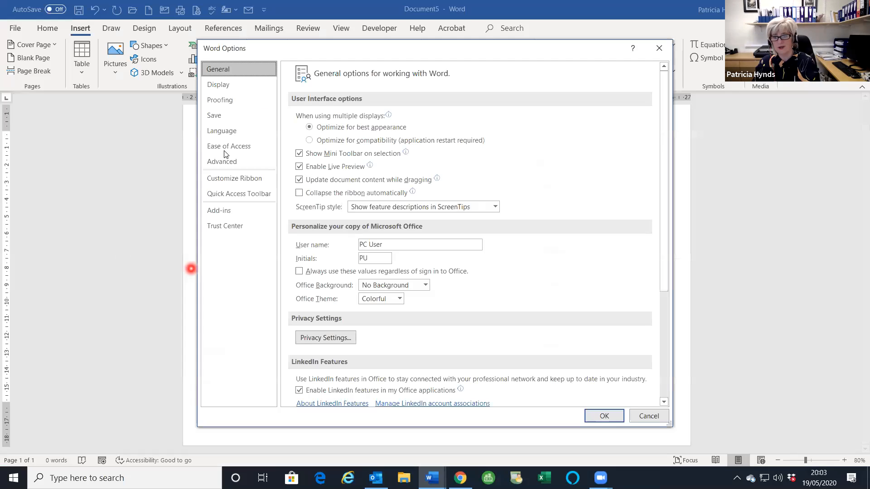
left_click(239, 194)
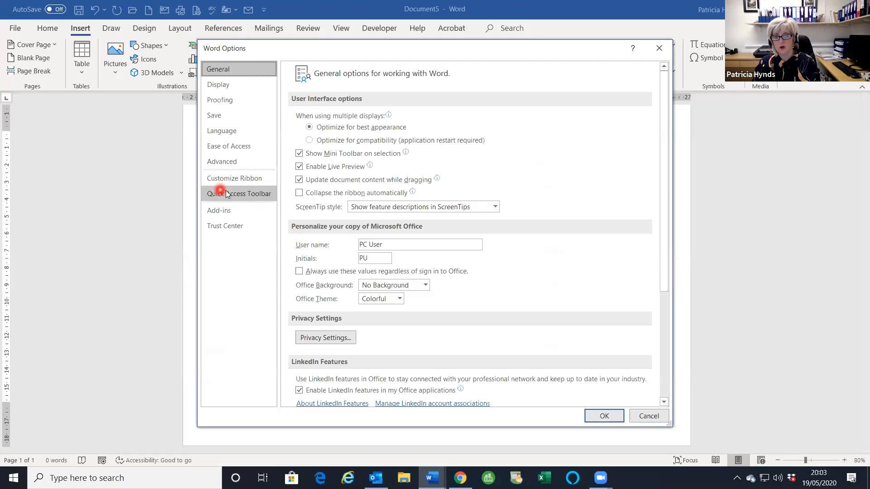
left_click(235, 180)
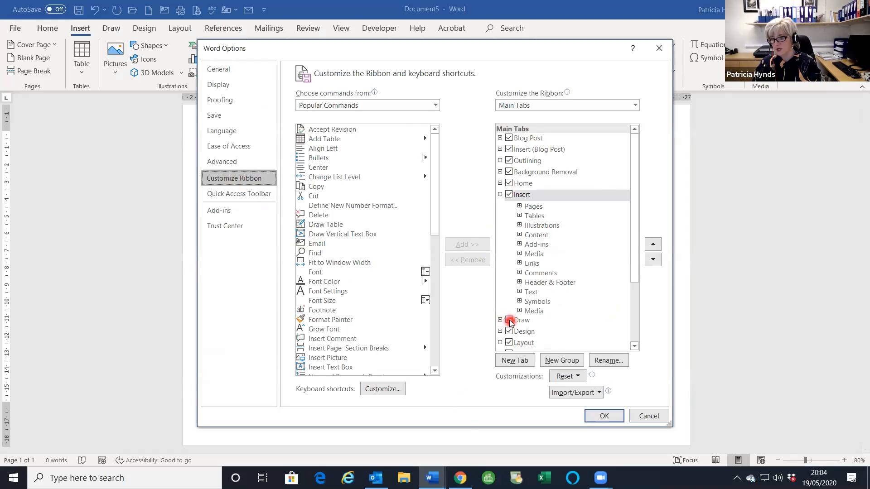
- Apply the ribbon customisation enabling the Developer tab, then bring up the Draw tools
scroll(516, 321, "down", 1)
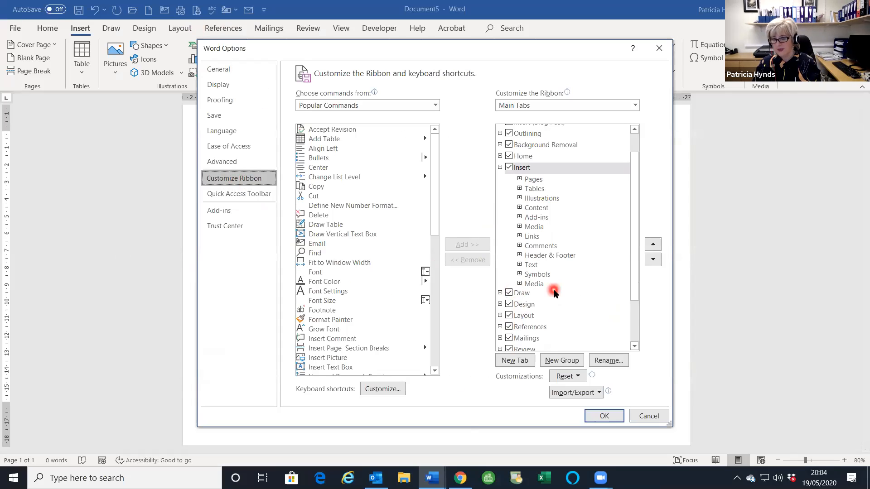
scroll(553, 290, "down", 2)
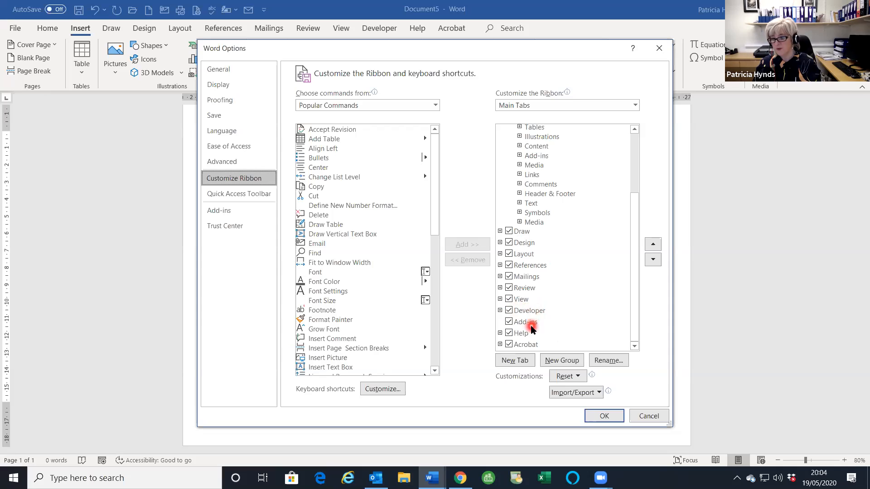
left_click(608, 417)
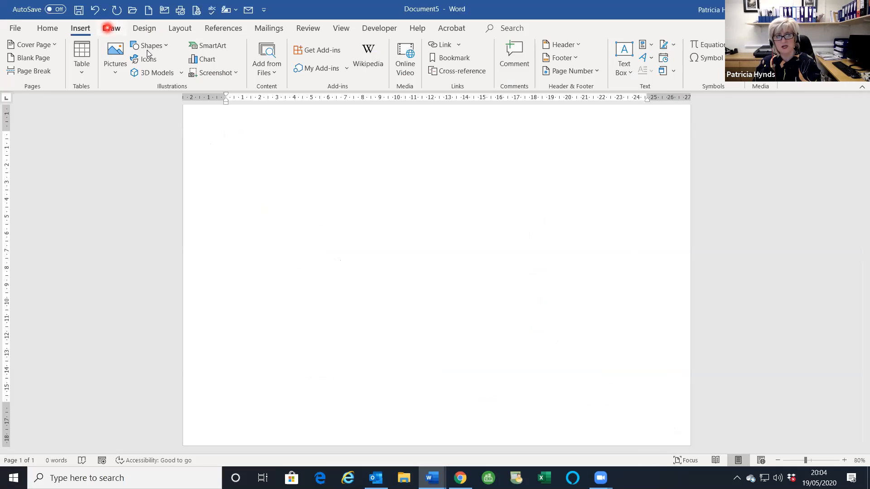
left_click(109, 30)
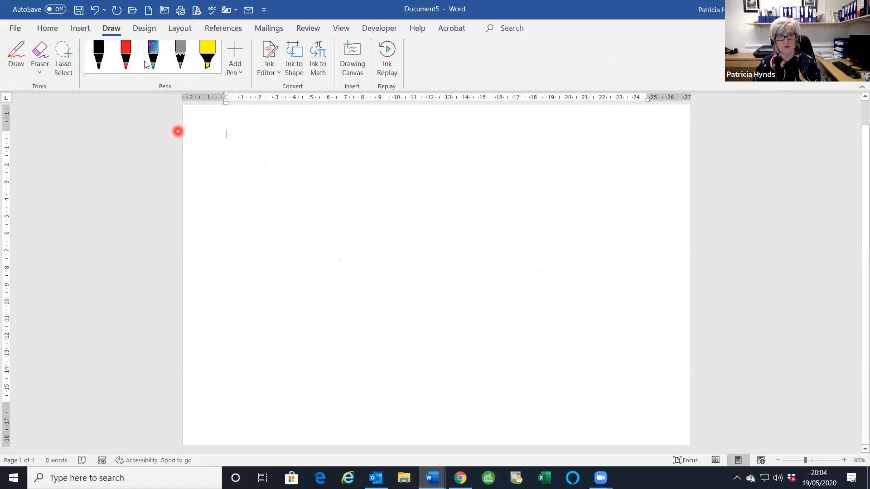
- Handwrite 'Hello Me!' in red pen ink, then erase the 'Hel' strokes with the stroke eraser
left_click(126, 61)
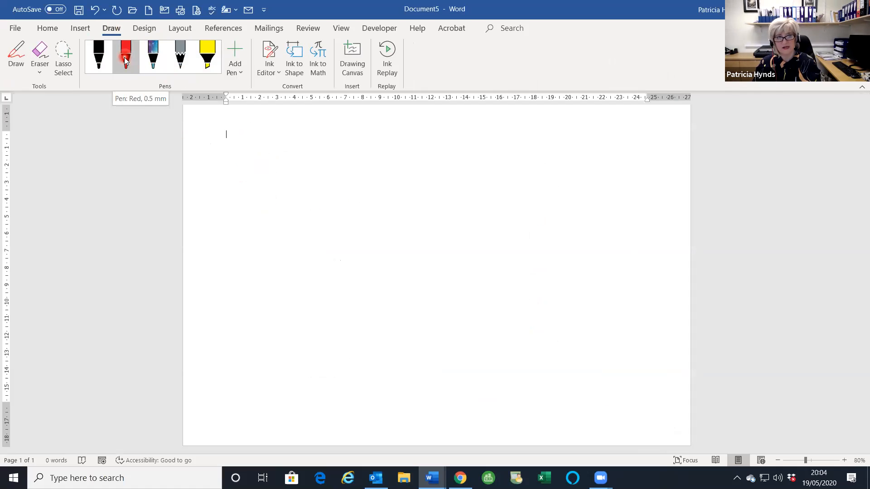
left_click(15, 66)
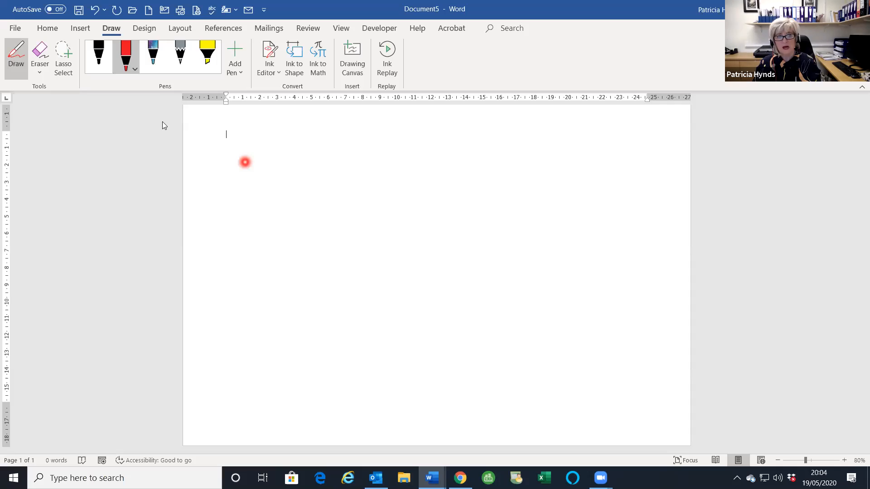
left_click_drag(237, 170, 260, 217)
mouse_move(263, 174)
left_mouse_down()
mouse_move(276, 203)
mouse_move(301, 192)
mouse_move(335, 199)
left_mouse_up()
mouse_move(354, 158)
left_mouse_down()
mouse_move(358, 192)
mouse_move(383, 197)
left_mouse_up()
mouse_move(430, 162)
left_mouse_down()
mouse_move(447, 159)
mouse_move(416, 160)
left_mouse_up()
mouse_move(301, 265)
left_mouse_down()
mouse_move(306, 297)
mouse_move(307, 252)
mouse_move(330, 266)
mouse_move(381, 258)
left_mouse_up()
left_click_drag(400, 215, 404, 238)
left_click(407, 249)
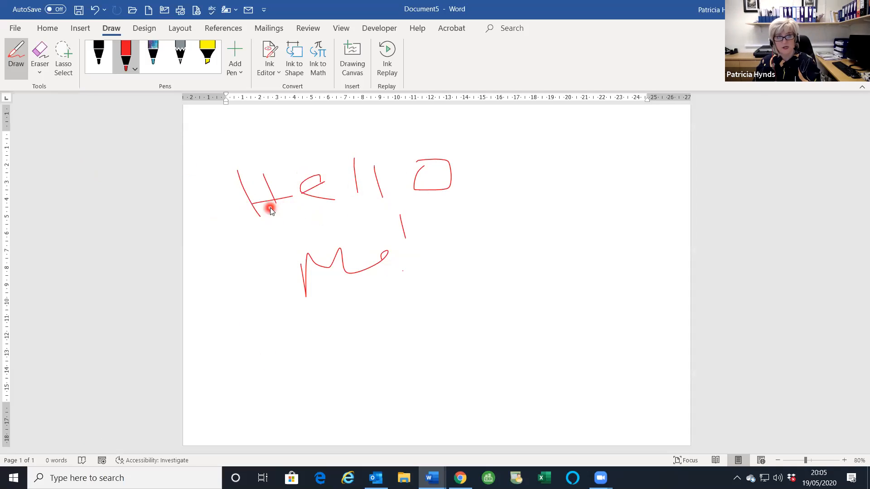
left_click(43, 56)
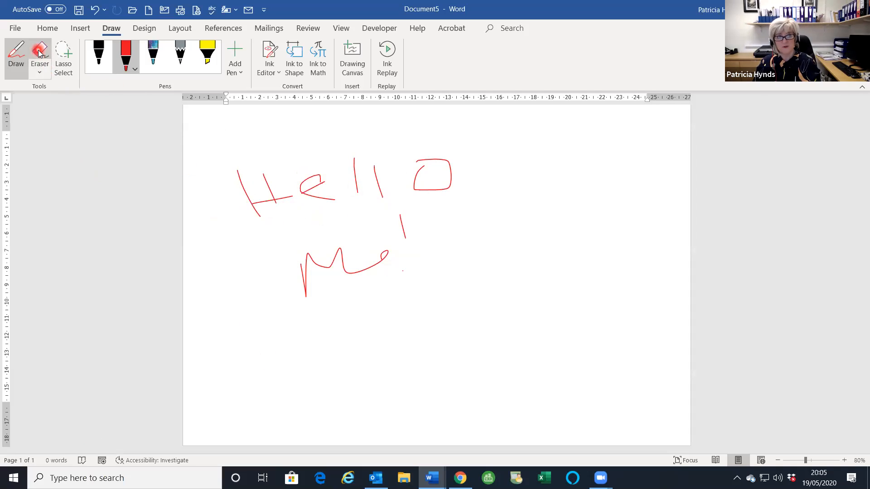
mouse_move(246, 178)
left_mouse_down()
mouse_move(291, 202)
mouse_move(318, 198)
mouse_move(355, 171)
mouse_move(429, 247)
mouse_move(385, 226)
mouse_move(459, 153)
left_mouse_up()
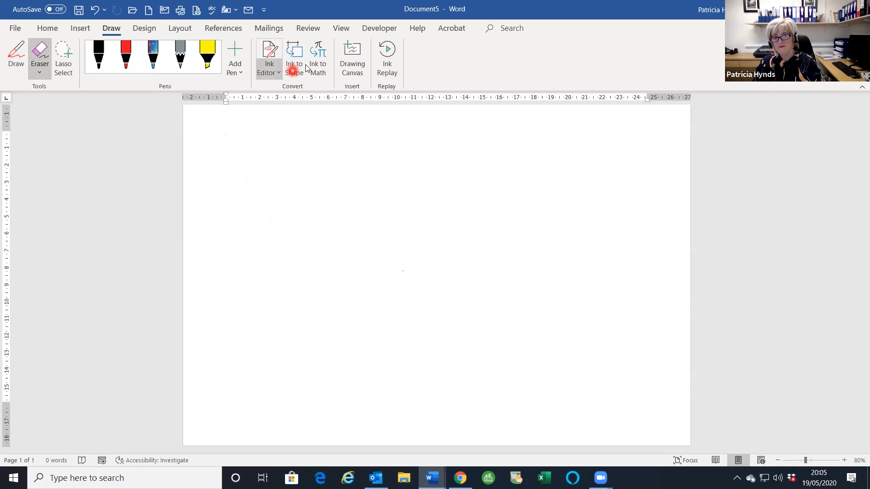
- With Ink to Shape on, draw a red triangle, an oval and a square on the page
left_click(295, 75)
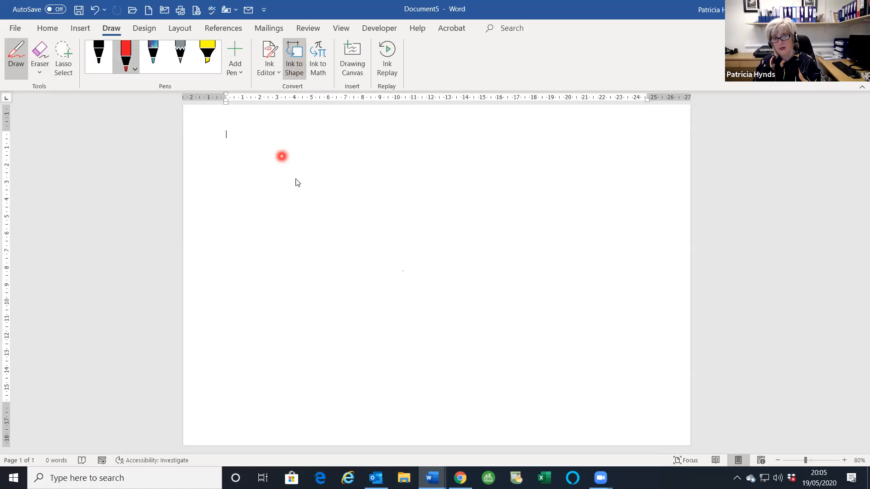
mouse_move(313, 156)
left_mouse_down()
mouse_move(219, 273)
mouse_move(332, 273)
mouse_move(314, 156)
left_mouse_up()
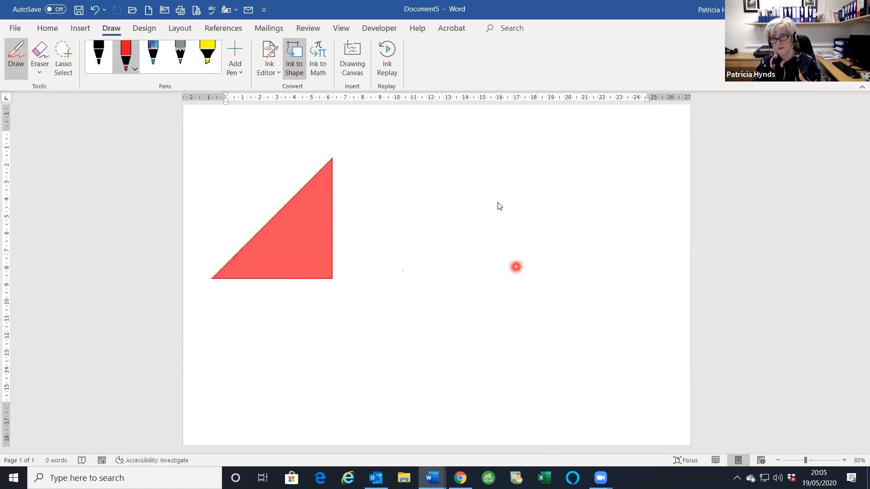
mouse_move(481, 181)
left_mouse_down()
mouse_move(508, 286)
mouse_move(530, 243)
mouse_move(480, 182)
left_mouse_up()
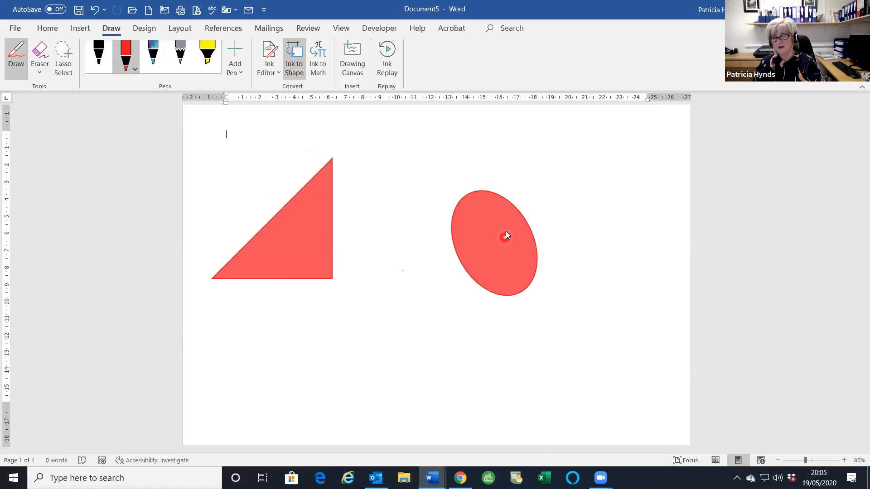
mouse_move(540, 143)
left_mouse_down()
mouse_move(628, 157)
mouse_move(584, 233)
mouse_move(553, 225)
mouse_move(540, 142)
left_mouse_up()
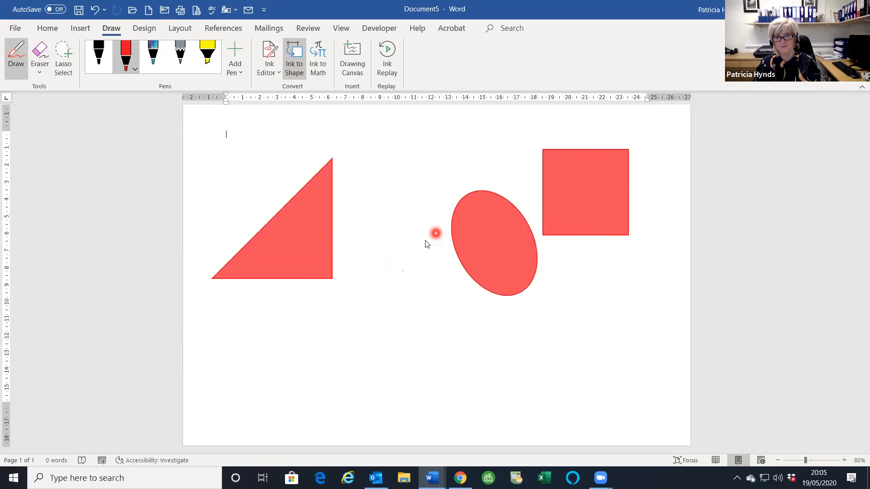
left_click(321, 68)
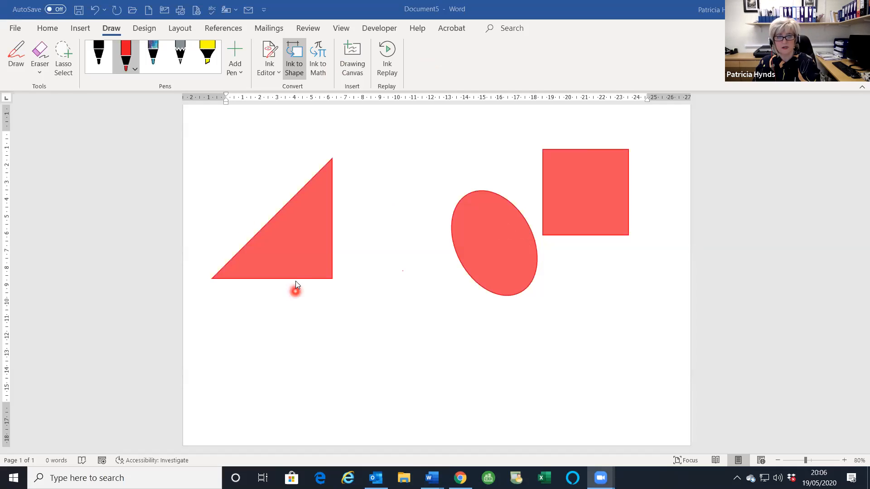
- Keep the standard stroke eraser, review the Ink Editor options, then launch Ink to Math
left_click(292, 262)
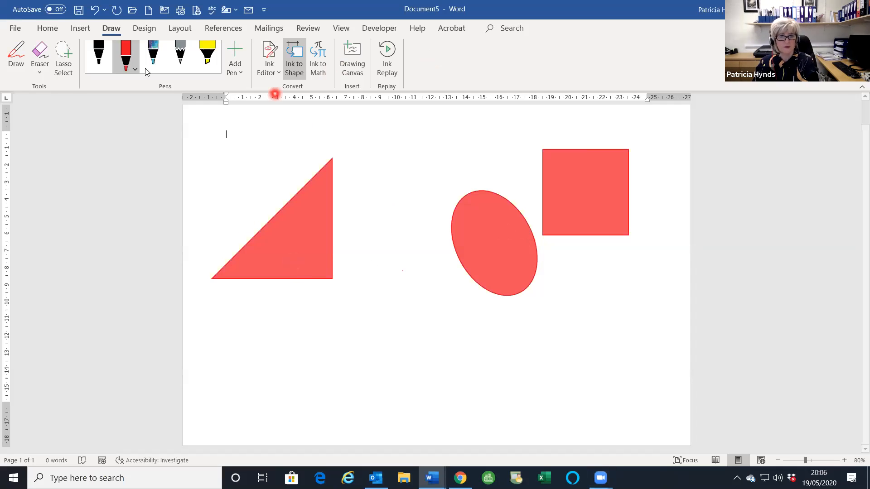
left_click(38, 58)
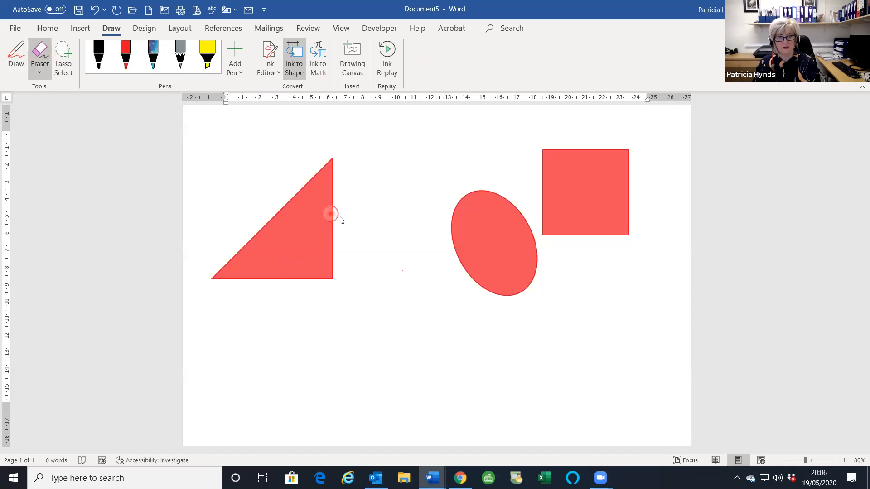
left_click(39, 71)
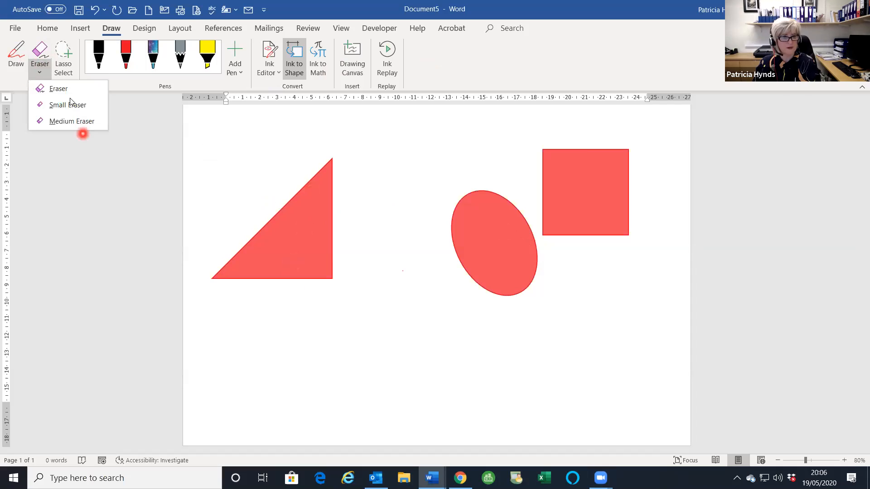
left_click(61, 89)
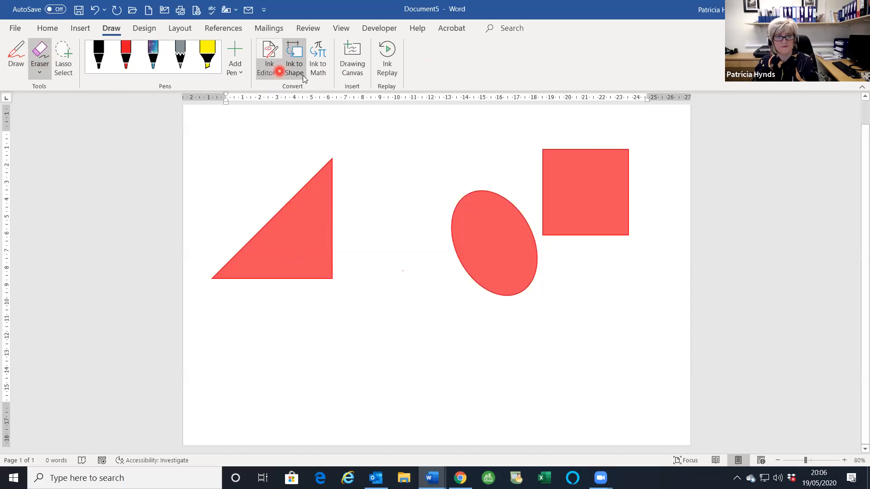
left_click(270, 70)
left_click(317, 69)
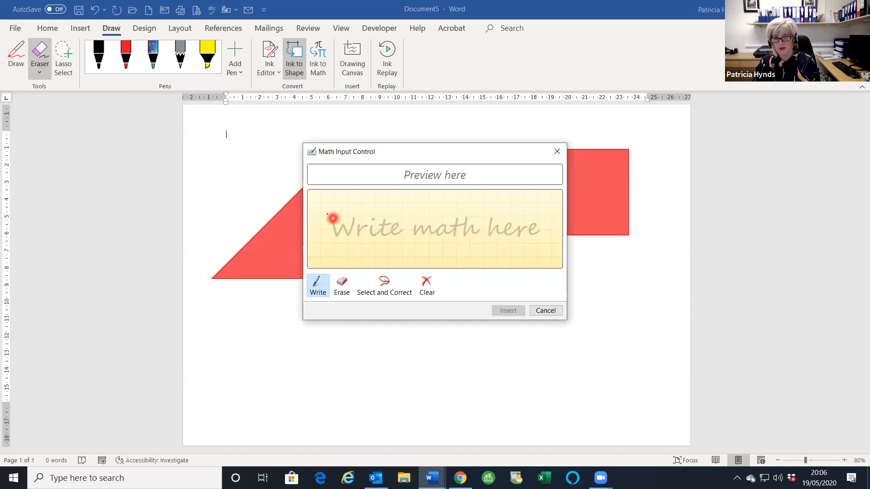
- Handwrite 1/2 + 1/3 = 4/12 in Math Input Control and insert it as an equation
left_click(327, 213)
mouse_move(324, 204)
left_mouse_down()
mouse_move(322, 225)
mouse_move(337, 220)
mouse_move(332, 247)
mouse_move(343, 250)
left_mouse_up()
mouse_move(360, 217)
left_mouse_down()
mouse_move(362, 236)
mouse_move(384, 211)
left_mouse_up()
mouse_move(378, 228)
left_mouse_down()
mouse_move(395, 217)
mouse_move(388, 231)
mouse_move(396, 247)
mouse_move(381, 252)
left_mouse_up()
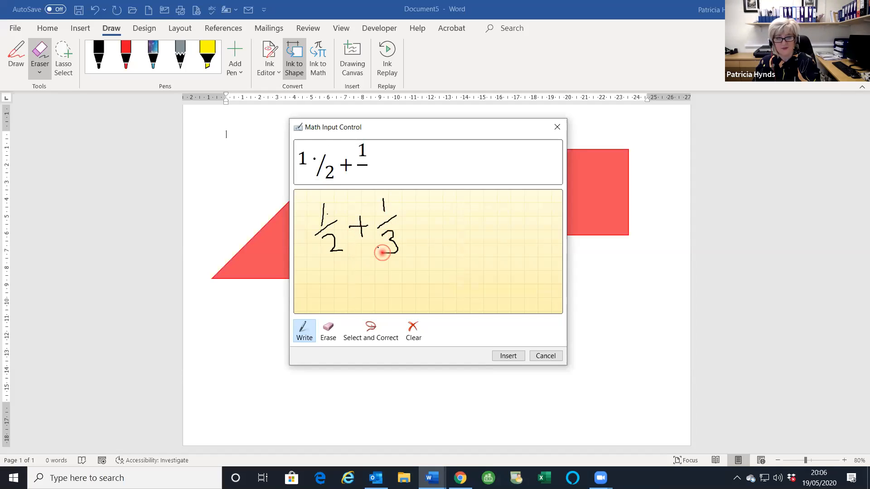
left_click_drag(419, 219, 450, 228)
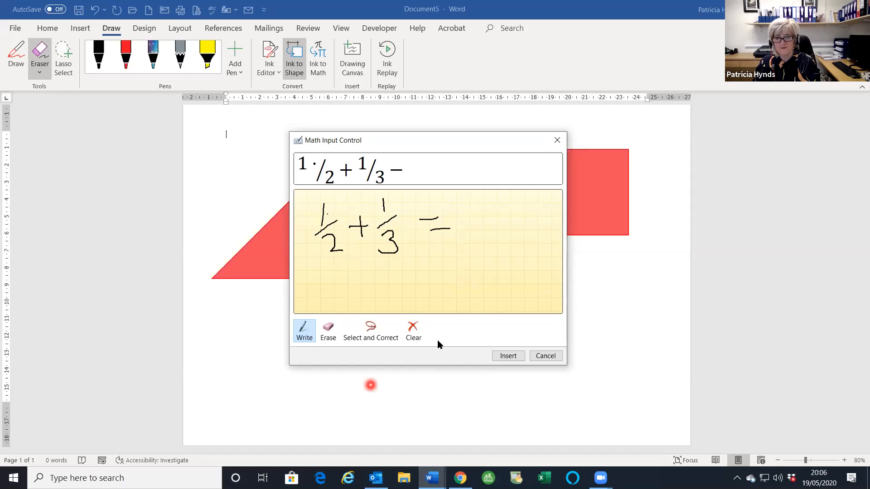
left_click(464, 204)
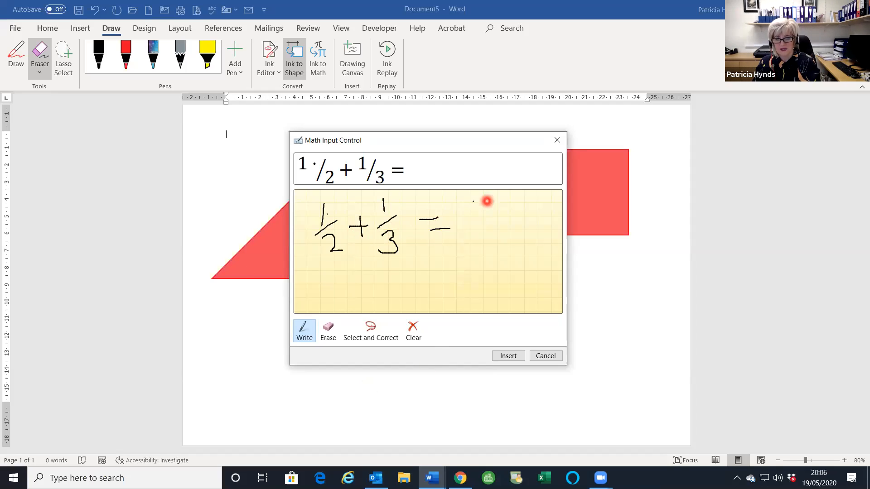
mouse_move(471, 200)
left_mouse_down()
mouse_move(482, 212)
mouse_move(497, 210)
left_mouse_up()
mouse_move(487, 204)
left_mouse_down()
mouse_move(487, 218)
mouse_move(507, 223)
mouse_move(478, 260)
mouse_move(510, 258)
left_mouse_up()
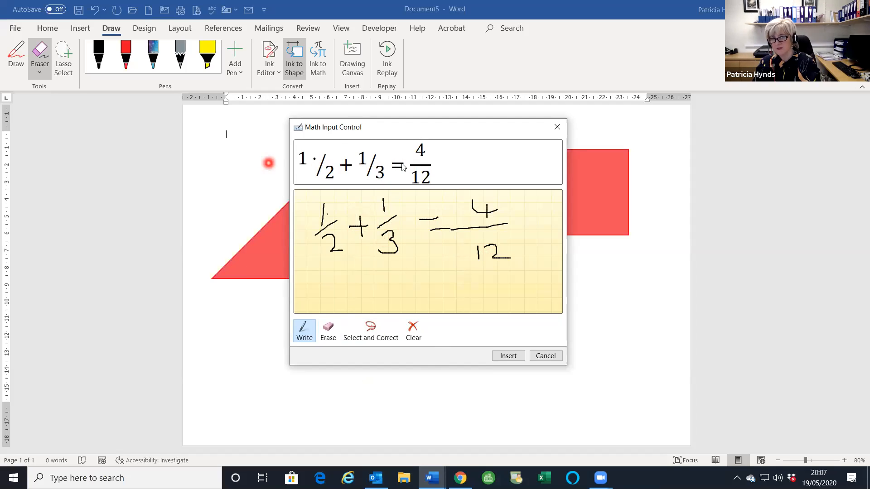
left_click(503, 356)
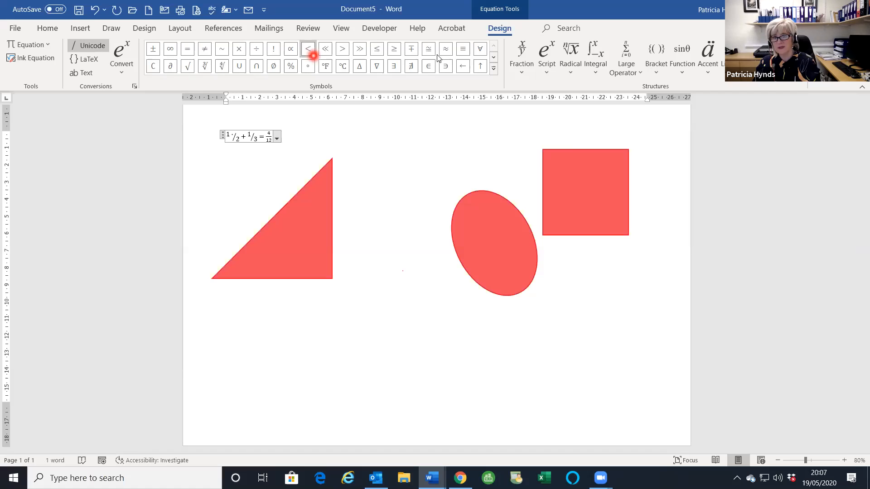
- Browse the Fraction and Script layouts for the 1/2 + 1/3 = 4/12 equation, then leave the equation
left_click(523, 75)
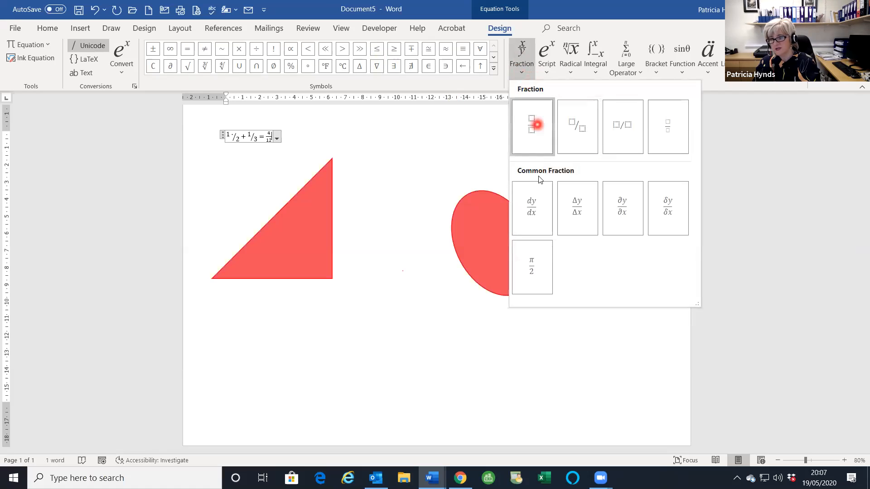
left_click(546, 62)
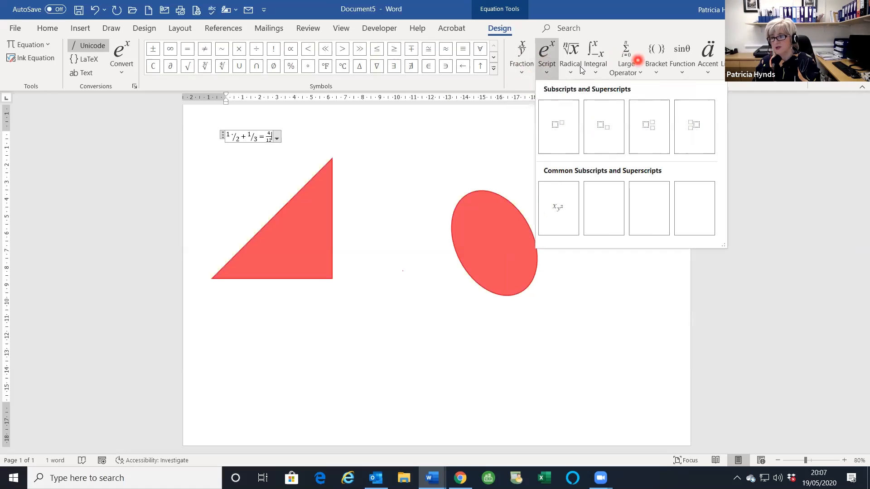
left_click(512, 85)
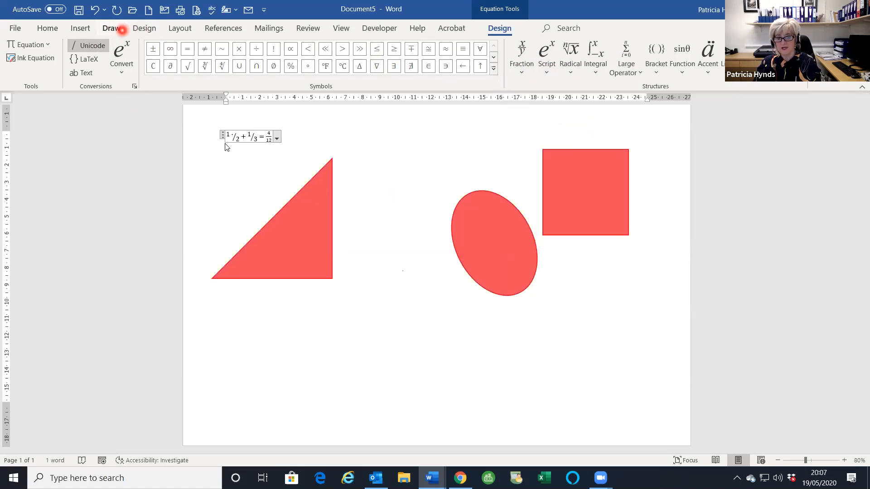
left_click(356, 149)
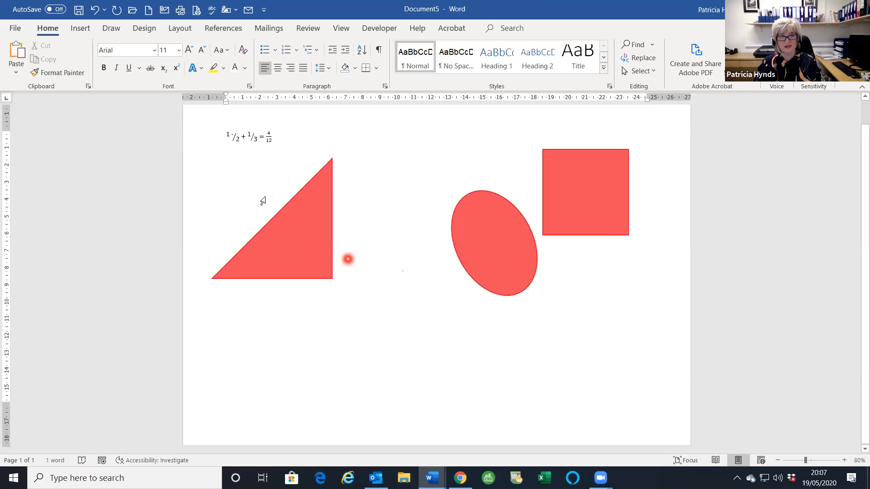
key("ctrl+a")
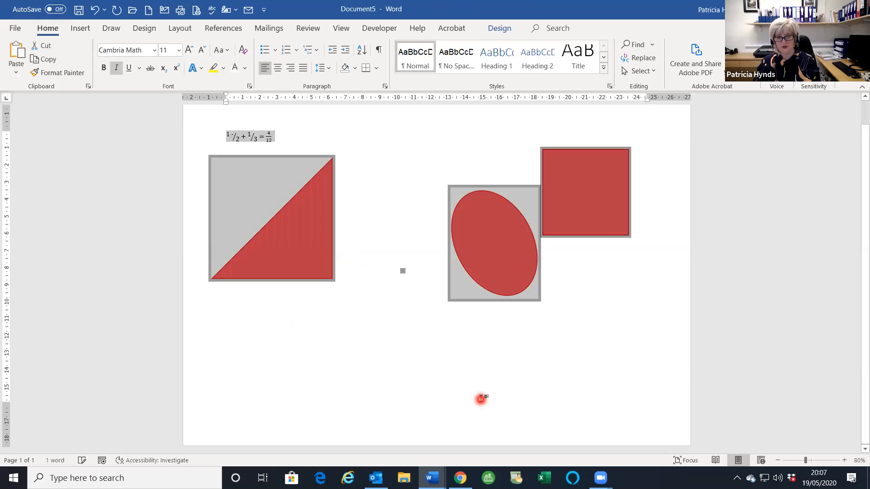
key("Delete")
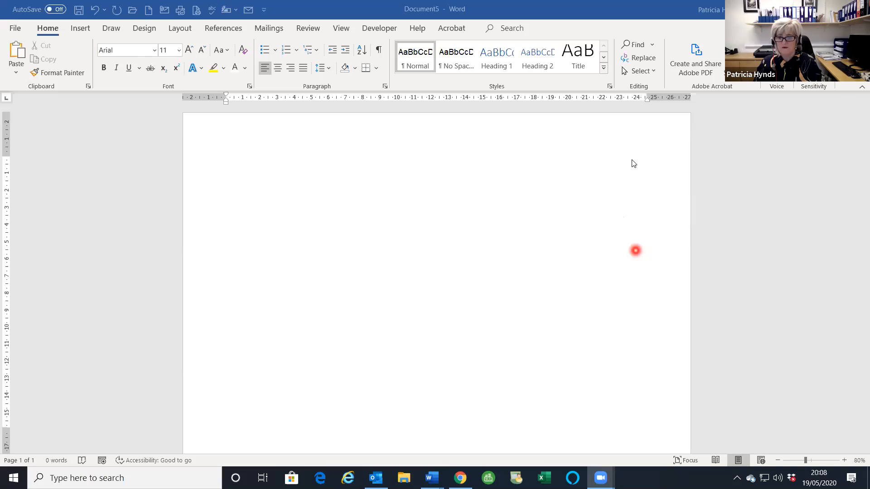
left_click(558, 186)
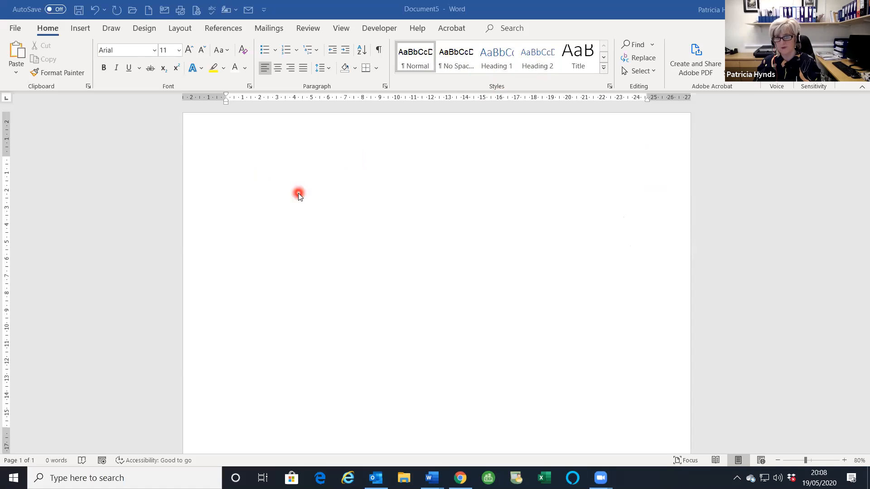
- Fill the blank document with eight paragraphs of sample text using =RAND(8,8)
left_click(231, 167)
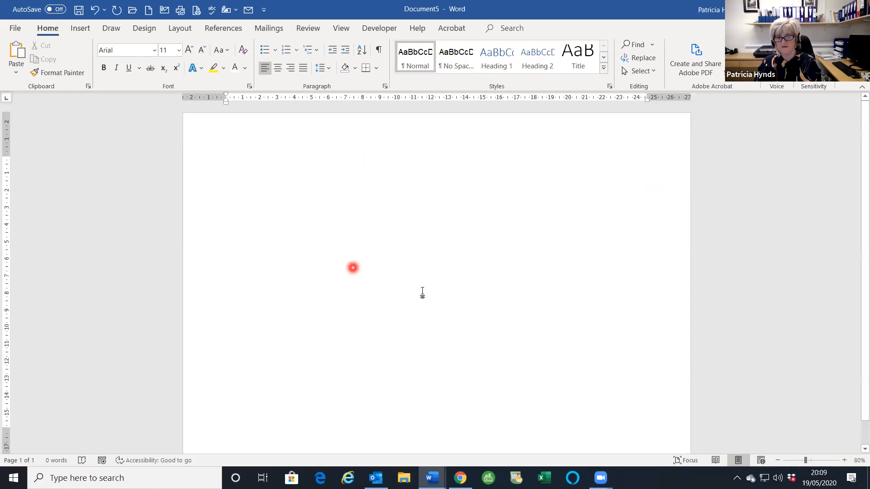
type("=RAND(")
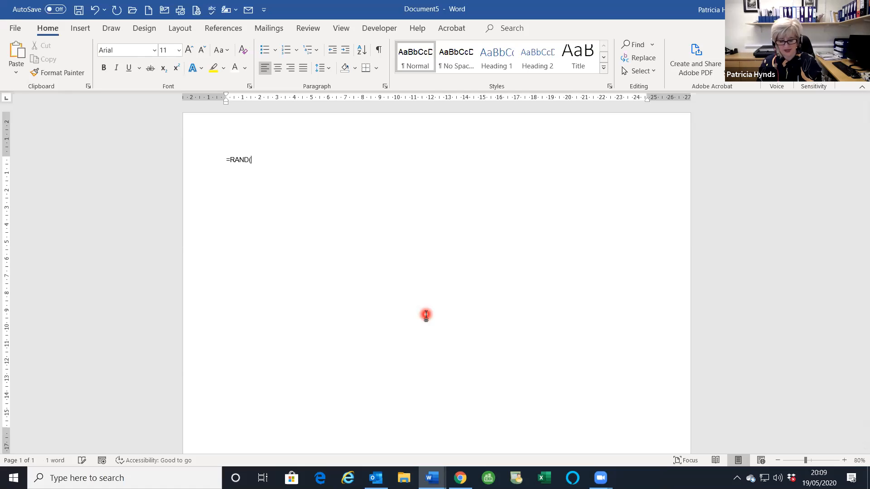
type("8,8")
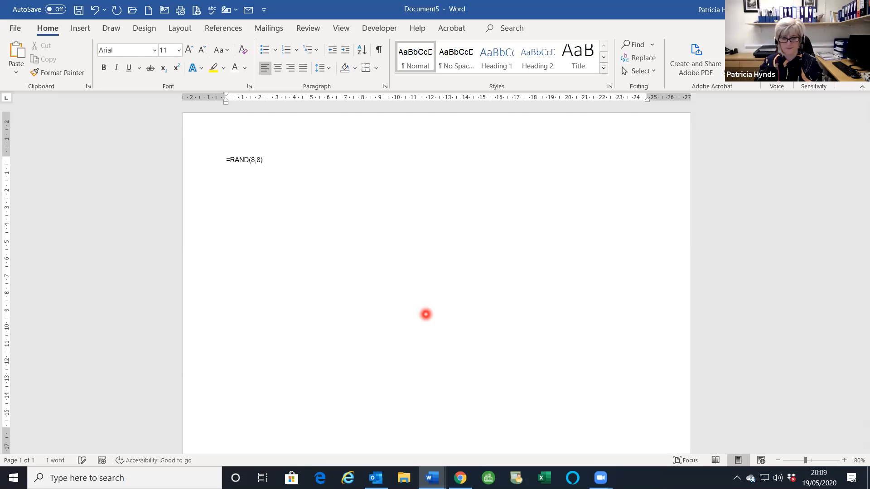
key("Return")
- Set the page orientation to Portrait from the Layout options
scroll(427, 330, "up", 2)
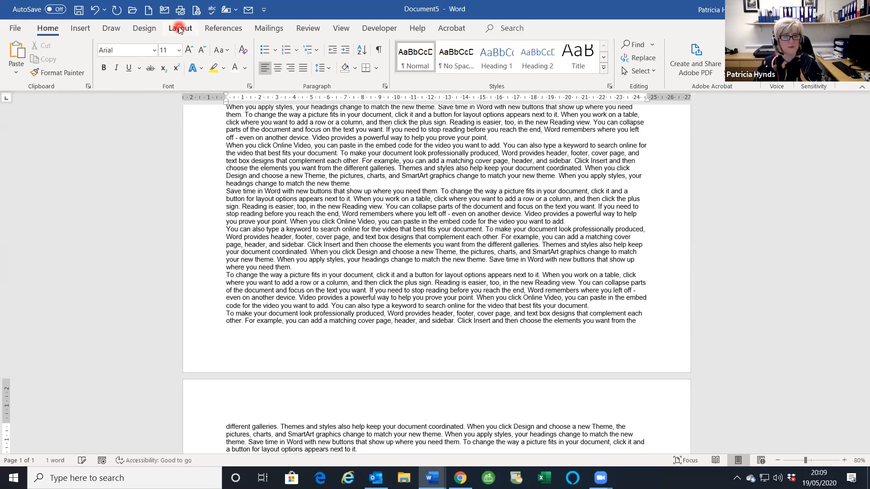
left_click(180, 28)
left_click(45, 68)
left_click(47, 101)
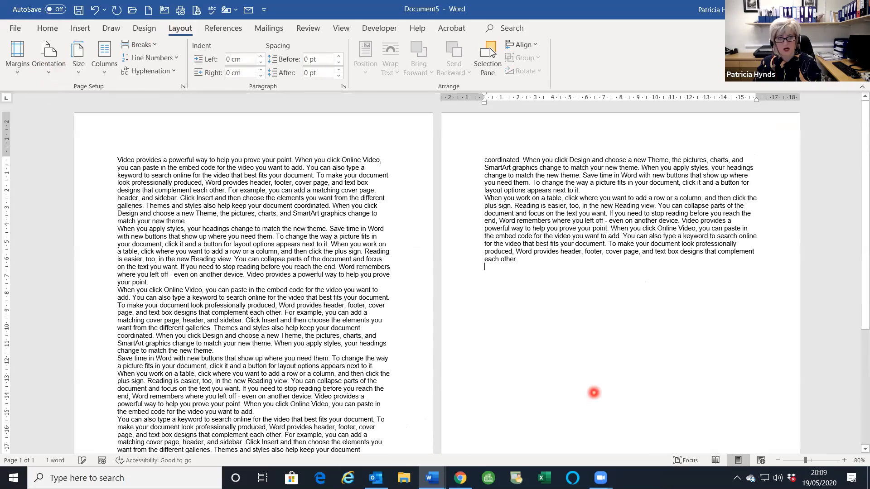
- Add label lines Paragraph 1 through Paragraph 4 above the first four sample paragraphs
left_click(115, 158)
key("Return")
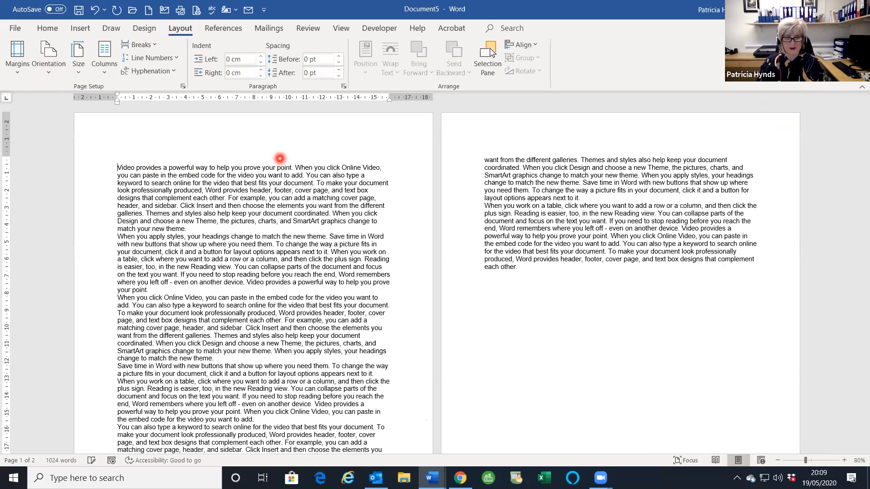
type("pARAGRAP")
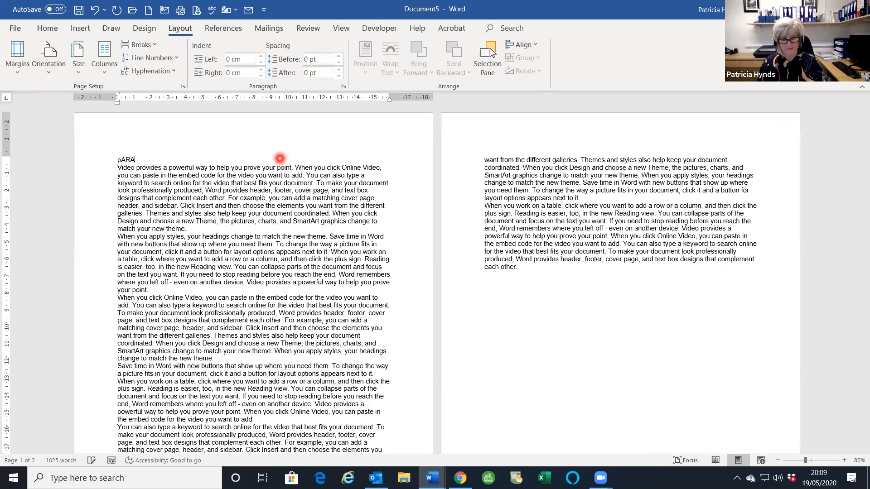
key("BackSpace")
key("BackSpace")
key("BackSpace")
key("BackSpace")
key("BackSpace")
key("BackSpace")
type("Paragraph 1")
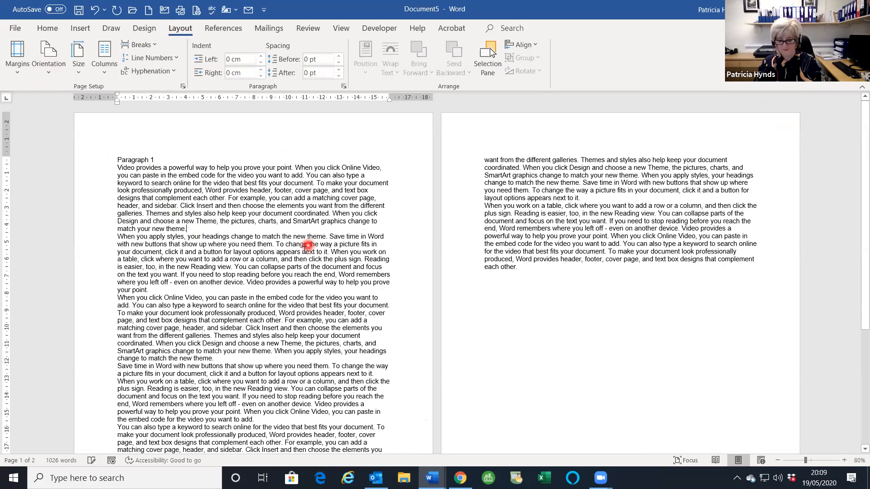
key("Return")
key("Return")
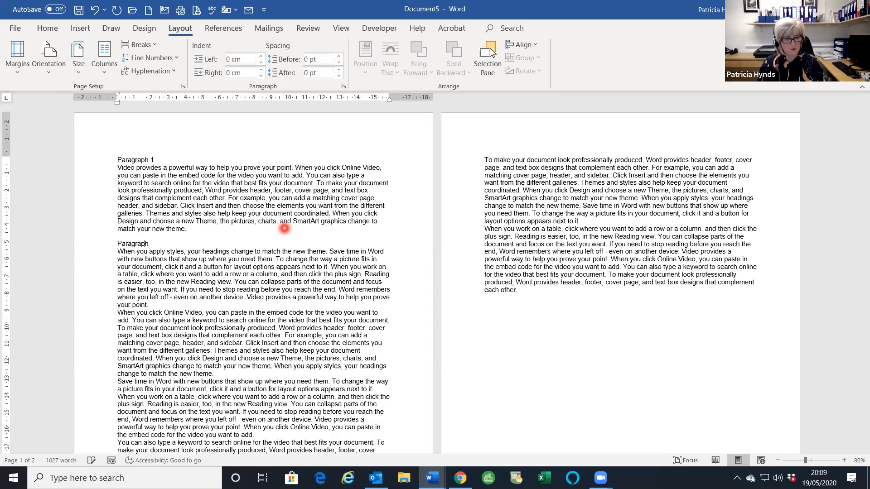
left_click(159, 304)
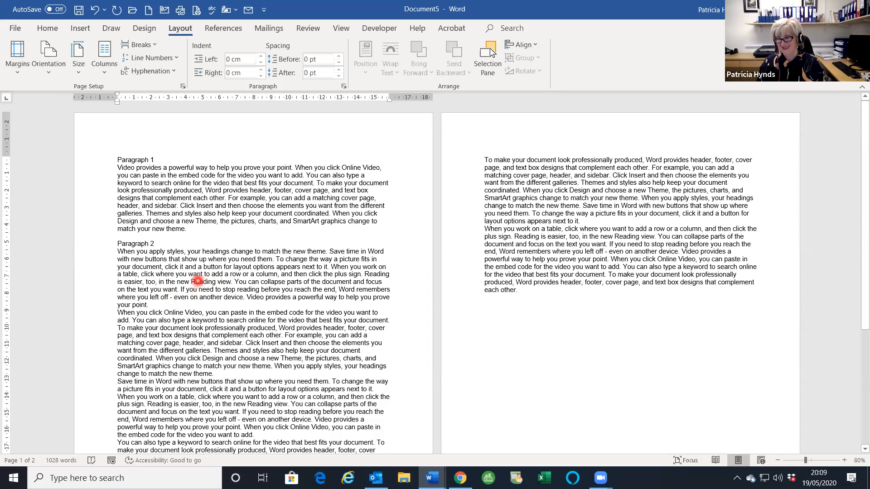
key("Return")
key("Return")
type("Paragraph 3")
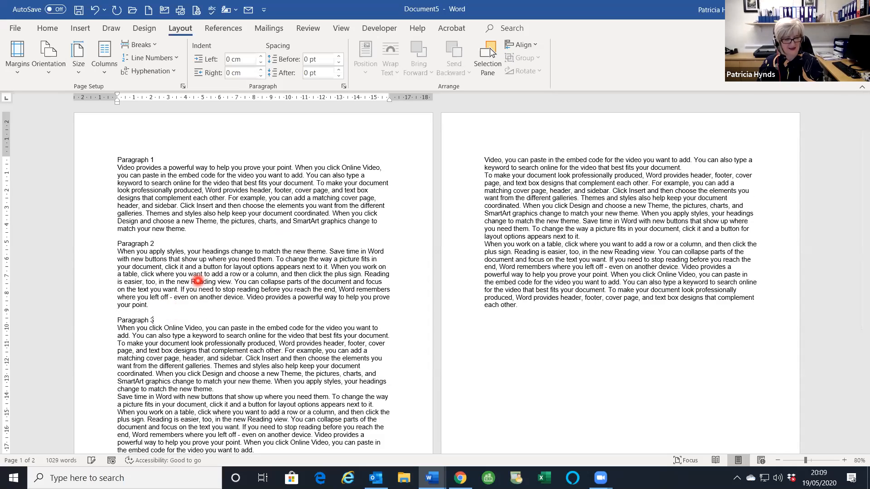
scroll(266, 311, "down", 3)
left_click(272, 324)
key("Return")
key("Return")
type("Paragraph")
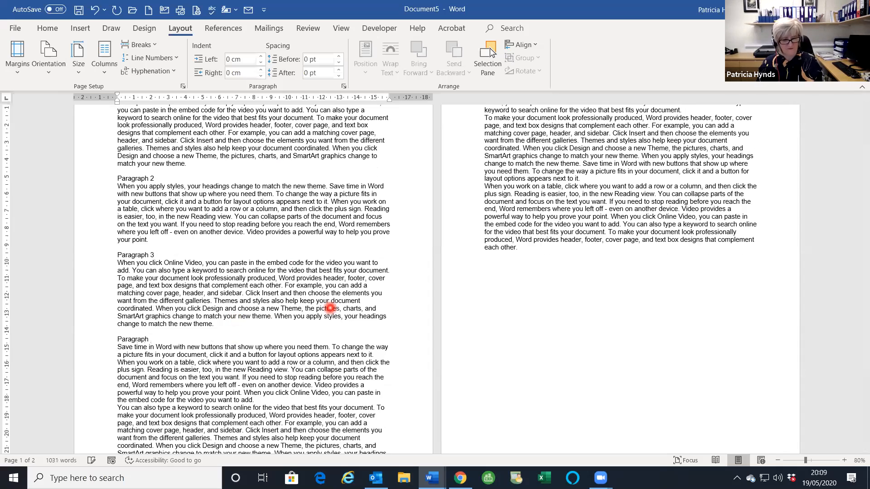
- Add label lines Paragraph 5 through Paragraph 8 above the remaining sample paragraphs
scroll(331, 308, "down", 2)
left_click(296, 357)
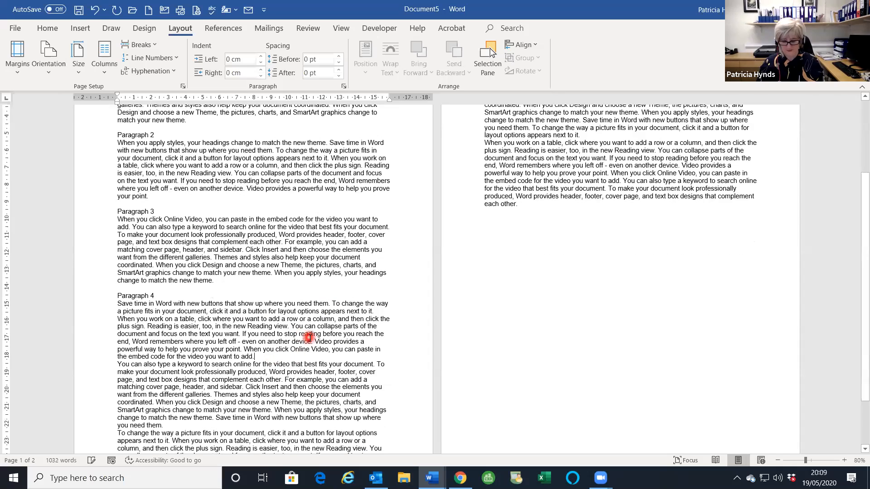
key("Return")
key("Return")
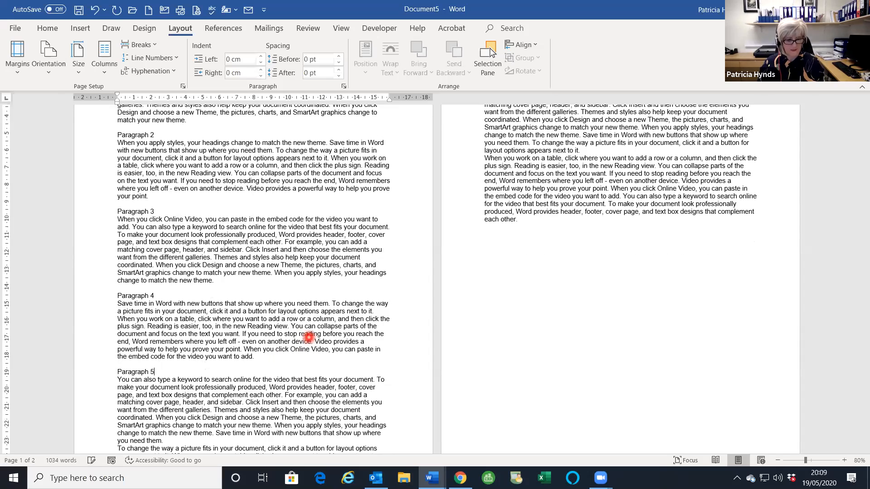
scroll(308, 337, "down", 3)
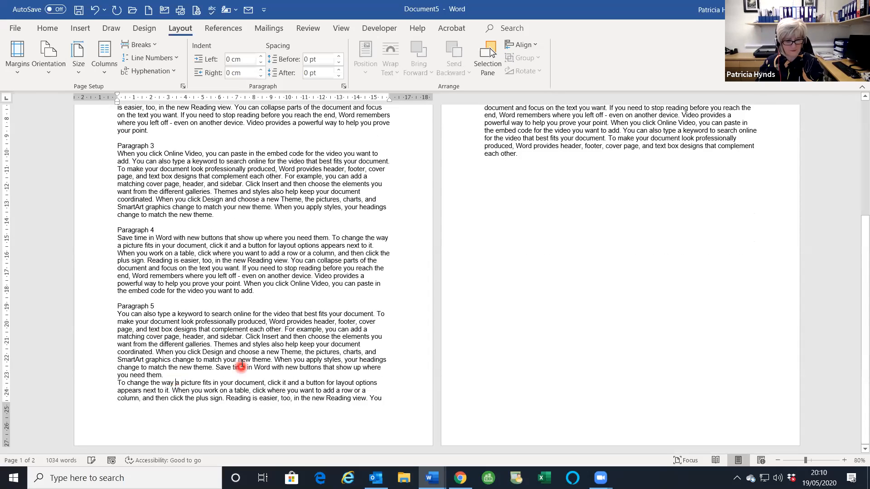
left_click(200, 372)
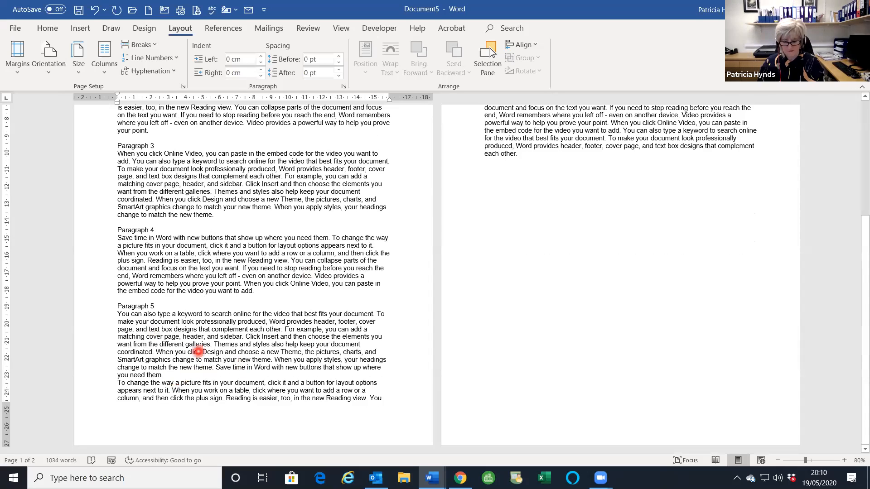
key("Return")
key("Return")
type("Paragraph 6")
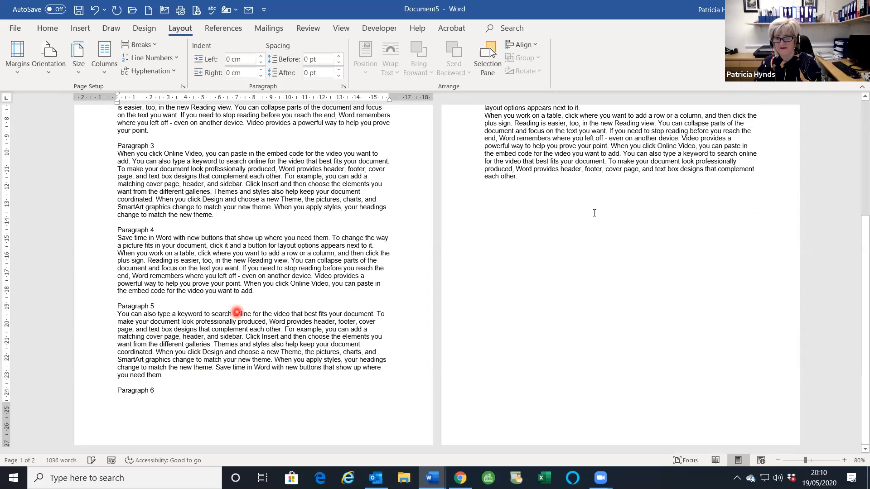
scroll(707, 217, "up", 5)
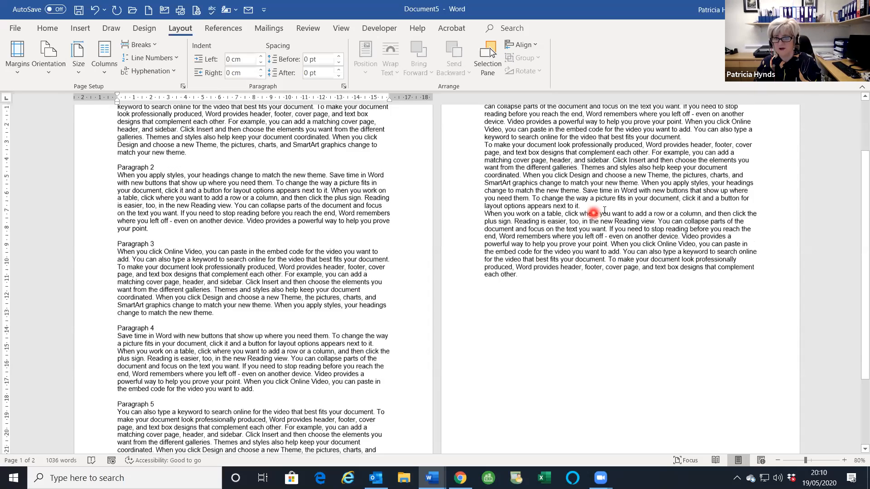
left_click(705, 212)
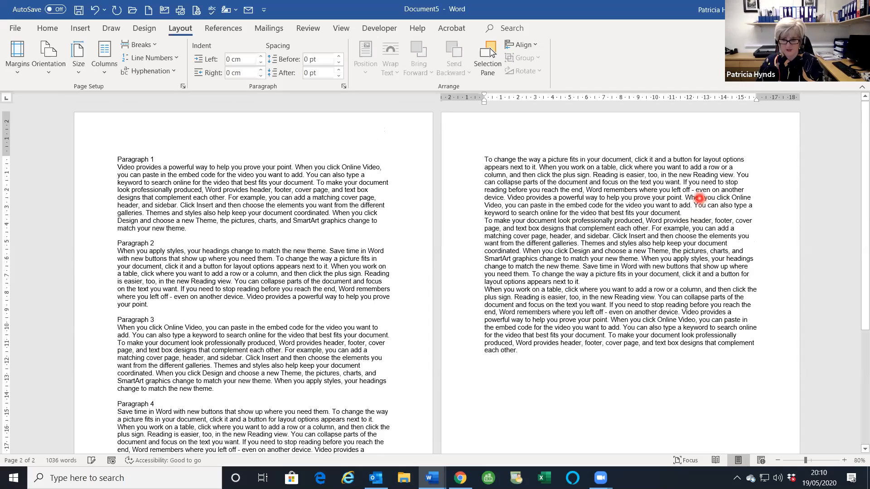
key("Return")
type("Paragraph 7")
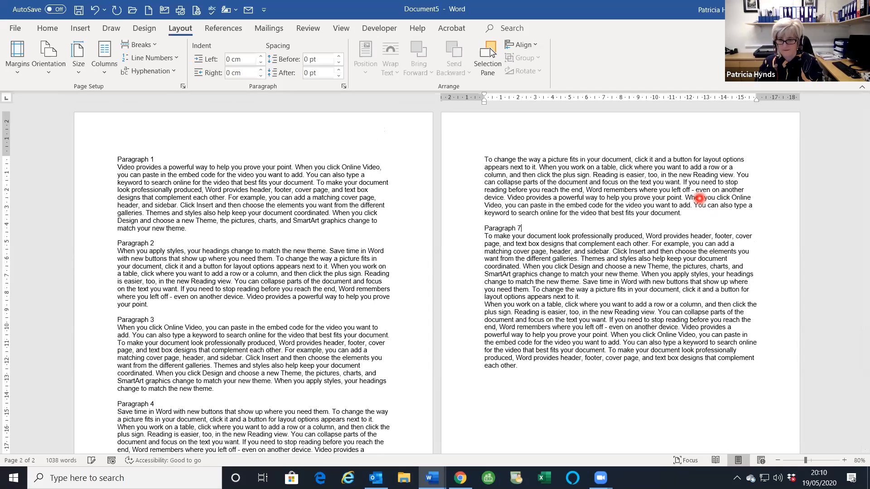
left_click(633, 302)
key("Return")
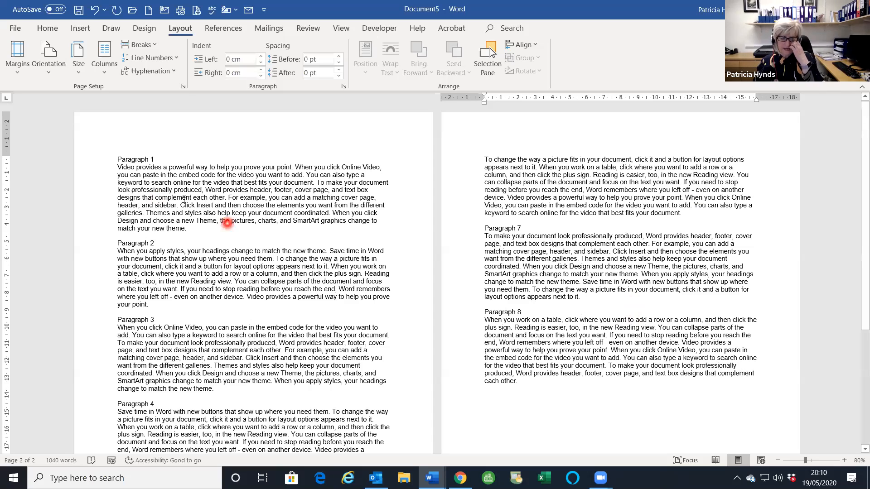
left_click(48, 29)
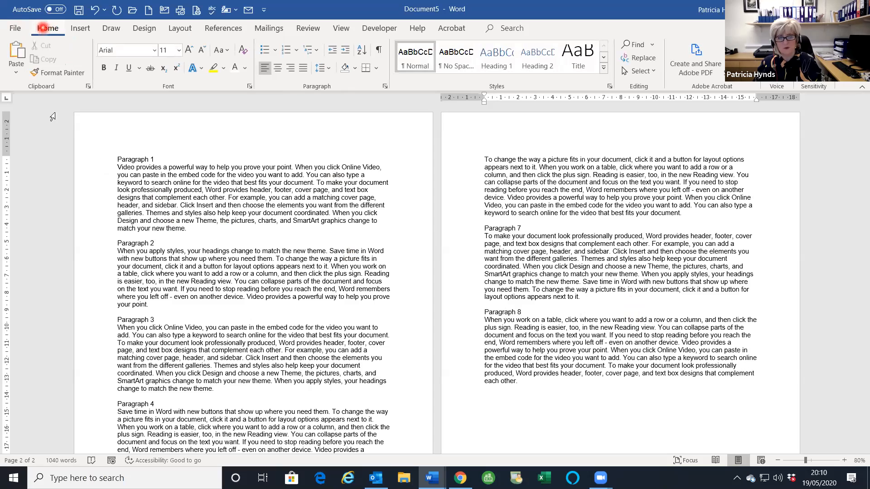
- Try multi-selecting the Paragraph 1–3 label lines, then restart after catching stray body lines
left_click(104, 161)
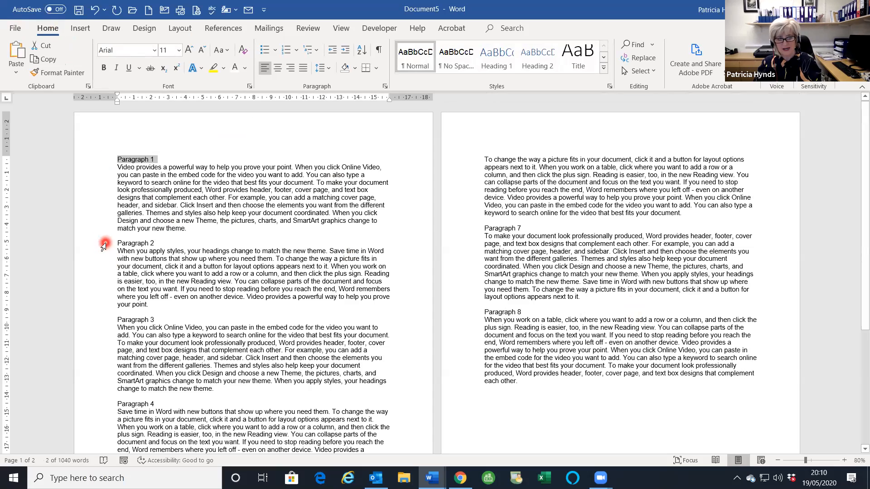
left_click(105, 245, "ctrl")
left_click(99, 327, "ctrl")
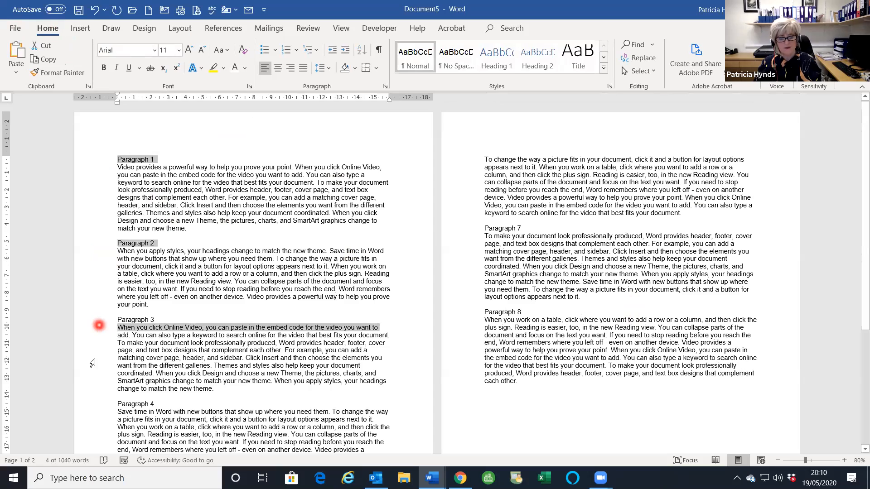
left_click(86, 320, "ctrl")
left_click(88, 333, "ctrl")
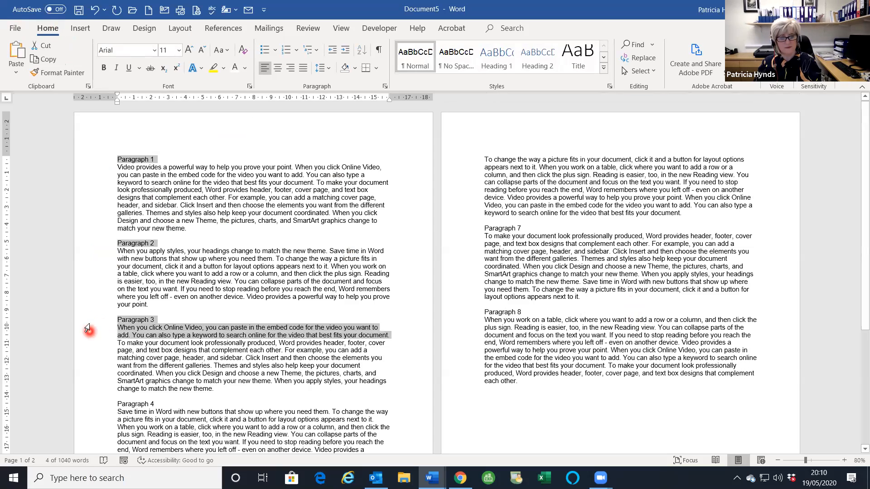
left_click(77, 166)
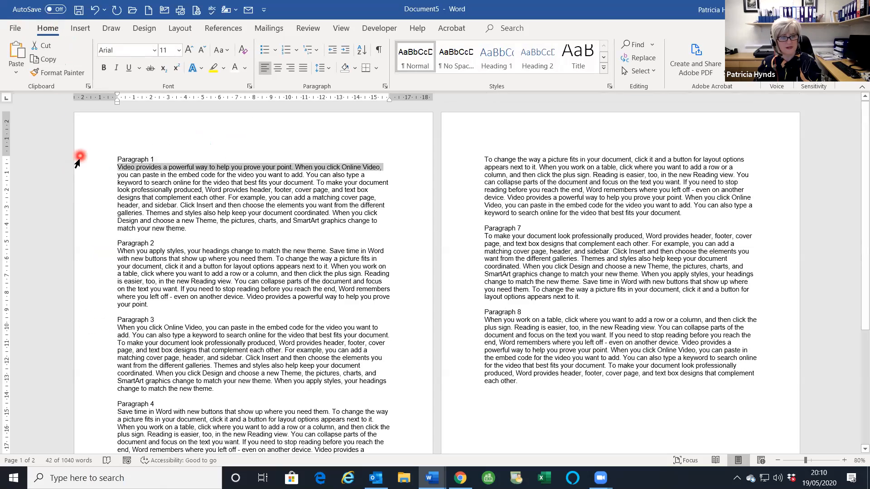
left_click(79, 160)
left_click(84, 249, "ctrl")
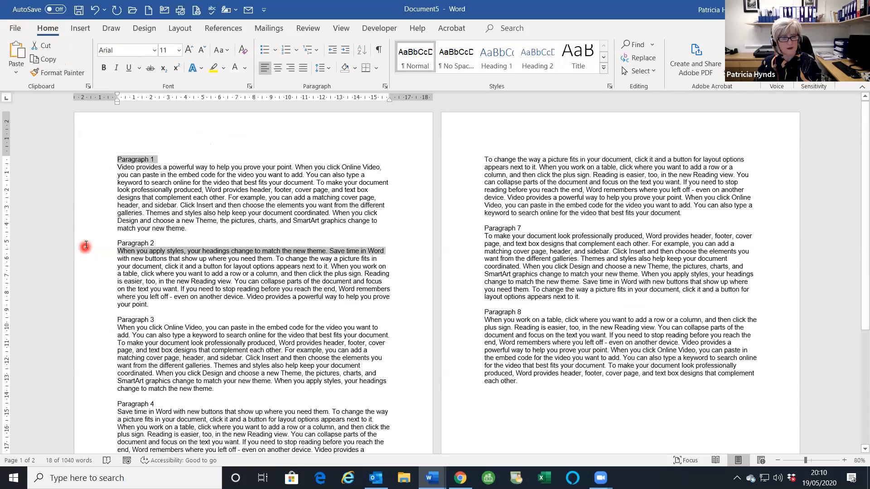
- Select only the Paragraph 1 to Paragraph 8 label lines together, one margin click each
left_click(93, 160)
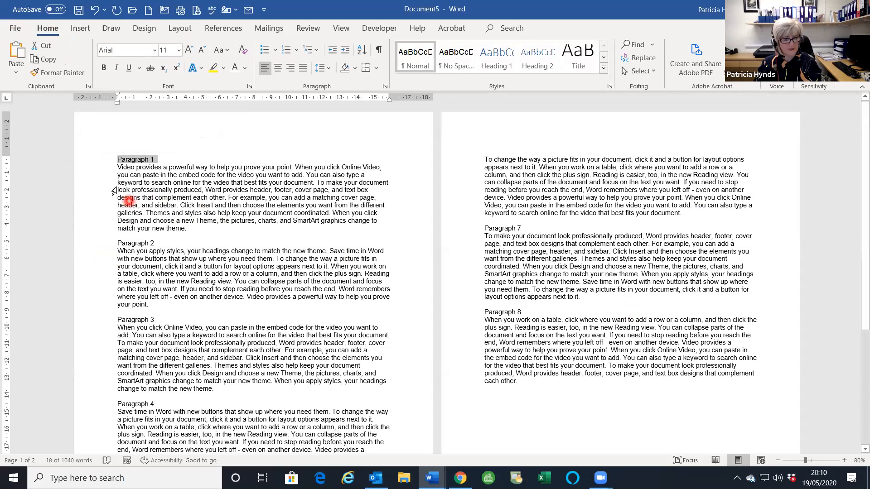
left_click(106, 245, "ctrl")
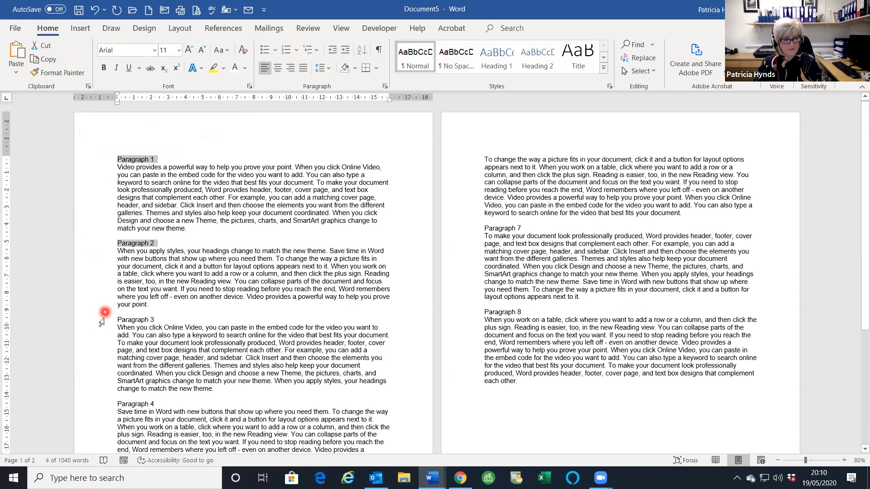
left_click(103, 320, "ctrl")
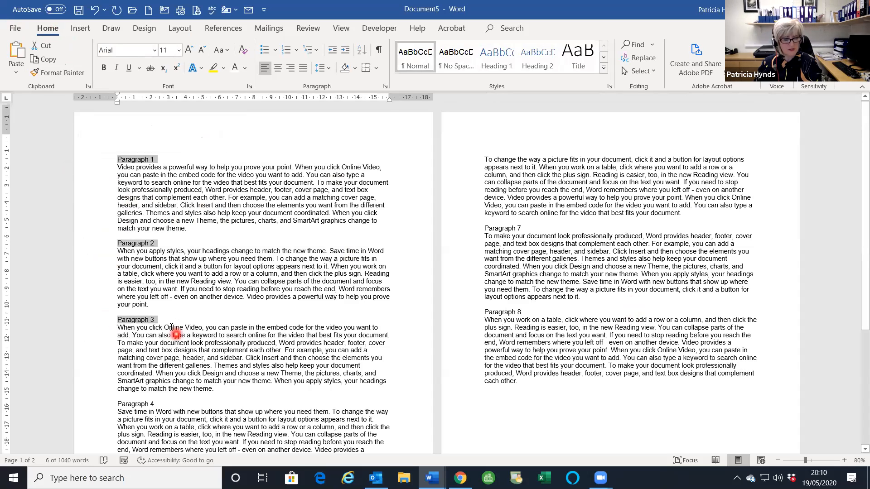
scroll(177, 335, "down", 3)
left_click(105, 340, "ctrl")
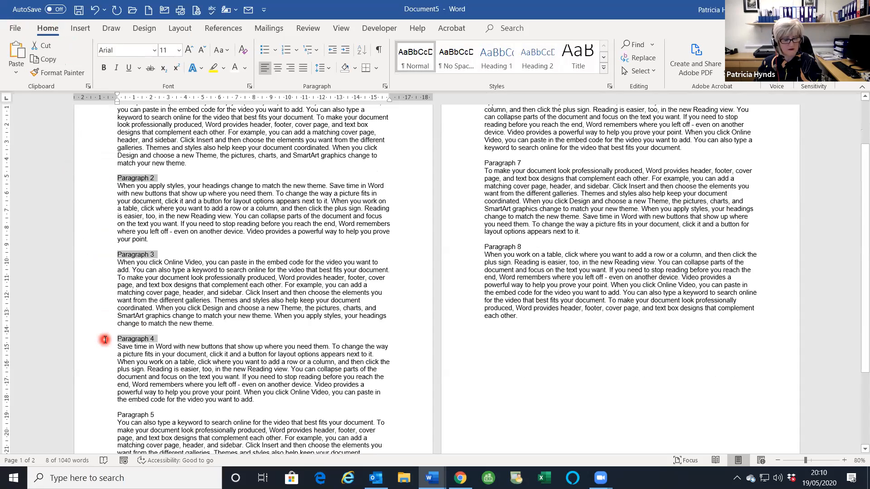
scroll(99, 360, "down", 3)
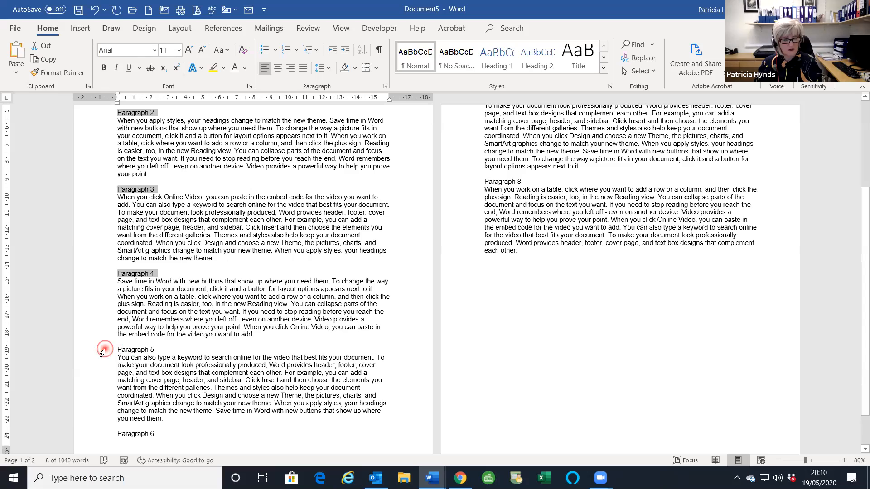
left_click(103, 350, "ctrl")
scroll(103, 392, "down", 2)
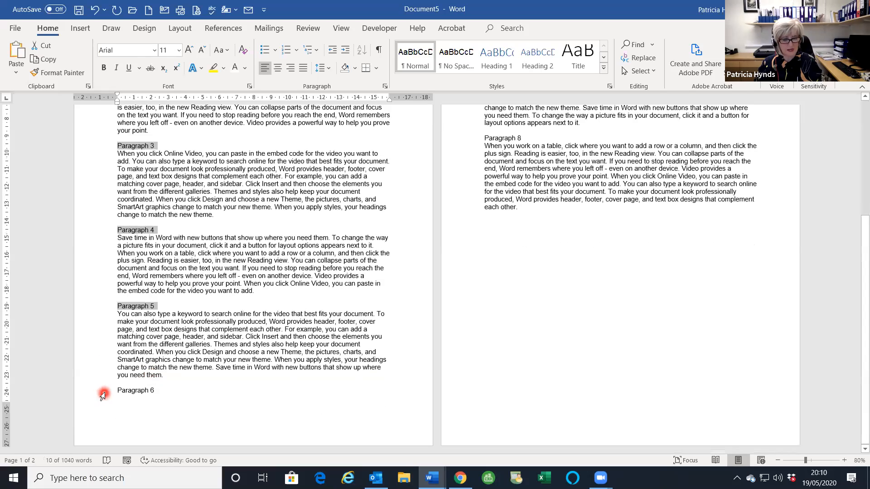
left_click(102, 393, "ctrl")
scroll(358, 396, "up", 4)
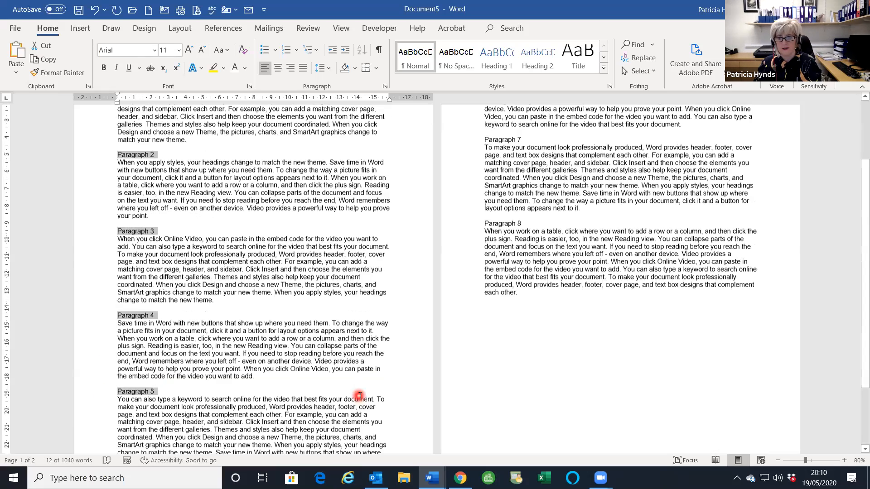
scroll(358, 396, "up", 2)
left_click(475, 184, "ctrl")
left_click(469, 269, "ctrl")
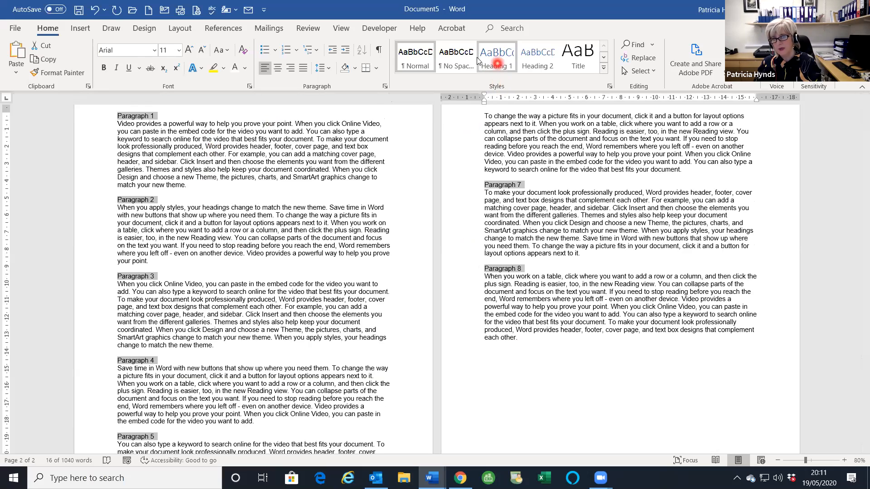
- Apply the Heading 1 style to the eight selected Paragraph label lines
left_click(493, 60)
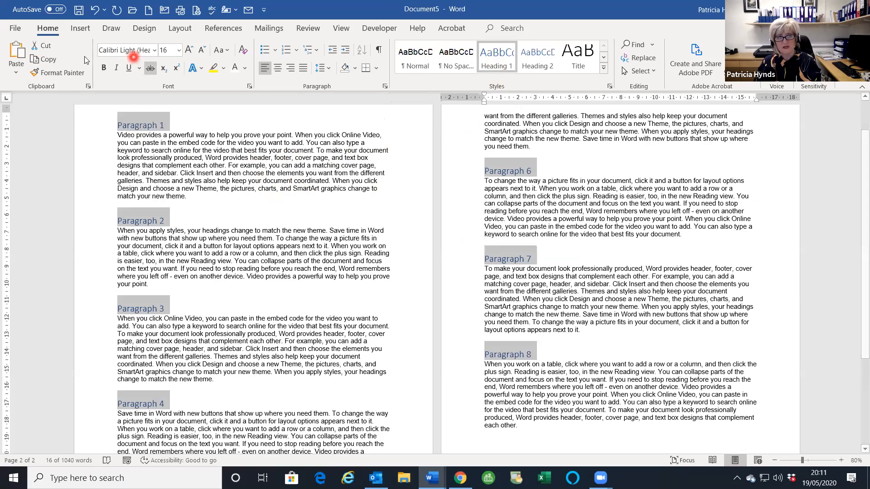
mouse_move(143, 129)
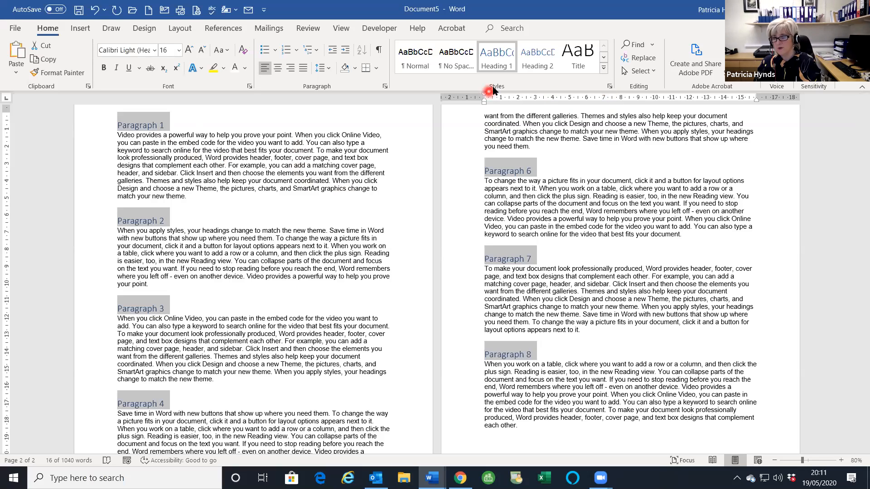
- Open the Styles pane and bring up the Modify option for the Heading 1 style
left_click(608, 88)
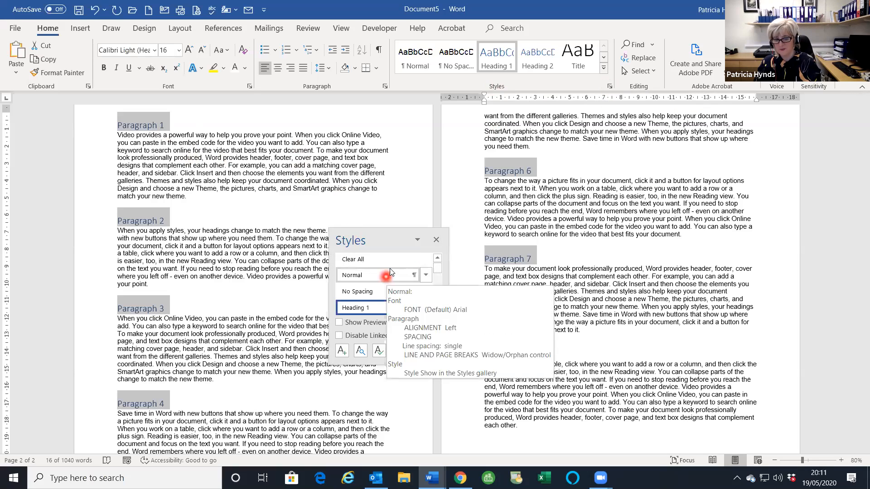
mouse_move(361, 313)
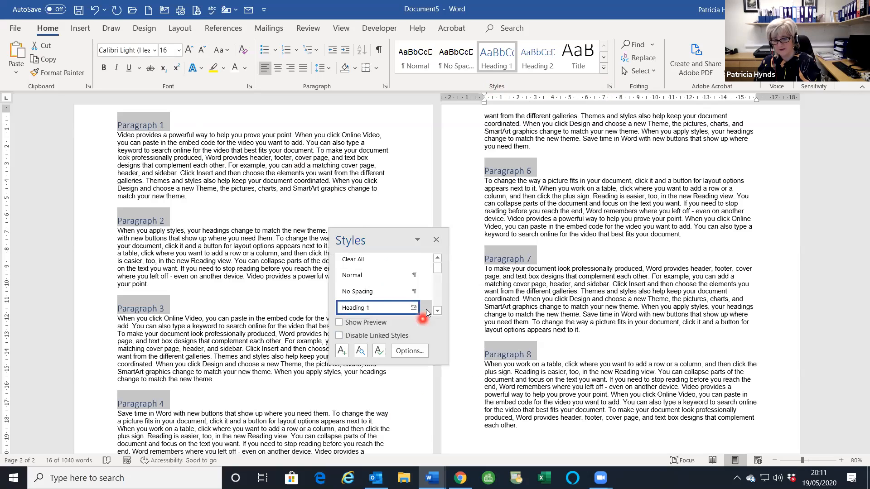
mouse_move(425, 308)
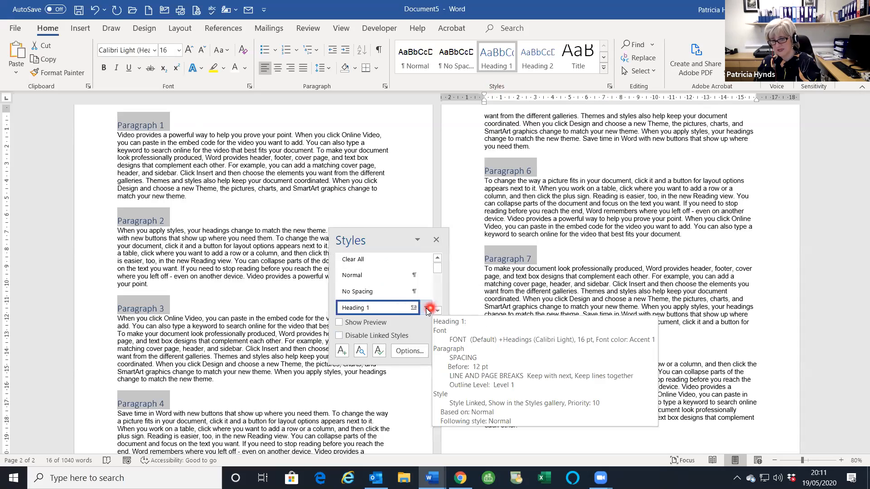
left_click(426, 310)
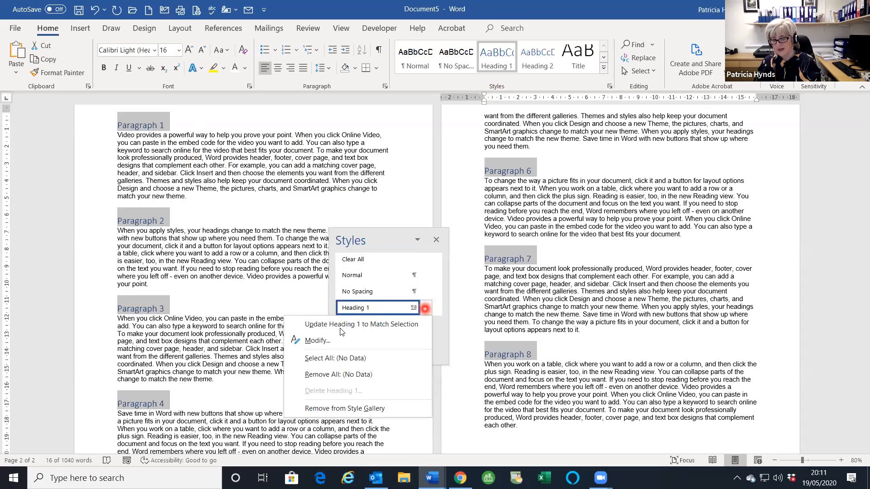
left_click(329, 340)
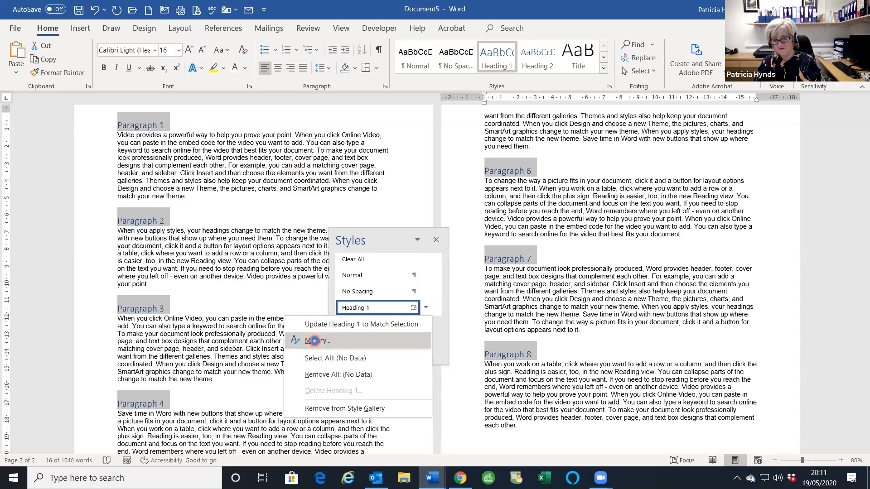
left_click(314, 341)
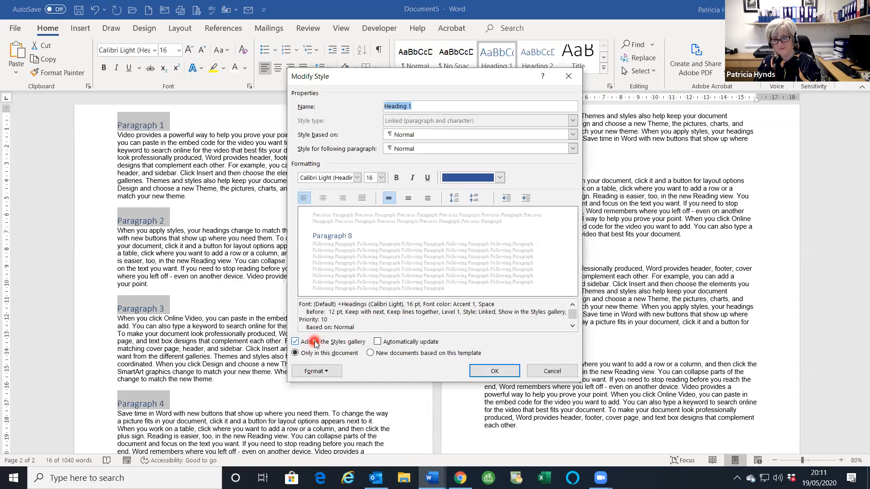
- Change Heading 1 to Arial, Automatic font colour and bold, and confirm
left_click(356, 178)
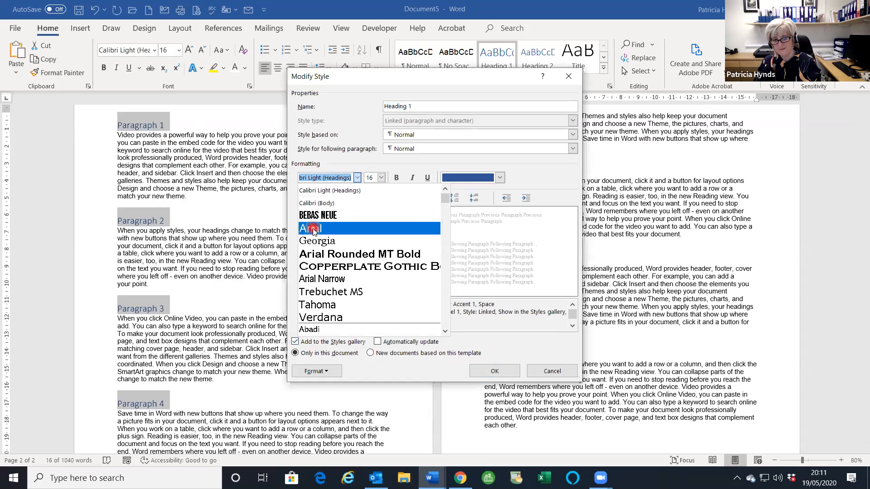
left_click(312, 229)
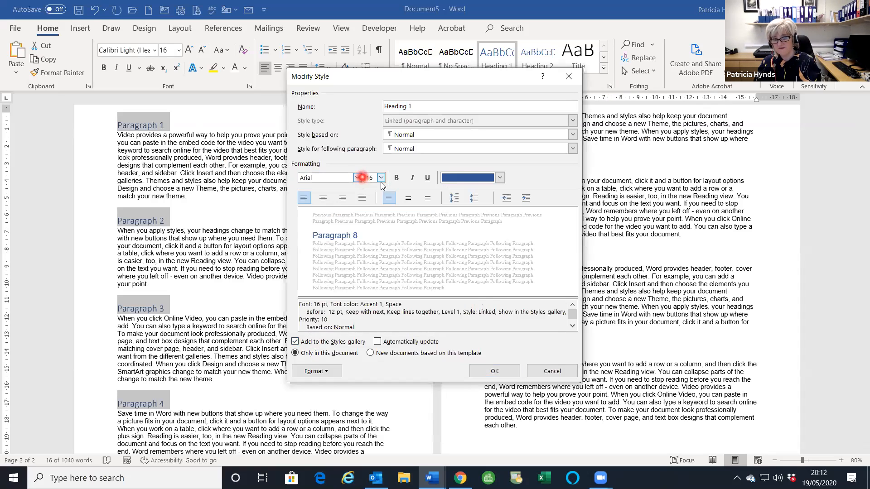
left_click(499, 177)
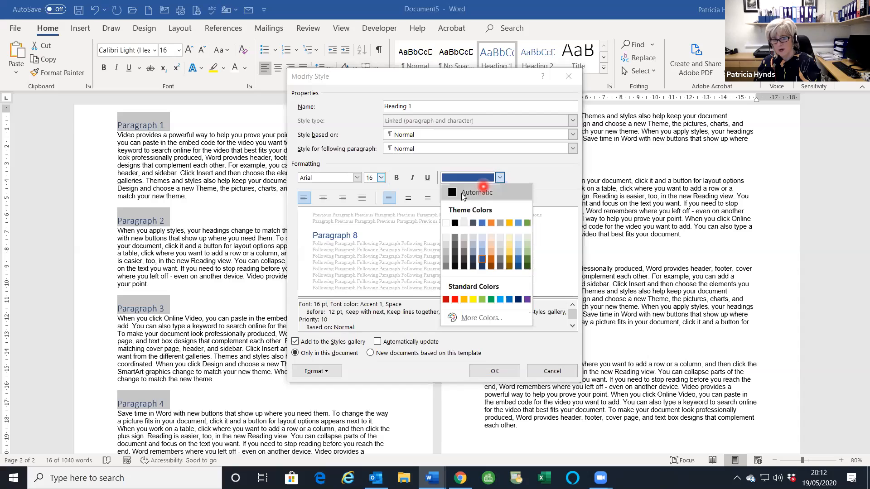
left_click(461, 193)
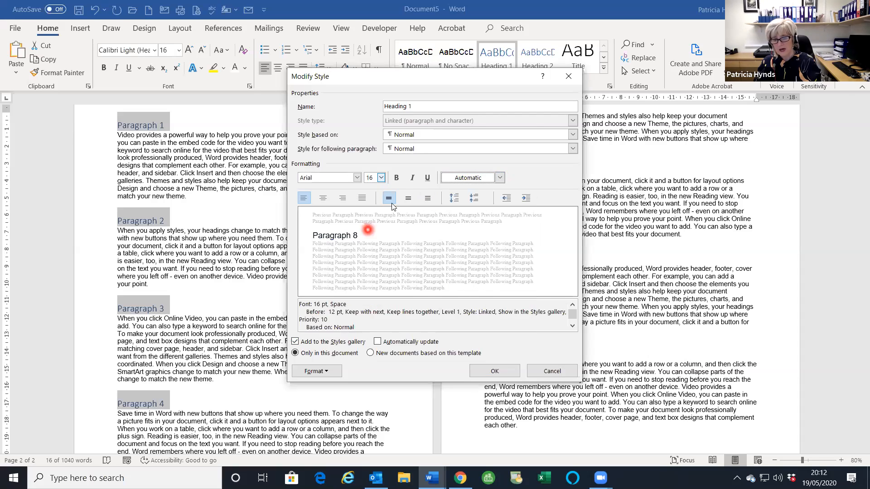
left_click(396, 178)
left_click(493, 373)
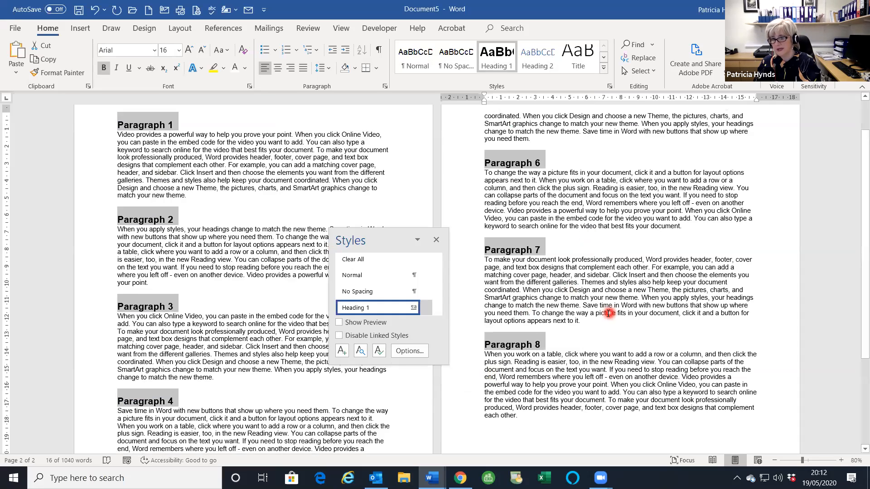
- Insert a page break before Paragraph 1 so the document begins with a blank page
scroll(137, 192, "up", 2)
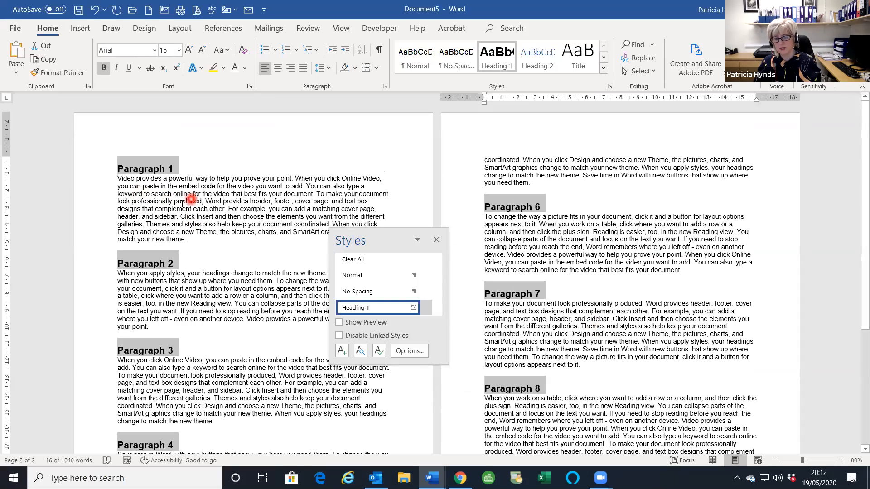
mouse_move(117, 171)
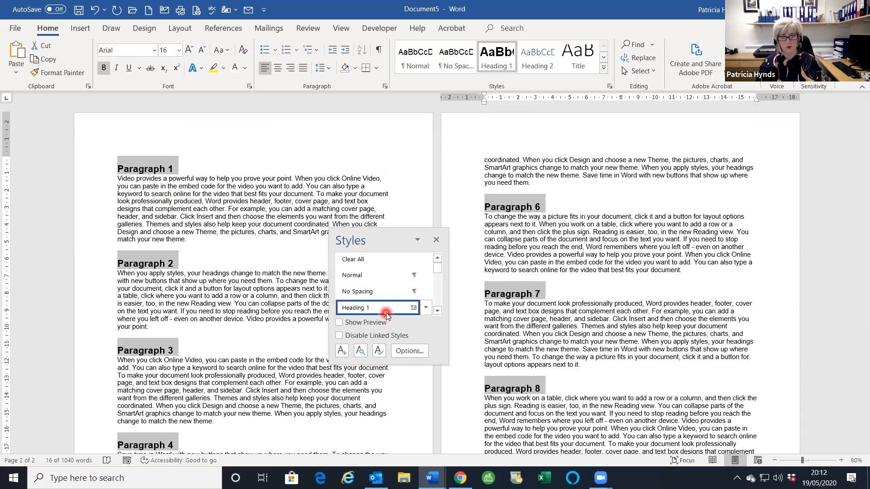
key("ctrl+Home")
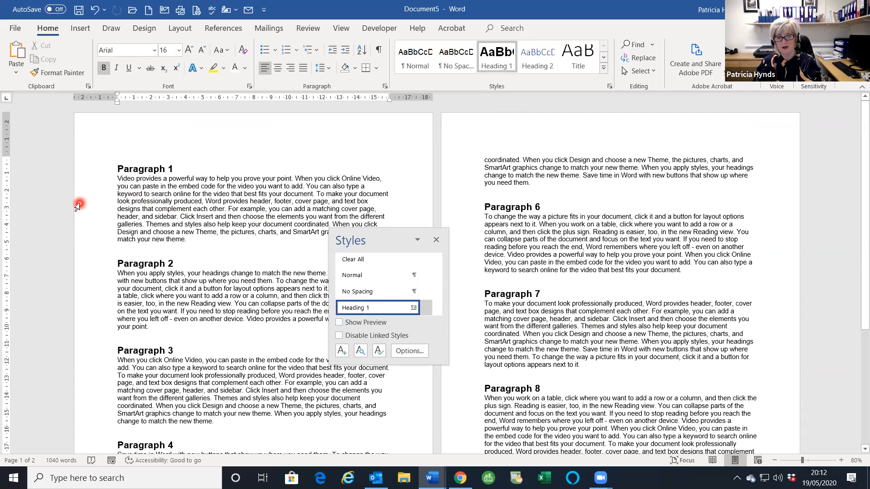
key("ctrl+Return")
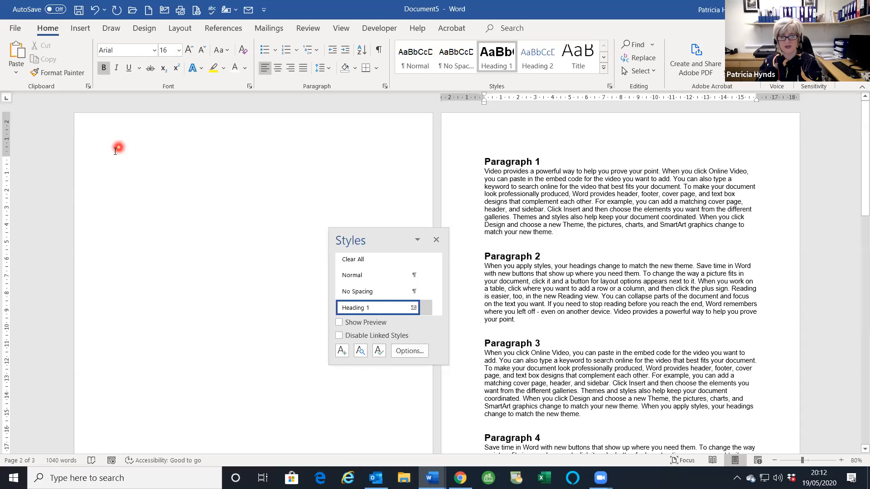
left_click(136, 159)
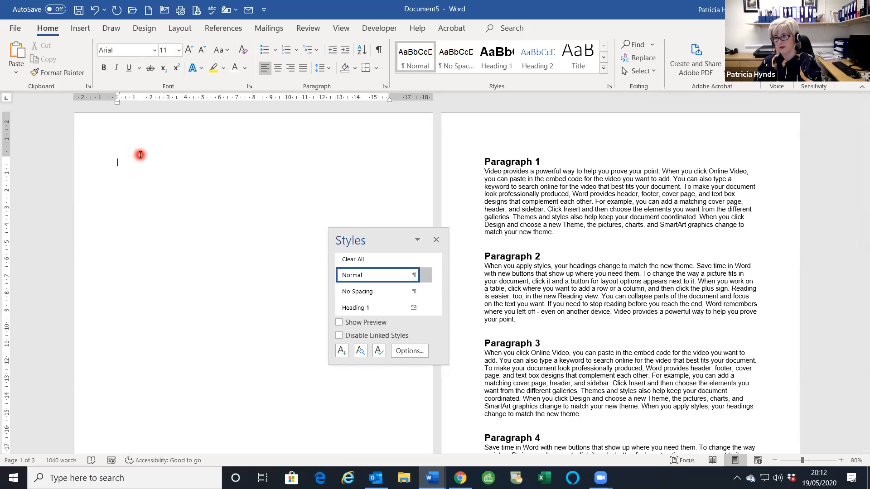
- Insert an automatic Contents table from References onto the blank first page
left_click(221, 29)
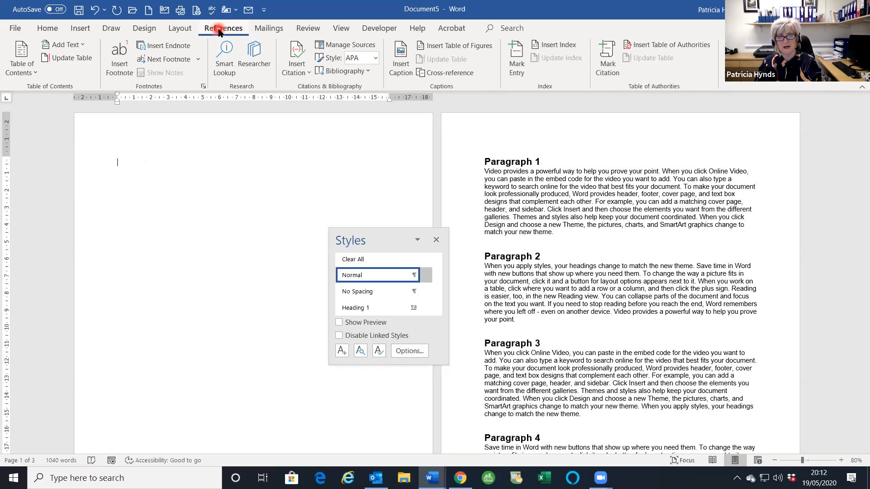
left_click(19, 70)
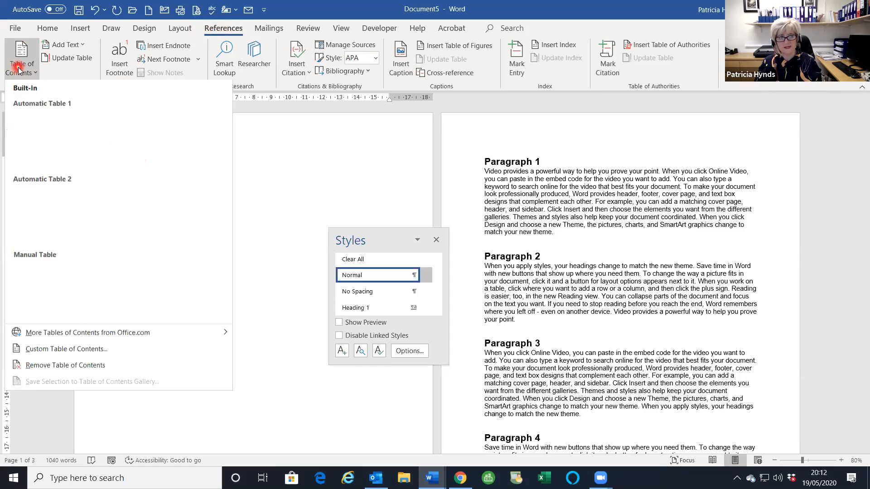
left_click(40, 136)
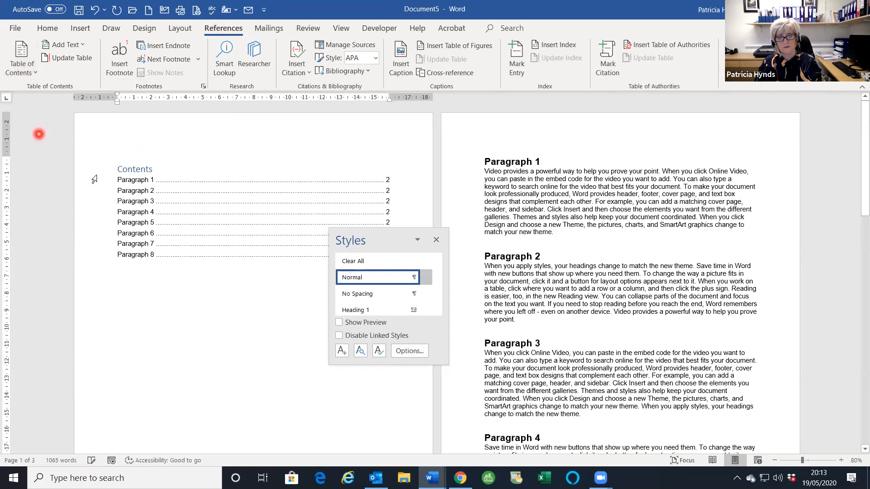
left_click_drag(341, 234, 399, 292)
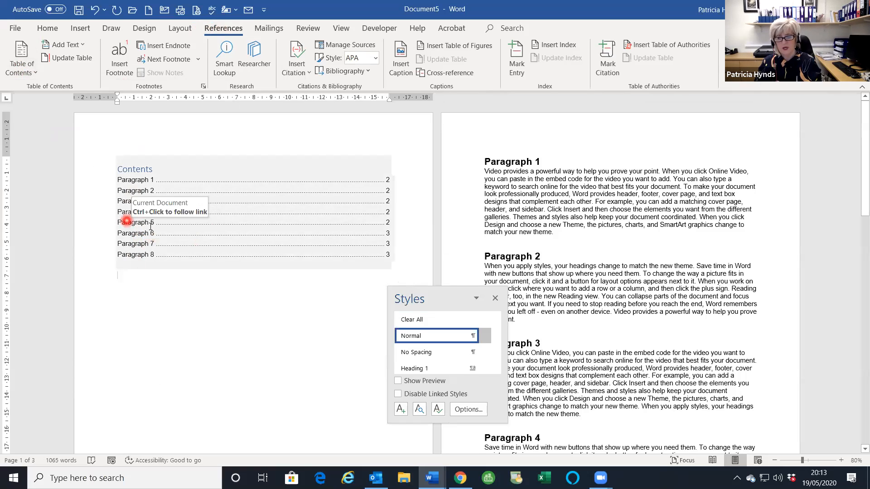
left_click(695, 142)
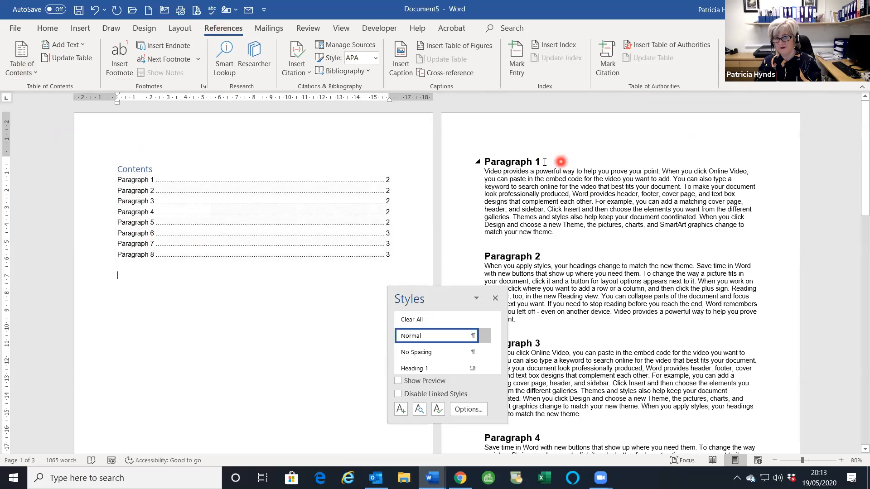
- Add plain lines Section 1 through Section 4 beneath the Paragraph 1–4 headings
mouse_move(558, 162)
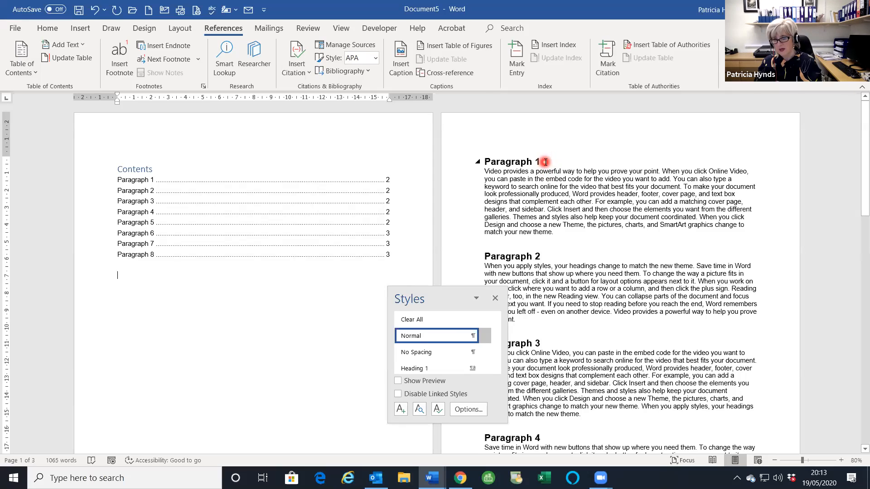
left_click(545, 163)
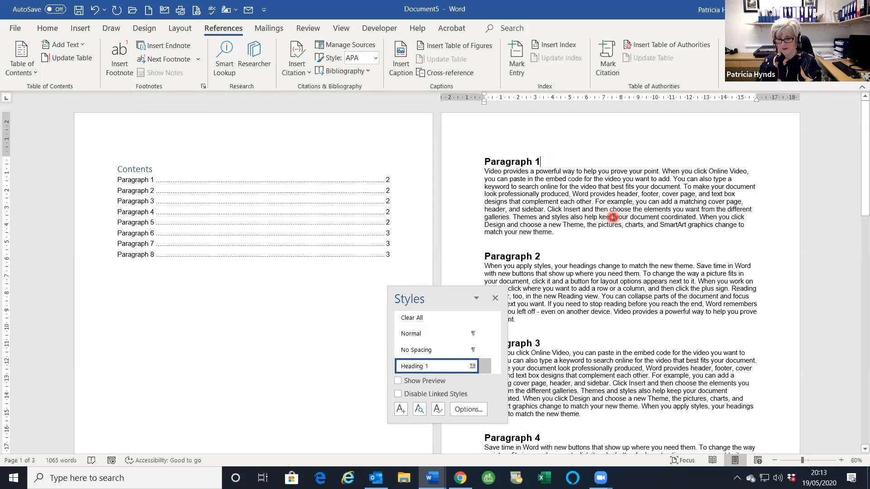
key("Return")
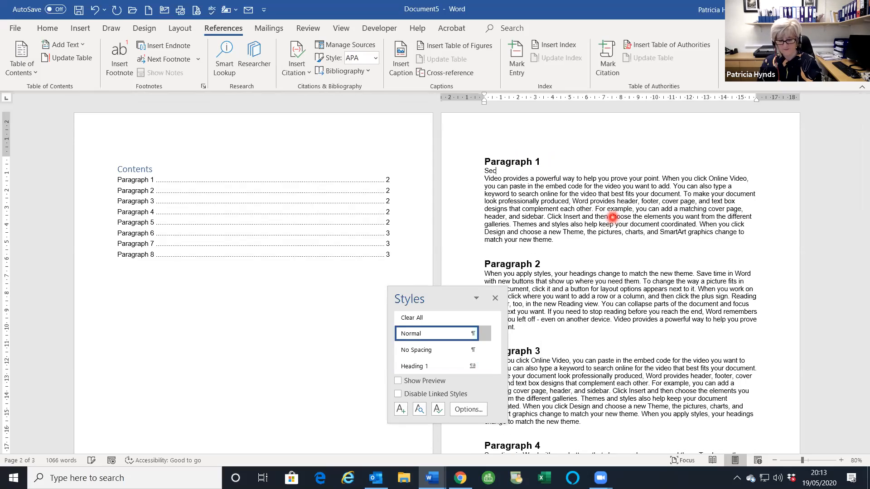
type("Section 1")
left_click(562, 261)
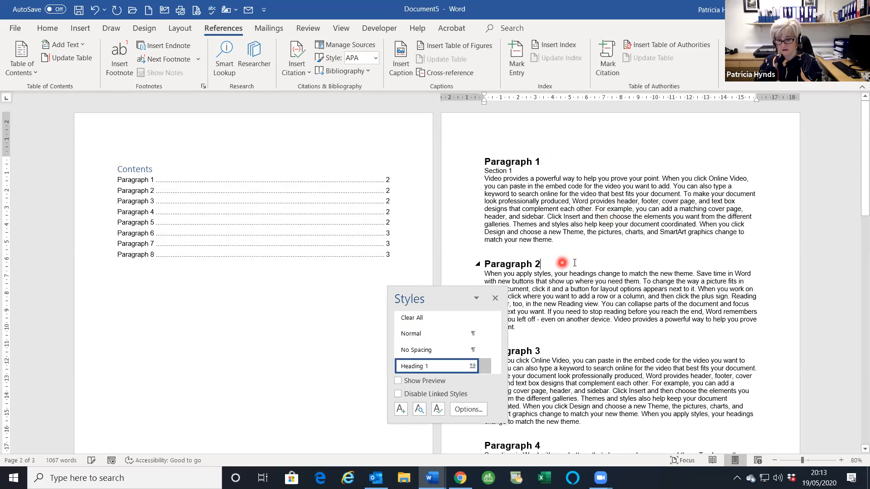
key("Return")
type("Section 2")
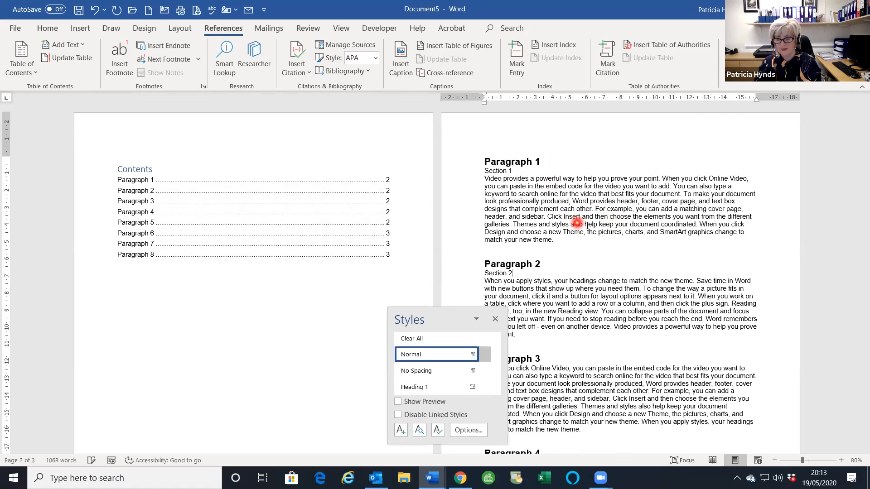
scroll(576, 224, "down", 3)
left_click(554, 283)
key("Return")
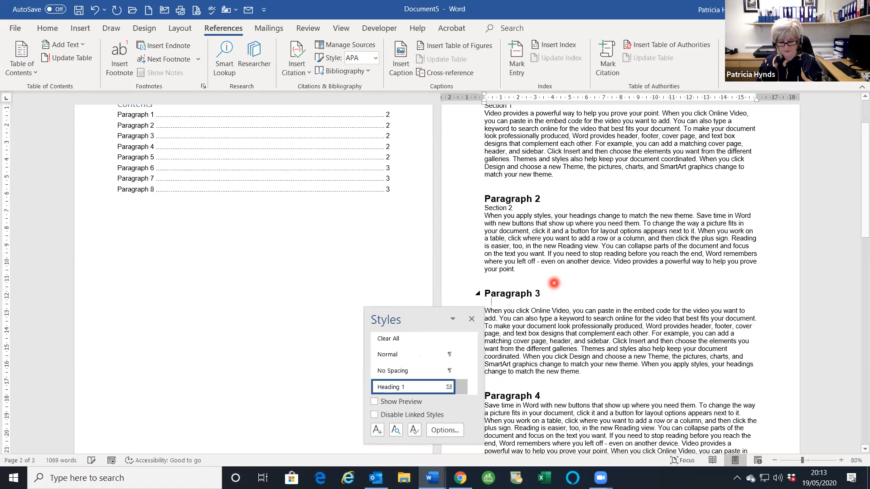
type("Section")
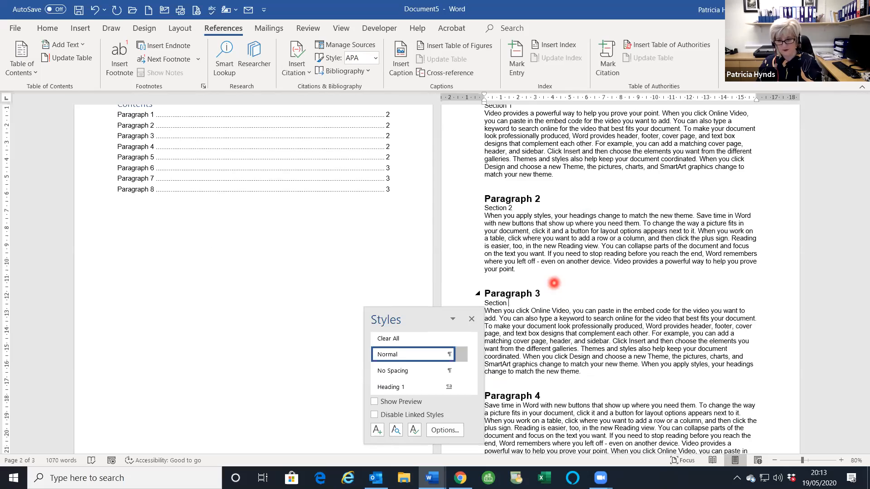
scroll(561, 345, "down", 3)
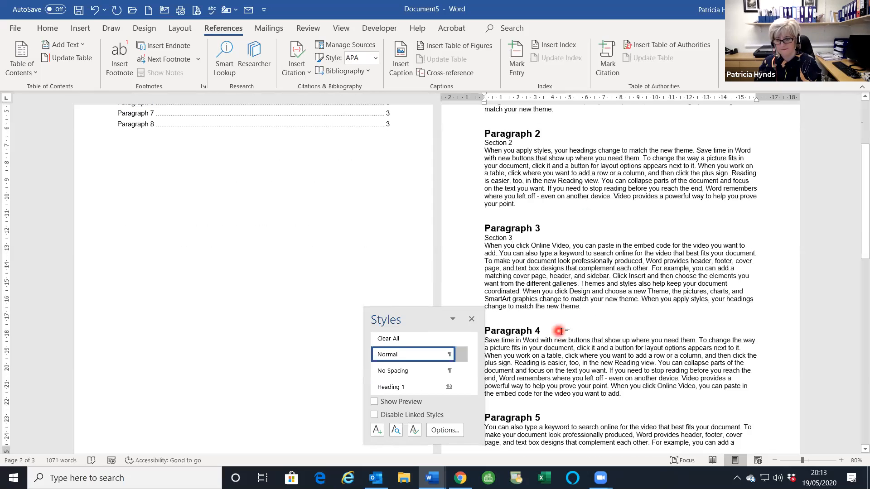
left_click(581, 329)
key("Return")
type("Sectio")
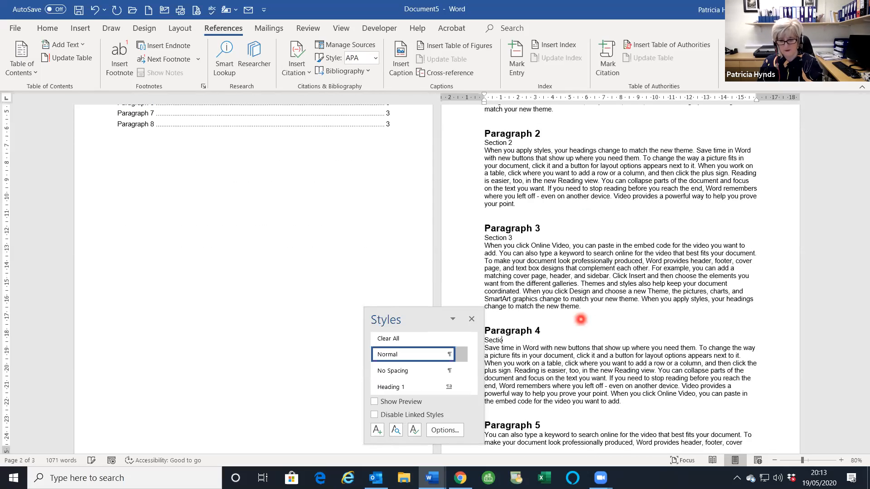
type("n 4")
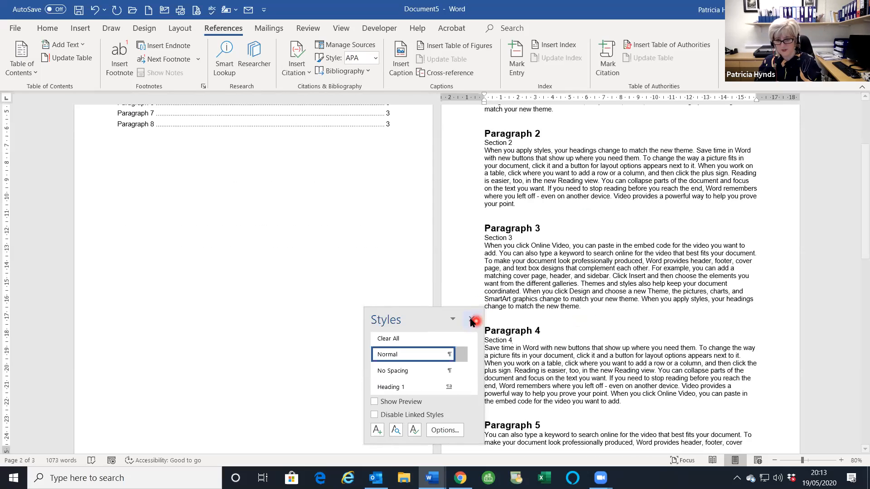
- Close the Styles pane and add Section 5 through Section 8 lines under the remaining headings
left_click(472, 319)
scroll(520, 283, "down", 4)
left_click(563, 334)
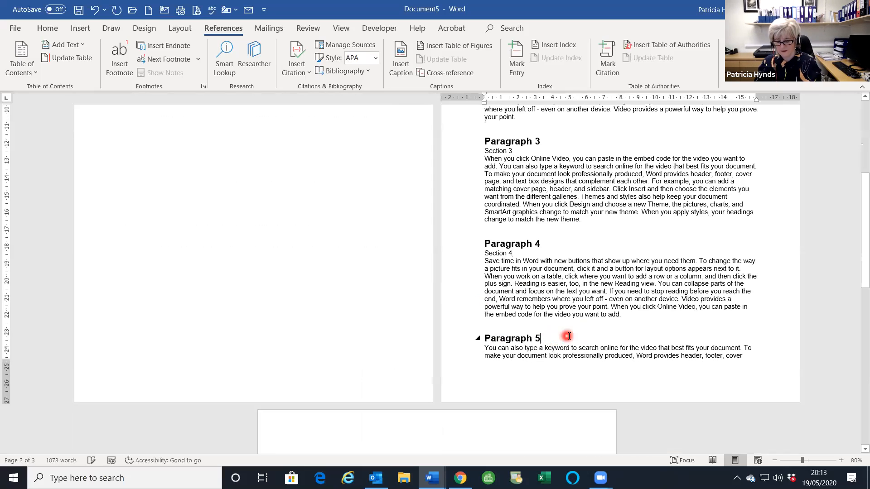
key("Return")
type("Section 5")
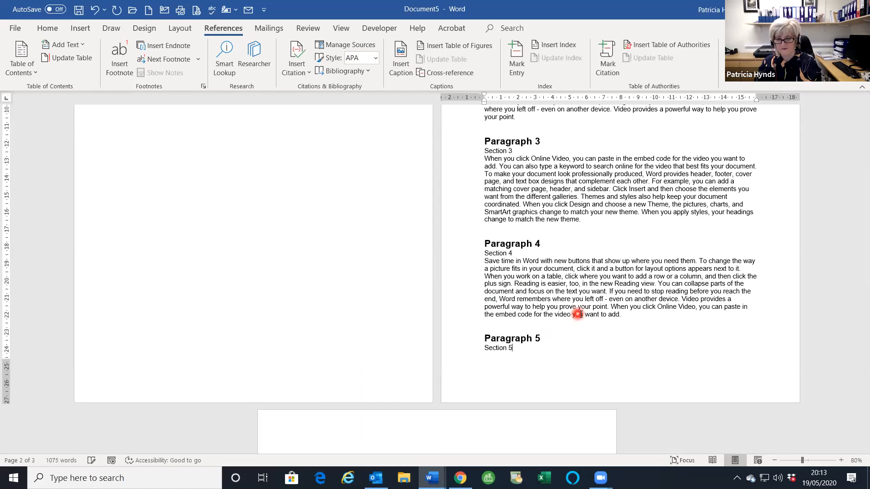
scroll(577, 314, "down", 8)
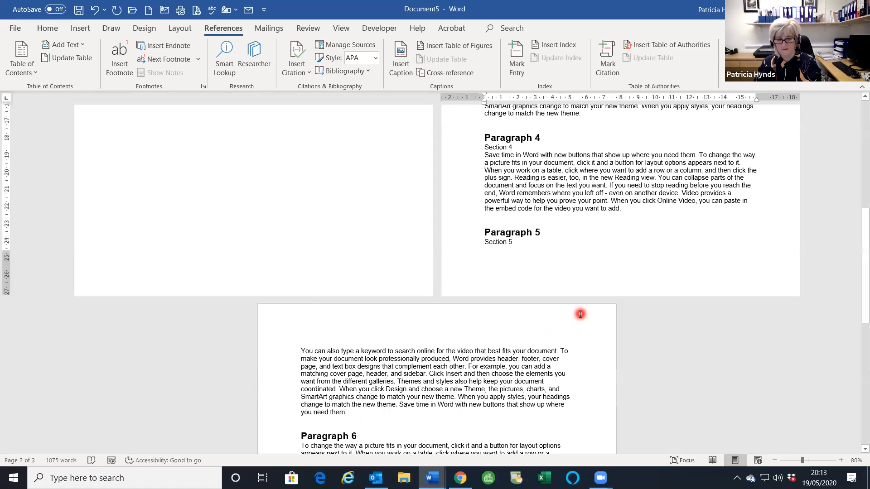
left_click(355, 368)
key("Return")
type("Section")
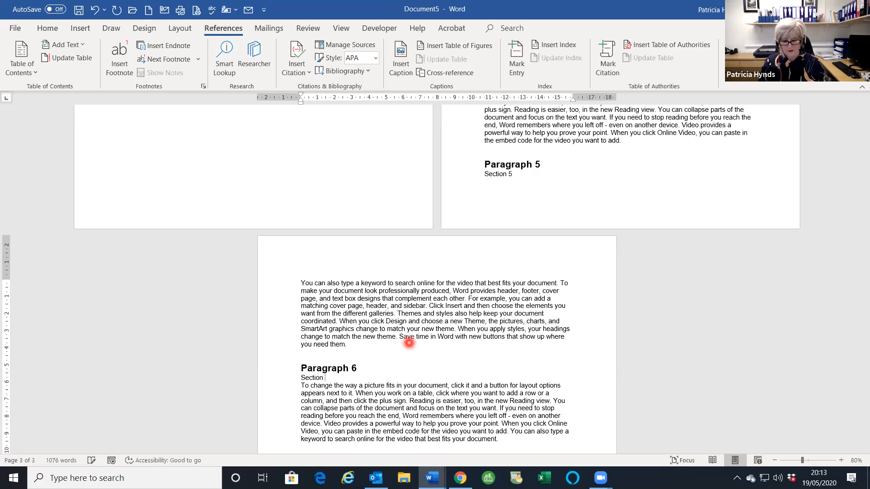
type(" 6")
scroll(409, 343, "down", 5)
left_click(367, 352)
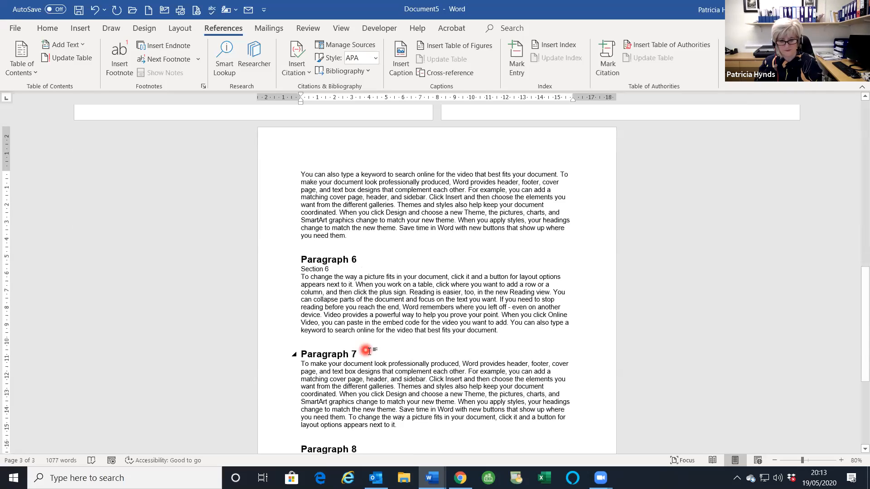
key("Return")
type("Section 7")
right_click(402, 323)
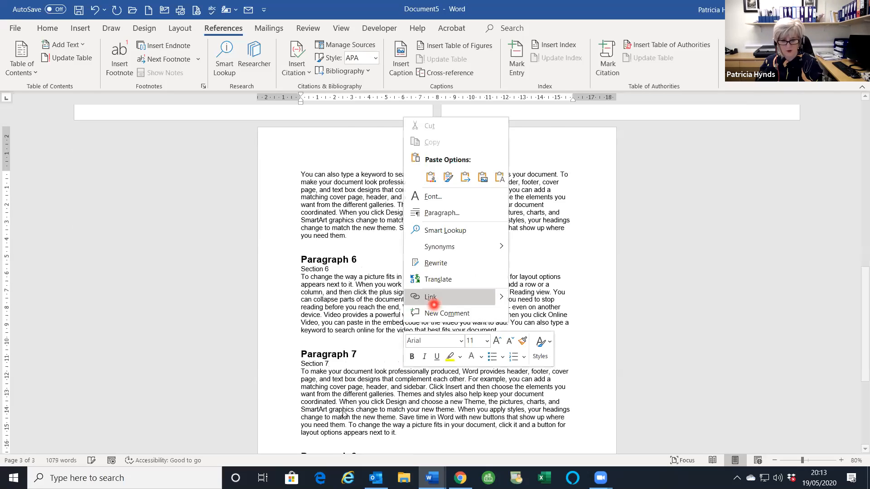
scroll(365, 410, "down", 3)
left_click(367, 375)
left_click(366, 375)
key("Return")
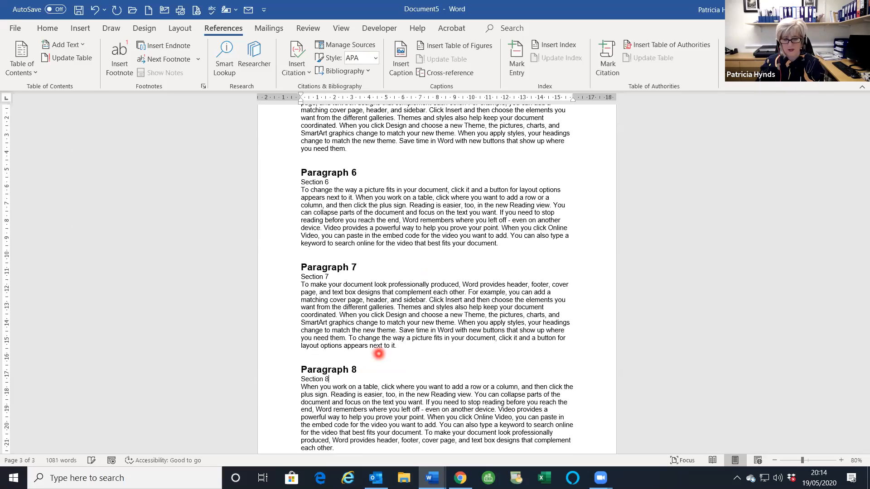
scroll(427, 308, "up", 10)
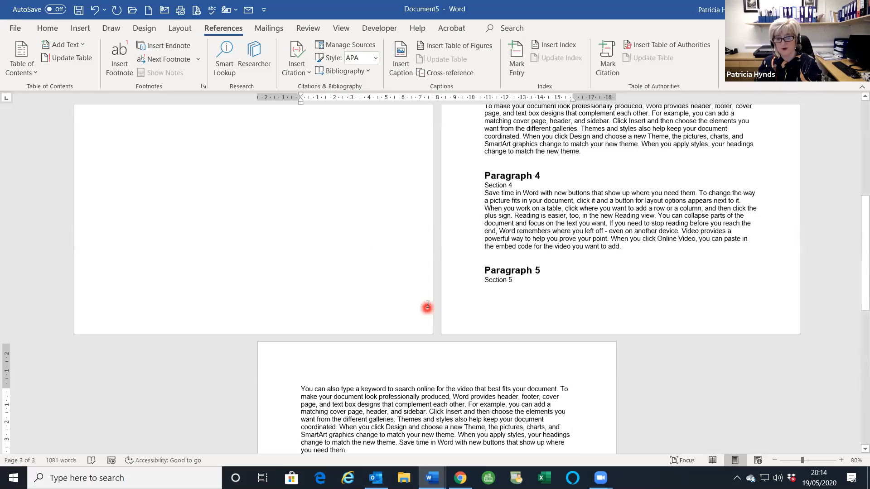
- Select all eight Section lines (Section 1 through Section 8) together and apply Heading 2
scroll(521, 281, "up", 5)
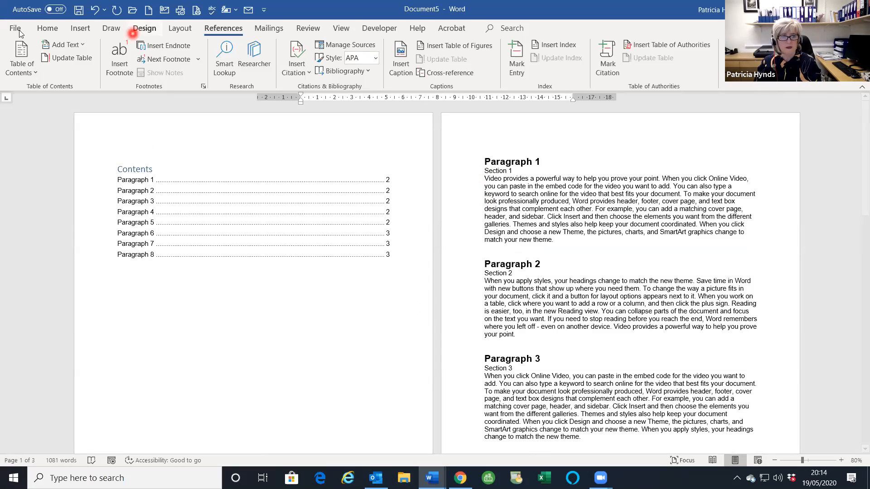
left_click(47, 28)
left_click(219, 172)
left_click(476, 177)
left_click(465, 175)
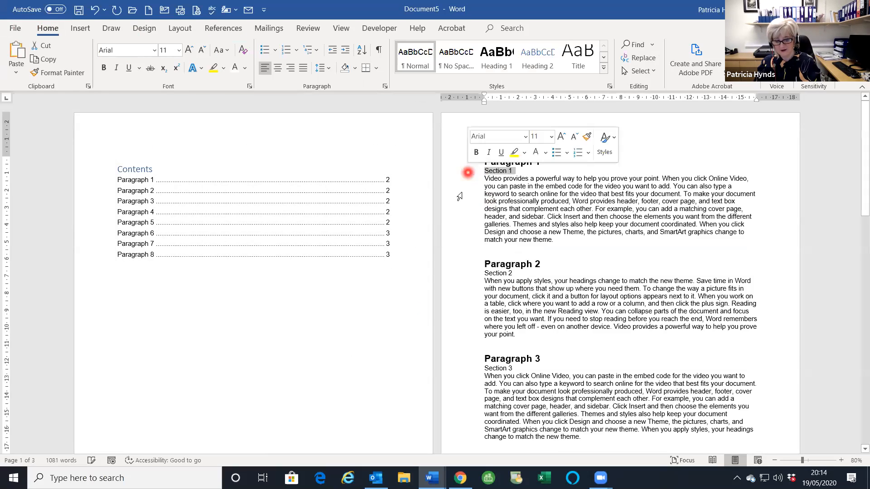
left_click(467, 273, "ctrl")
left_click(466, 371, "ctrl")
scroll(466, 370, "down", 5)
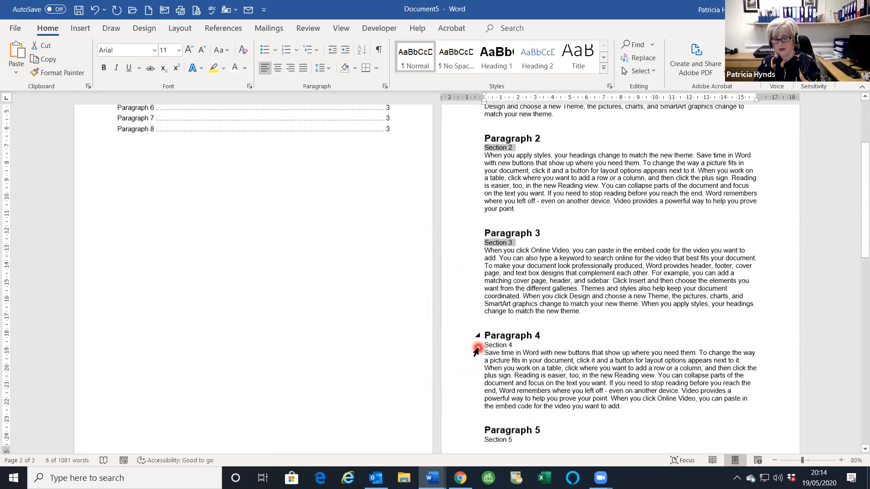
left_click(464, 319, "ctrl")
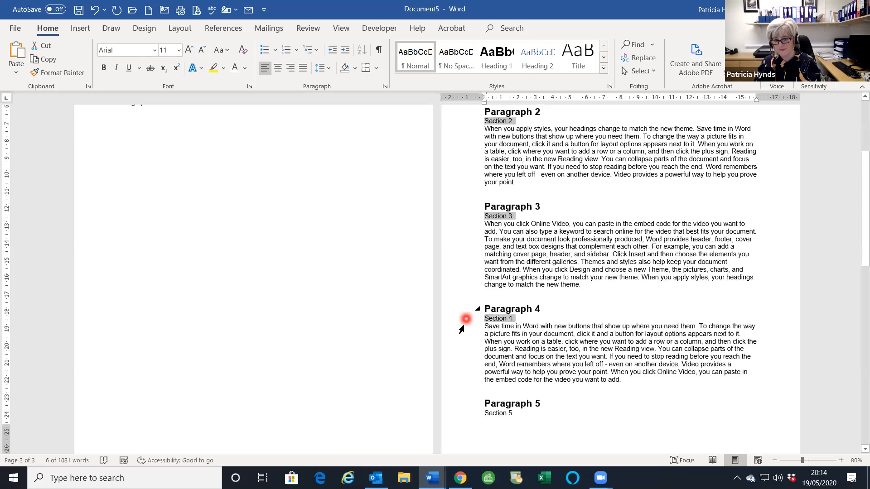
scroll(463, 319, "down", 4)
left_click(460, 286, "ctrl")
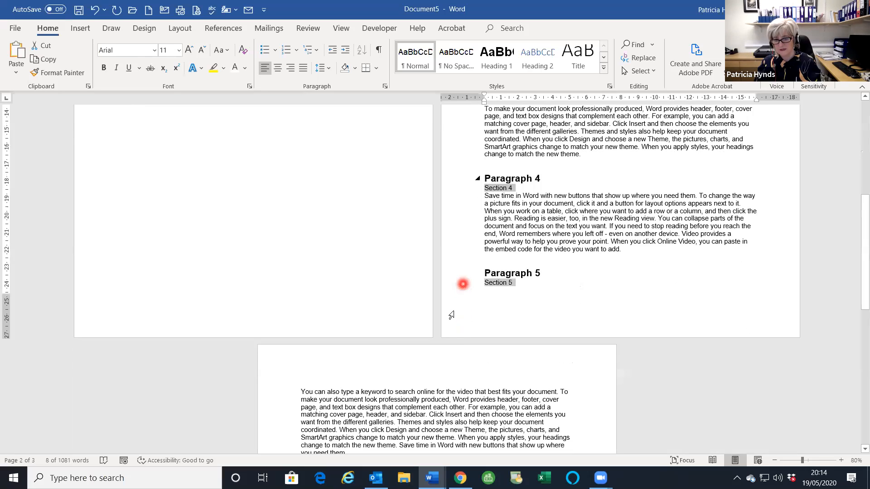
scroll(451, 313, "down", 4)
left_click(283, 358, "ctrl")
scroll(289, 353, "down", 4)
left_click(282, 320, "ctrl")
scroll(285, 361, "down", 2)
left_click(285, 361, "ctrl")
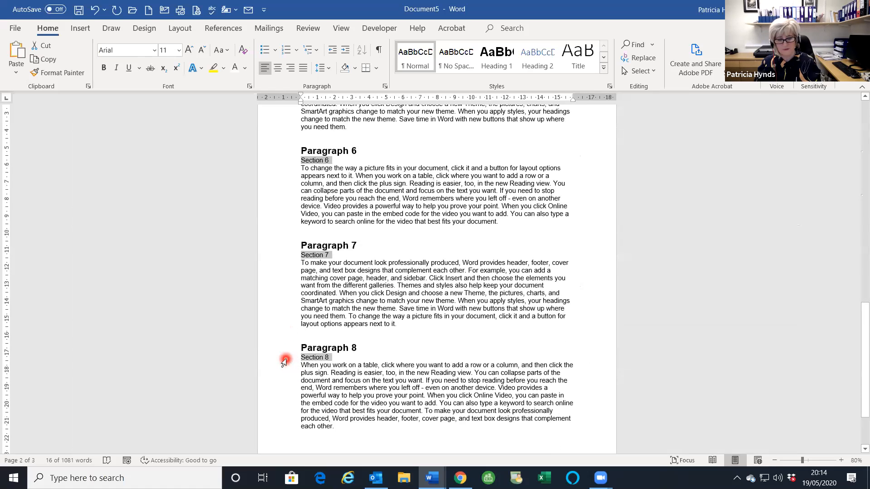
scroll(531, 377, "up", 3)
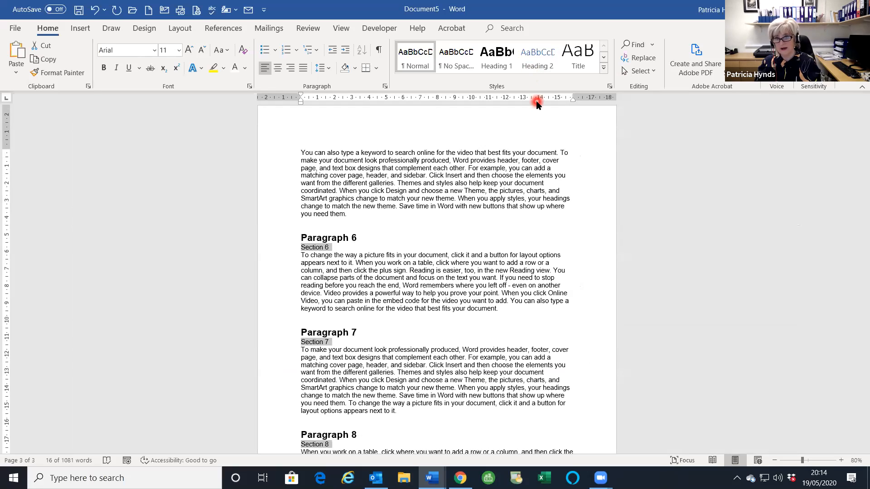
left_click(541, 66)
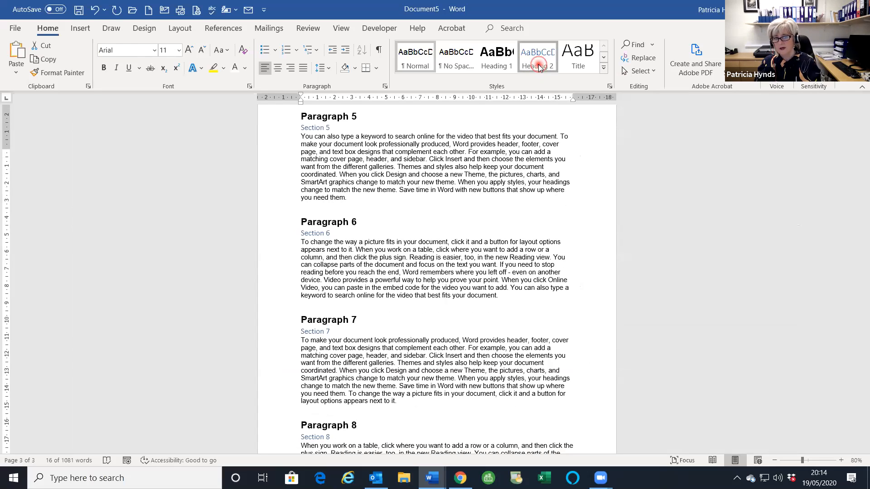
- Bring up the Modify Style dialog for Heading 2 from the Styles pane
left_click(540, 67)
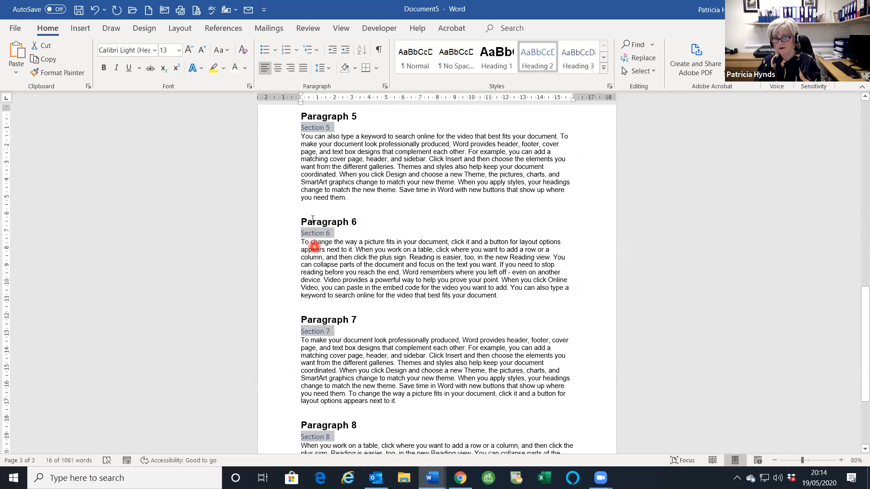
mouse_move(319, 236)
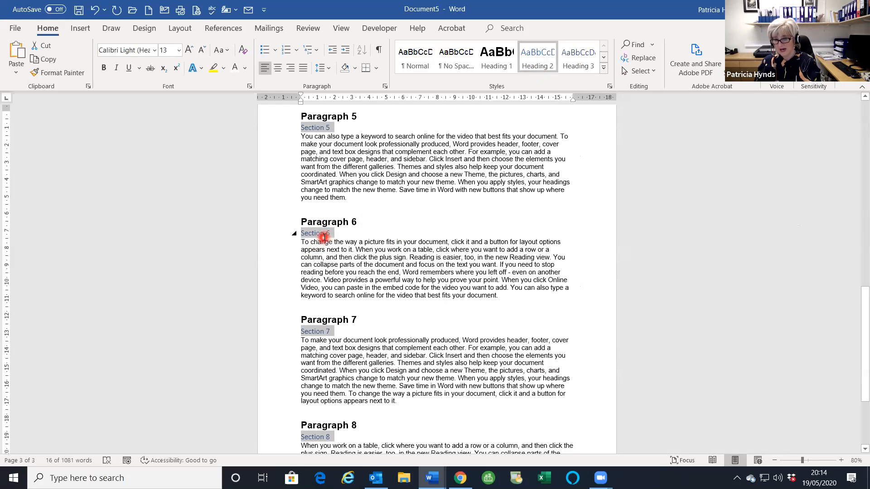
left_click(609, 86)
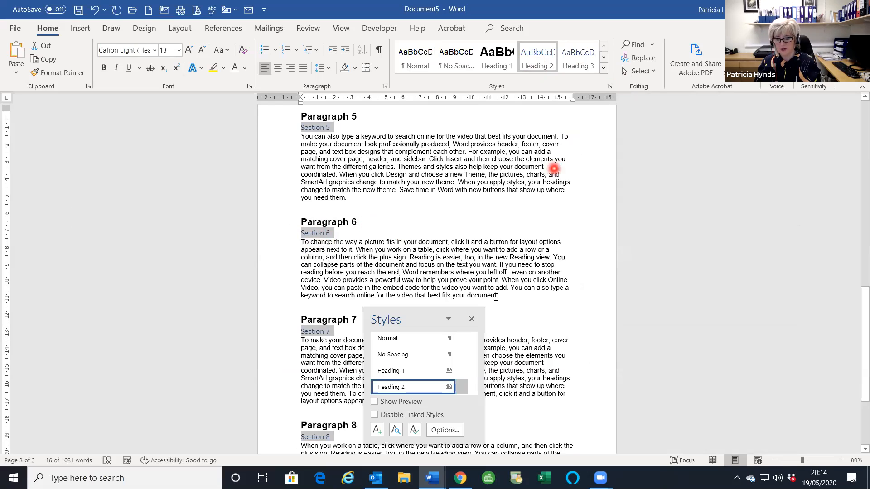
mouse_move(460, 391)
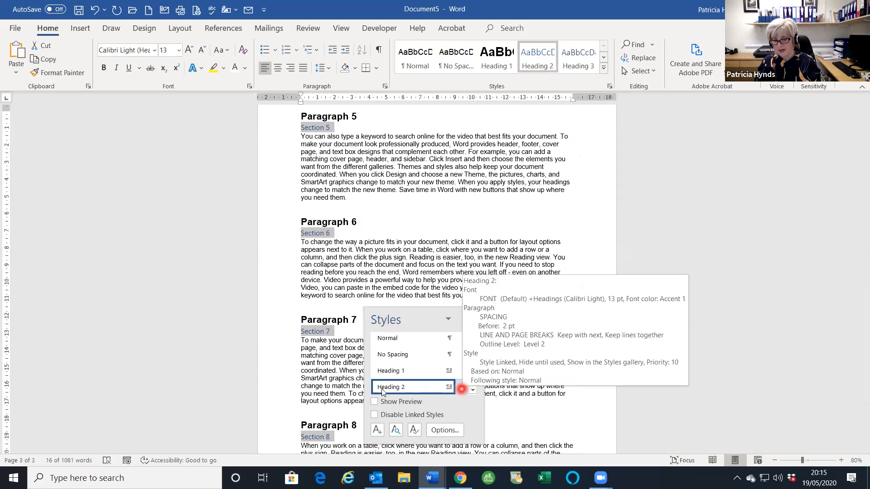
left_click(462, 390)
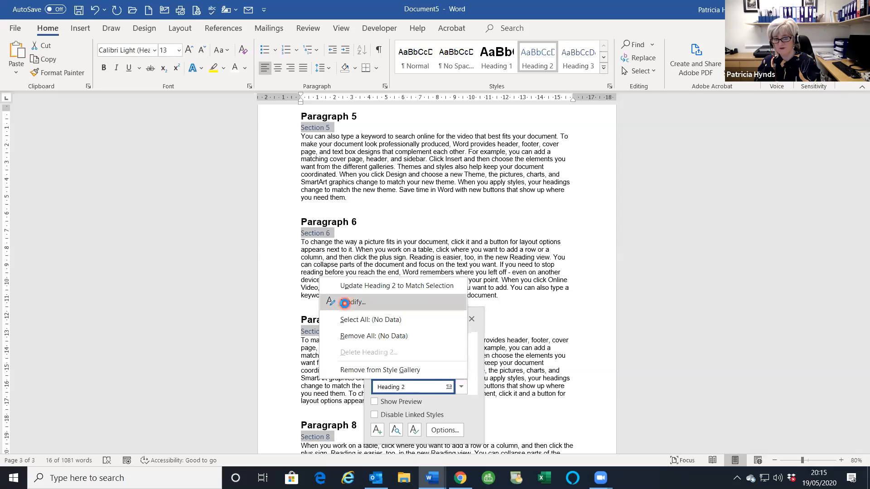
left_click(344, 302)
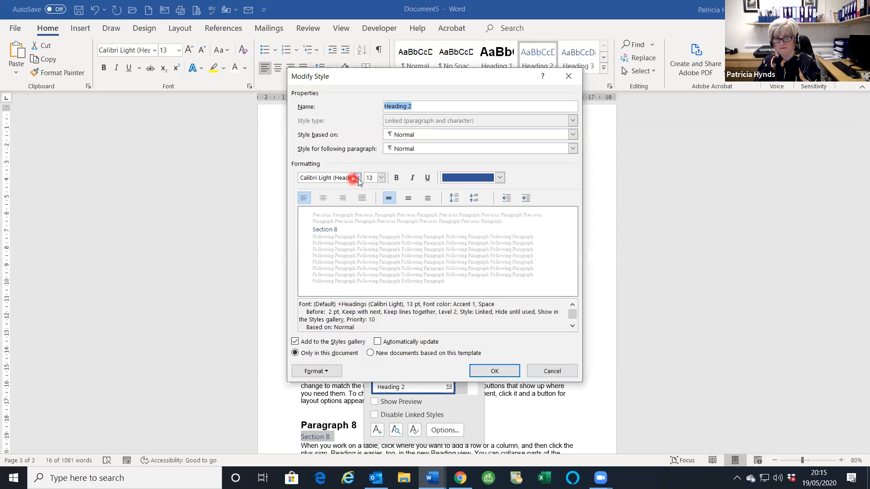
- Change Heading 2 to Arial, 14 pt, Automatic font colour and confirm the style change
left_click(358, 178)
left_click(323, 215)
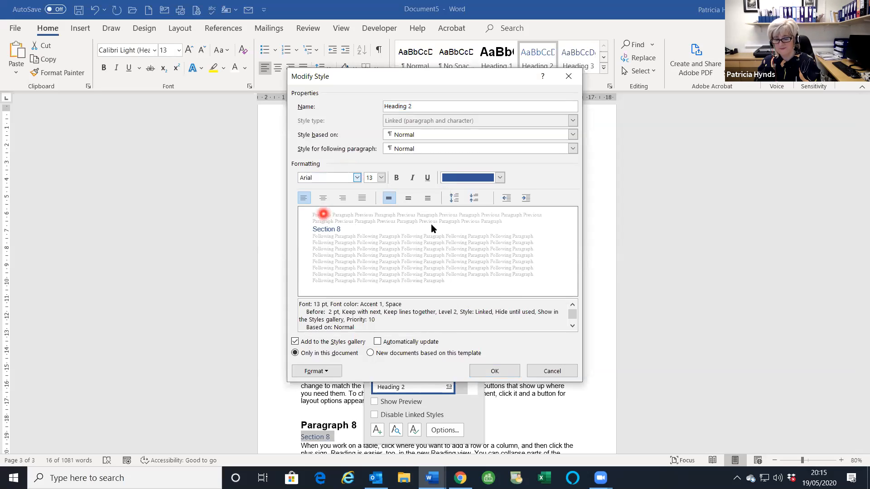
left_click(382, 177)
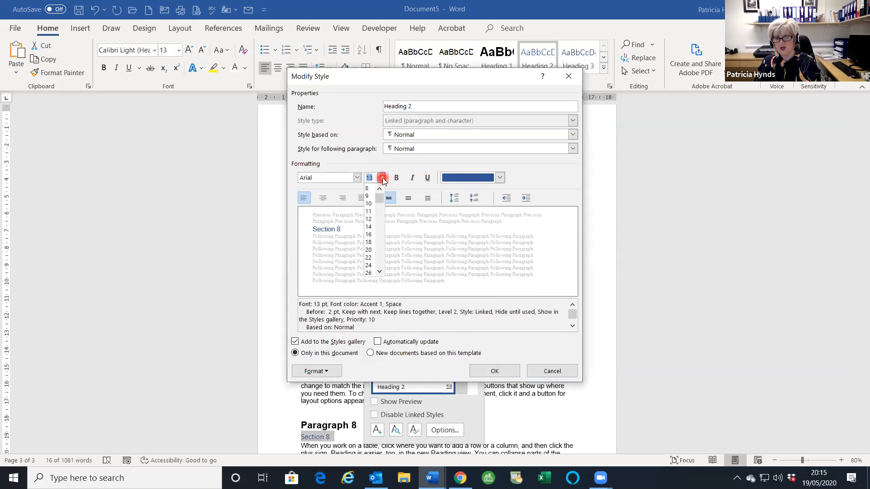
left_click(369, 226)
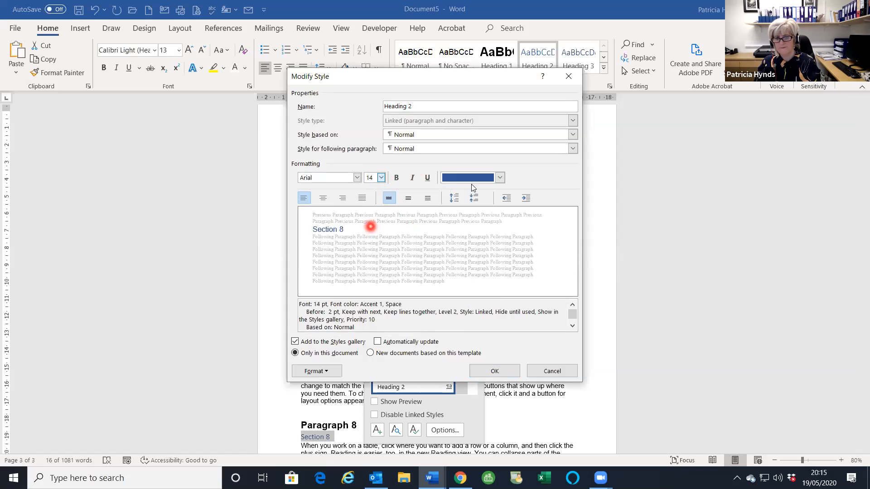
left_click(499, 178)
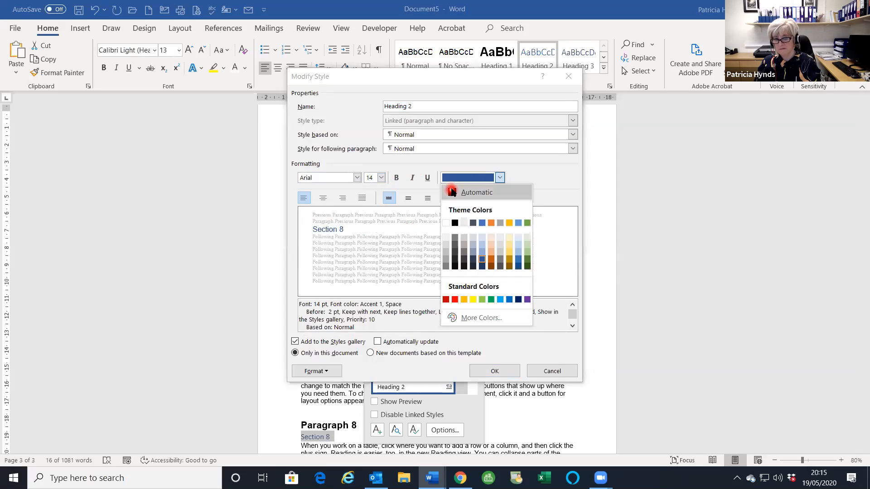
left_click(453, 192)
left_click_drag(438, 77, 474, 69)
left_click(579, 364)
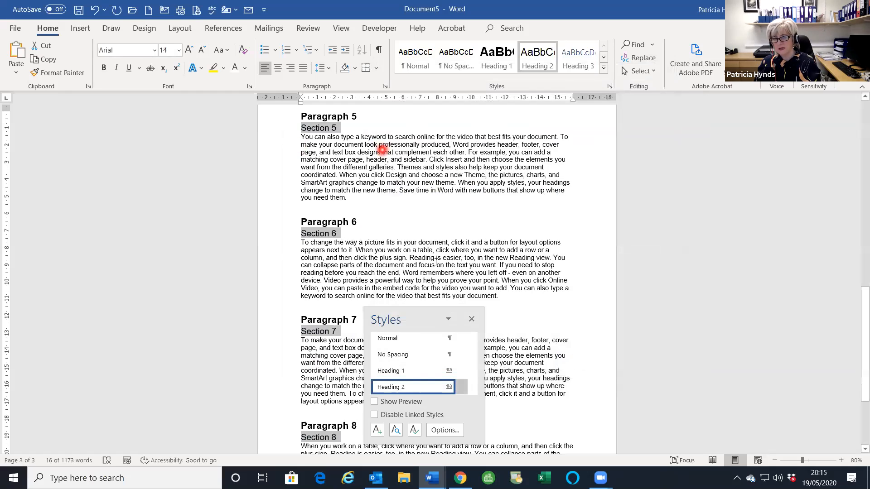
scroll(396, 249, "up", 3)
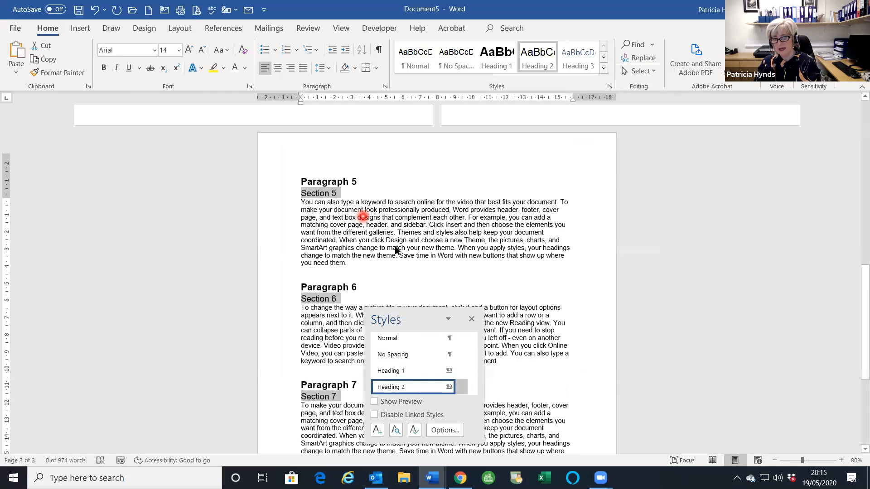
scroll(428, 251, "up", 9)
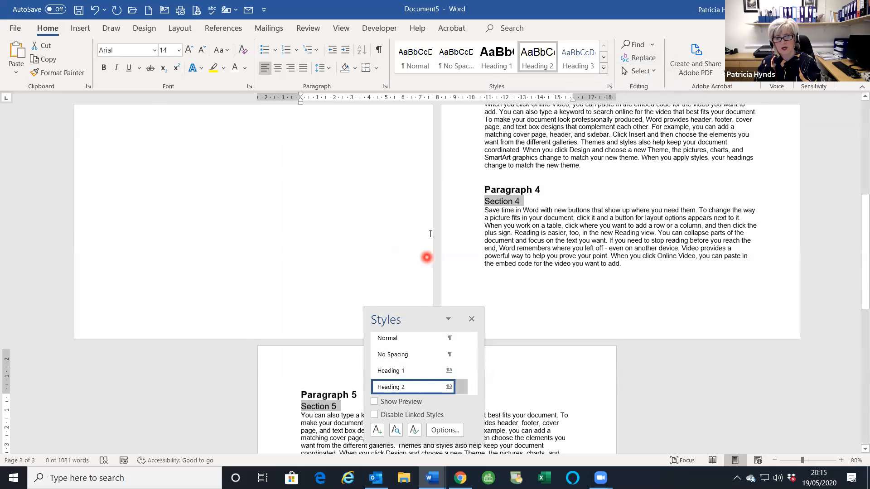
- Update the entire Contents table so Sections 1–8 appear indented under their Paragraph entries
scroll(430, 234, "up", 11)
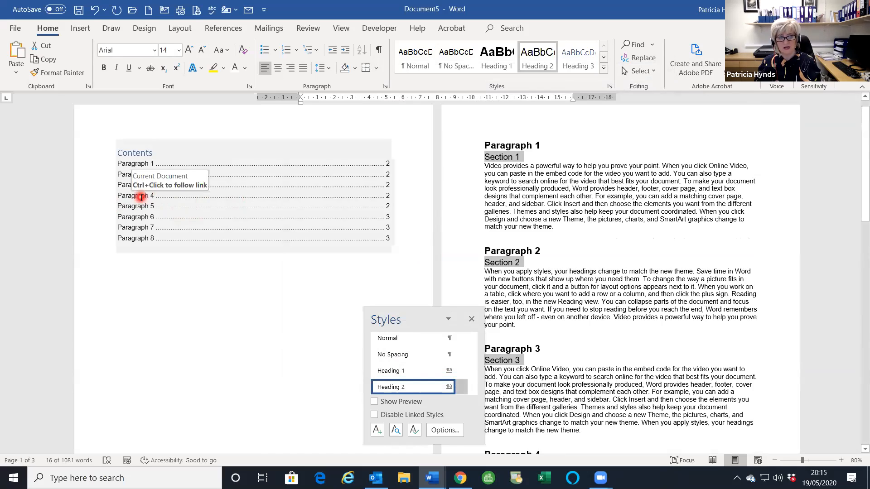
left_click(141, 197)
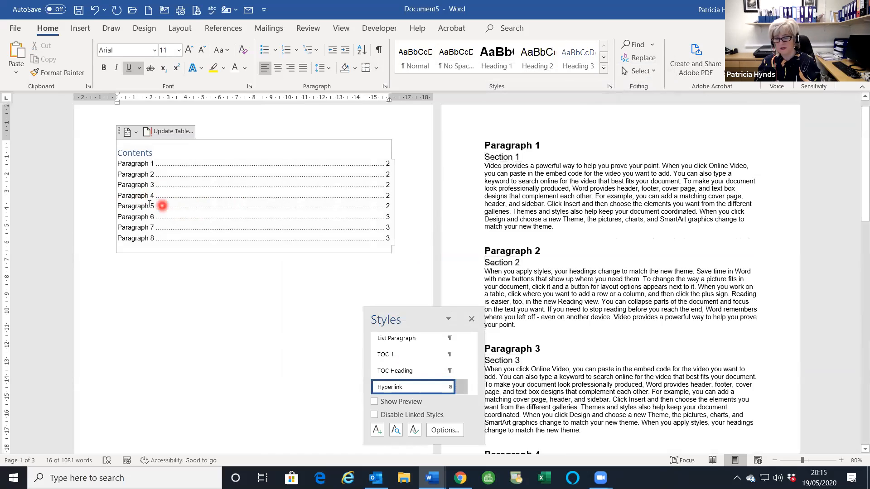
left_click(164, 133)
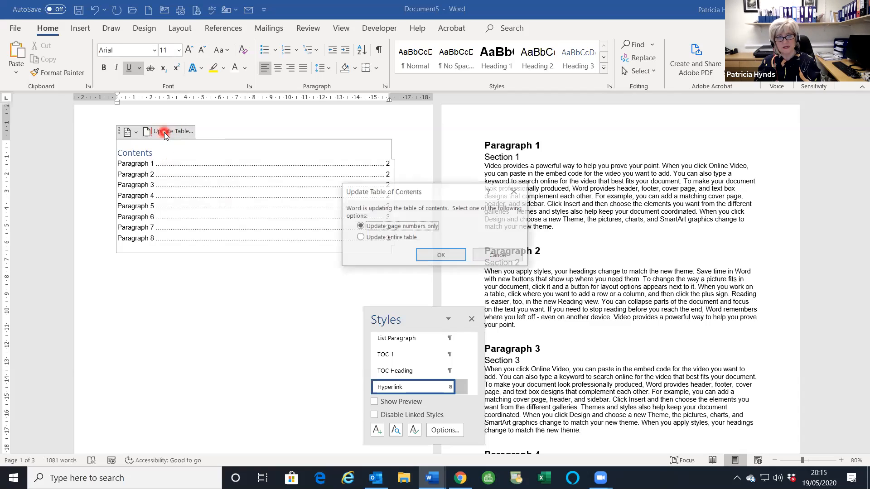
left_click(359, 238)
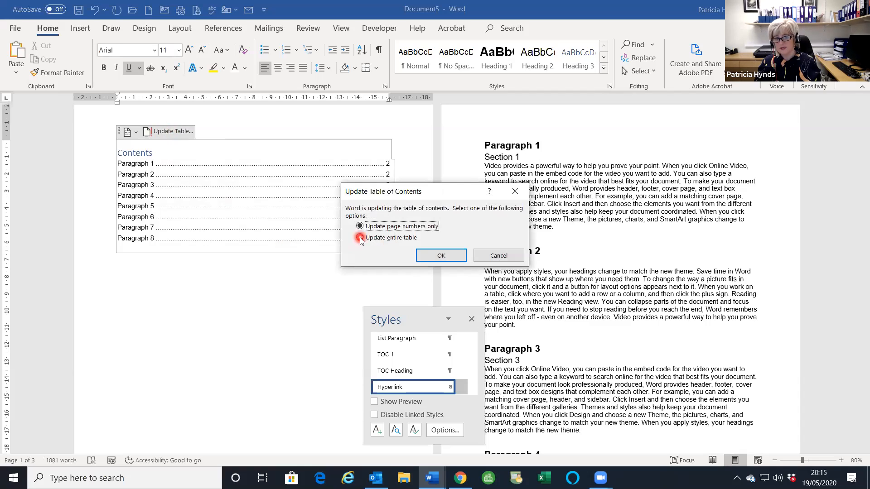
left_click(445, 257)
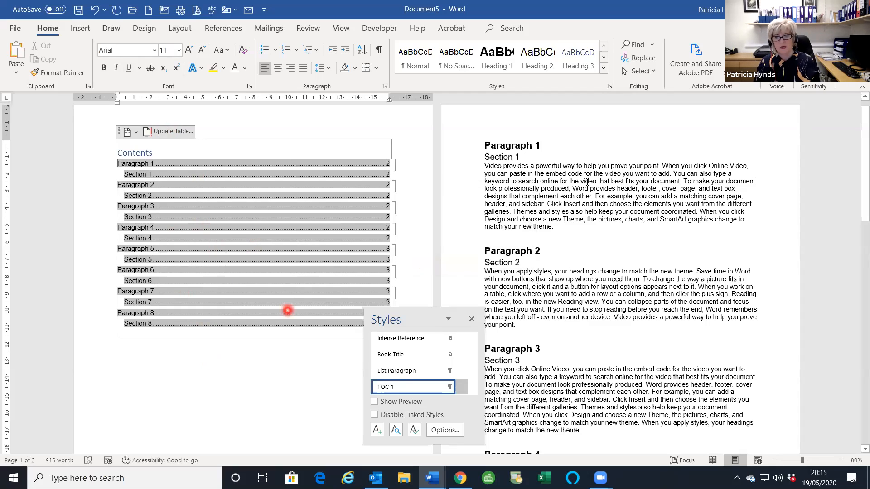
left_click(546, 154)
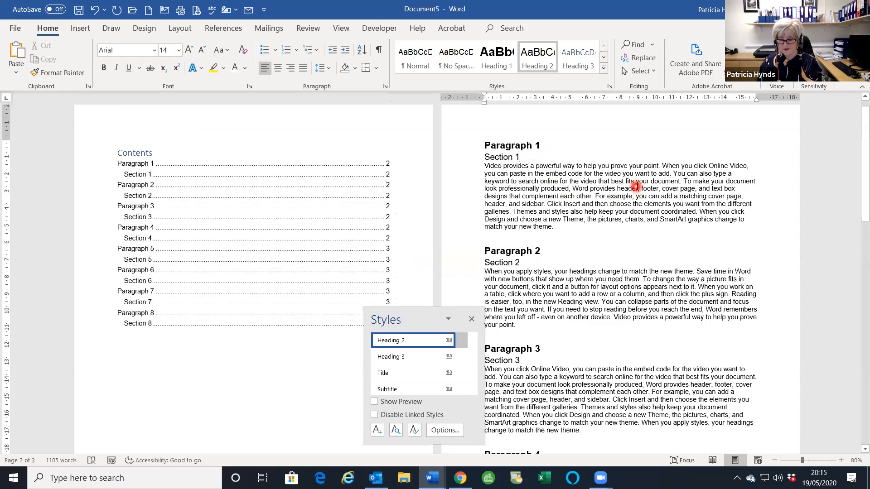
- Add Sub-section lines as new paragraphs beneath the Section 1 to Section 4 headings
key("Return")
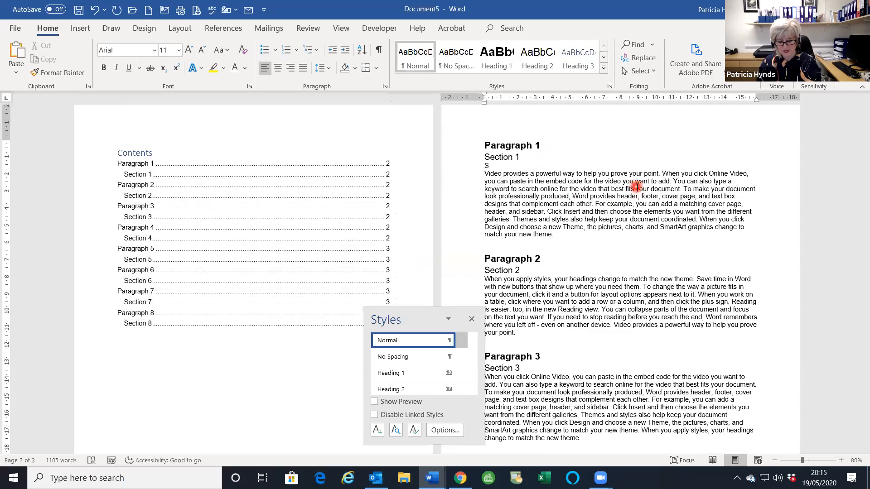
type("n 2")
key("BackSpace")
type("1")
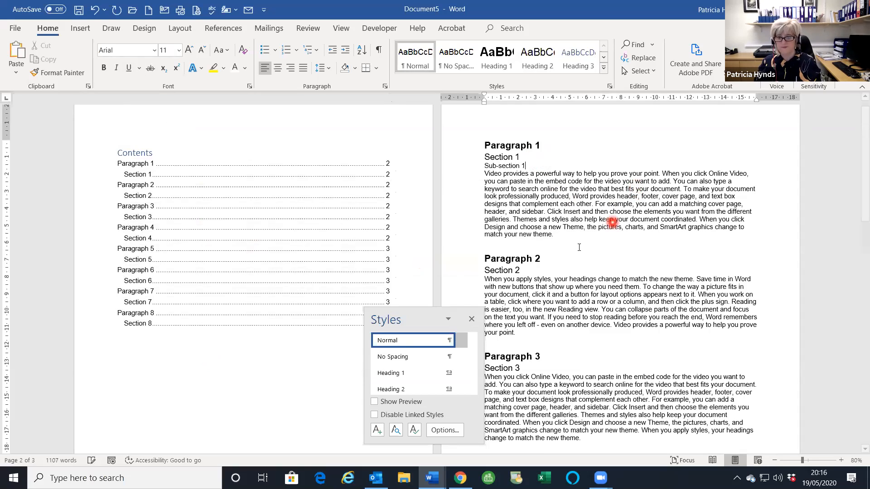
left_click(573, 263)
key("Return")
type("Sub-section 2")
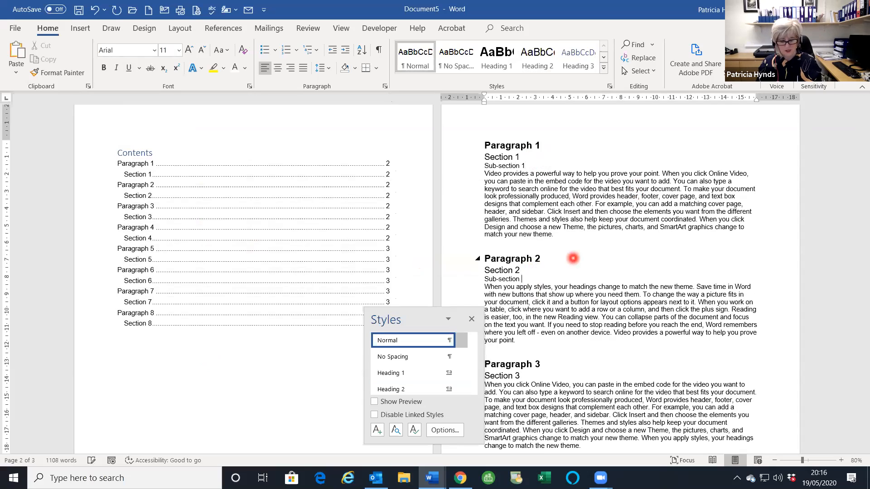
scroll(573, 256, "down", 6)
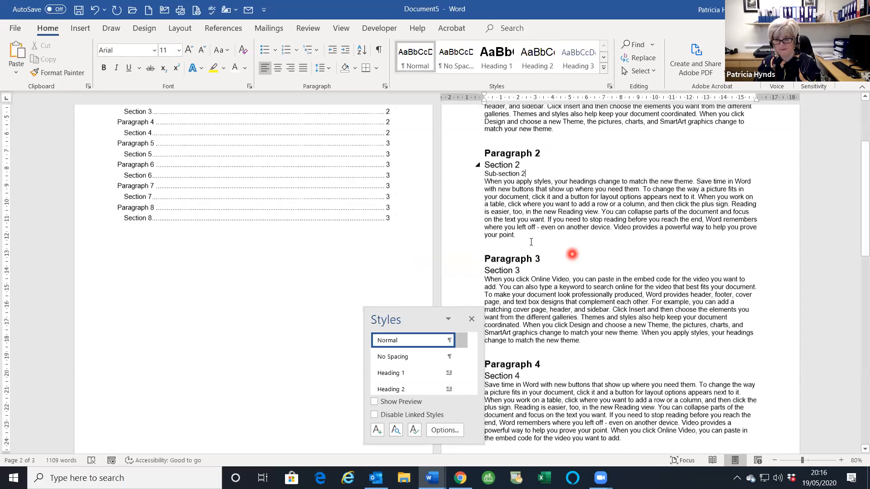
left_click(576, 241)
key("Return")
type("Sub")
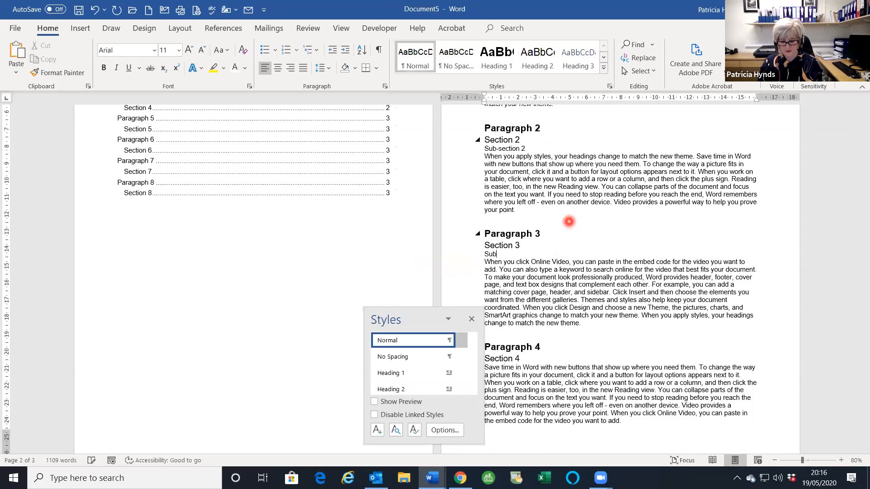
type("-sectio")
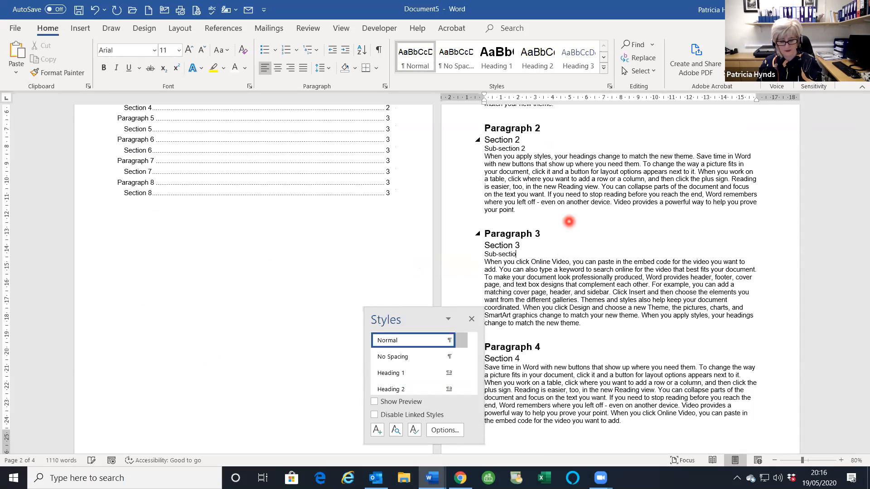
scroll(539, 263, "down", 3)
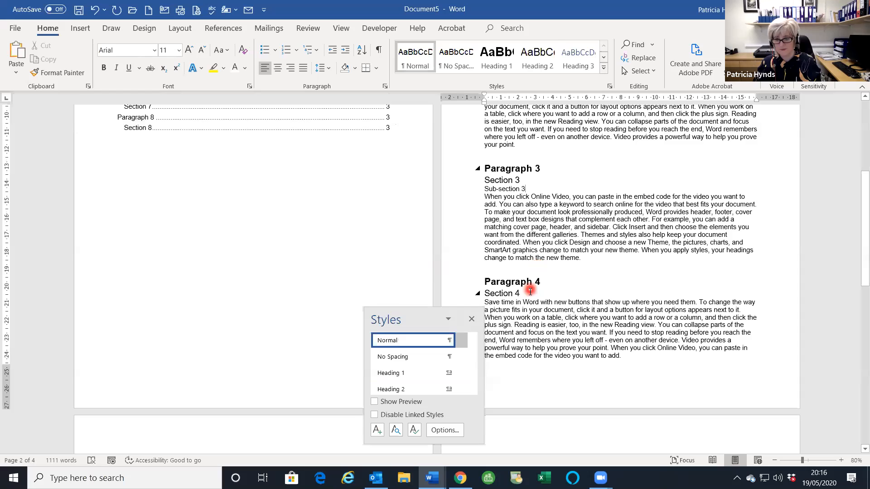
left_click(529, 290)
key("Return")
type("Sub")
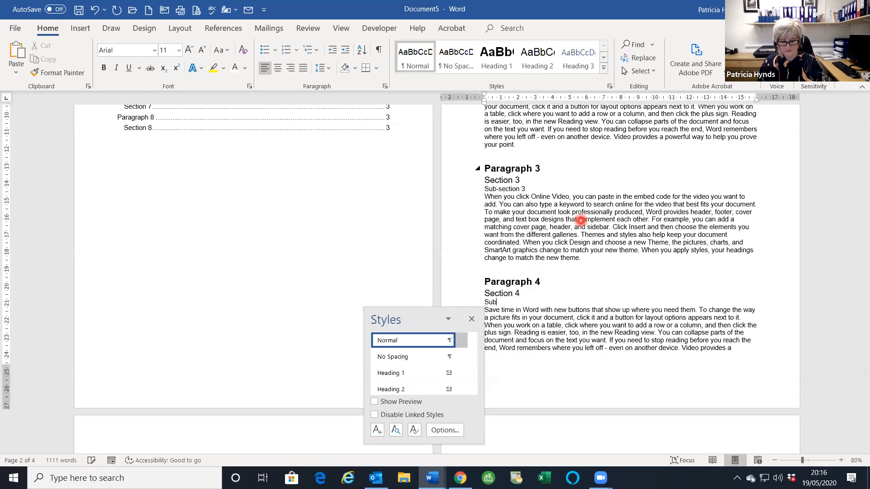
type("-section 4")
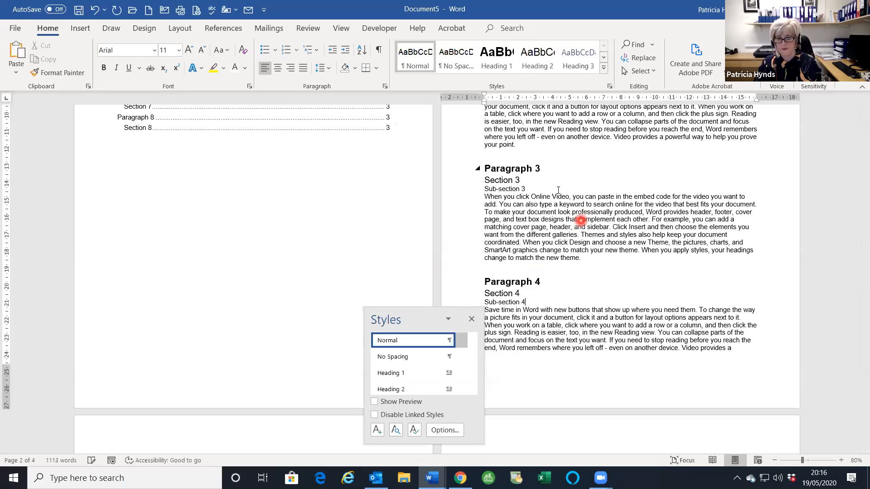
- Add Sub-section 5 through Sub-section 8 lines beneath the Section 5 to Section 8 headings
scroll(559, 190, "down", 5)
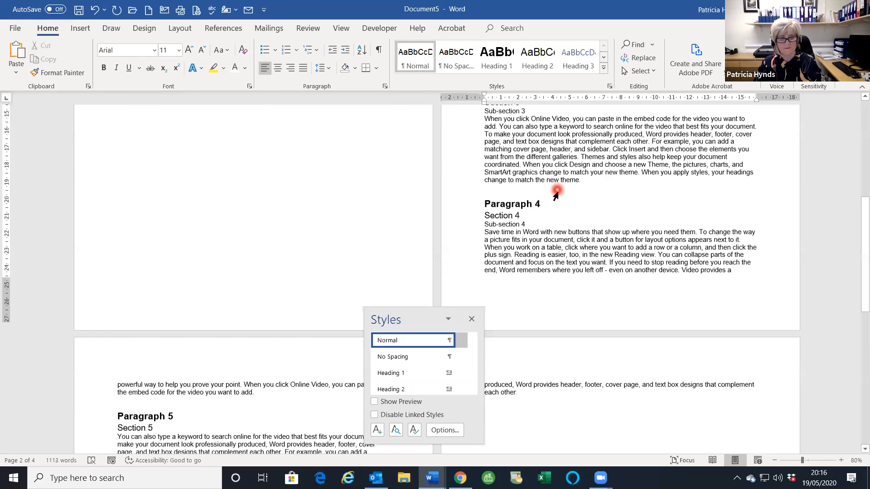
left_click(153, 268)
key("Return")
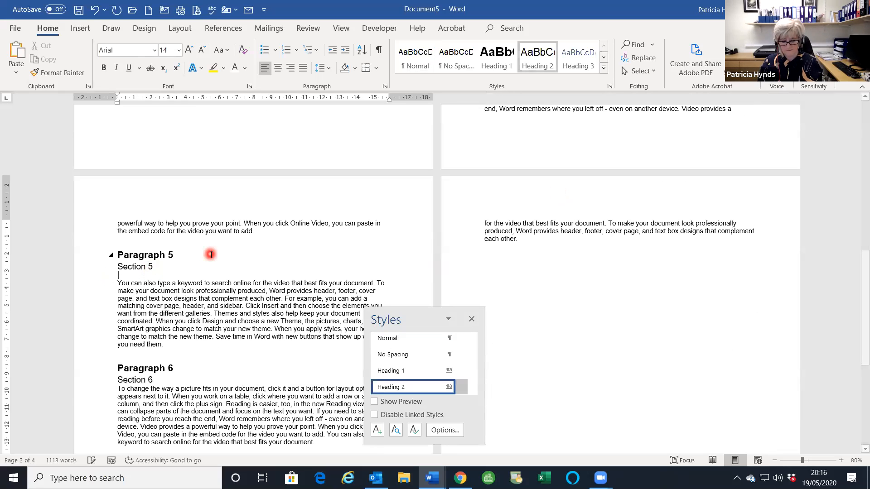
type("Sub-sectio")
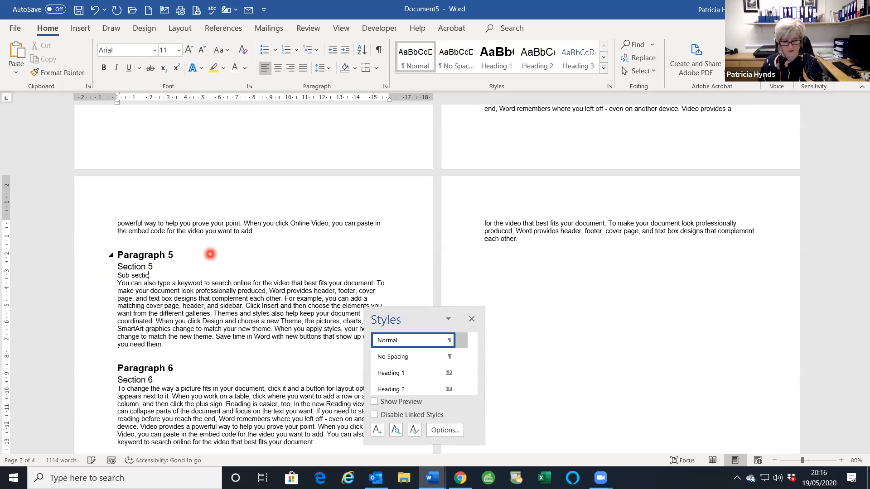
type("n 5")
scroll(210, 254, "down", 2)
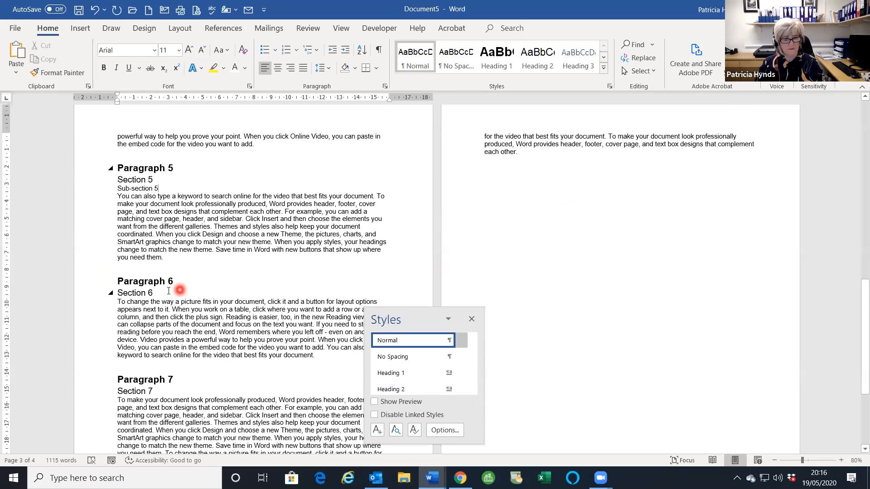
left_click(203, 291)
key("Return")
type("Sub")
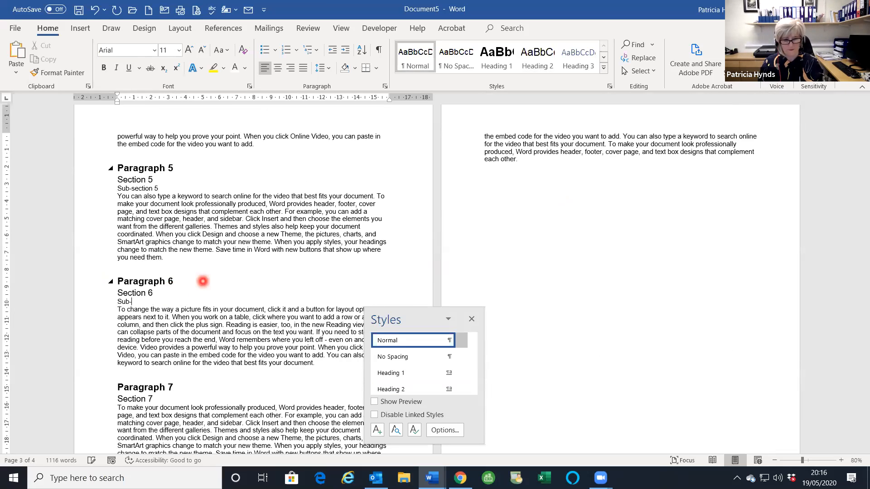
type("-section 6")
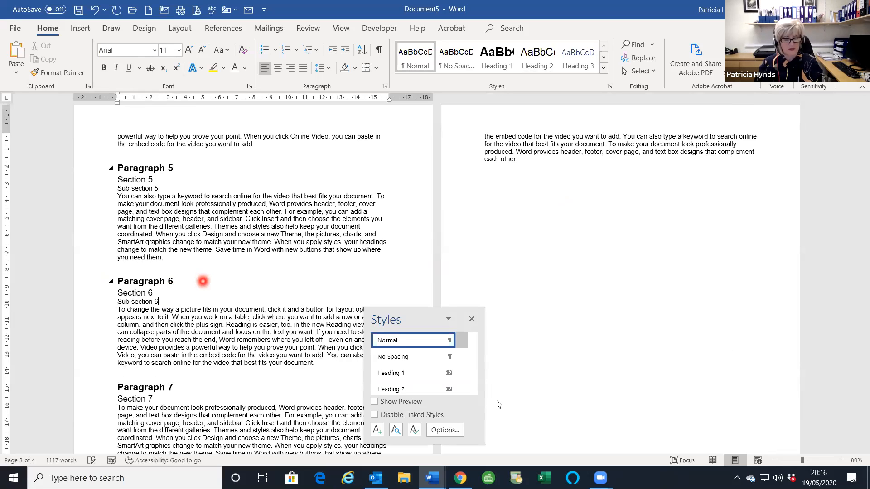
scroll(164, 341, "down", 3)
left_click(153, 334)
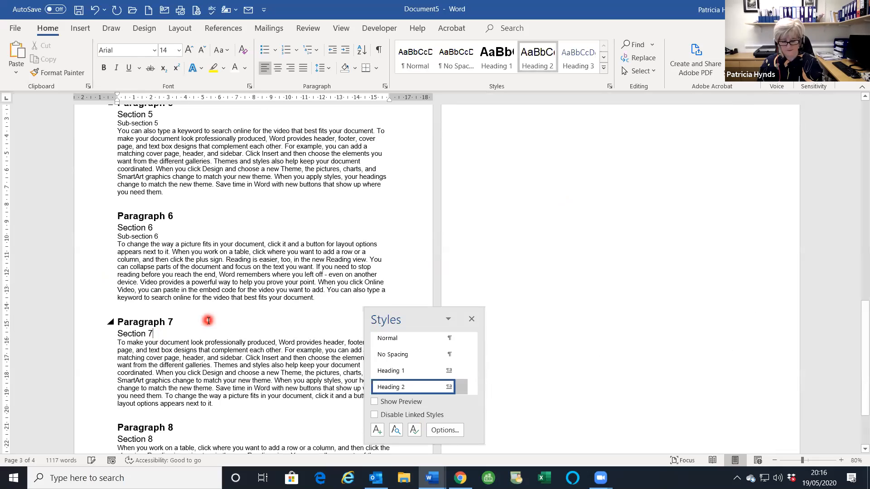
key("Return")
type("Sub-sect")
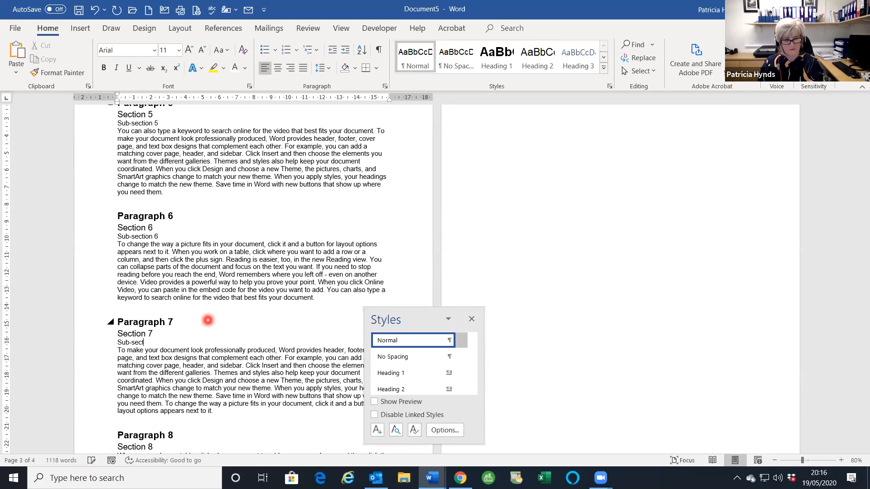
type("ion 7")
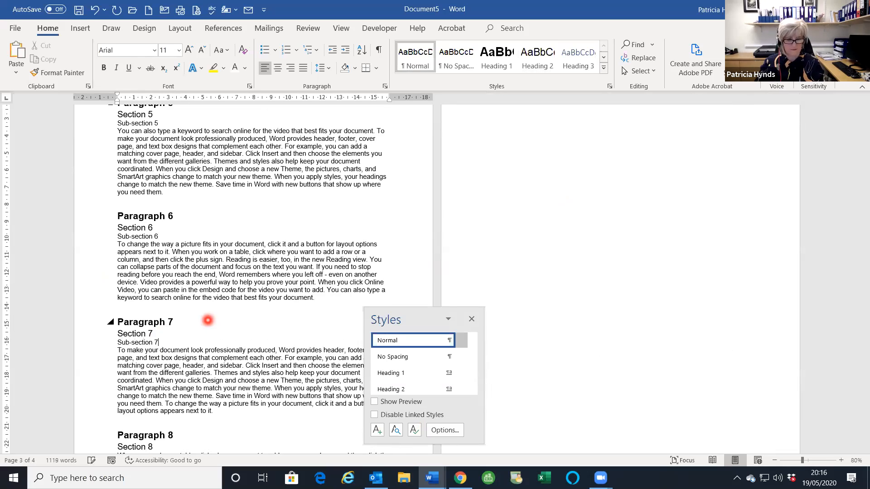
scroll(185, 310, "down", 4)
left_click(202, 359)
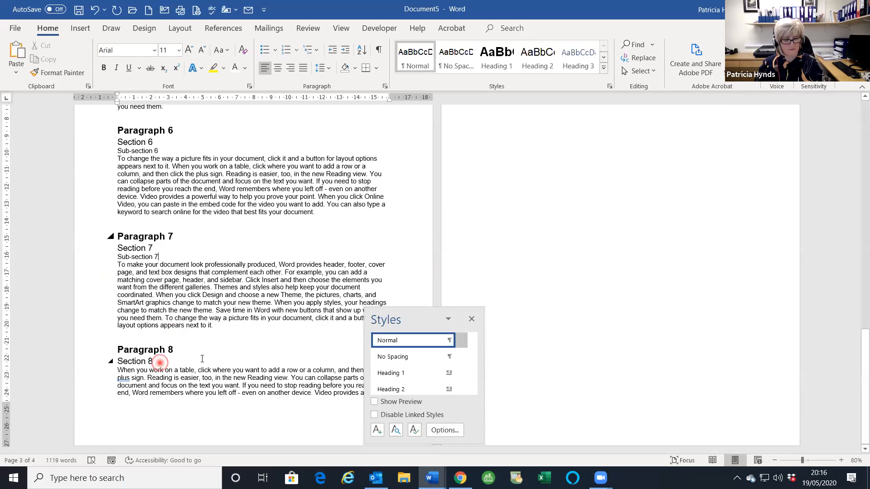
key("Return")
type("Sub-section 8")
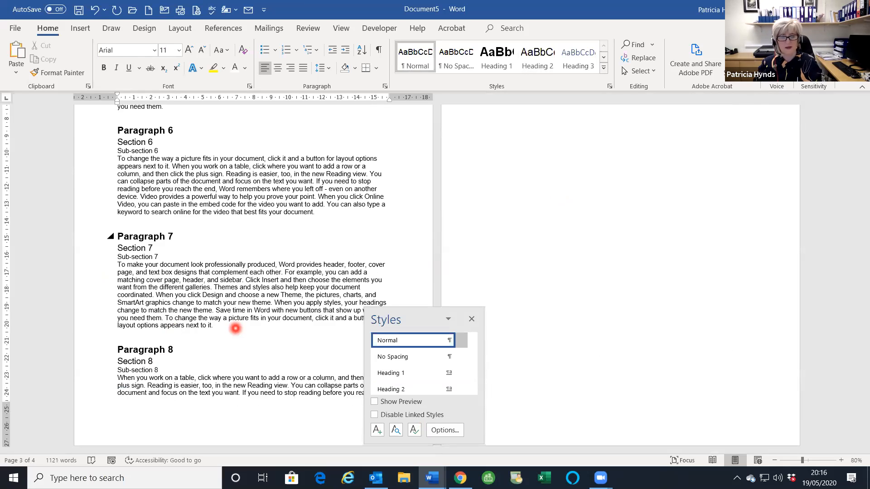
scroll(235, 328, "up", 10)
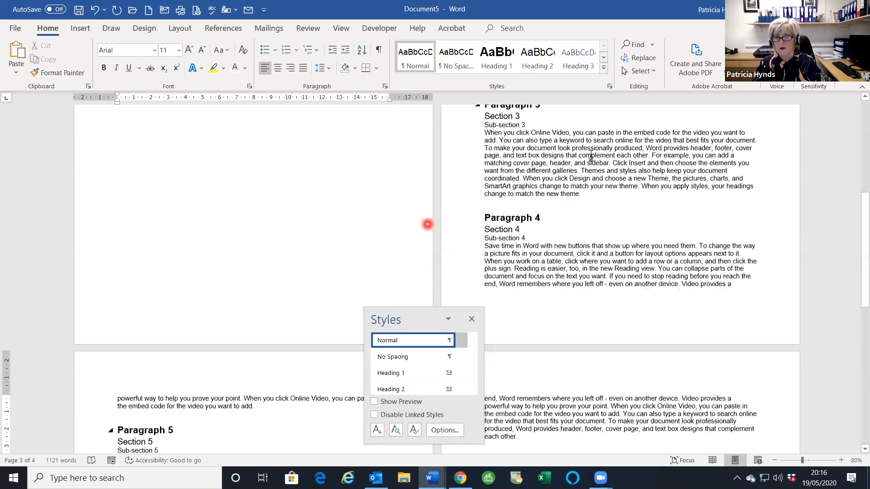
scroll(590, 156, "up", 6)
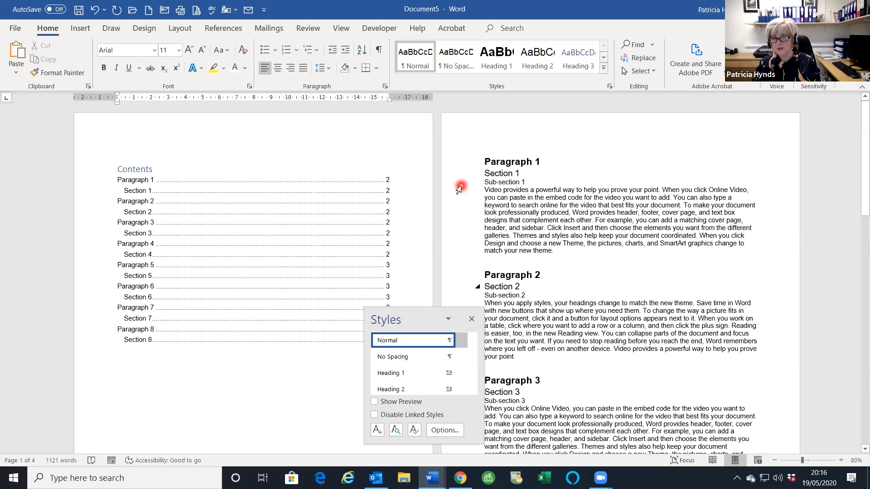
- Select the Sub-section 1–8 lines together and apply the Heading 3 style
left_click(459, 189)
left_click(459, 182)
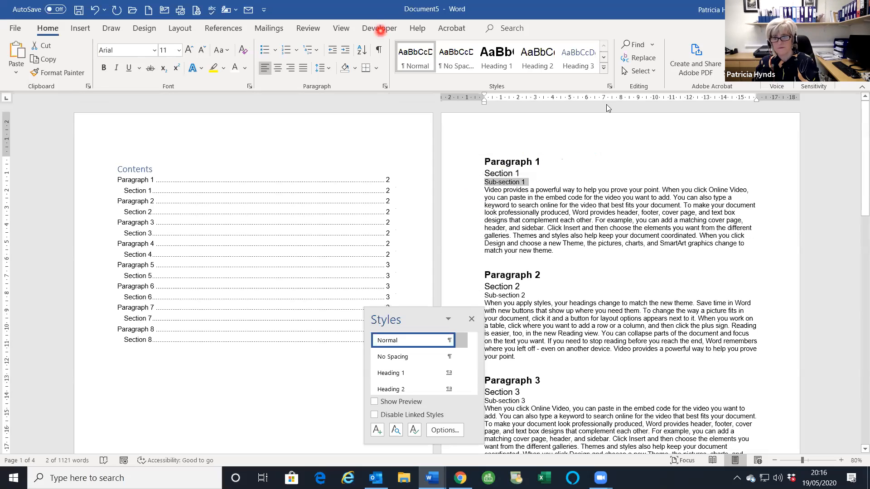
scroll(510, 217, "down", 1)
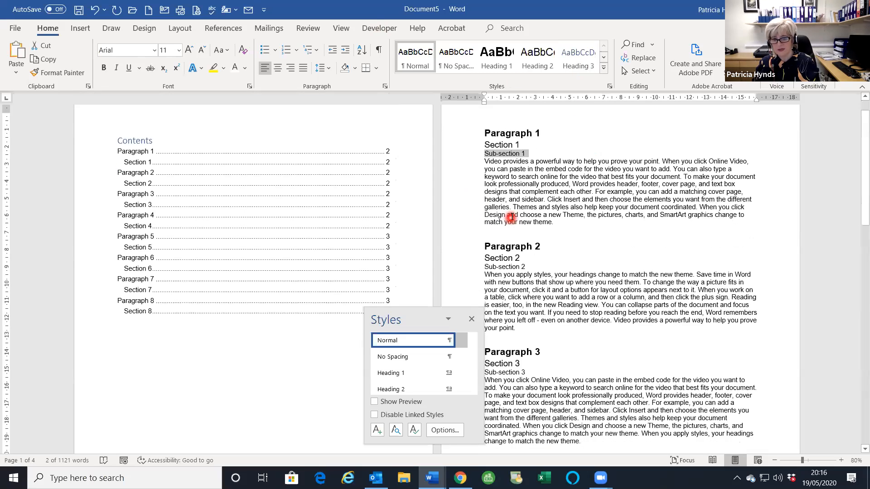
scroll(510, 217, "down", 2)
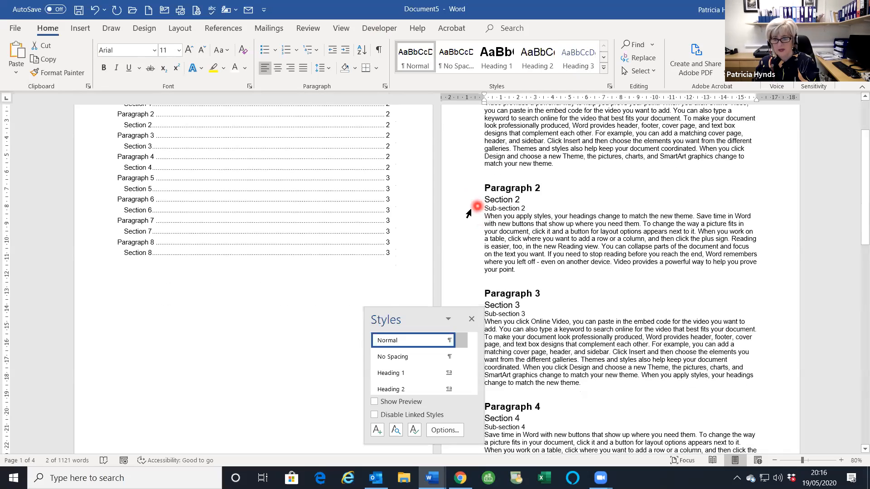
left_click(466, 211)
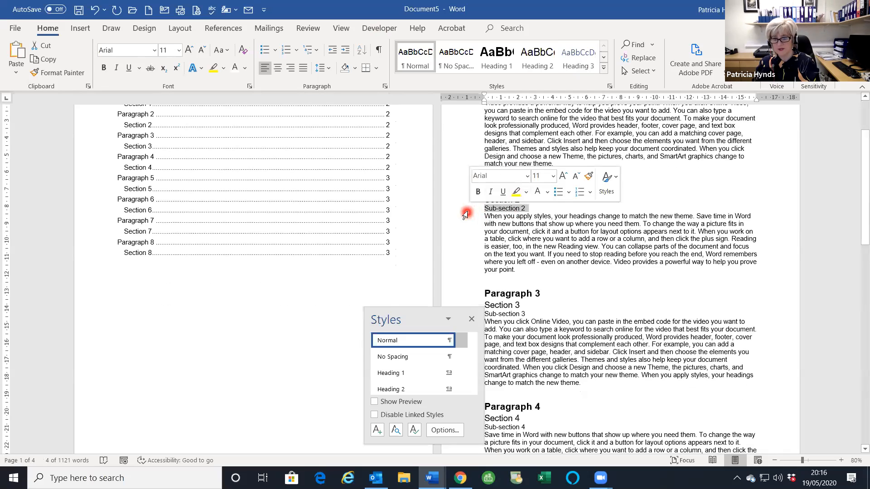
scroll(466, 215, "down", 4)
left_click(466, 208, "ctrl")
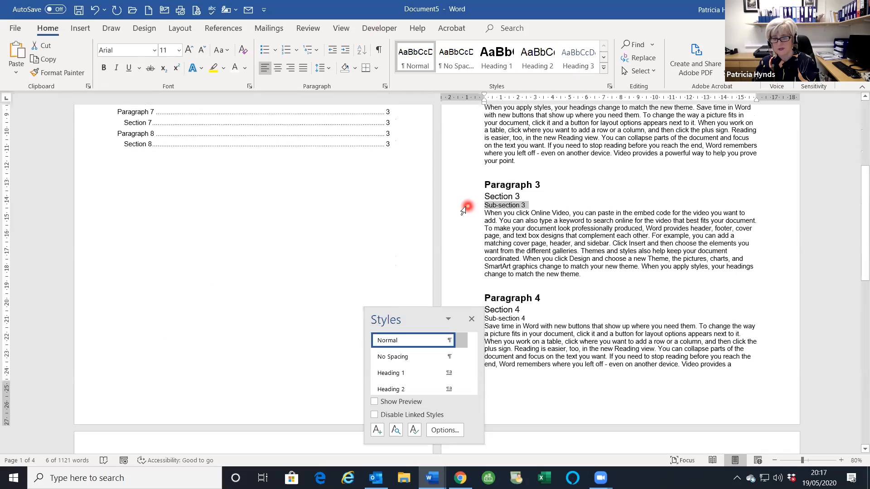
scroll(467, 208, "down", 6)
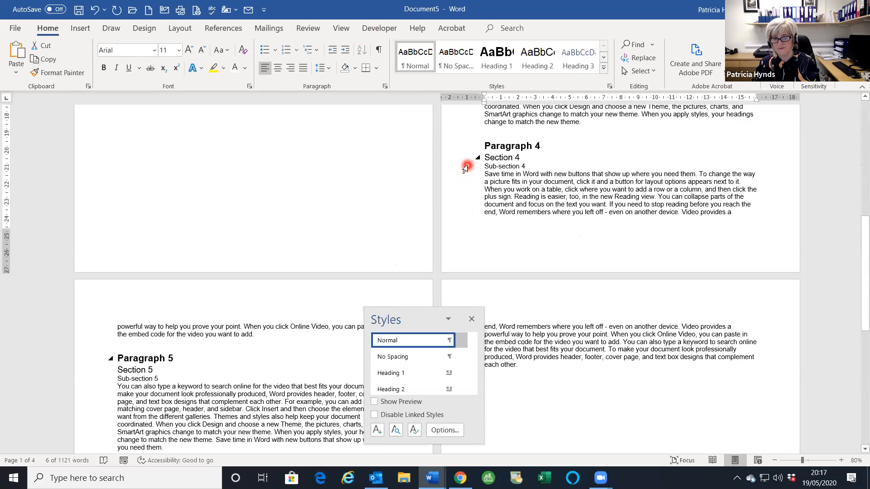
left_click(466, 168, "ctrl")
scroll(441, 190, "down", 4)
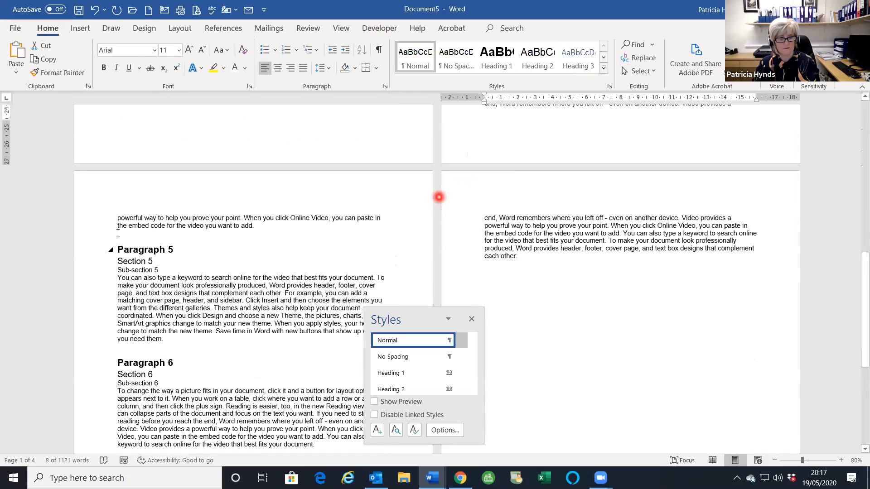
scroll(439, 197, "down", 2)
left_click(108, 228, "ctrl")
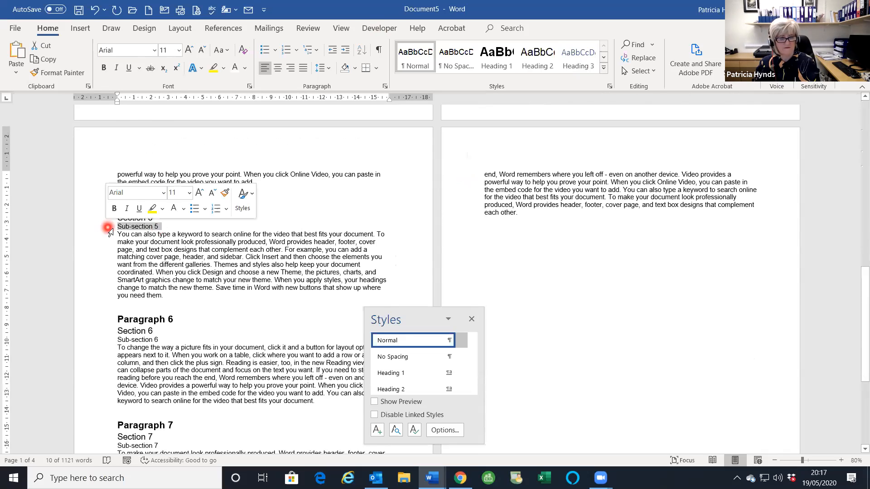
scroll(109, 231, "down", 6)
left_click(107, 210, "ctrl")
scroll(105, 216, "down", 2)
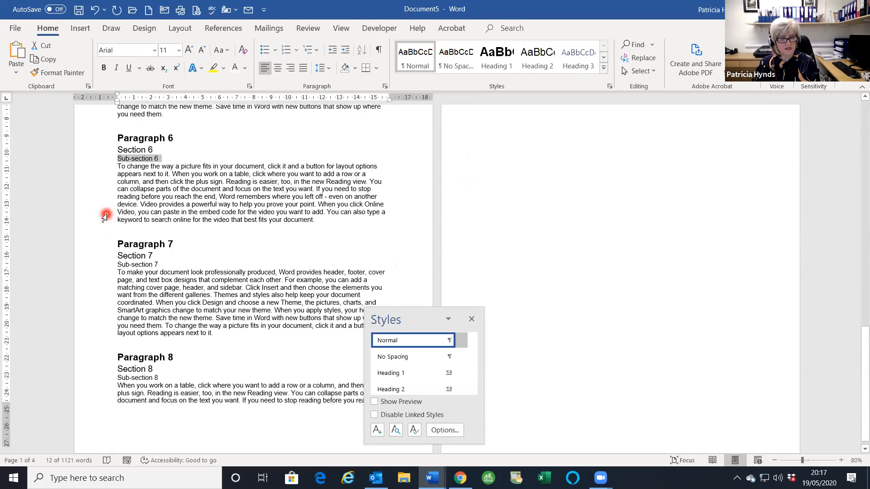
scroll(104, 217, "down", 1)
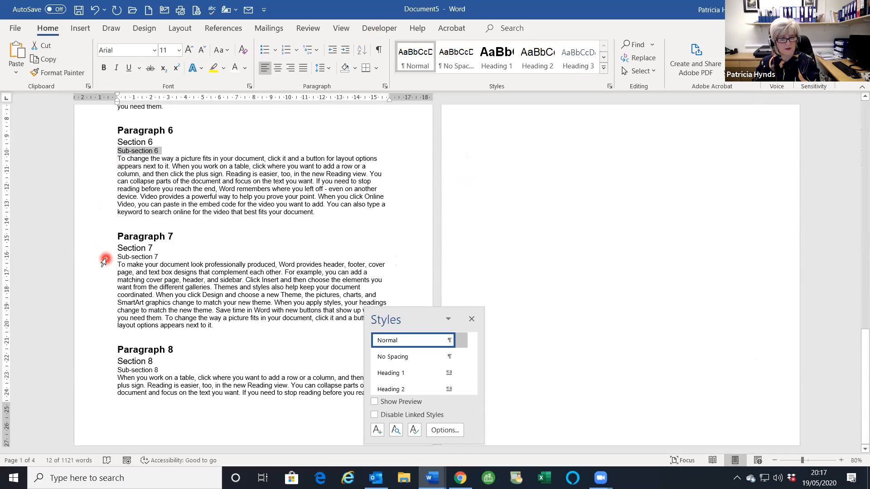
left_click(104, 261, "ctrl")
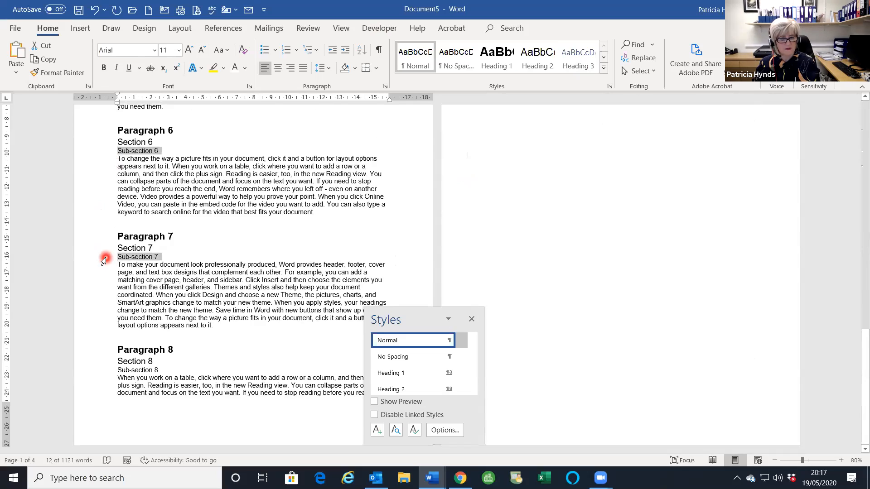
left_click(102, 375, "ctrl")
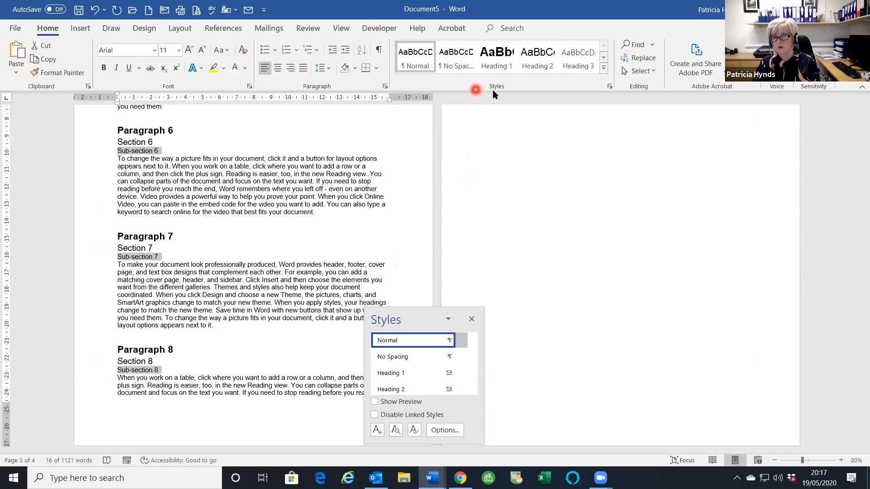
left_click(573, 67)
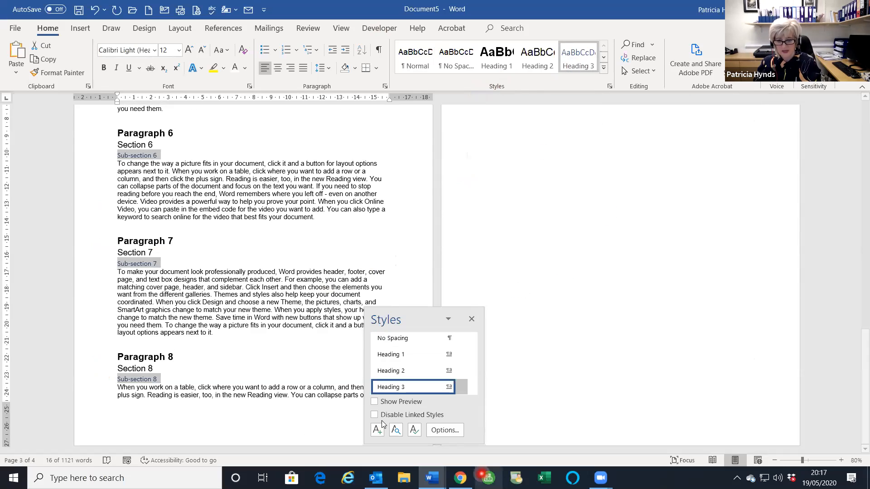
mouse_move(461, 389)
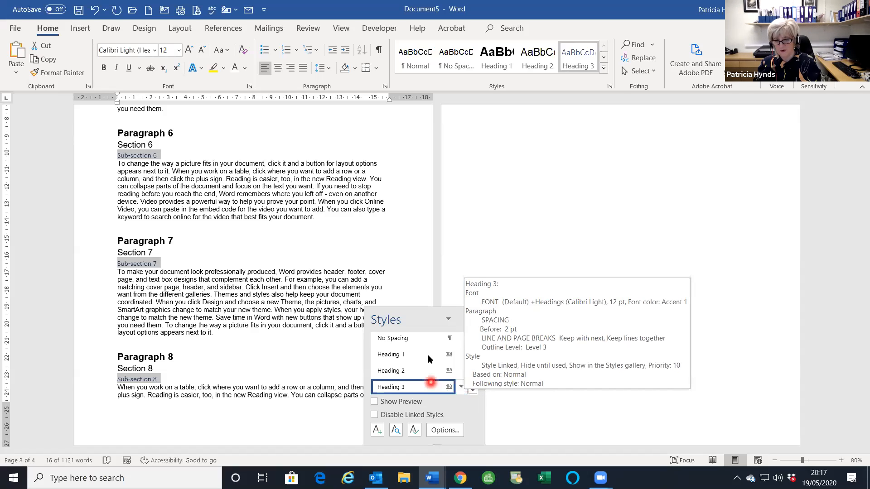
- Modify Heading 3 to Arial, bold italic, with Automatic font colour
left_click(471, 390)
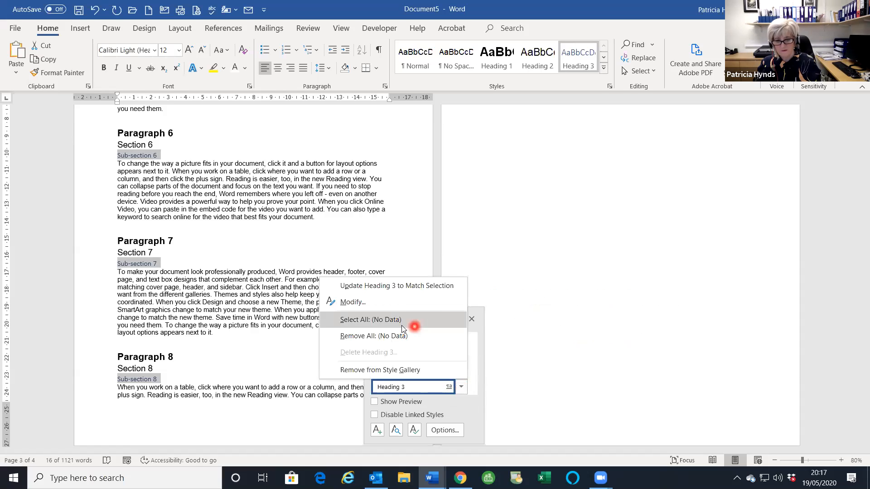
left_click(395, 308)
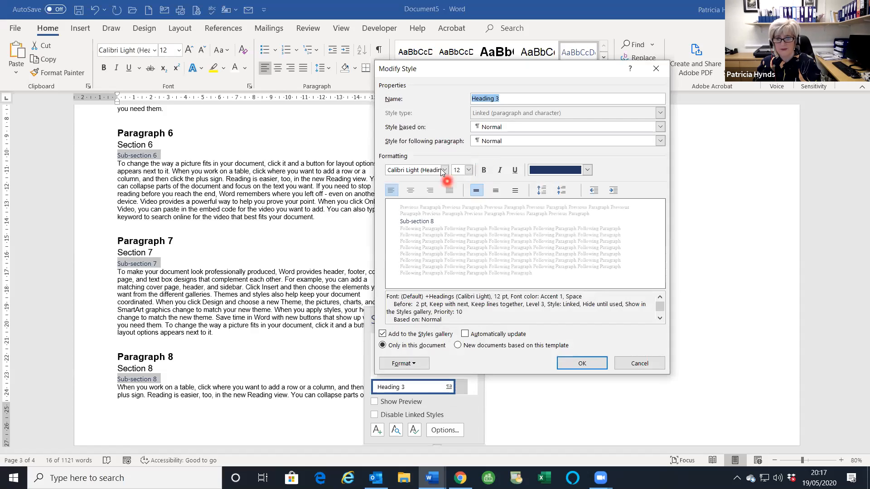
left_click(444, 169)
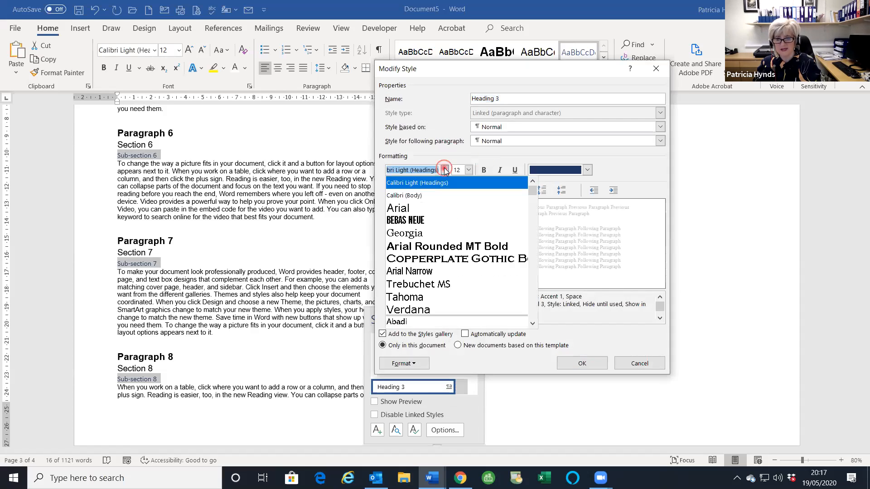
left_click(412, 208)
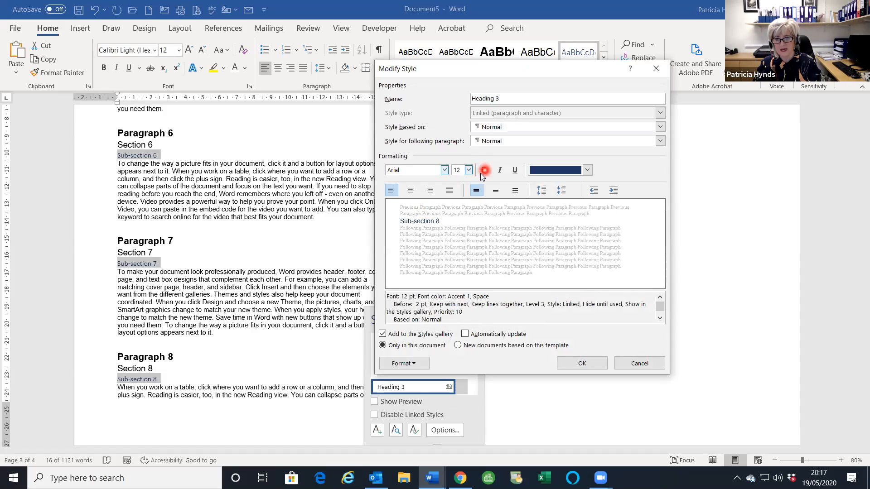
left_click(486, 171)
left_click(500, 170)
left_click(587, 170)
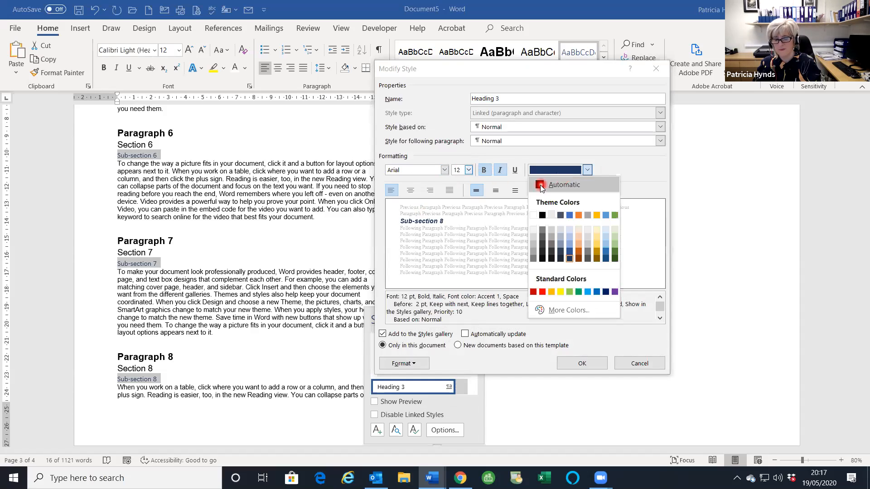
left_click(555, 181)
left_click(587, 362)
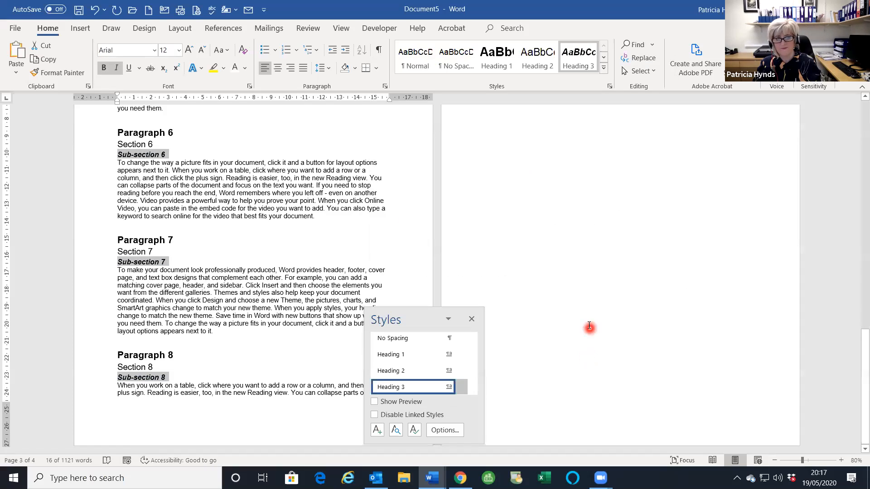
- Update the entire table of contents so Sub-sections 1–8 appear as a third level
scroll(216, 240, "up", 6)
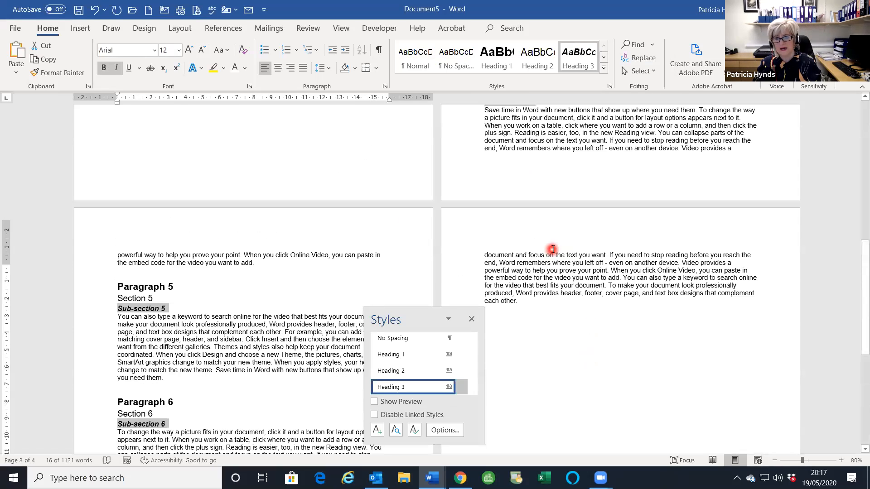
scroll(552, 249, "up", 15)
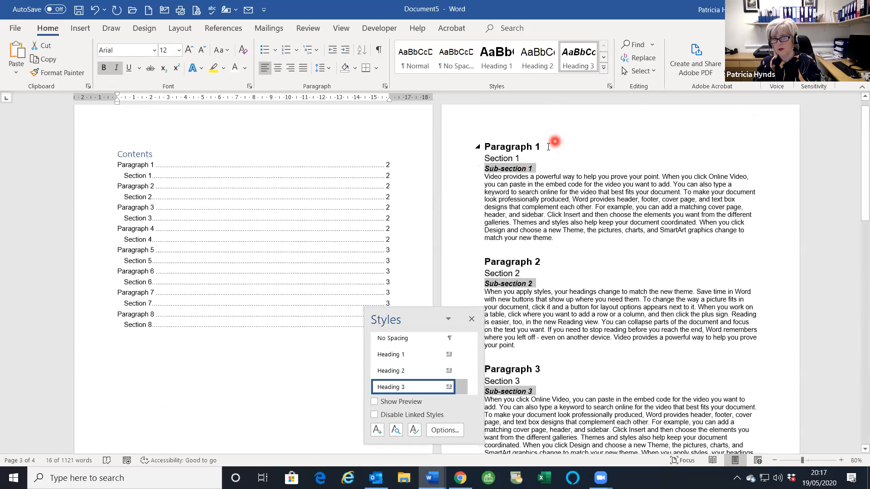
left_click(152, 189)
left_click(175, 231)
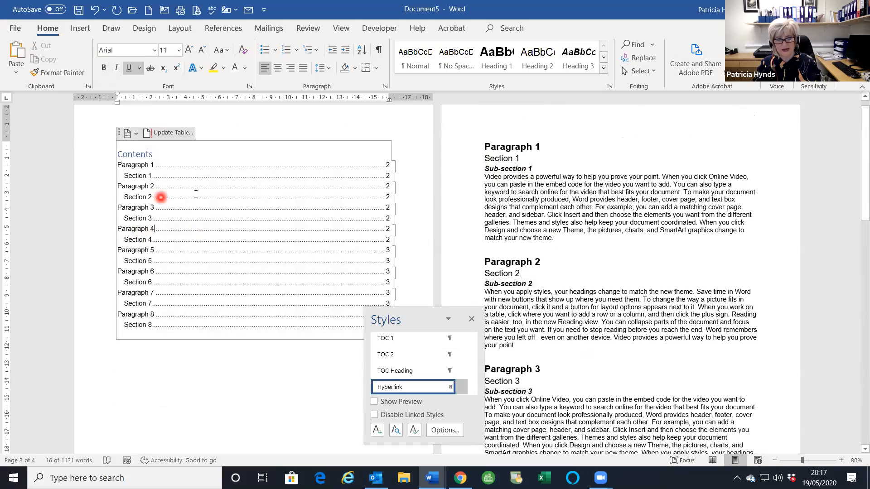
left_click(175, 133)
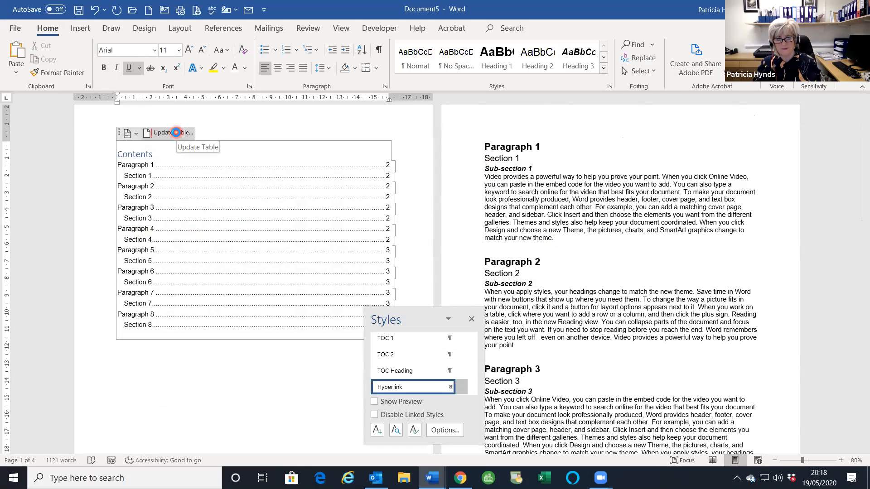
left_click(361, 238)
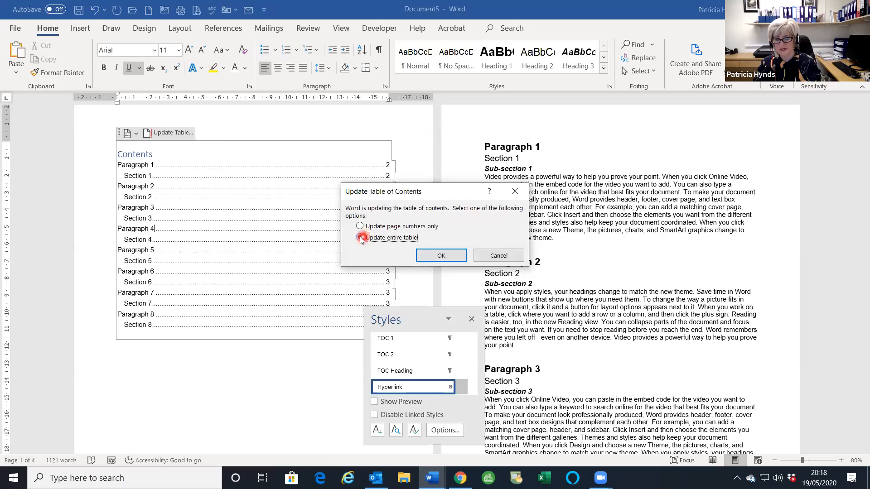
left_click(441, 255)
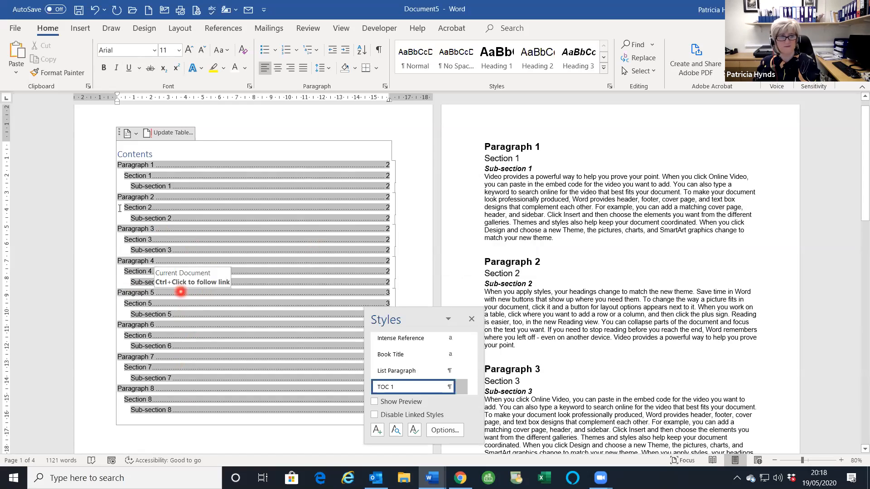
- Open 'MS Word 2010 manual.docx' through File > Open > Browse
left_click(15, 29)
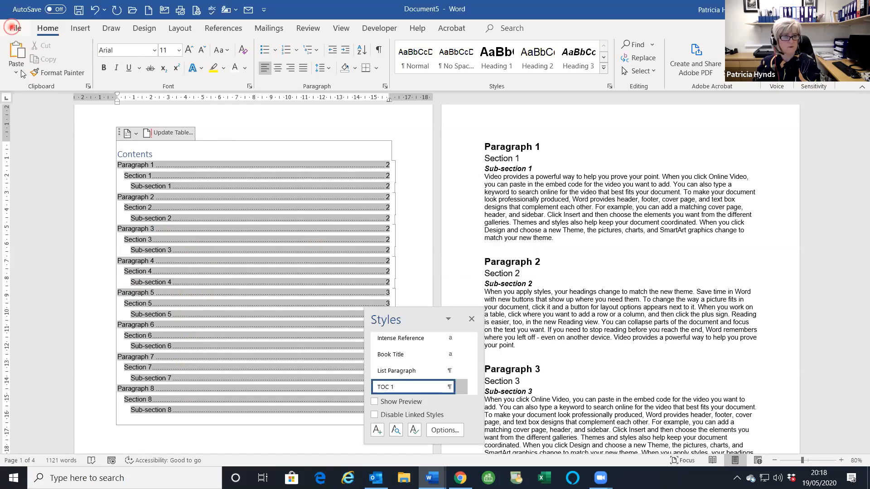
left_click(32, 104)
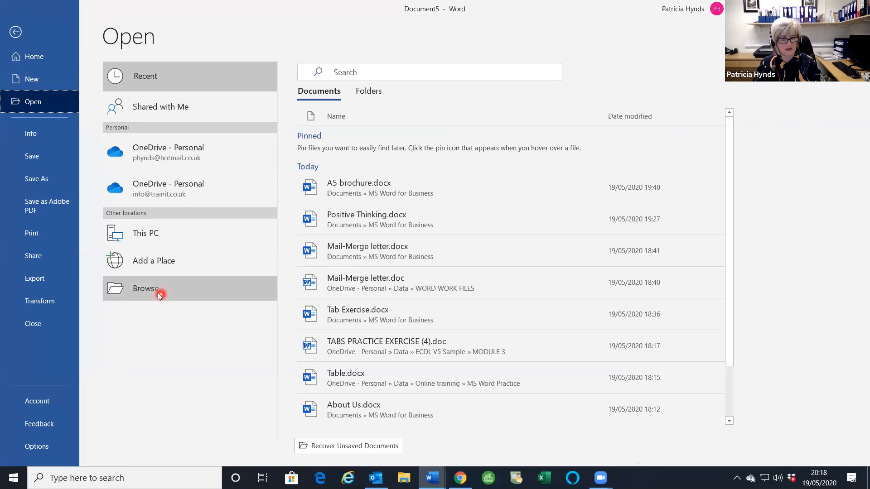
left_click(175, 295)
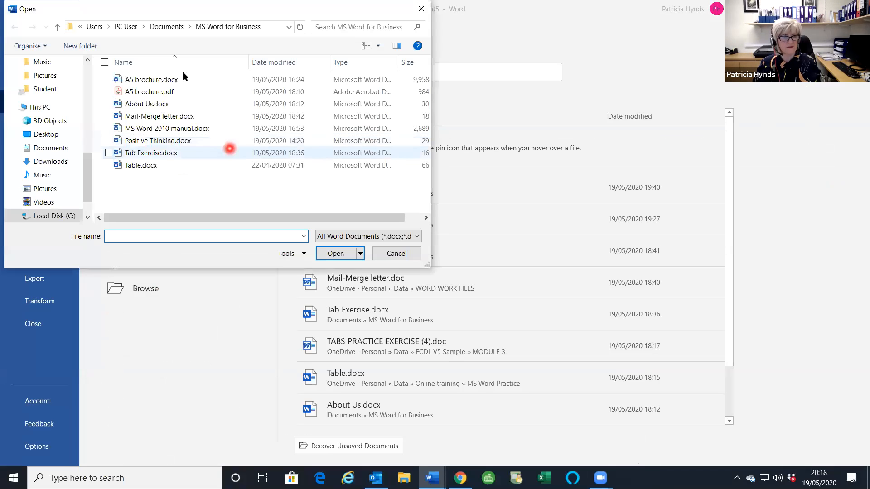
left_click(184, 129)
left_click(325, 253)
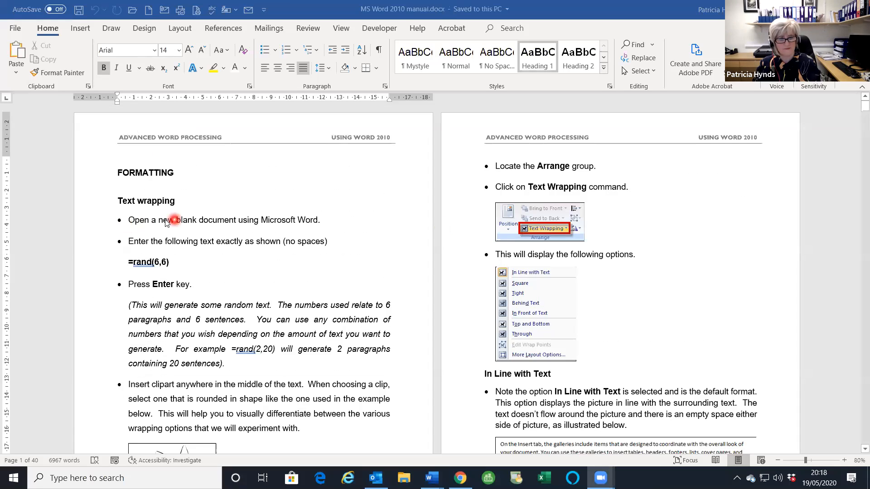
- Insert a page break before FORMATTING and enable Different First Page so page 1 has no header
left_click(117, 173)
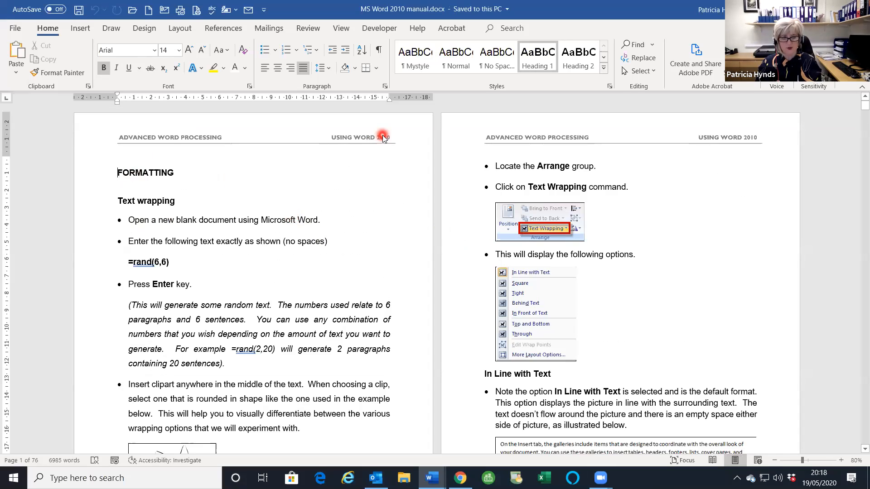
key("ctrl+Return")
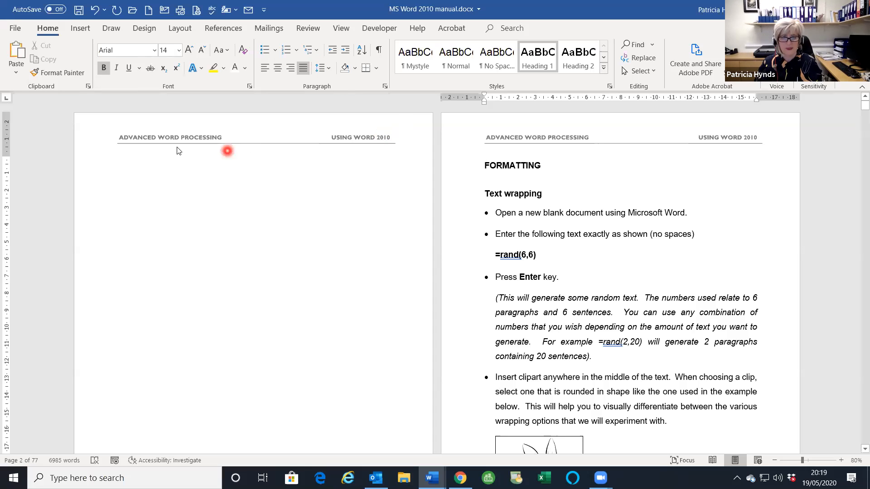
double_click(193, 138)
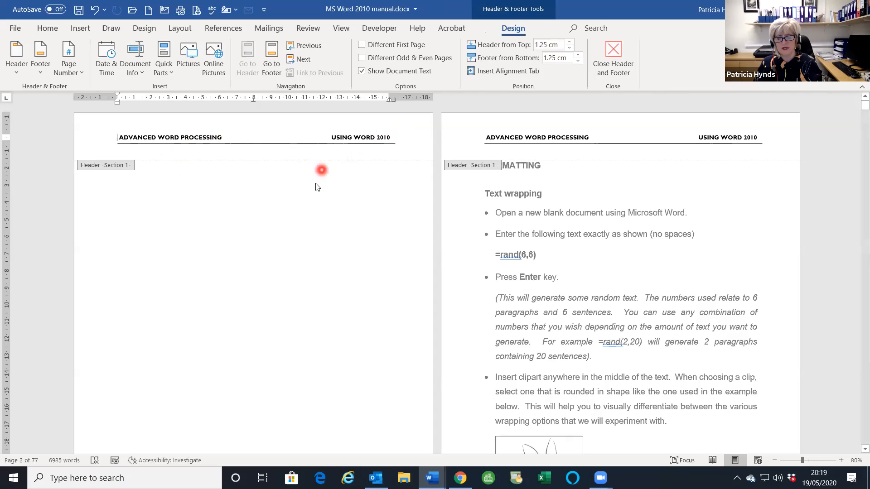
left_click(361, 45)
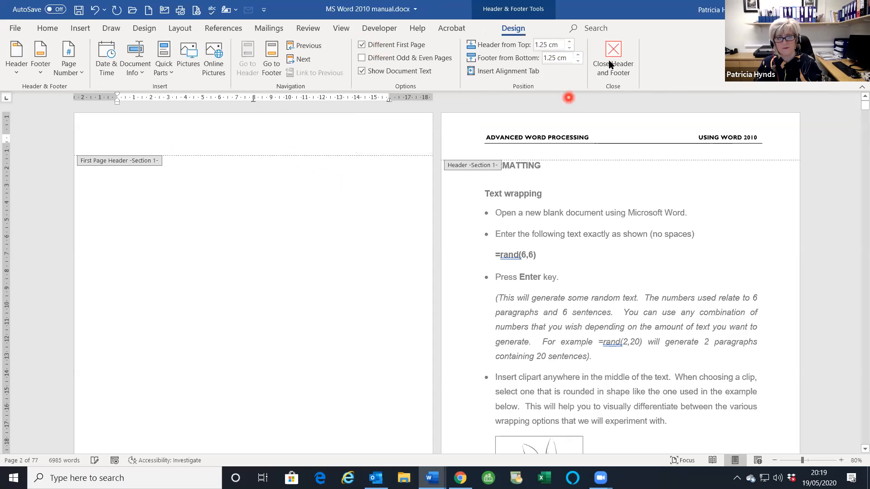
double_click(145, 164)
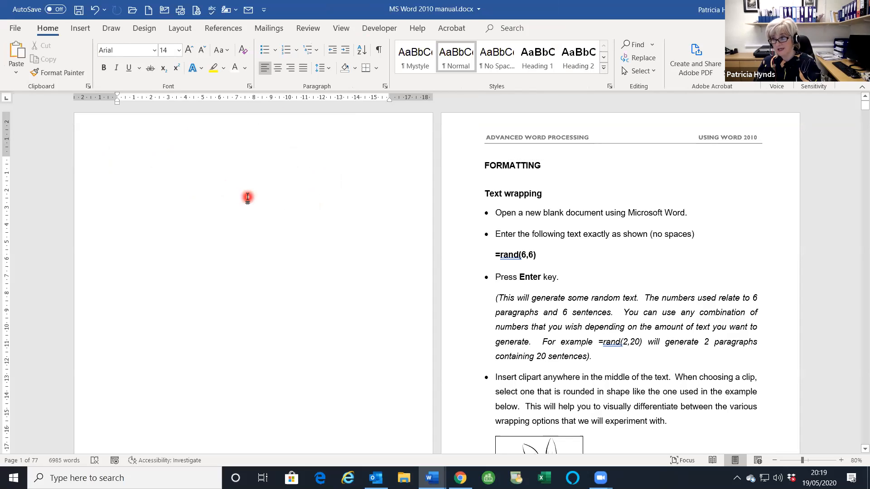
left_click(222, 29)
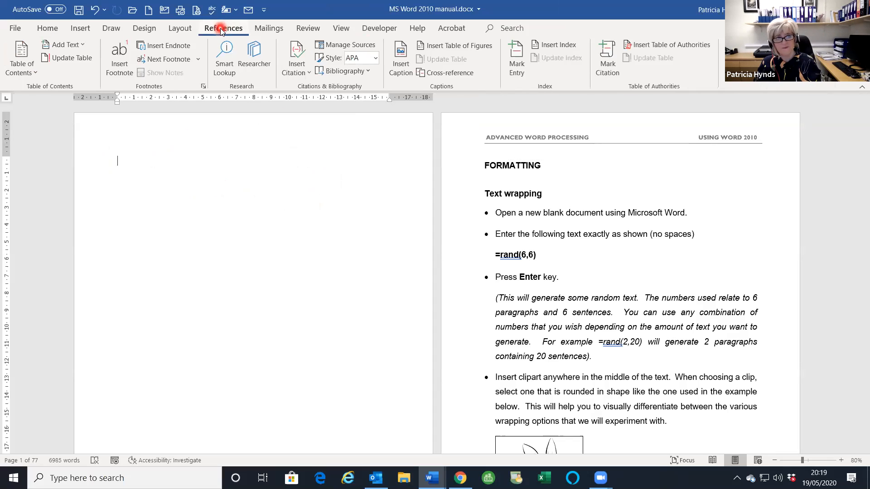
- Insert Automatic Table 1 as the Contents table on the blank first page
left_click(29, 64)
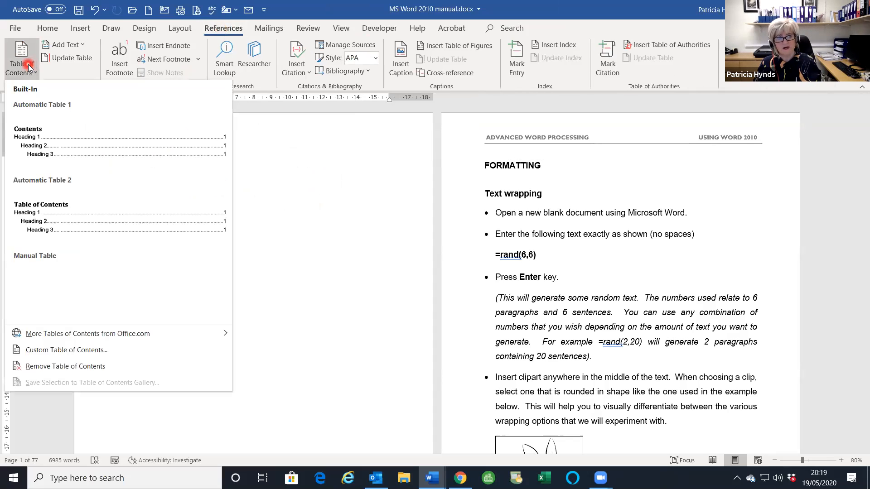
left_click(63, 146)
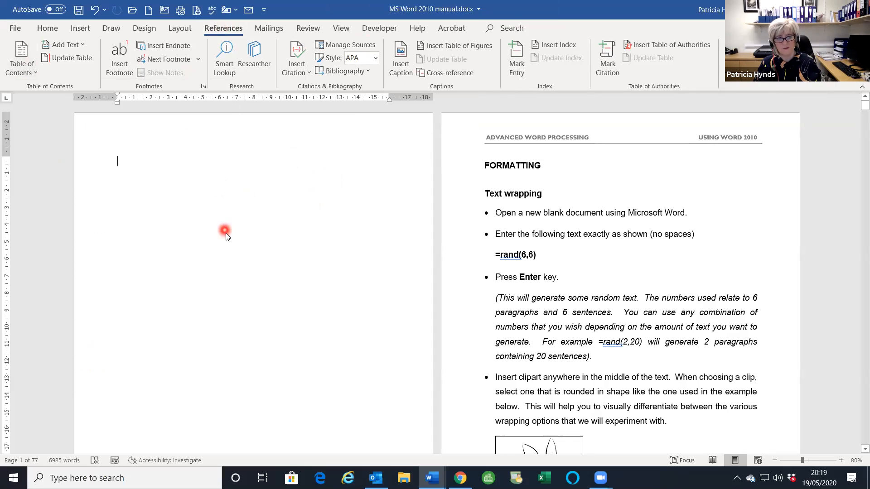
scroll(227, 230, "down", 1)
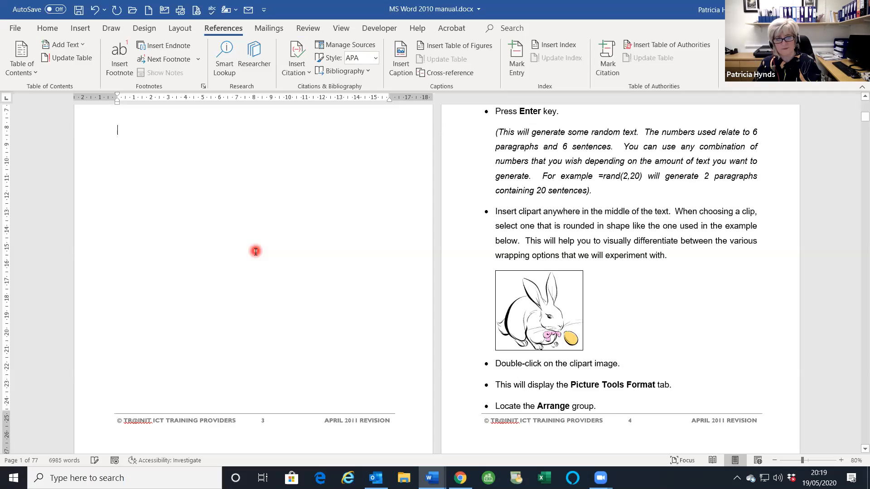
scroll(256, 252, "up", 10)
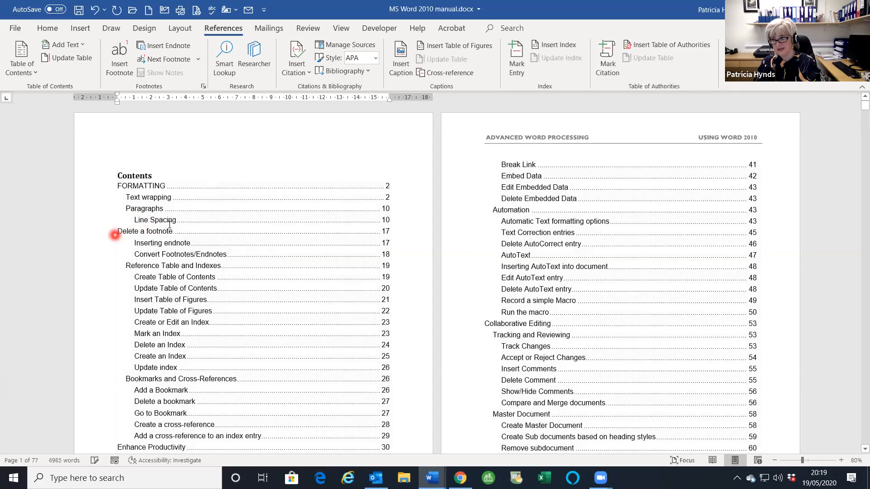
scroll(278, 295, "down", 3)
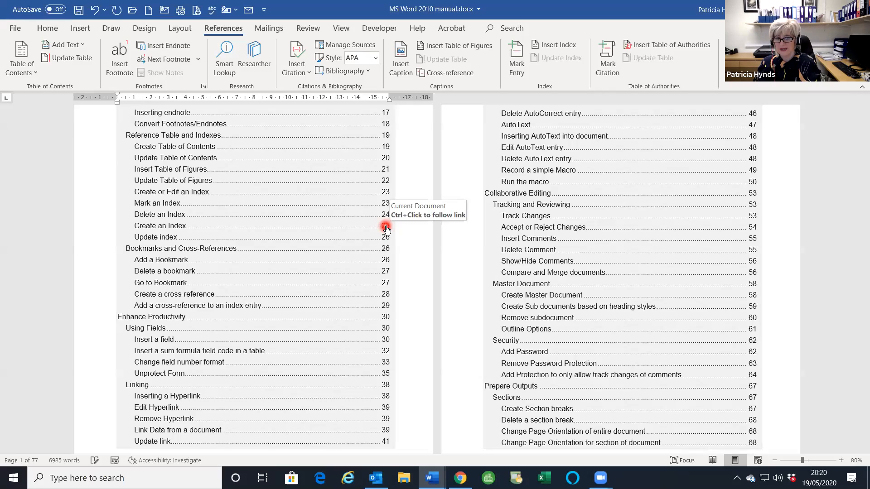
- Test the Contents link to the Create an Index section, then return to the document's top
left_click(385, 227, "ctrl")
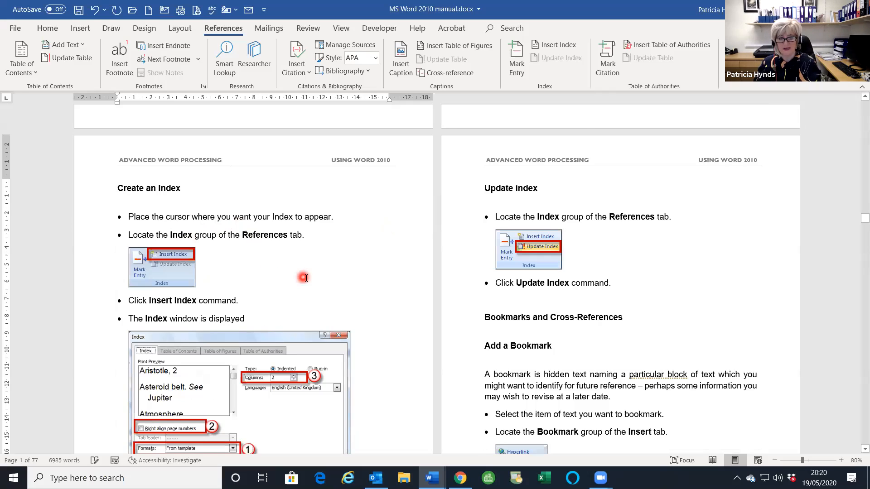
scroll(305, 279, "up", 2)
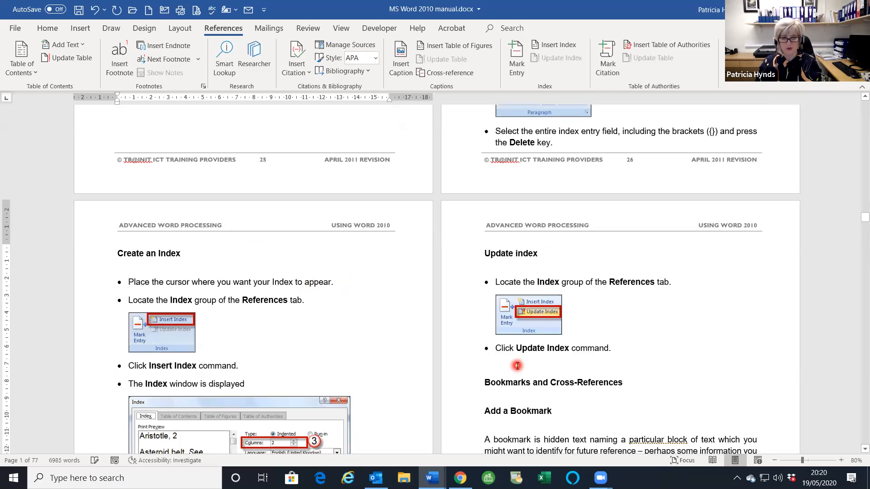
key("ctrl+Home")
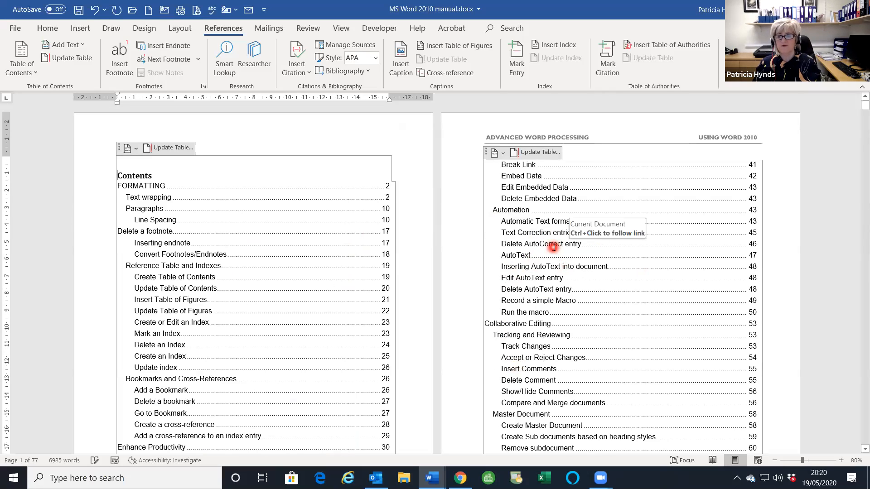
scroll(553, 247, "down", 6)
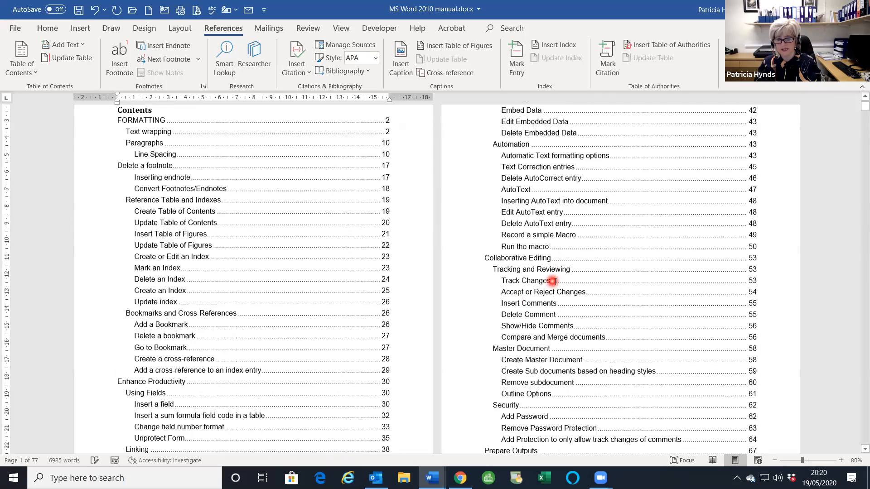
scroll(554, 284, "down", 13)
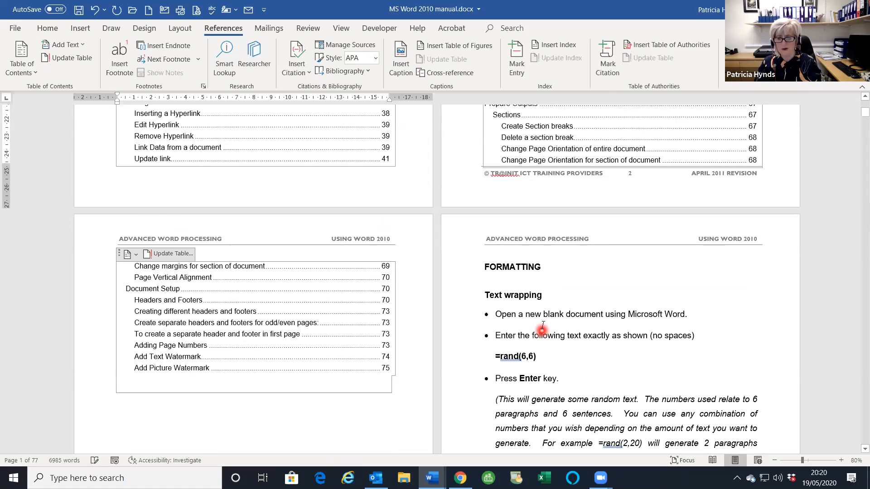
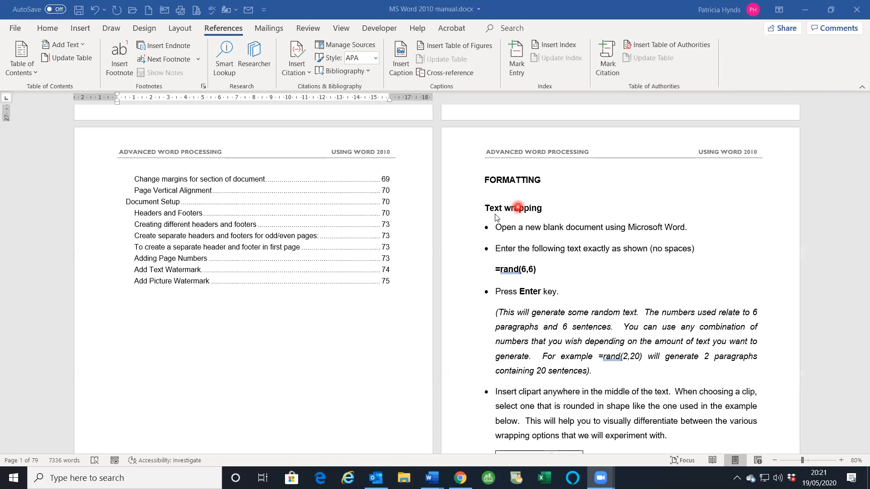
- Apply Heading 2 to 'Text wrapping' and the 'Open a new blank document using Microsoft Word.' line
scroll(532, 199, "down", 1)
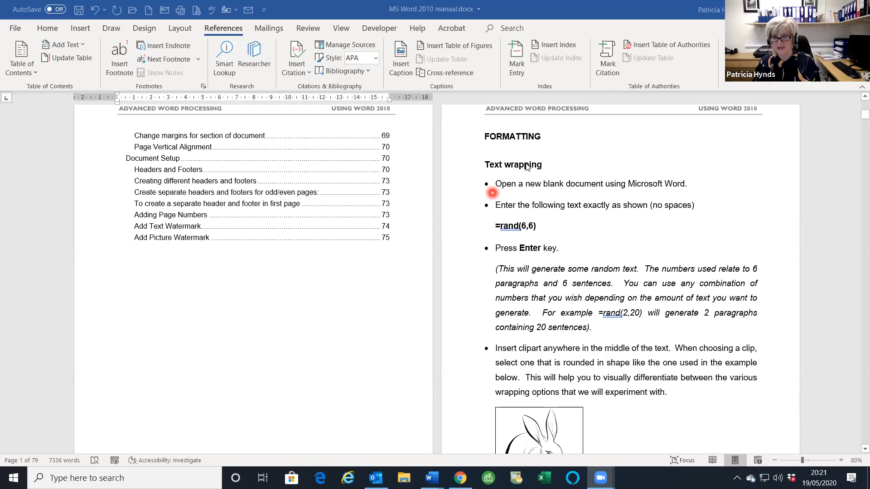
left_click(486, 165)
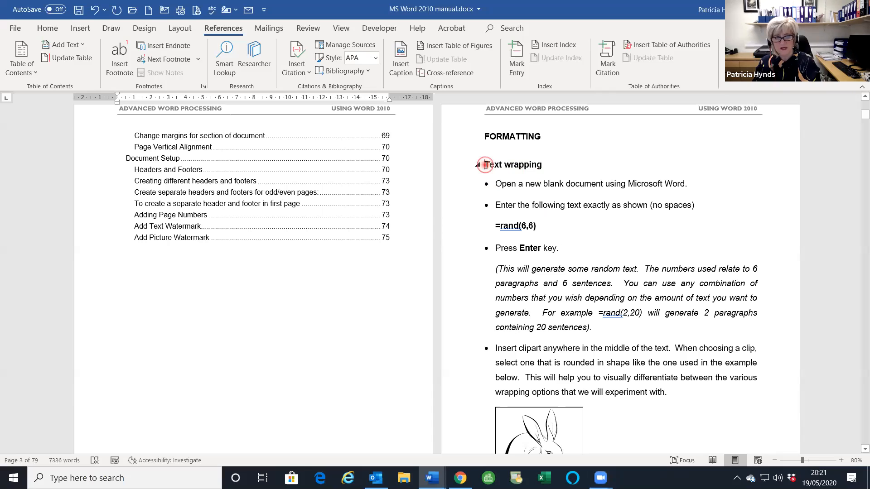
left_click_drag(486, 164, 547, 174)
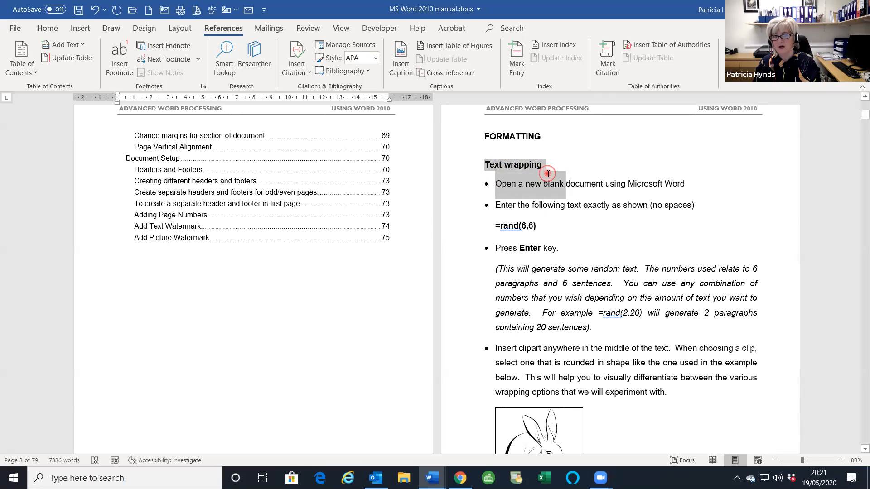
scroll(554, 202, "up", 2)
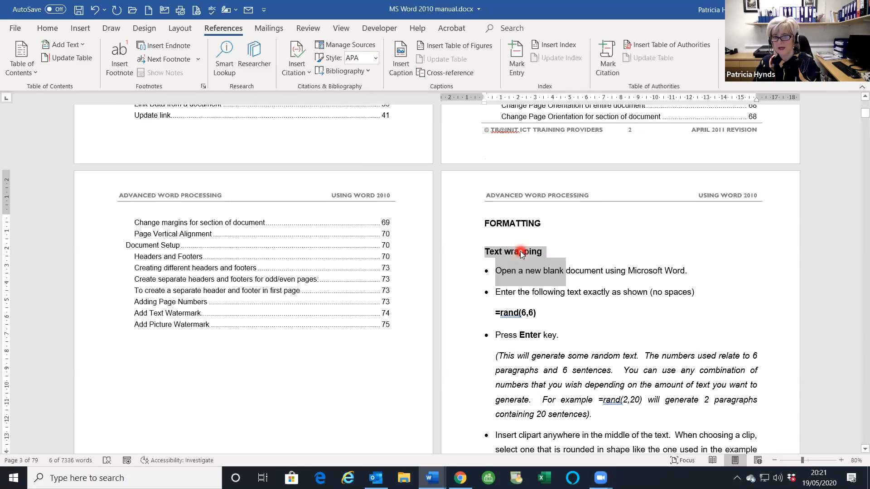
left_click(560, 253)
left_click(47, 28)
left_click_drag(485, 251, 565, 271)
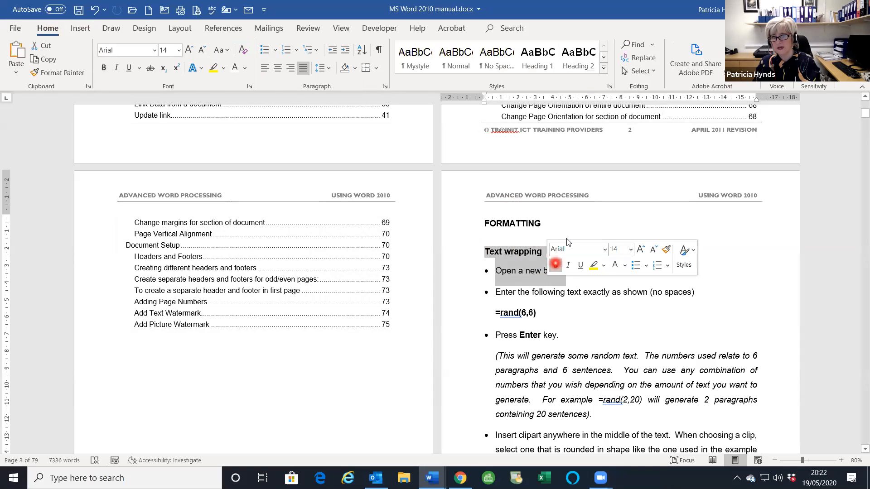
left_click(576, 59)
scroll(174, 254, "up", 9)
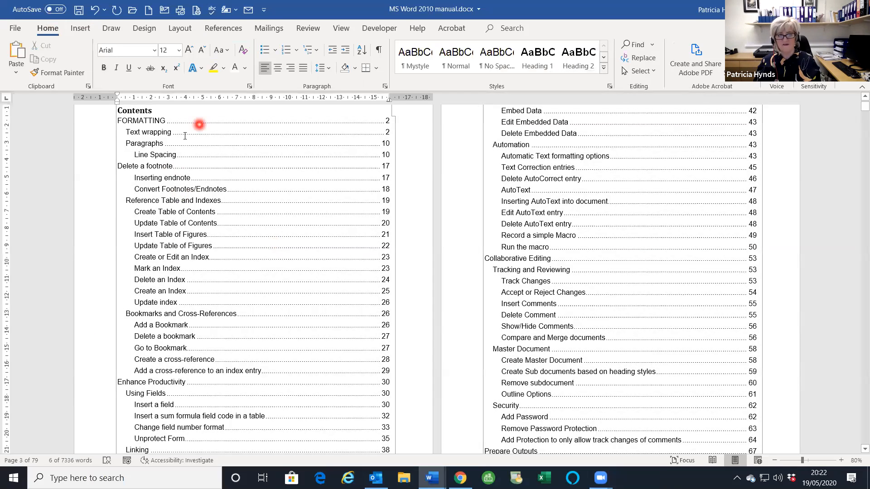
- Update the entire table of contents so Text wrapping and the new line appear on page 4
left_click(172, 166)
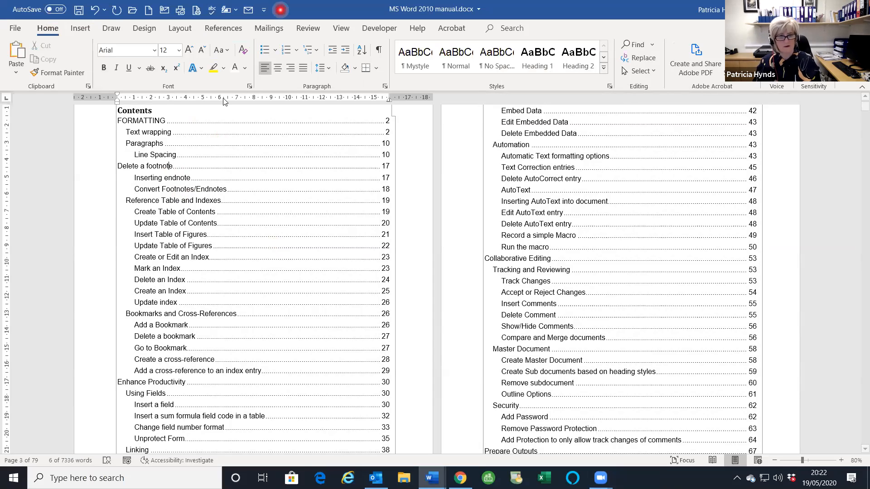
left_click(171, 154)
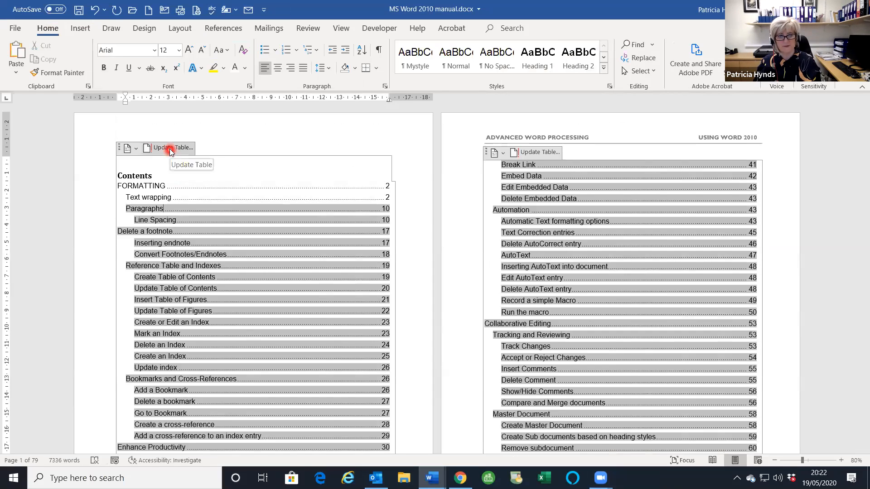
left_click(359, 238)
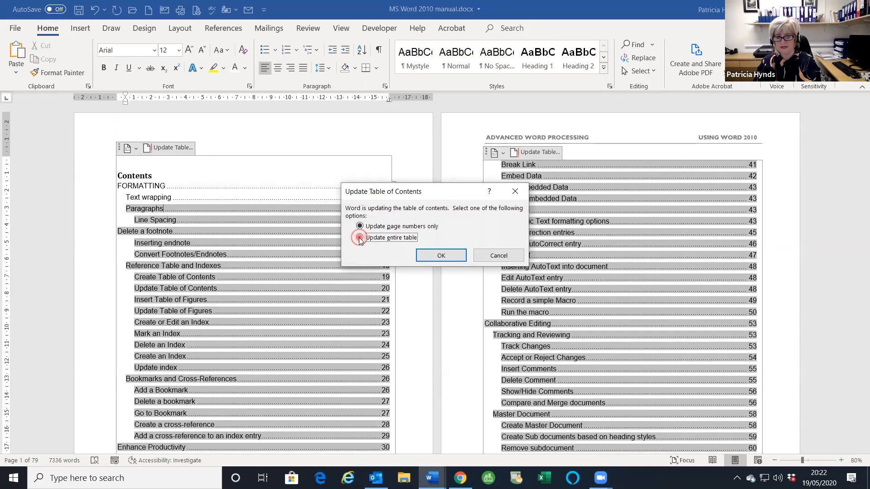
left_click(434, 255)
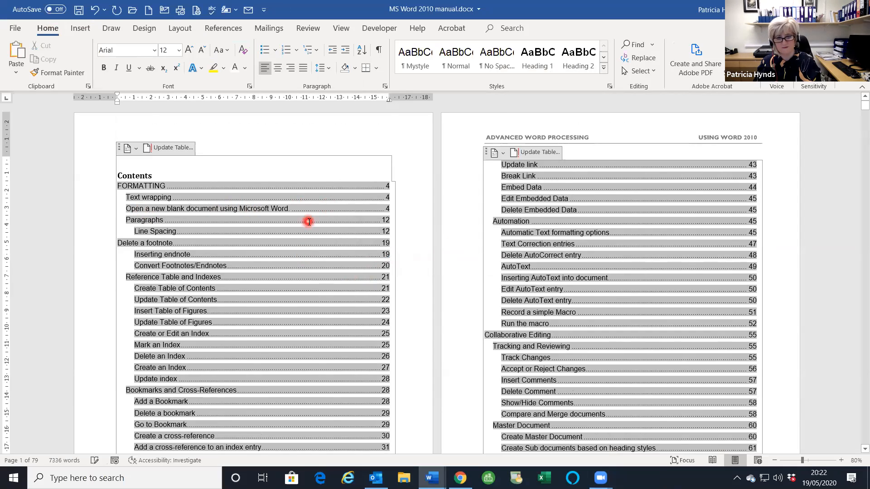
scroll(308, 222, "down", 3)
scroll(308, 222, "down", 1)
scroll(290, 215, "up", 4)
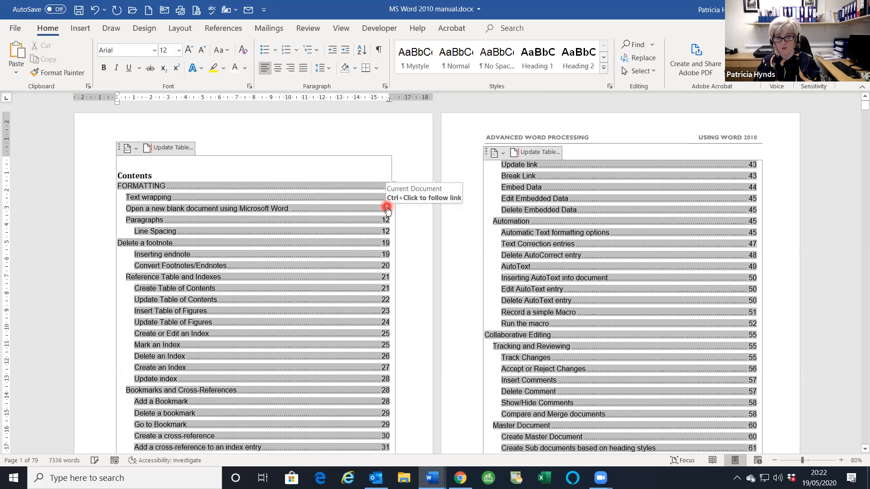
- Follow the contents link and restyle the 'Open a new blank document' line as Normal
left_click(387, 206, "ctrl")
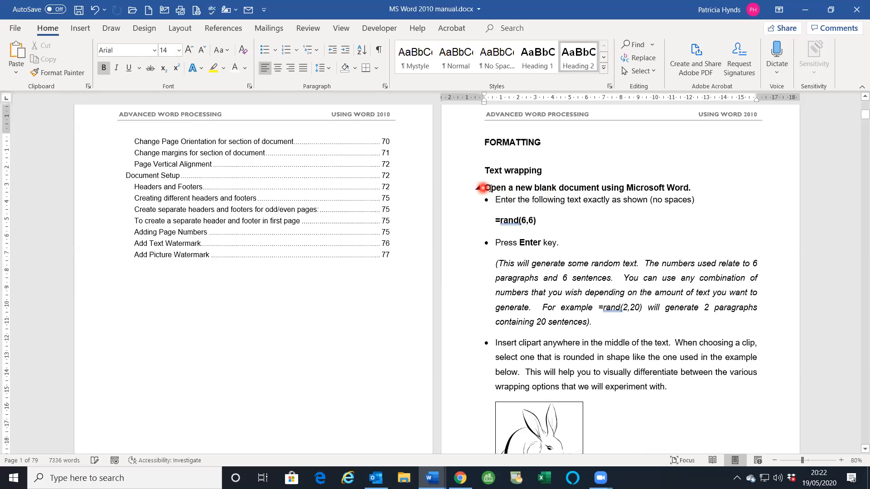
left_click_drag(692, 187, 481, 184)
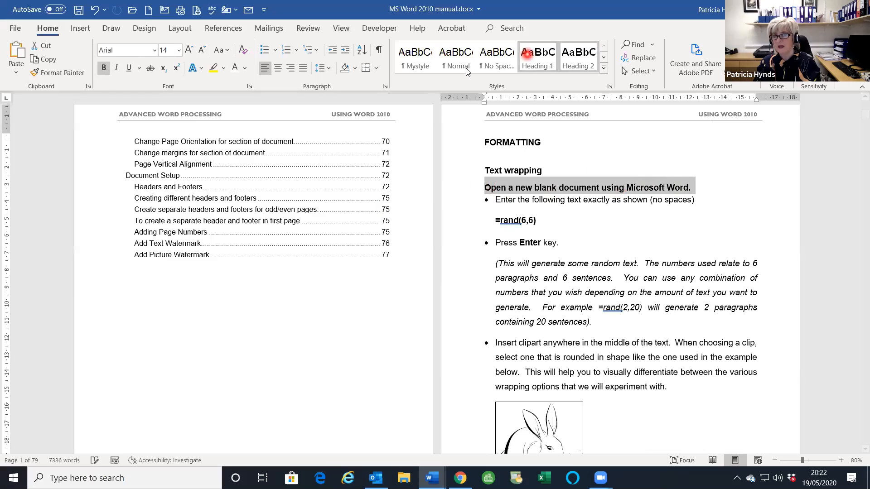
left_click(456, 58)
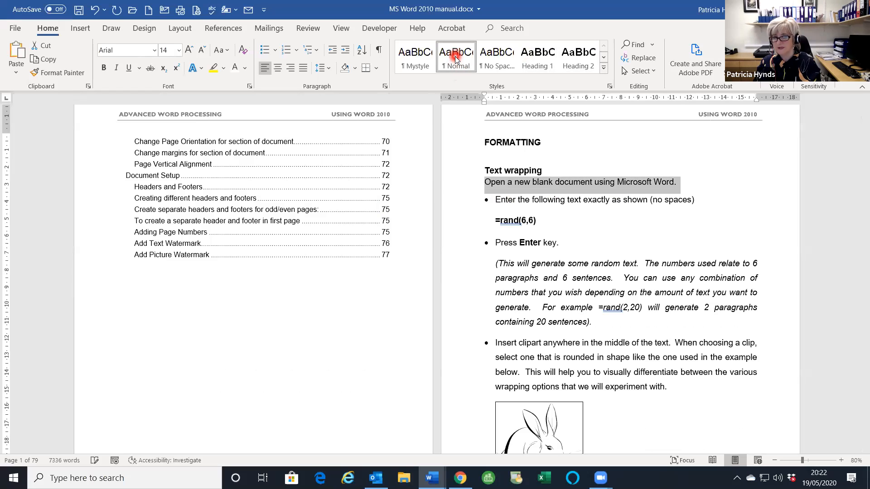
scroll(408, 167, "up", 10)
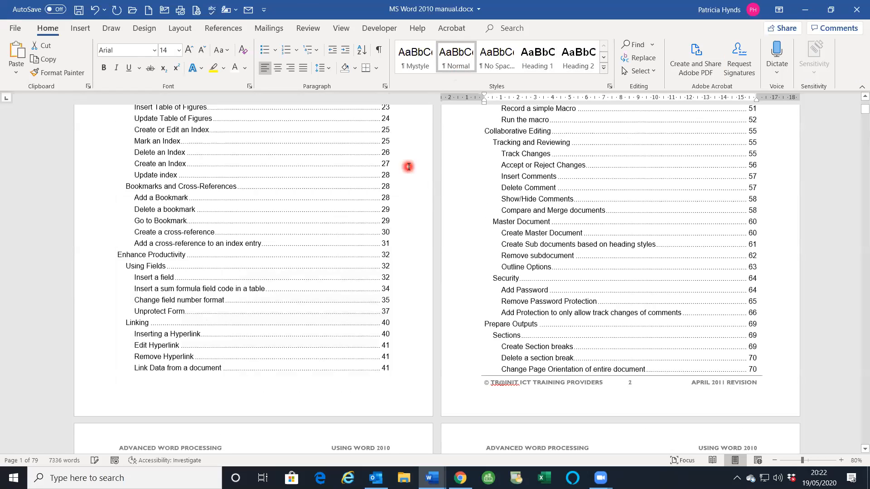
- Update the entire table of contents so the demoted line no longer appears
scroll(408, 167, "up", 5)
left_click(190, 237)
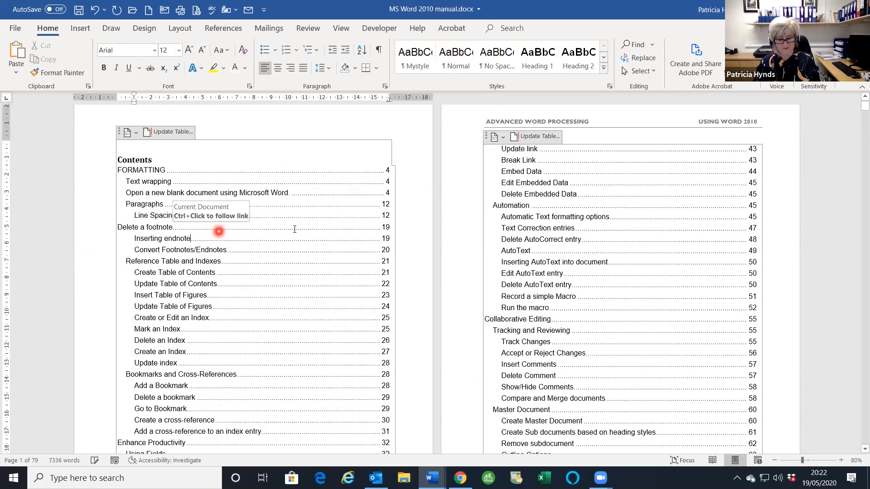
left_click(165, 131)
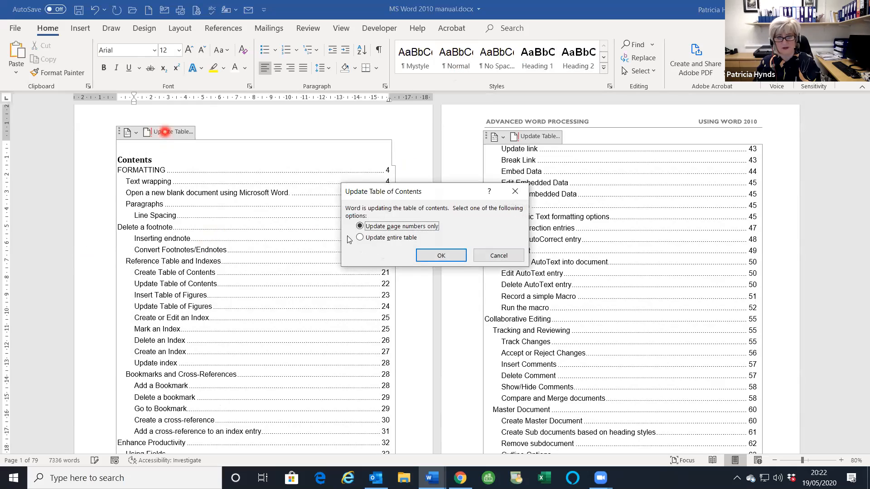
left_click(360, 238)
left_click(437, 255)
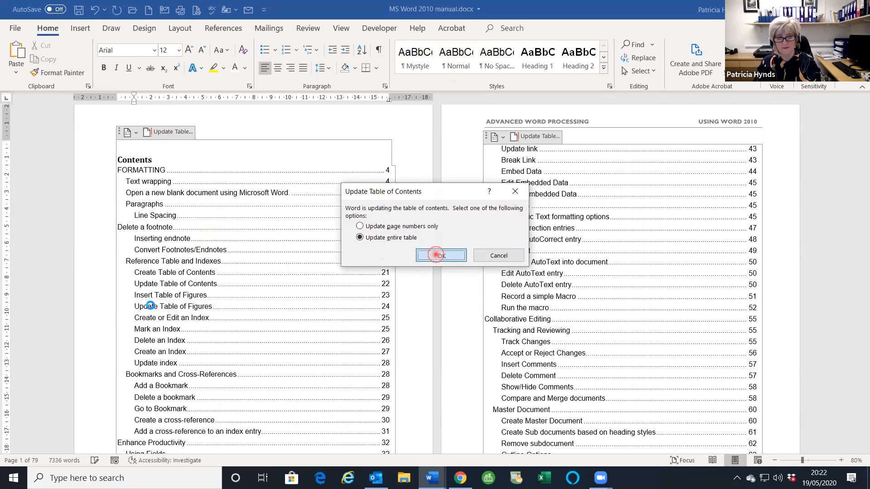
left_click(195, 211)
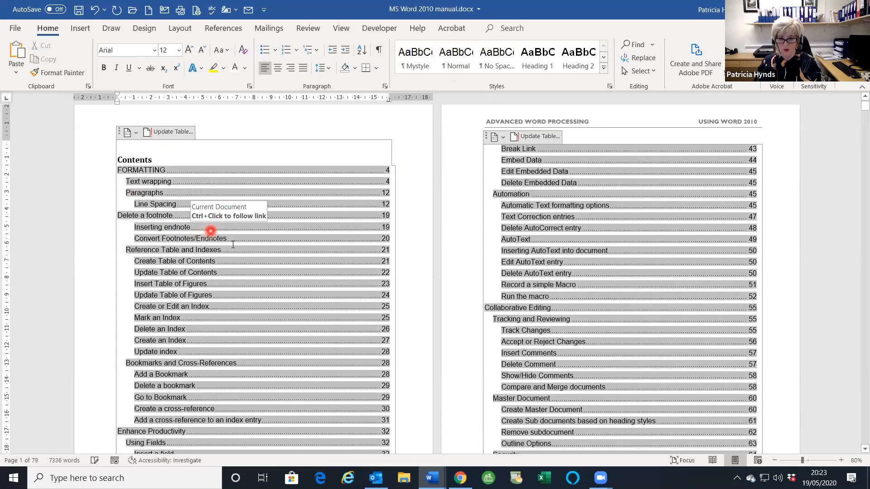
scroll(232, 245, "down", 3)
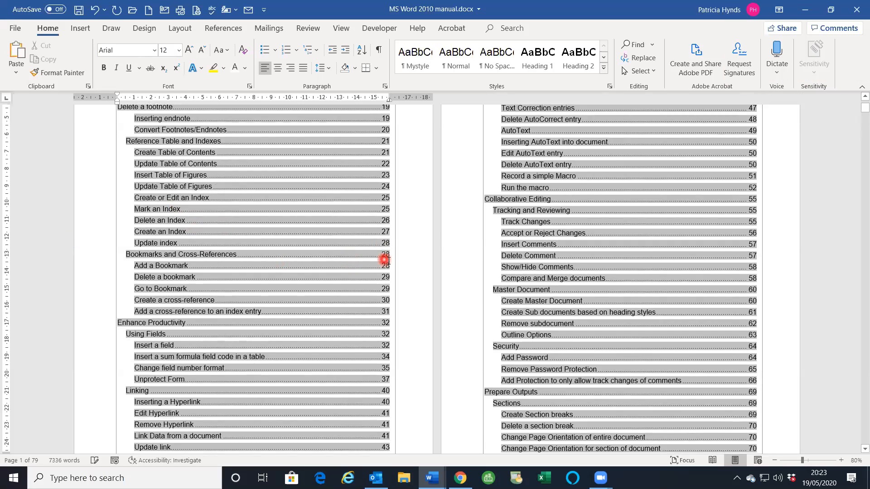
- Follow the Mark an Index contents link, set that heading to Normal, and return to the top
left_click(387, 208)
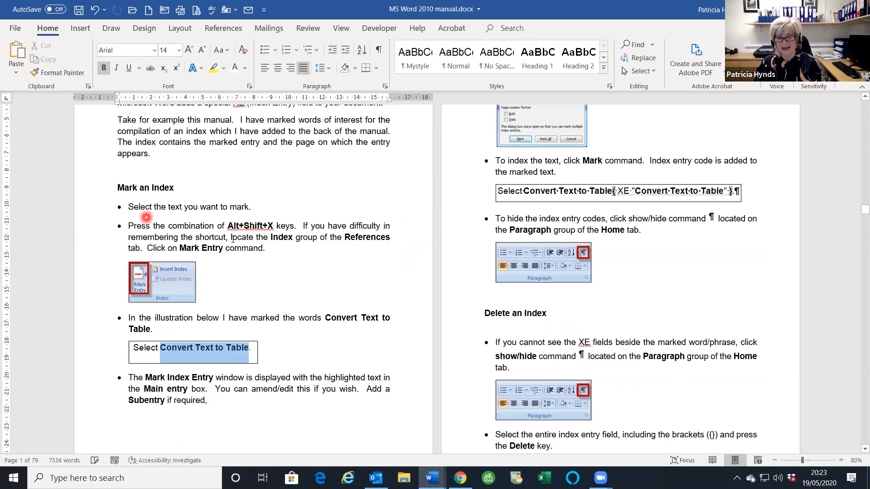
left_click(462, 67)
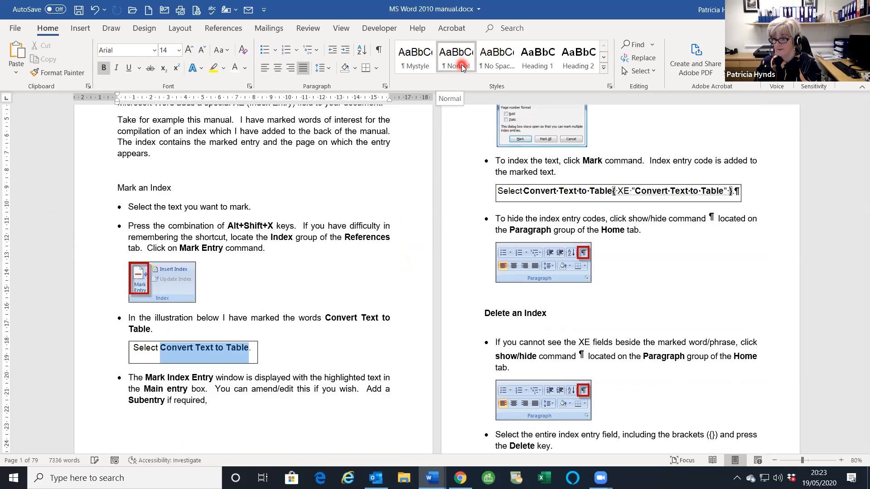
scroll(488, 245, "up", 10)
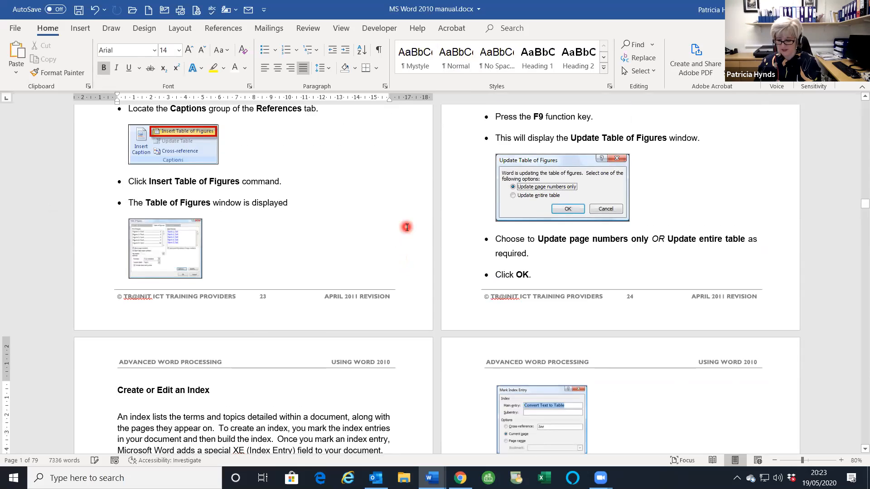
key("ctrl+Home")
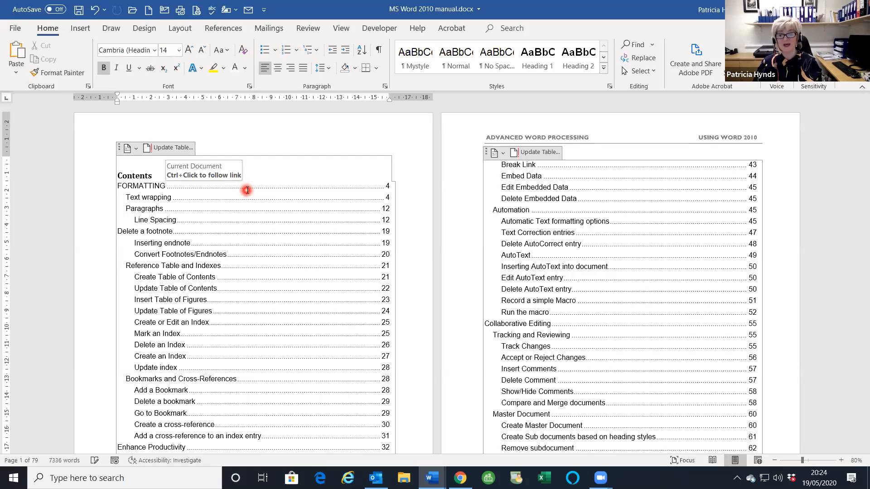
- Scroll from the contents to the FORMATTING page and click into the 'Open a new blank document' line
left_click(182, 234)
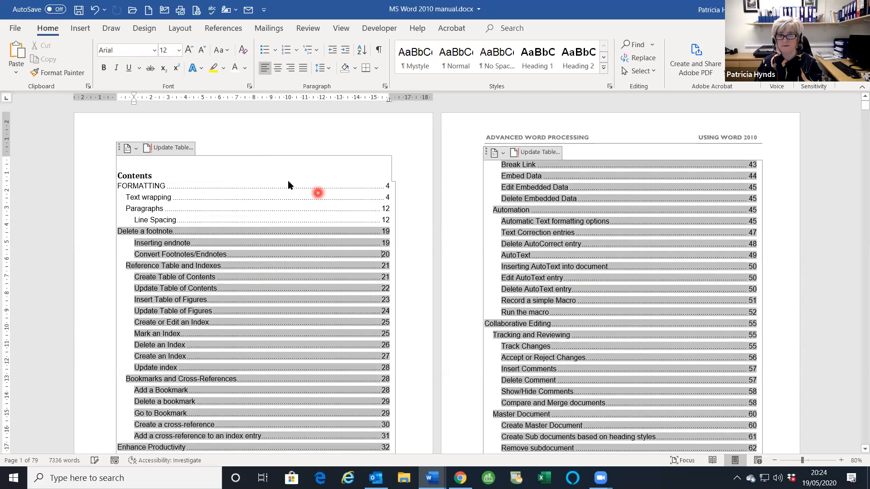
scroll(518, 207, "down", 1)
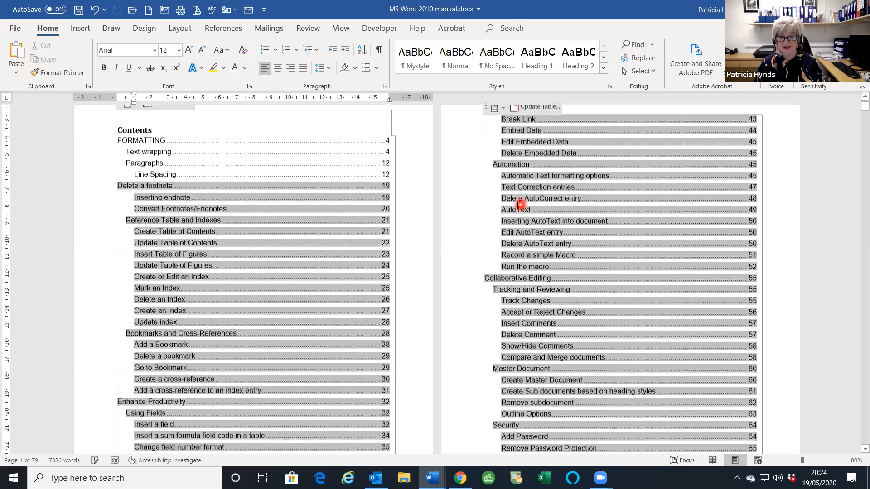
scroll(518, 206, "down", 7)
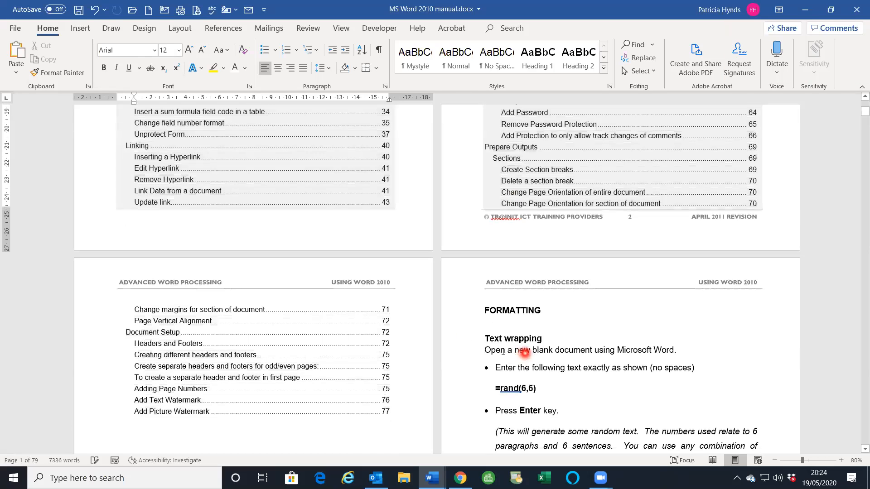
left_click(524, 351)
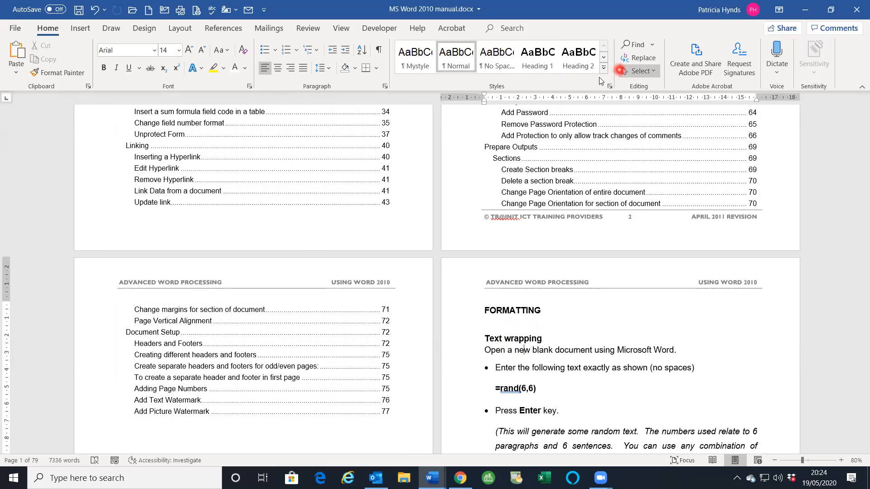
- Expand and close the styles list, then browse up through the table of contents
left_click(603, 69)
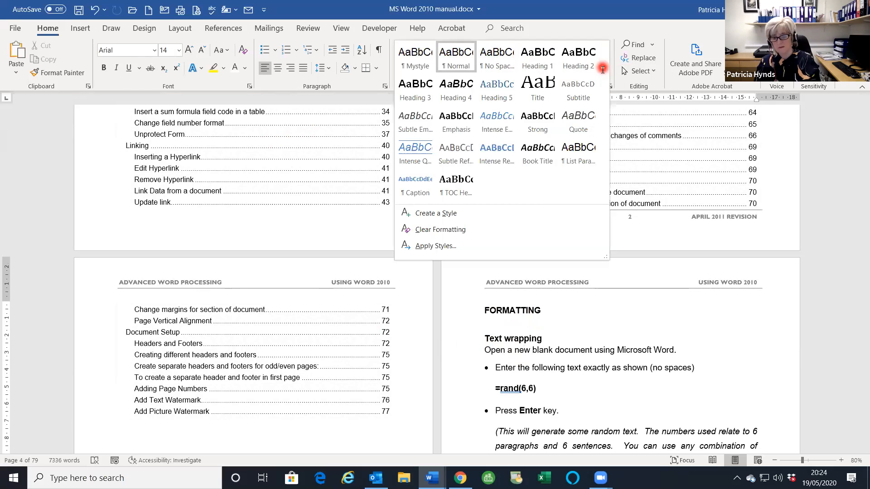
left_click(620, 188)
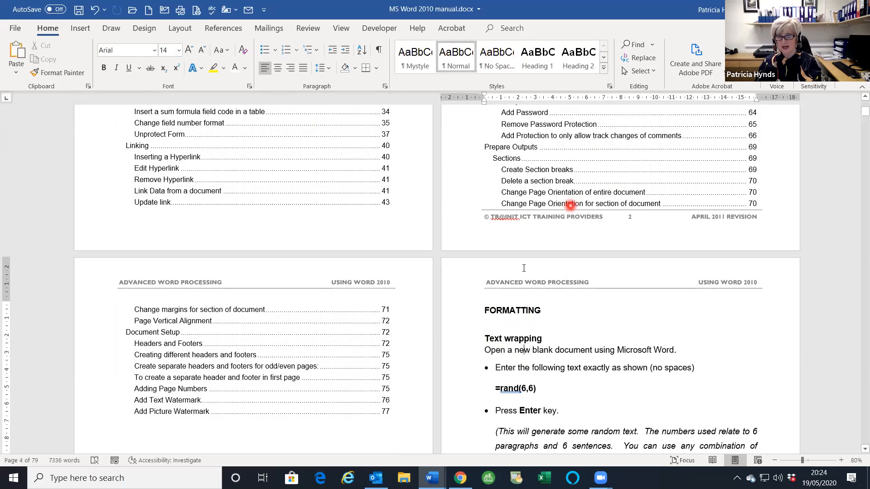
left_click(569, 204)
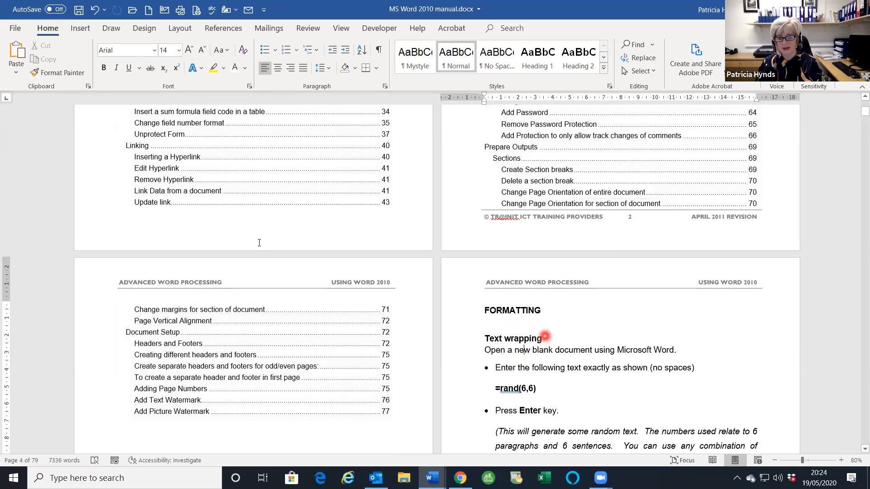
scroll(308, 358, "up", 4)
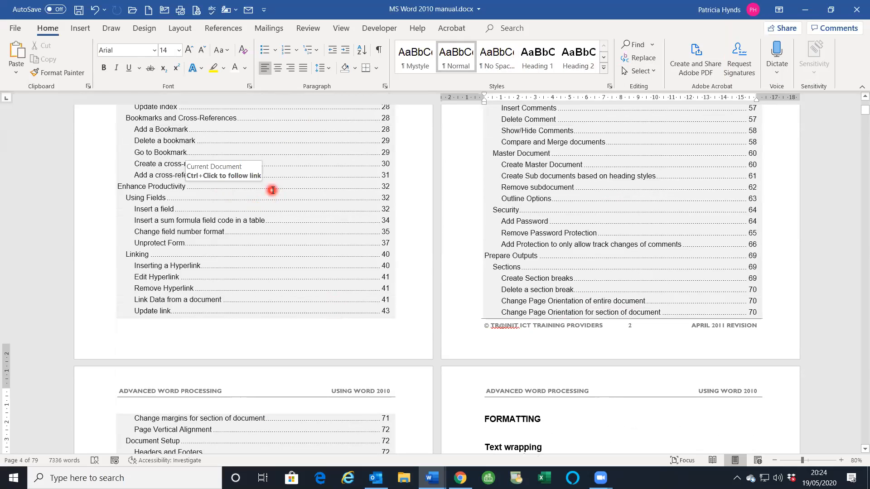
left_click(272, 190)
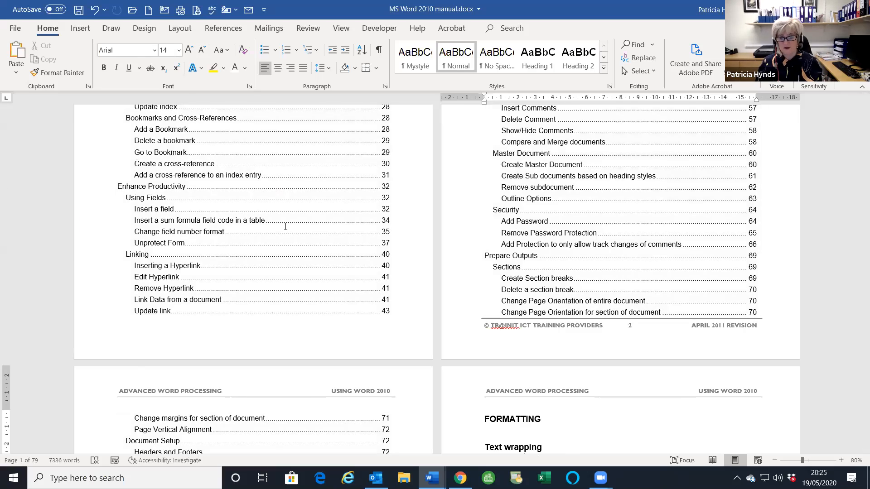
scroll(285, 226, "up", 5)
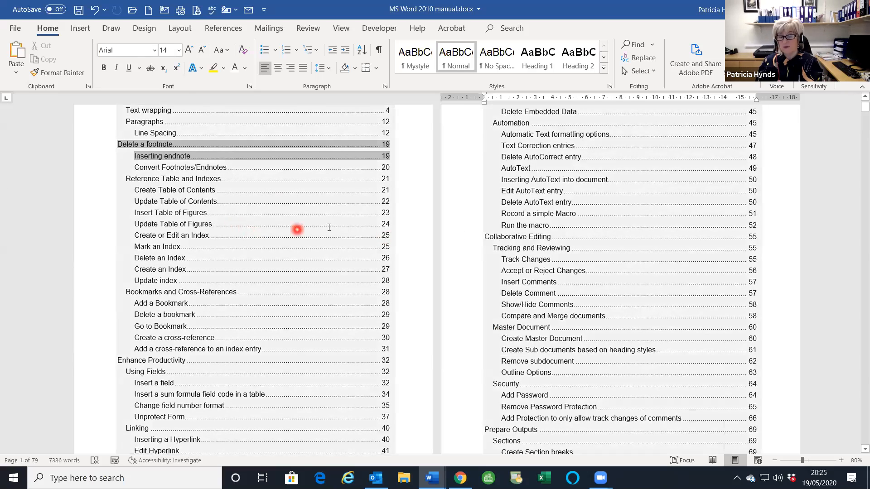
scroll(329, 226, "up", 1)
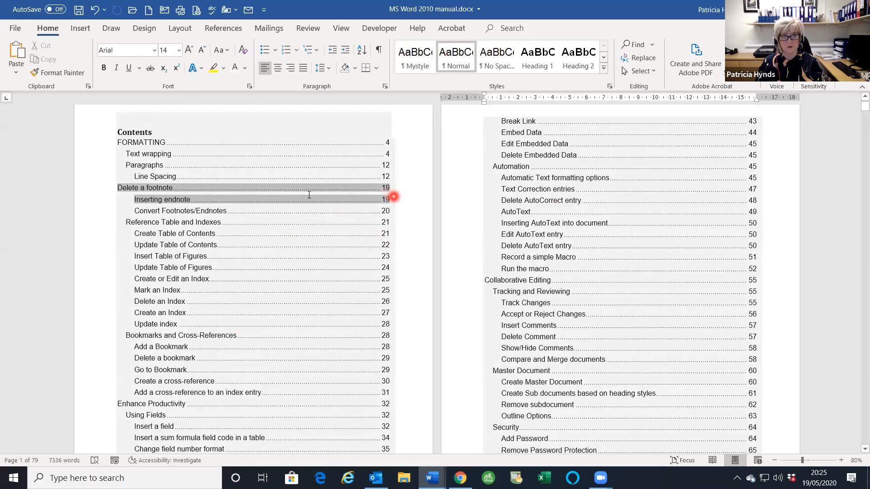
scroll(309, 195, "up", 1)
left_click(246, 157)
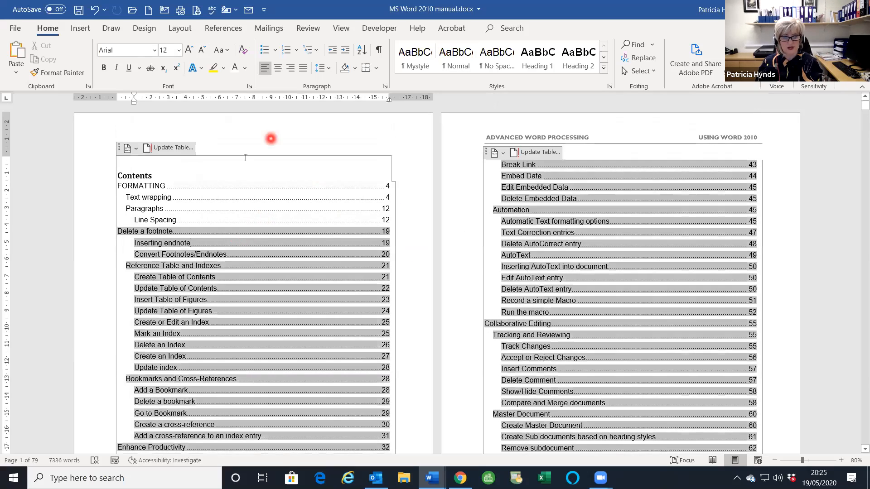
left_click(245, 158)
scroll(636, 407, "down", 3)
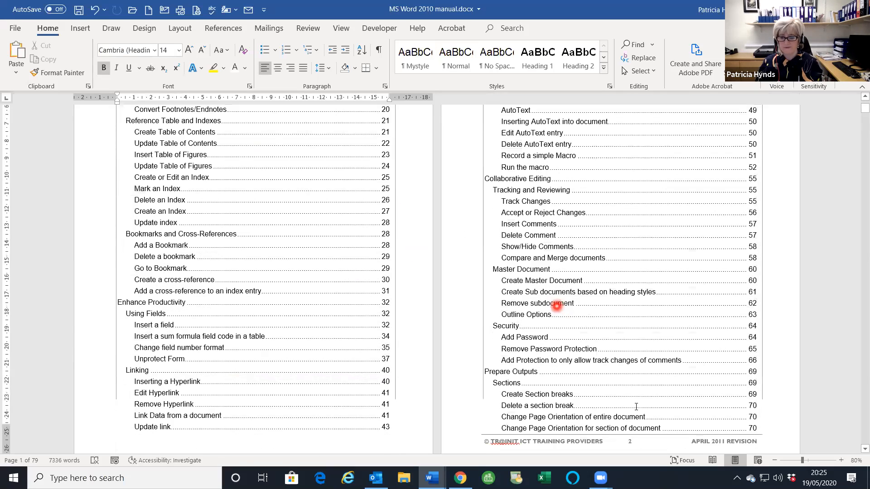
scroll(636, 406, "down", 5)
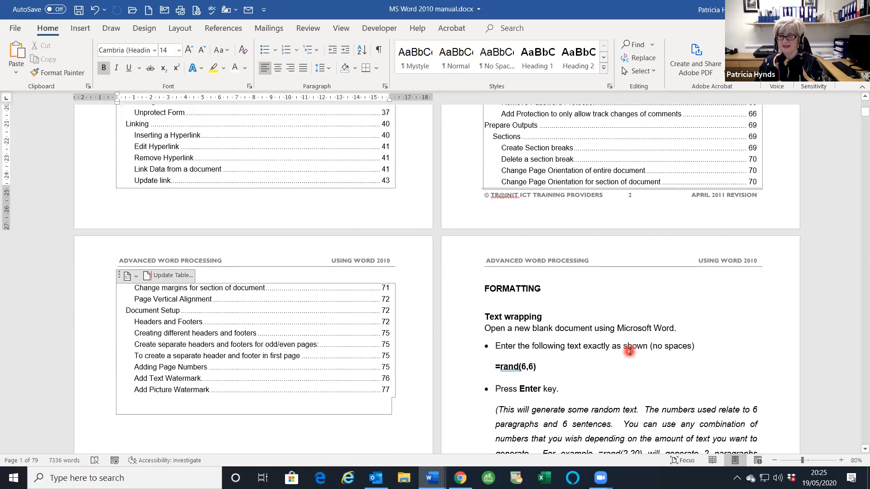
- Jump to the document's end and scroll back to the 'Creating different headers and footers' page
key("ctrl+End")
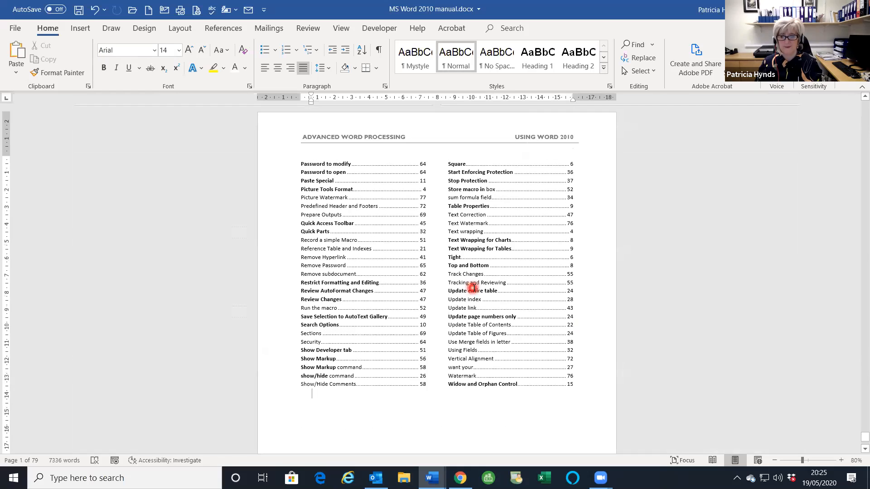
scroll(476, 288, "up", 2)
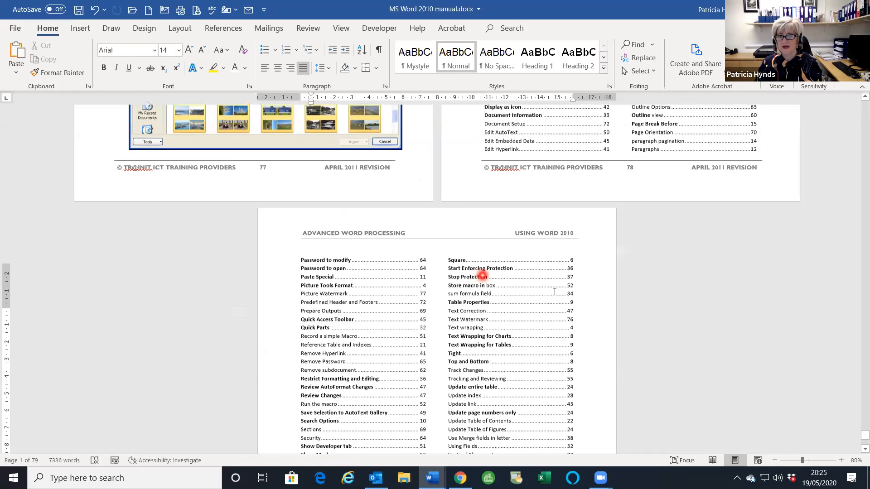
scroll(554, 292, "up", 8)
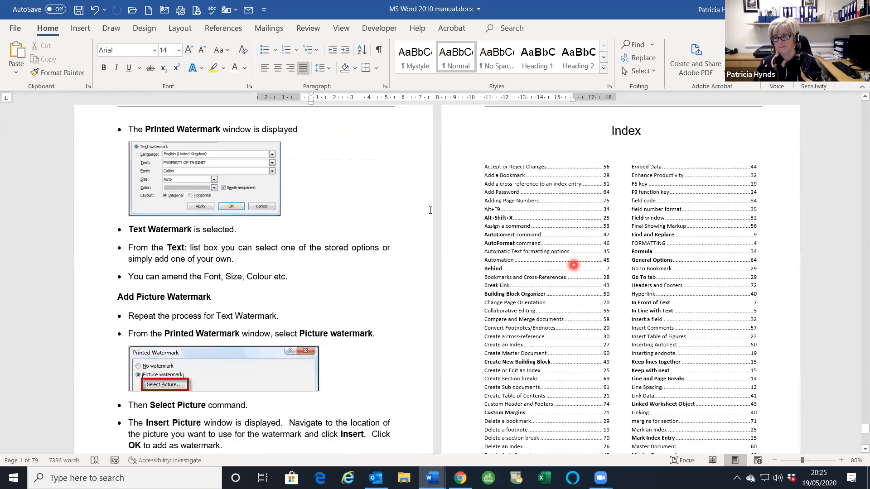
scroll(573, 259, "up", 1)
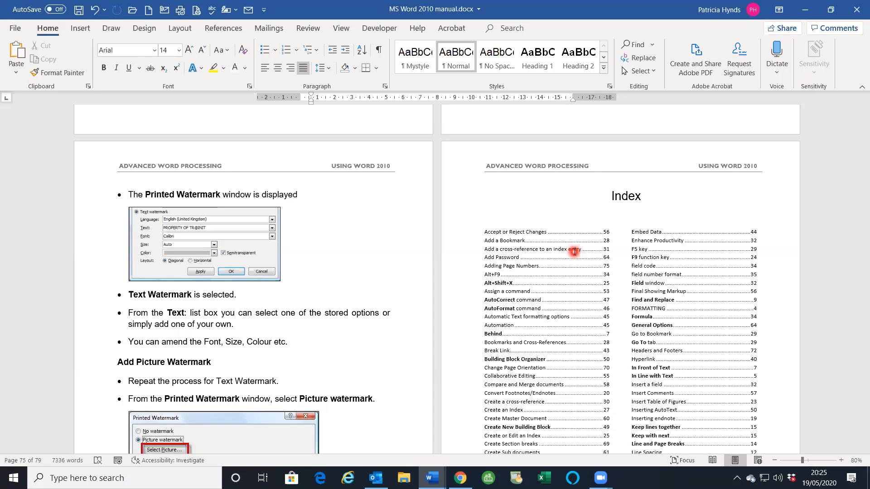
scroll(595, 261, "up", 7)
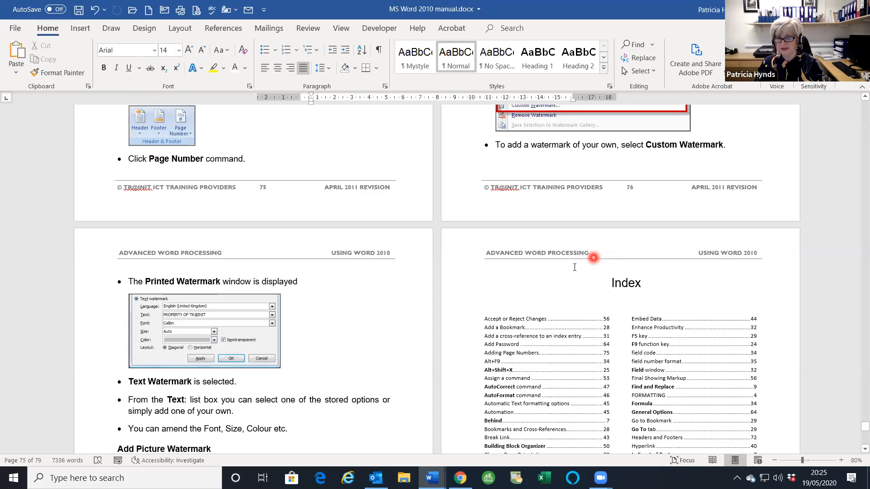
scroll(392, 233, "up", 3)
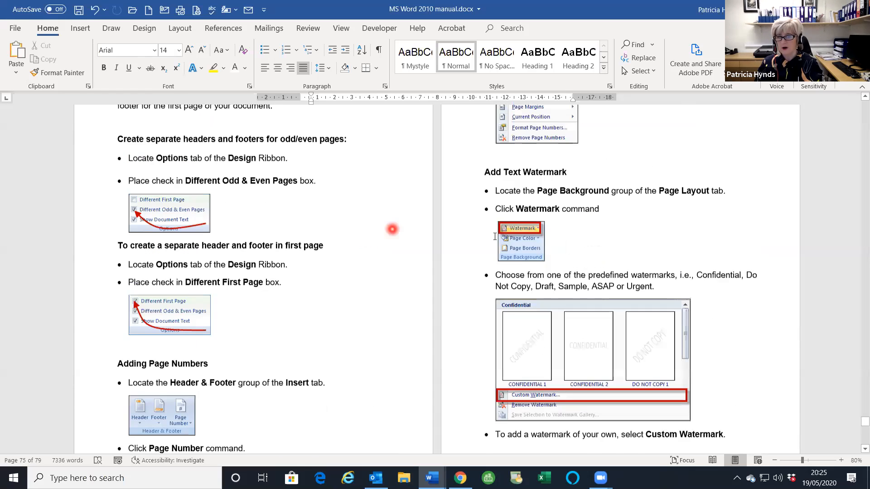
scroll(408, 245, "up", 2)
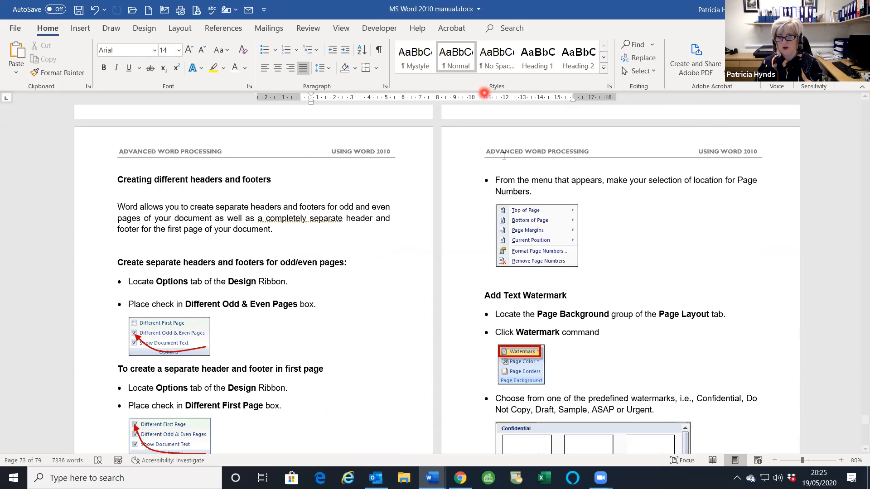
scroll(604, 282, "down", 5)
scroll(605, 282, "down", 4)
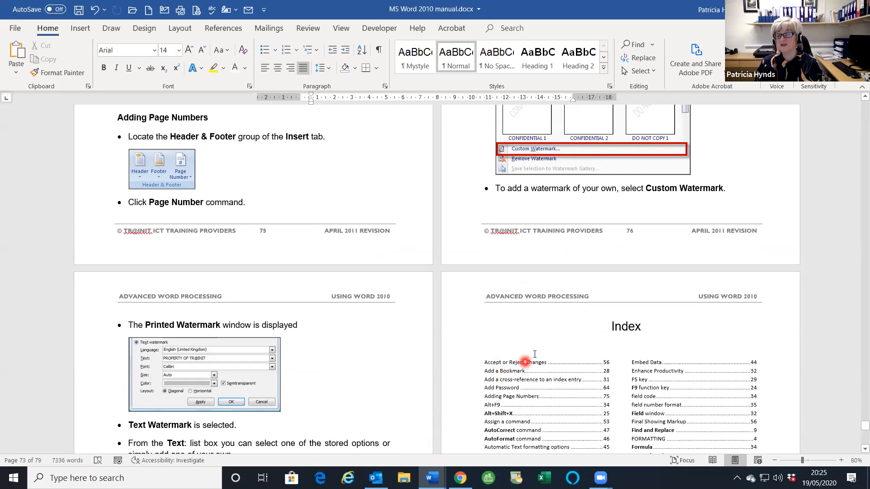
scroll(546, 356, "down", 2)
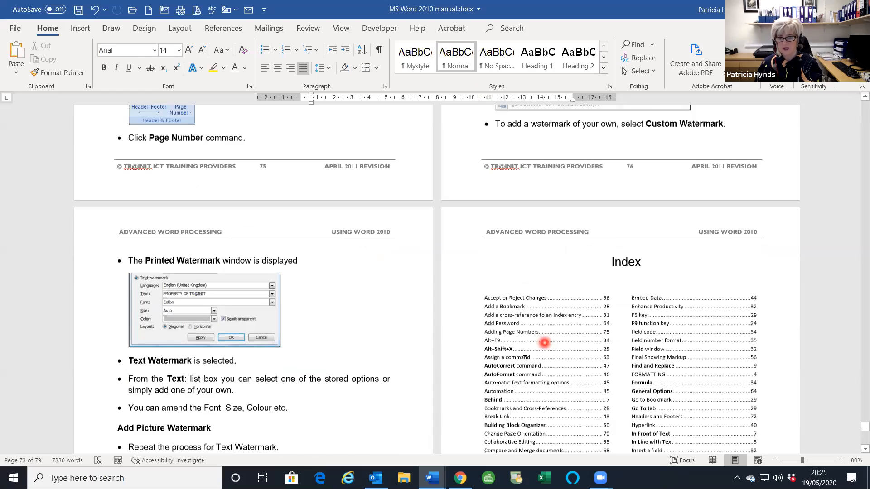
scroll(544, 343, "up", 10)
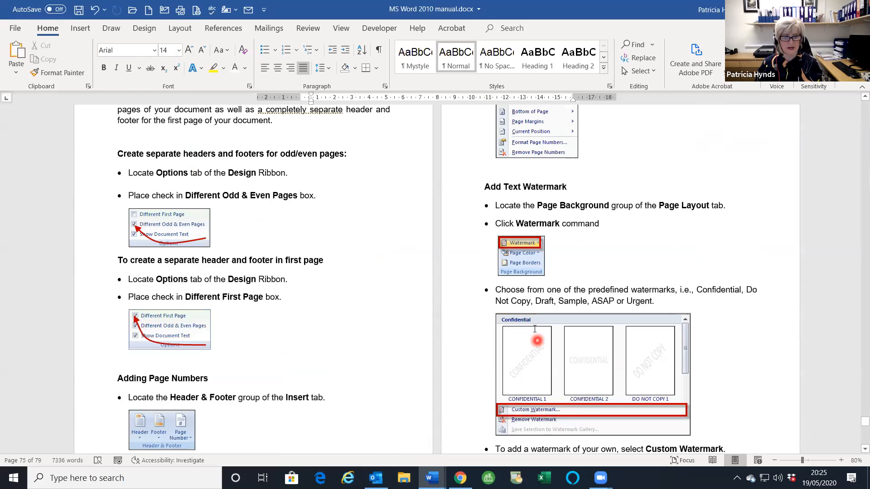
scroll(535, 329, "down", 3)
scroll(575, 369, "down", 10)
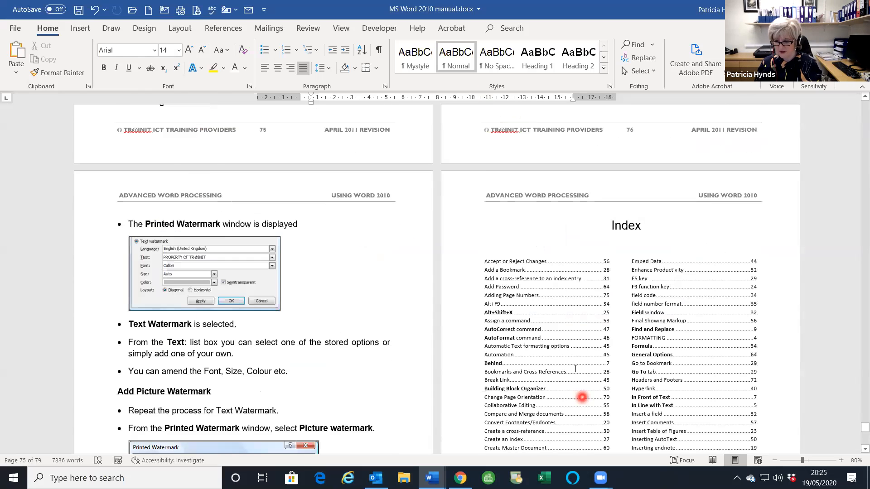
scroll(503, 348, "down", 4)
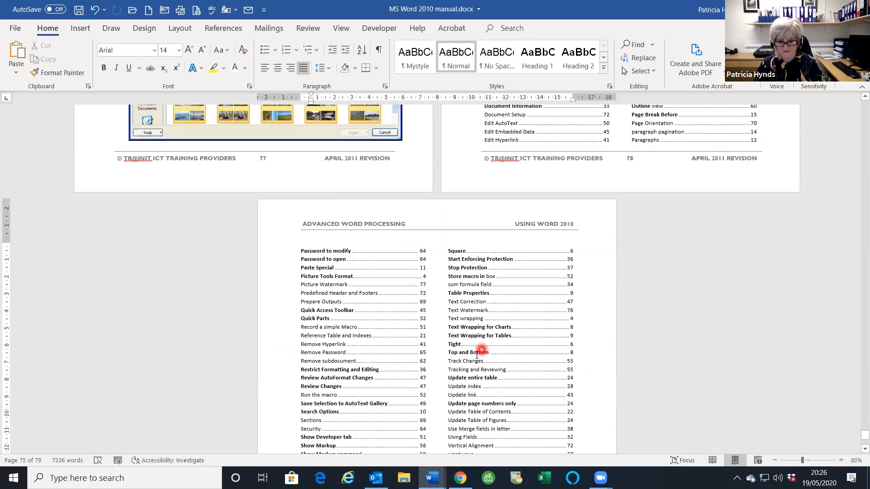
scroll(539, 390, "up", 1)
scroll(515, 377, "up", 15)
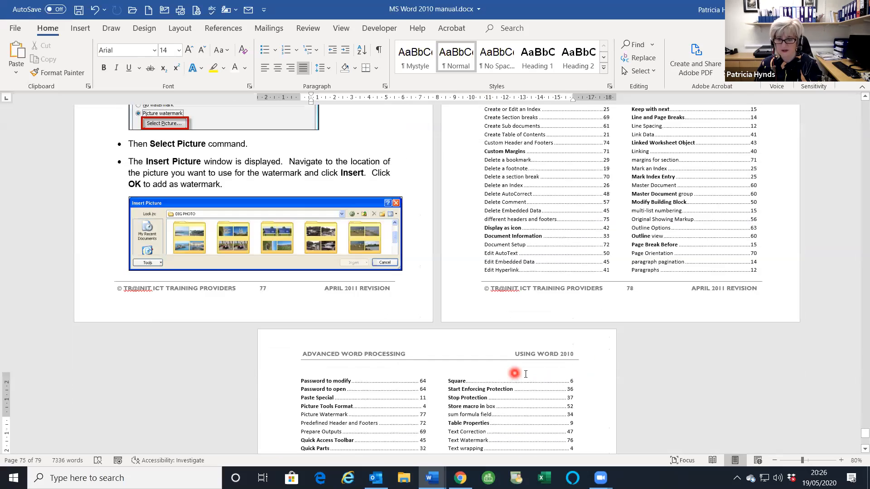
scroll(266, 239, "up", 4)
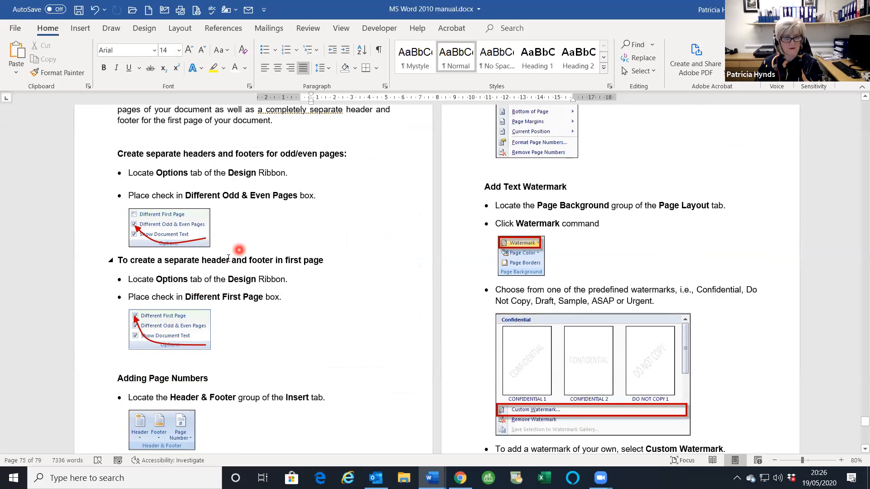
scroll(235, 251, "up", 2)
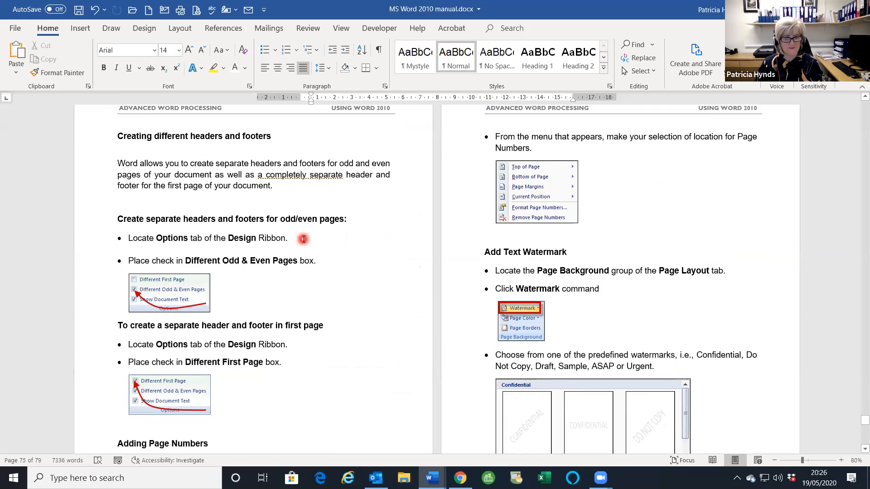
scroll(301, 235, "up", 2)
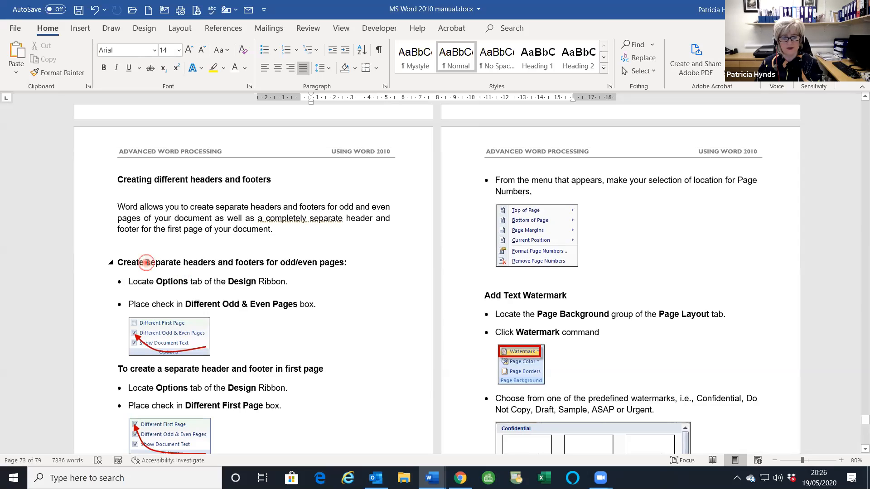
- Select 'separate headers and footers', dismiss the Mark Index Entry dialog, and show the References tools
left_click_drag(147, 262, 251, 262)
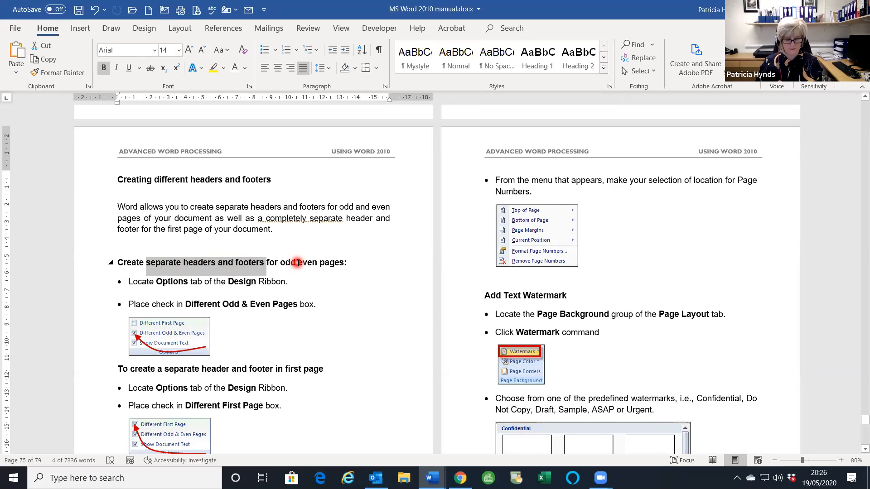
key("alt+shift+x")
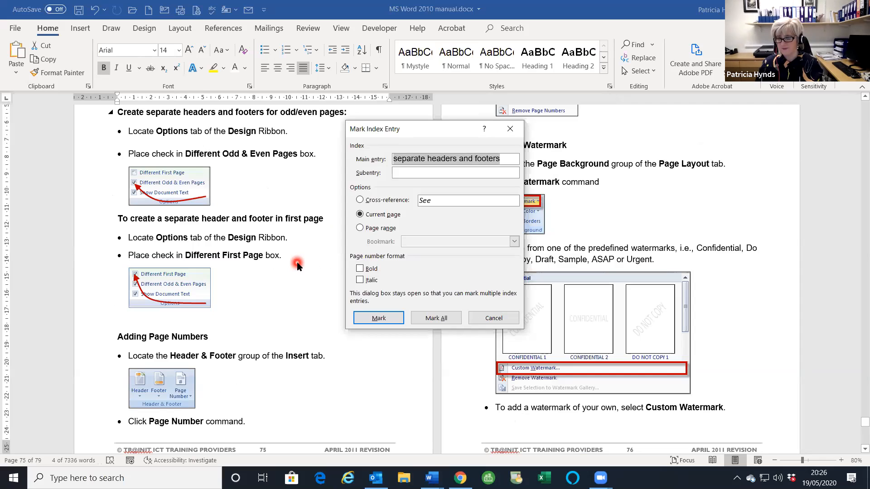
left_click(514, 131)
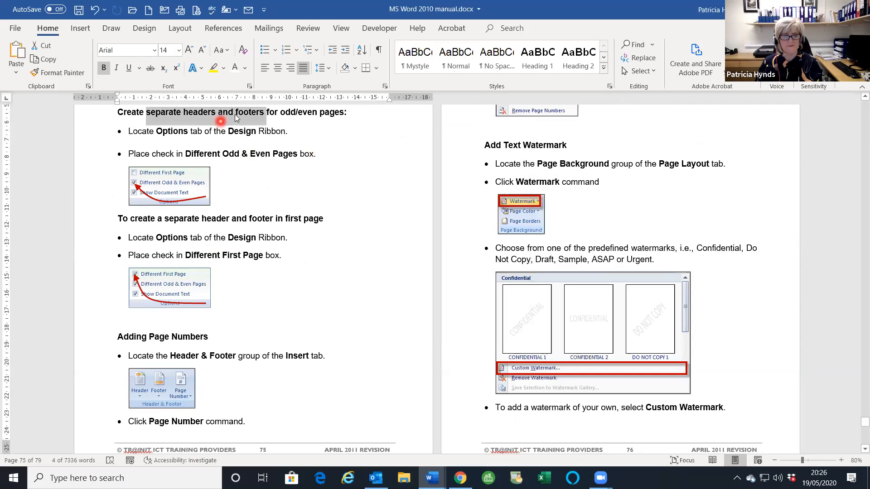
left_click(213, 29)
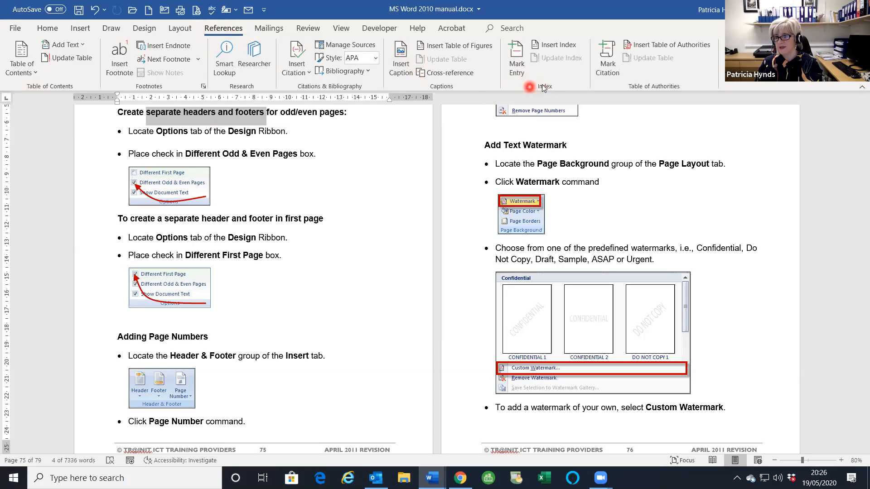
- Mark 'separate headers and footers' as a main index entry and move the dialog aside
left_click(515, 71)
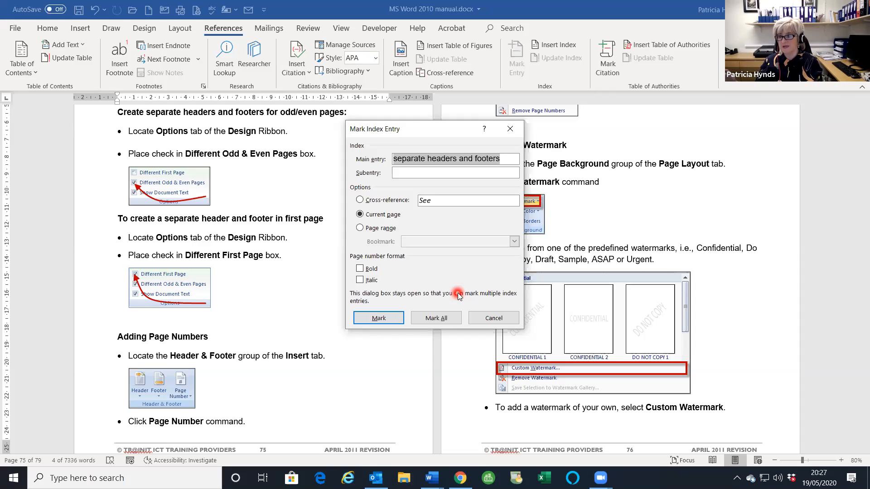
left_click(376, 319)
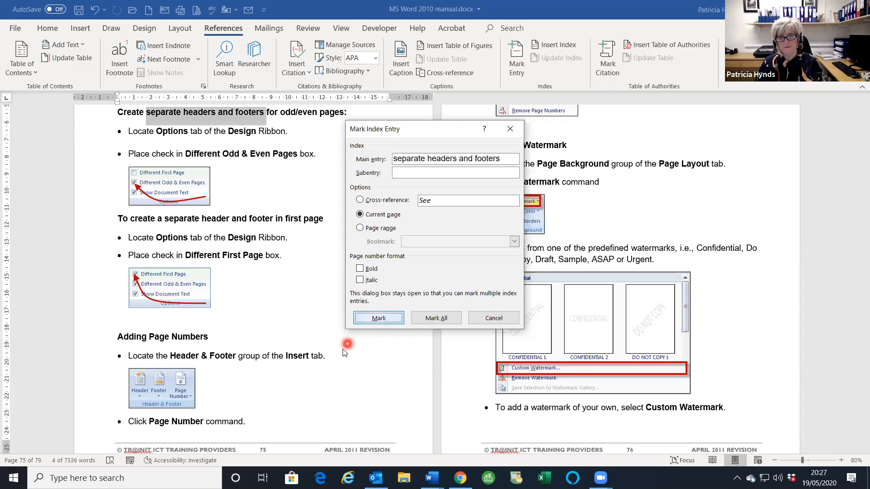
scroll(343, 350, "down", 2)
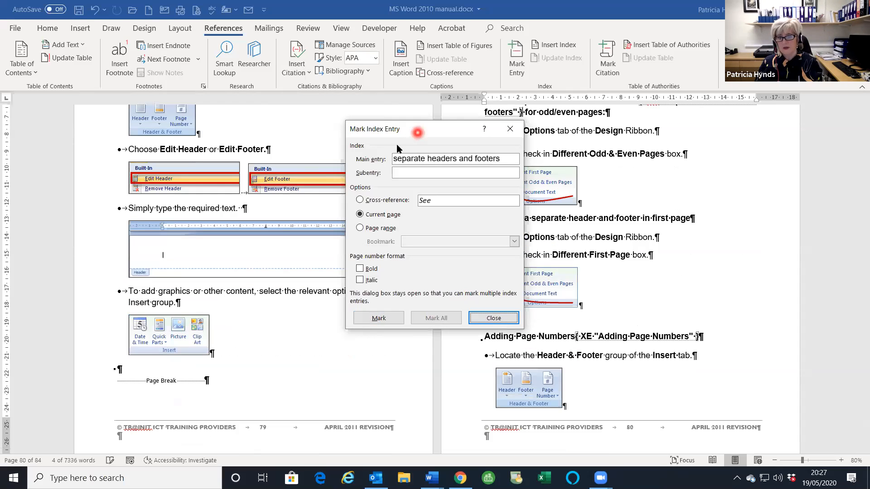
left_click_drag(397, 148, 529, 162)
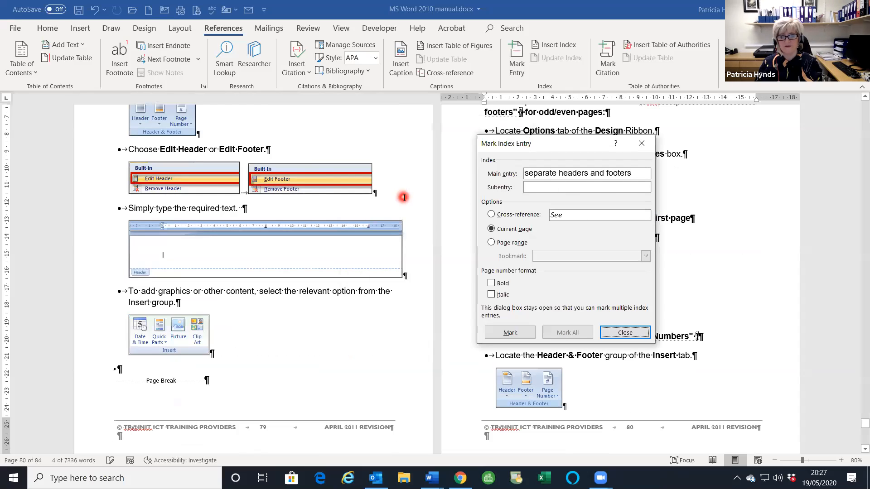
scroll(435, 238, "up", 4)
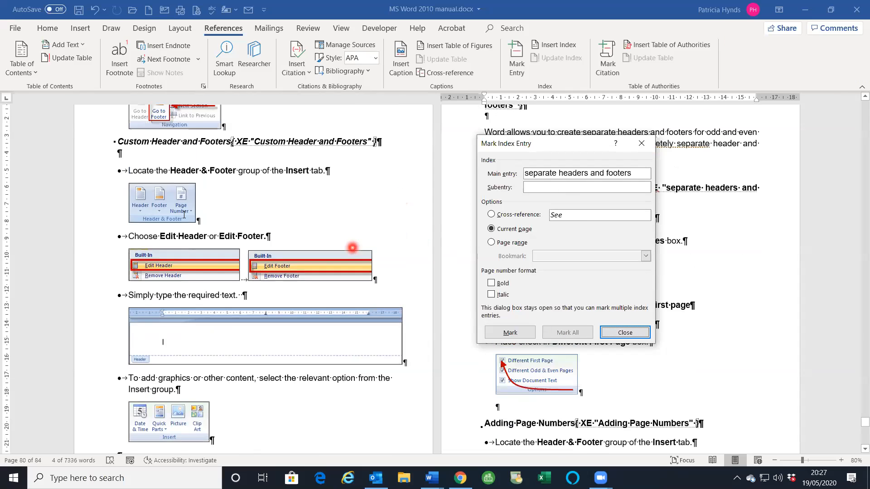
left_click(225, 211)
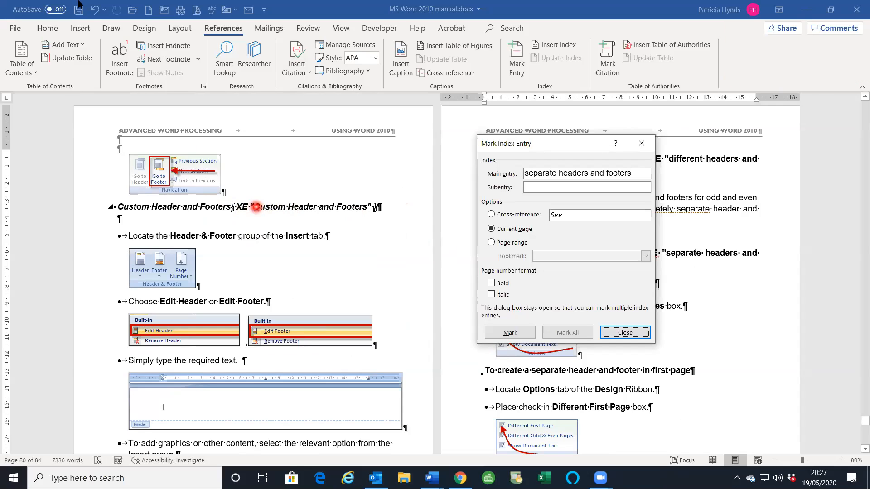
- Hide the formatting marks and close the Mark Index Entry dialog
left_click(47, 28)
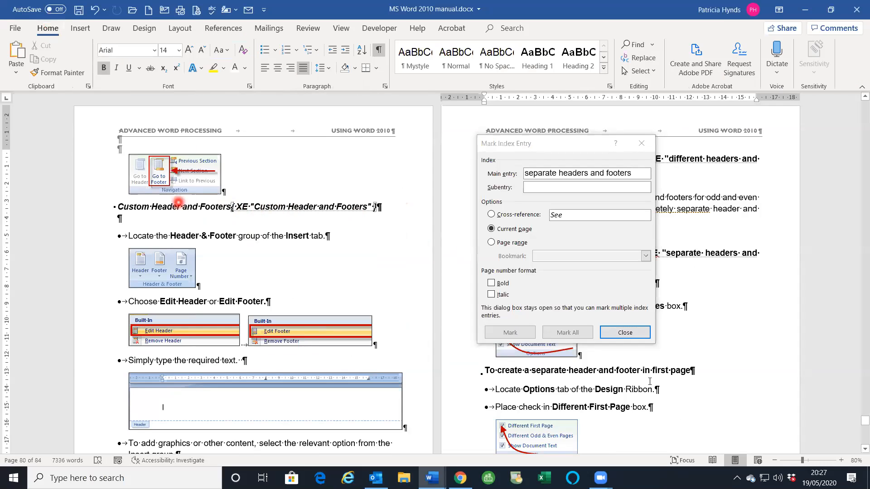
left_click(377, 50)
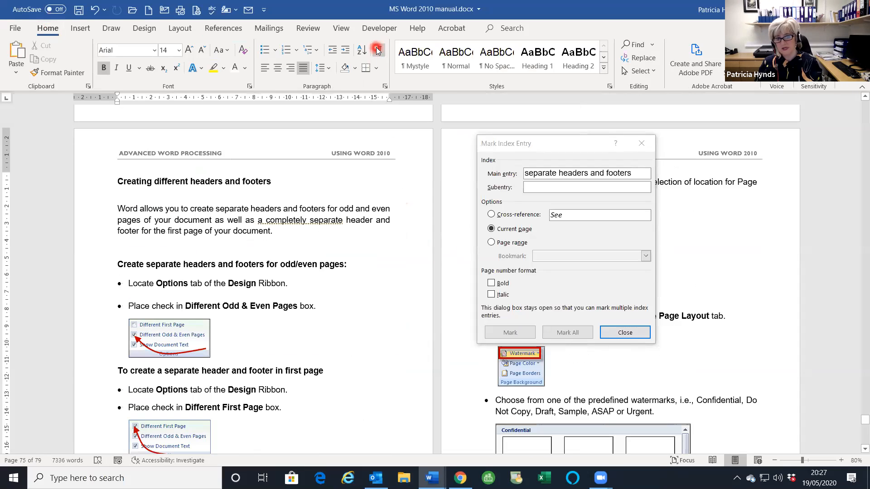
scroll(198, 251, "down", 3)
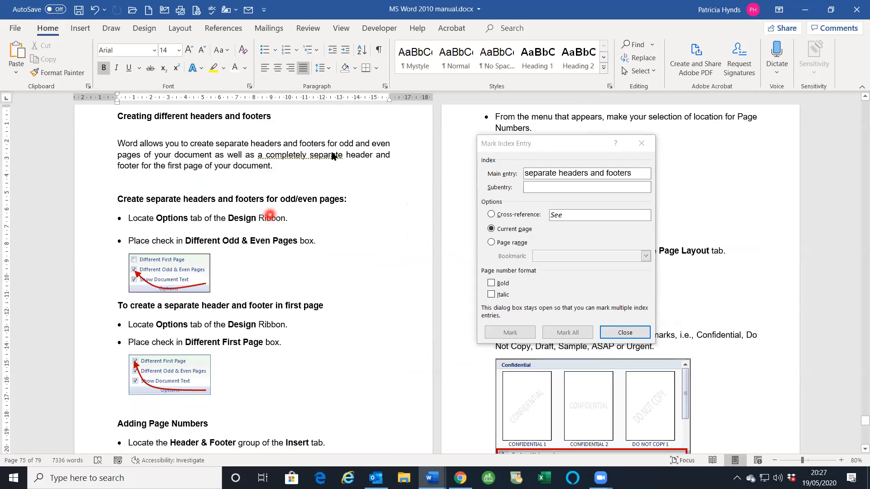
left_click(378, 51)
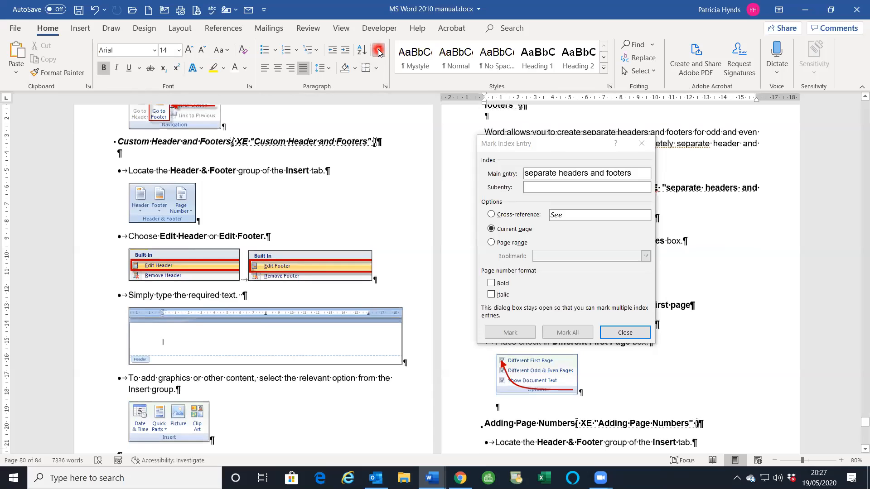
left_click(379, 51)
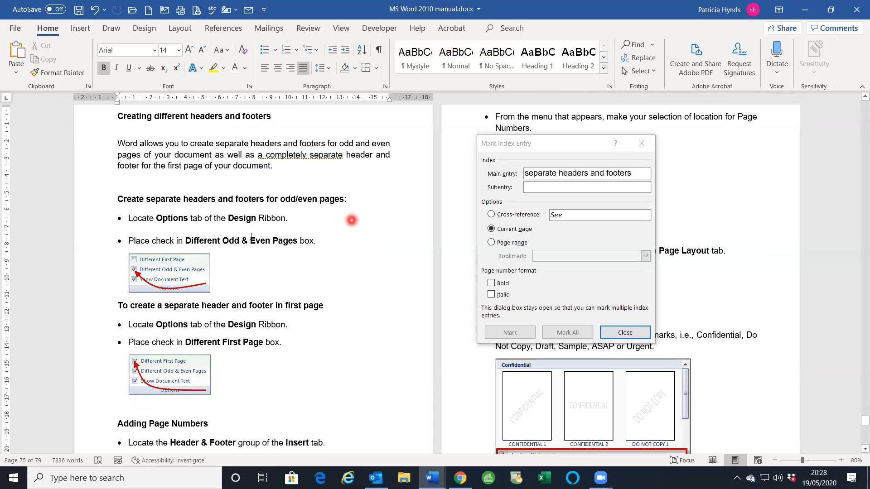
left_click(625, 333)
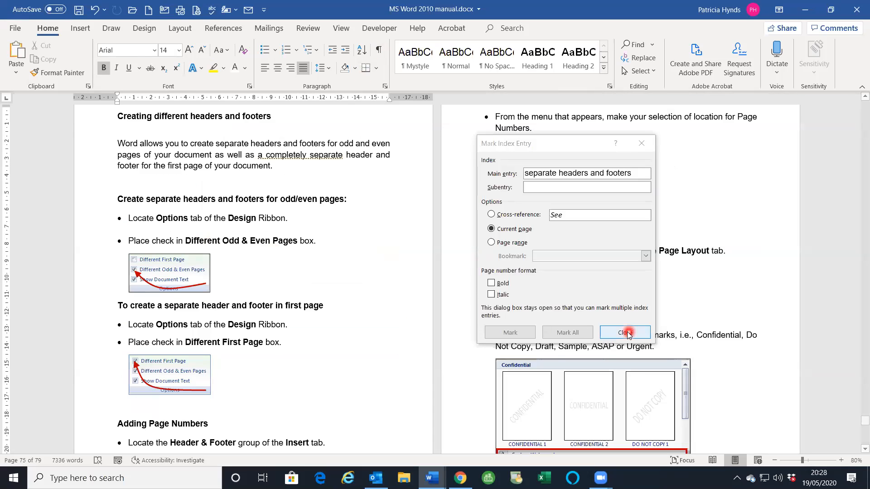
- Update the index with F9 so the headers-and-footers entries point to page 75
scroll(535, 349, "down", 5)
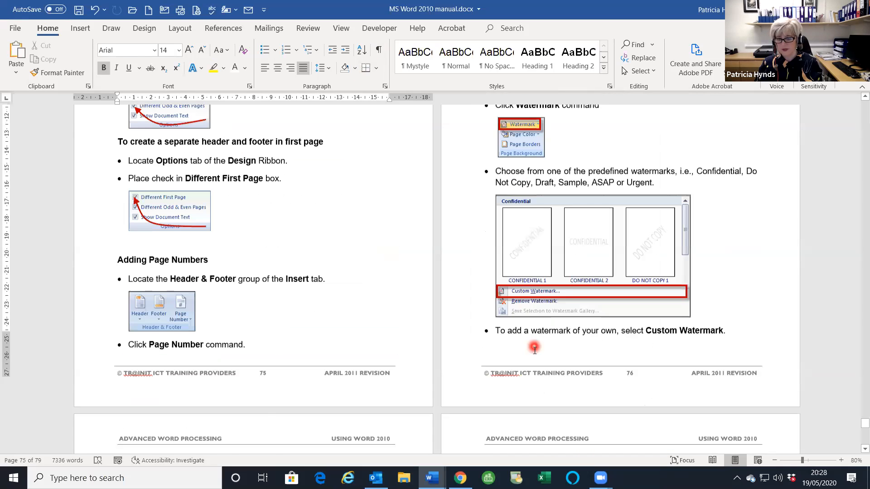
scroll(534, 347, "down", 12)
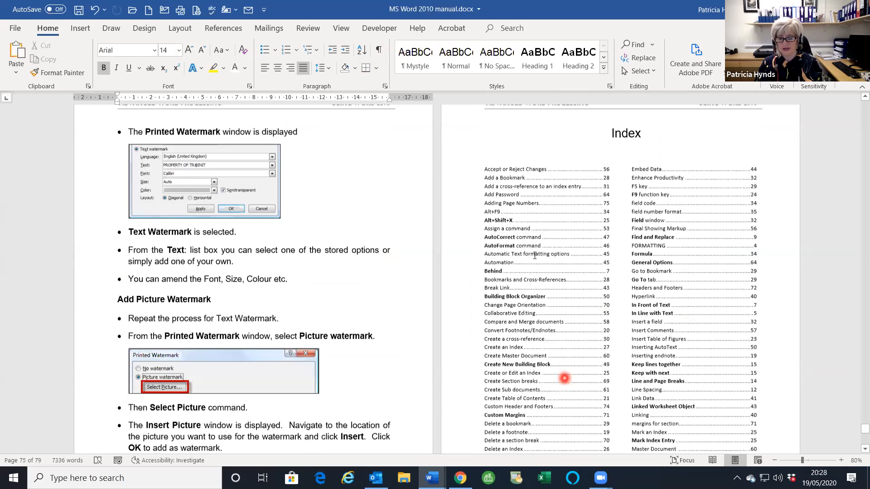
left_click(534, 281)
left_click(529, 262)
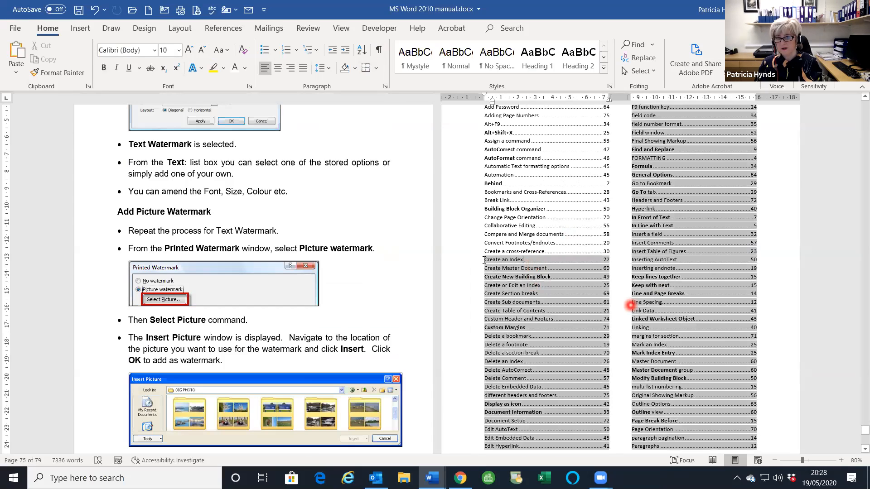
left_click(681, 277)
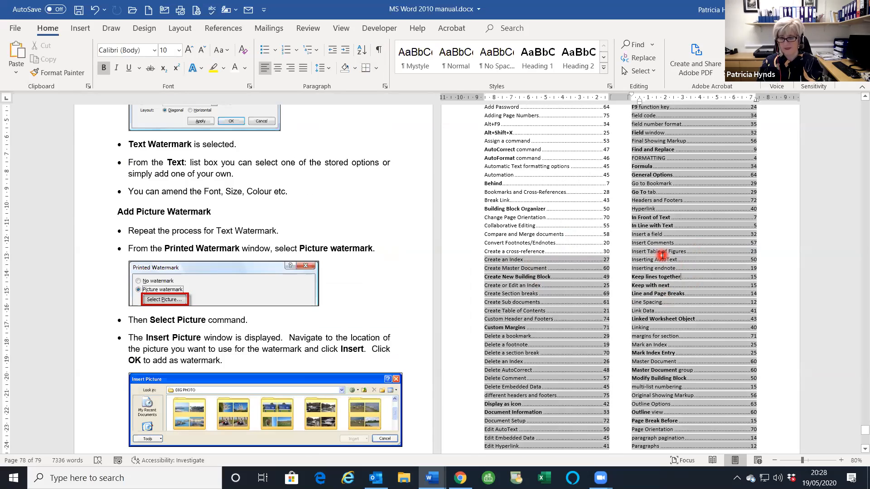
key("F9")
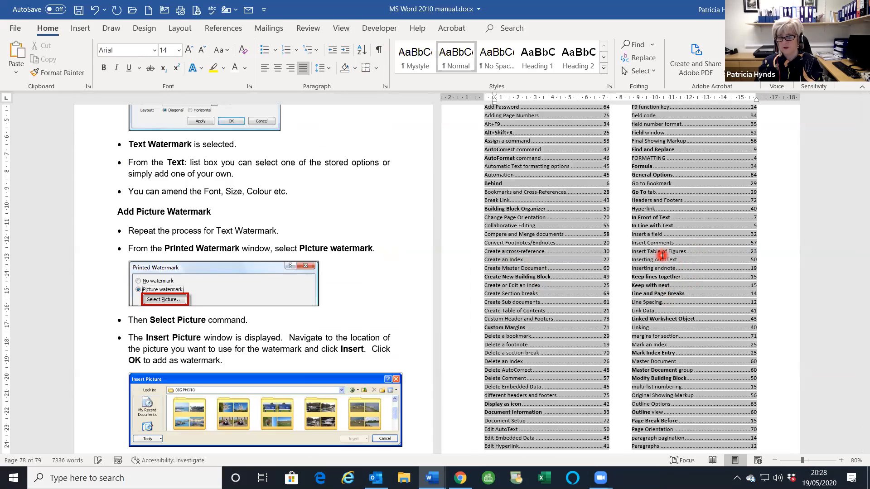
scroll(651, 219, "down", 7)
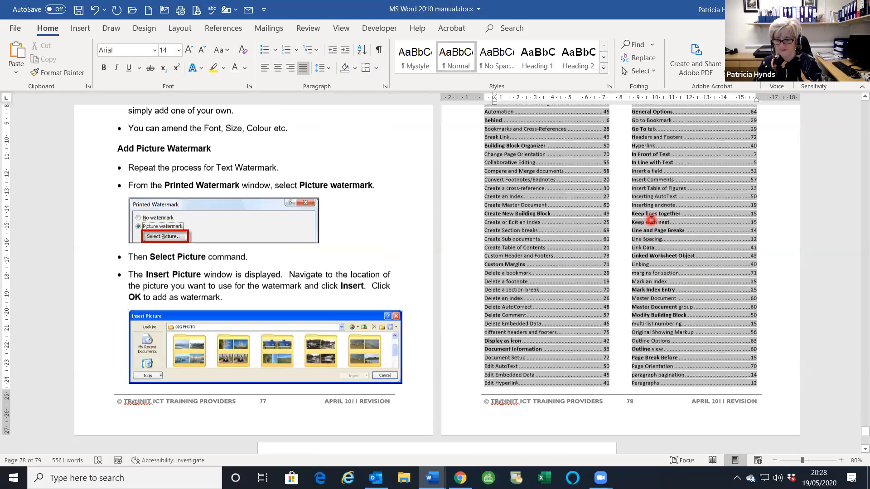
scroll(651, 220, "down", 2)
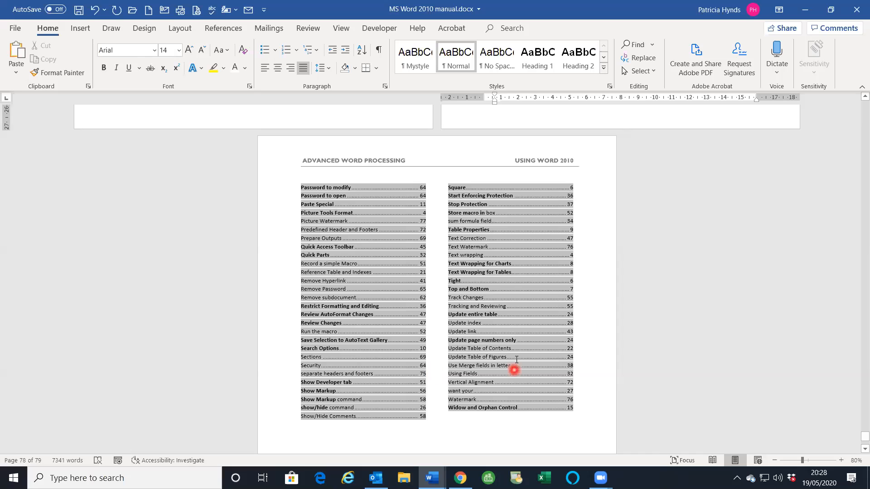
scroll(541, 321, "up", 3)
scroll(540, 318, "up", 10)
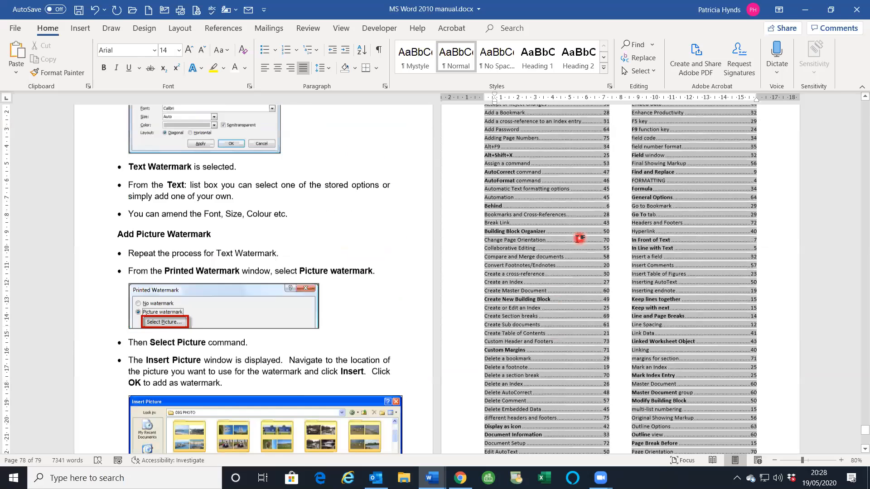
- Delete the first block of old index entries and put a page break before the Index heading
left_click_drag(476, 233, 704, 413)
key("Delete")
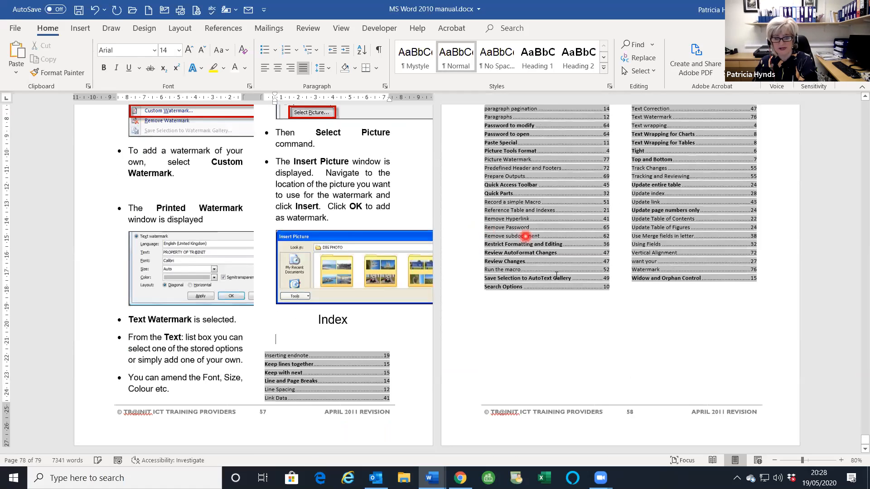
scroll(557, 276, "up", 3)
scroll(438, 346, "down", 2)
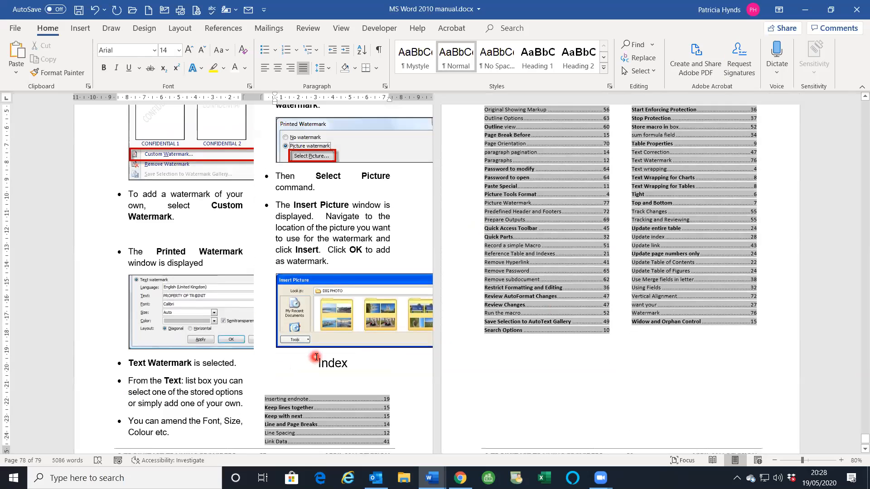
left_click(319, 363)
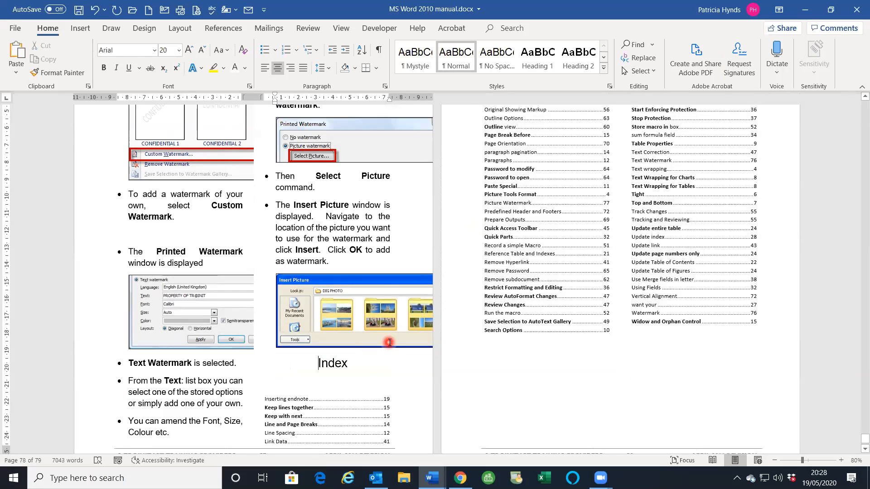
key("ctrl+Return")
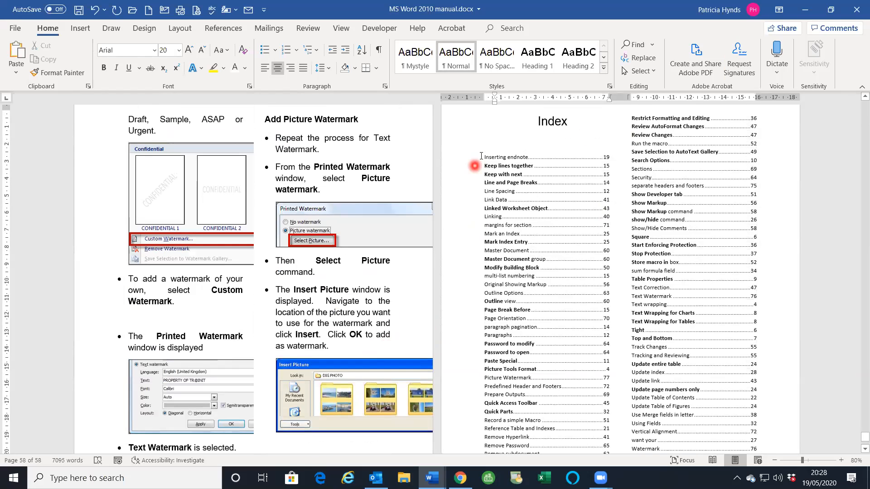
- Delete the remaining old index entries below the Index heading
left_click(662, 389)
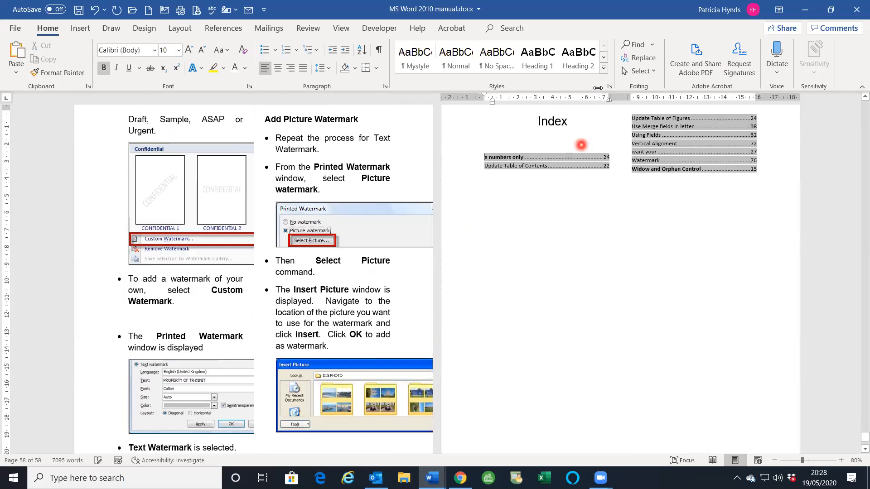
left_click_drag(624, 116, 630, 179)
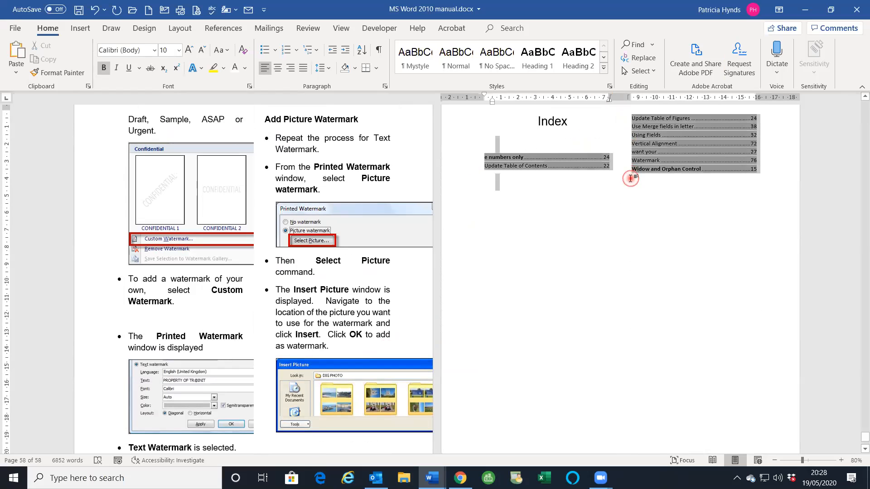
key("Delete")
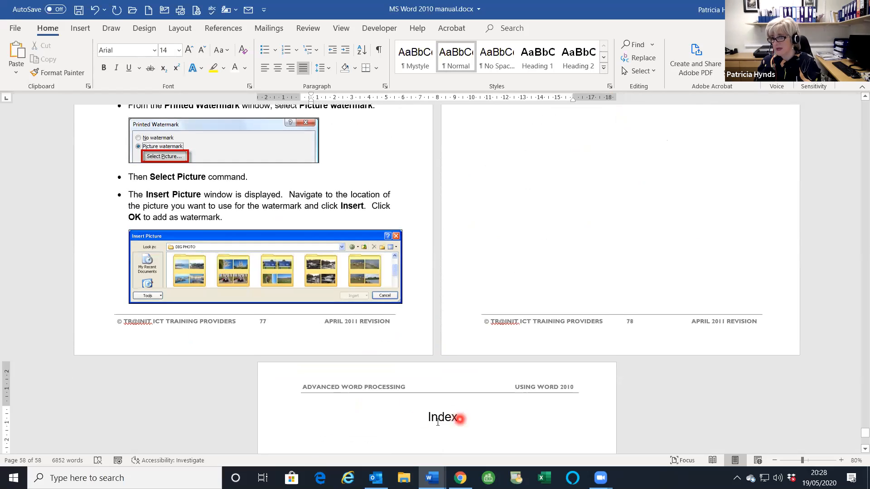
scroll(453, 414, "down", 3)
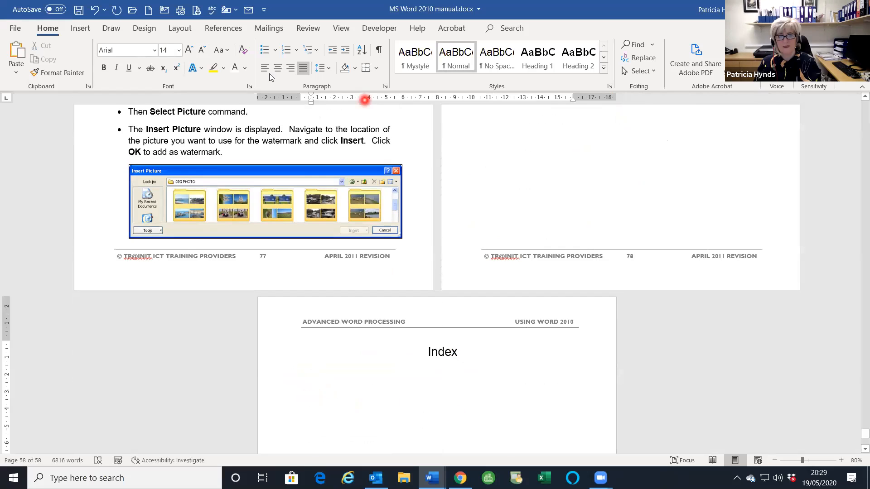
- Insert a two-column index under the Index heading with right-aligned page numbers and dotted leaders
left_click(224, 28)
left_click(285, 446)
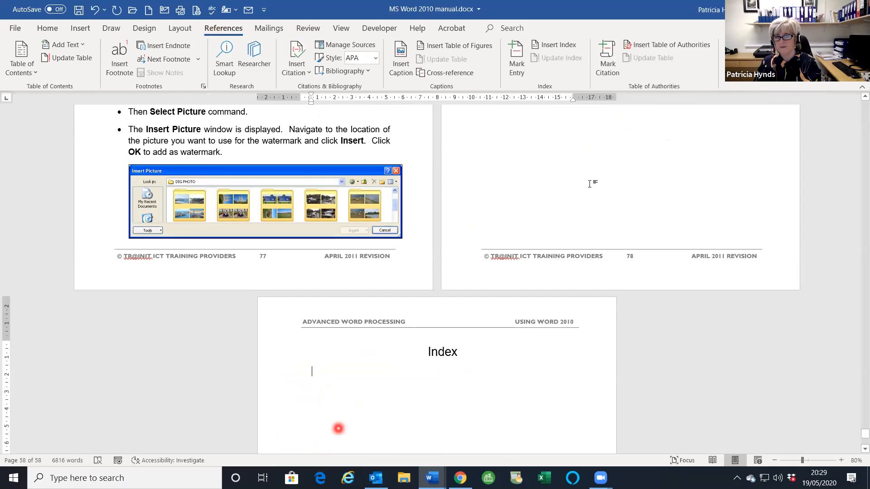
left_click(549, 46)
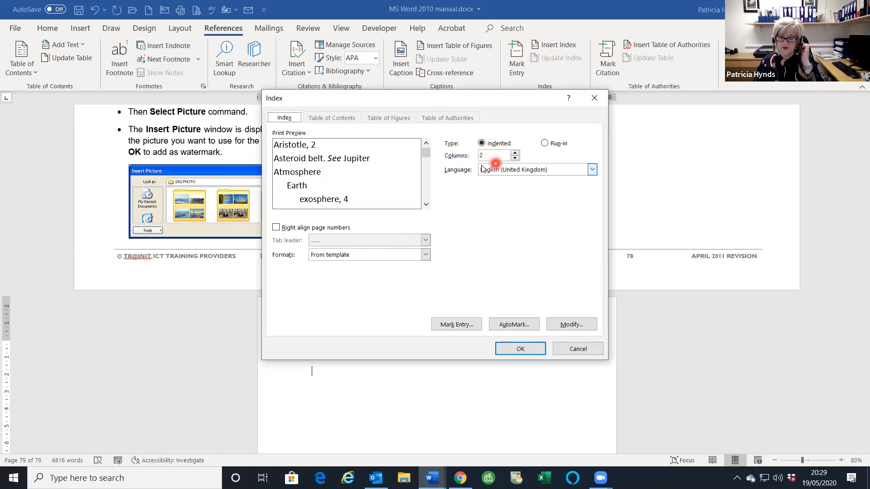
left_click(276, 228)
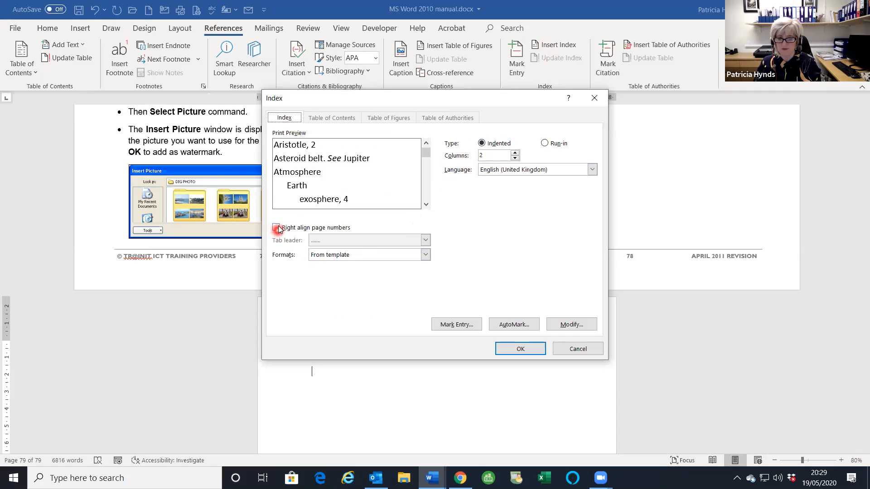
left_click(276, 227)
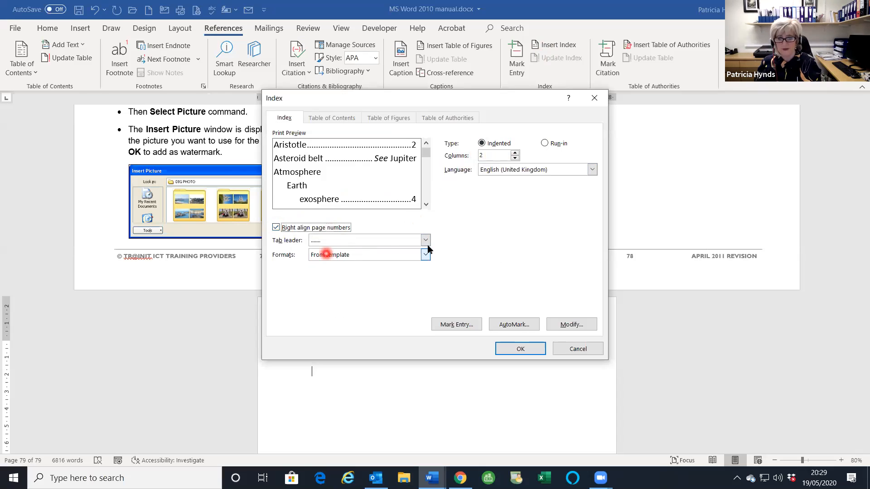
left_click(513, 351)
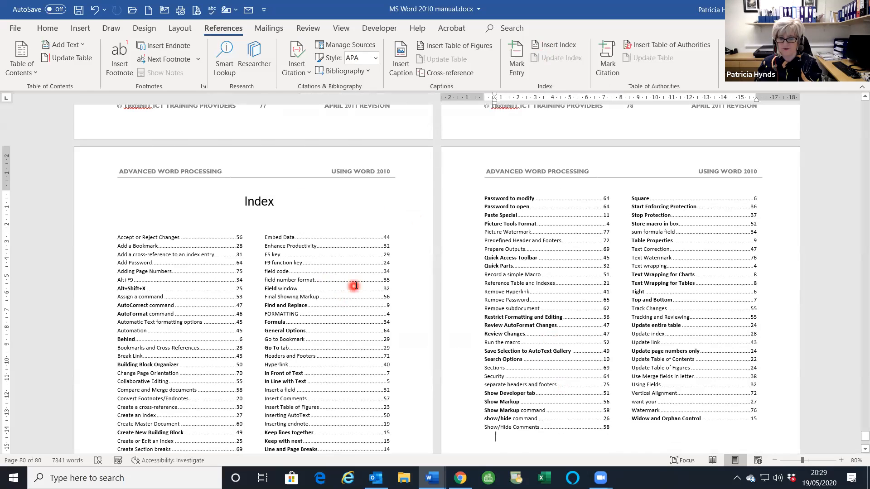
- Mark the heading words 'Create separate headers' as an index entry using Alt+Shift+X
scroll(357, 285, "up", 4)
scroll(357, 284, "up", 10)
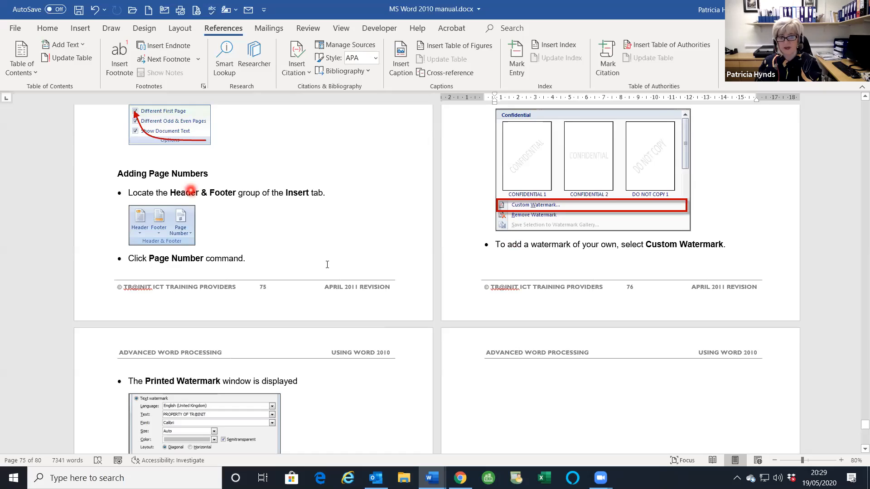
scroll(325, 264, "up", 3)
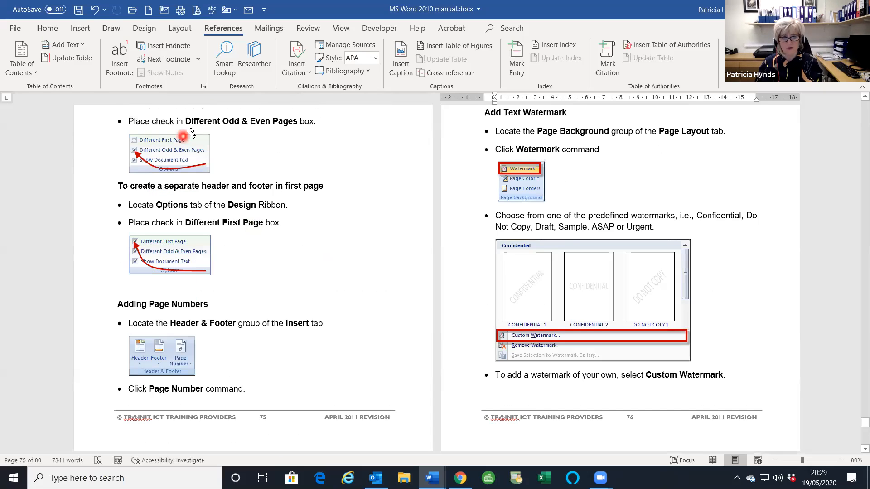
scroll(133, 134, "up", 2)
left_click(120, 143)
left_click_drag(162, 138, 213, 144)
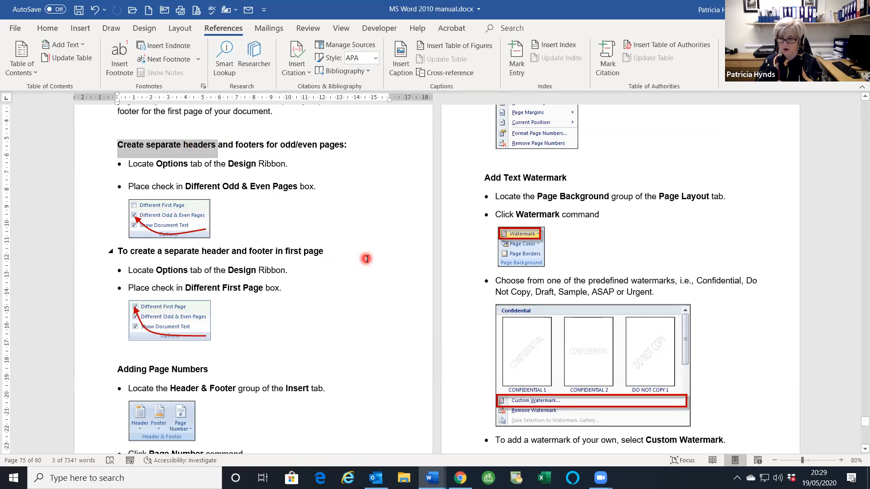
key("alt+shift+x")
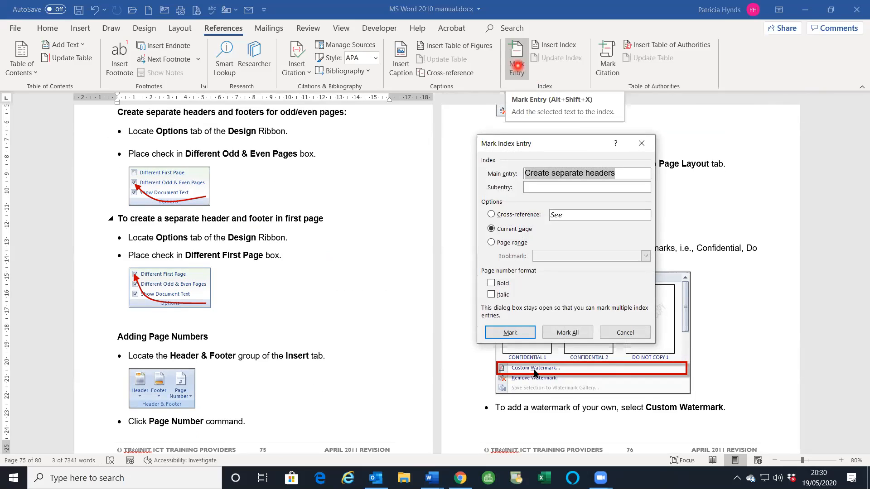
left_click(510, 333)
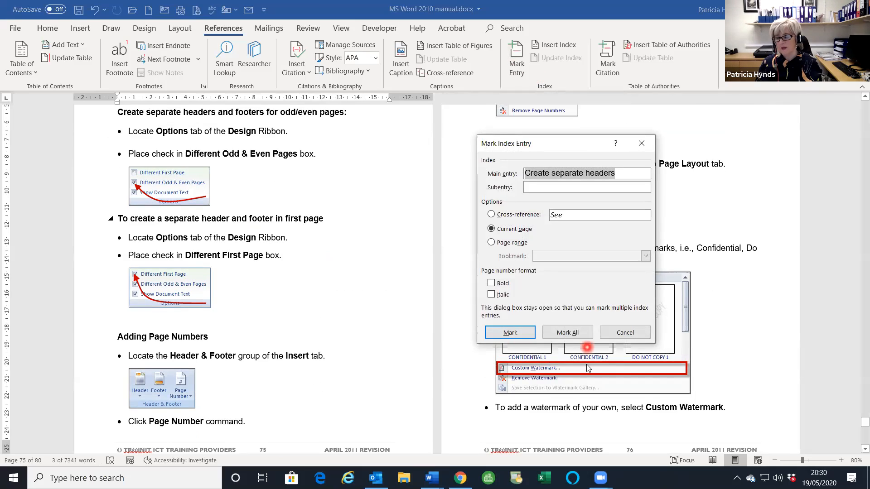
left_click(625, 333)
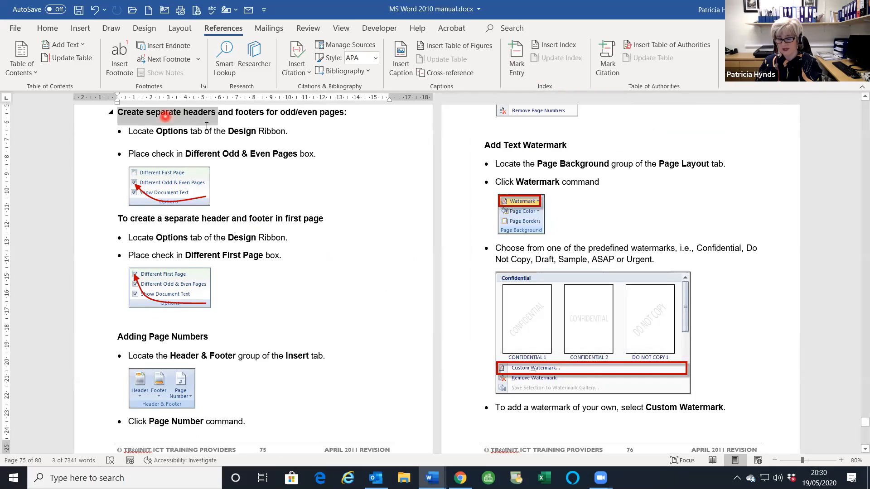
scroll(597, 366, "down", 5)
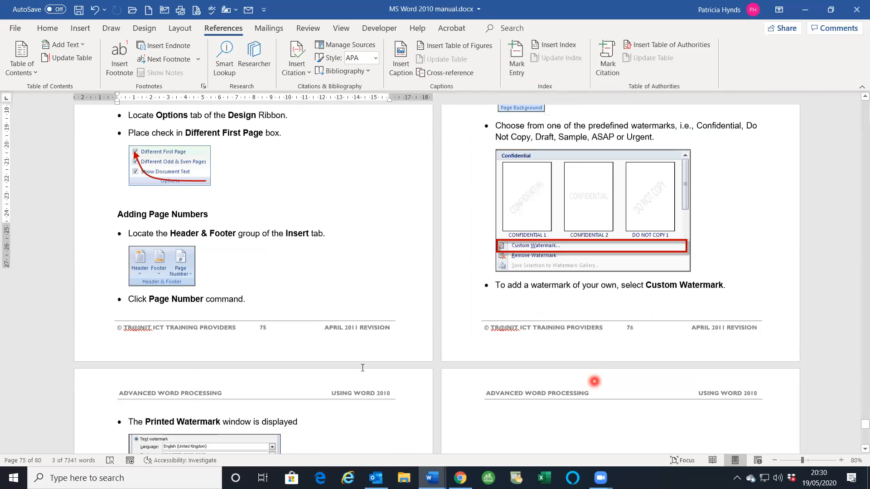
scroll(596, 357, "down", 20)
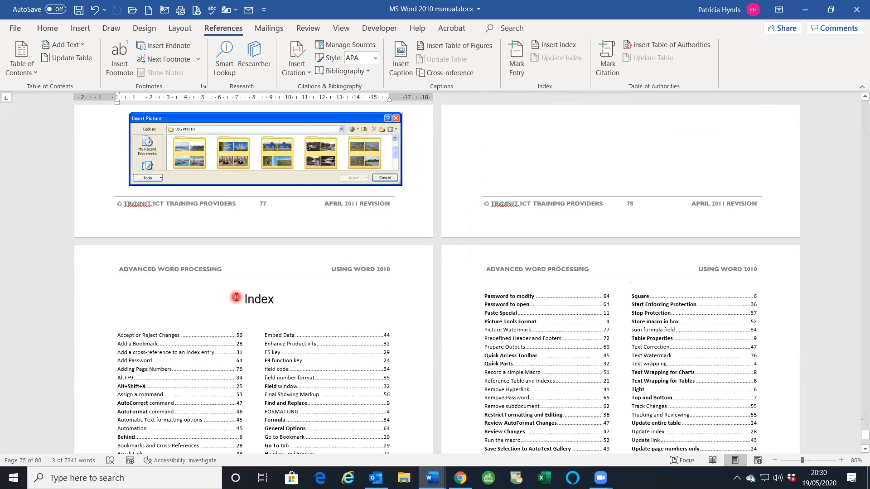
- Delete the blank page before the Index and re-centre the Index heading
left_click(245, 299)
key("ctrl+l")
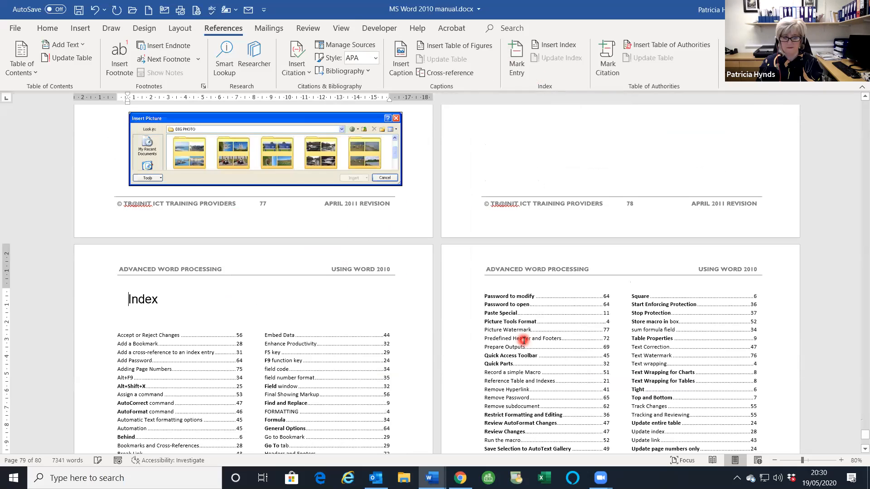
key("BackSpace")
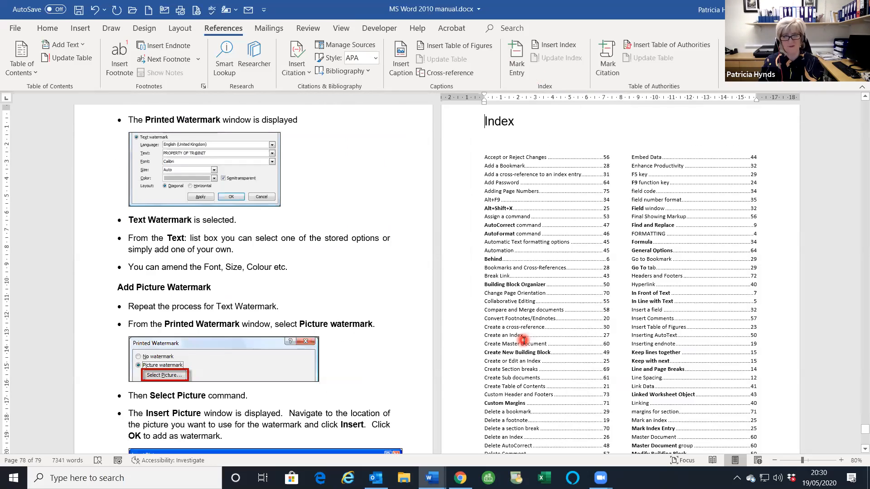
key("ctrl+e")
- Check the generated index list, then place the insertion point above Create separate headers
scroll(591, 171, "up", 3)
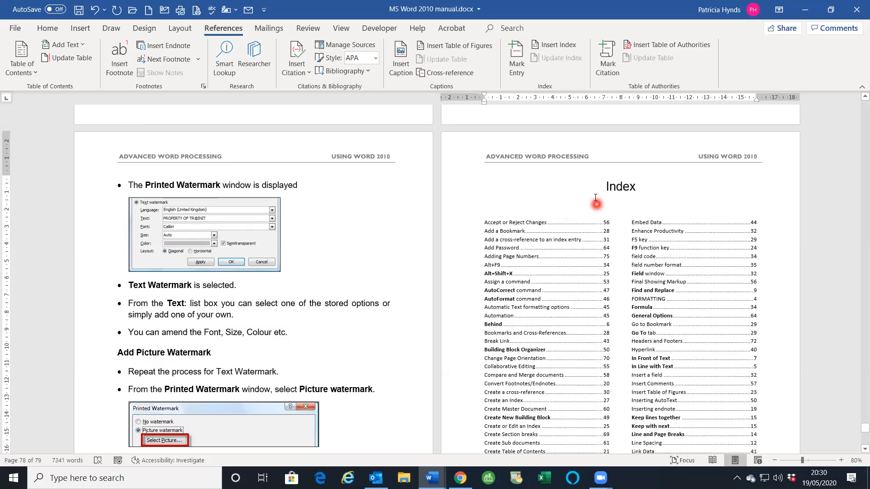
left_click(645, 217)
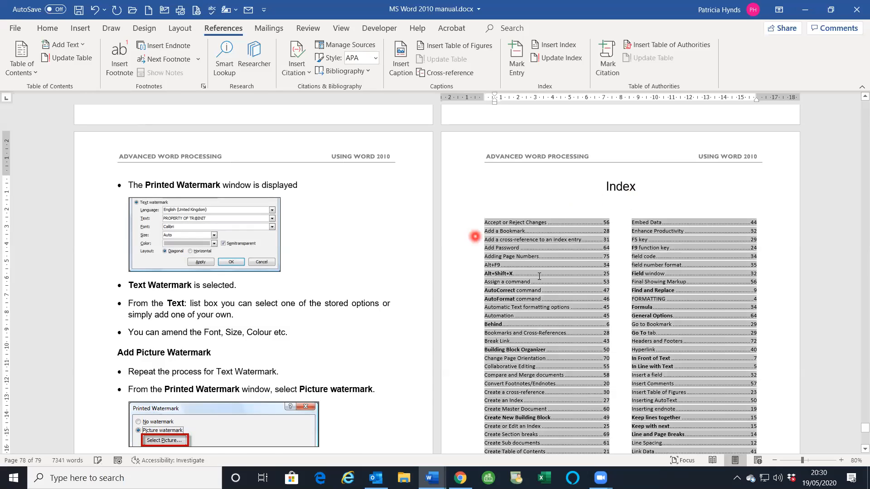
scroll(558, 346, "up", 7)
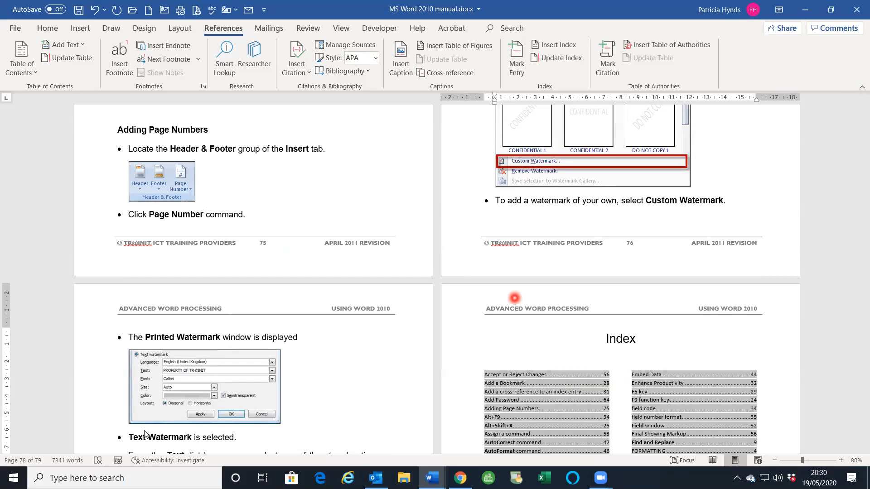
scroll(240, 233, "up", 3)
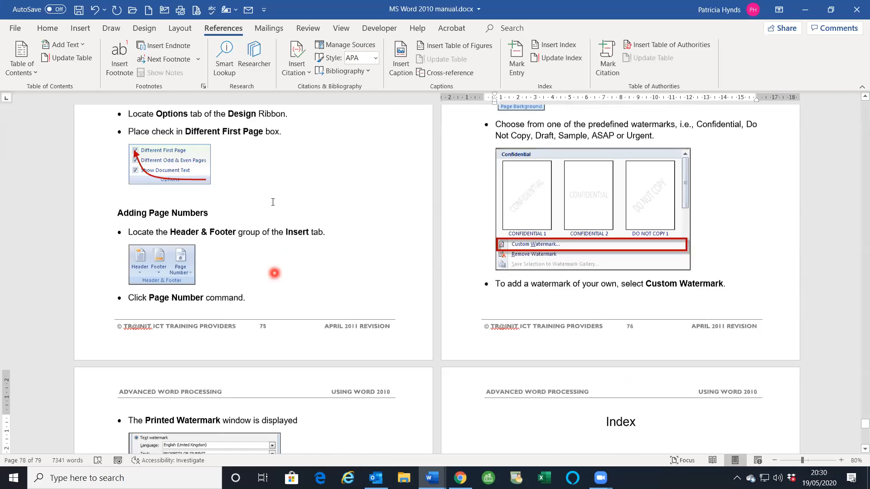
scroll(273, 202, "up", 8)
left_click(273, 197)
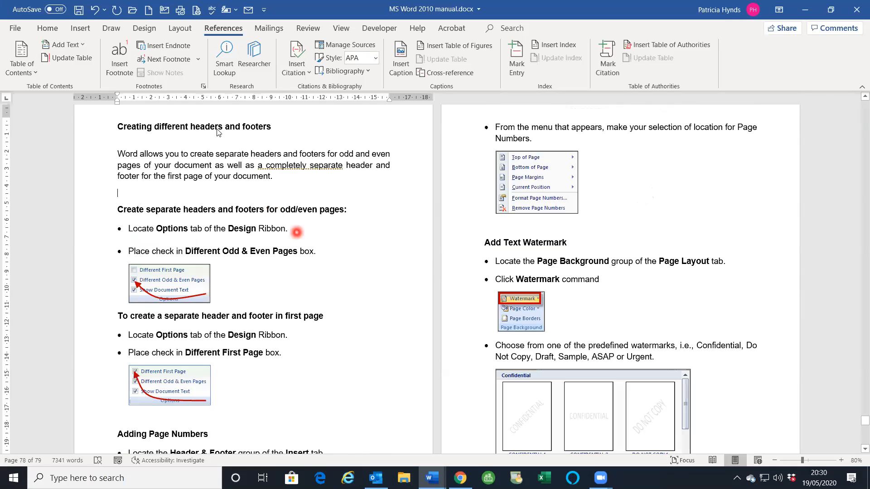
- Close the MS Word 2010 manual, discarding its unsaved changes
left_click(16, 30)
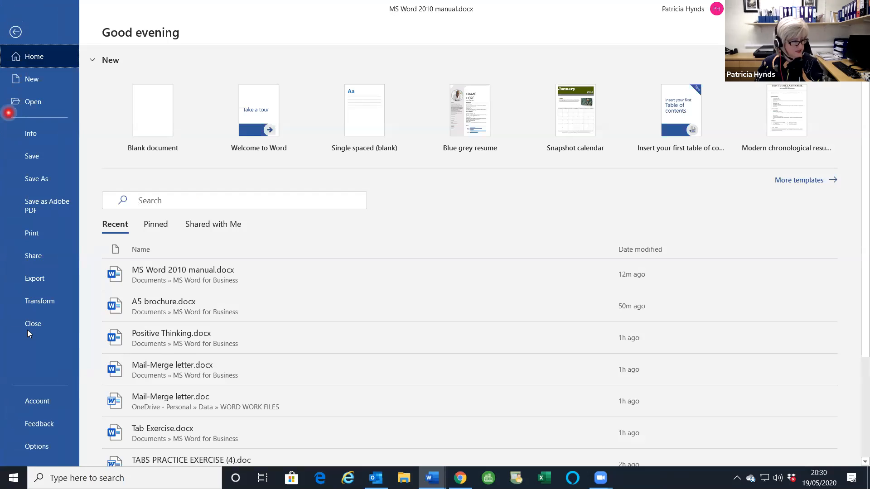
left_click(28, 324)
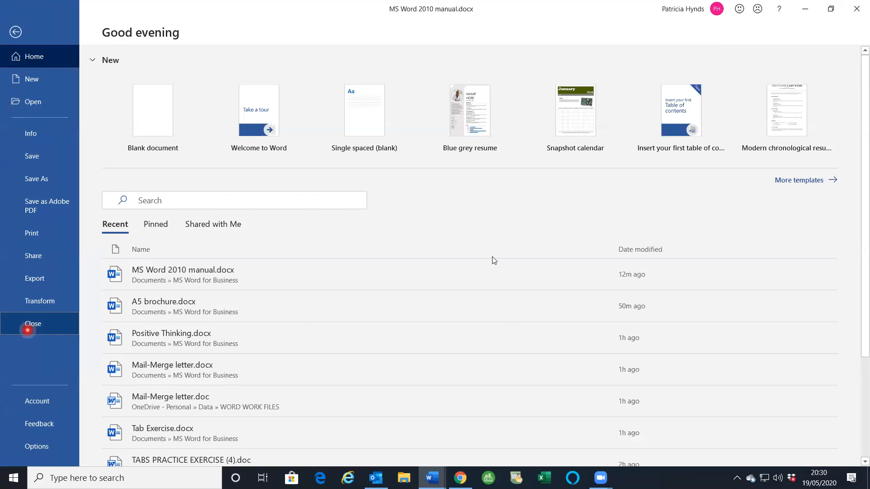
left_click(434, 268)
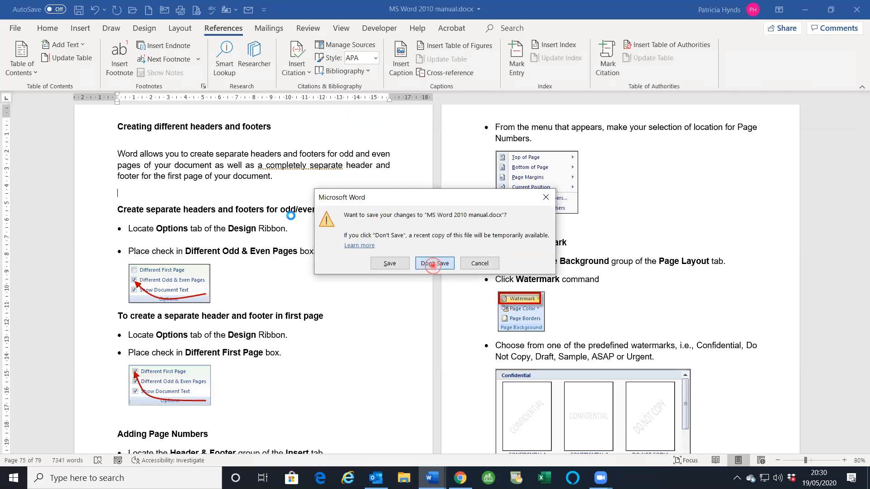
- Click through Document5's Paragraph 2, Sub-section 2 and Paragraph 1 text to check their styles
left_click(547, 303)
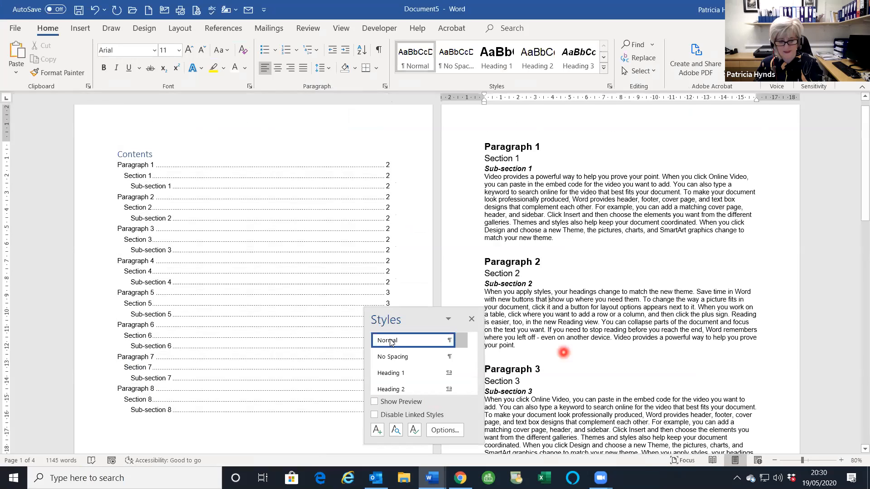
left_click(537, 286)
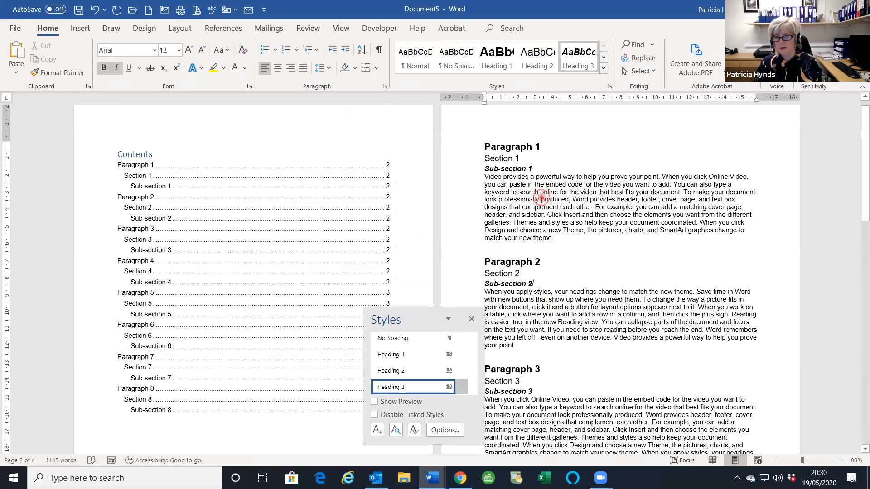
left_click(541, 200)
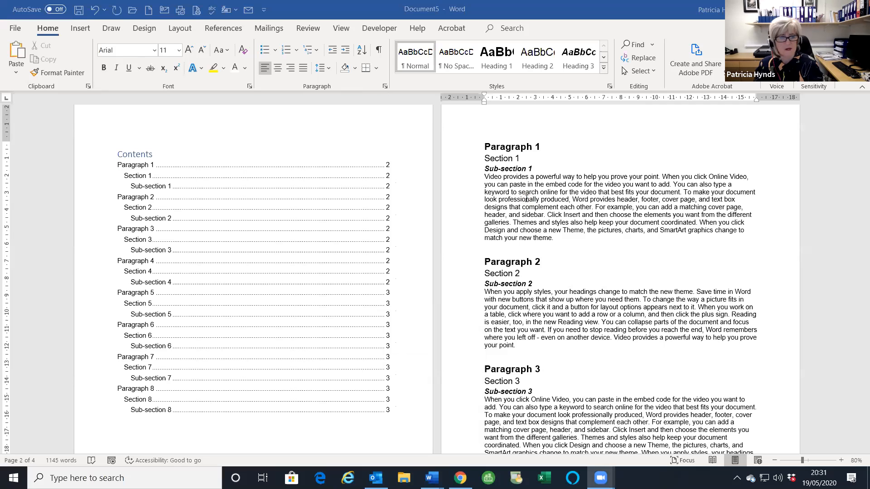
- Browse to the MS Word for Business folder and open Tab Exercise.docx
left_click(15, 28)
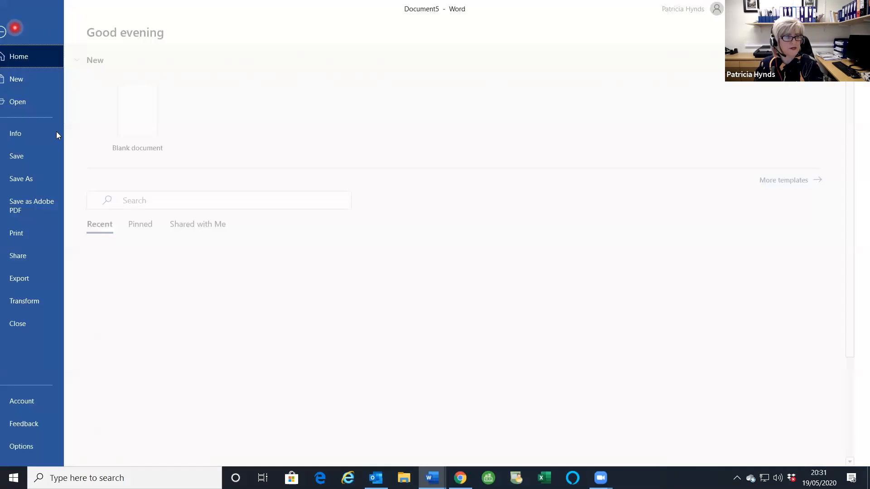
left_click(20, 101)
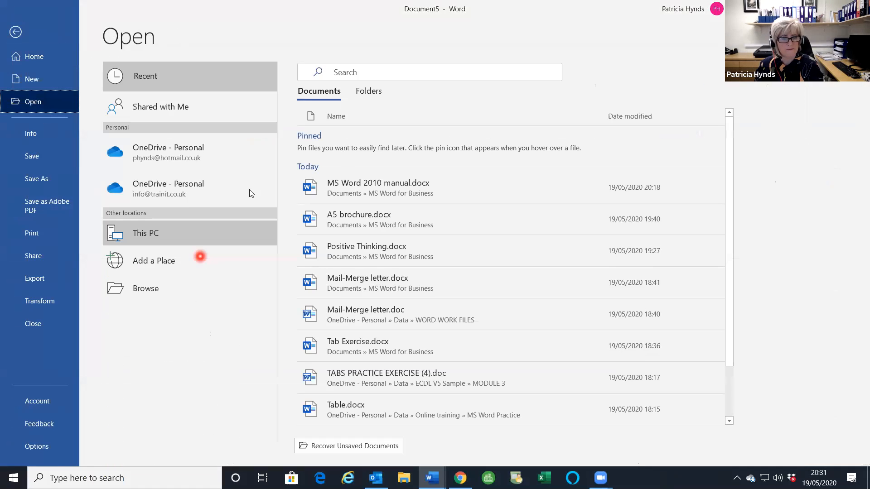
left_click(143, 287)
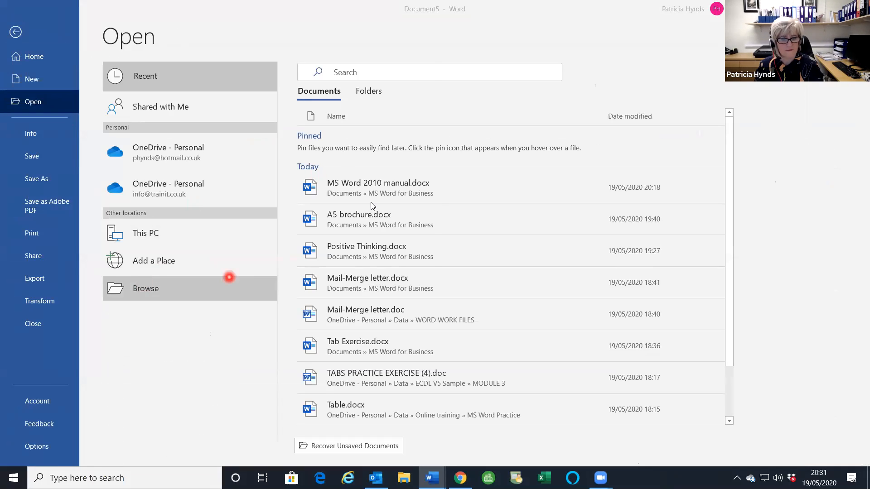
left_click(139, 154)
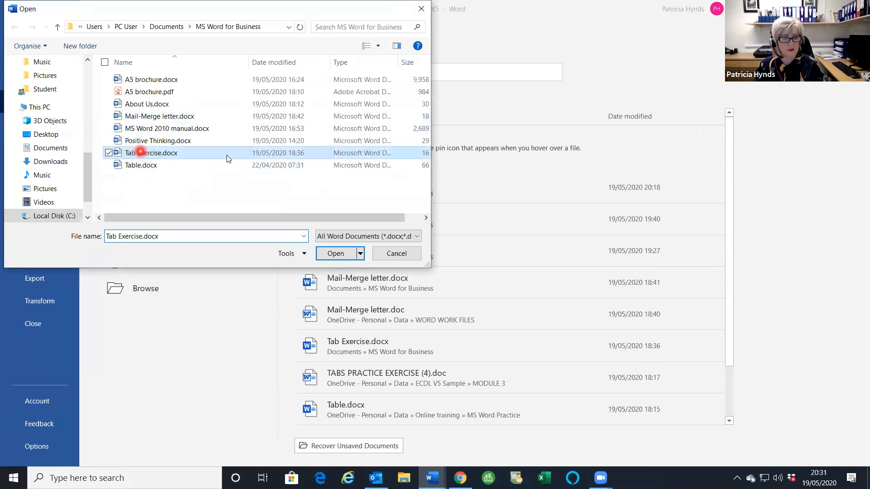
left_click(333, 255)
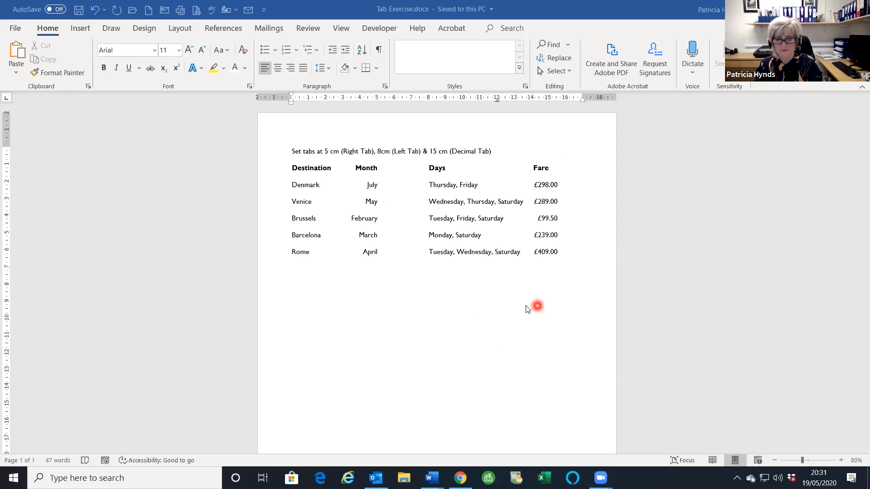
- Add an empty line below the Destination, Month, Days and Fare list and open its Paragraph dialog
left_click(562, 252)
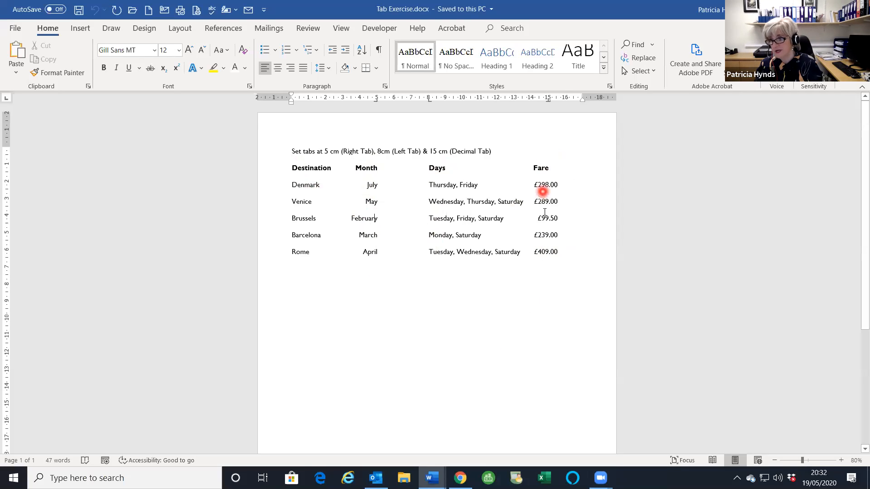
left_click(536, 304)
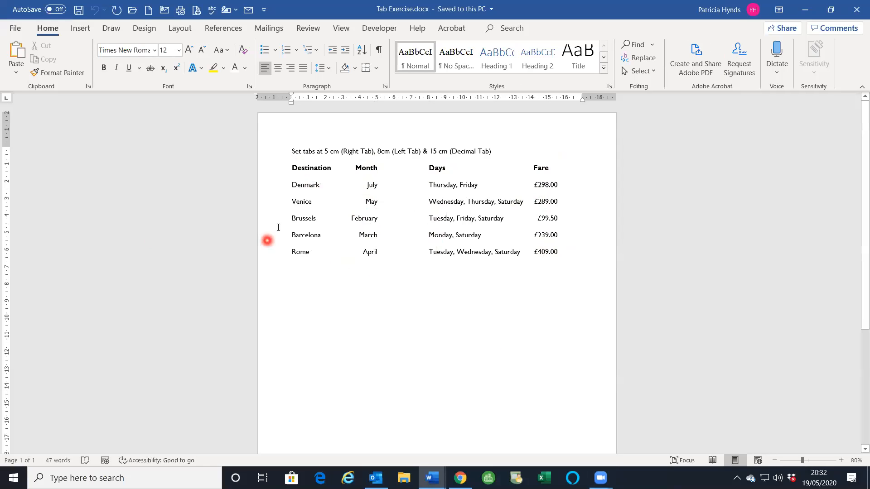
left_click_drag(276, 169, 270, 259)
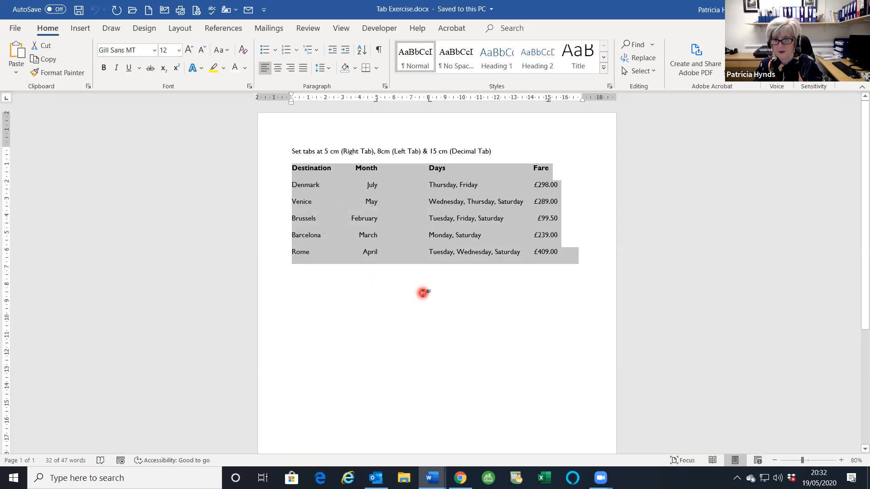
left_click(423, 293)
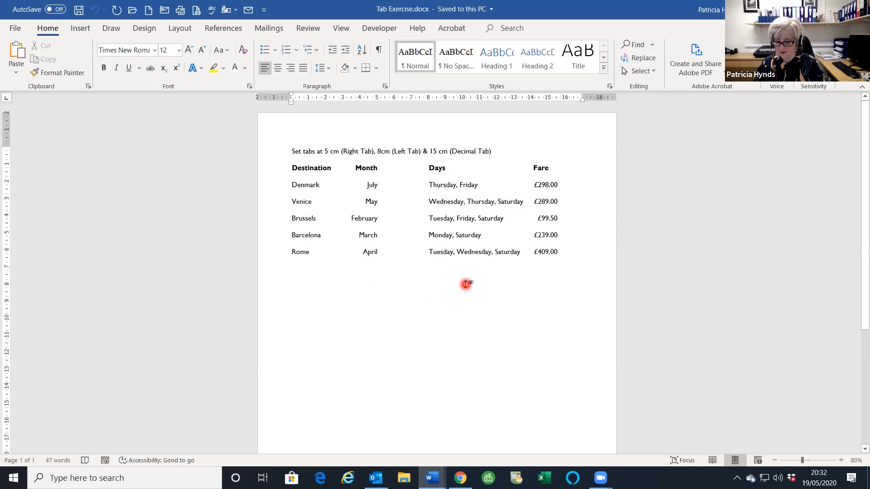
key("Return")
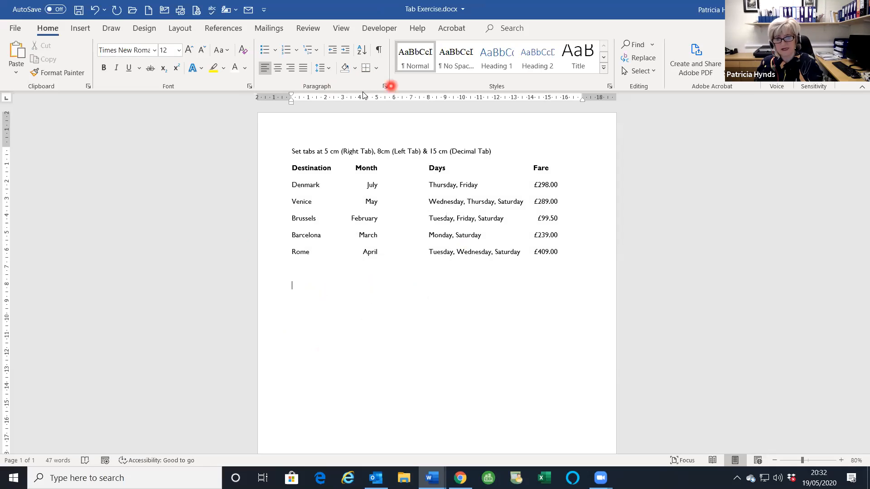
left_click(385, 85)
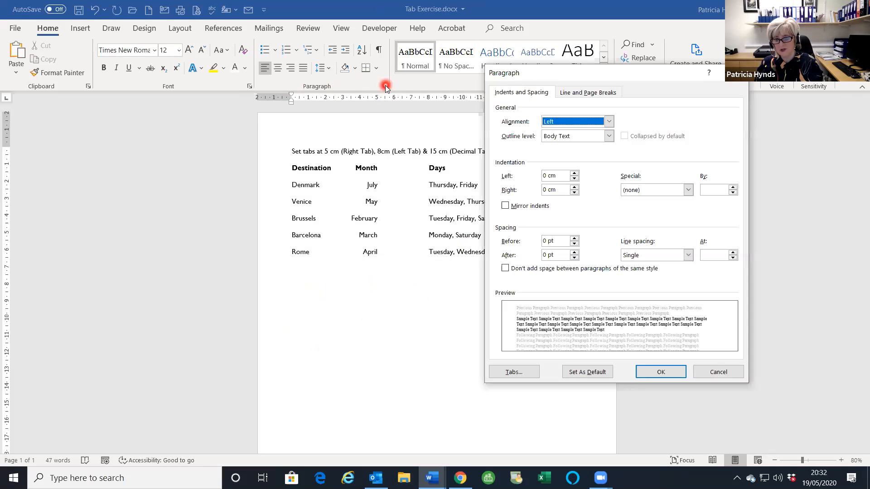
- Set a 14 cm decimal tab stop with dotted leader 2 on the empty line
left_click(514, 373)
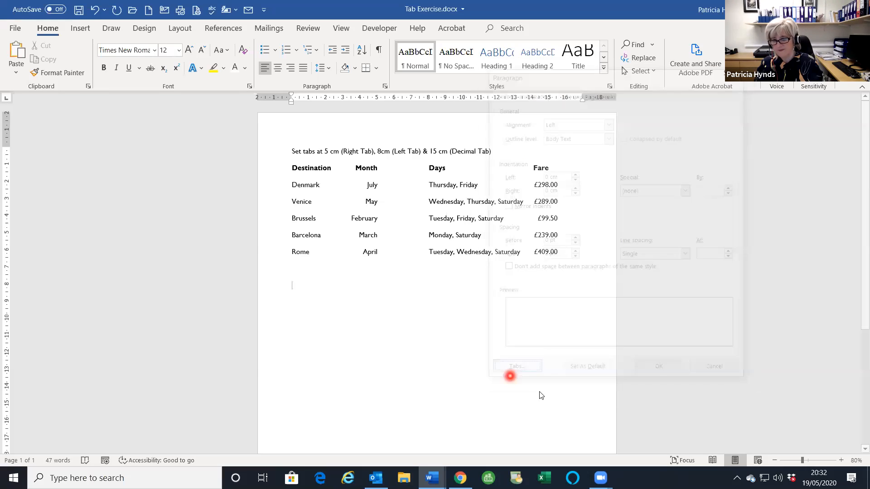
left_click_drag(423, 130, 479, 199)
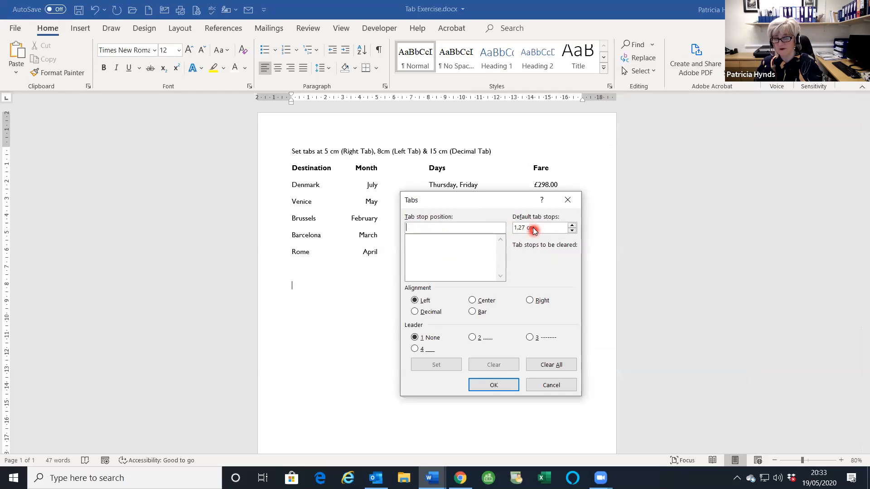
left_click_drag(466, 200, 482, 234)
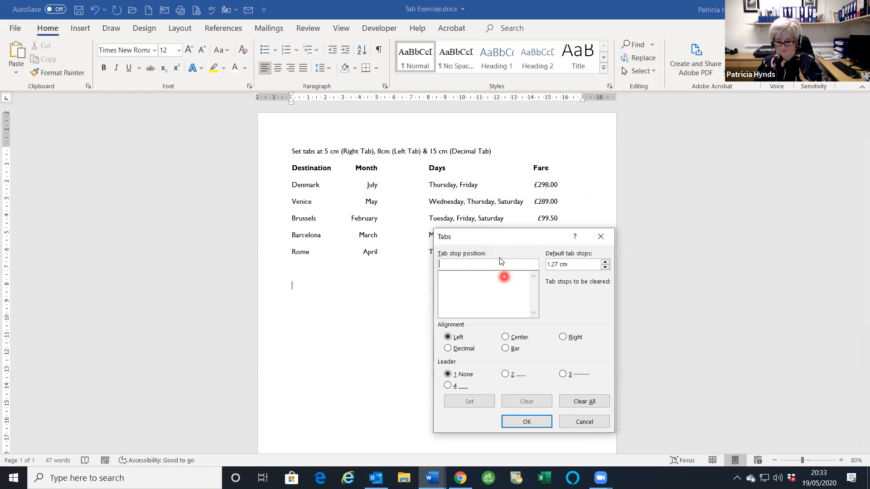
type("14")
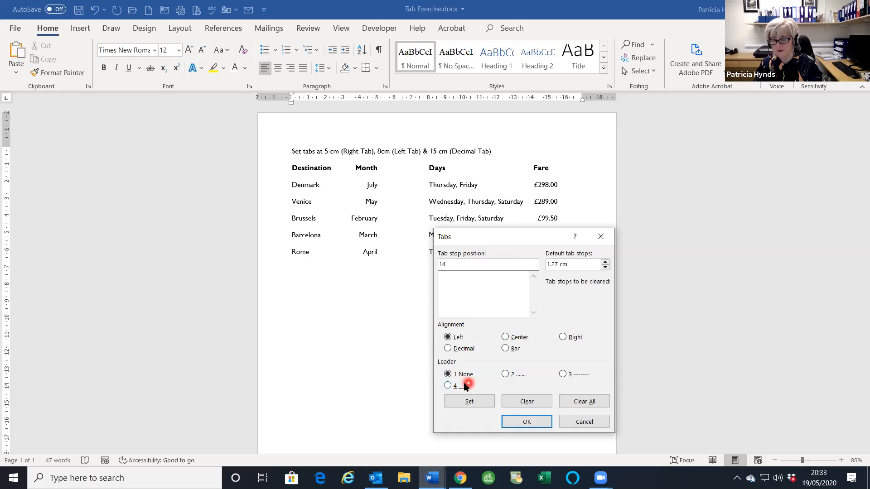
left_click(448, 351)
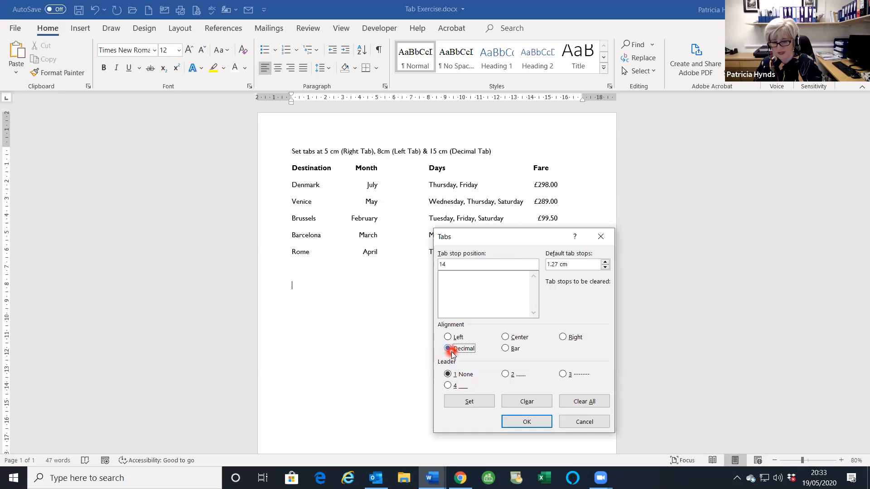
left_click(511, 375)
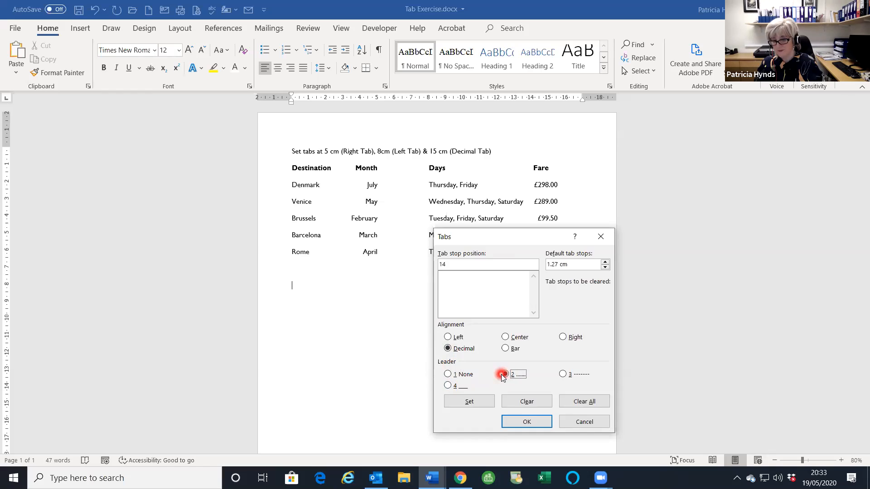
left_click(519, 424)
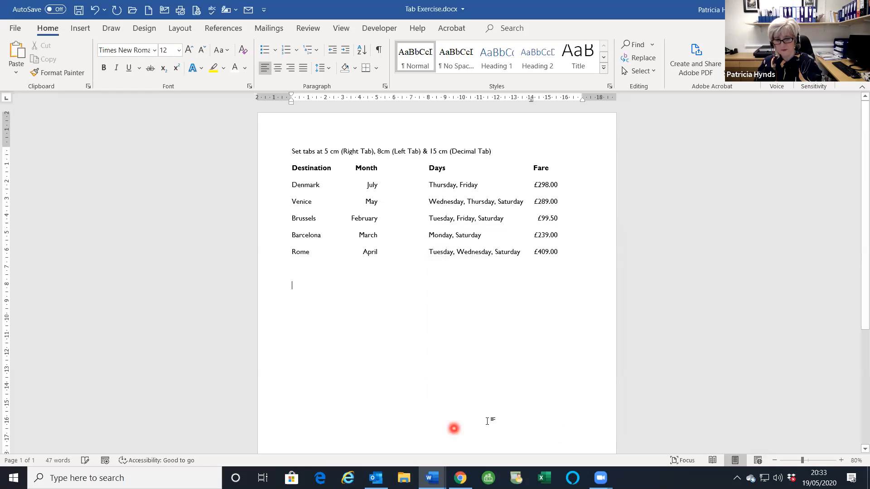
- Type the first two tabbed price lines: Tea £0.50 and Coffee £0.75
type("Tea")
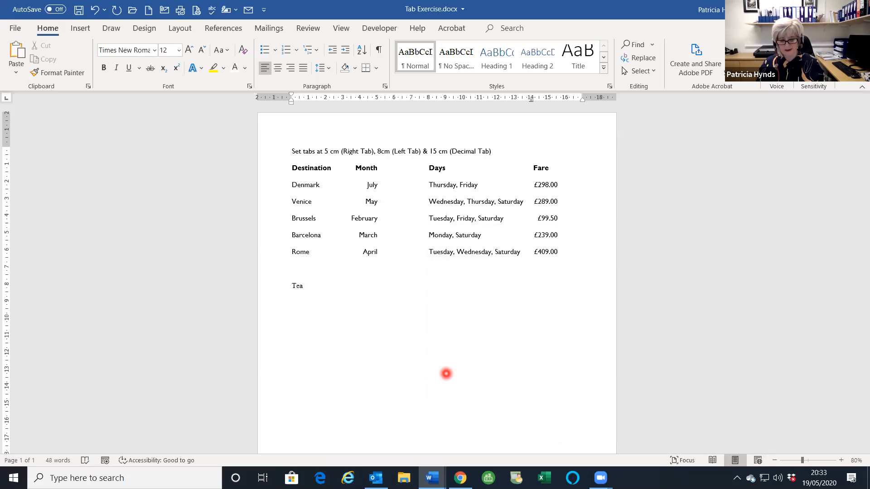
key("Tab")
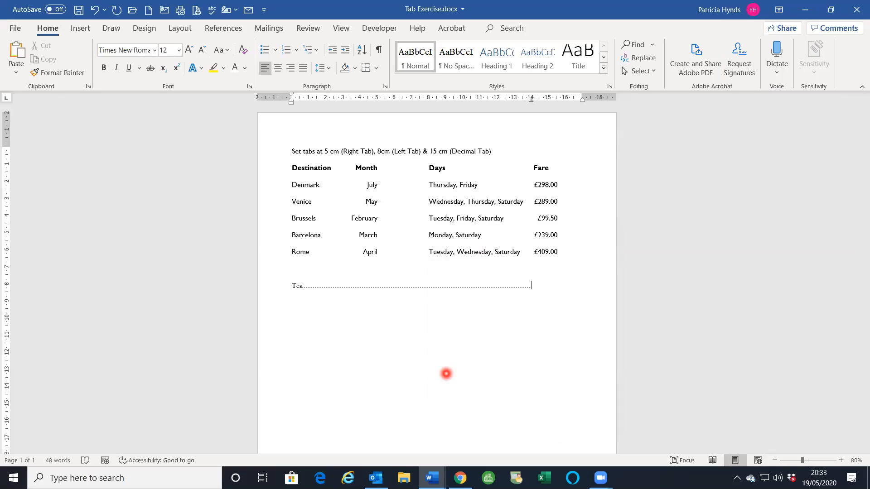
type("£0.50")
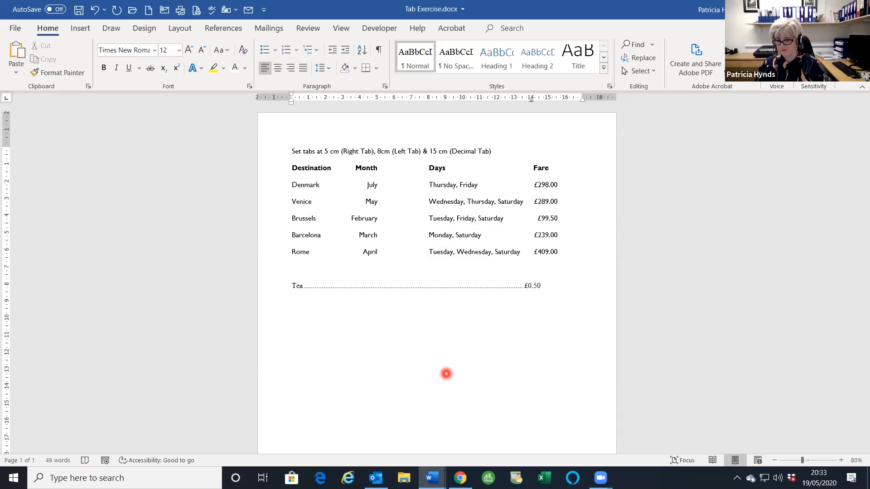
key("Return")
type("Coffee")
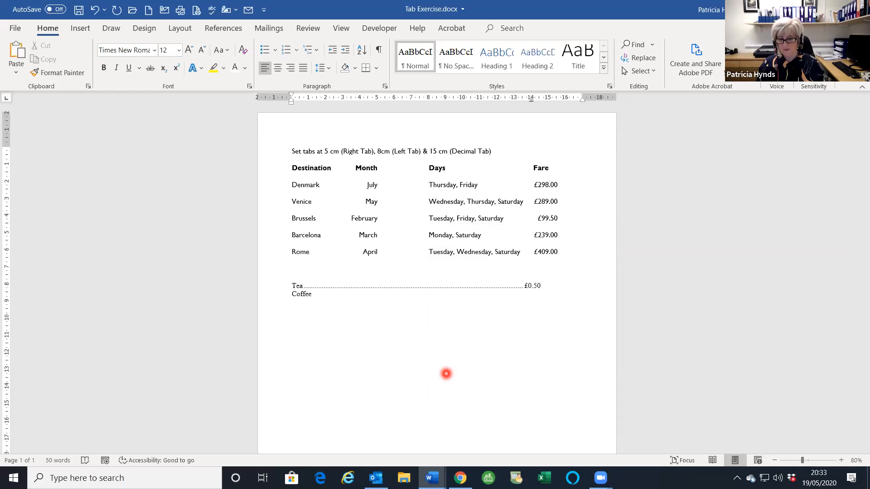
key("Tab")
type("£")
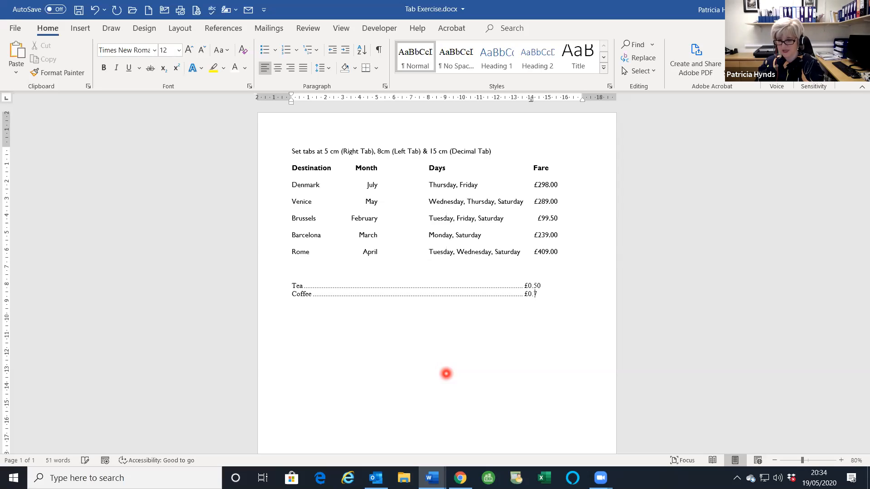
type("0.75")
key("Return")
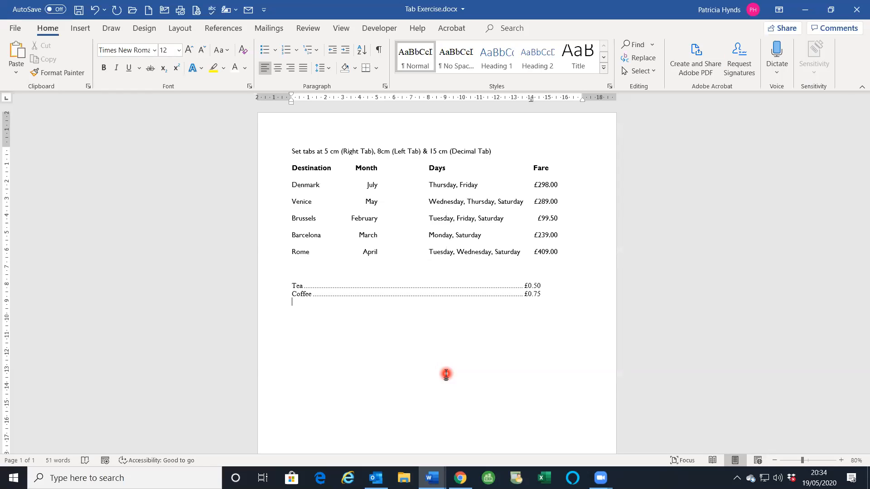
- Add the tabbed lines Crisps £0.56 and Steak & Chips £10.95
type("Crisp")
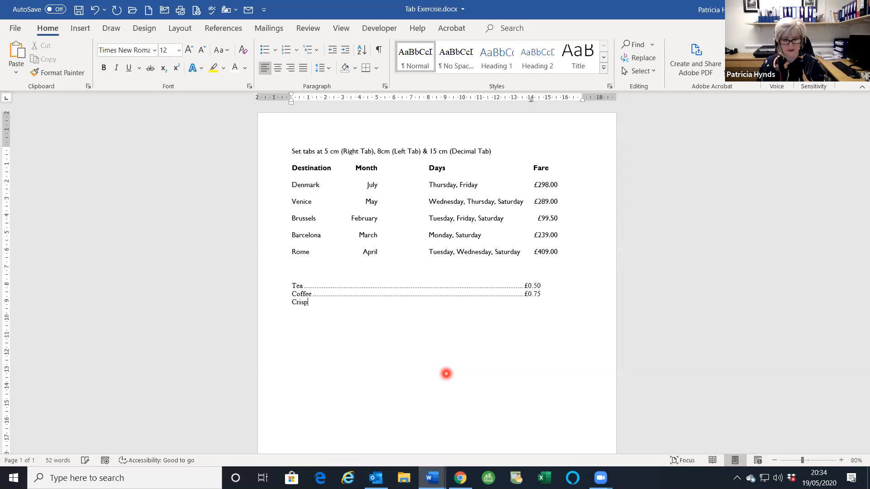
type("s")
key("Tab")
type("£")
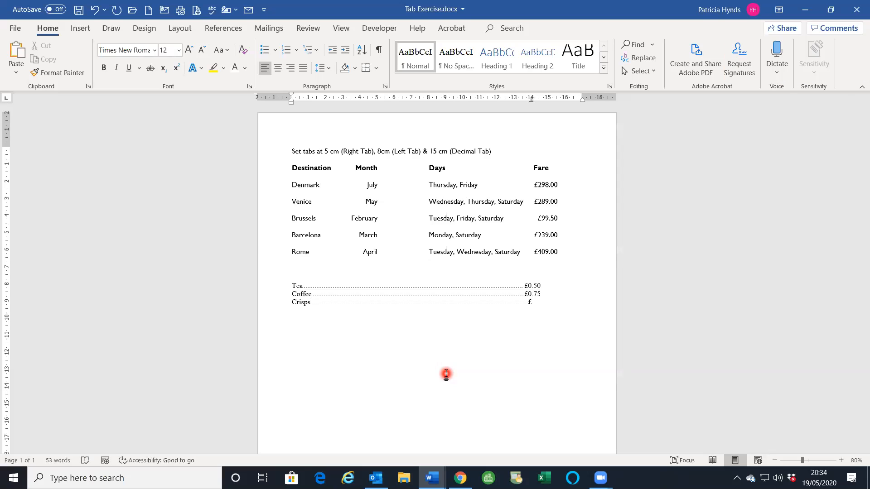
type("0.5")
type("Steak")
type(" & Ch")
type("ips")
key("Tab")
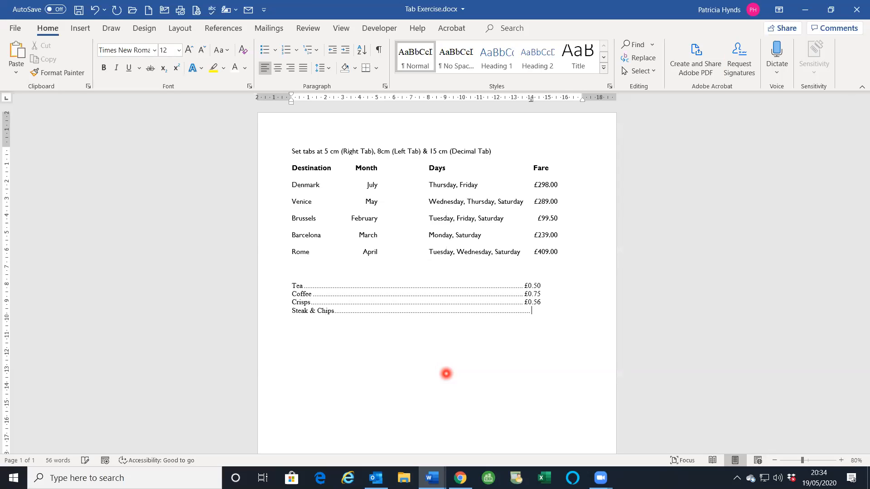
type("£10.95")
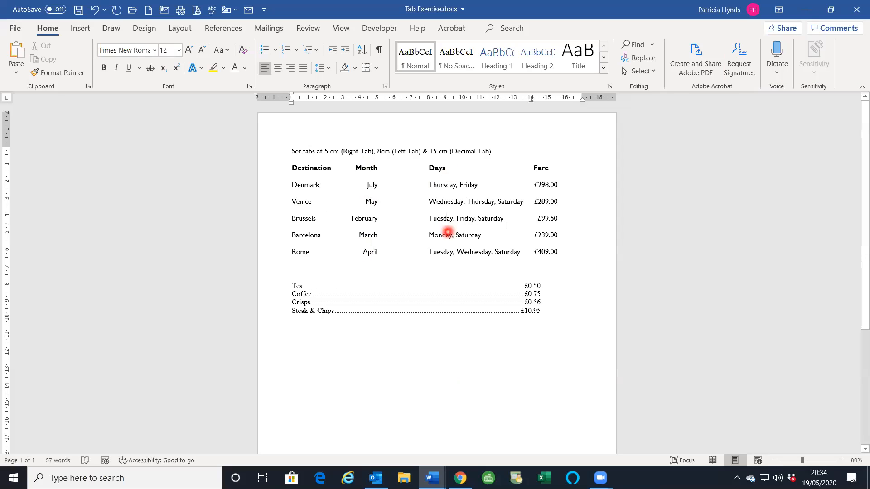
left_click(464, 126)
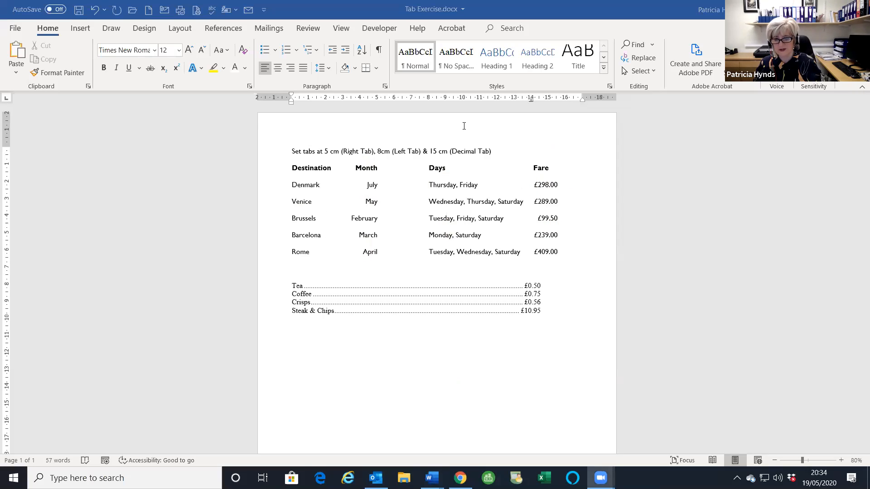
left_click(397, 316)
- Clear the 14 cm tab stop from the line below the price list
left_click(392, 377)
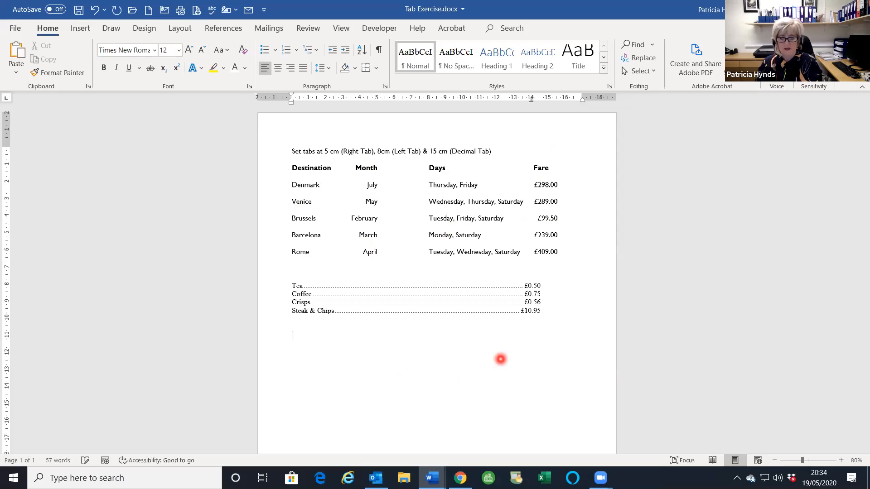
left_click(385, 86)
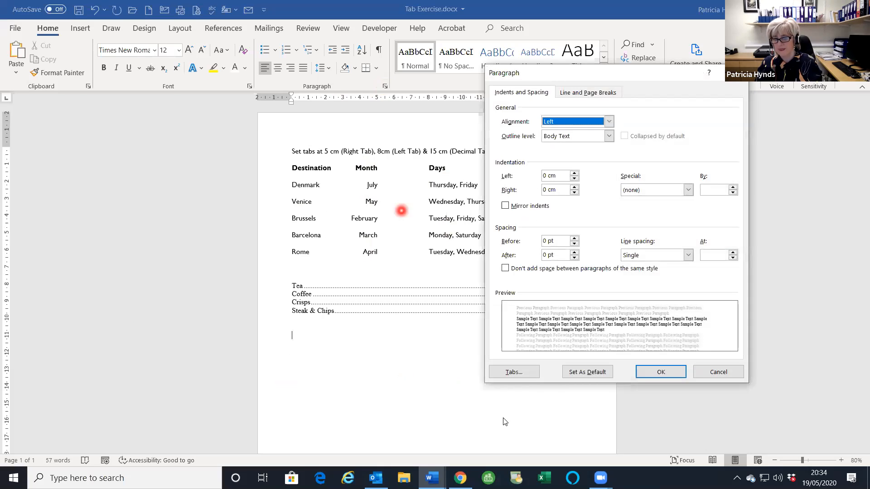
left_click(516, 372)
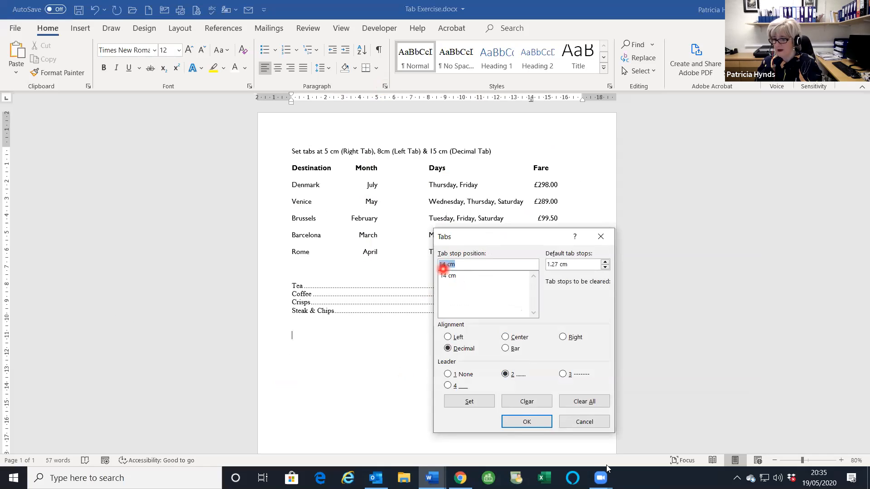
left_click(520, 402)
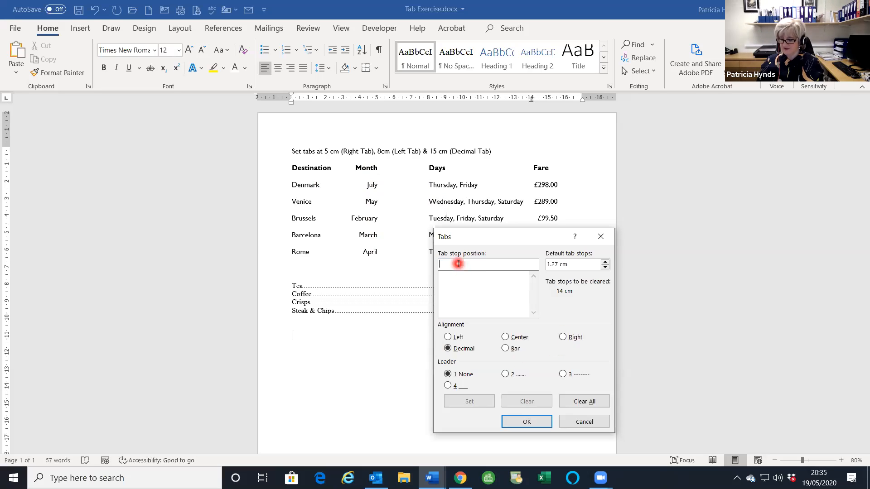
- Set tab stops at 5 cm right, 8 cm left and 15 cm decimal
type("5")
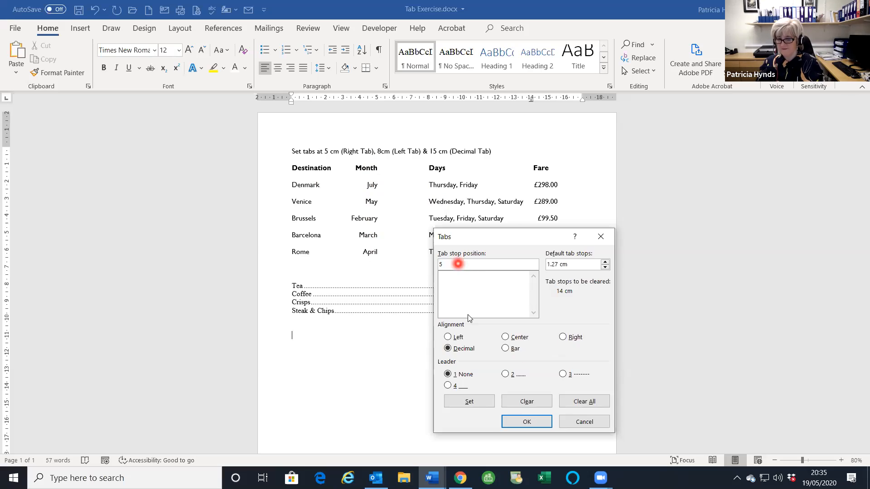
left_click(564, 337)
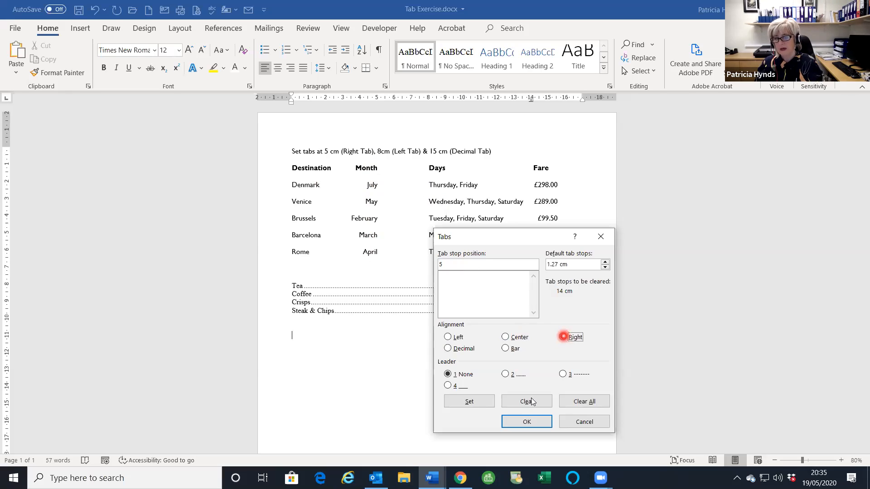
left_click(468, 401)
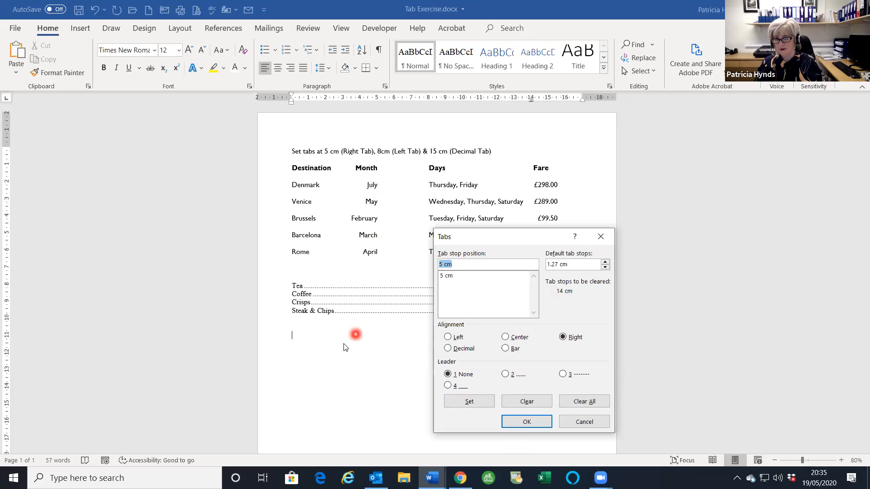
type("8")
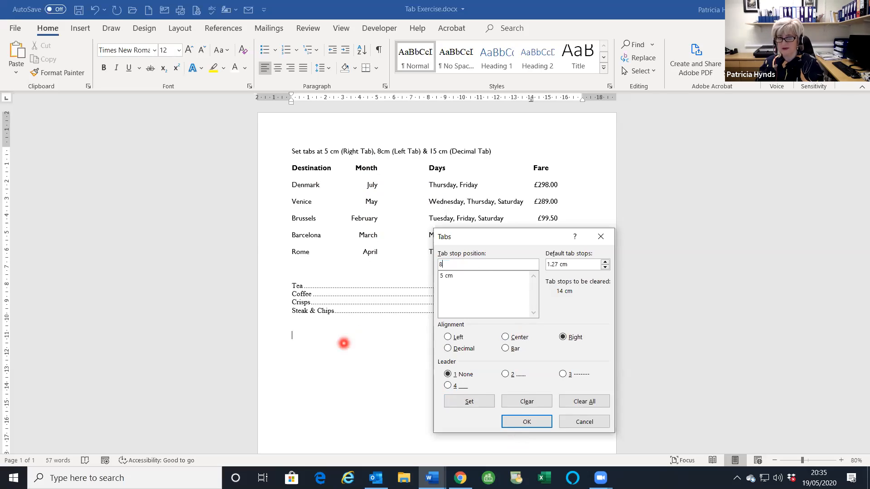
left_click(448, 338)
left_click(472, 399)
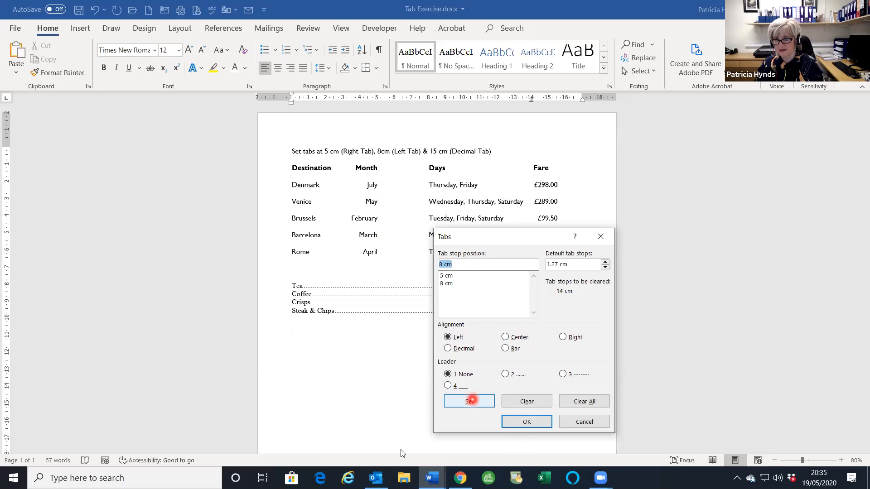
type("15")
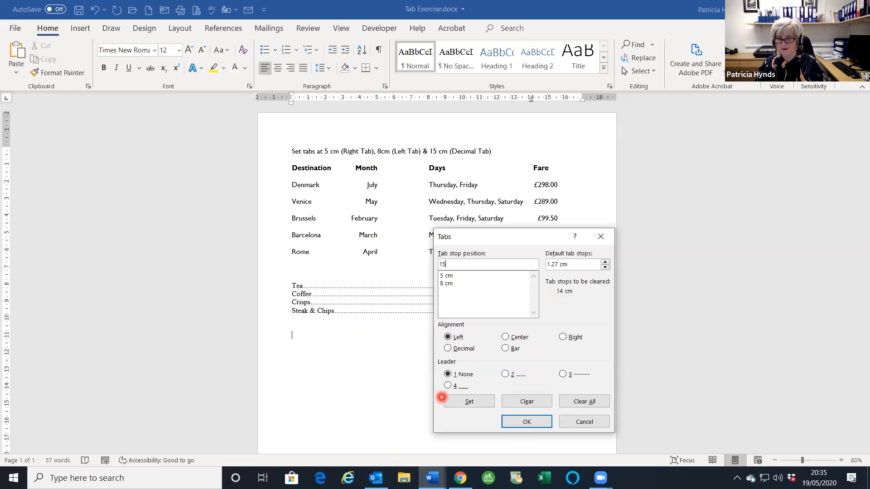
left_click(448, 349)
left_click(465, 404)
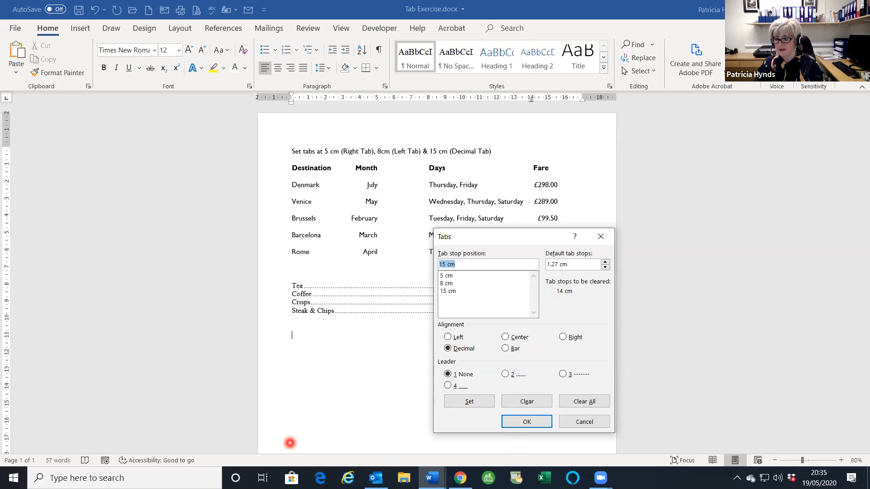
left_click(529, 422)
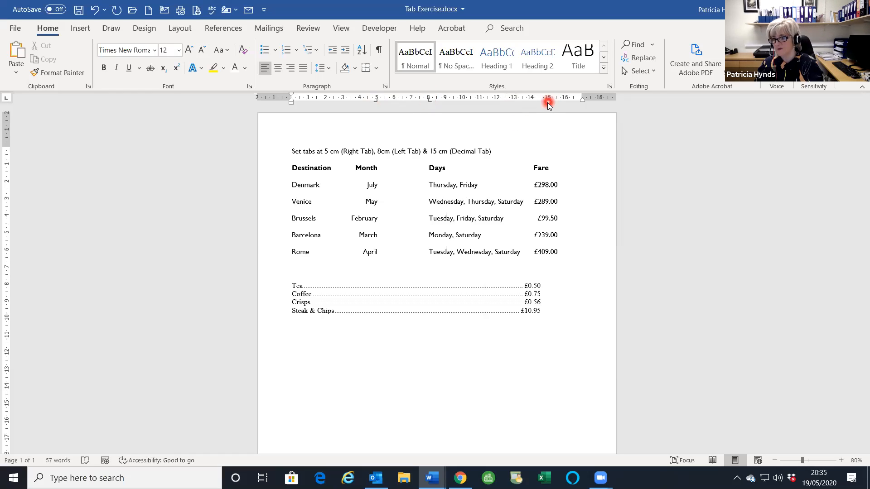
- Type the tab-separated heading Destination, Month, Days, Fare below the price list and zoom to 120%
left_click(522, 388)
type("Destination")
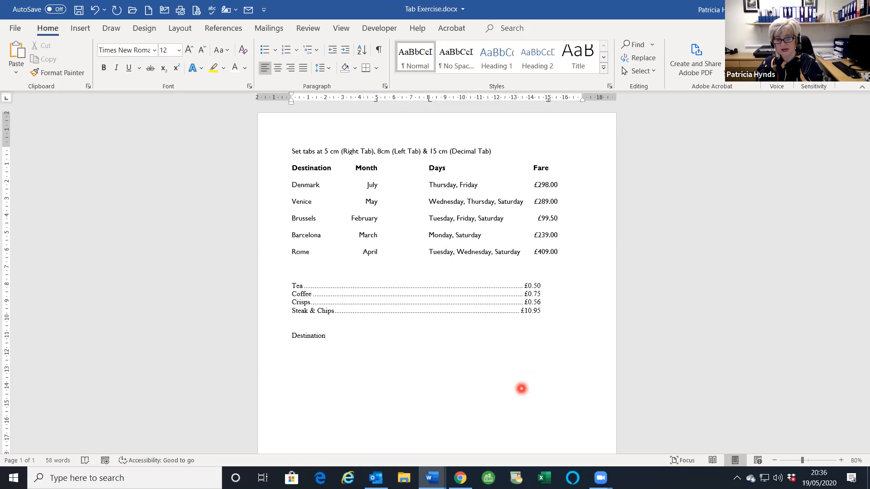
type("Mont")
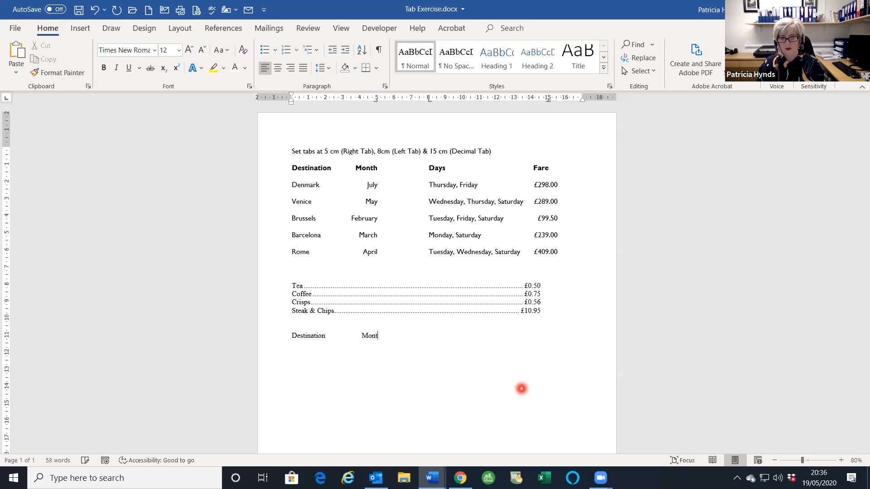
type("h\tD")
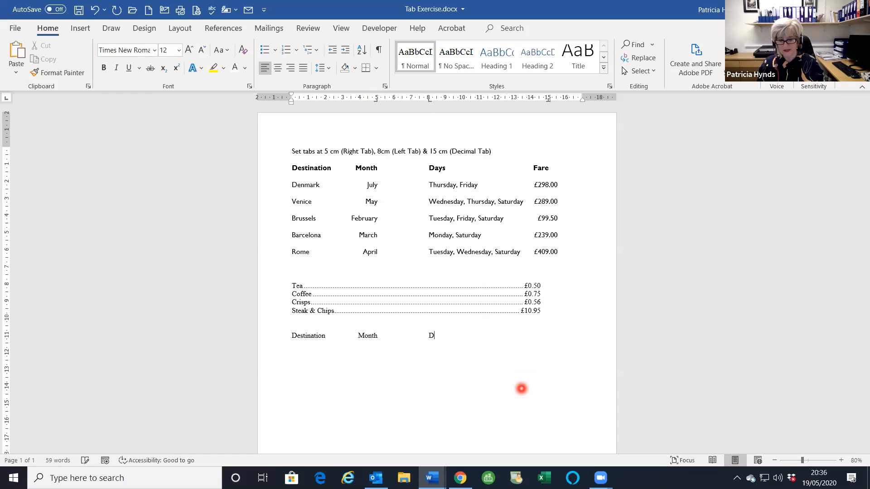
type("ays\tFare")
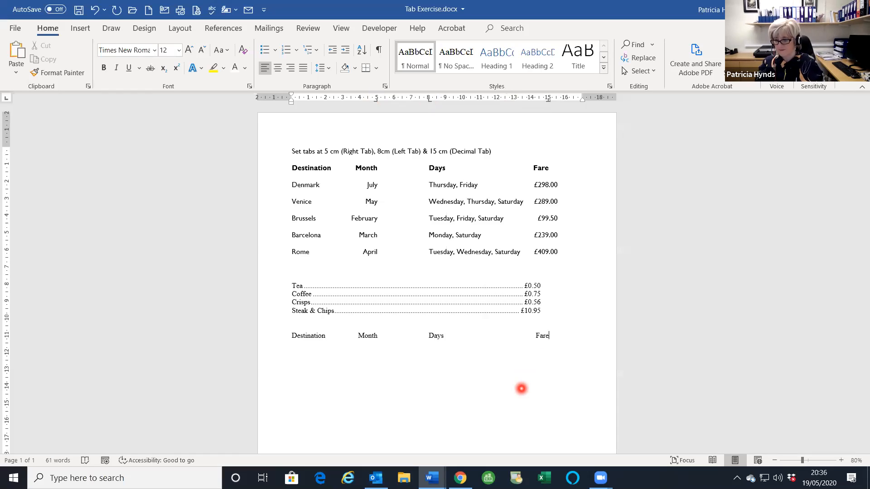
left_click(841, 460)
left_click(841, 461)
left_click(841, 460)
left_click(841, 460)
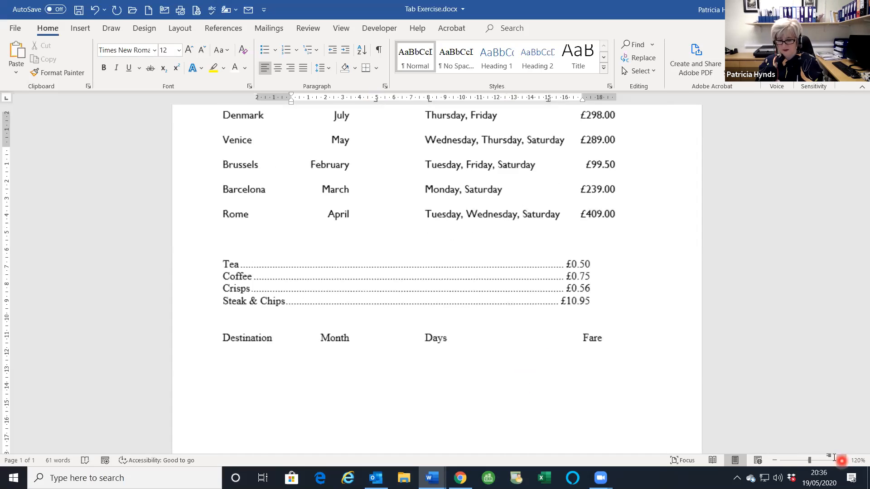
- Add the tabbed Denmark row (July, Thursday, Friday, £298.00), then adjust the 15 cm decimal tab for both lines
key("Return")
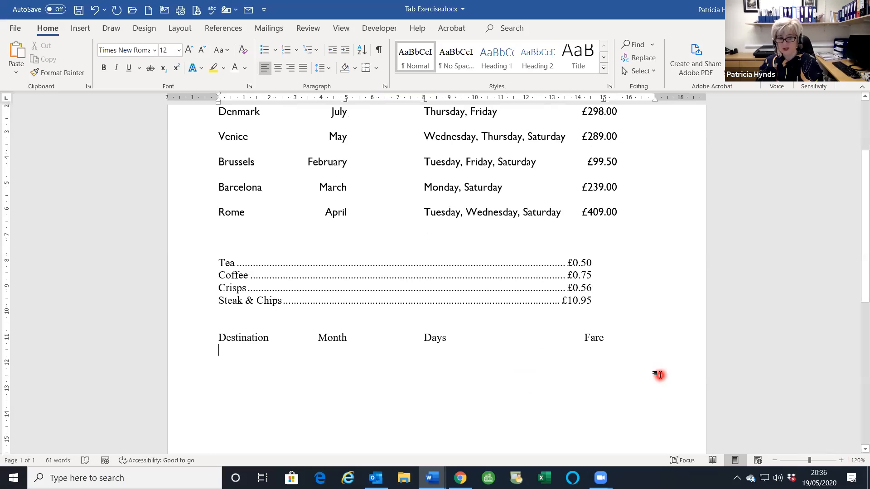
scroll(658, 381, "up", 1)
type("Dename")
key("BackSpace")
key("BackSpace")
key("BackSpace")
type(",a")
key("BackSpace")
key("BackSpace")
type("mark\t")
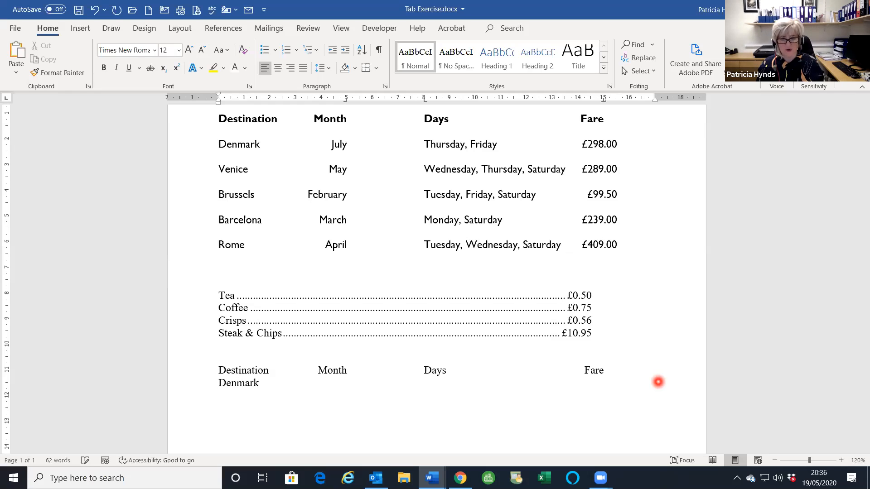
type("July\tThursday, F")
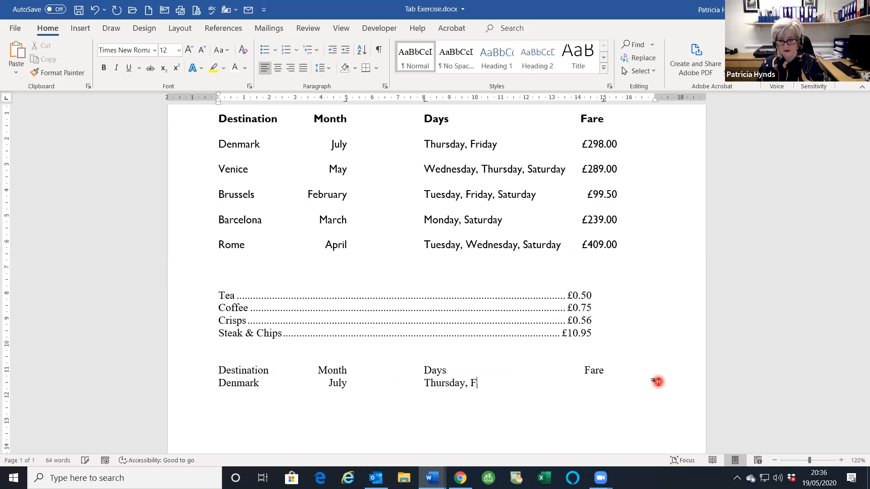
type("riday\t£298.00")
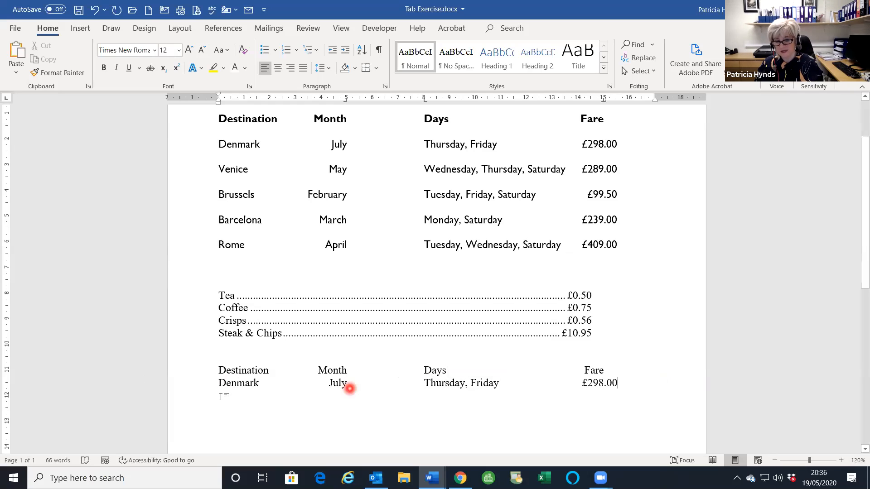
left_click_drag(177, 371, 178, 383)
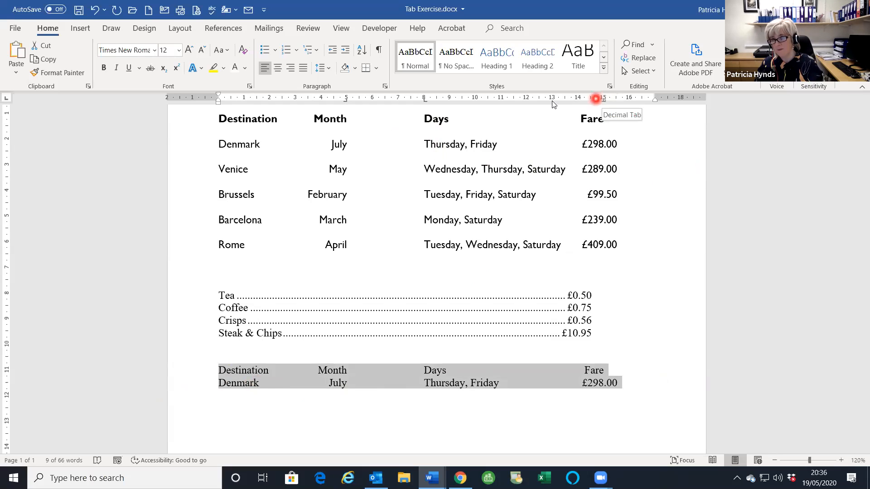
mouse_move(602, 99)
left_mouse_down()
mouse_move(634, 98)
mouse_move(592, 100)
mouse_move(605, 102)
left_mouse_up()
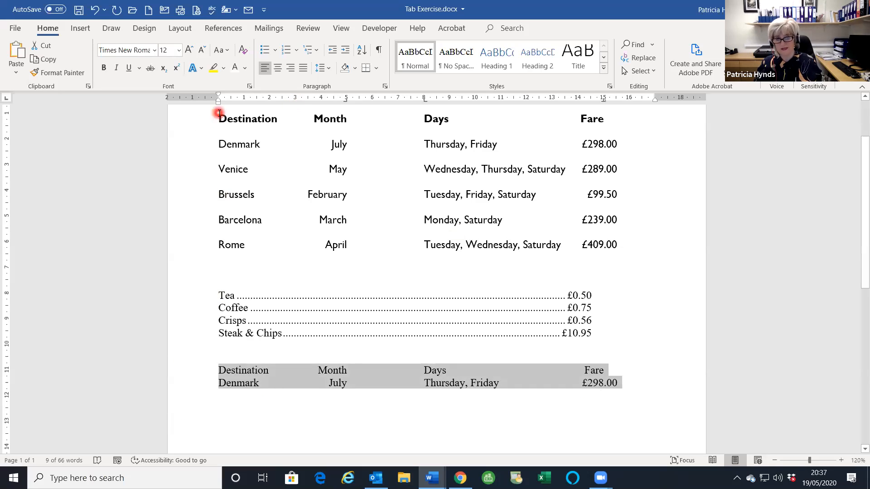
- With formatting marks shown, delete the stray tab after £409.00 on the Rome line, then hide them
left_click(192, 122)
left_click_drag(192, 126, 189, 245)
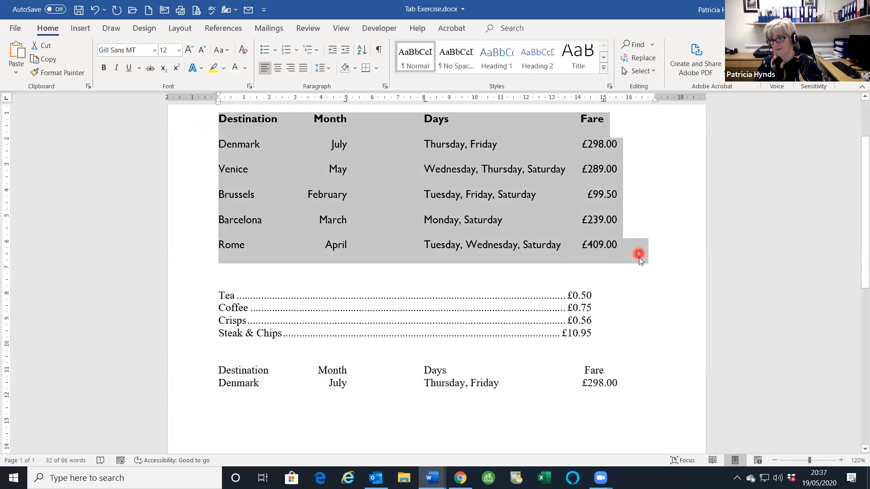
left_click(379, 50)
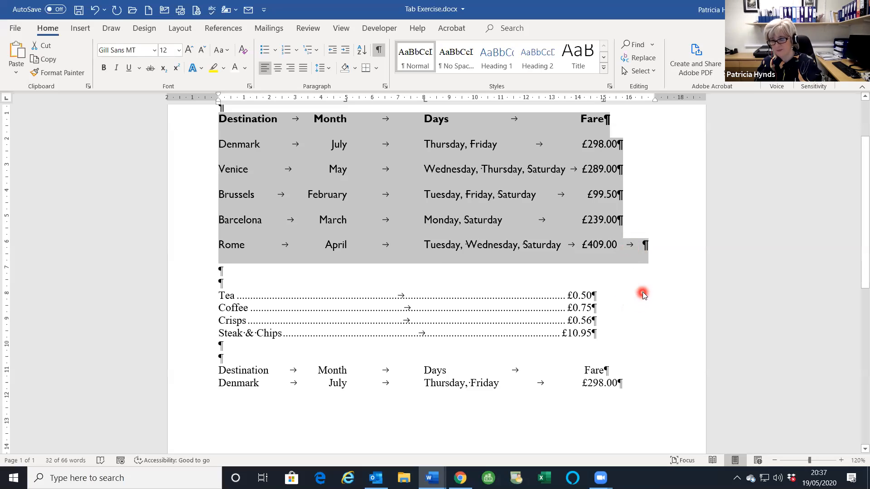
left_click(683, 242)
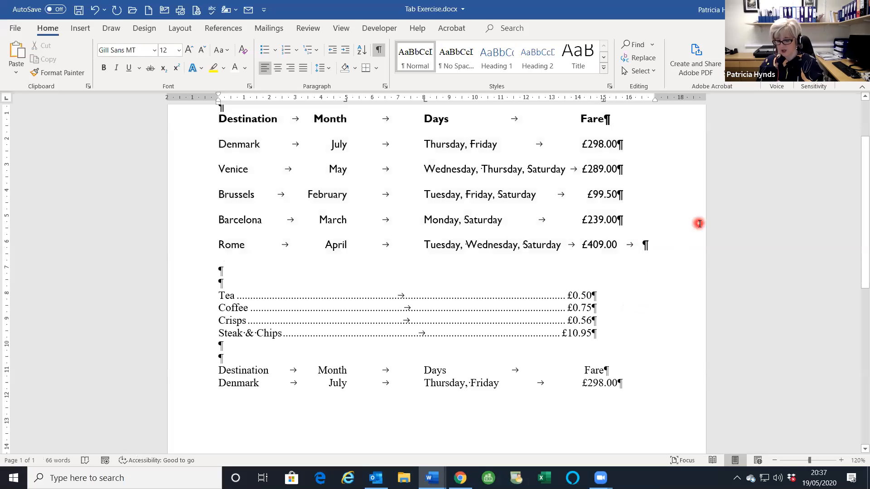
key("BackSpace")
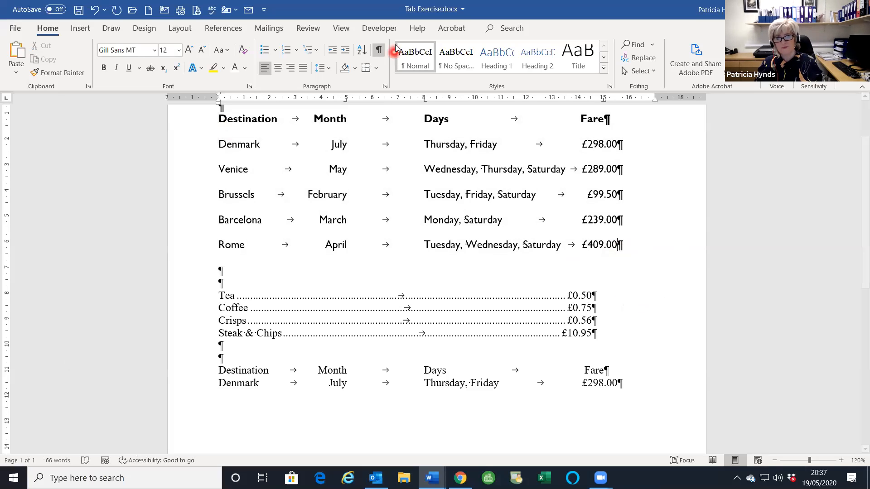
left_click(379, 50)
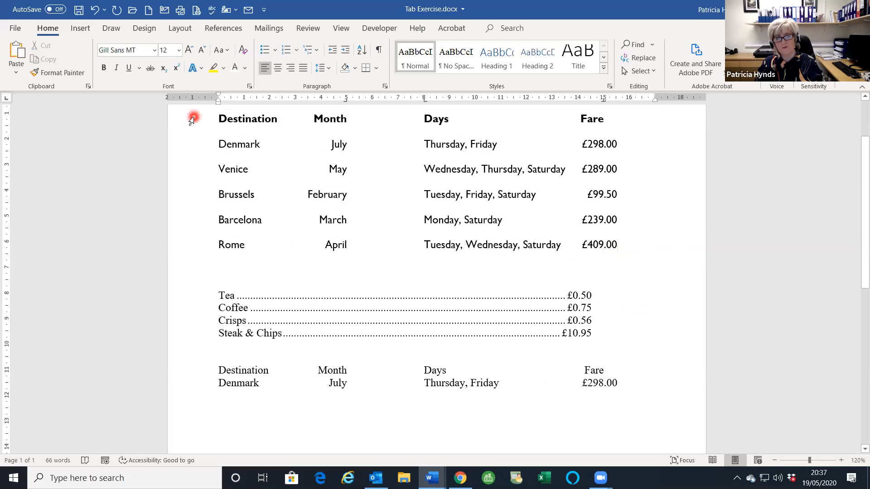
- Convert the Destination-to-Rome tabbed lines into a 4-column table, separating text at tabs
left_click(193, 122)
left_click_drag(193, 165, 196, 242)
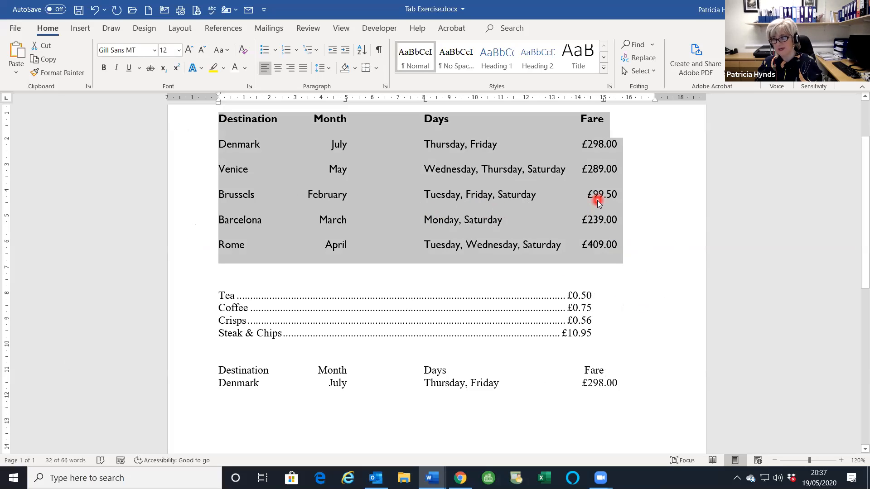
left_click(80, 29)
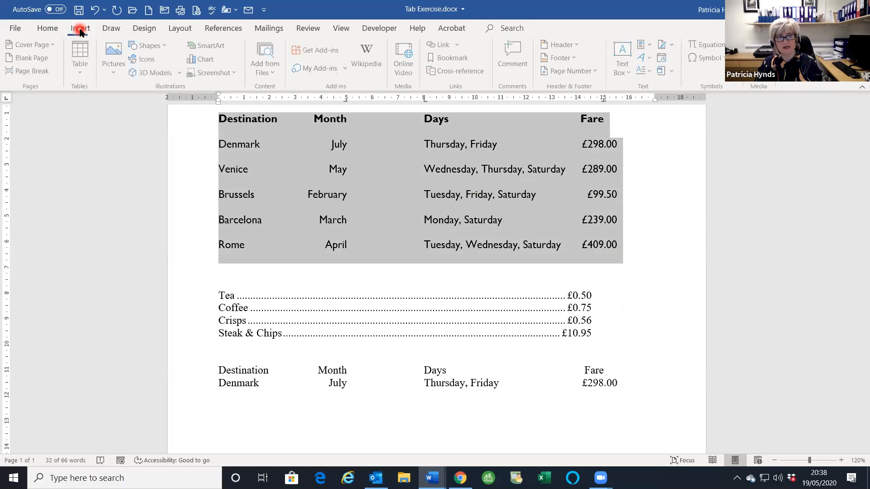
left_click(85, 75)
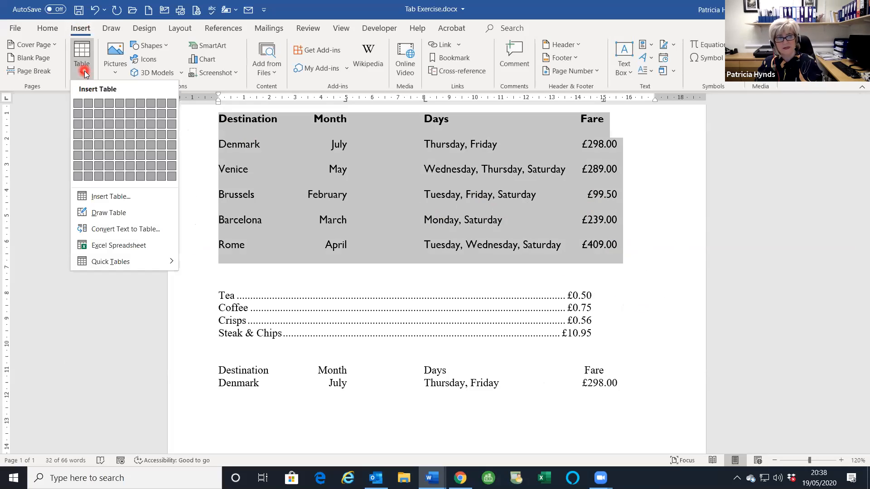
left_click(121, 230)
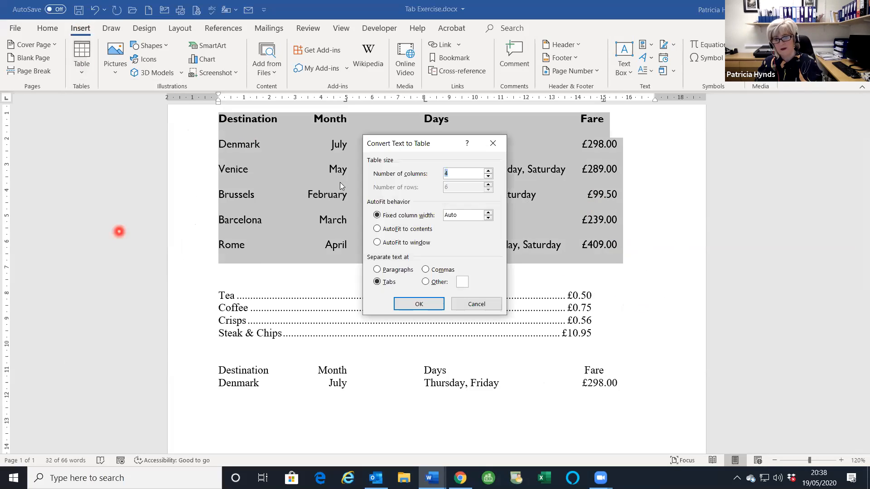
left_click(451, 173)
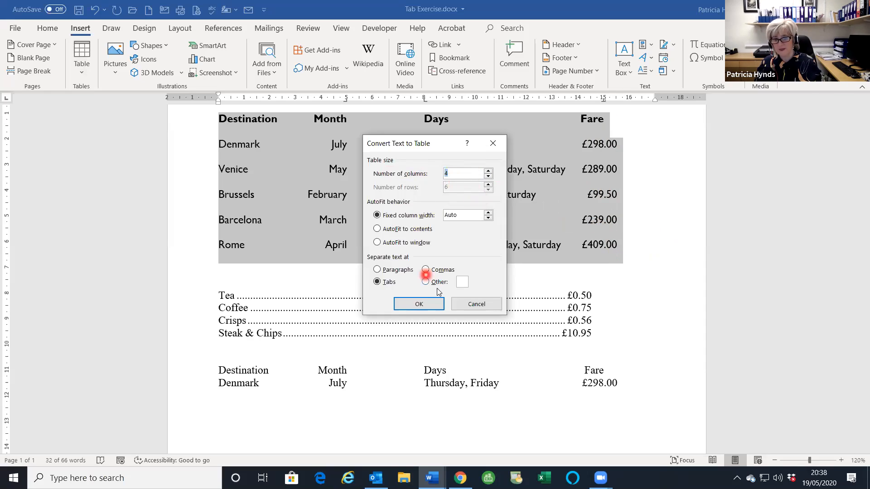
left_click(416, 308)
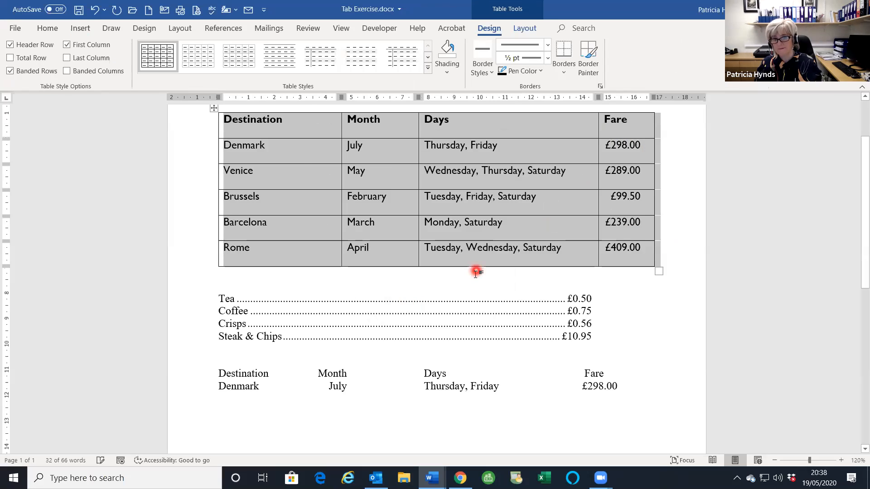
- Use Layout > Convert to Text with Tabs to turn the fares table back into tabbed lines
scroll(476, 272, "up", 3)
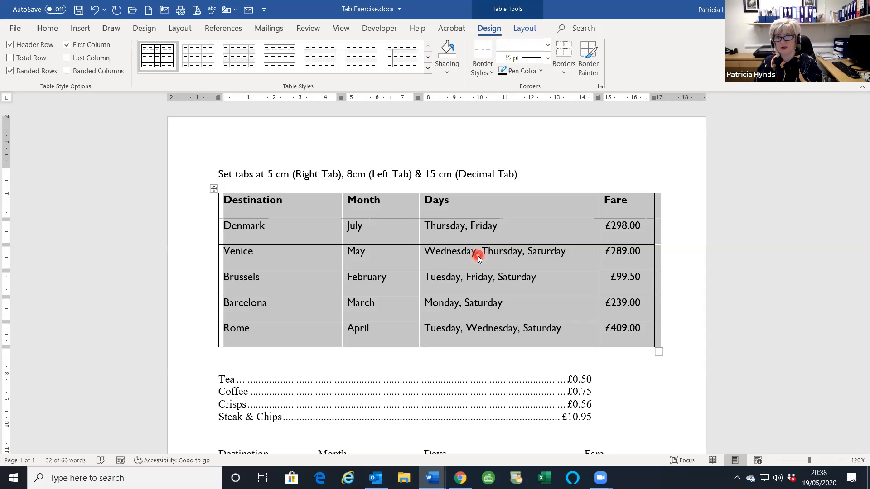
left_click(478, 258)
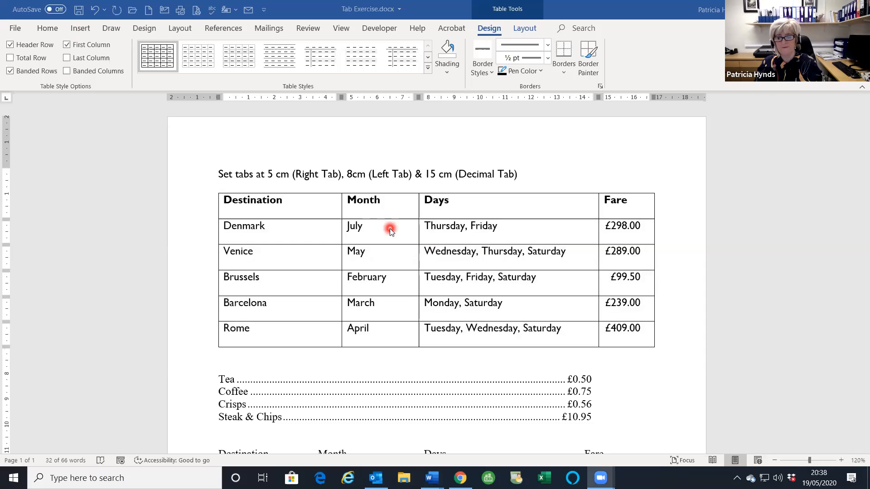
left_click(387, 251)
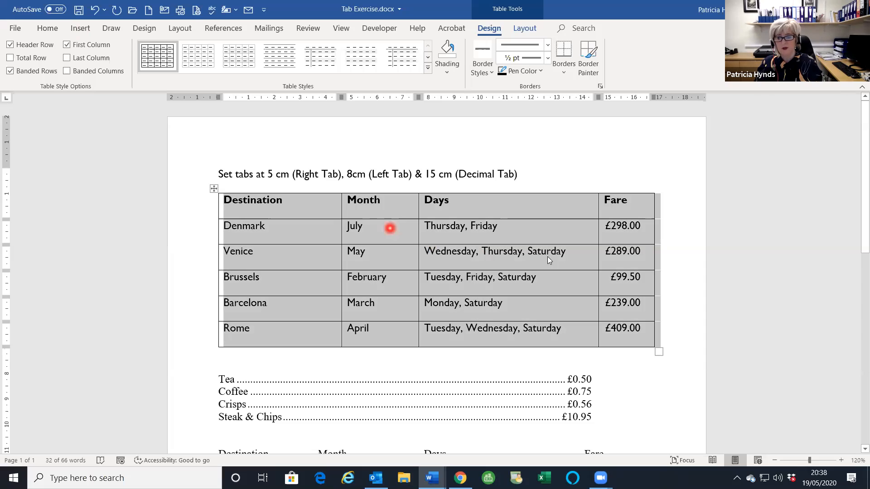
left_click(525, 31)
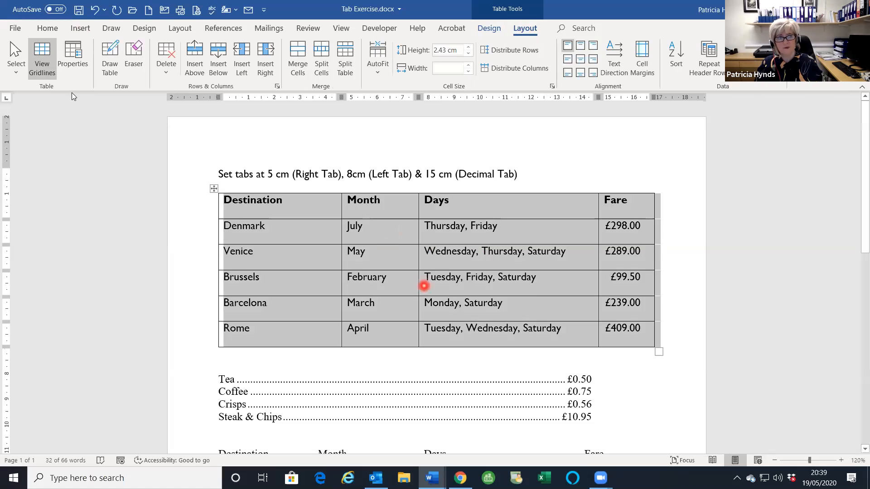
scroll(671, 219, "down", 1)
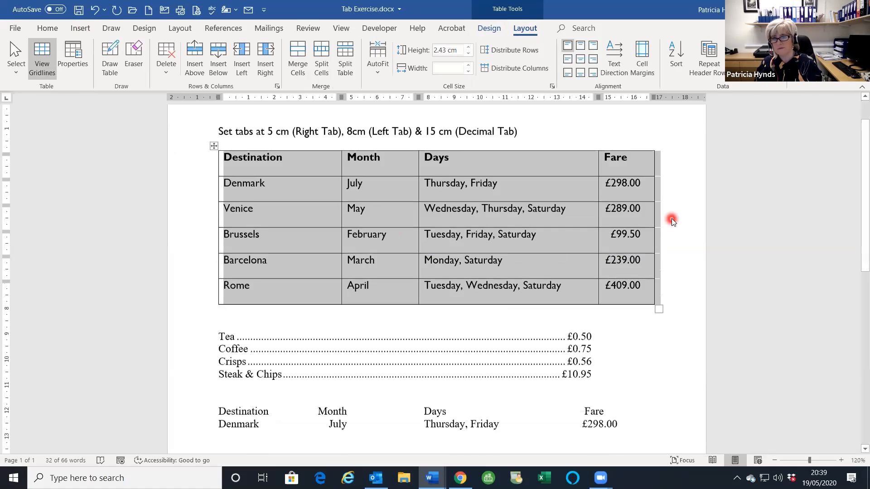
scroll(672, 220, "up", 1)
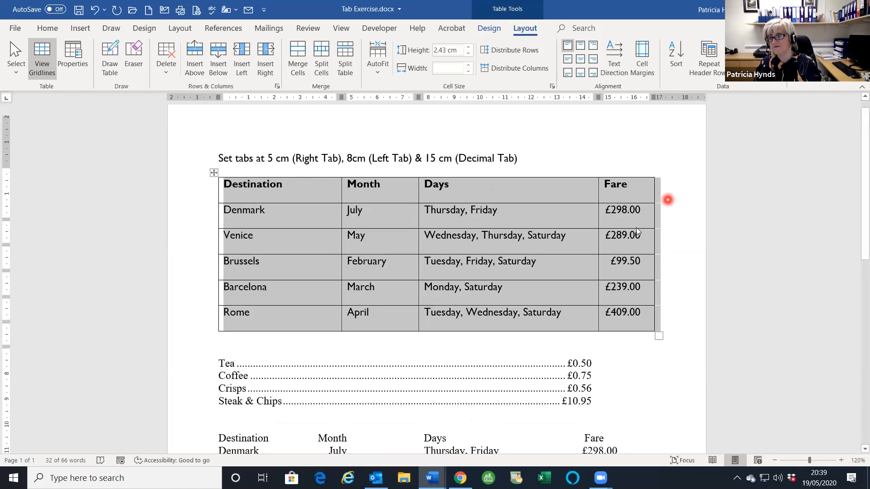
scroll(636, 228, "up", 1)
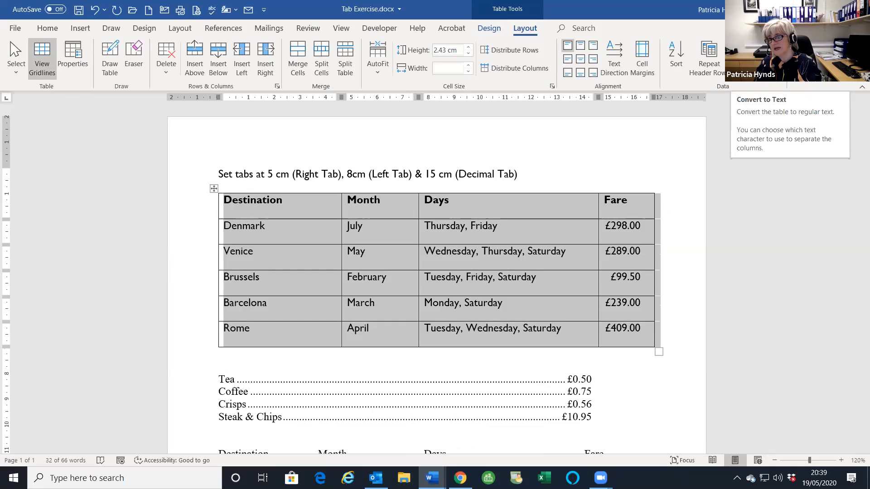
left_click(752, 50)
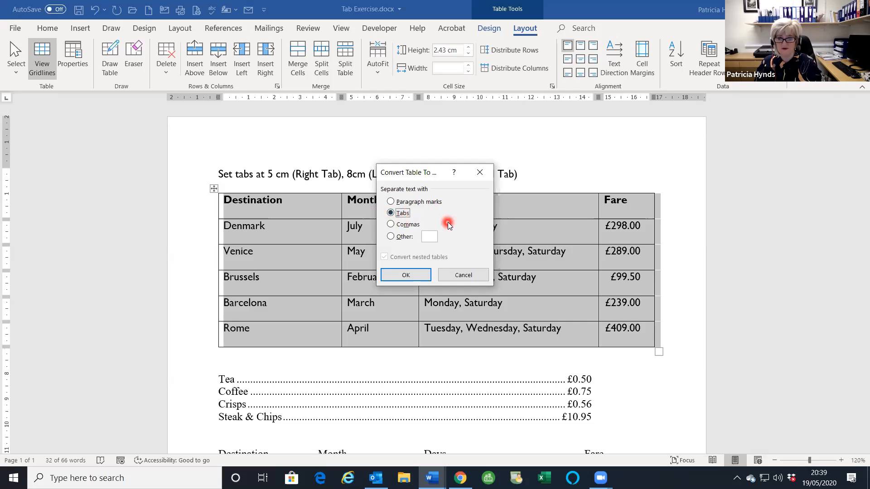
left_click(405, 275)
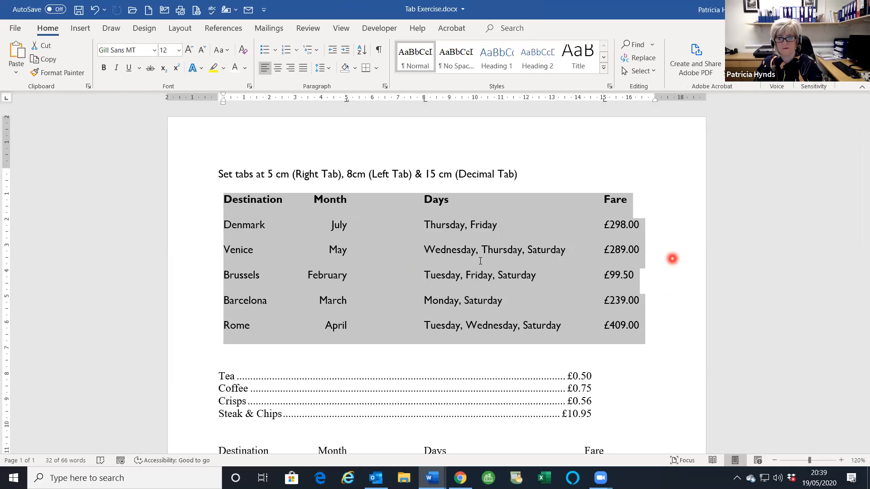
- Open Table.docx by browsing to it from File > Open
scroll(481, 261, "down", 6)
left_click(430, 266)
left_click(14, 29)
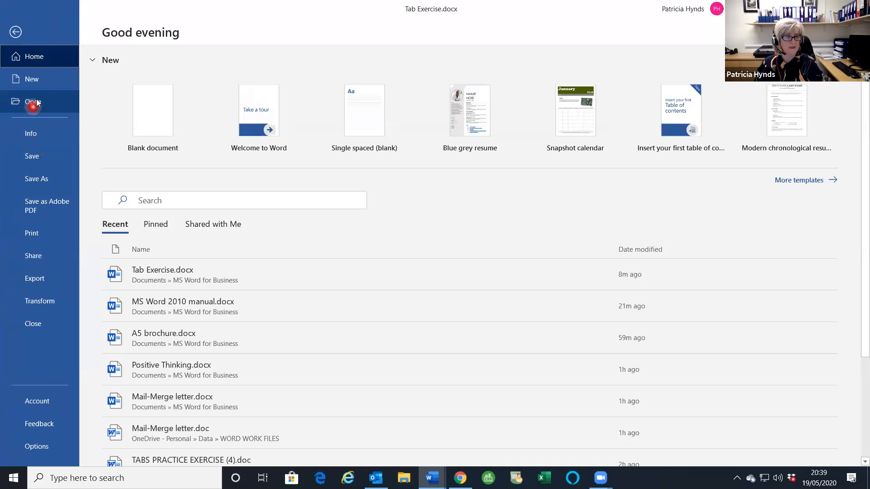
left_click(32, 102)
left_click(150, 289)
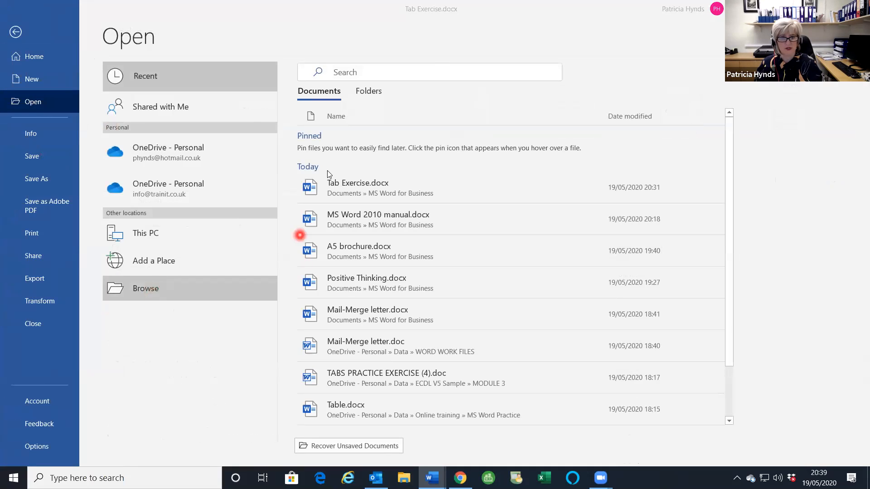
left_click(145, 165)
left_click(337, 253)
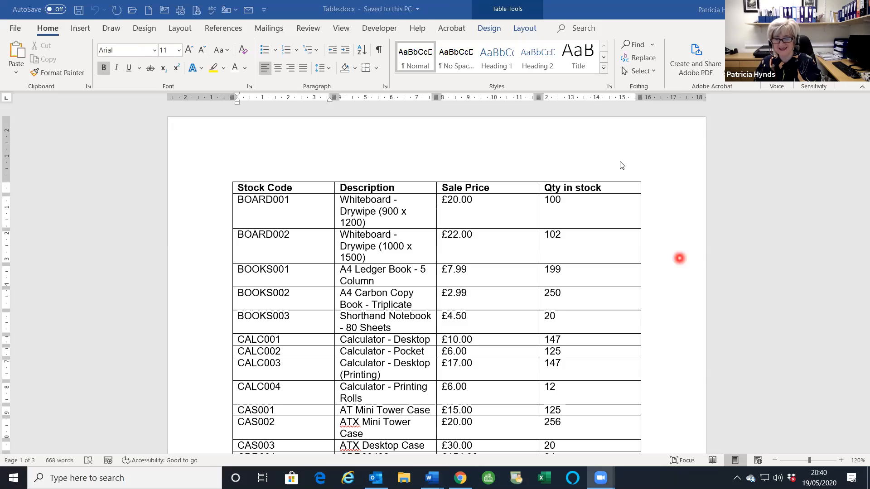
- Select the Qty in stock column and delete it from the stock table
left_click(563, 176)
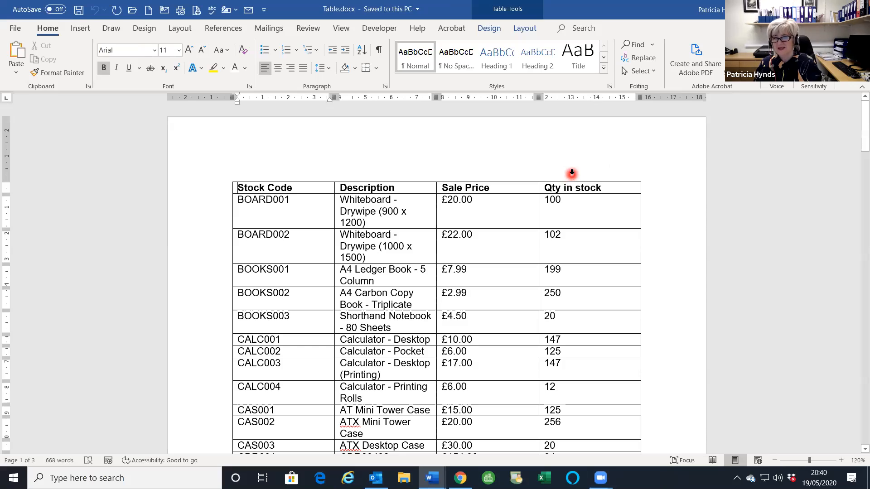
left_click(572, 173)
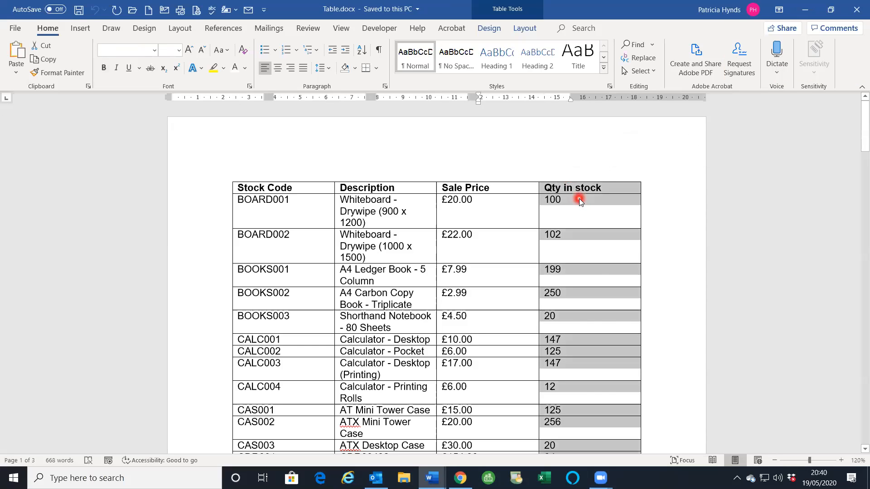
right_click(579, 198)
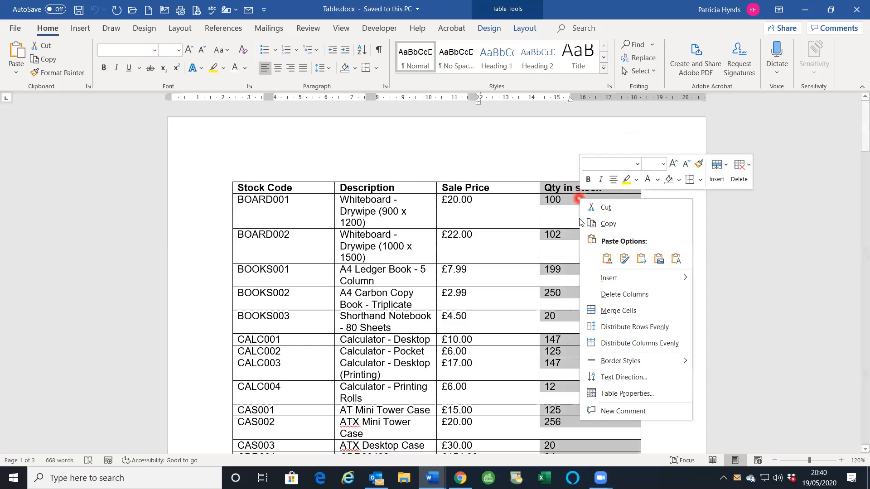
left_click(622, 295)
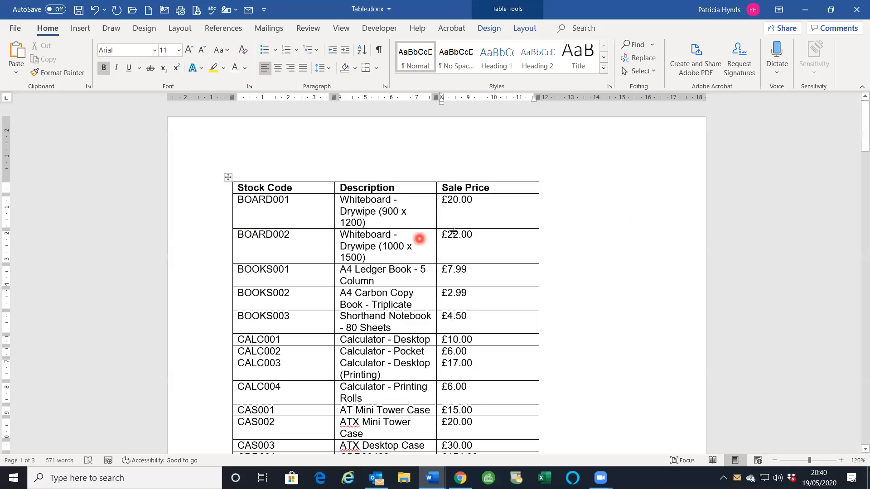
- Apply AutoFit Contents, then AutoFit Window, to the stock table
left_click(528, 33)
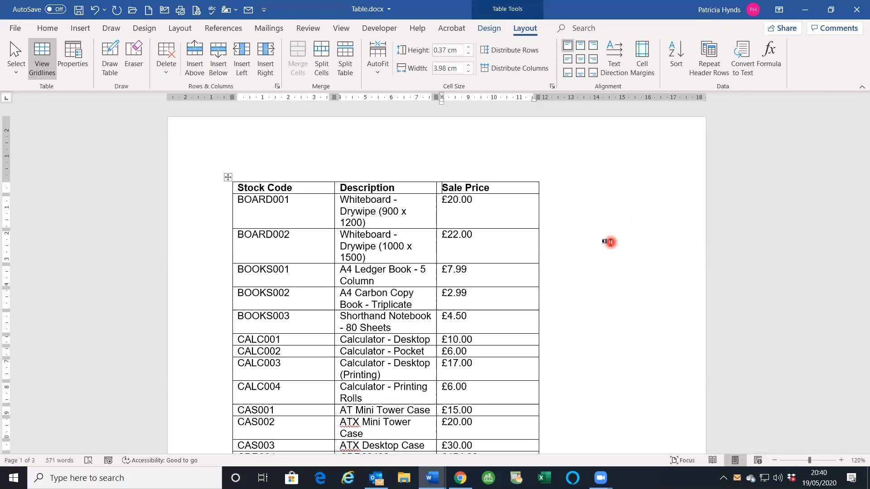
left_click(378, 60)
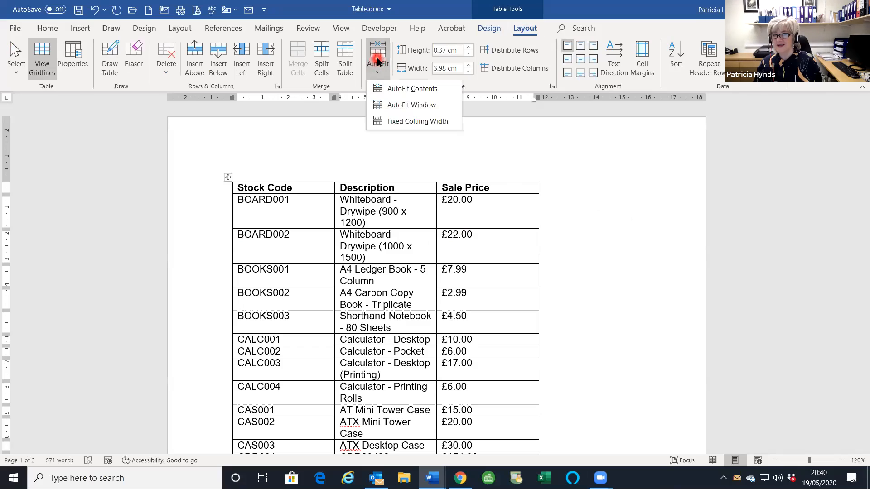
left_click(393, 91)
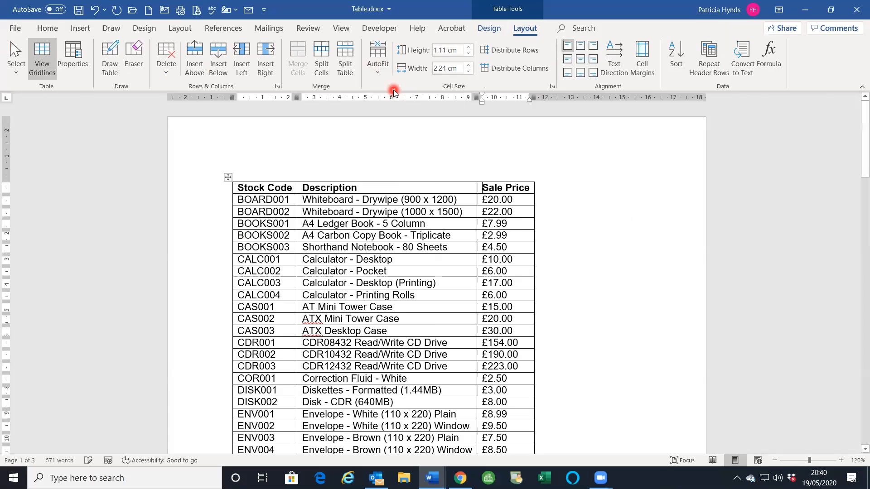
left_click(379, 59)
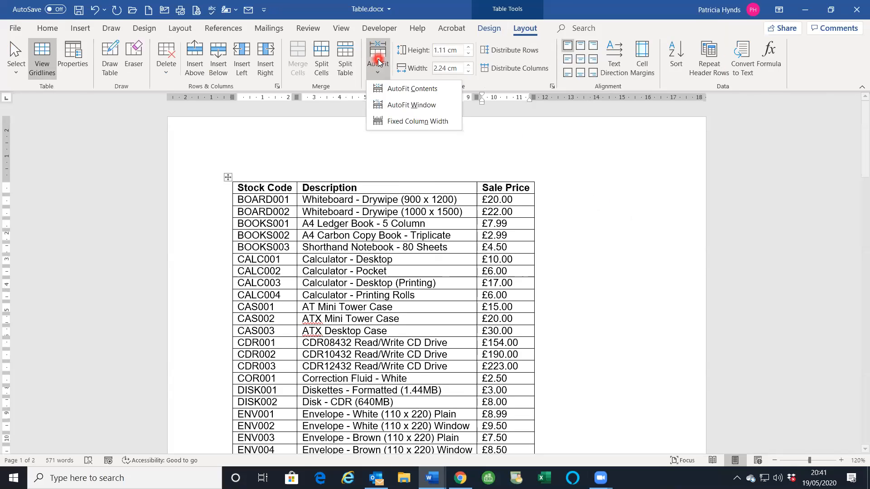
left_click(389, 106)
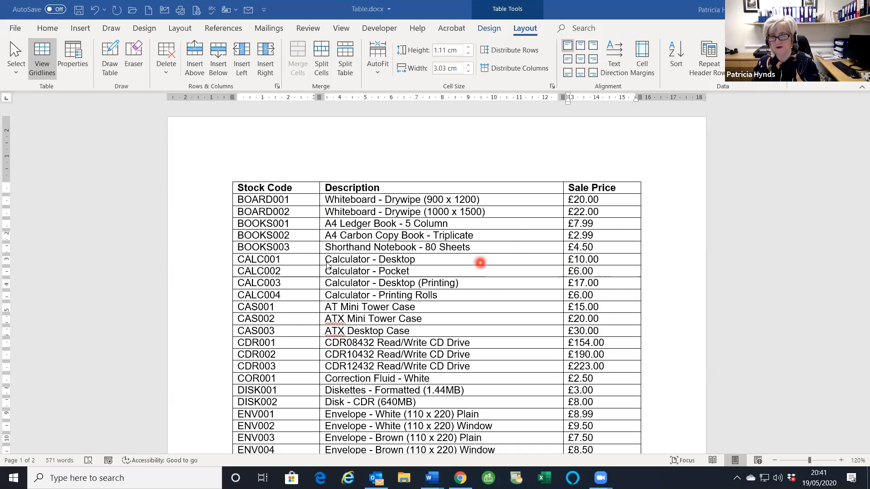
- Review the resized table and select its Stock Code, Description, Sale Price header row
scroll(581, 313, "down", 2)
scroll(580, 308, "up", 1)
scroll(468, 251, "up", 1)
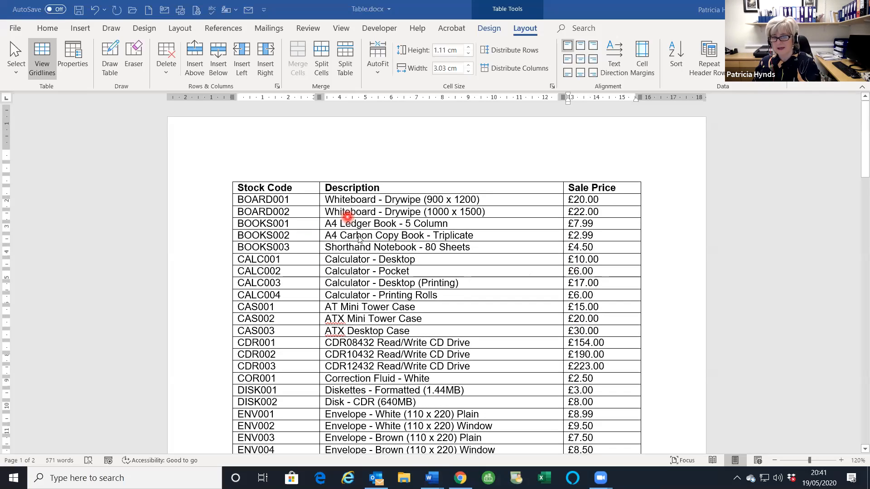
scroll(375, 259, "down", 20)
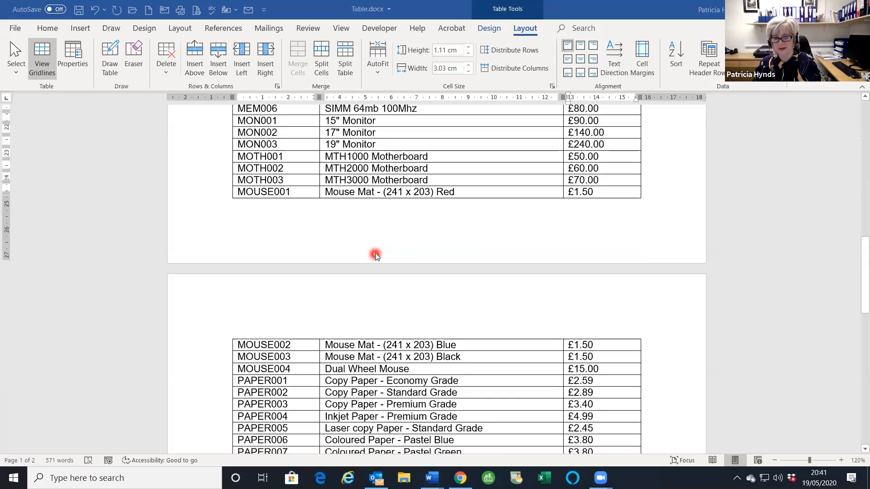
scroll(414, 288, "down", 10)
scroll(419, 265, "up", 5)
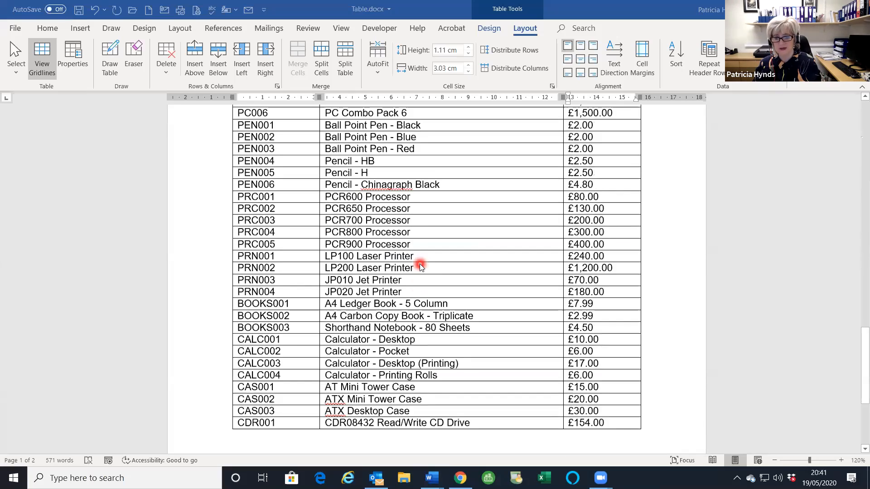
scroll(419, 264, "up", 15)
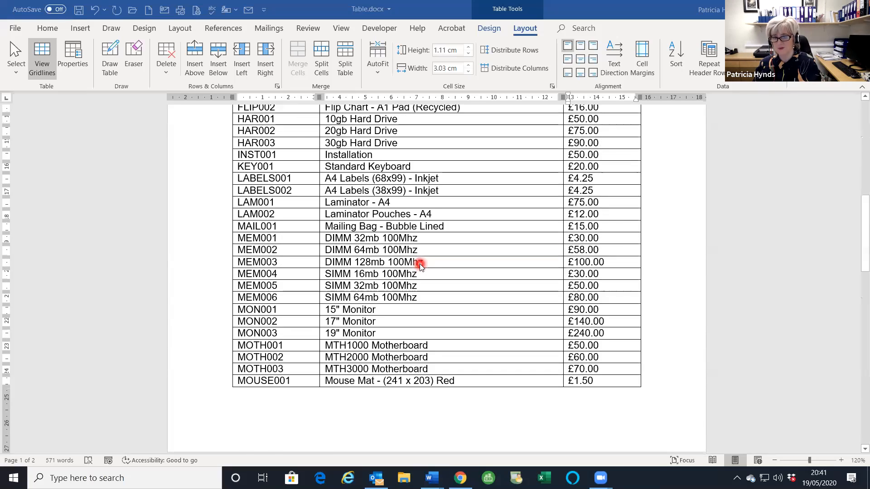
scroll(420, 264, "up", 5)
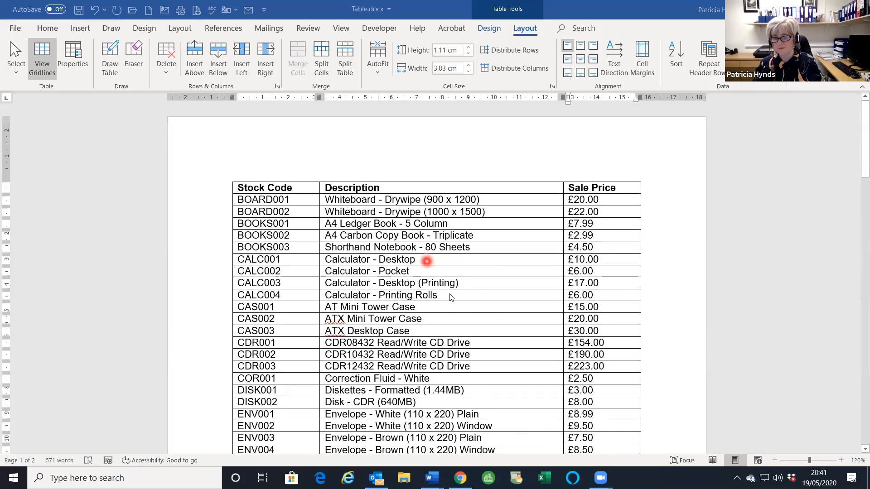
scroll(453, 276, "down", 8)
scroll(453, 286, "down", 6)
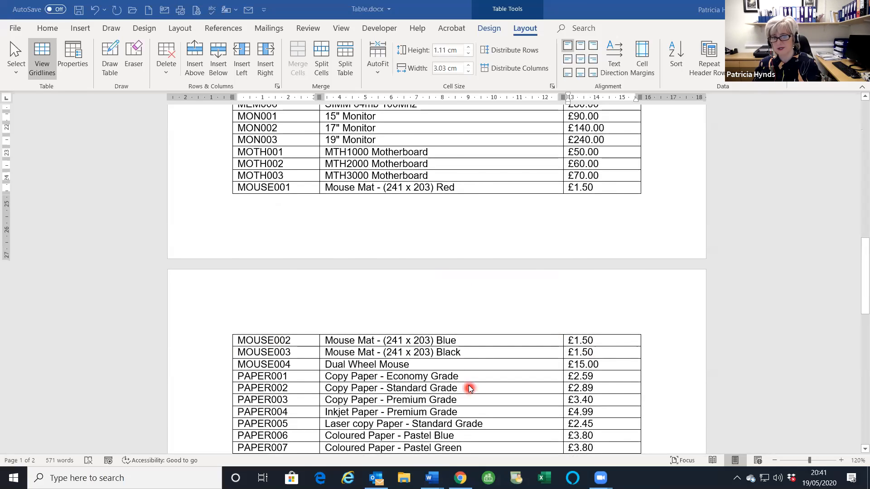
scroll(467, 385, "up", 8)
scroll(412, 245, "up", 7)
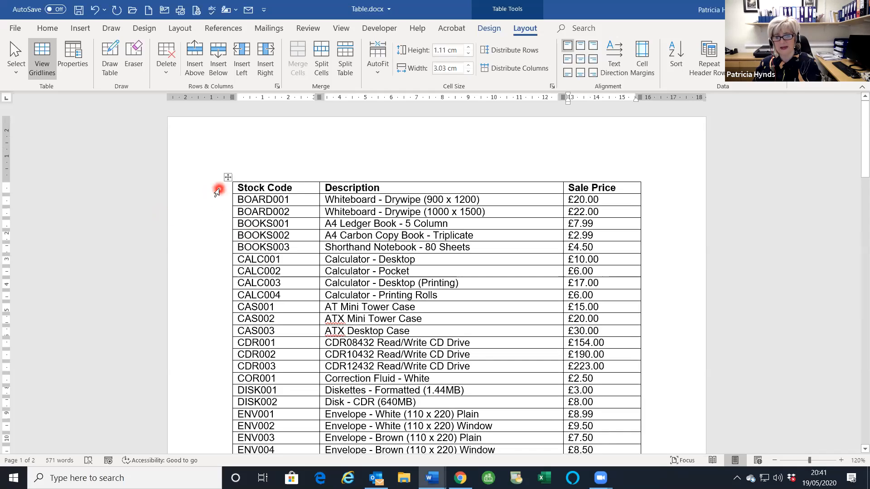
left_click(219, 189)
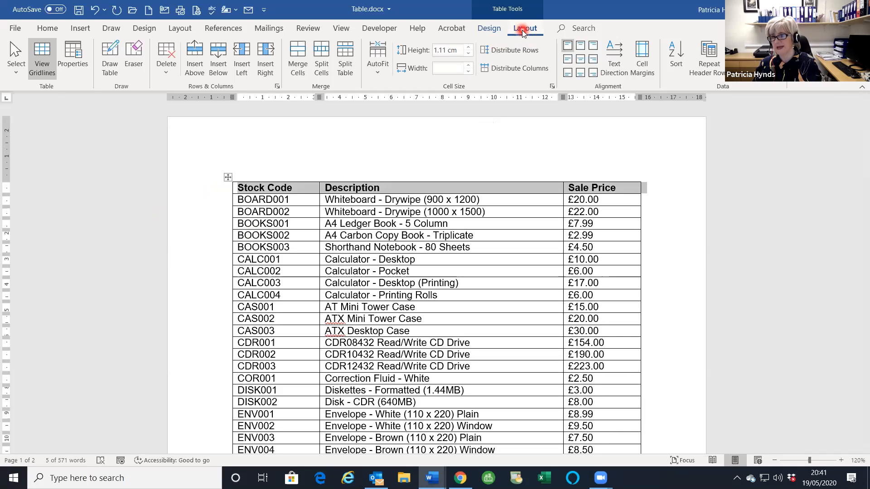
- Turn on Repeat Header Rows and scroll to confirm the header appears atop page 2
left_click(709, 75)
scroll(618, 281, "down", 3)
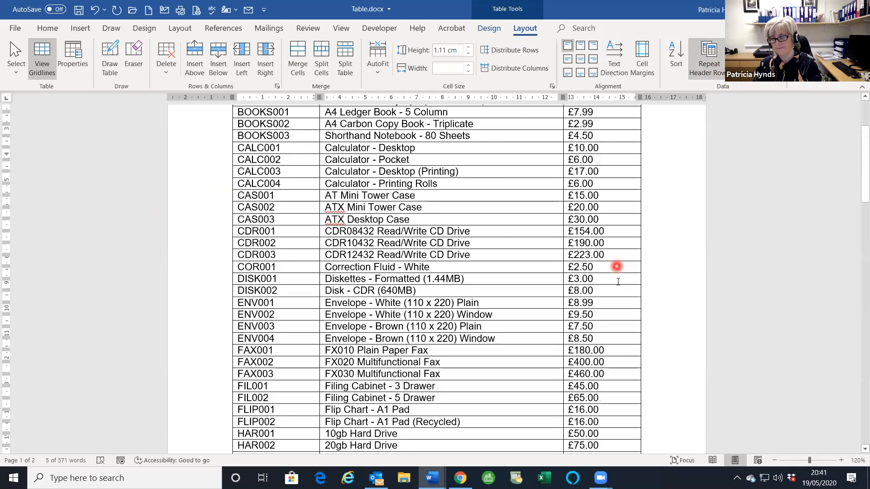
scroll(618, 282, "down", 15)
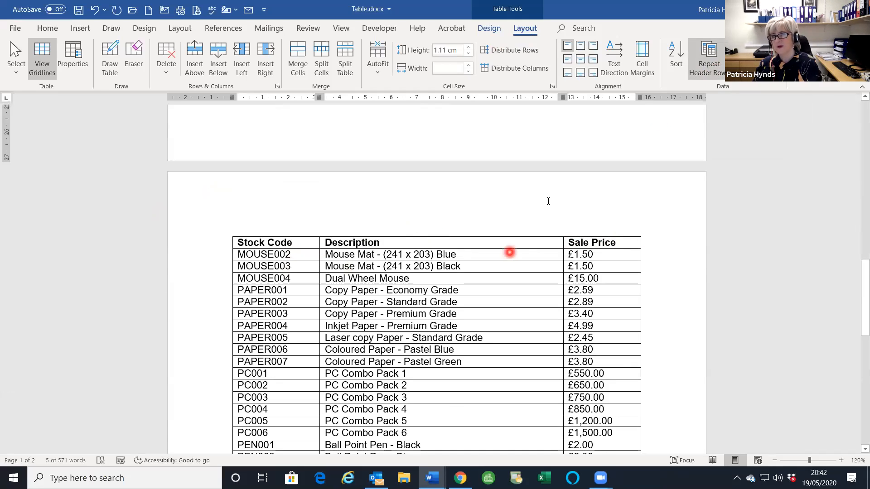
scroll(497, 201, "up", 2)
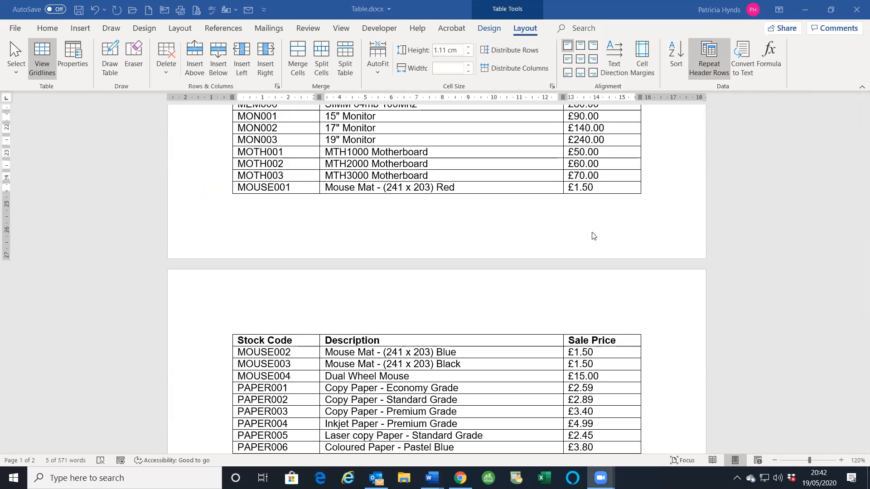
scroll(593, 233, "down", 2)
scroll(602, 235, "down", 2)
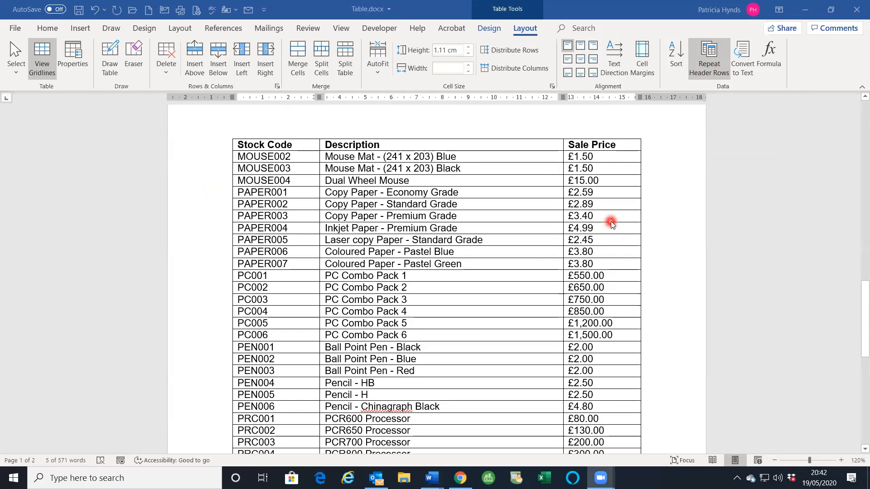
scroll(621, 251, "down", 6)
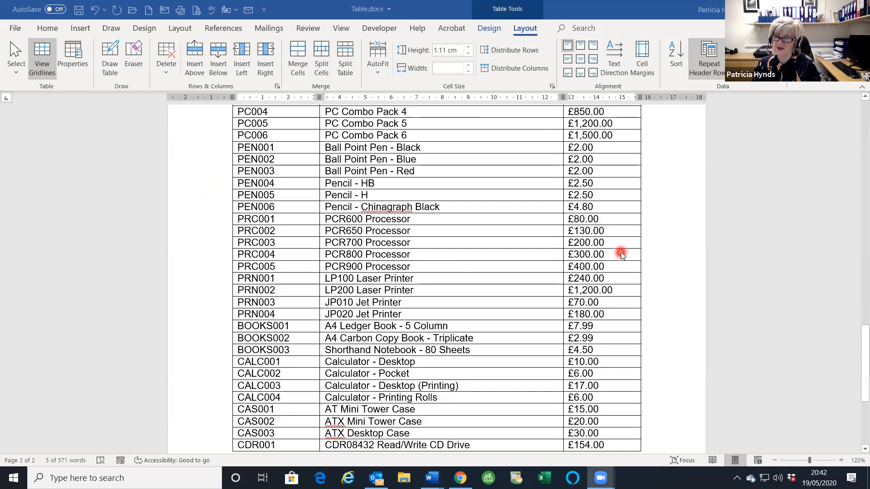
scroll(589, 292, "down", 1)
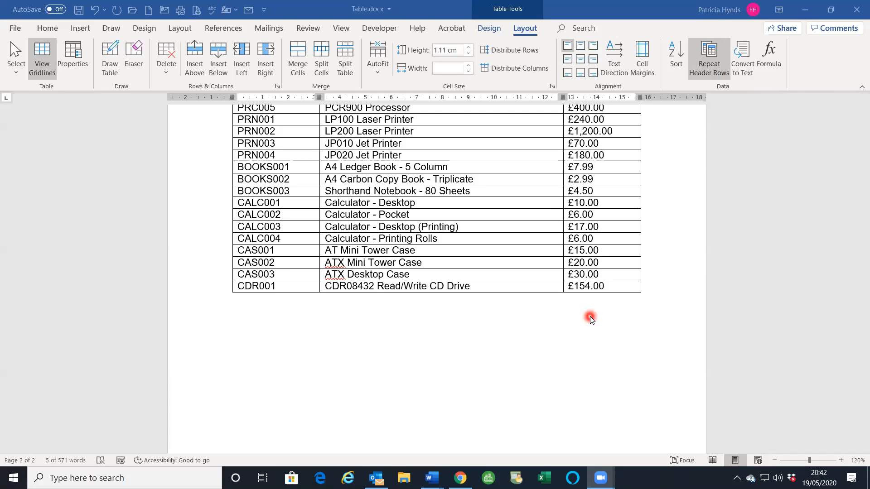
left_click(620, 289)
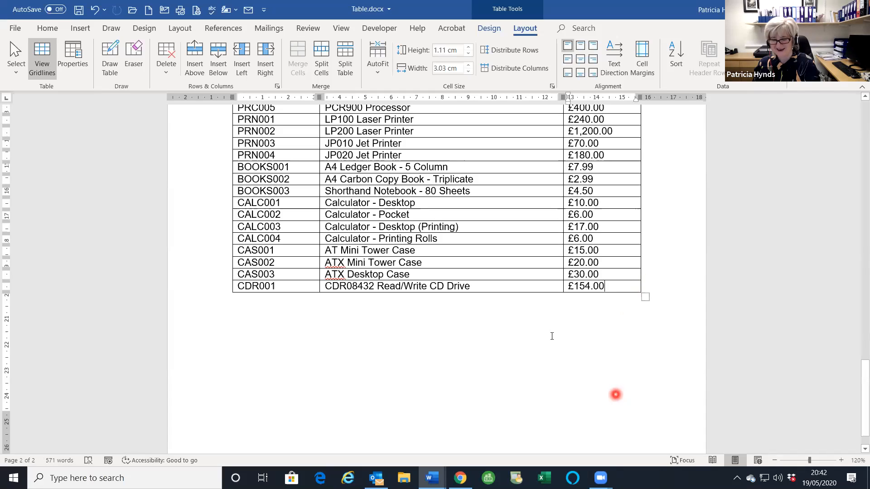
key("Tab")
key("Tab")
key("Tab")
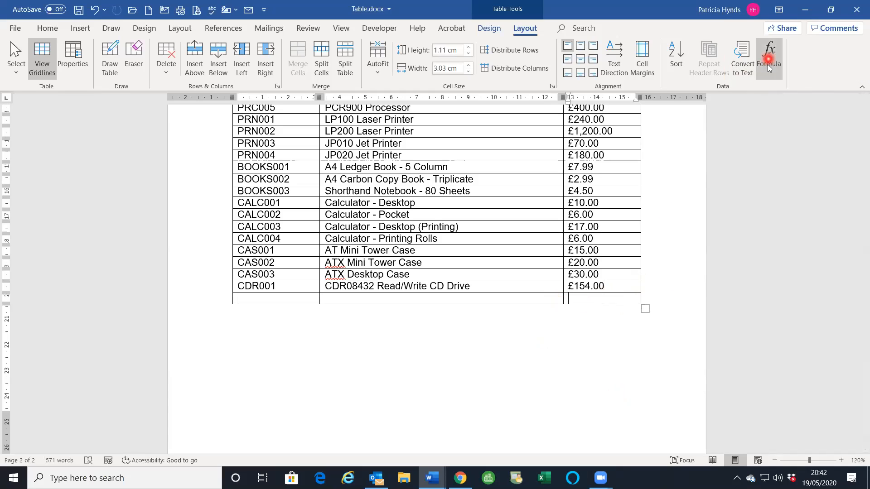
left_click(772, 63)
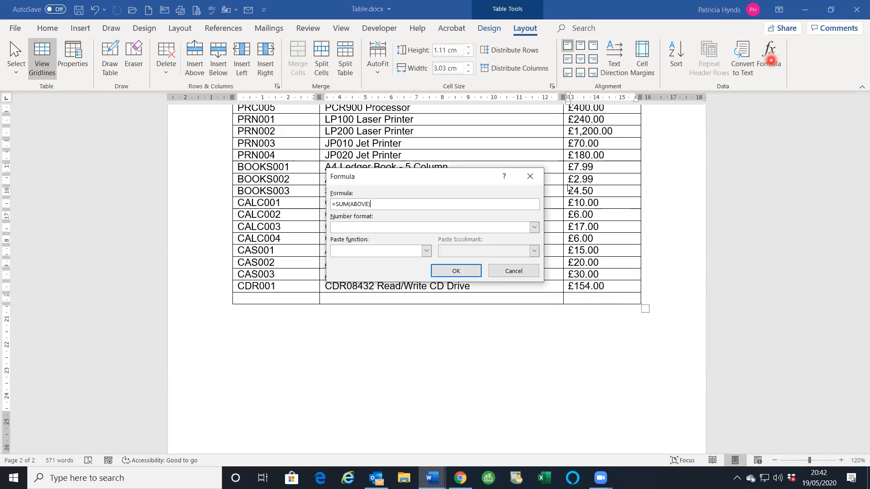
left_click(457, 271)
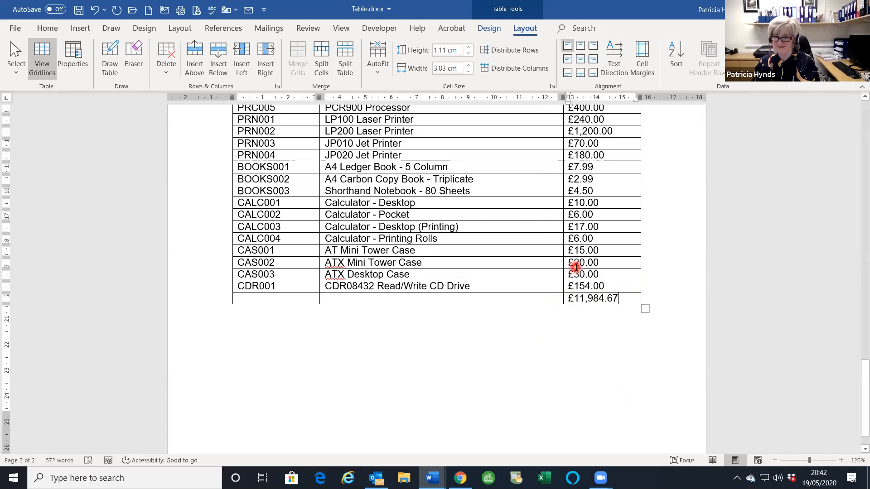
scroll(592, 320, "up", 3)
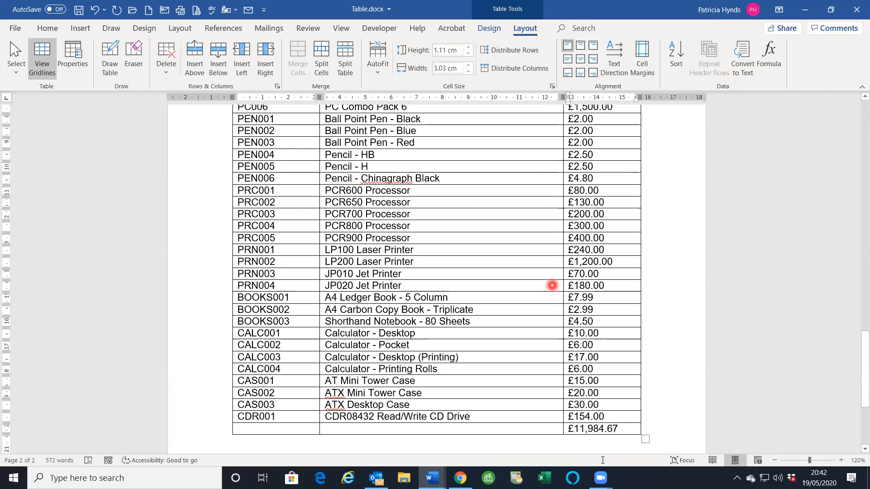
scroll(597, 376, "up", 2)
scroll(589, 374, "down", 3)
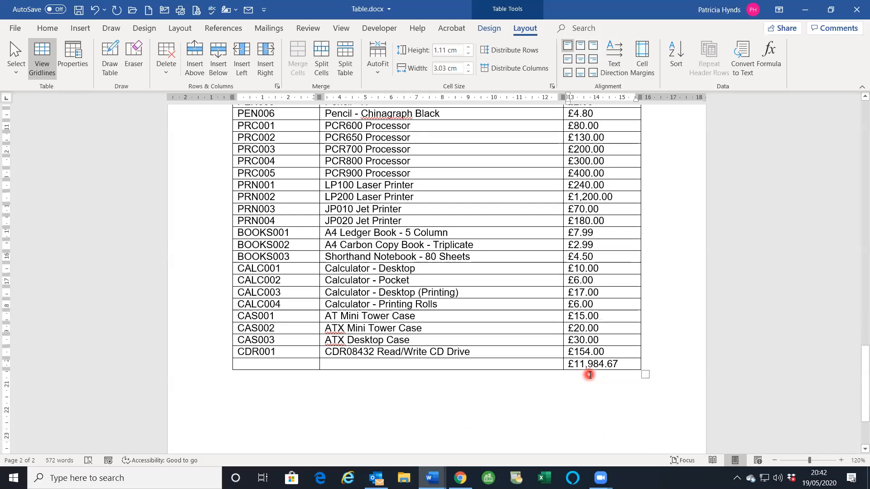
left_click(580, 364)
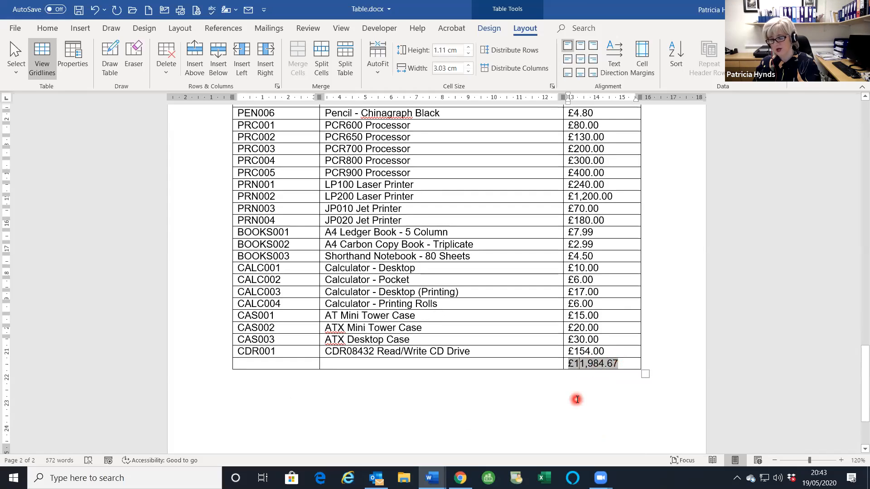
scroll(578, 397, "down", 3)
scroll(578, 397, "up", 15)
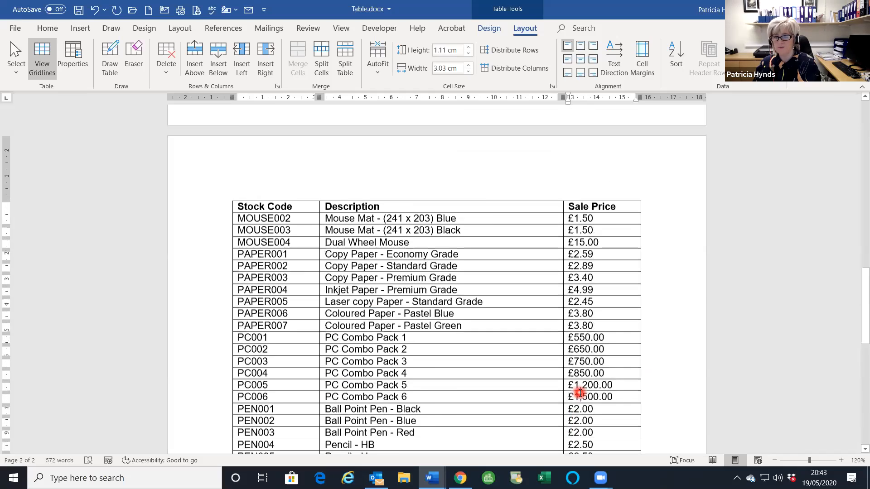
scroll(581, 388, "up", 13)
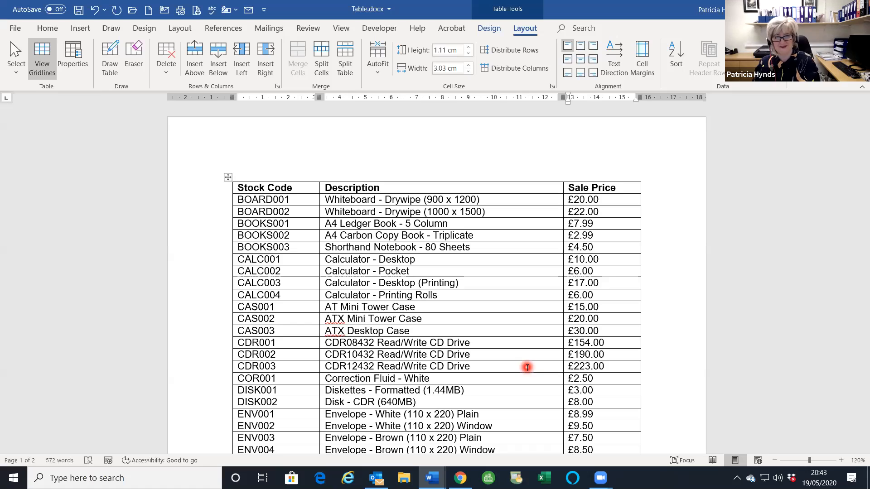
scroll(630, 404, "down", 10)
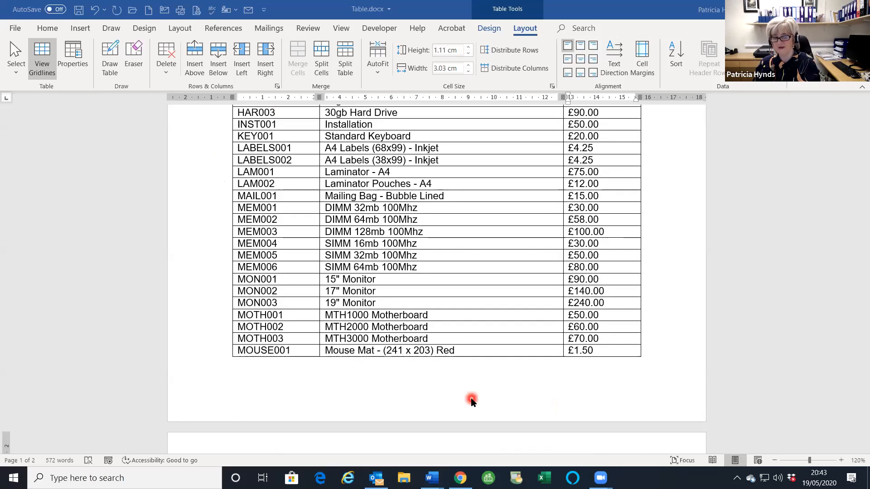
- Insert a FileName field with the full folder path into the Table.docx footer
left_click(323, 397)
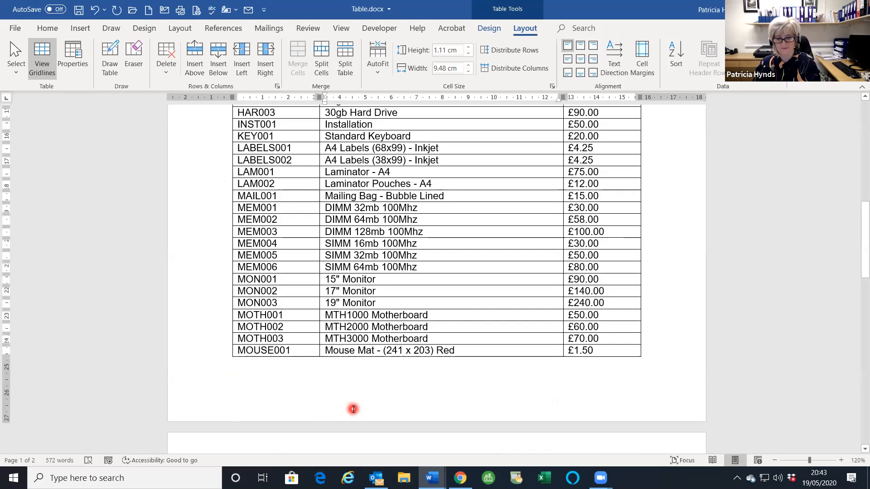
double_click(353, 409)
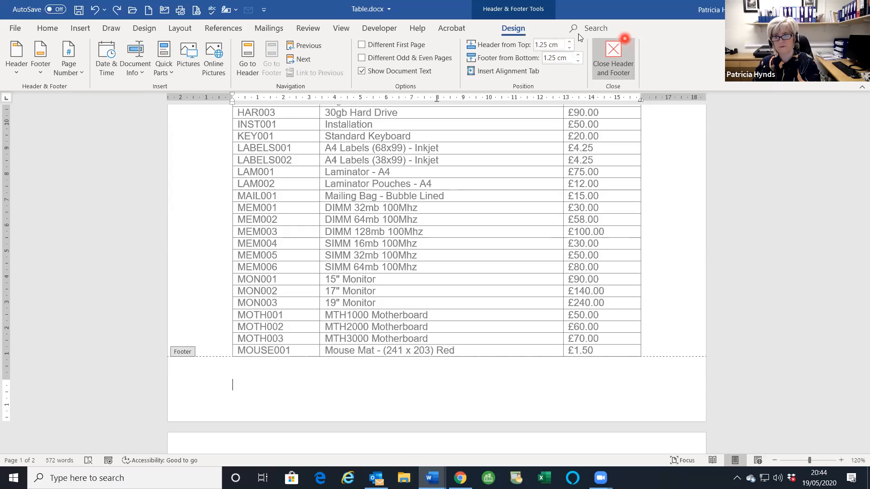
left_click(161, 72)
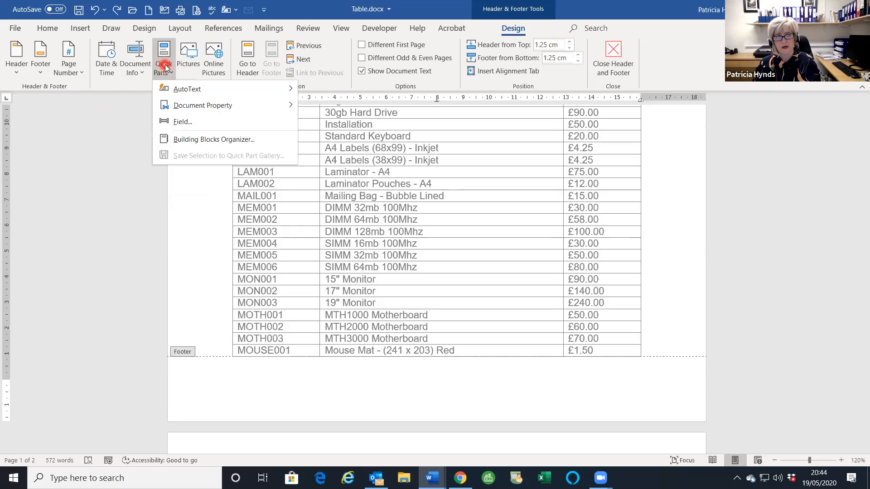
left_click(170, 123)
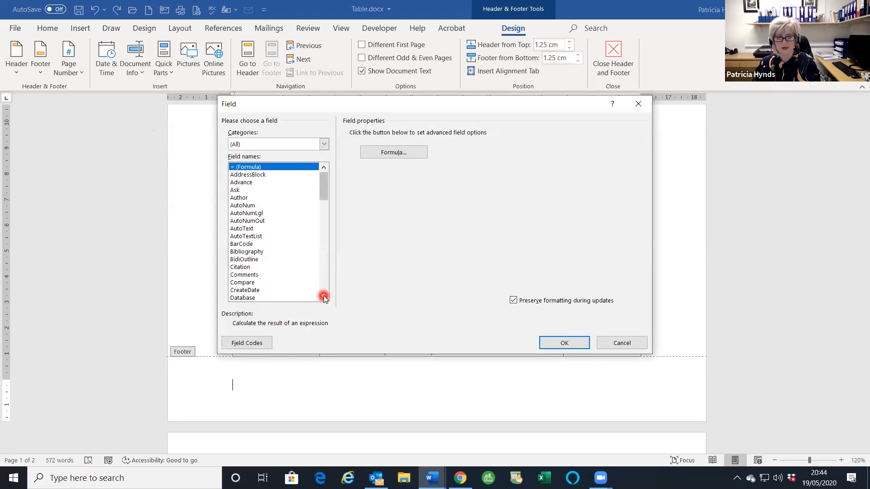
key("f")
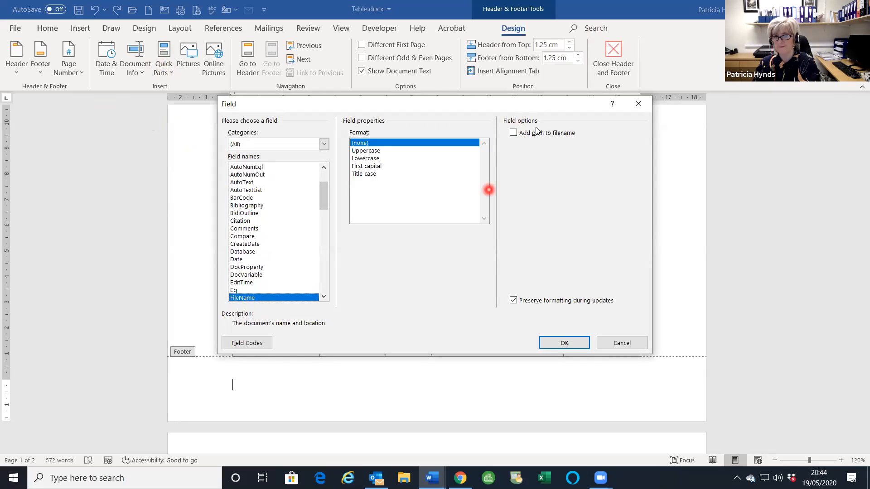
left_click(514, 134)
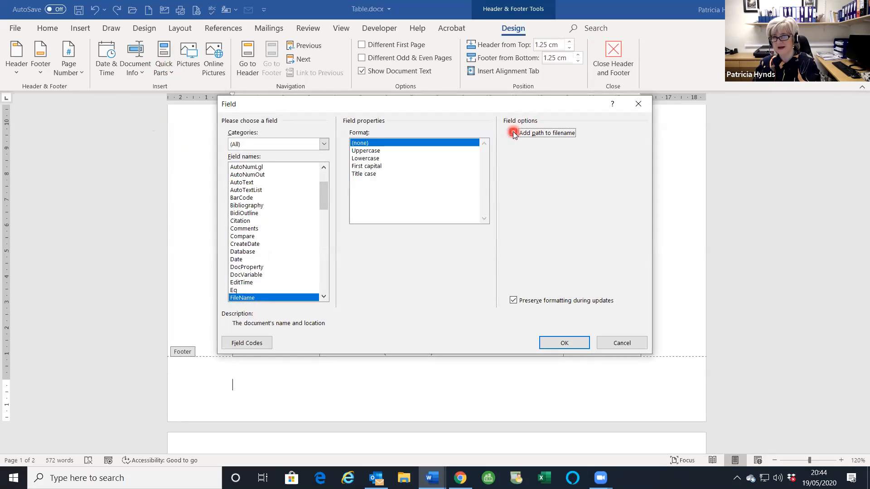
left_click(553, 345)
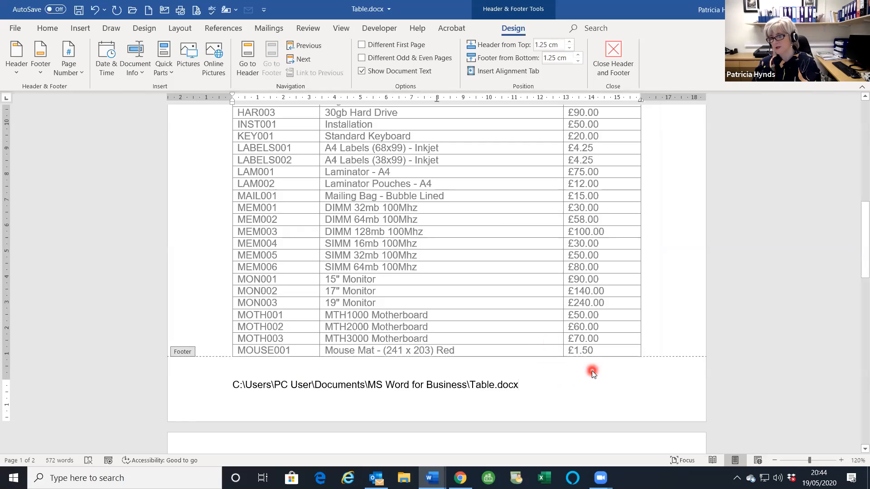
- Shrink the footer's file path text to 8 pt
left_click_drag(216, 388, 472, 389)
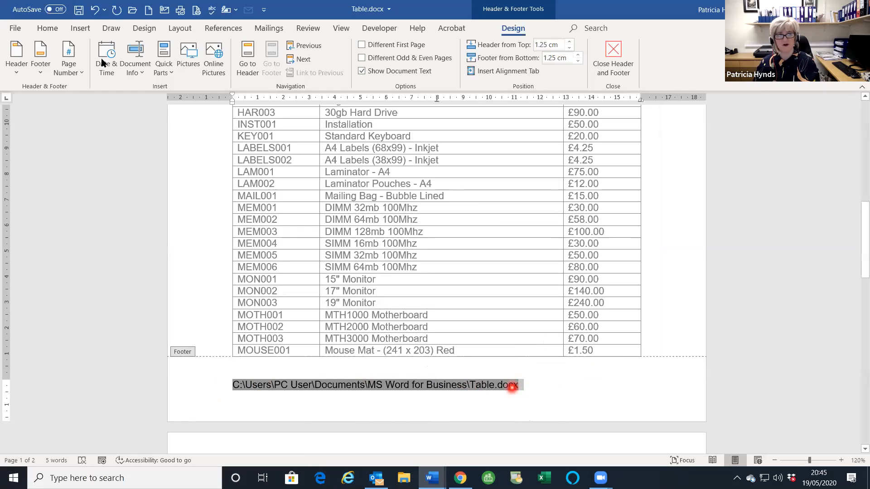
left_click(47, 28)
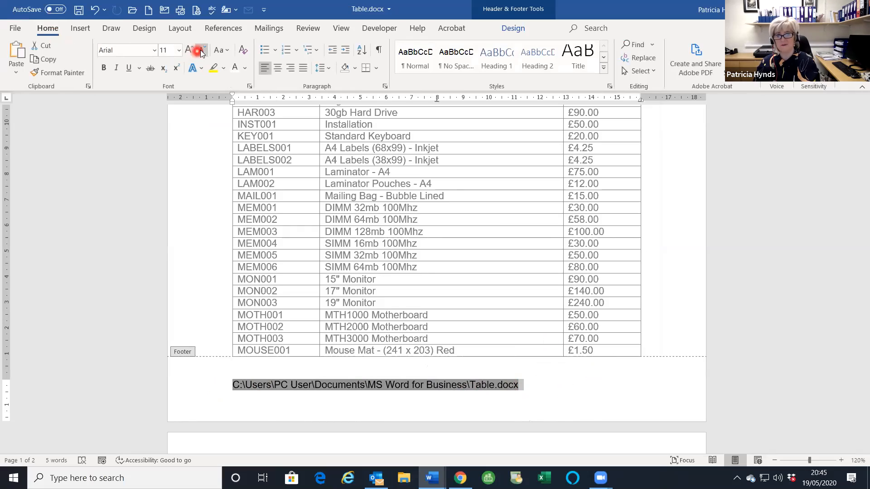
left_click(200, 49)
left_click(201, 49)
left_click(201, 49)
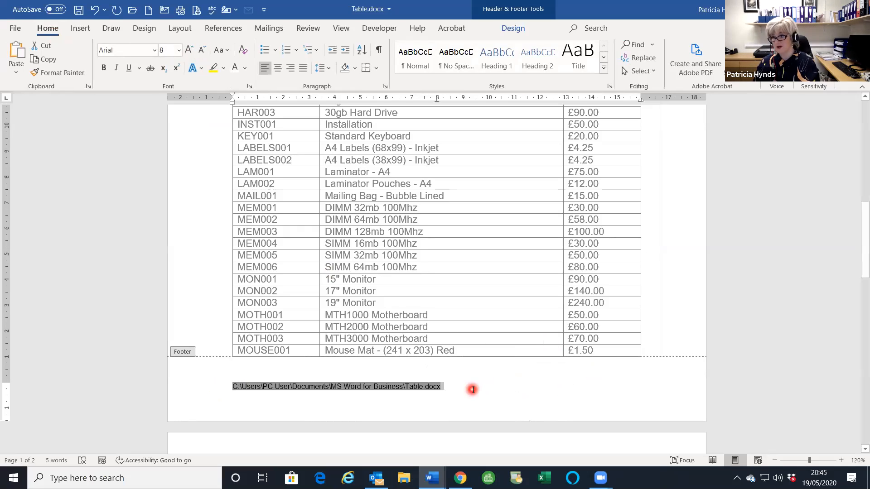
left_click(479, 393)
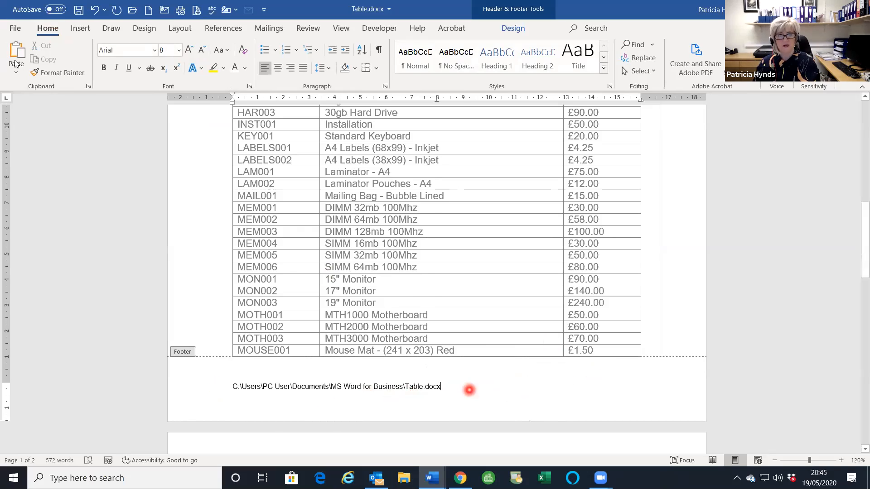
- Close the footer and return to the stock table body
scroll(470, 384, "up", 5)
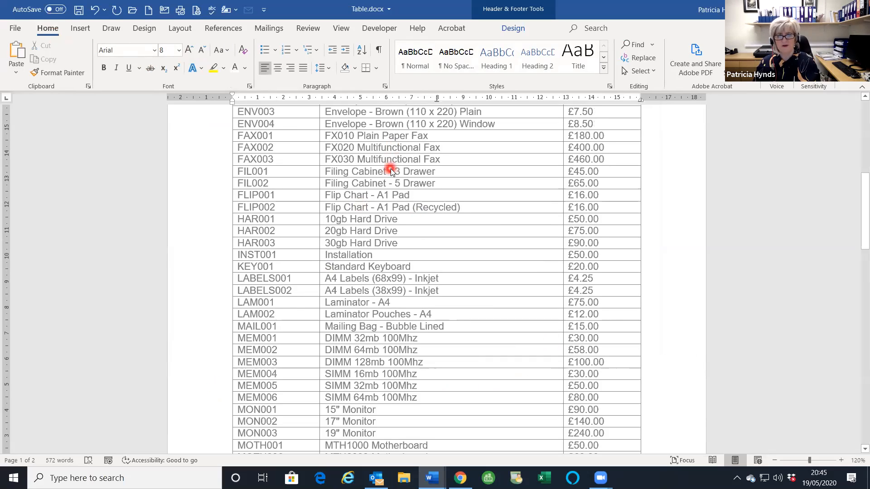
double_click(426, 230)
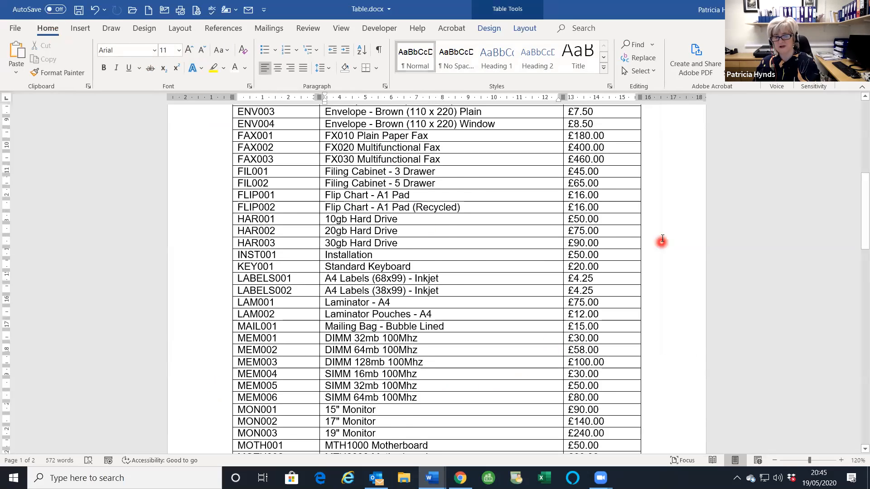
scroll(662, 240, "up", 12)
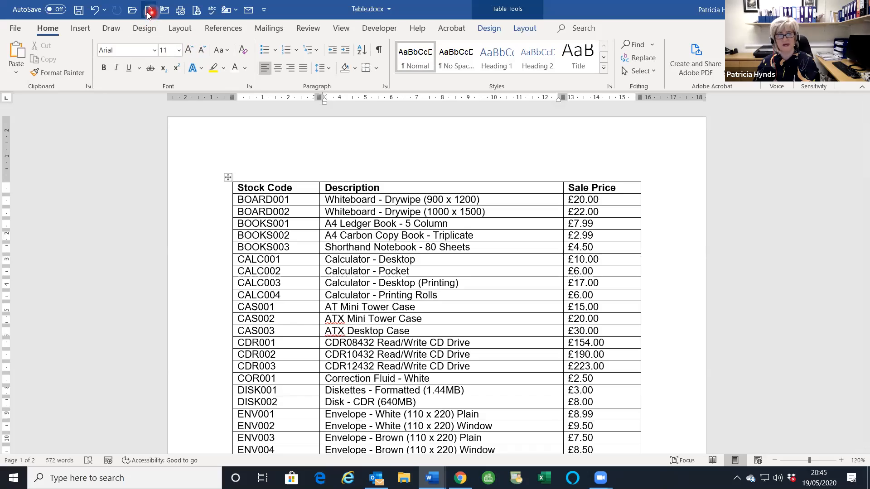
- Create a new blank document and insert the picture 'TrainIT logo-01.jpg' from this device at the top
left_click(149, 13)
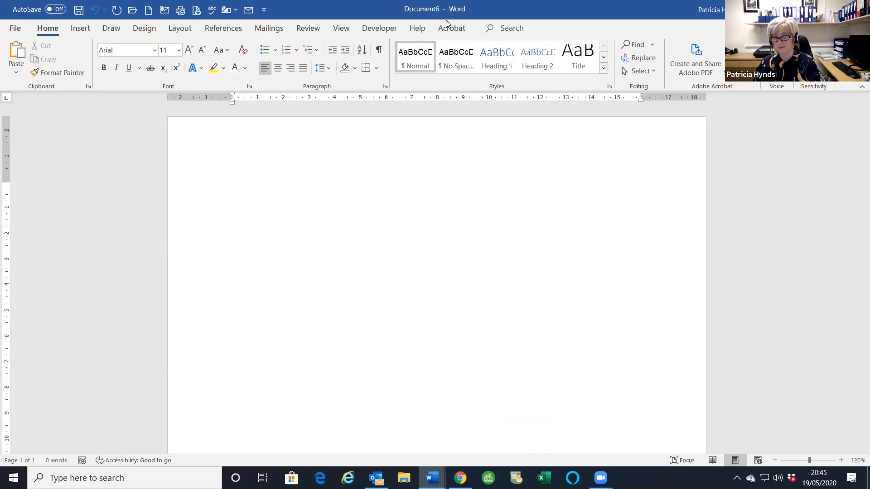
left_click(75, 28)
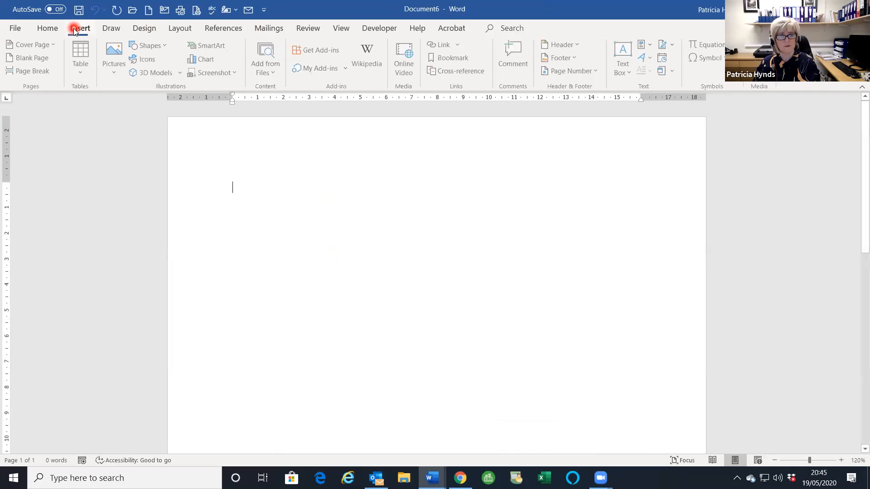
left_click(111, 64)
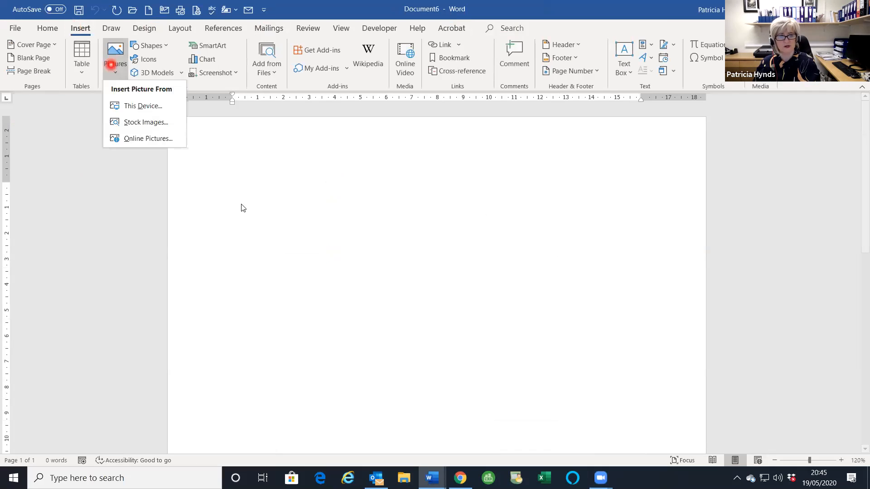
left_click(156, 108)
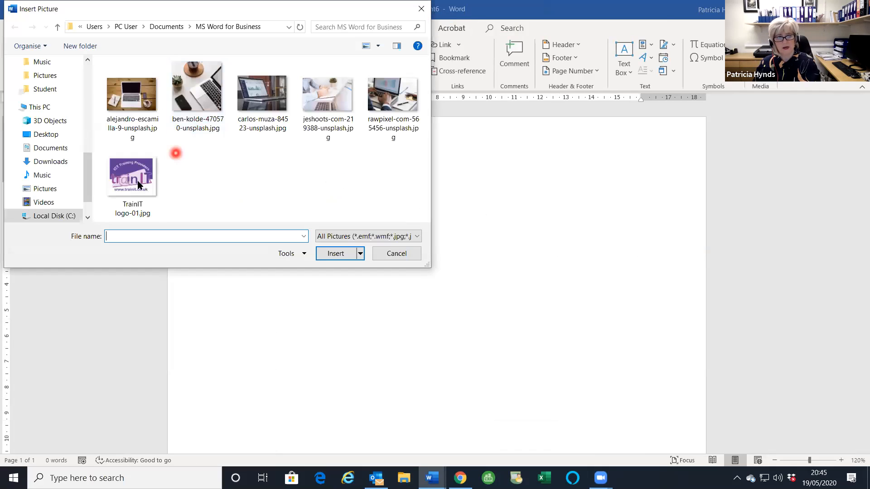
left_click(336, 254)
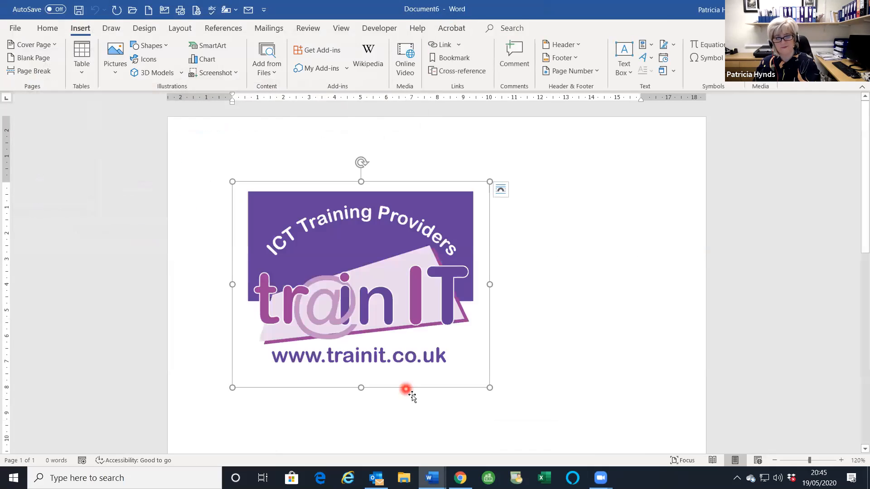
left_click(301, 271)
left_click(625, 283)
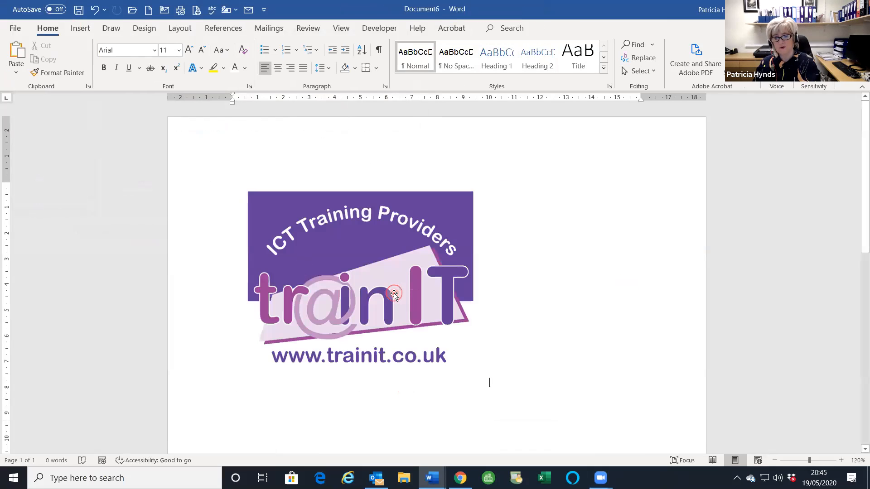
left_click(385, 236)
left_click(366, 273)
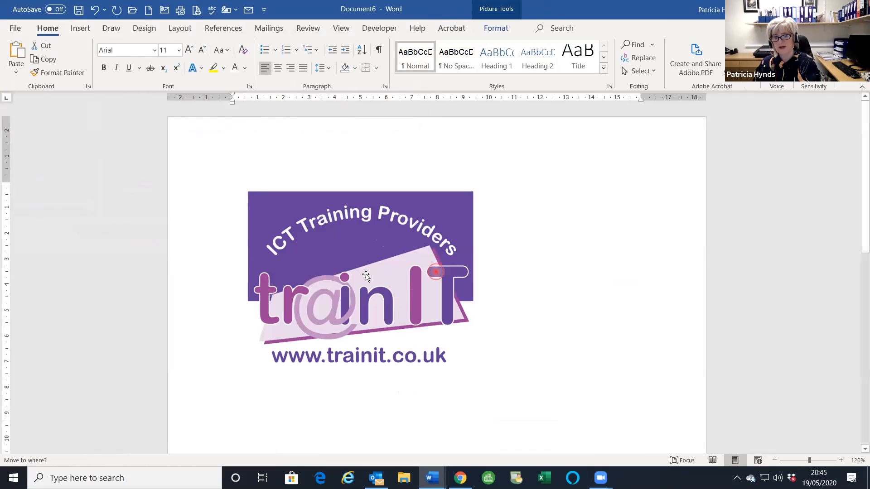
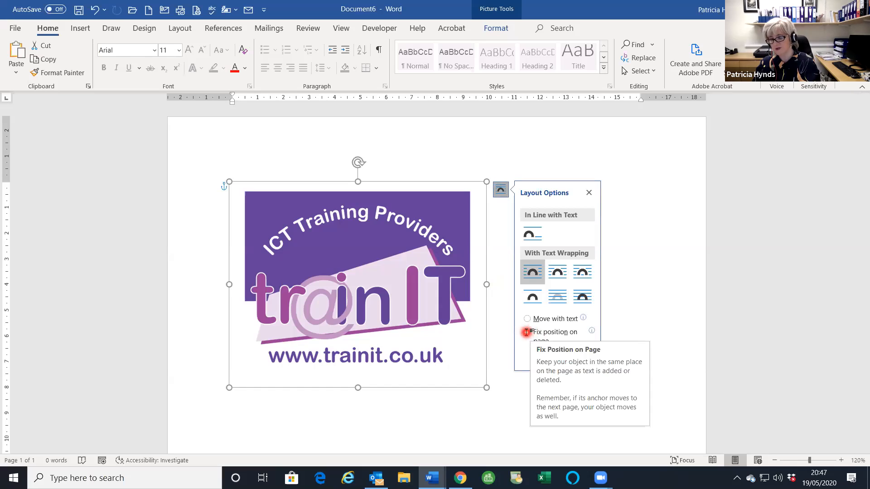
- Fix the logo's position on the page and shrink it from a corner handle
left_click(594, 401)
left_click_drag(409, 322, 528, 304)
scroll(529, 302, "down", 3)
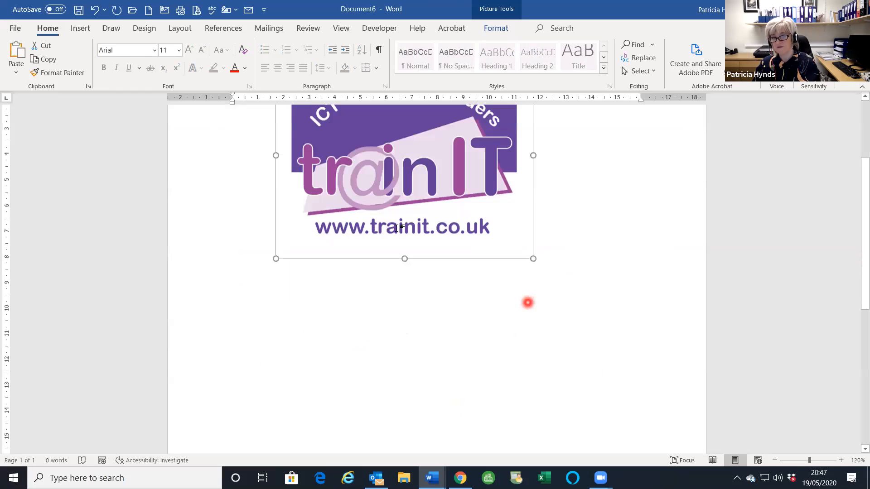
left_click_drag(404, 160, 390, 312)
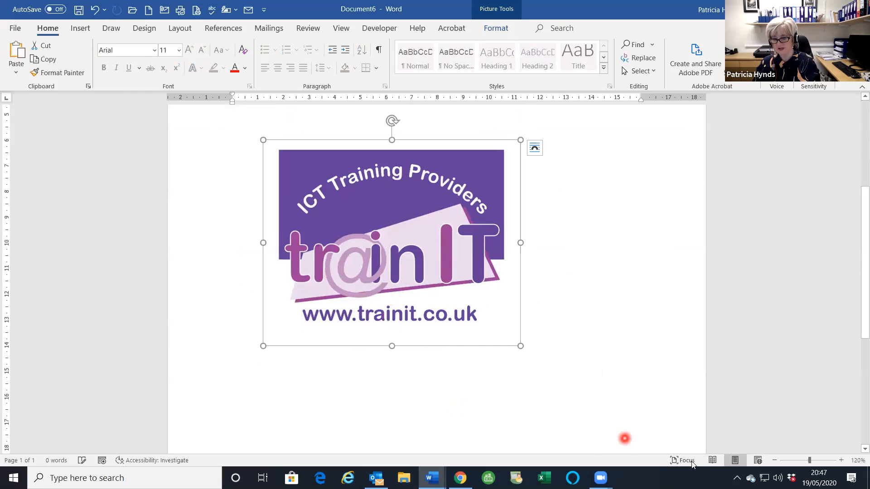
left_click_drag(520, 346, 397, 249)
left_click(494, 314)
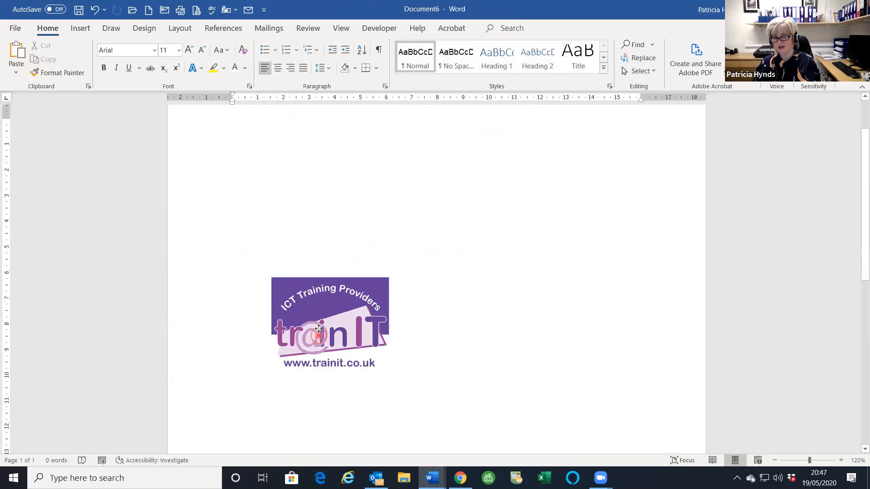
- Move the logo up near the top-left corner of the page and check its layout options
left_click_drag(319, 329, 297, 233)
scroll(482, 281, "up", 1)
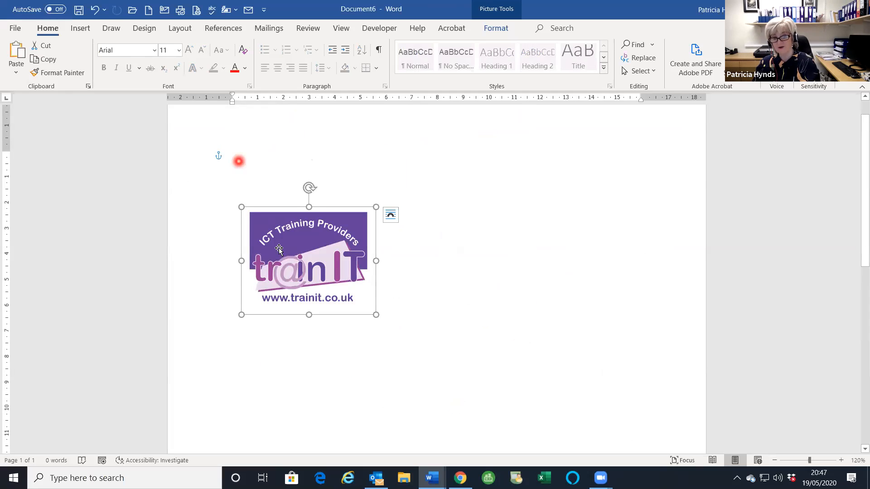
left_click_drag(301, 240, 278, 128)
scroll(340, 242, "up", 1)
left_click_drag(323, 192, 334, 250)
left_click(381, 192)
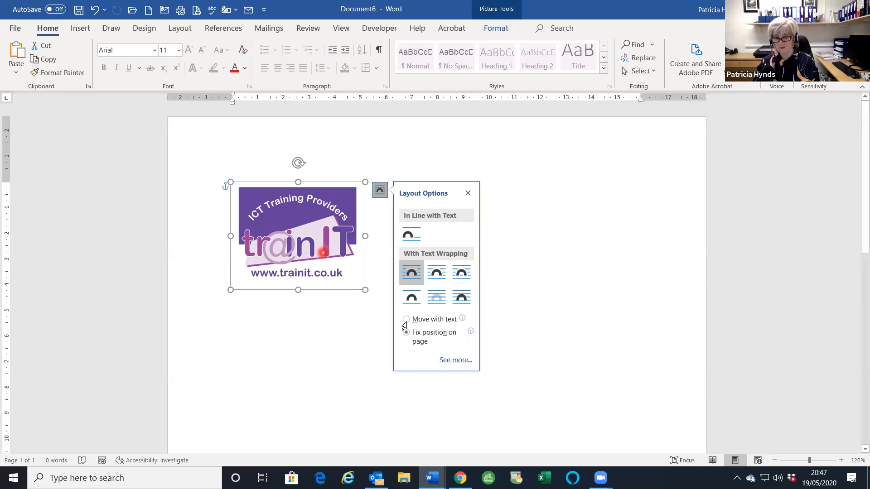
left_click(344, 266)
- Move the logo from the page body into the header and set it to Move with text
key("Delete")
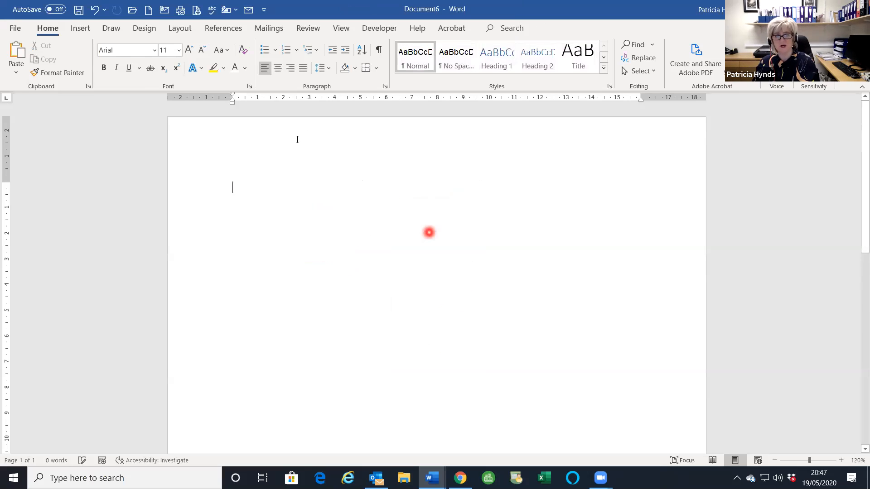
double_click(297, 139)
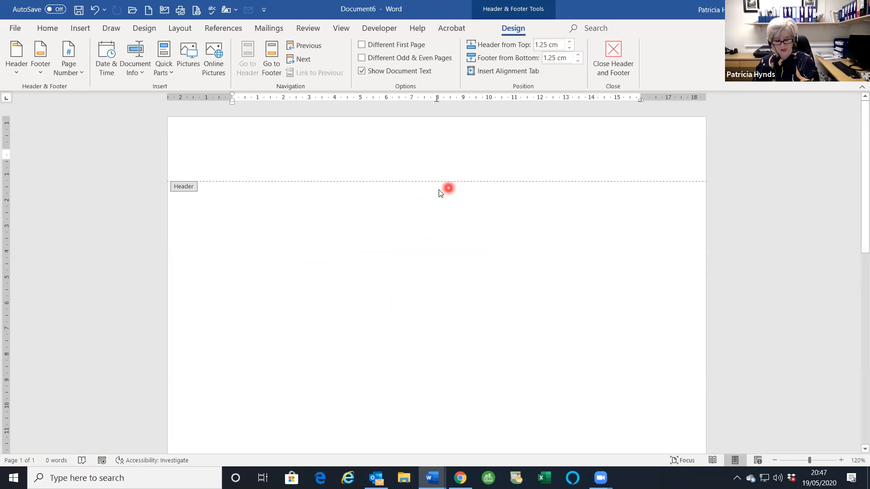
key("ctrl+v")
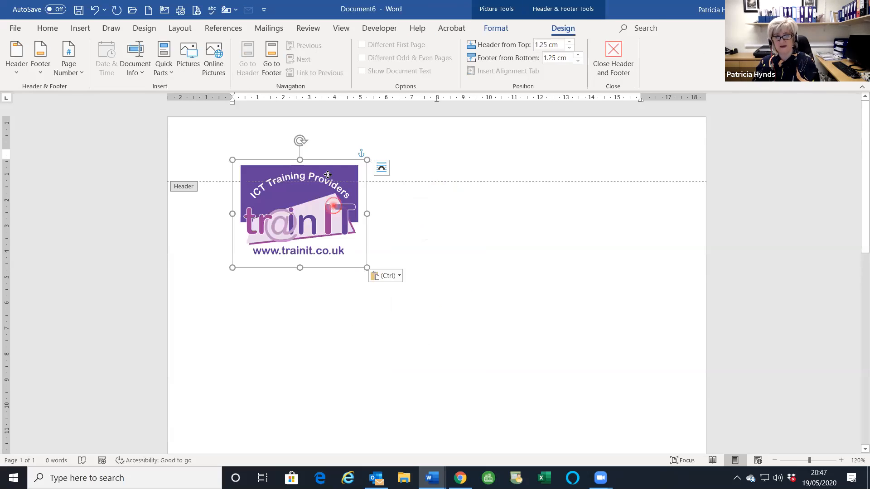
left_click_drag(326, 212, 325, 201)
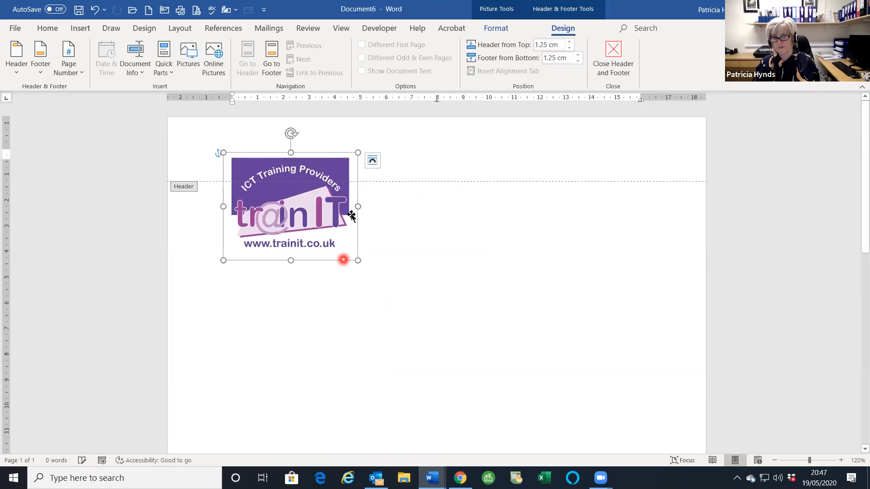
left_click(371, 162)
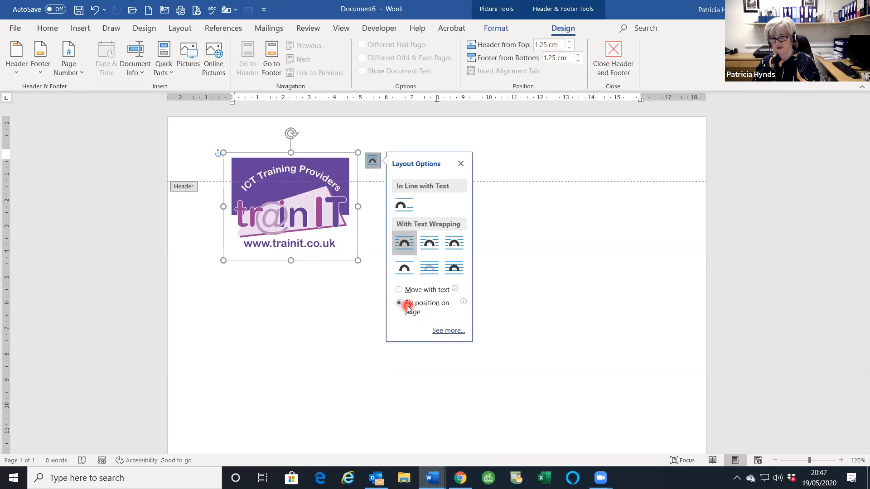
left_click(398, 291)
- Shift the logo toward the header's left edge, then delete it and close the header
left_click_drag(273, 254, 322, 242)
mouse_move(327, 196)
left_mouse_down()
mouse_move(329, 219)
mouse_move(329, 186)
mouse_move(319, 211)
mouse_move(319, 198)
left_mouse_up()
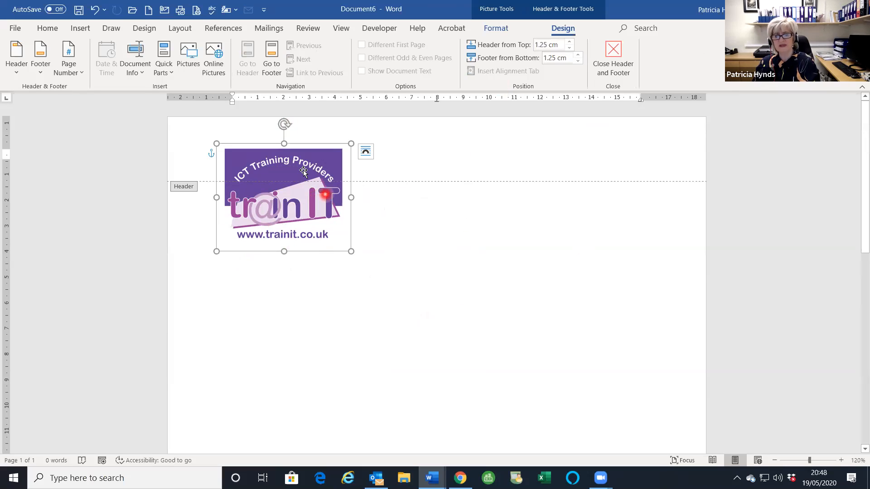
left_click_drag(270, 161, 239, 154)
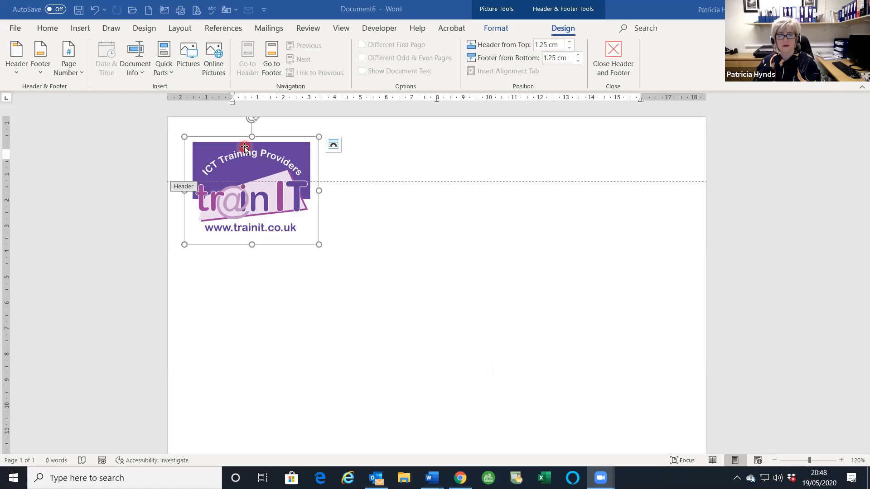
left_click(257, 230)
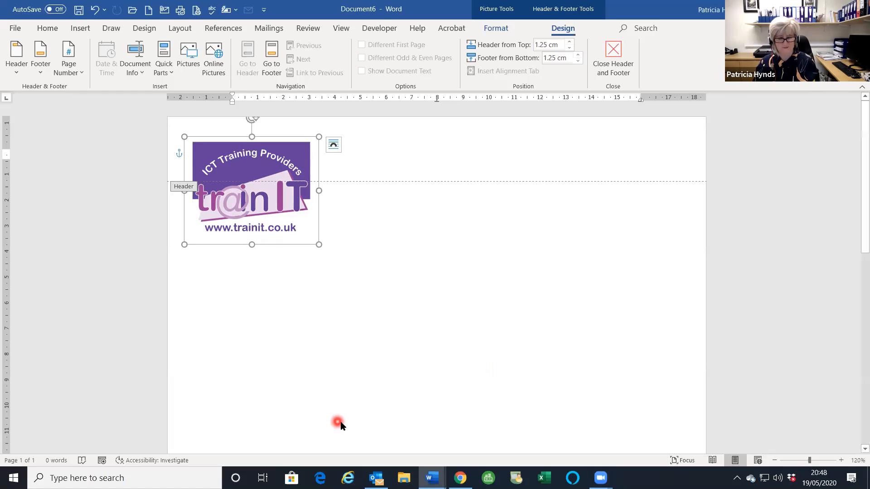
key("Delete")
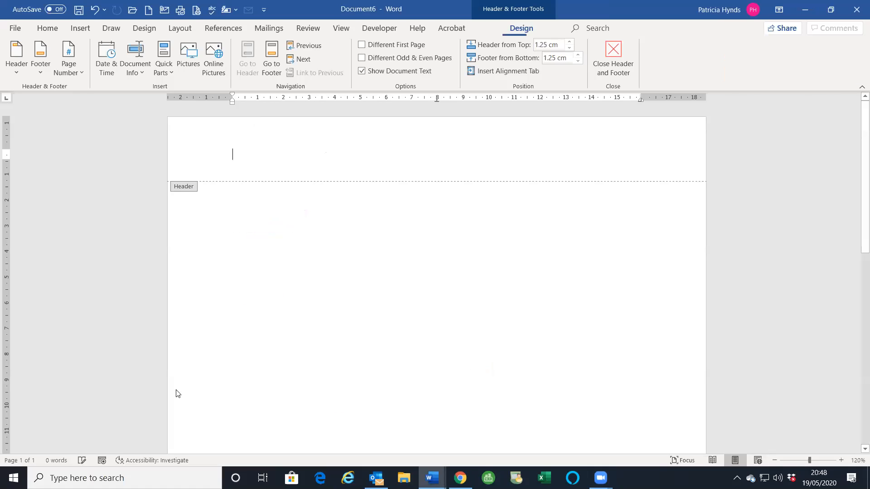
double_click(559, 271)
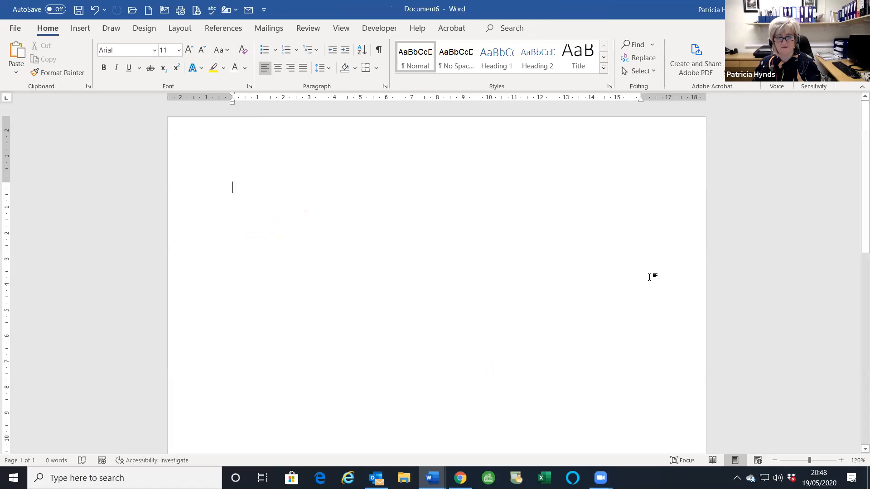
- Insert page breaks with Ctrl+Enter until the document has six blank pages
scroll(252, 287, "down", 10)
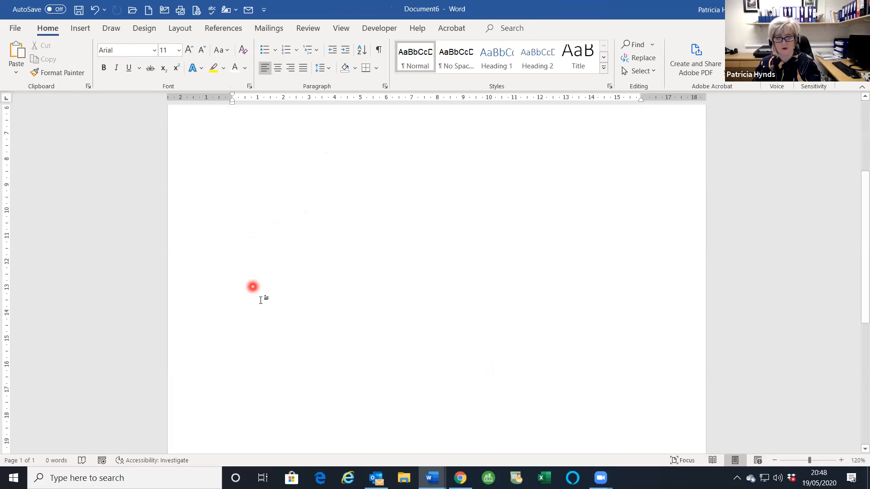
double_click(252, 414)
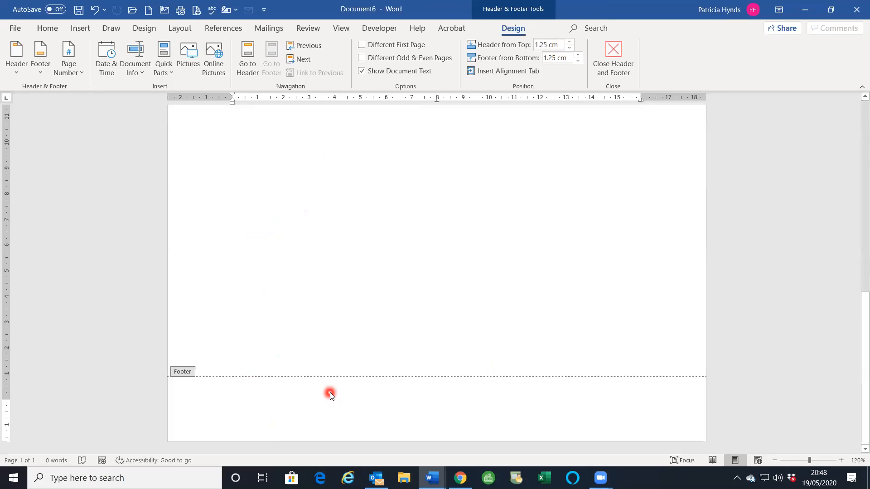
double_click(270, 300)
key("ctrl+Return")
key("ctrl+Return")
key("ctrl+Return")
key("ctrl+Return")
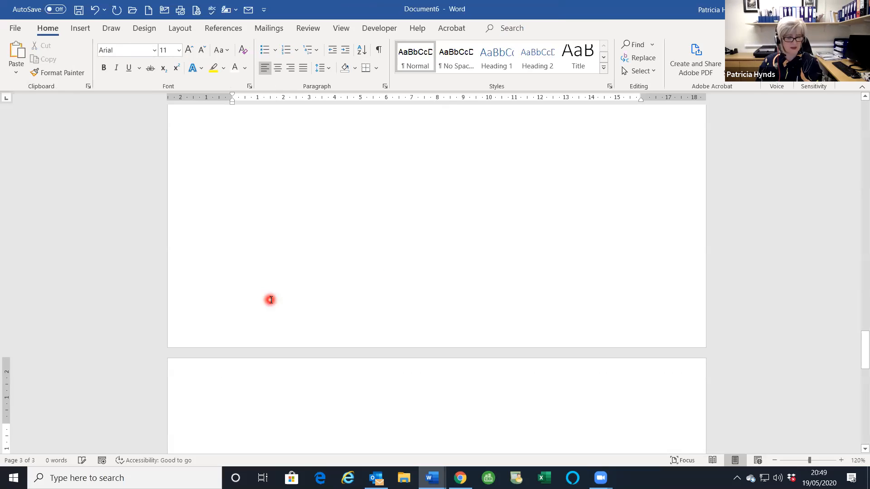
key("ctrl+Return")
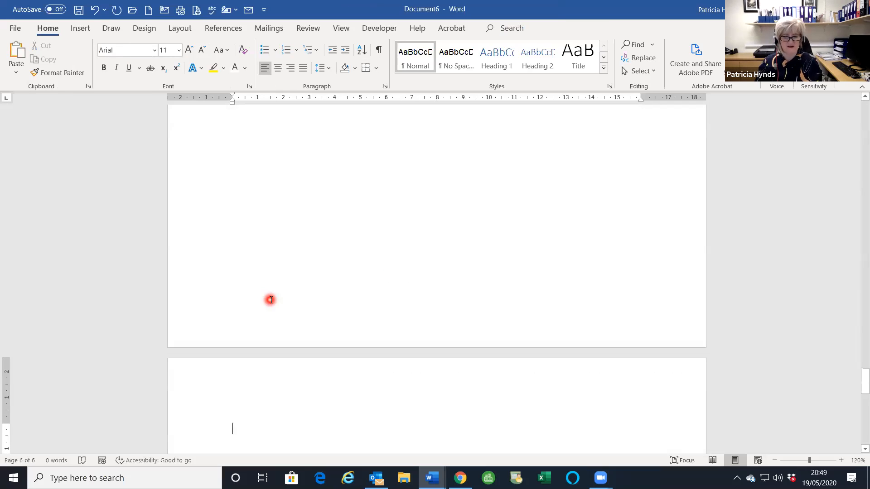
scroll(270, 300, "up", 5)
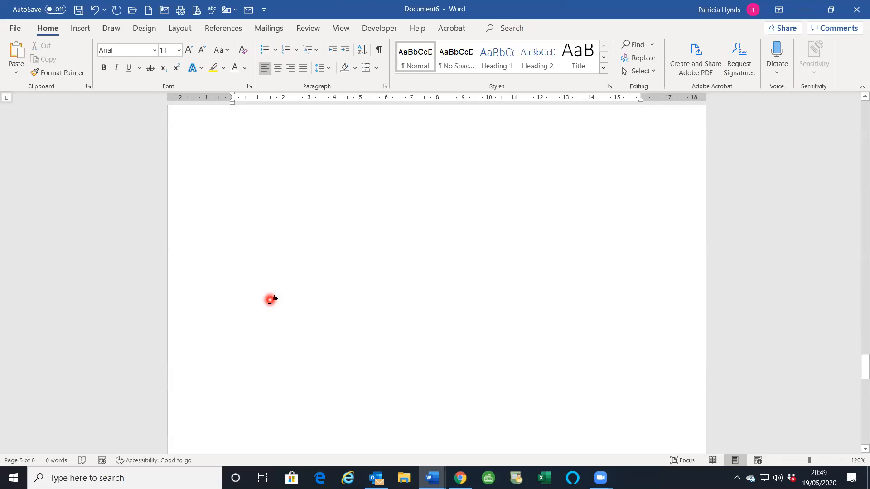
scroll(270, 300, "up", 5)
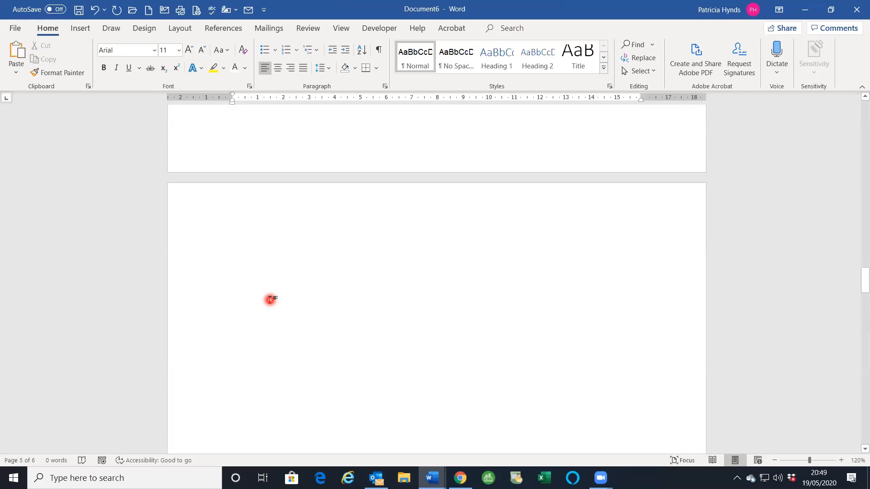
scroll(706, 361, "up", 5)
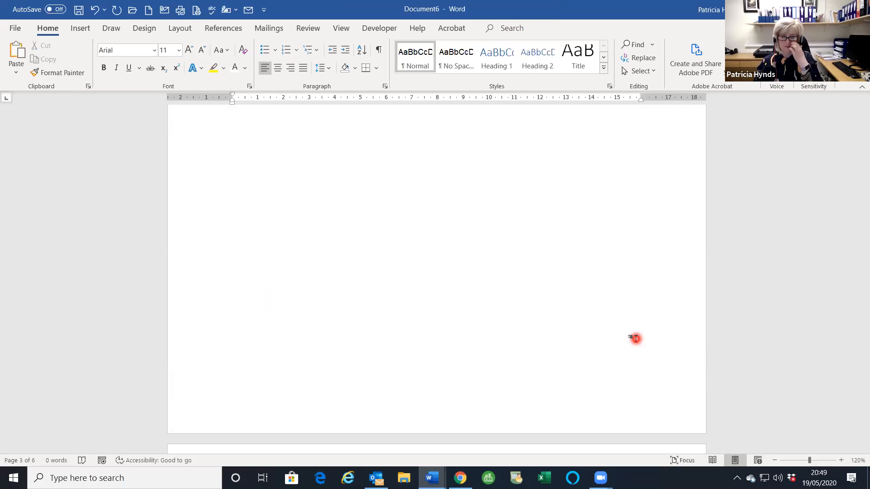
- Reopen the footer for editing and scroll through the pages
left_click(279, 403)
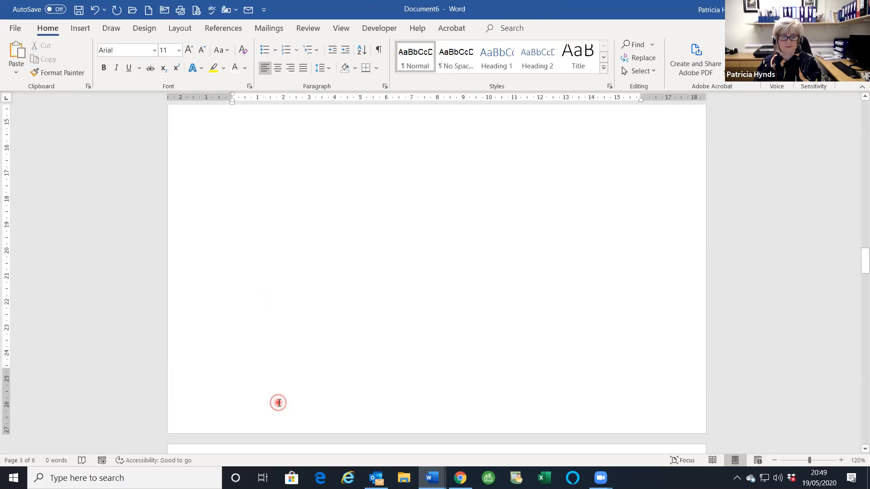
double_click(392, 418)
scroll(715, 425, "up", 3)
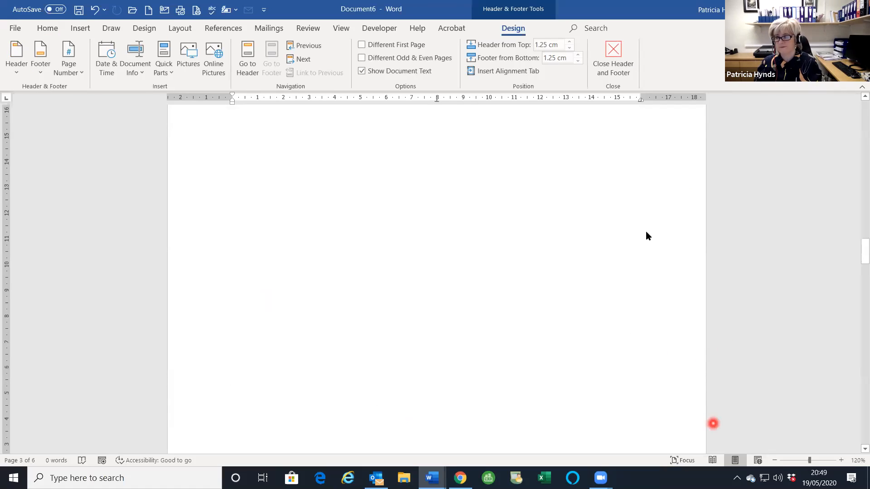
scroll(572, 303, "up", 3)
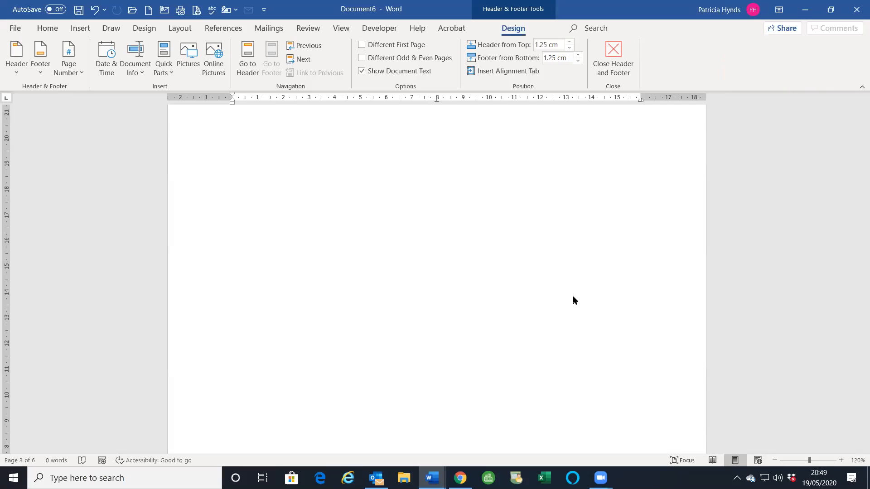
scroll(594, 335, "down", 6)
scroll(614, 332, "up", 3)
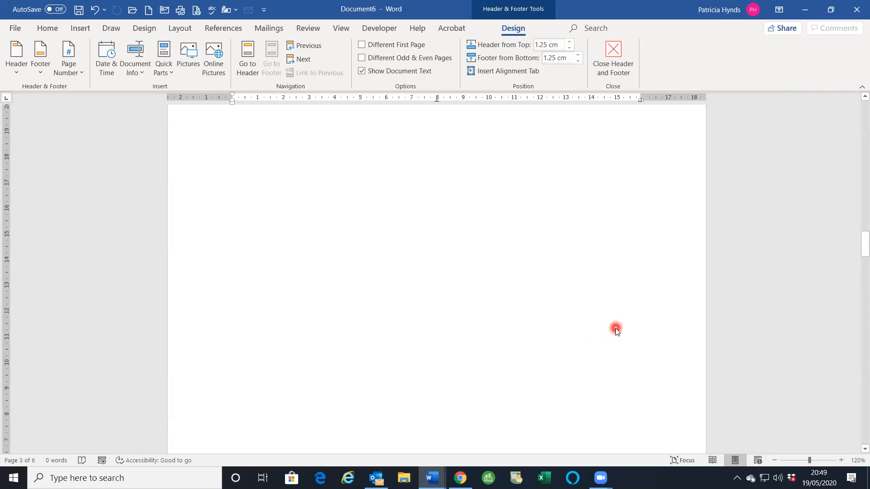
- Open Edit Footer from the Insert footer gallery, then close it and return to the body
left_click(79, 28)
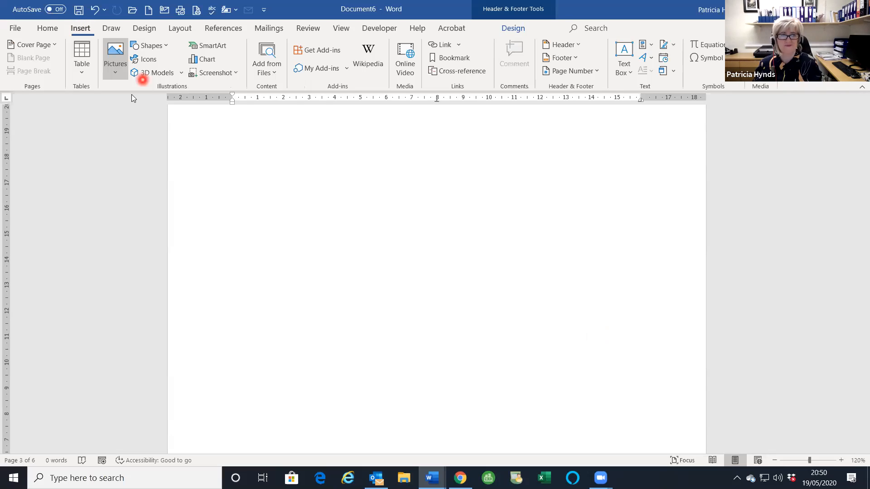
left_click(562, 57)
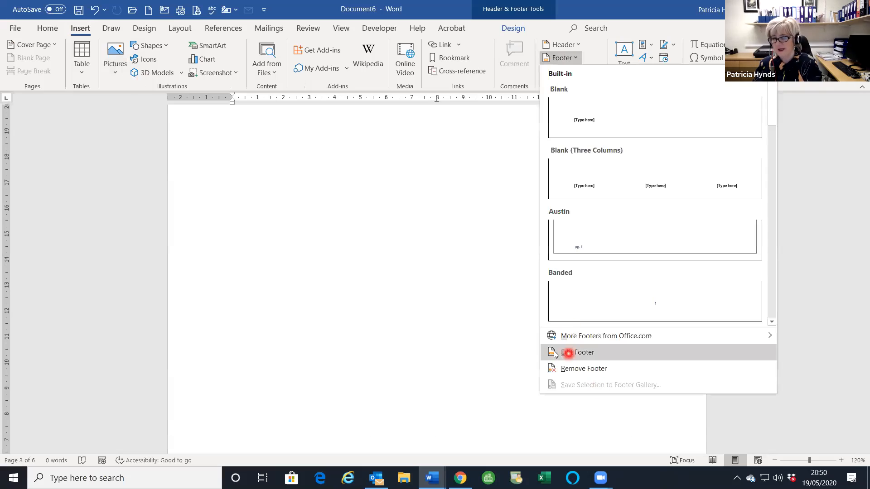
left_click(557, 358)
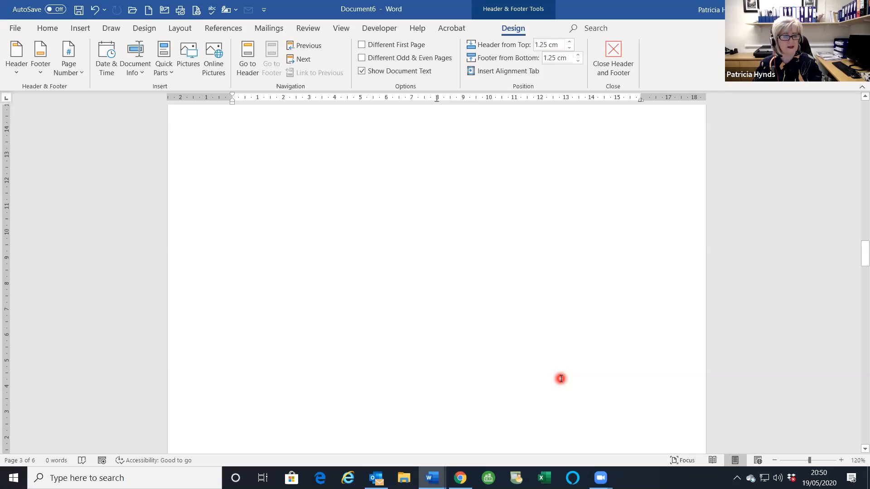
double_click(226, 159)
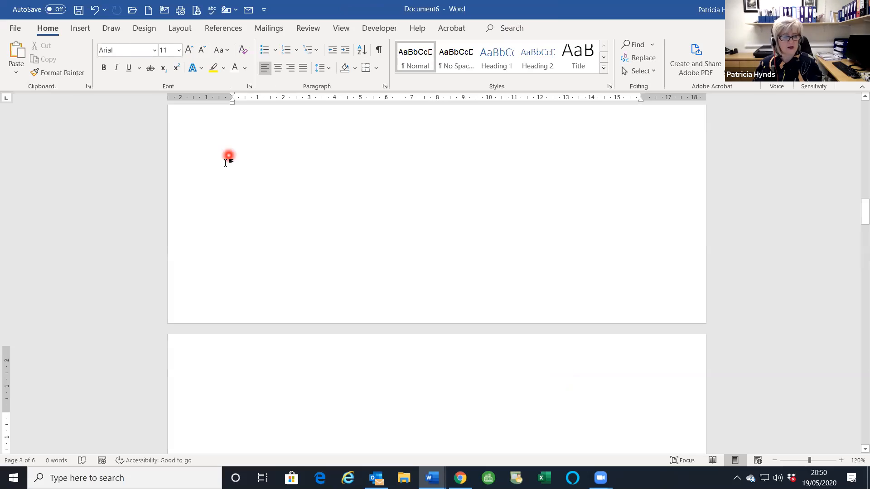
left_click(220, 128)
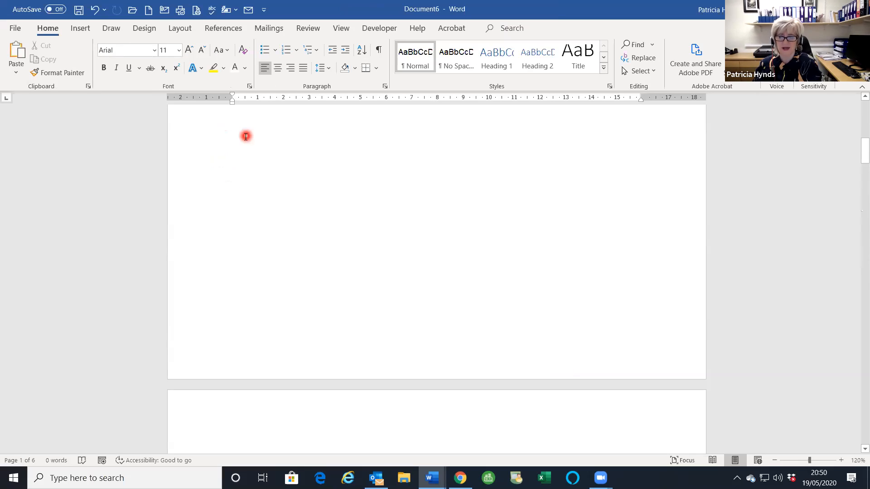
- Select the break at the top of page 2 and open that page's footer with Edit Footer
scroll(245, 136, "down", 5)
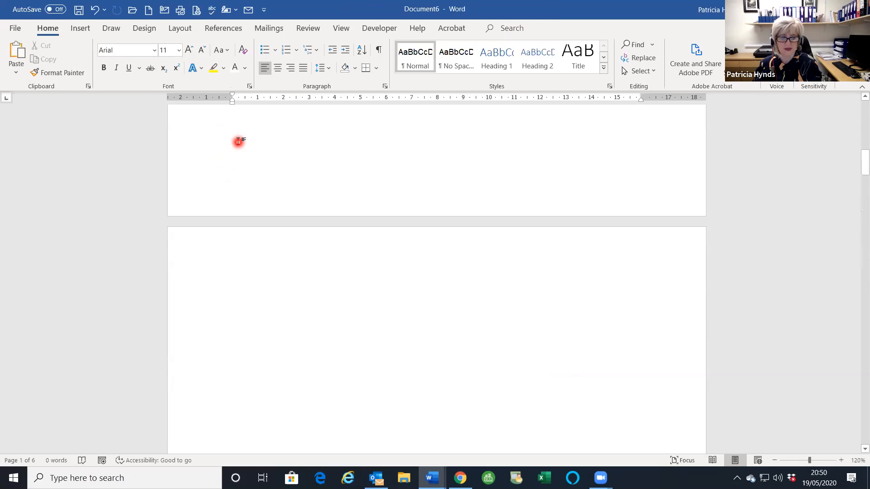
scroll(238, 141, "up", 4)
scroll(238, 141, "down", 8)
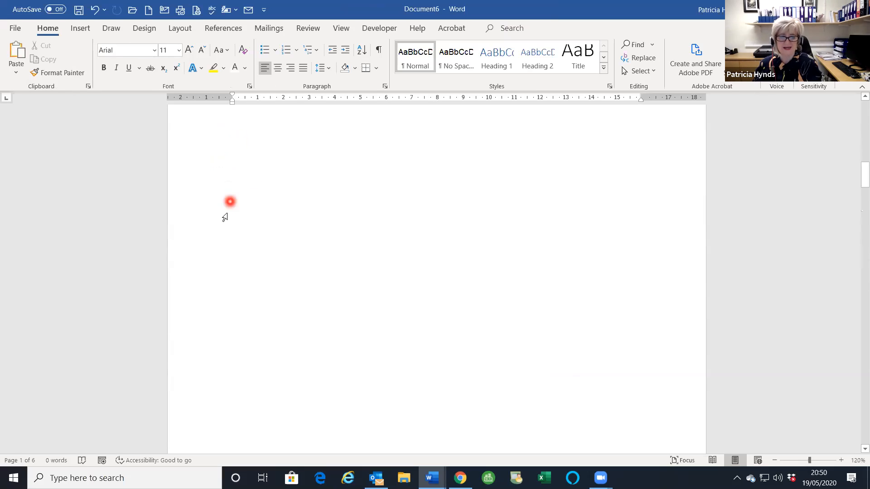
left_click(224, 273)
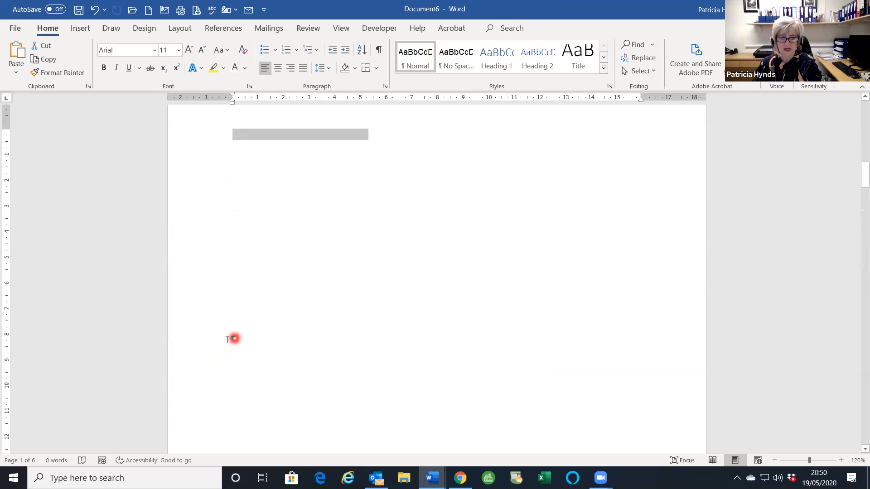
scroll(239, 340, "up", 9)
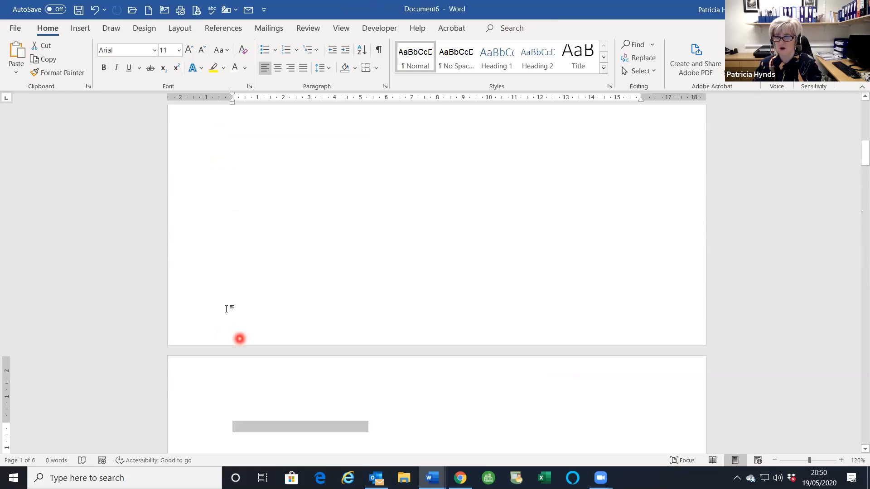
scroll(226, 309, "down", 4)
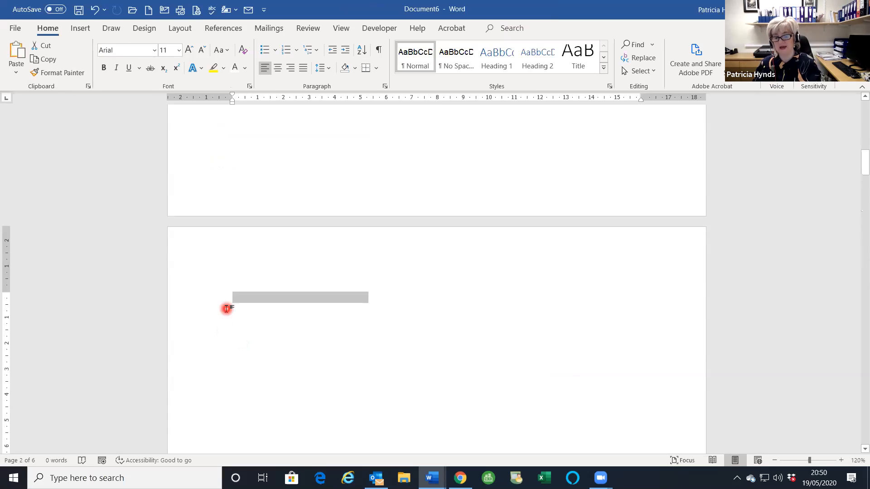
left_click(86, 31)
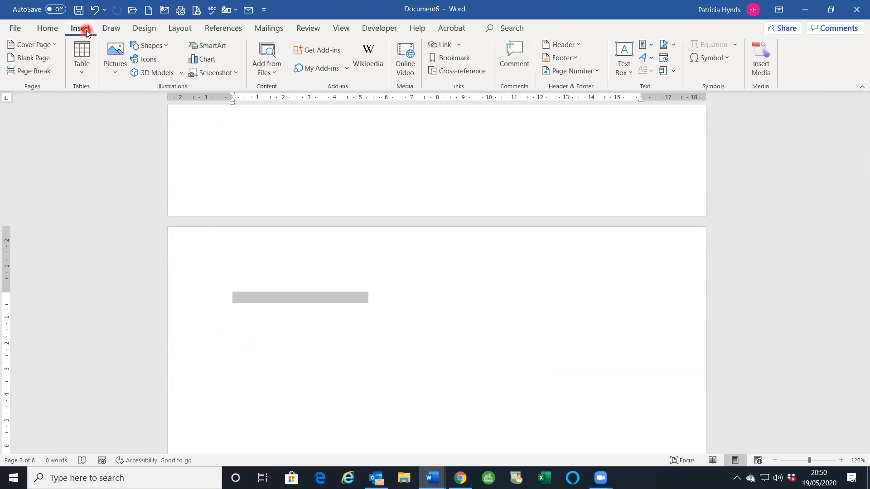
left_click(560, 59)
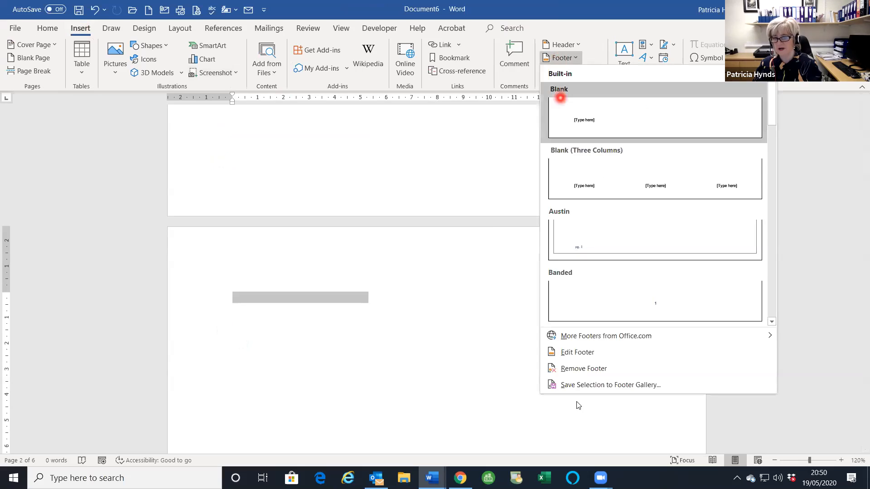
left_click(591, 355)
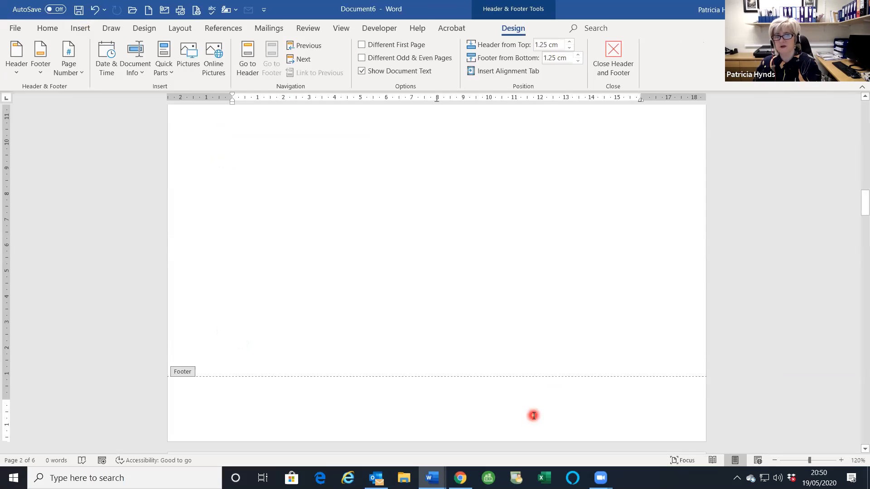
- Tick Different First Page and type 'Health & Safety' at the left of page 2's footer
left_click(362, 45)
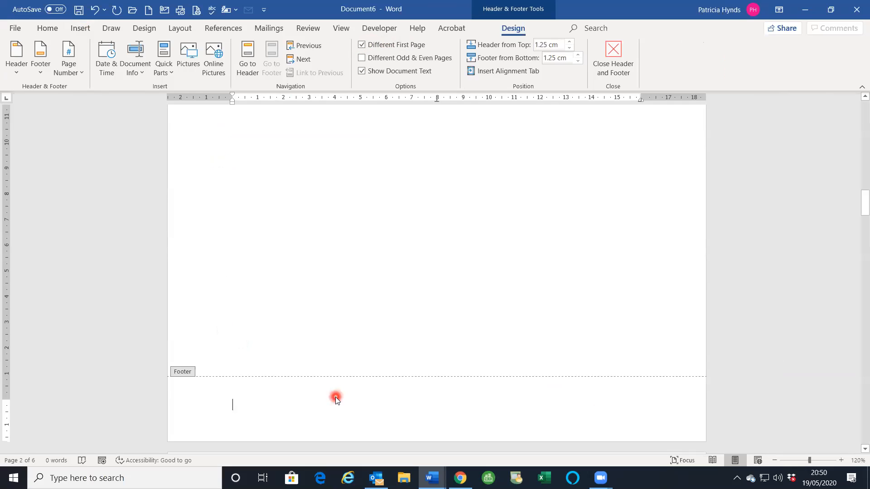
type("Health & Safety")
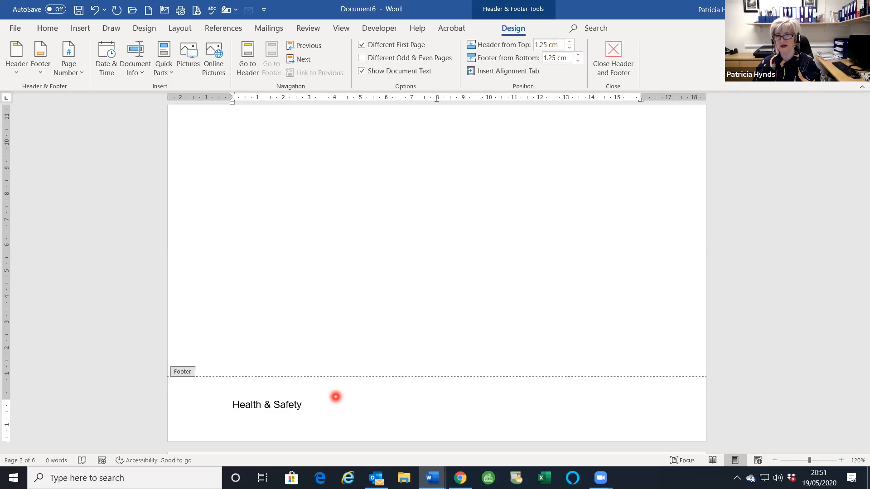
key("Tab")
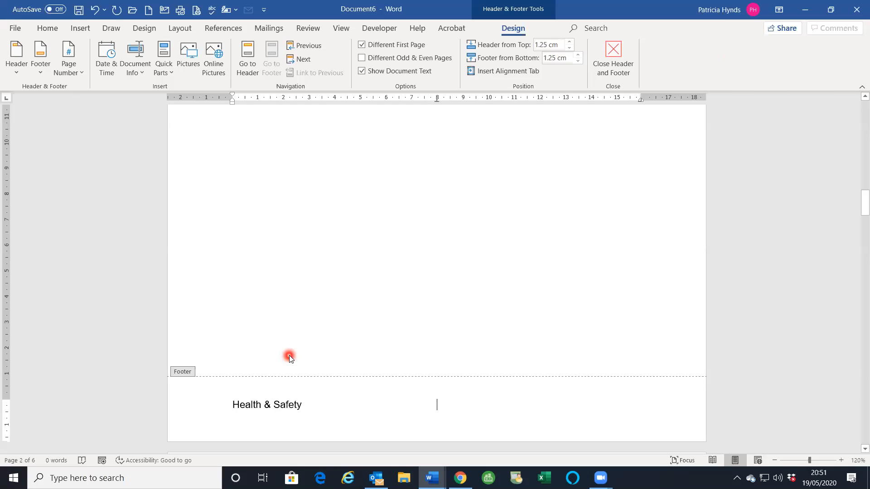
left_click(68, 71)
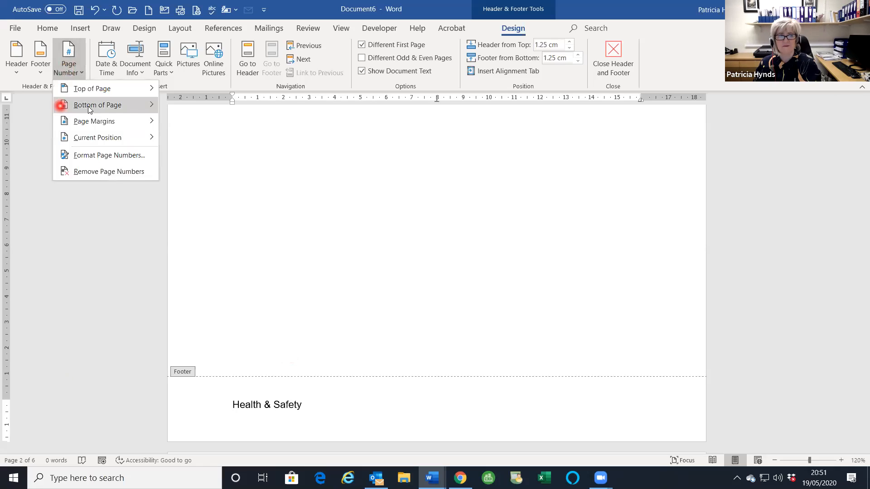
- Undo the Plain Number 2 page number and insert a Page field at the footer's centre
mouse_move(89, 107)
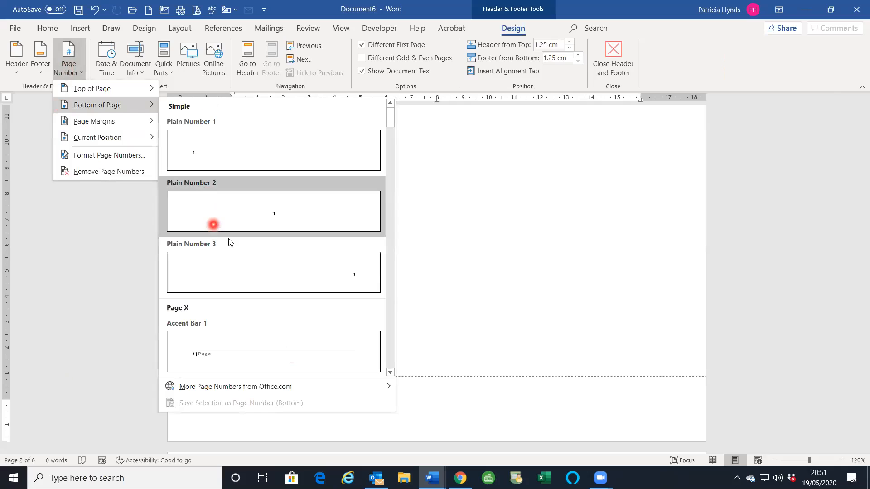
left_click(213, 224)
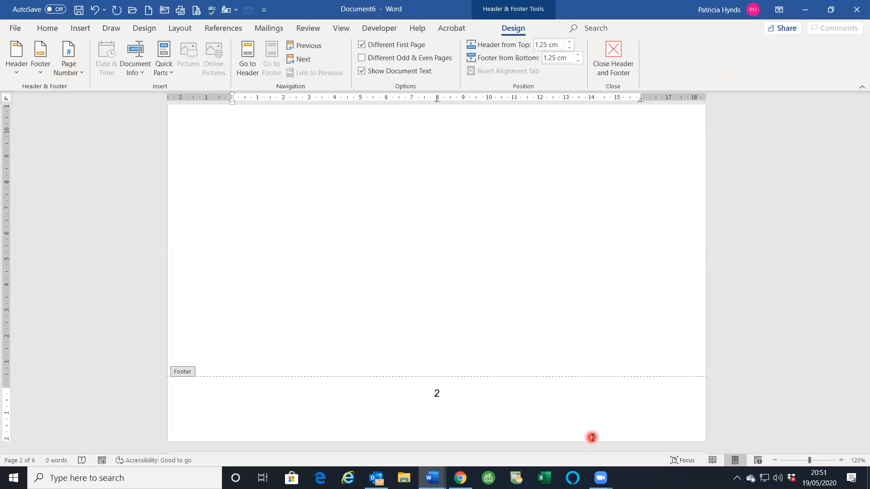
key("ctrl+z")
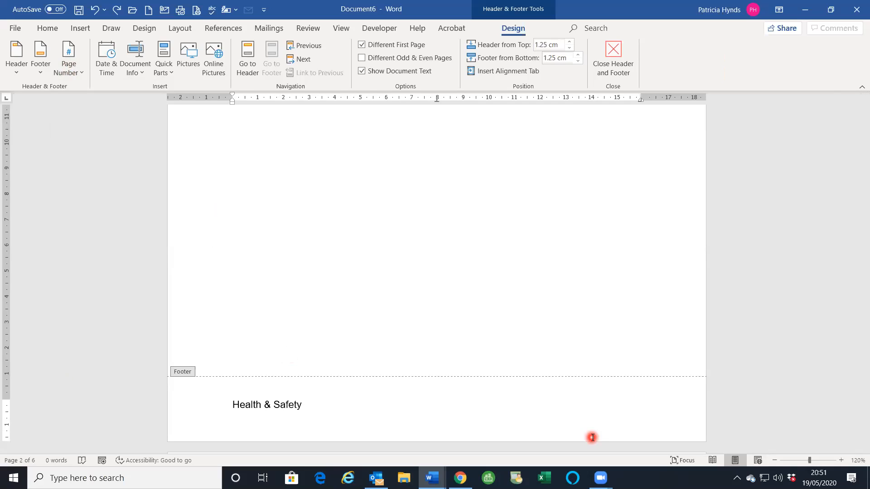
left_click(163, 73)
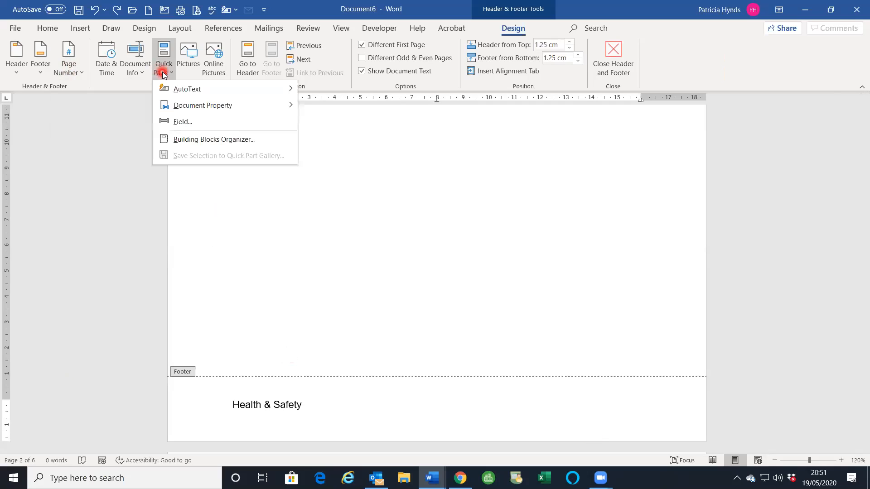
left_click(169, 121)
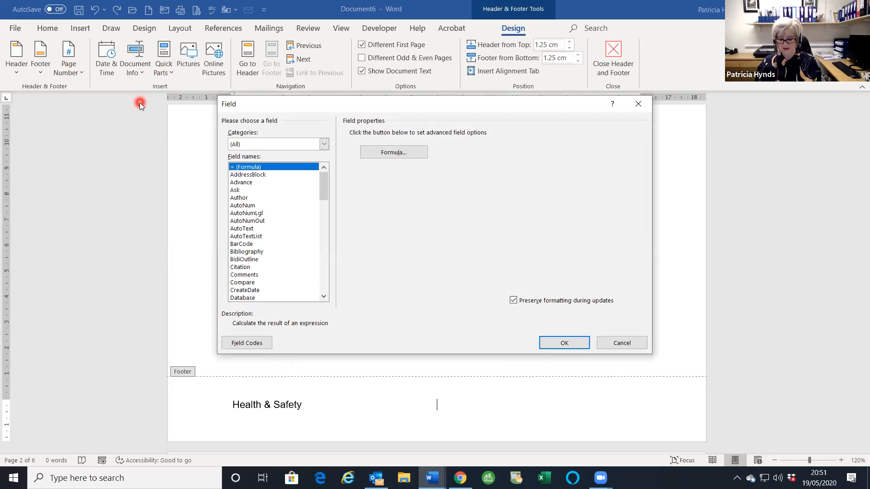
key("p")
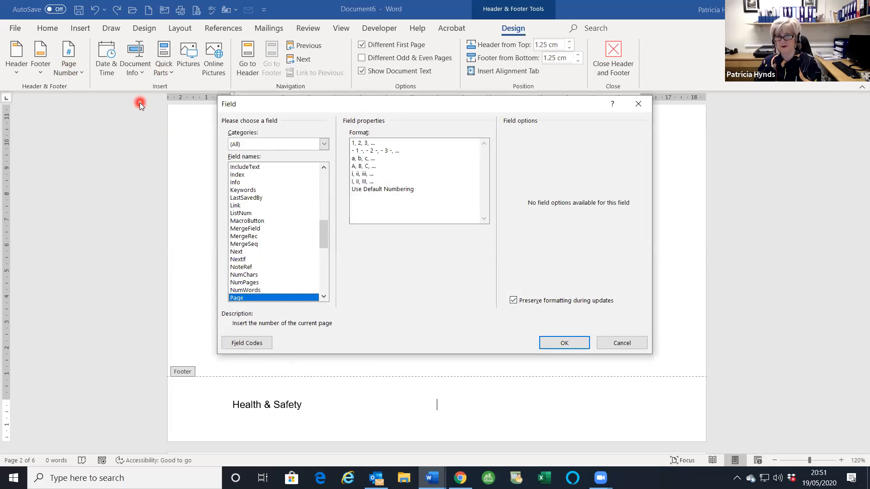
left_click(563, 345)
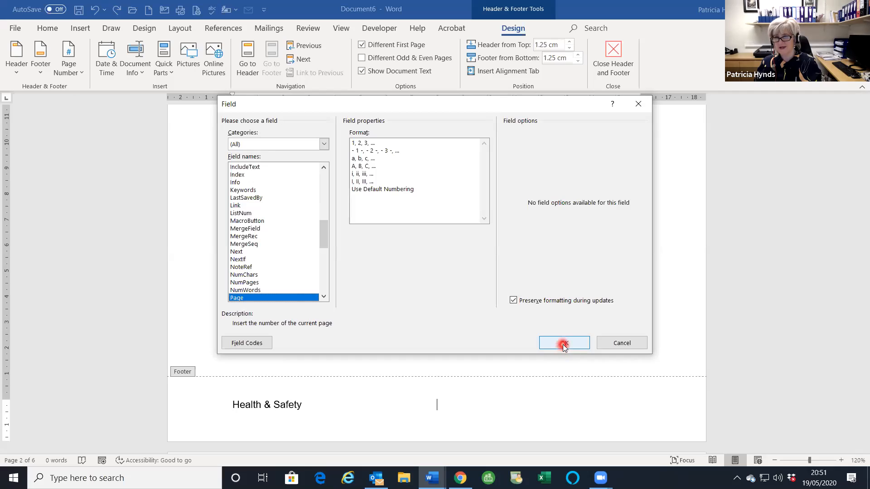
- Add 'May 2020' at the footer's right tab stop after the page number
left_click(432, 404)
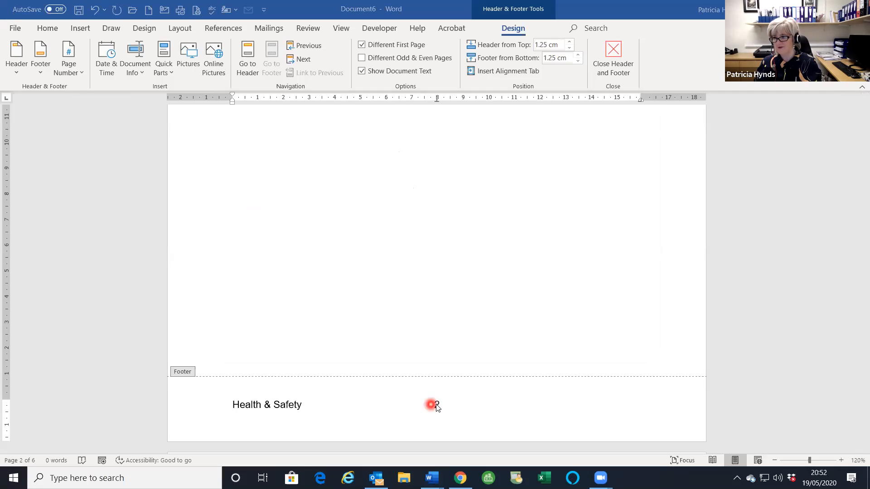
left_click(494, 407)
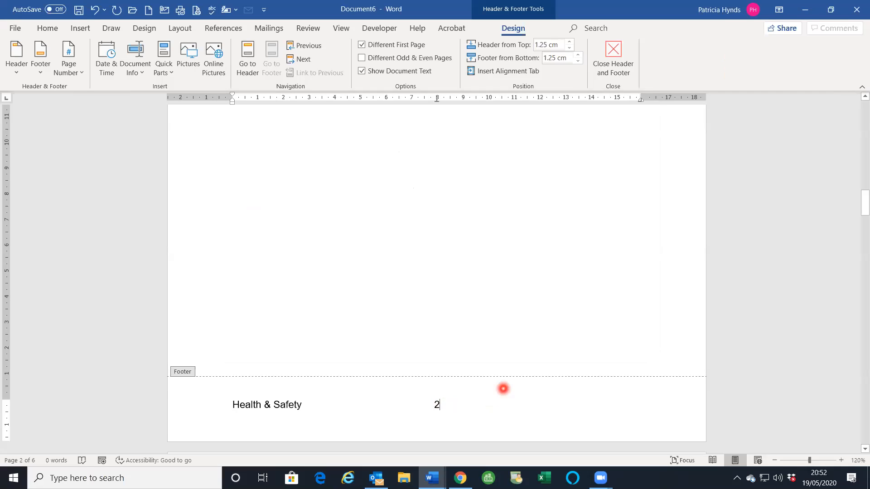
key("Tab")
type("May")
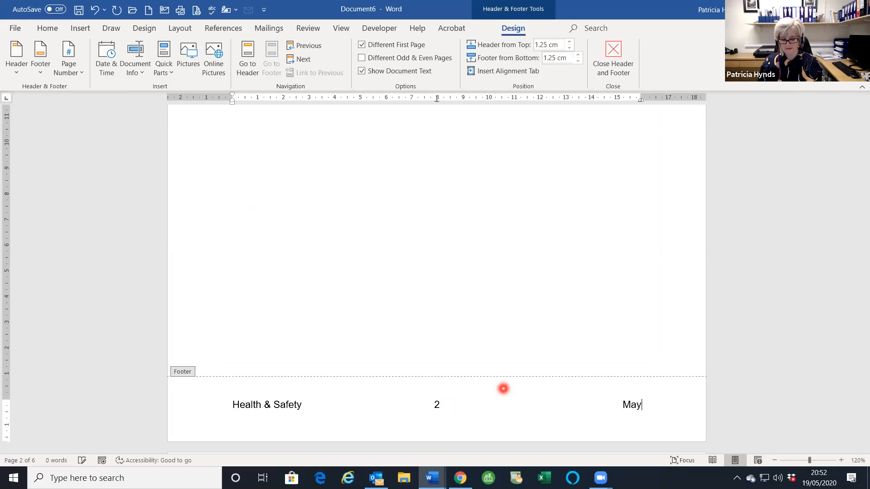
type(" 2020")
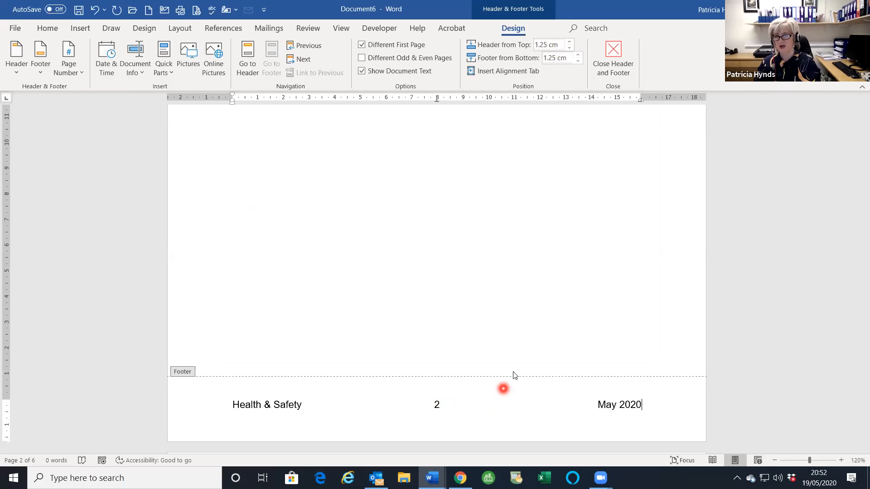
left_click(617, 68)
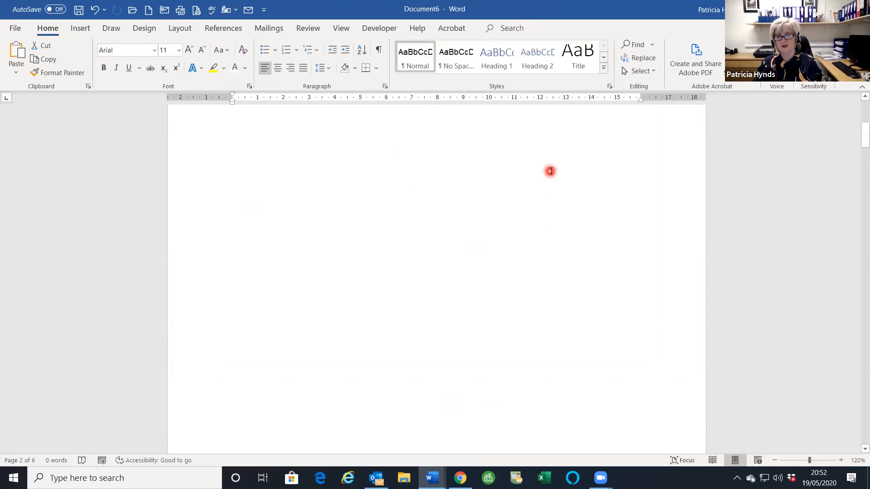
scroll(549, 171, "down", 2)
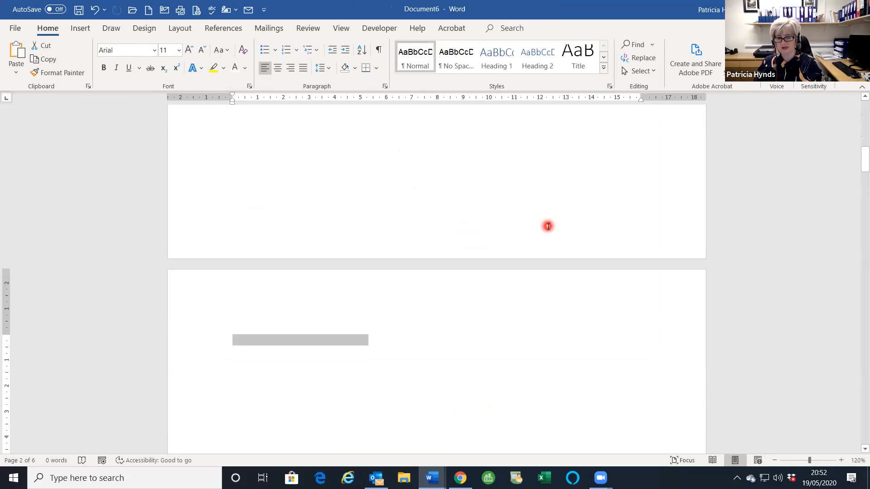
scroll(548, 226, "down", 20)
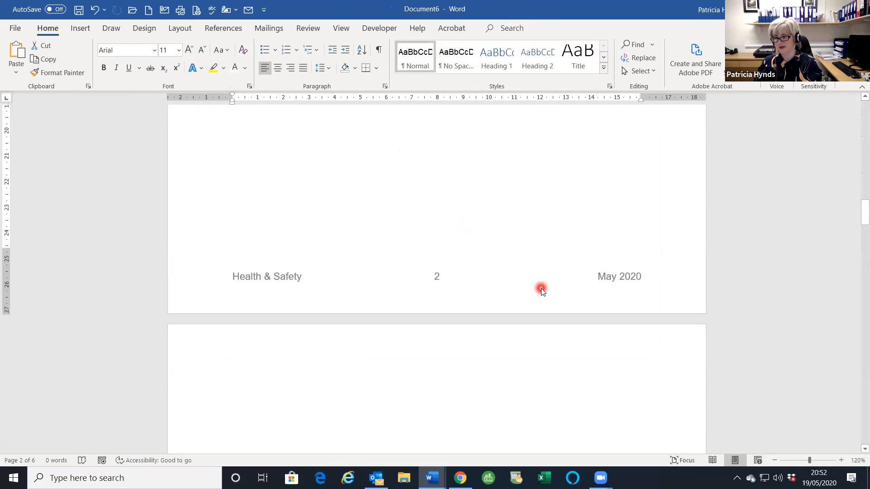
scroll(541, 288, "down", 10)
scroll(535, 289, "down", 8)
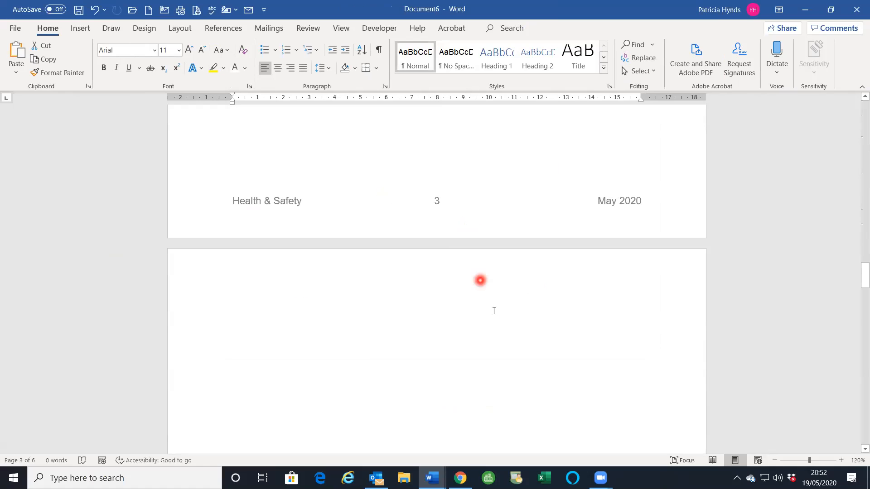
scroll(494, 311, "down", 14)
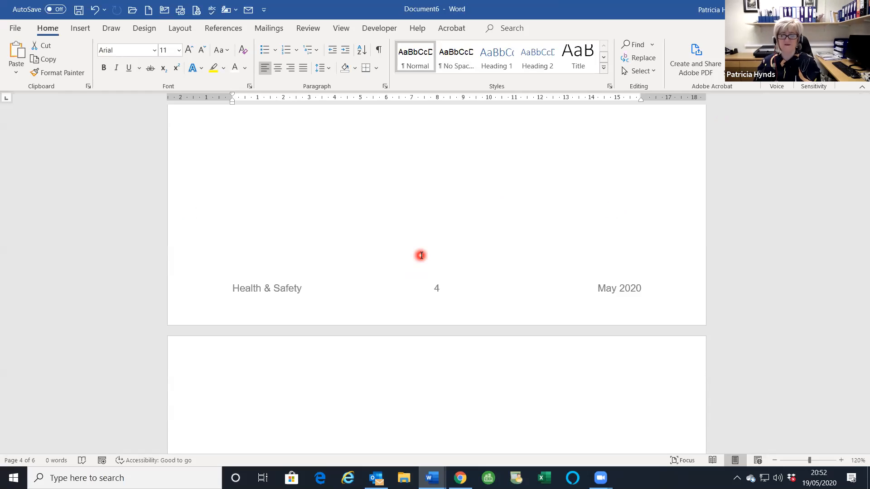
- Open page 4's footer for editing, then scroll up and click into the page body
double_click(273, 288)
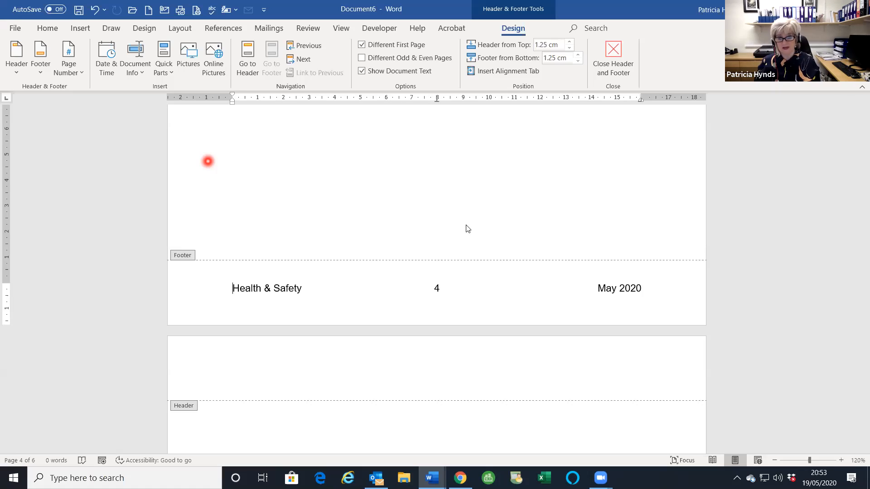
scroll(281, 190, "up", 2)
scroll(317, 208, "up", 3)
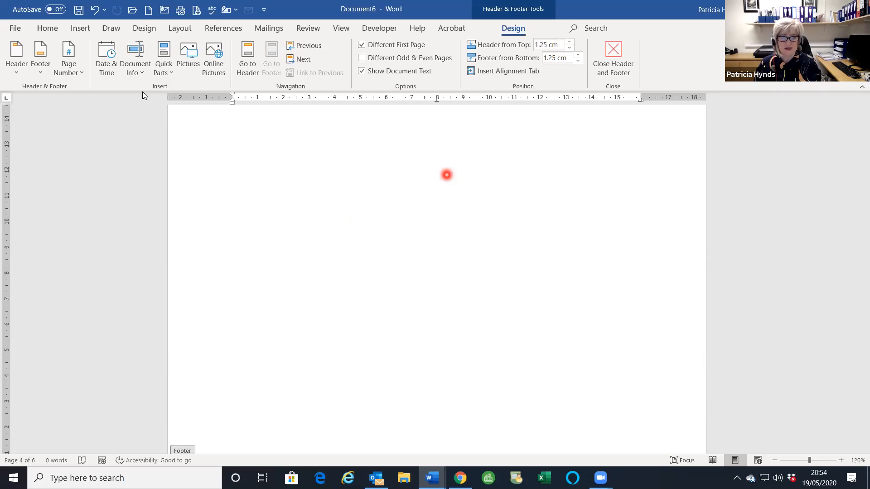
scroll(404, 218, "up", 3)
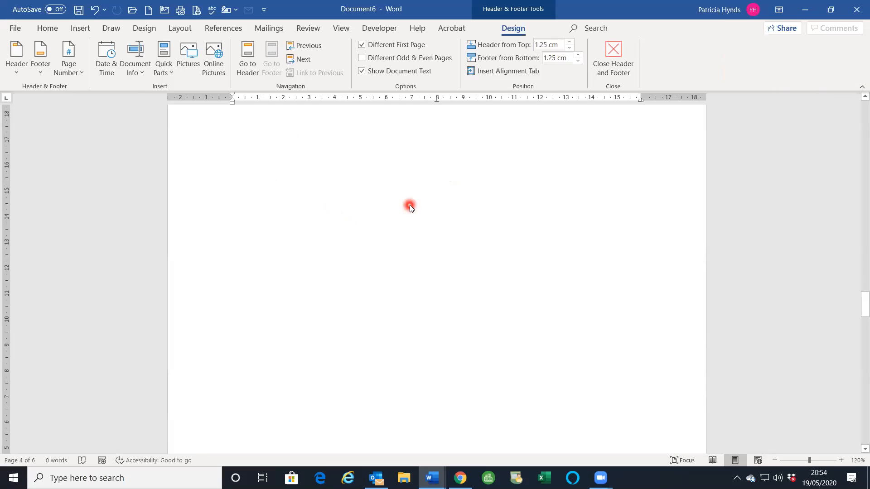
scroll(410, 207, "up", 1)
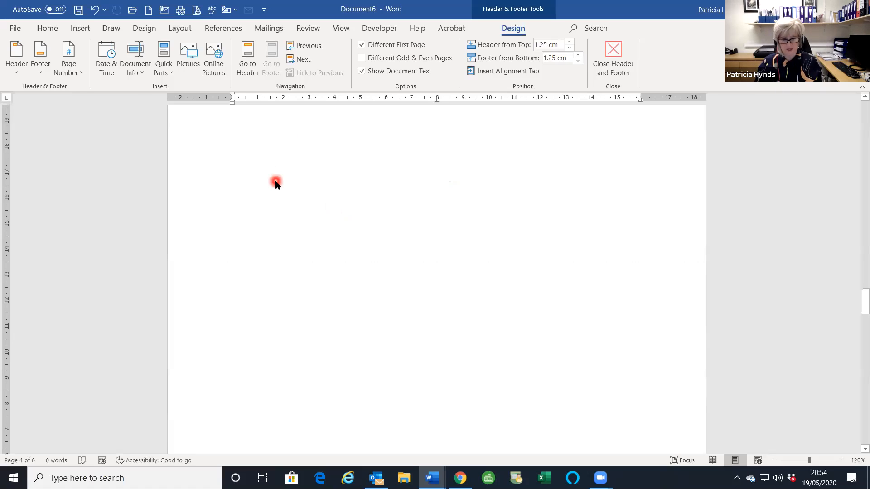
scroll(275, 182, "up", 2)
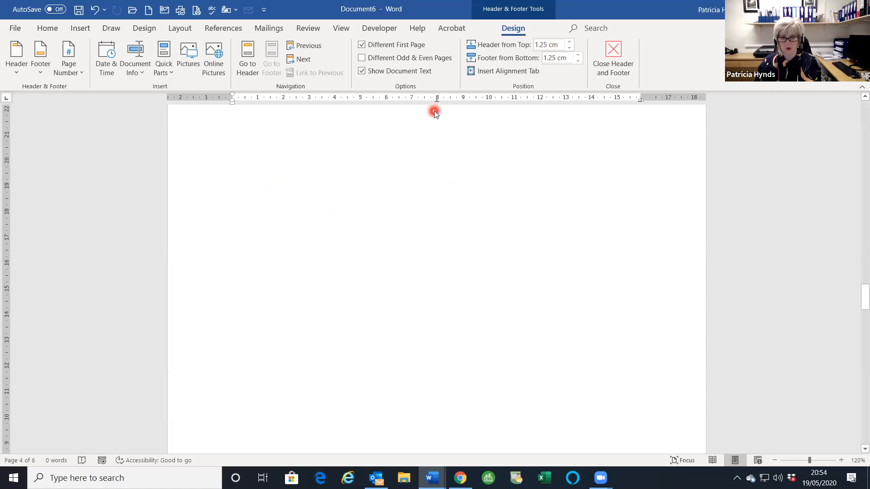
left_click(434, 110)
- At the top of page 1, type 'First Name:' and 'Surname:' with underscore blanks on one line
double_click(415, 139)
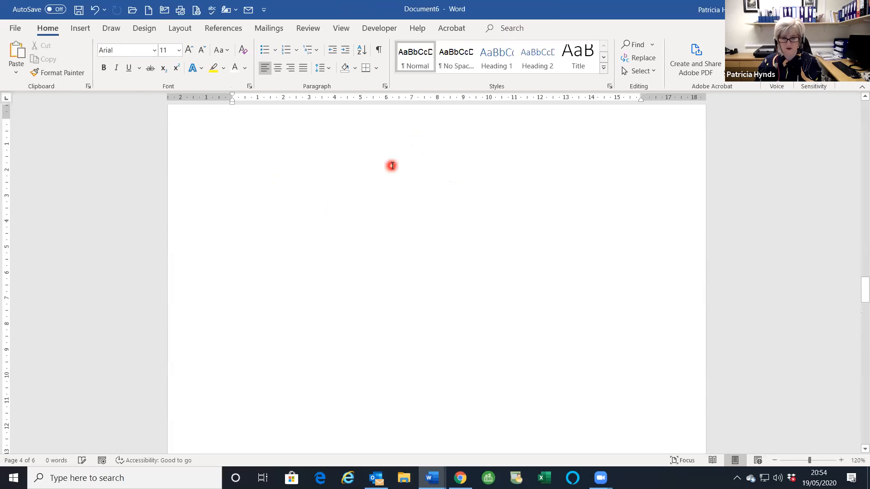
key("ctrl+Home")
type("Name")
key("BackSpace")
key("BackSpace")
key("BackSpace")
key("BackSpace")
type("FIrst")
key("BackSpace")
key("BackSpace")
key("BackSpace")
key("BackSpace")
type("irst Name:")
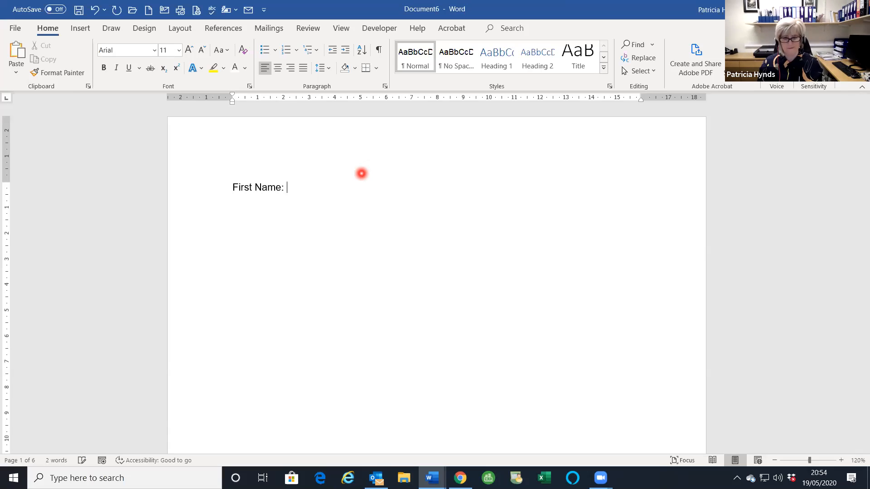
type(" _______________________\t")
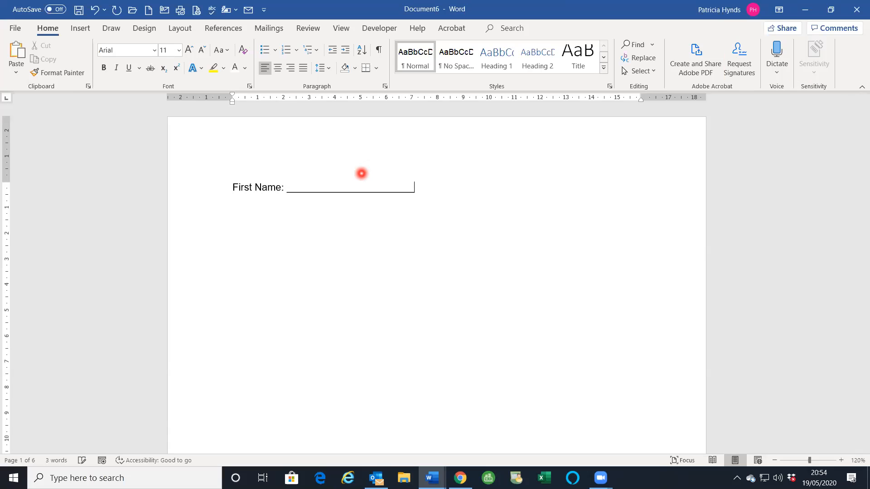
type("Surname: _______________________")
key("Return")
- Add an 'Address:' line with a long underscore blank below and undo stray characters
type("Addree")
key("BackSpace")
type("ss: ________________________________________________________________")
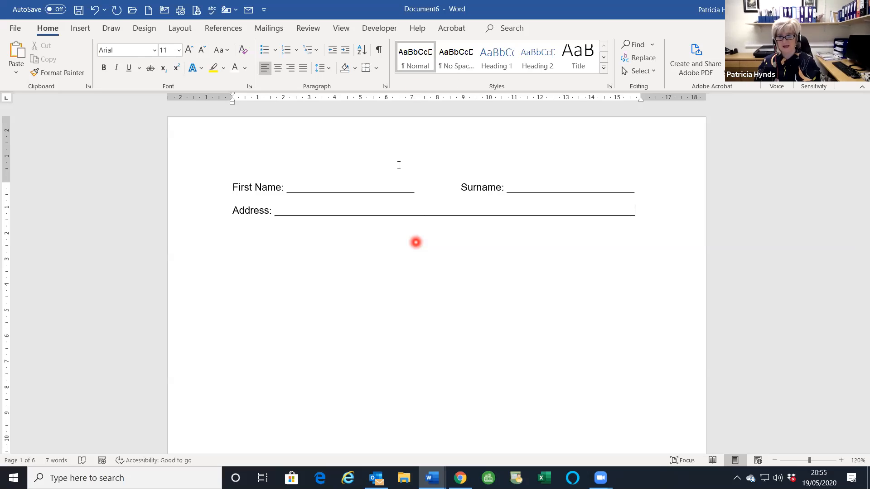
type("rtr")
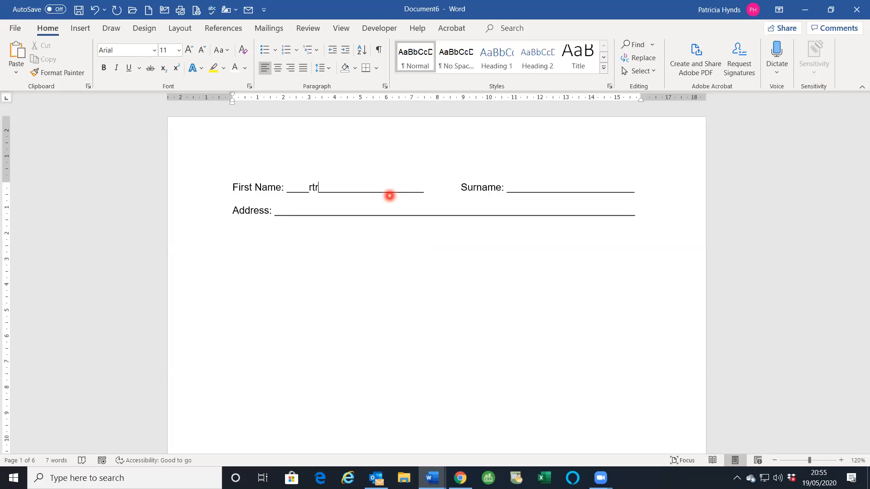
key("ctrl+z")
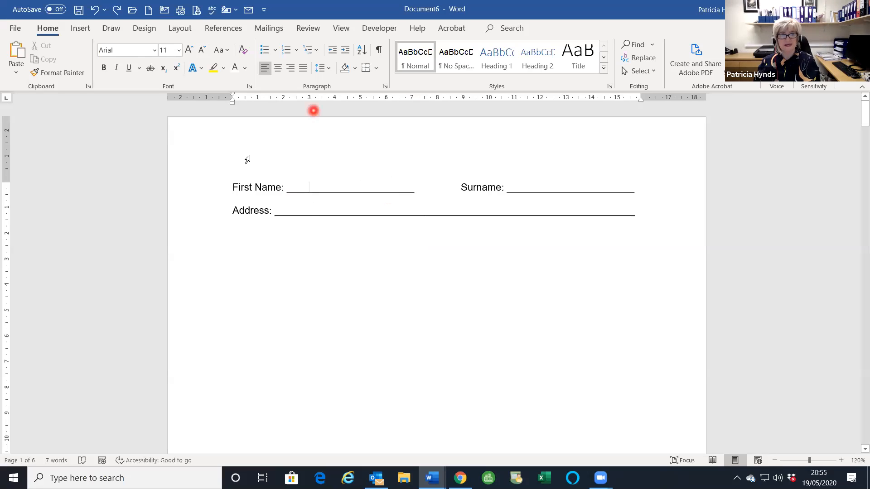
- Draw a text box over the First Name blank with no fill and no outline
left_click(79, 29)
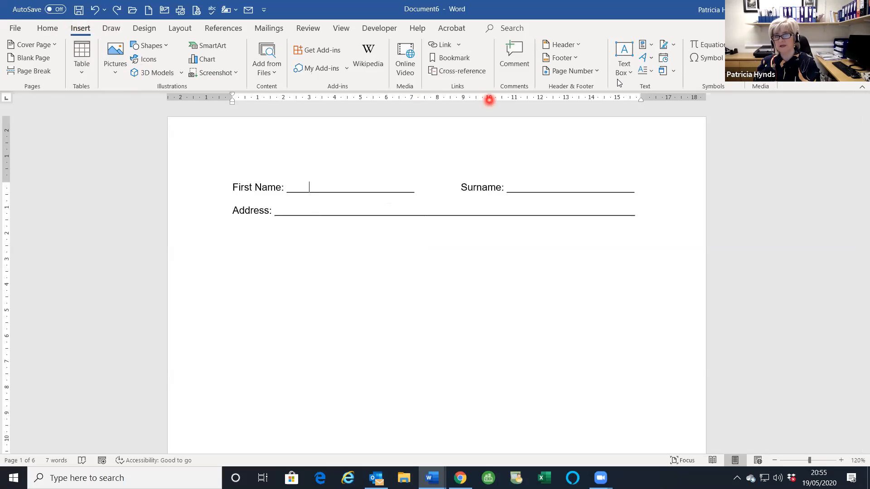
left_click(622, 65)
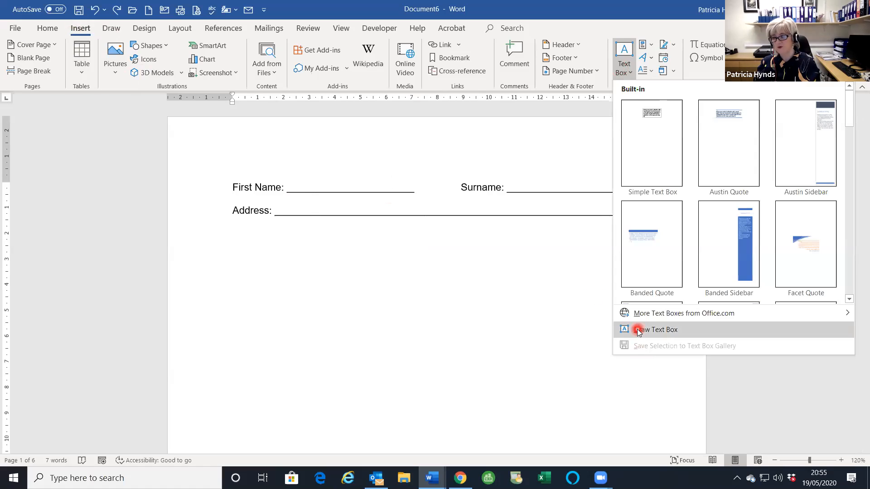
left_click(637, 328)
mouse_move(293, 173)
left_mouse_down()
mouse_move(334, 202)
mouse_move(377, 194)
mouse_move(389, 202)
left_mouse_up()
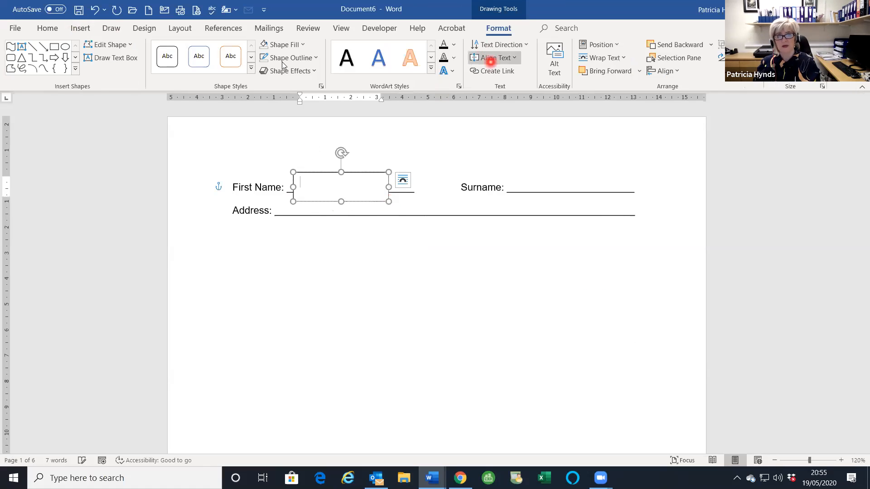
left_click(282, 45)
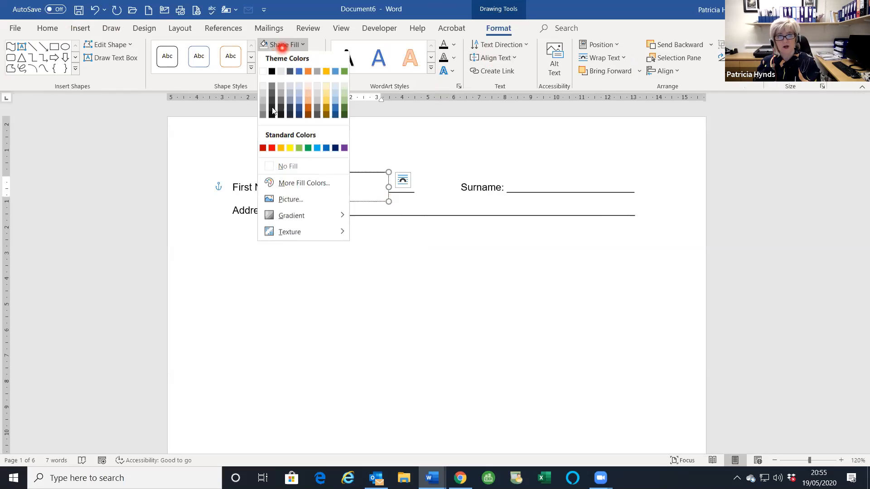
left_click(287, 166)
left_click(281, 58)
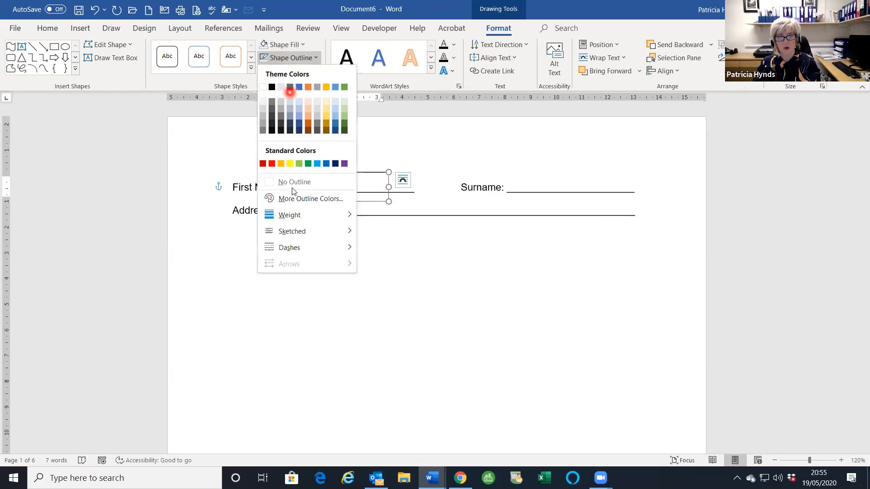
left_click(282, 183)
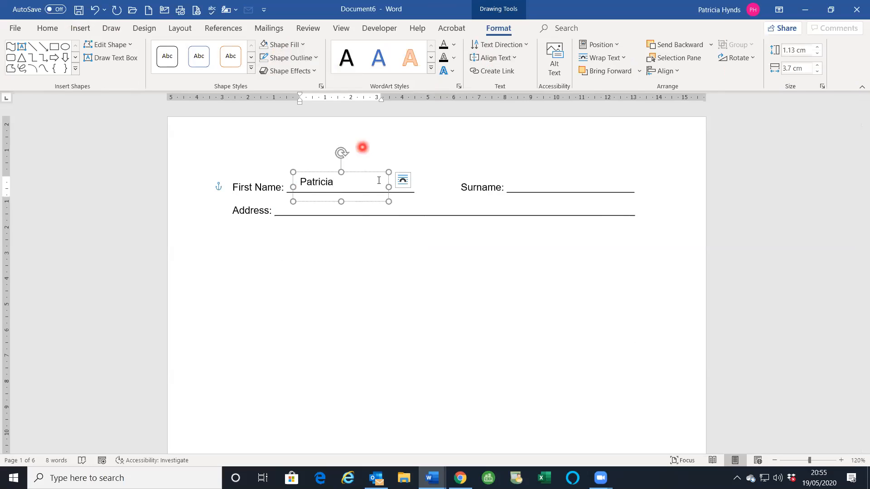
- Type the first name in the box and Ctrl-drag a copy onto the Surname blank
left_click(373, 171)
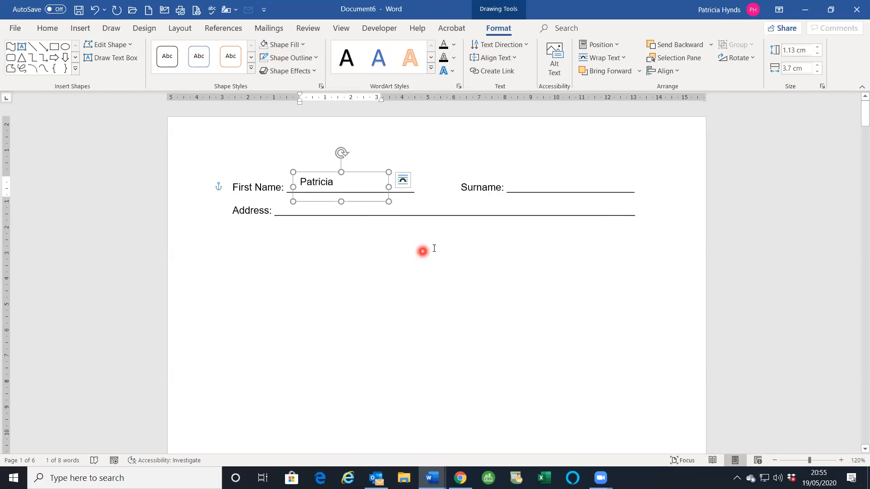
left_click_drag(385, 181, 529, 182)
- Replace the copied box's text with the surname, then deselect it on the Address line
left_click(564, 187)
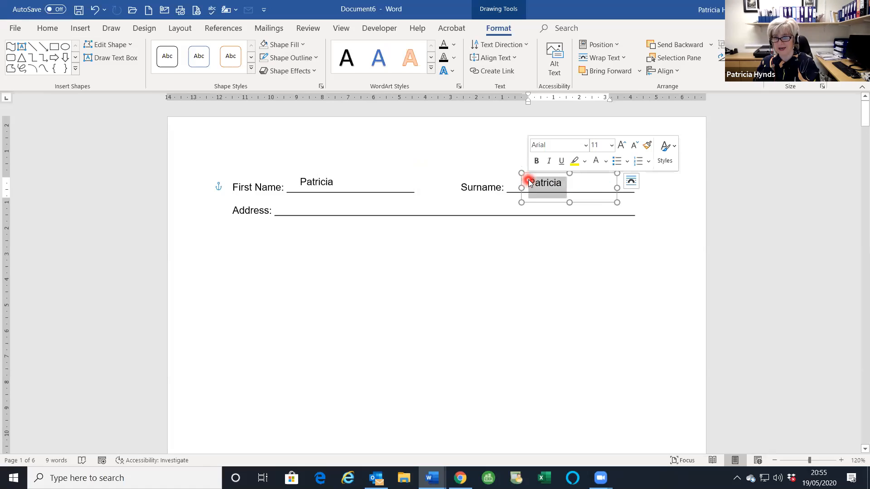
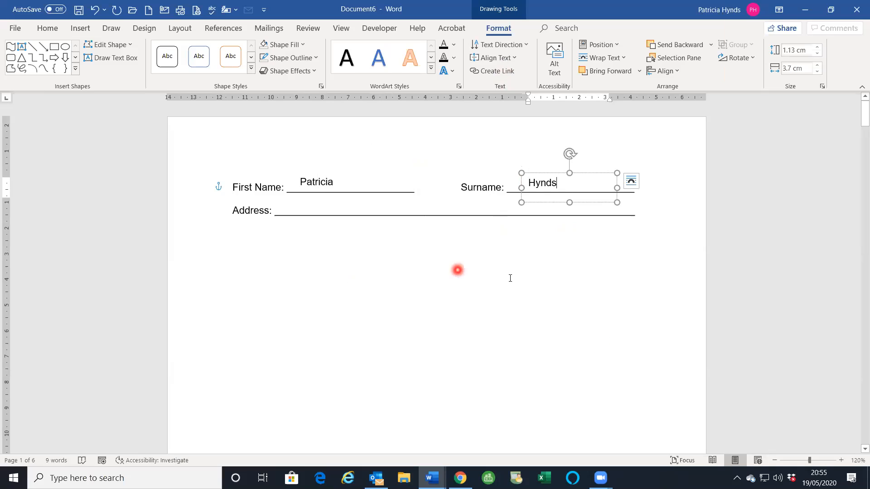
left_click(375, 240)
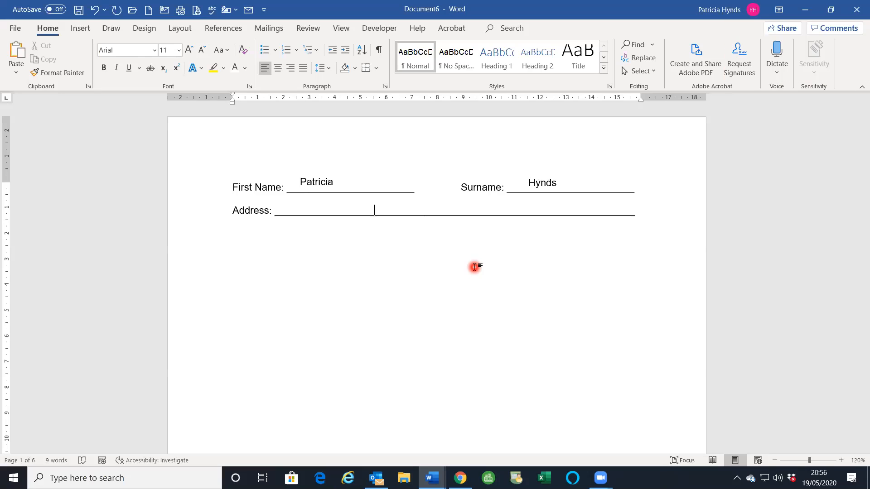
- Delete all of the form content and enter =rand(6,6) for six sample paragraphs
key("ctrl+a")
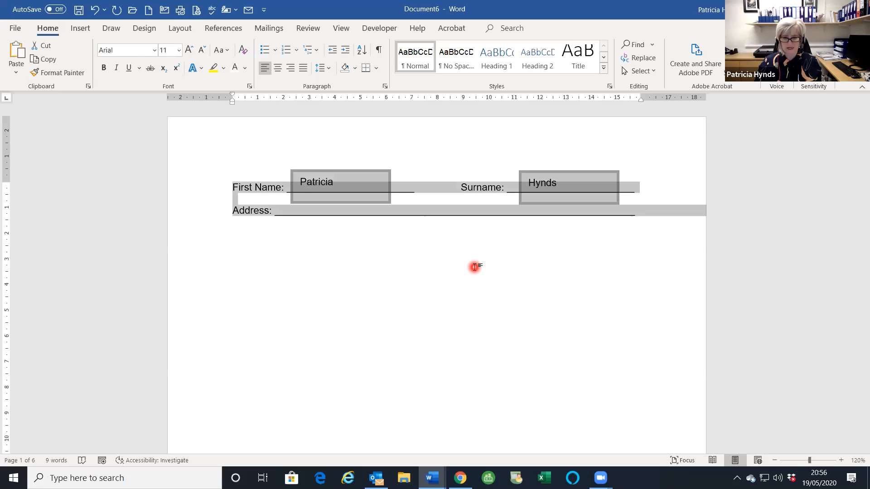
key("Delete")
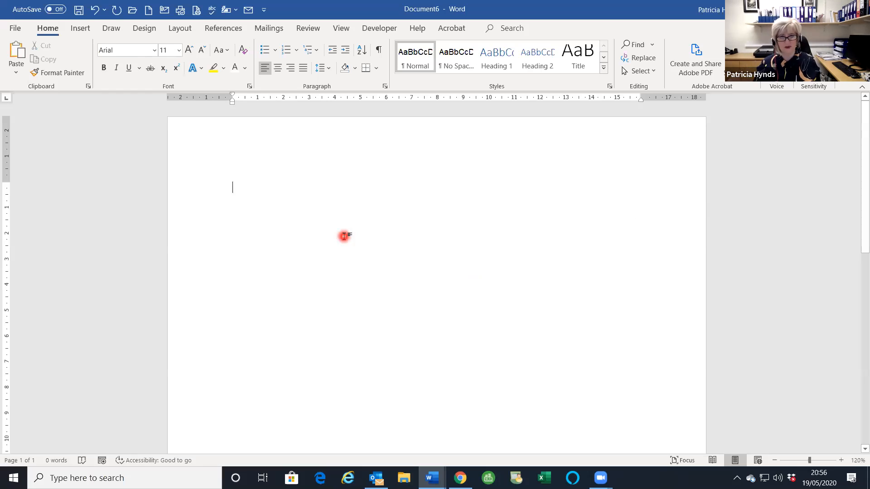
type("+rand(")
key("BackSpace")
key("BackSpace")
key("BackSpace")
key("BackSpace")
key("BackSpace")
key("BackSpace")
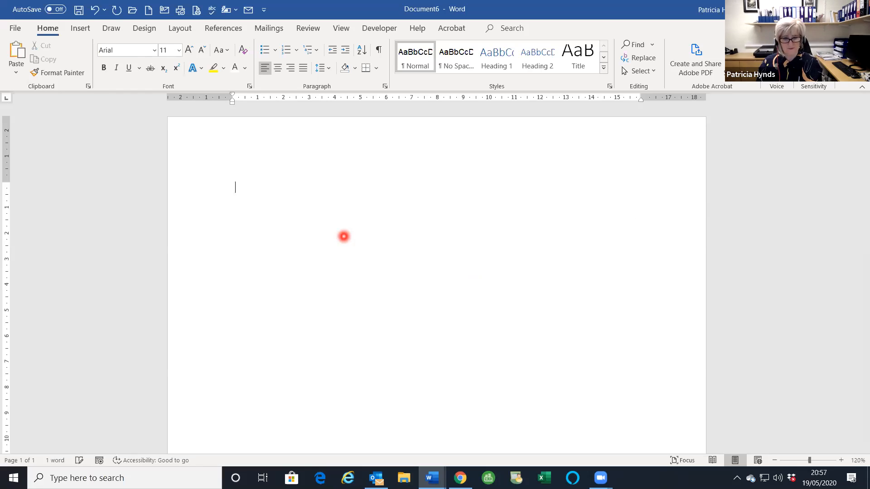
type("=rand")
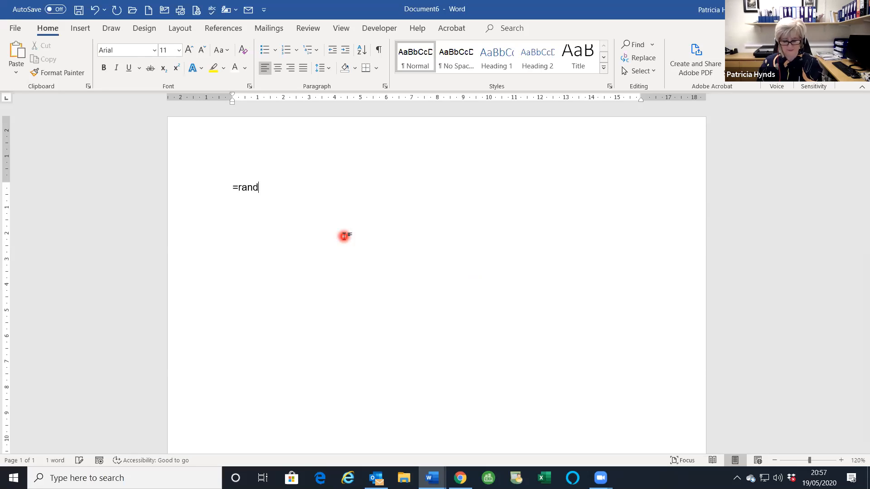
type("(6,6)")
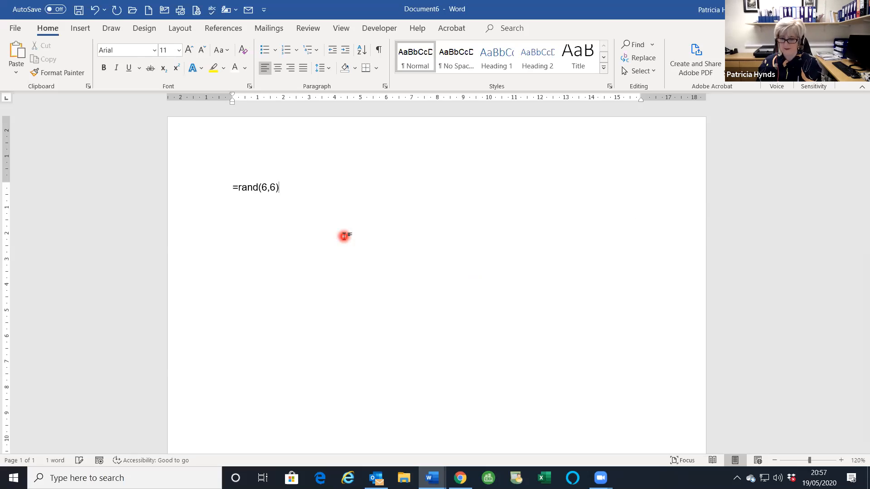
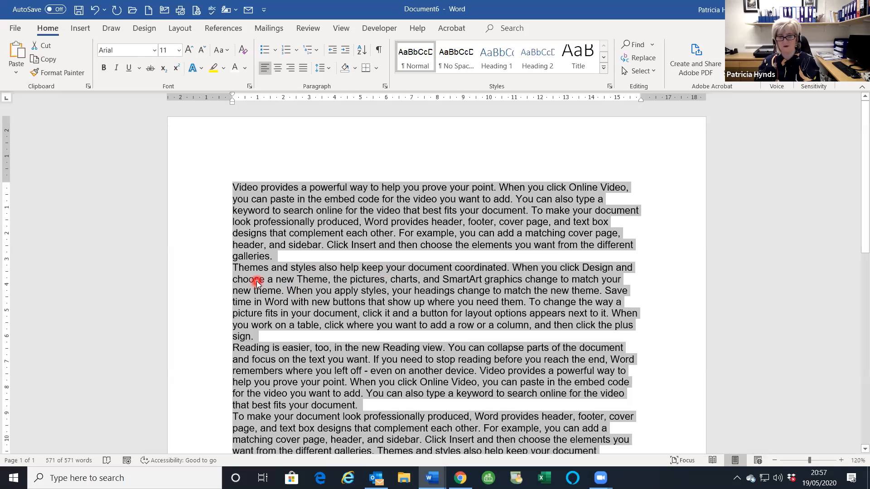
- Set Spacing After to 12 pt in the Paragraph dialog for the sample paragraphs
left_click(385, 87)
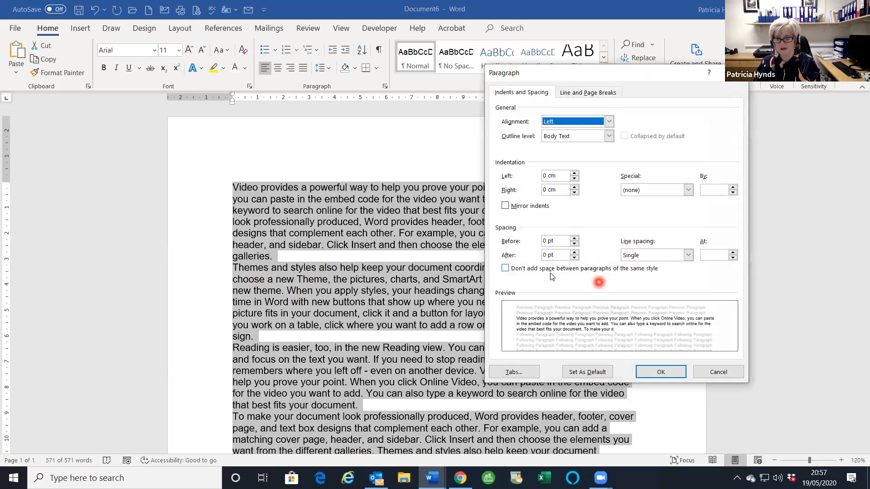
left_click(573, 252)
left_click(574, 252)
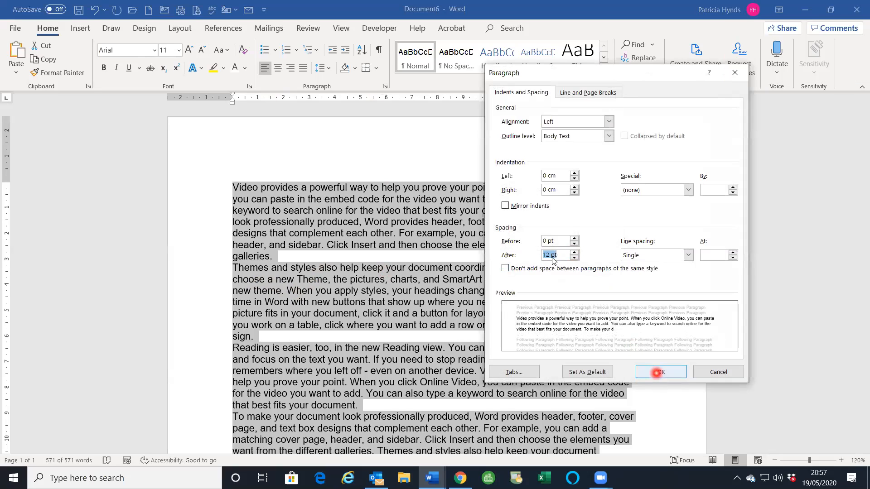
key("Return")
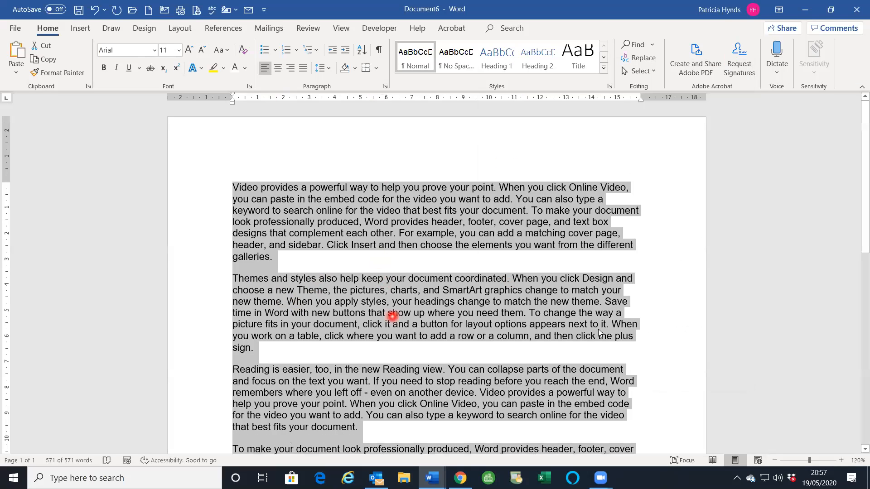
left_click(283, 52)
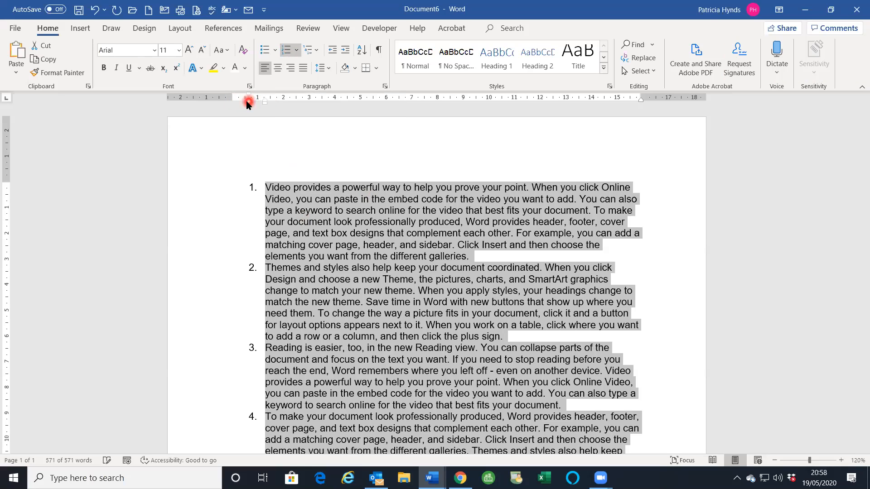
left_click(286, 51)
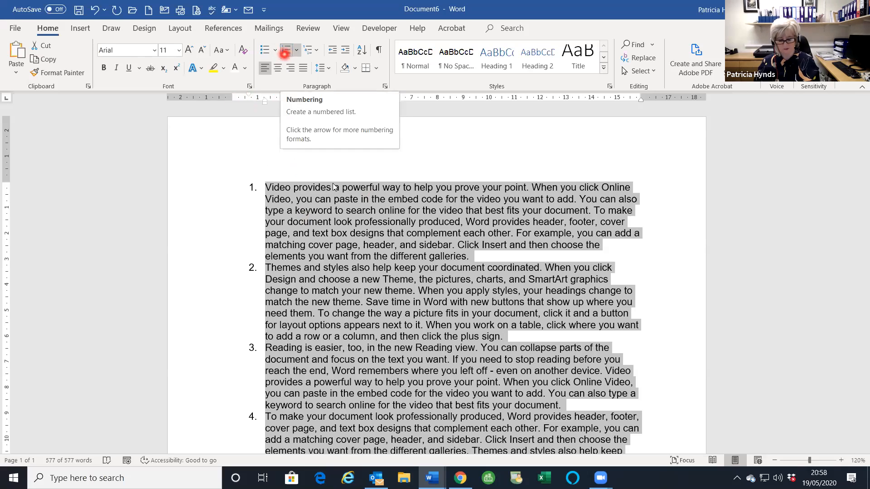
key("ctrl+shift+n")
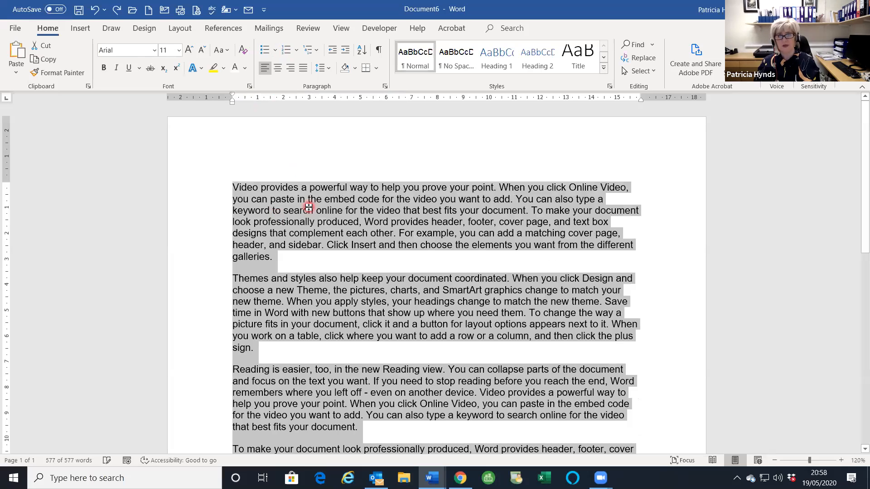
- Apply the 1. / 1.1. / 1.1.1. multilevel list style, then put the cursor in item 3
left_click(309, 51)
mouse_move(410, 181)
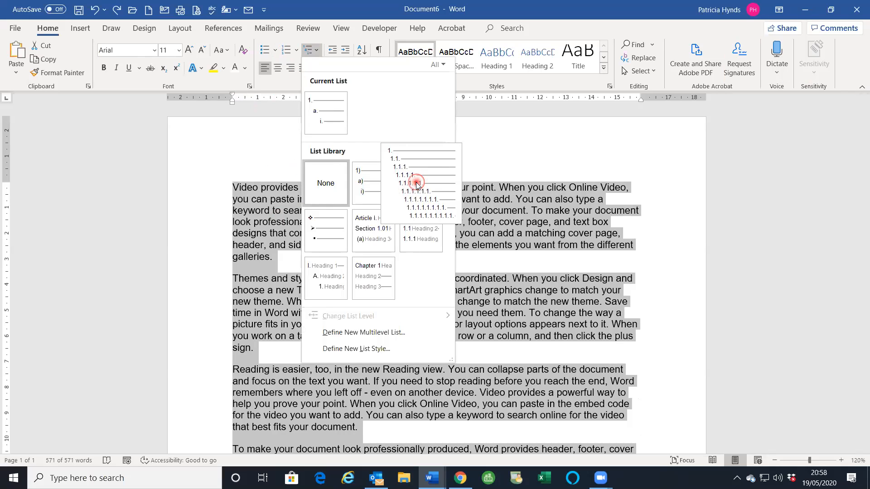
left_click(416, 185)
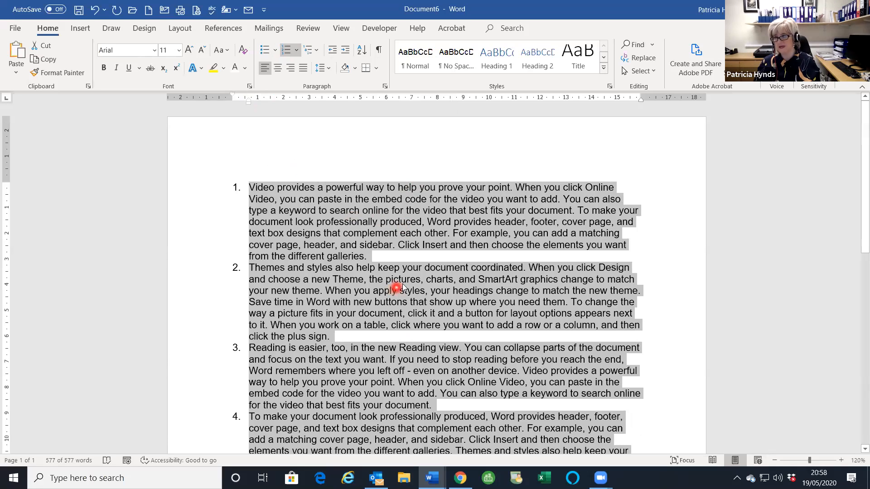
scroll(359, 316, "down", 2)
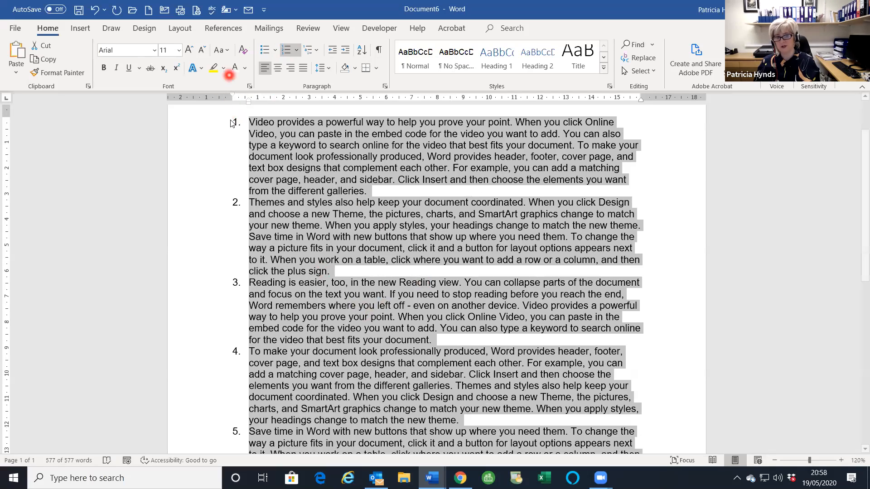
left_click(299, 283)
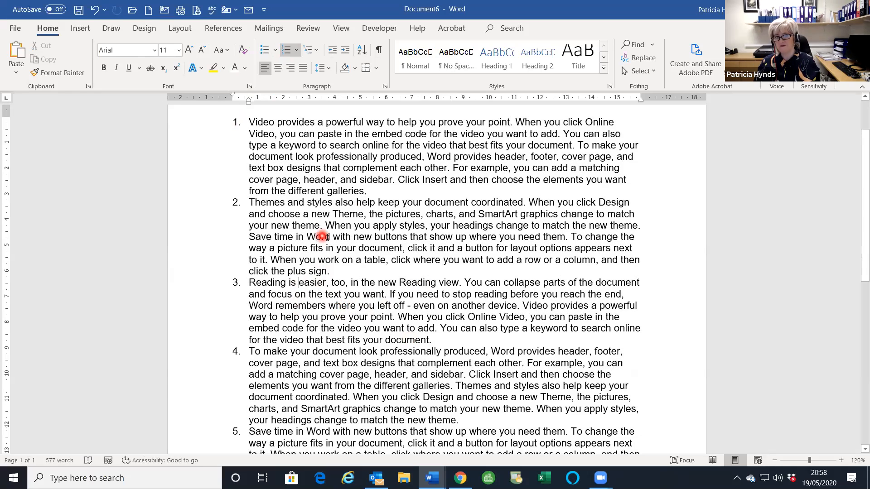
- Indent 'Reading is easier' to level 2.1 and 'To make your document' to level 2.1.1
left_click(345, 52)
left_click(318, 283)
scroll(314, 286, "down", 1)
scroll(274, 299, "down", 1)
left_click(276, 297)
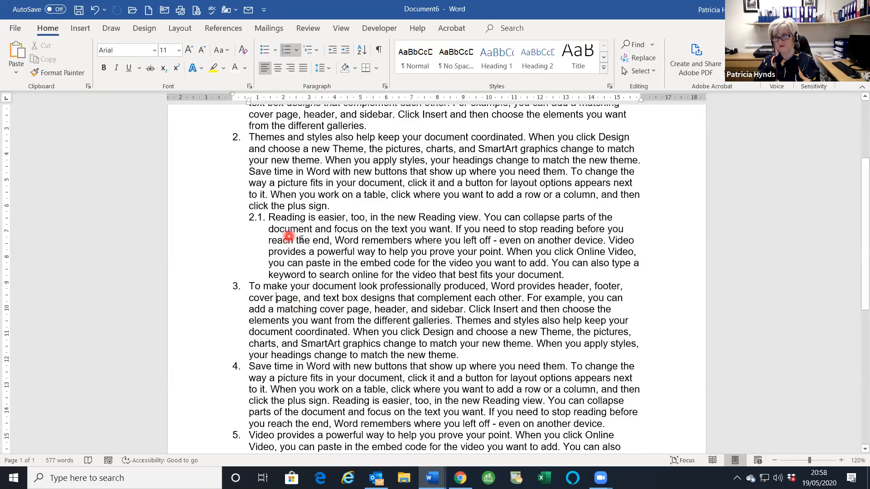
left_click(346, 50)
left_click(345, 50)
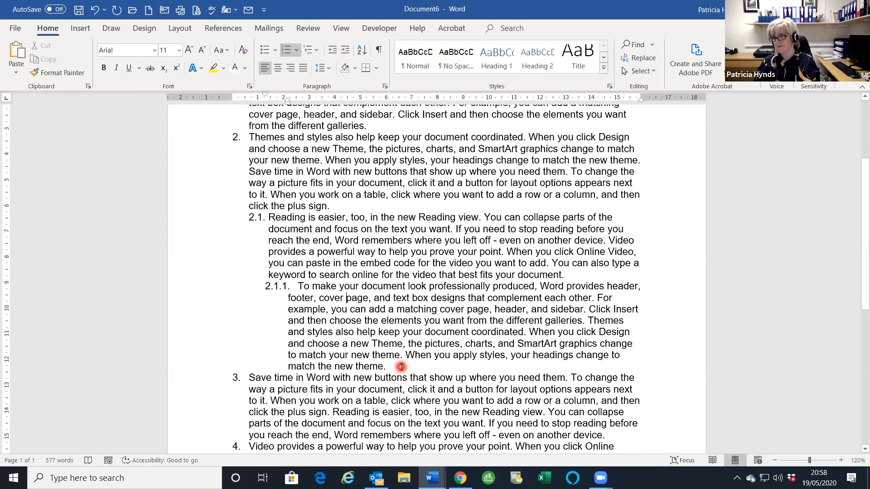
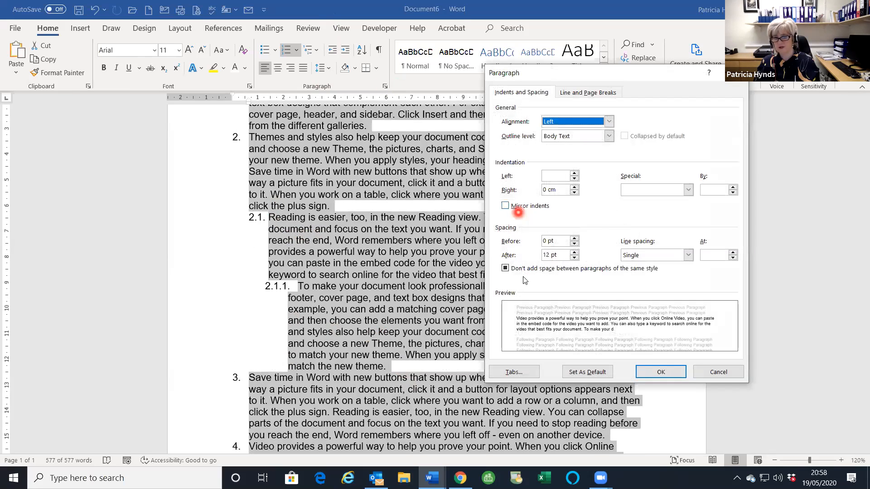
- Allow the 12 pt After spacing between same-style paragraphs and apply the Paragraph settings
left_click(505, 268)
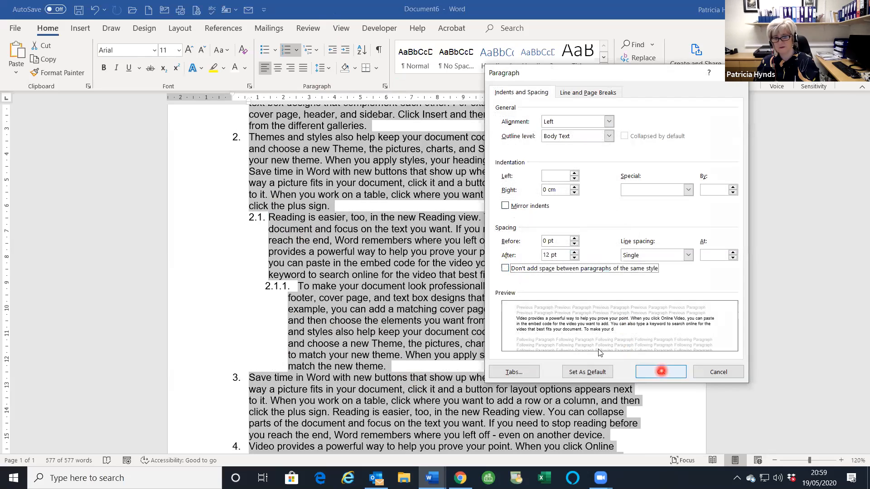
left_click(661, 372)
left_click(651, 376)
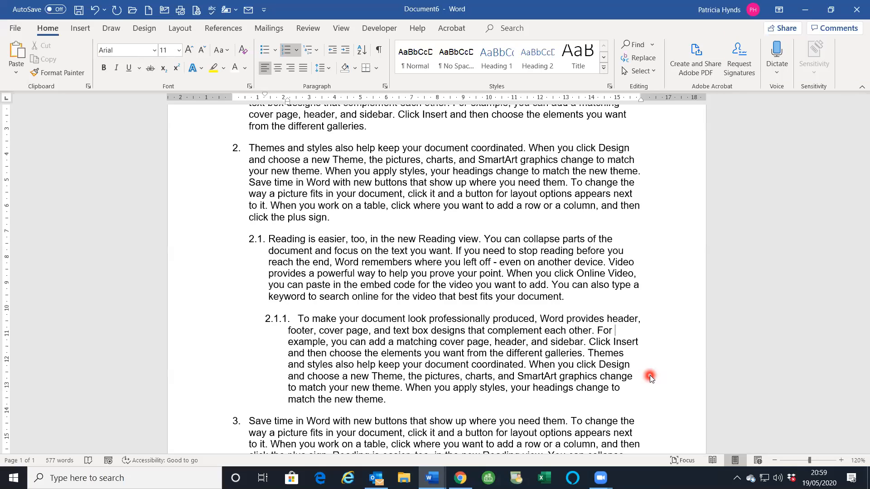
- Select the whole document and undo the earlier spacing, indent and numbering changes
key("ctrl+a")
key("ctrl+z")
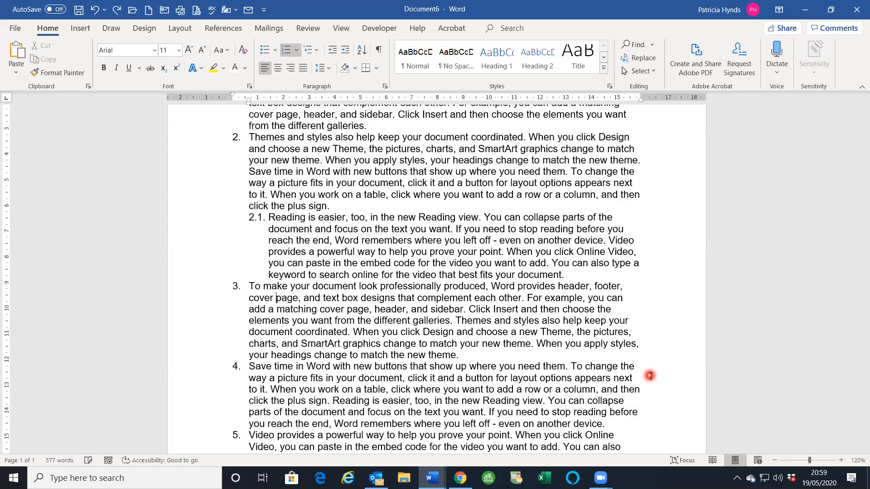
key("ctrl+z")
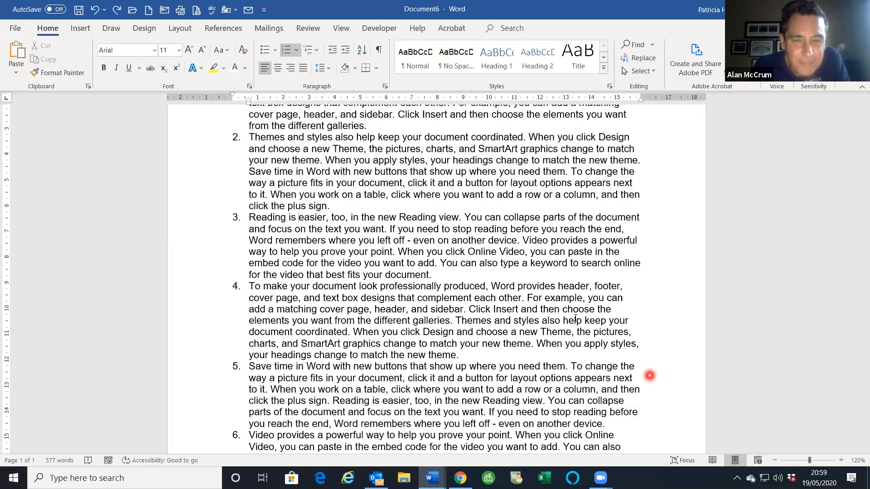
key("ctrl+z")
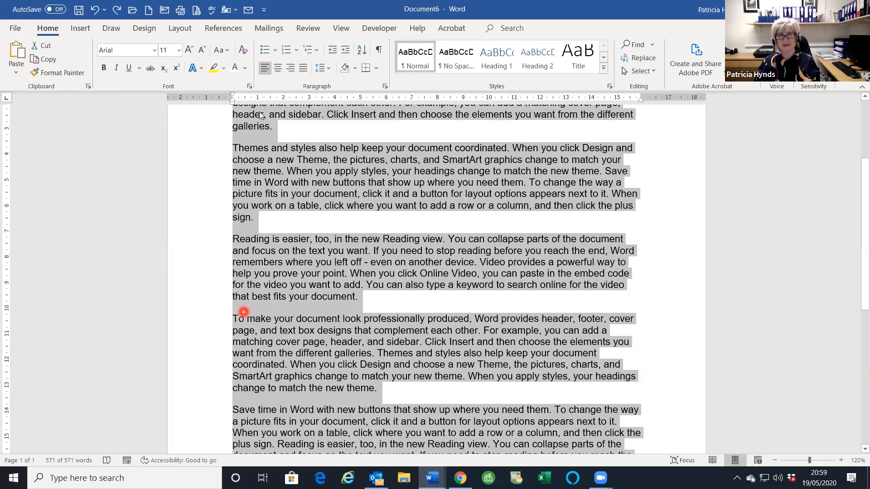
- Number all paragraphs with the 1. / 1.1. / 1.1.1. multilevel list style
left_click(311, 50)
left_click(431, 186)
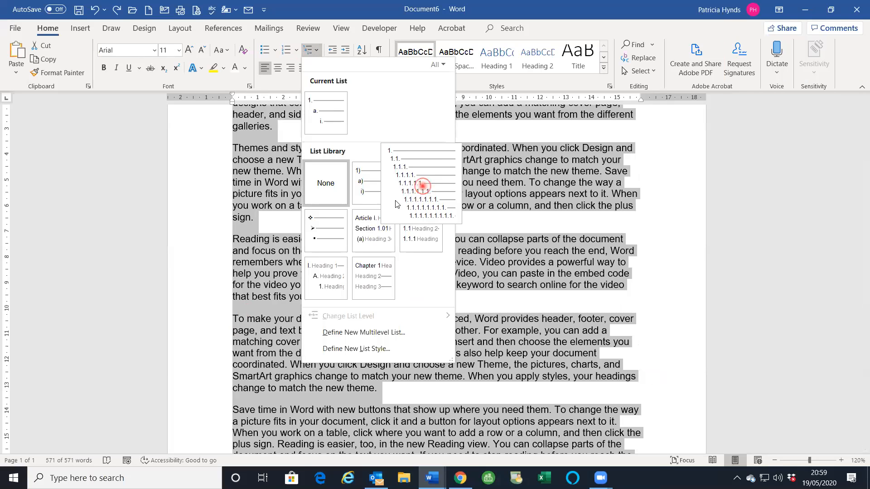
left_click(423, 186)
scroll(367, 227, "down", 5)
scroll(361, 205, "up", 3)
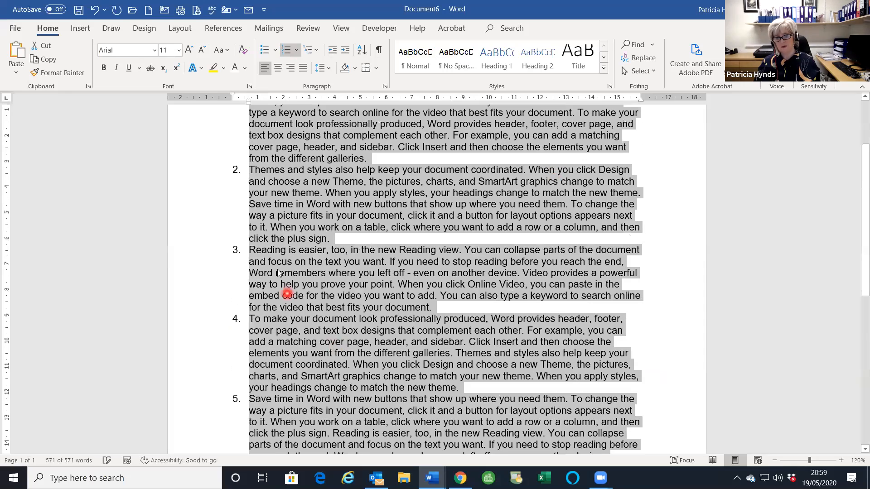
- Demote the Reading paragraph to item 2.1 and the next paragraph to 2.1.1
left_click(278, 260)
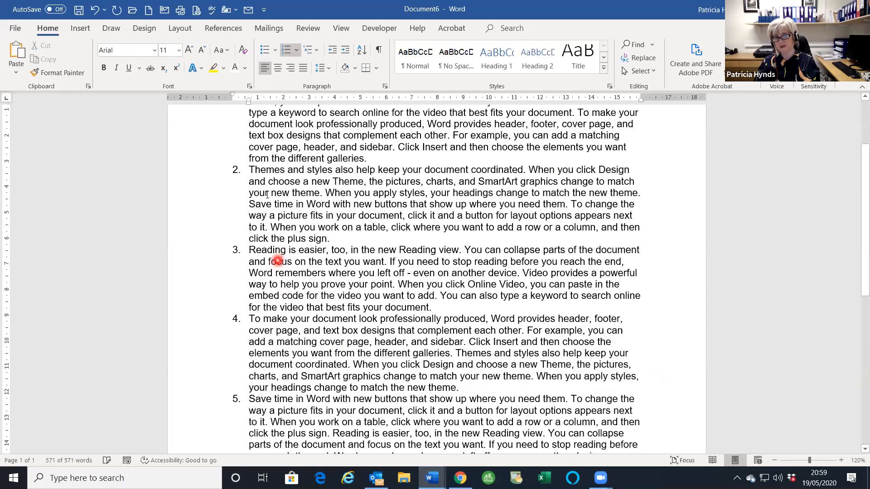
left_click(345, 53)
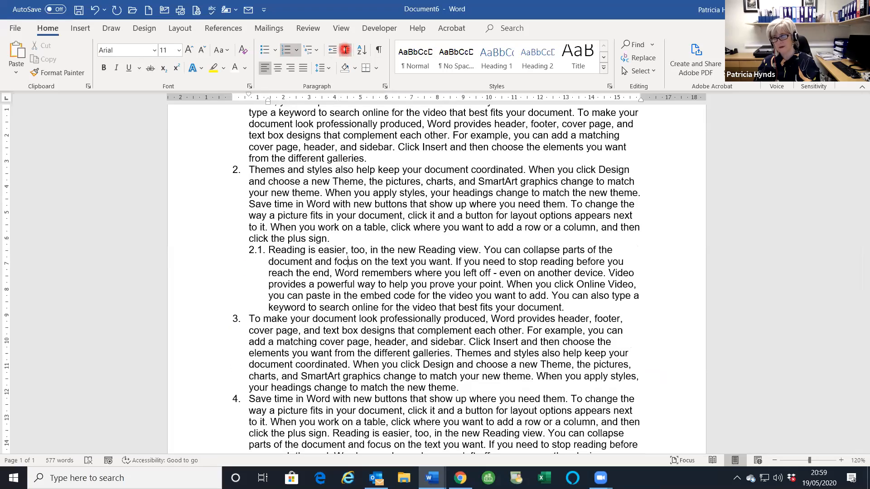
left_click(296, 334)
left_click(345, 54)
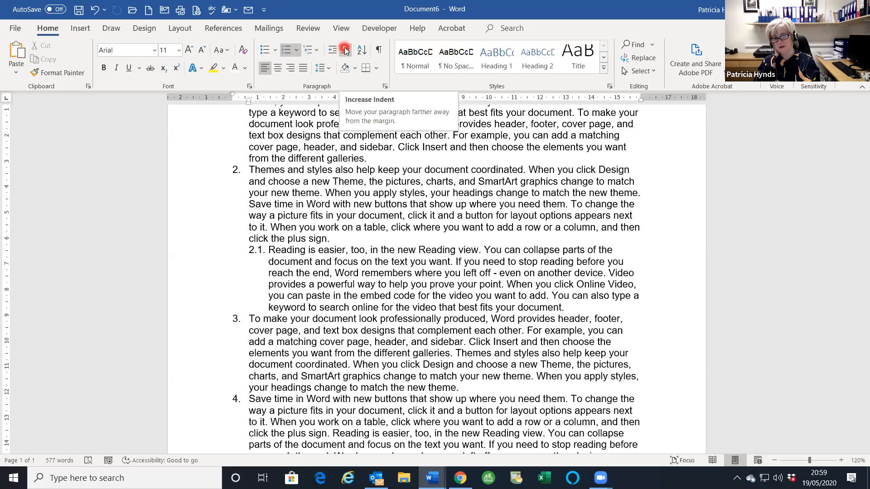
left_click(345, 50)
left_click(345, 50)
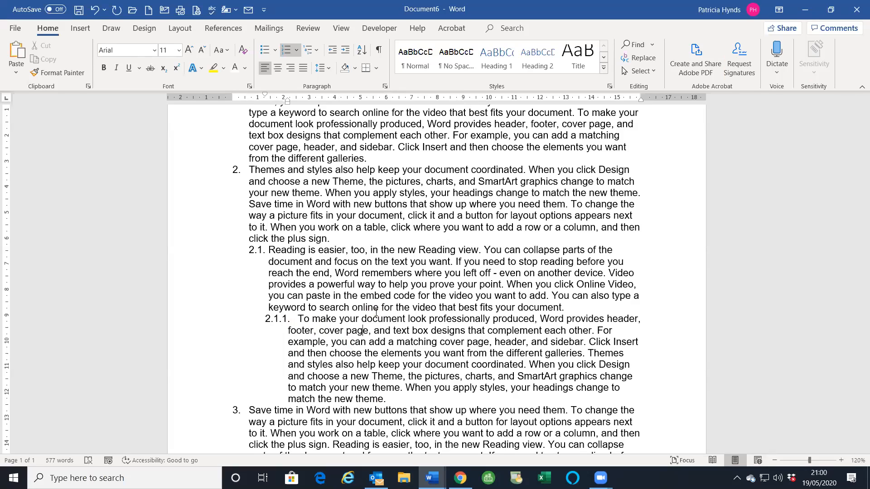
key("alt+Tab")
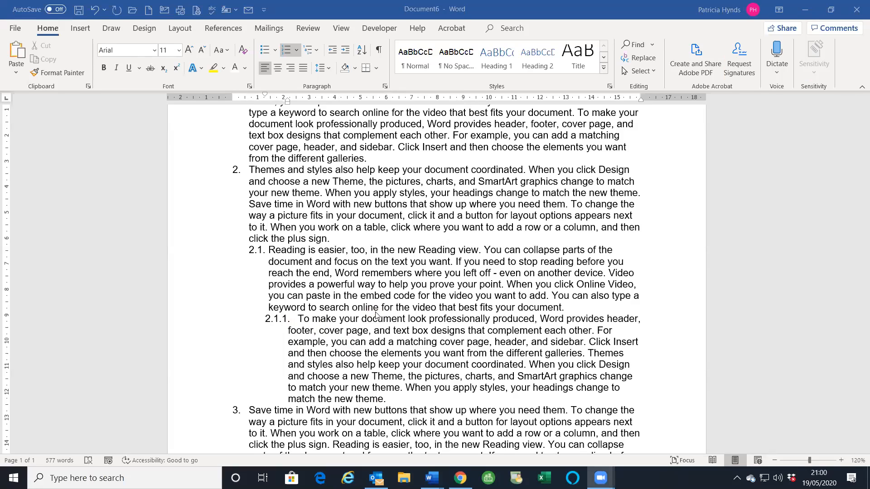